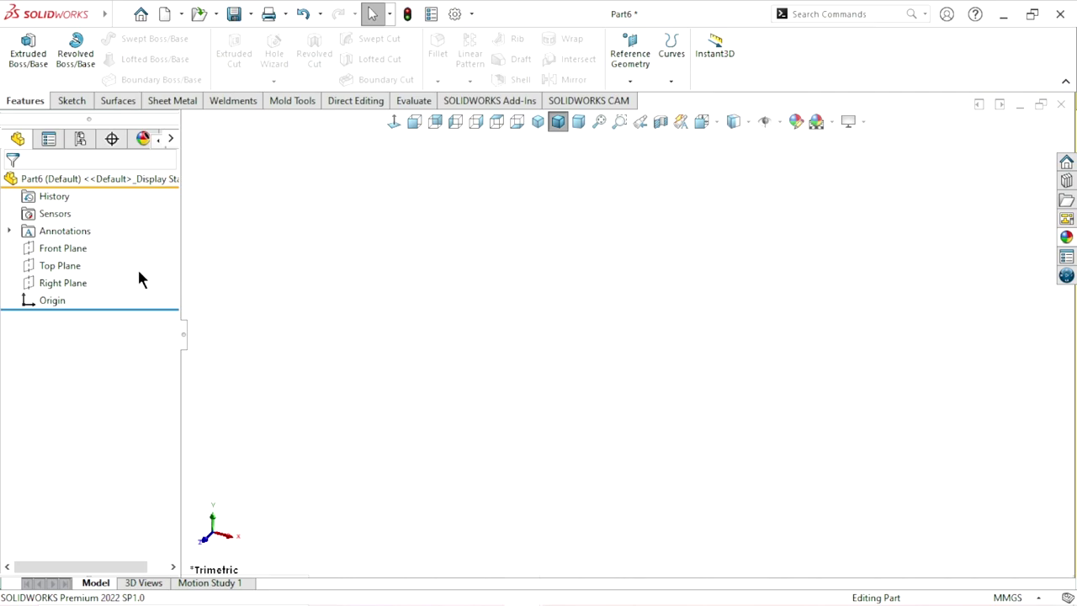
- Start Sketch1 on the Front Plane and draw a horizontal centerline crossing the origin
click(71, 255)
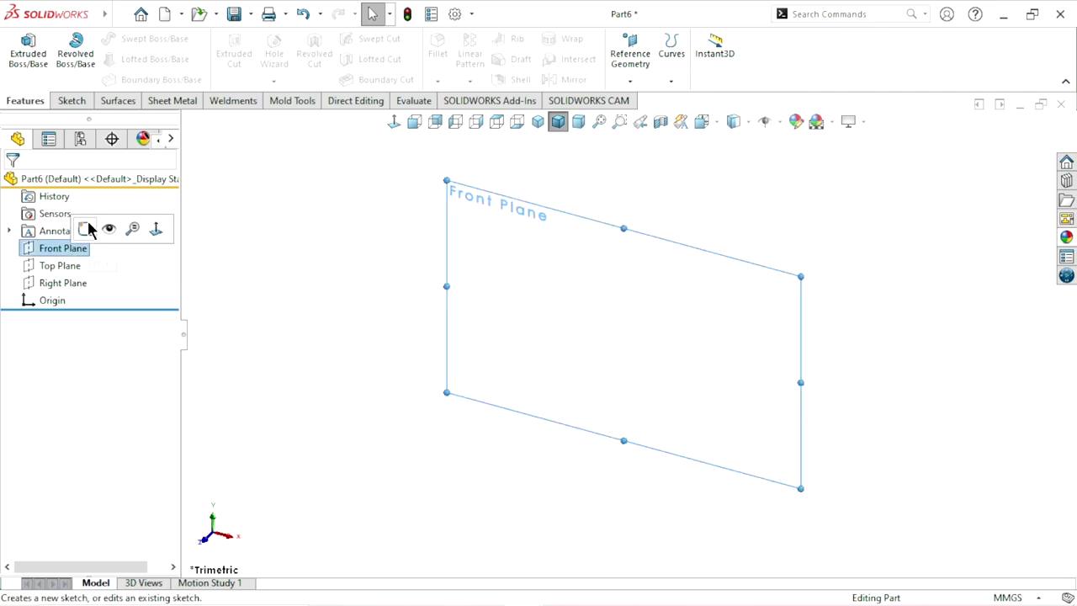
click(84, 228)
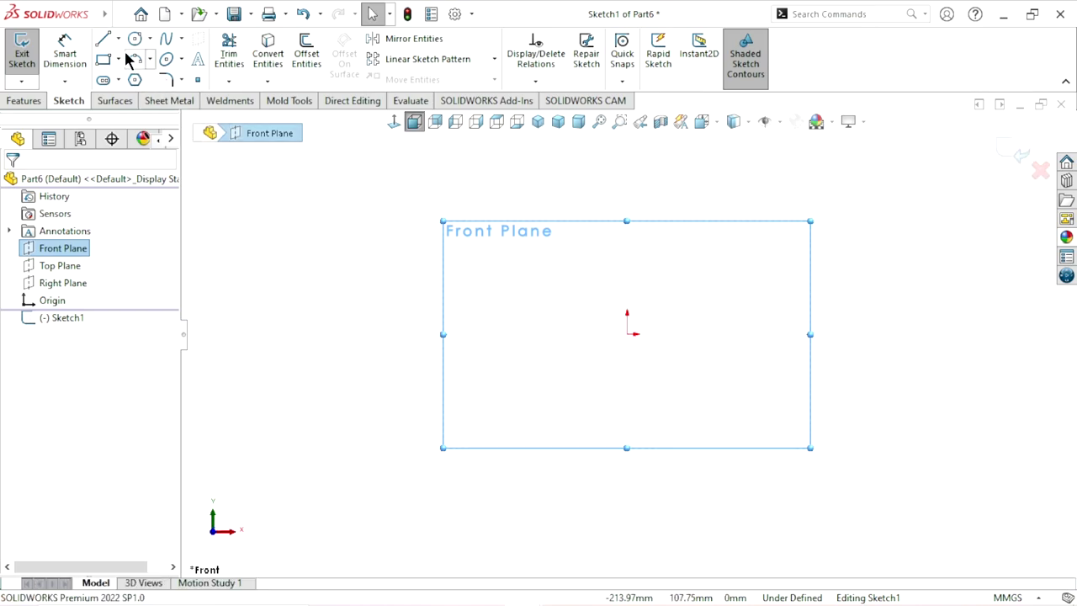
click(117, 38)
click(123, 85)
click(466, 334)
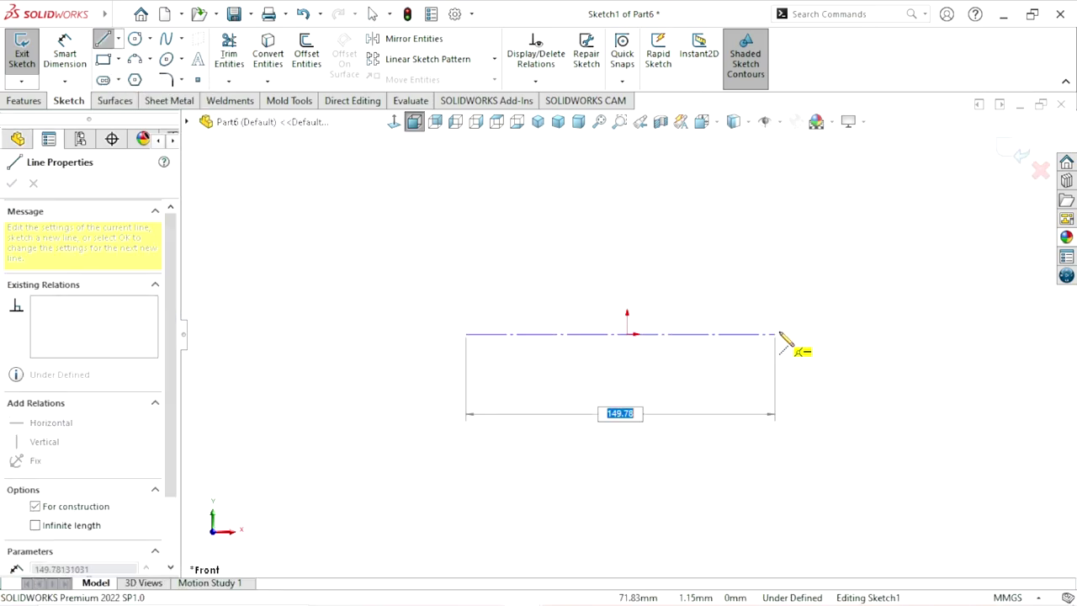
click(779, 334)
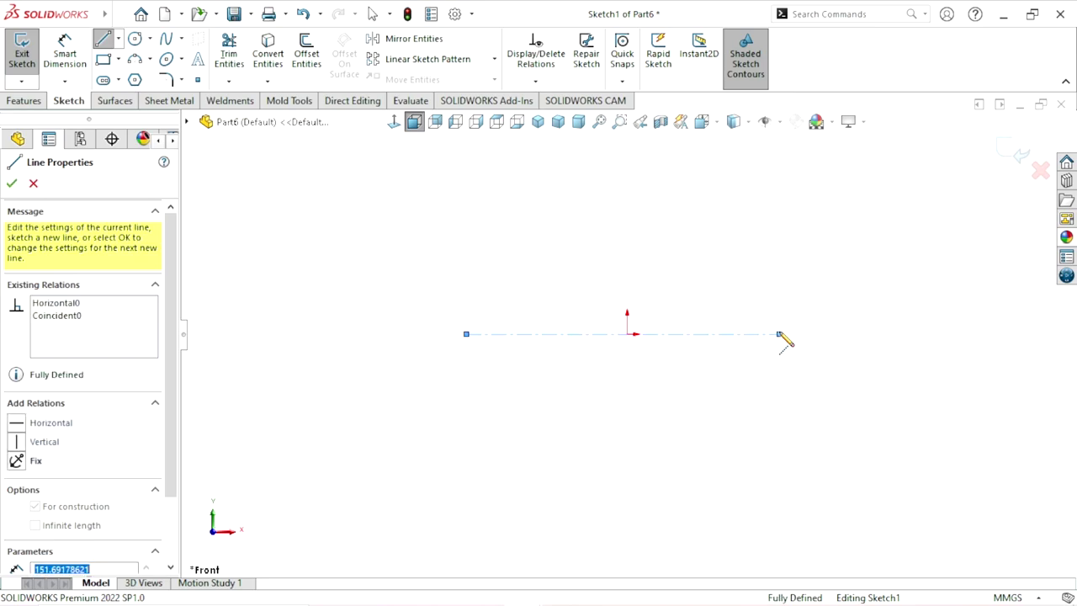
right_click(813, 305)
click(821, 293)
scroll(638, 286, down, 2)
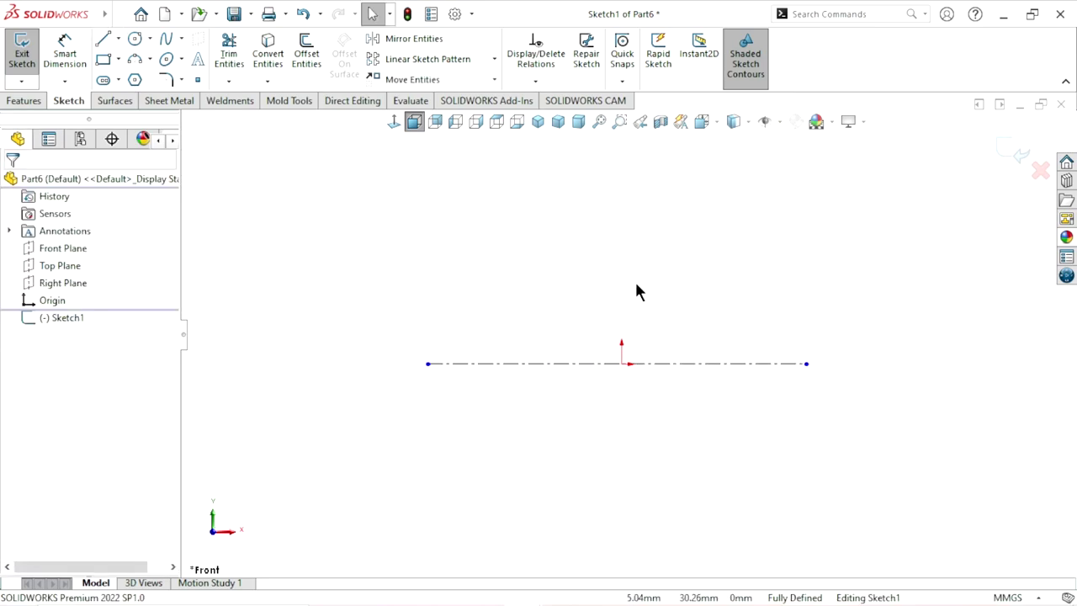
- Chain connected lines above the centerline going up, right, up, right, down and back left
key(l)
click(427, 364)
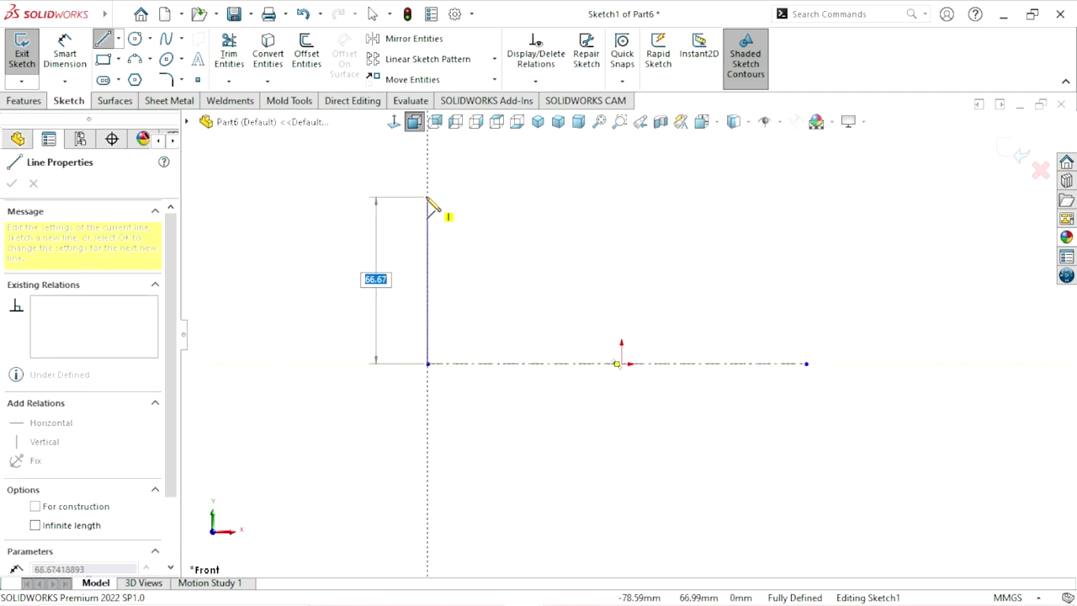
click(427, 192)
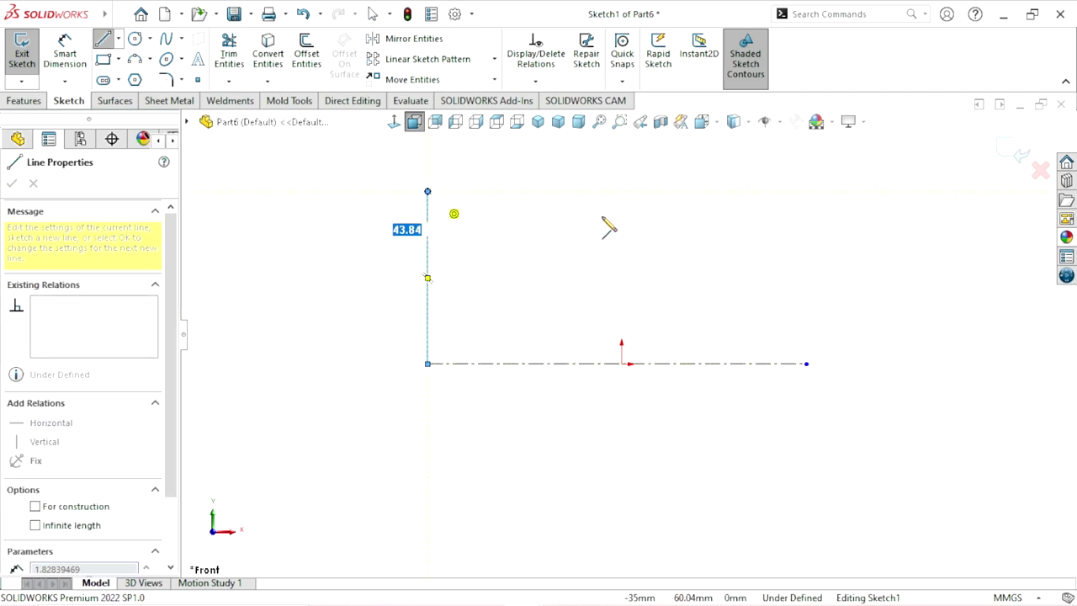
click(674, 192)
scroll(749, 262, up, 2)
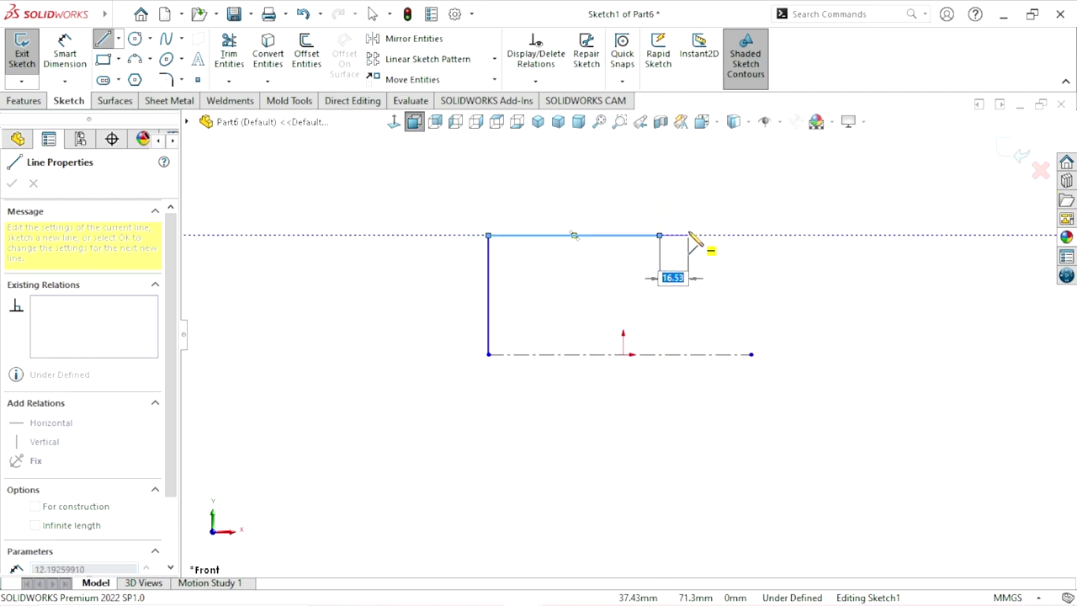
scroll(690, 240, up, 1)
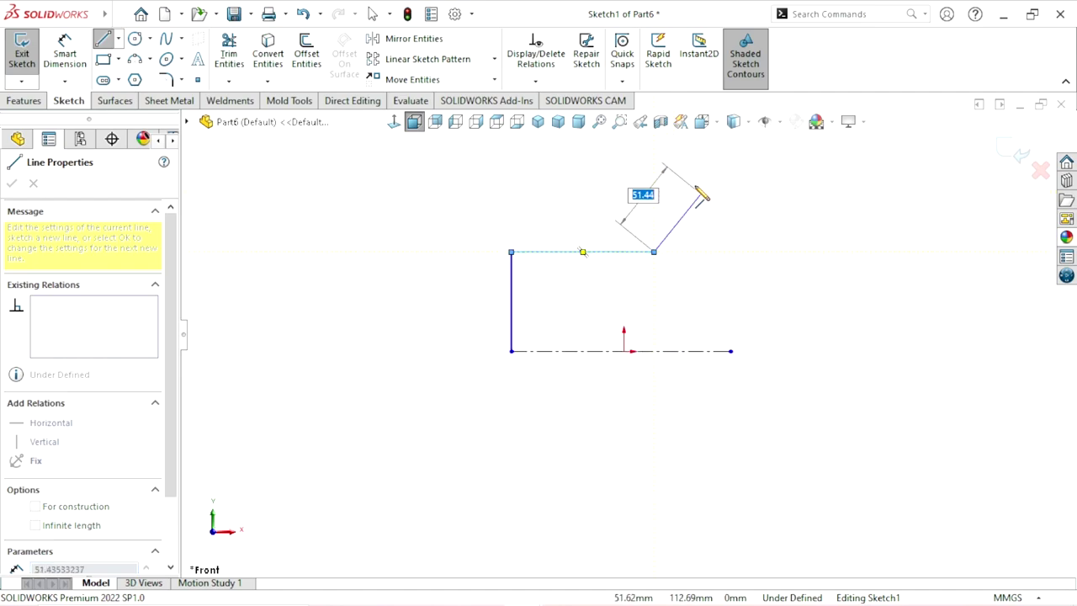
click(655, 162)
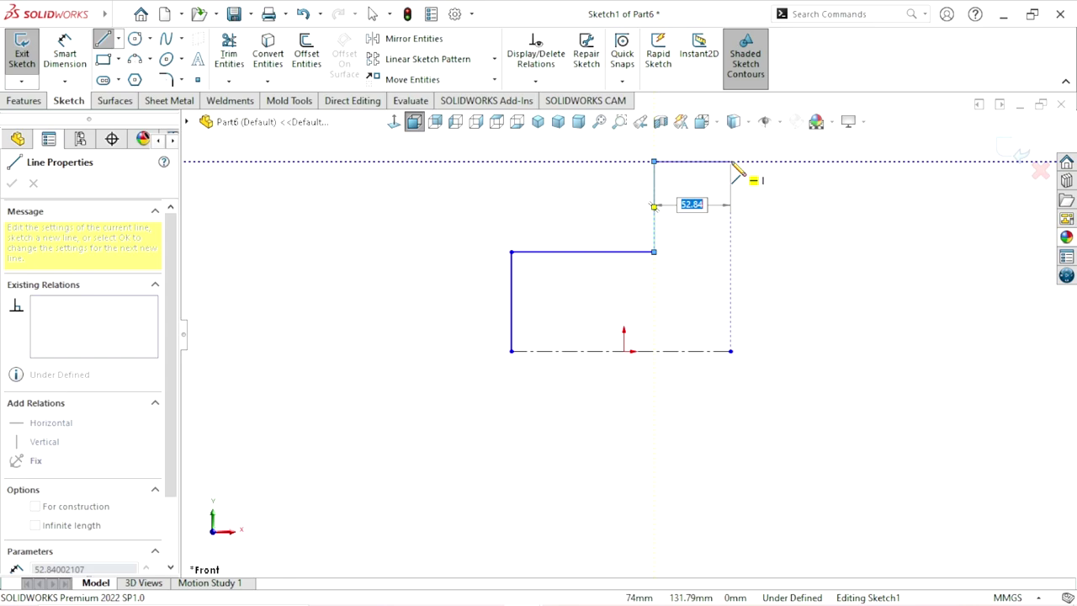
click(730, 162)
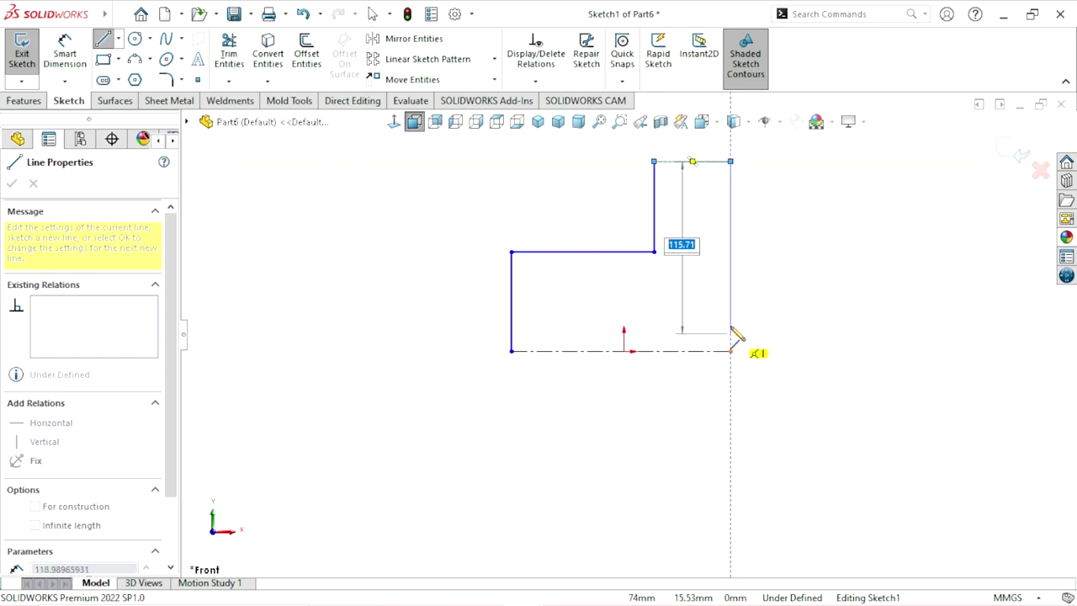
click(730, 300)
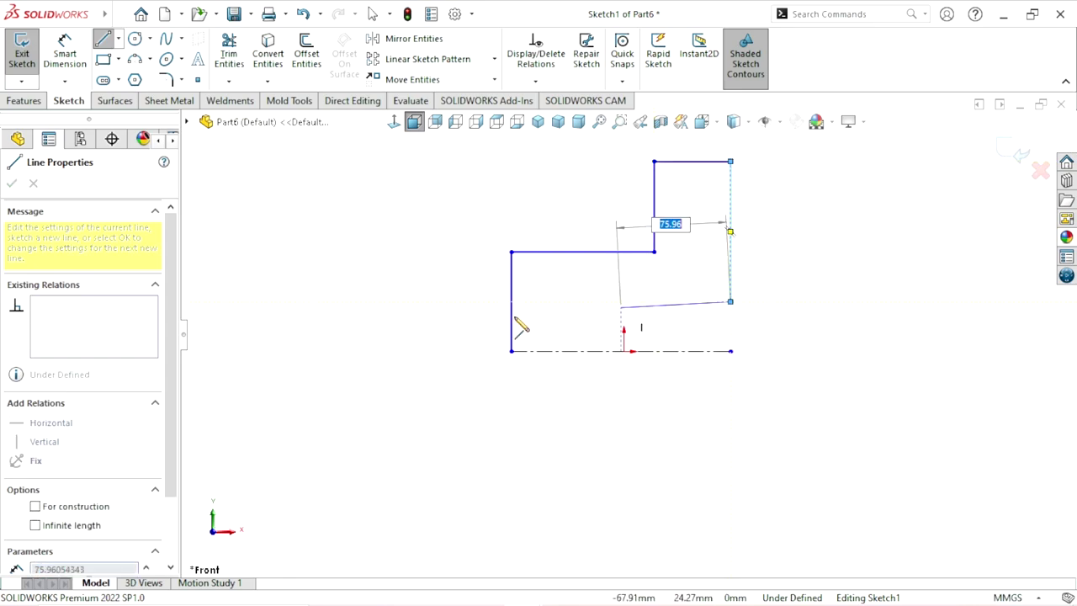
click(511, 301)
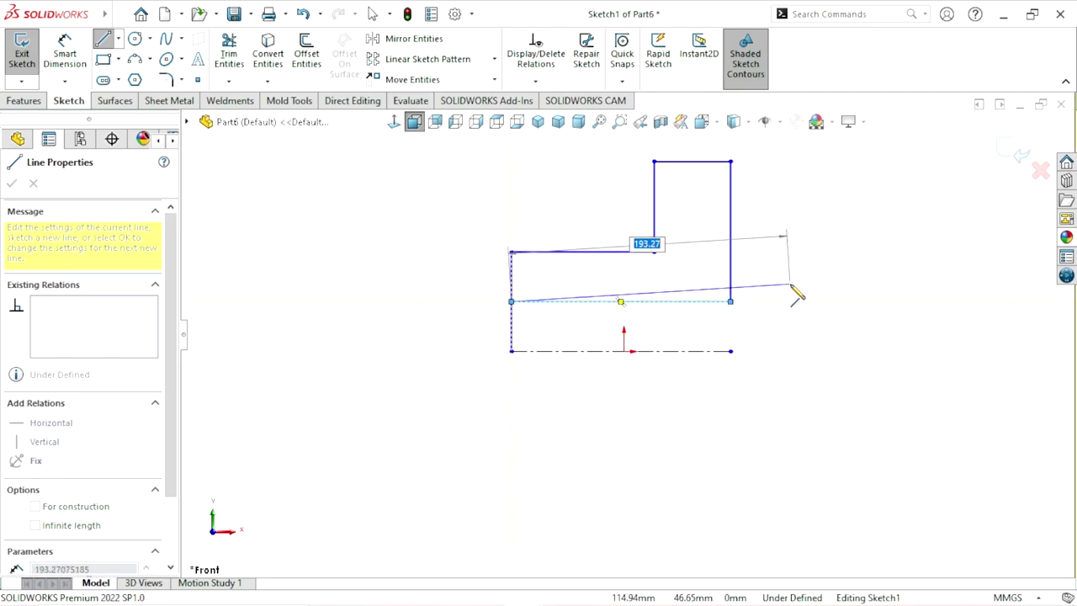
right_click(794, 292)
click(833, 312)
scroll(600, 320, down, 1)
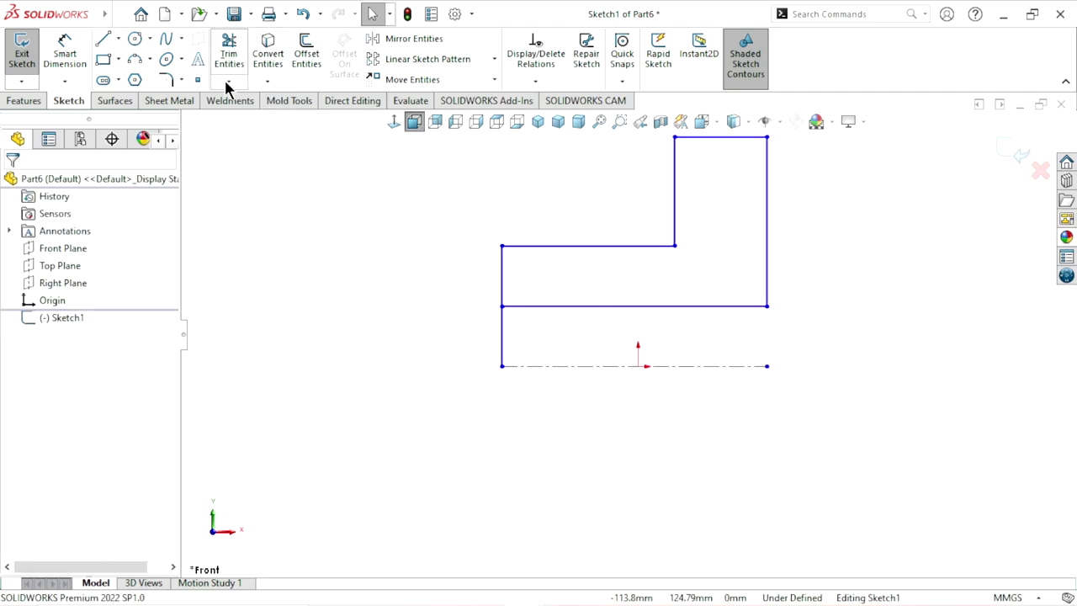
- Power-trim the stray segment below the profile so the outline closes
drag(512, 343, 321, 334)
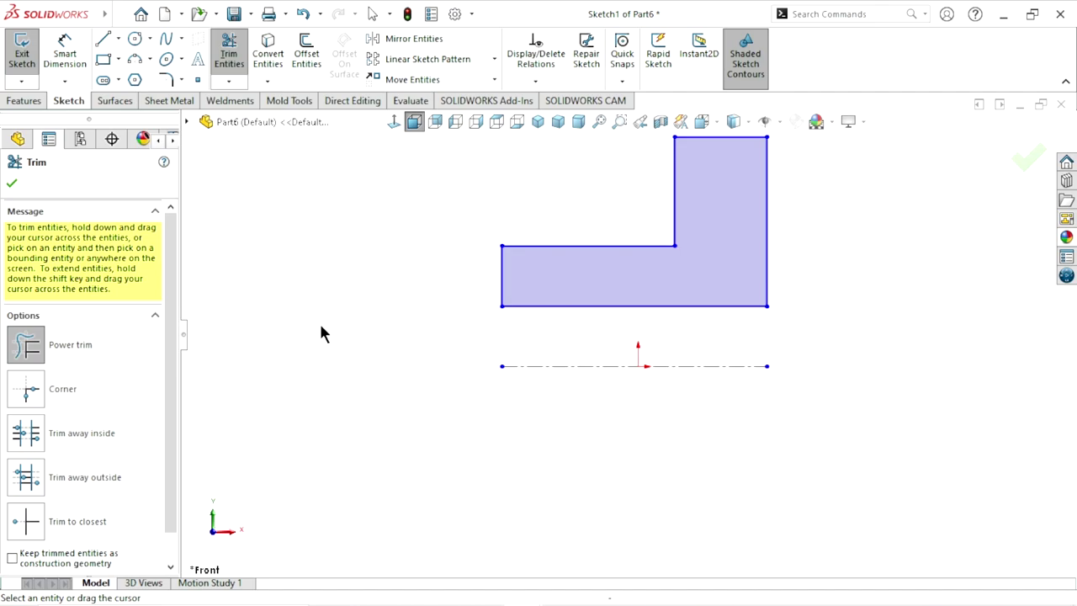
click(11, 184)
scroll(617, 403, up, 1)
scroll(658, 288, down, 1)
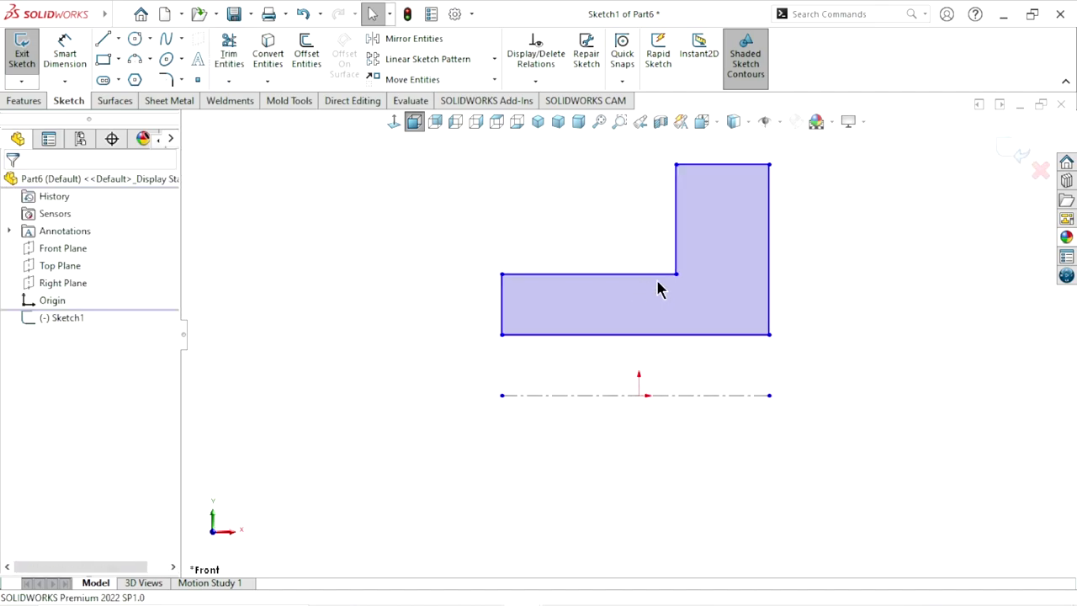
scroll(715, 290, up, 1)
scroll(715, 291, down, 1)
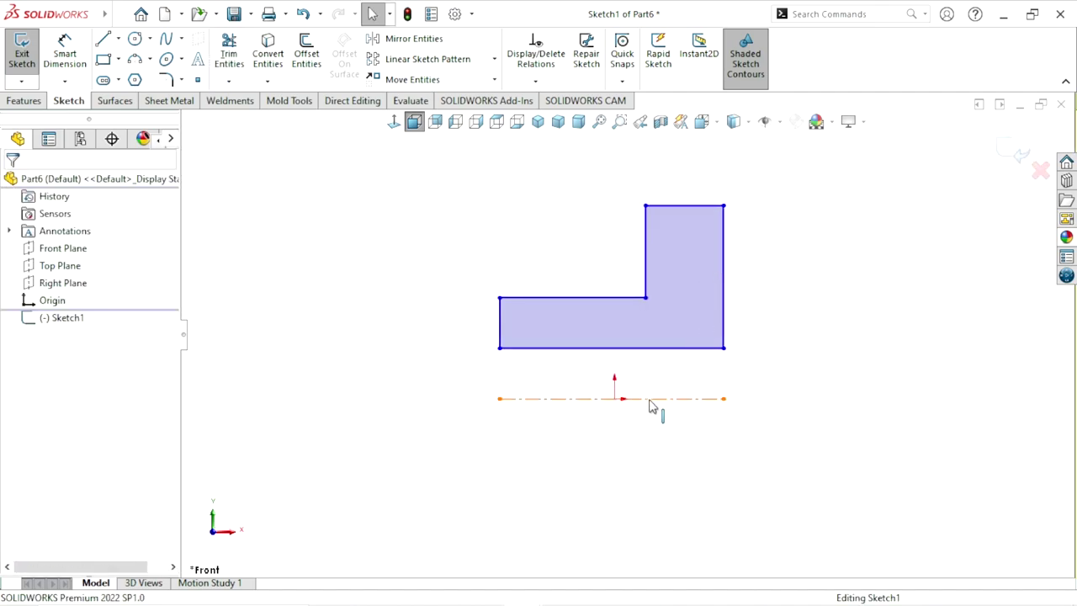
- Add a Midpoint relation centring the centerline on the origin
click(650, 400)
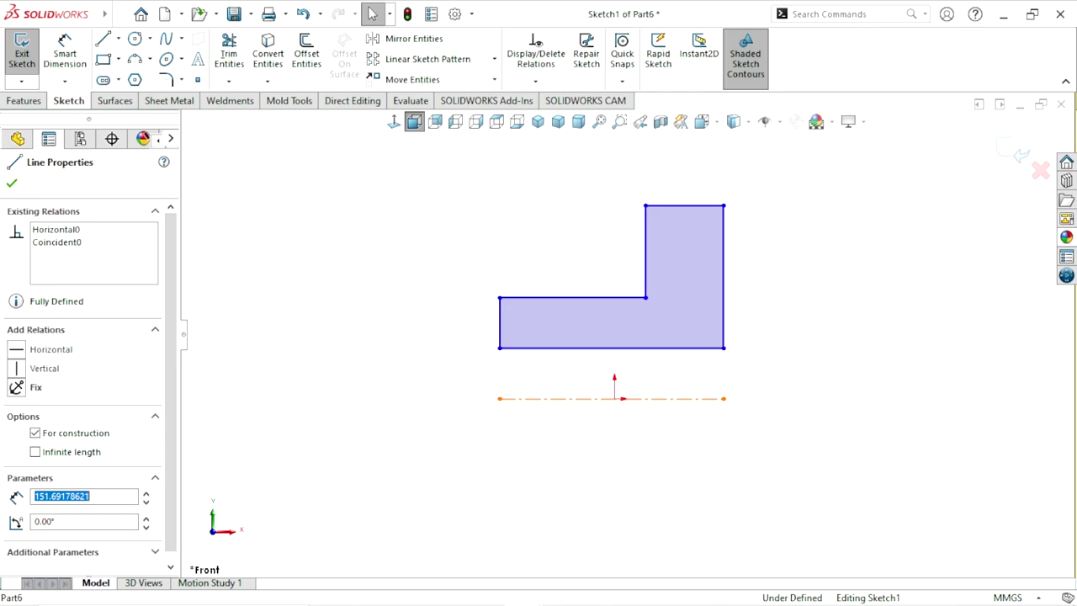
ctrl+click(616, 402)
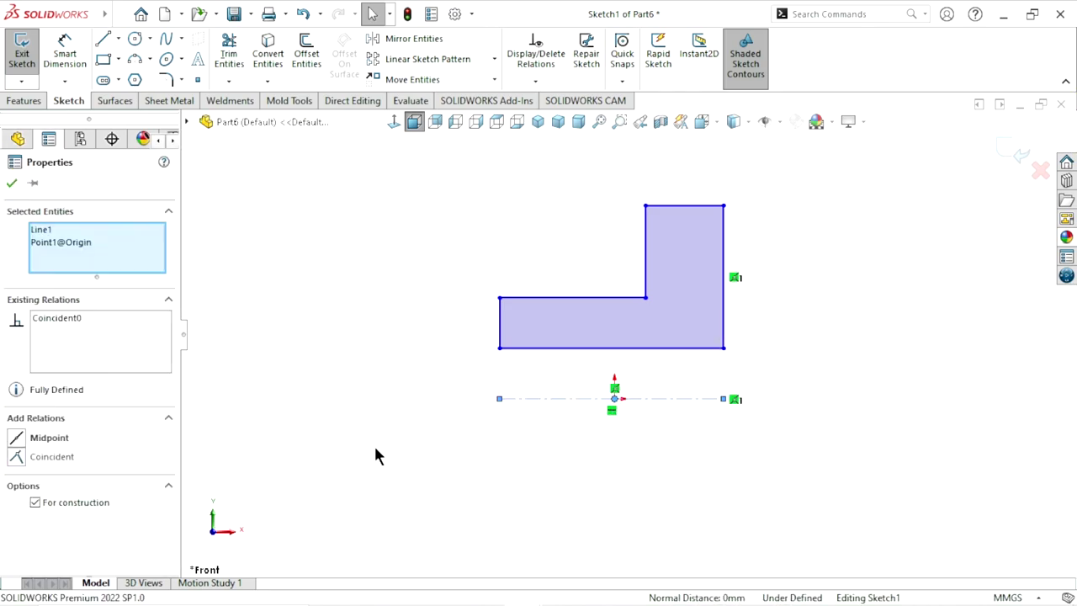
click(17, 439)
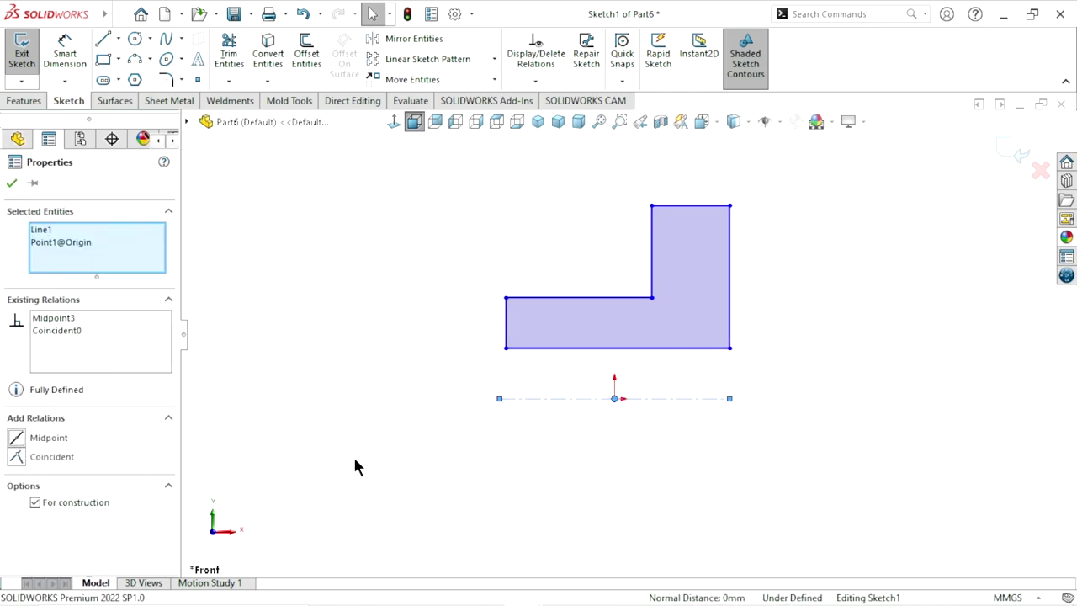
click(11, 184)
scroll(613, 354, up, 3)
scroll(622, 320, down, 3)
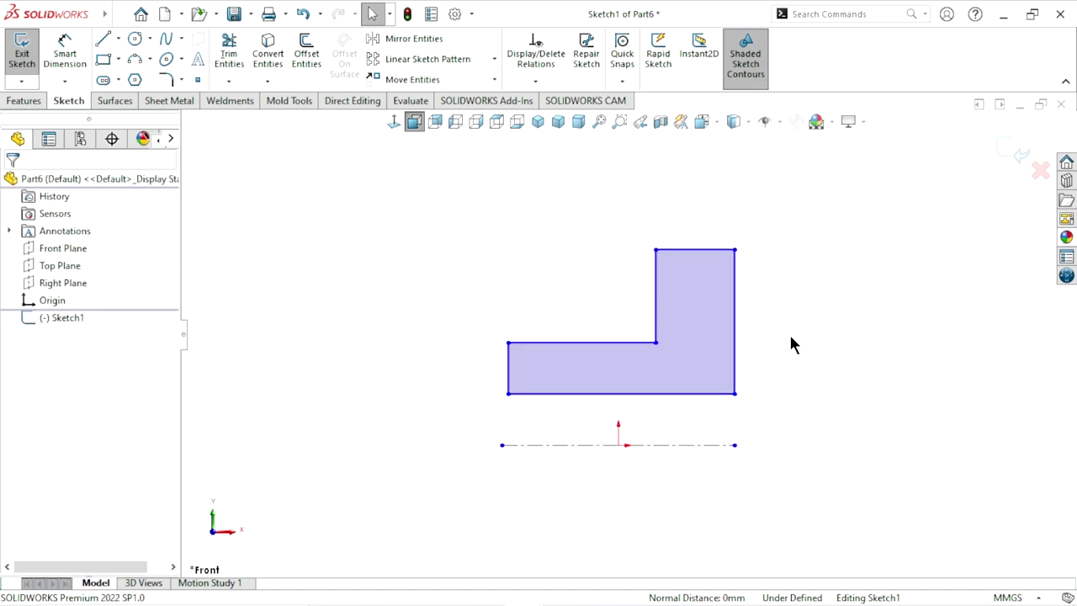
- Add a Vertical relation between the bottom edge's midpoint and the origin
click(621, 393)
mouse_move(619, 445)
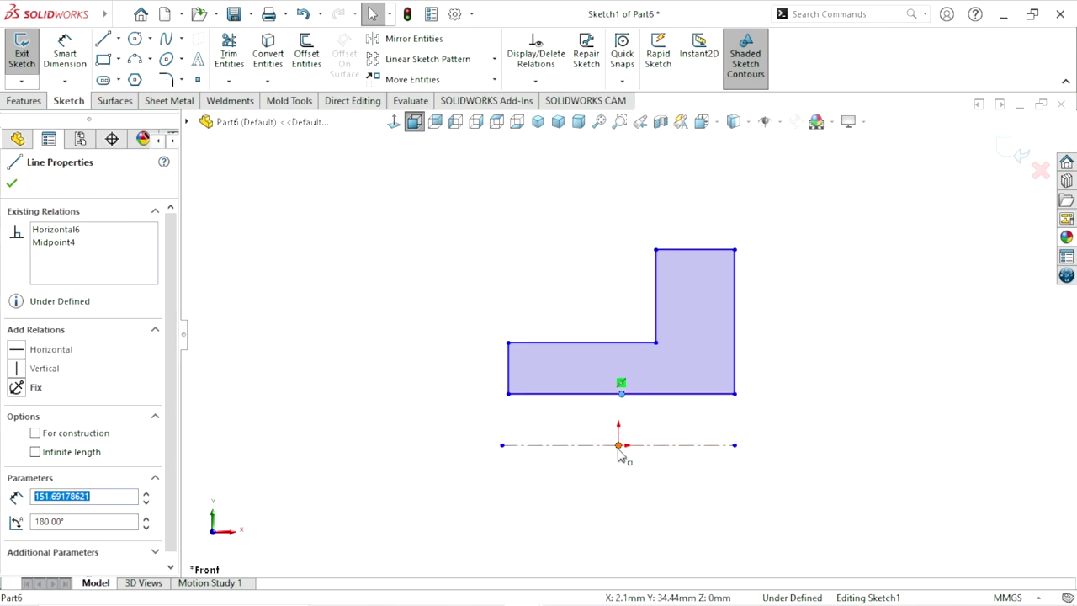
drag(621, 455, 653, 447)
click(688, 378)
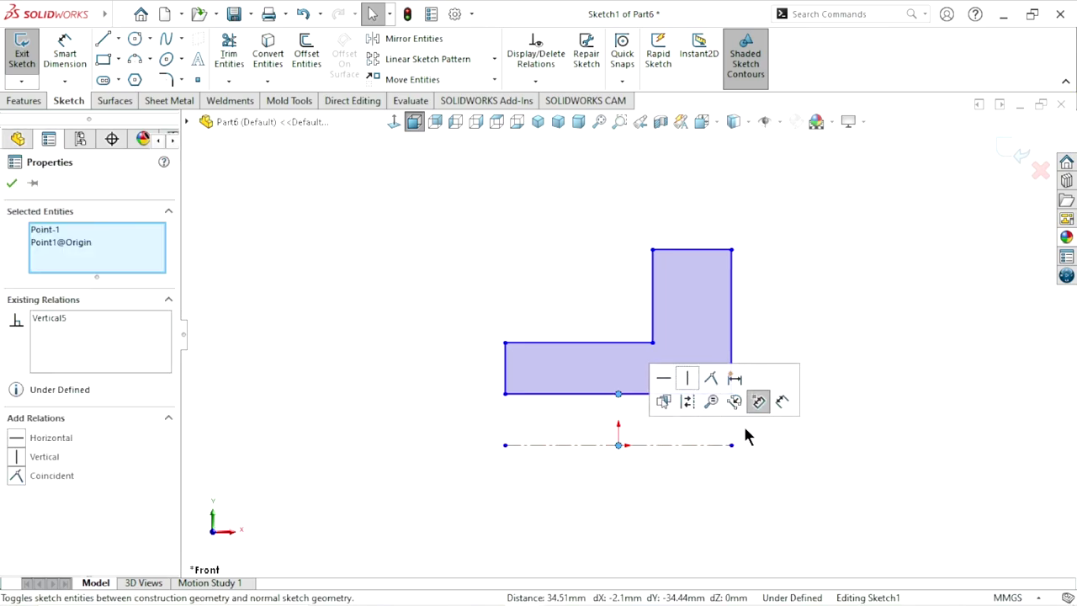
click(12, 185)
scroll(673, 469, up, 2)
scroll(685, 360, down, 2)
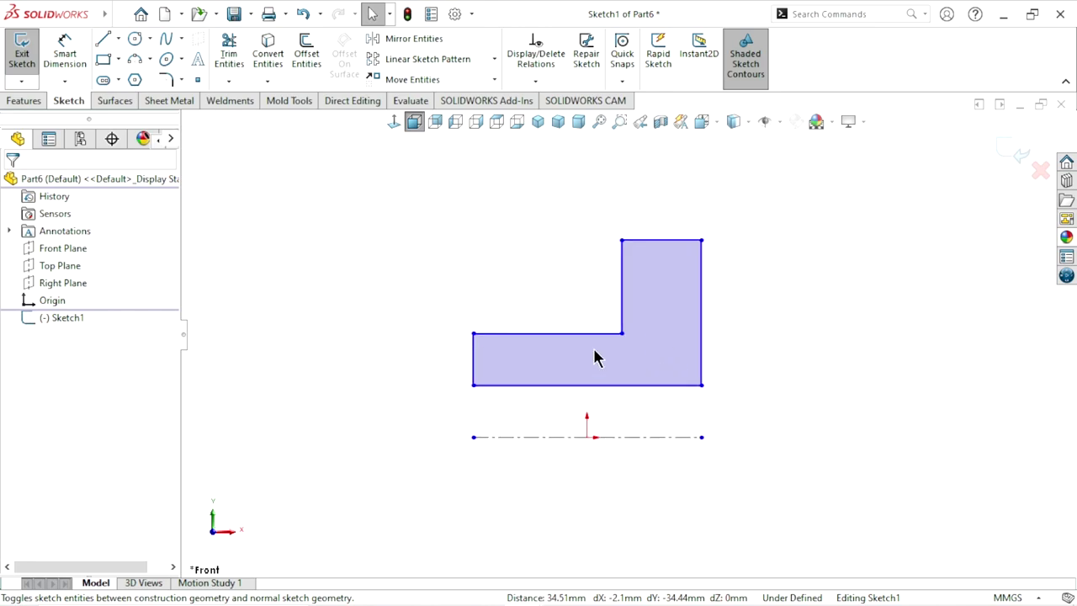
- Place a 131.25 height dimension from the top edge to the centerline, then delete it
click(74, 60)
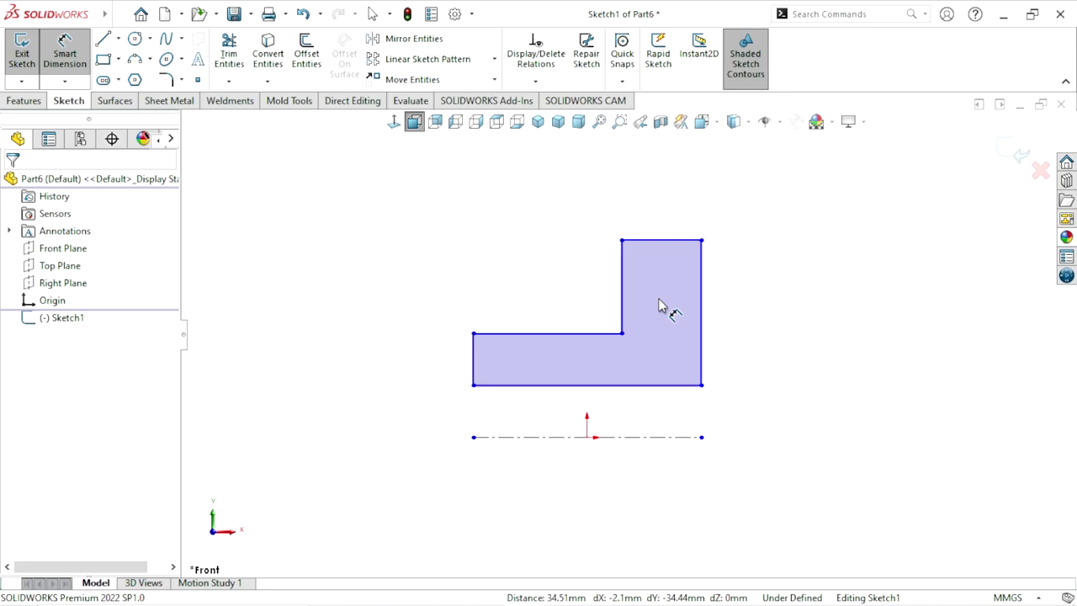
click(660, 242)
click(668, 434)
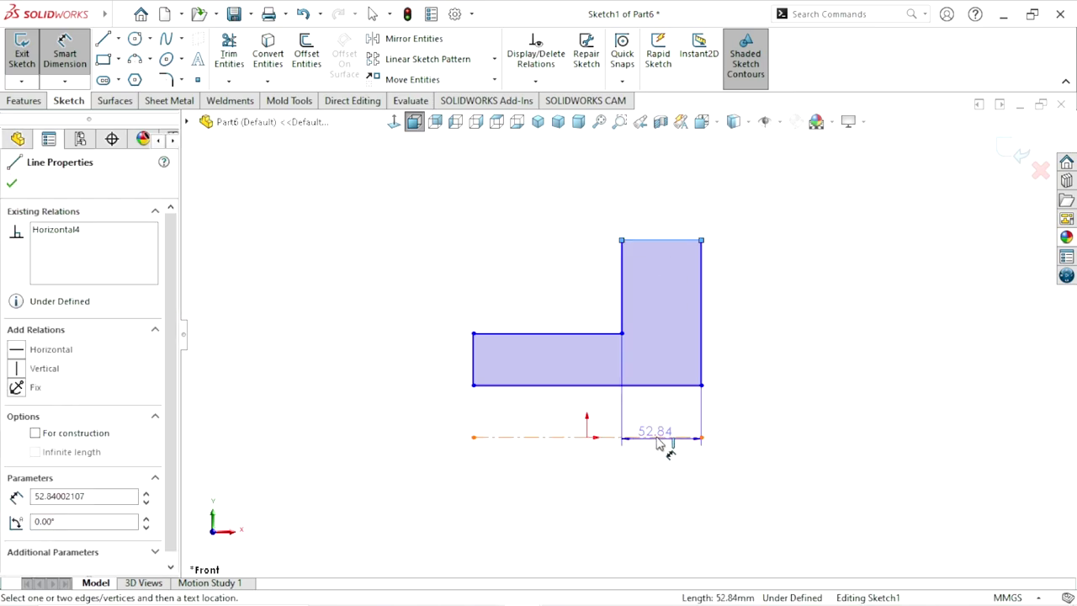
click(779, 432)
click(780, 435)
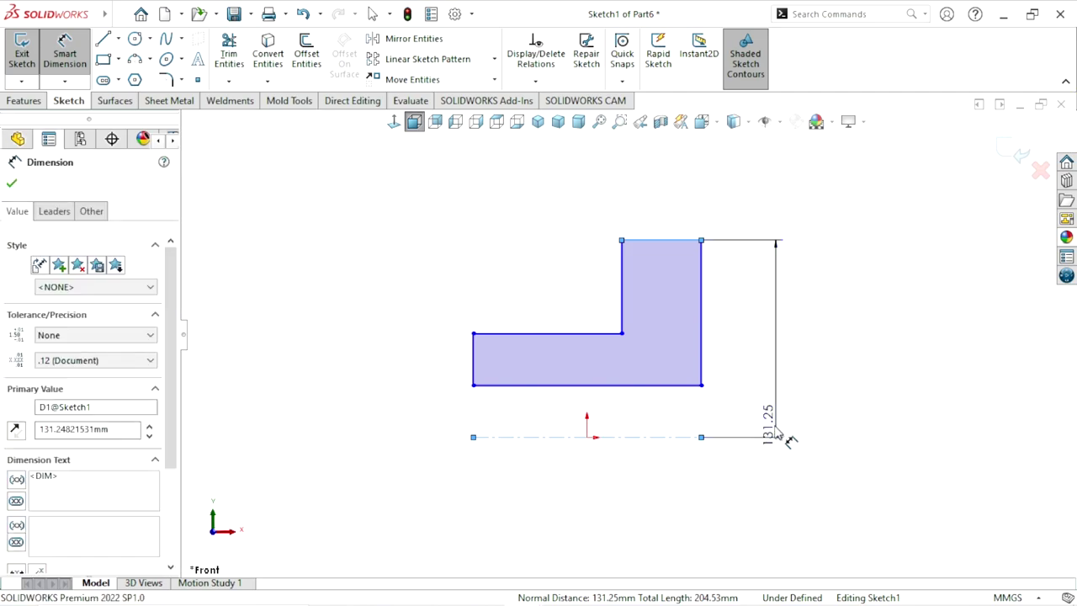
key(Return)
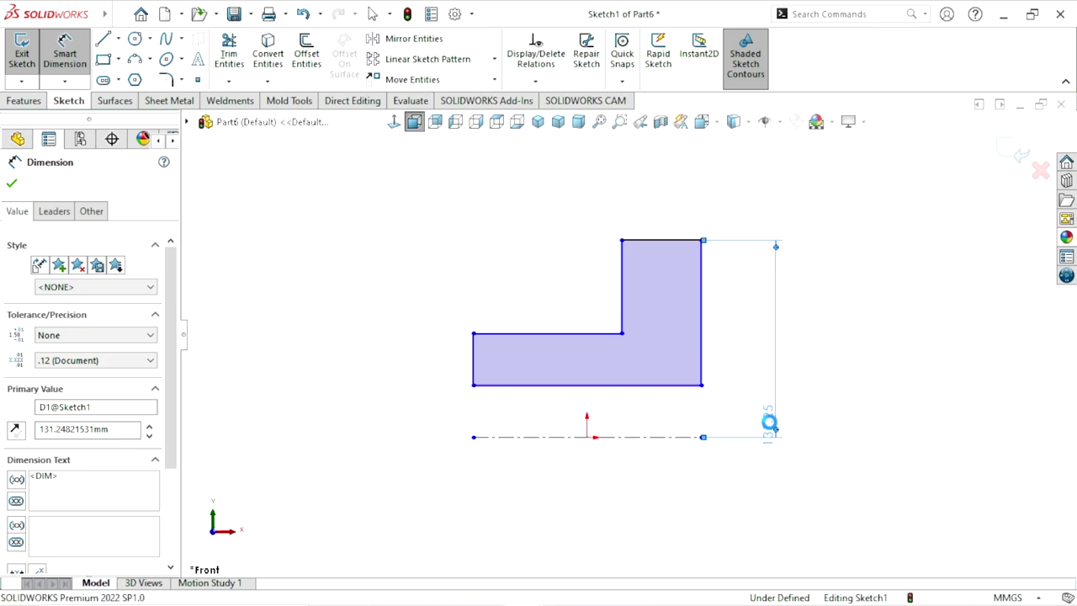
key(Delete)
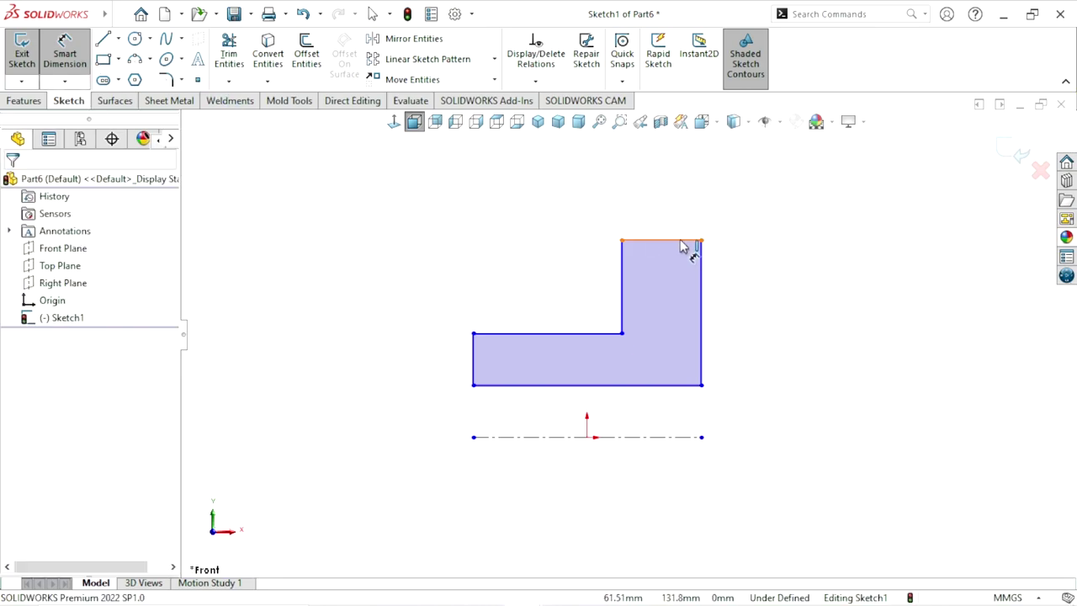
- Dimension the top edge across the centerline to preview a 262.50 diameter
click(683, 244)
click(680, 436)
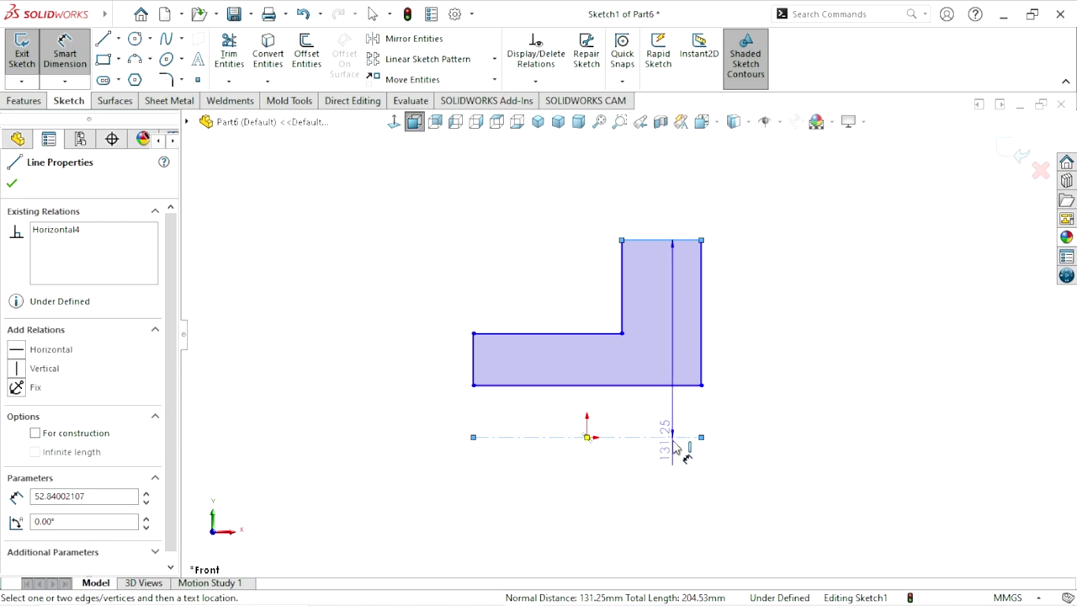
key(Escape)
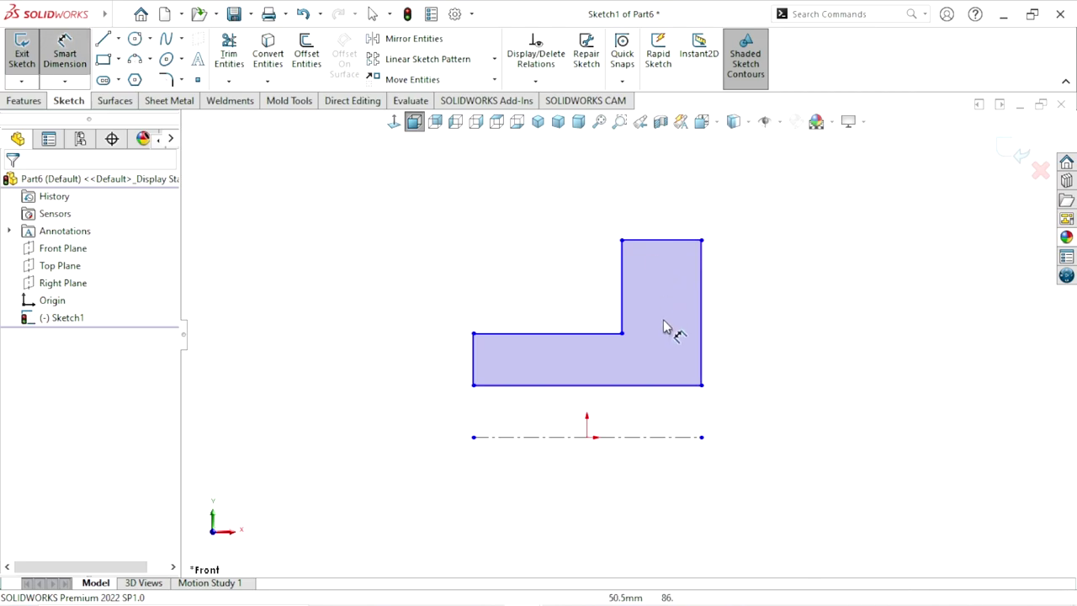
click(667, 241)
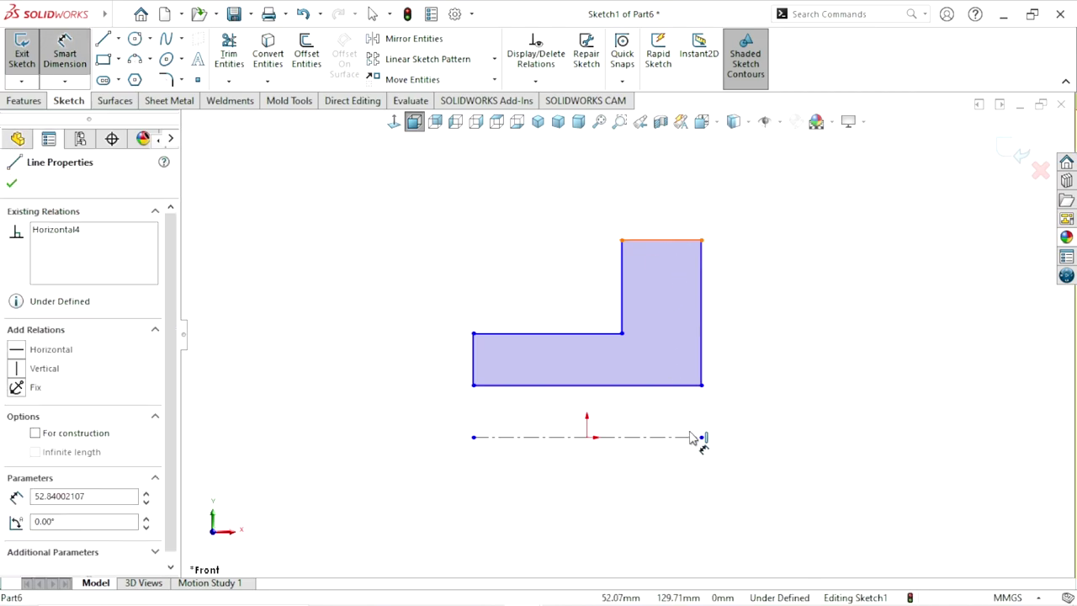
click(695, 436)
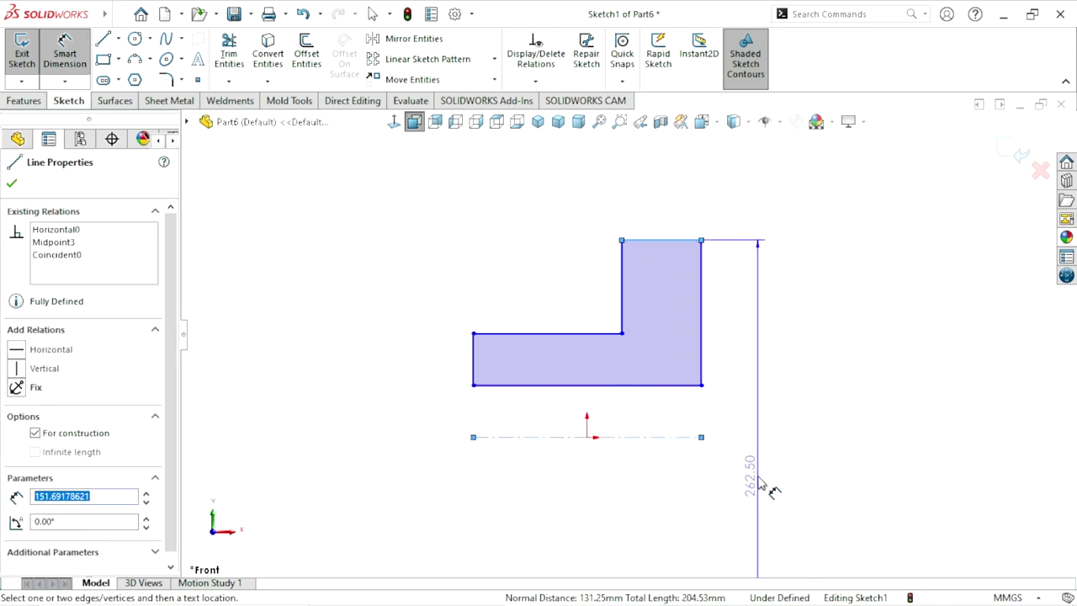
scroll(759, 483, up, 2)
scroll(724, 449, down, 1)
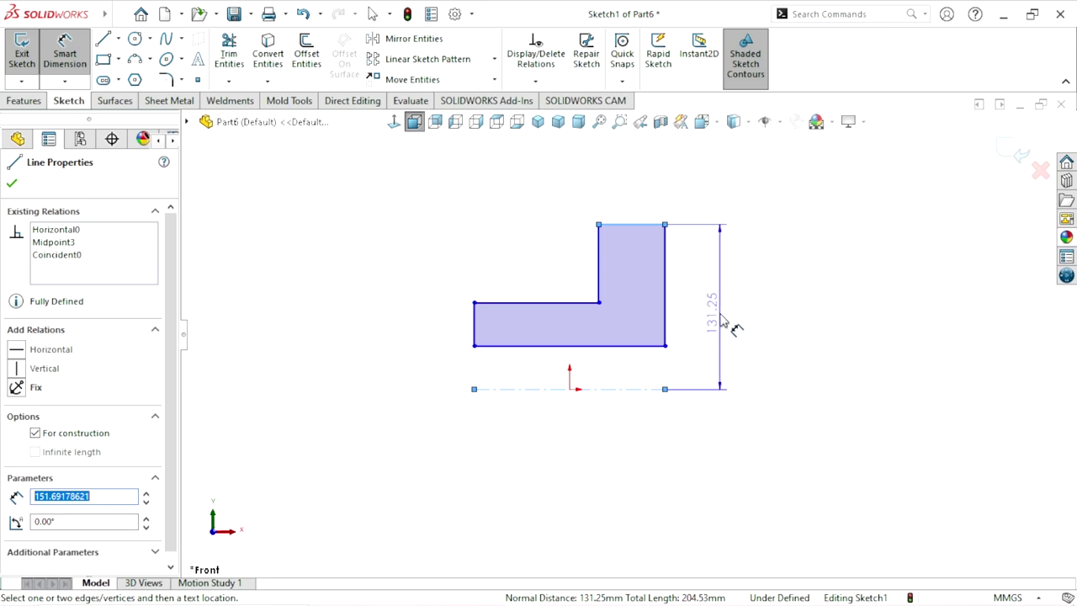
- Dimension the 255 mm and 140 mm diameters and the 58 mm step length
click(739, 425)
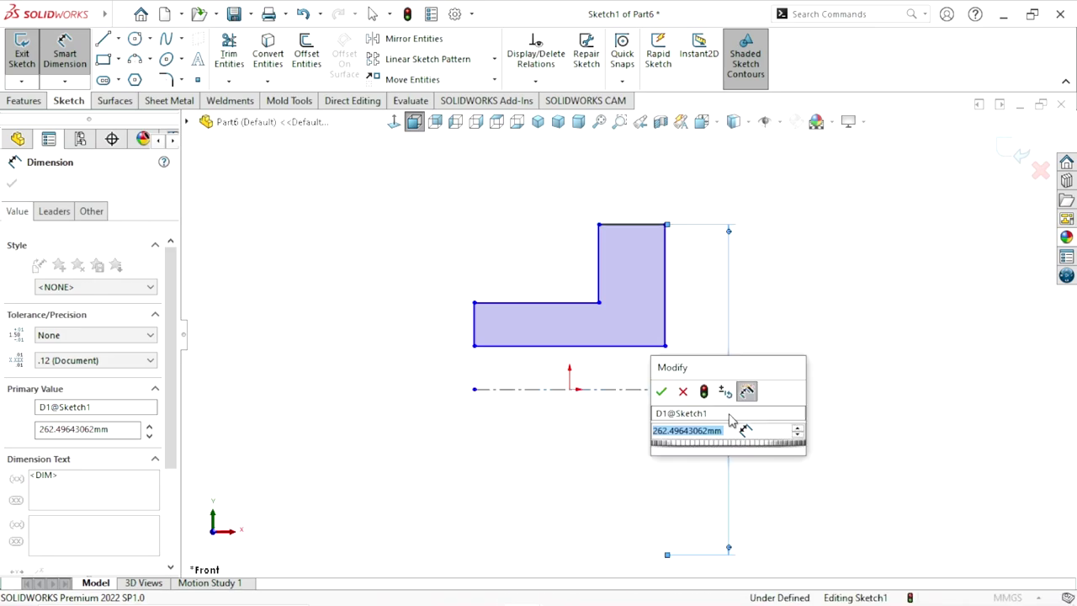
text(255)
key(Return)
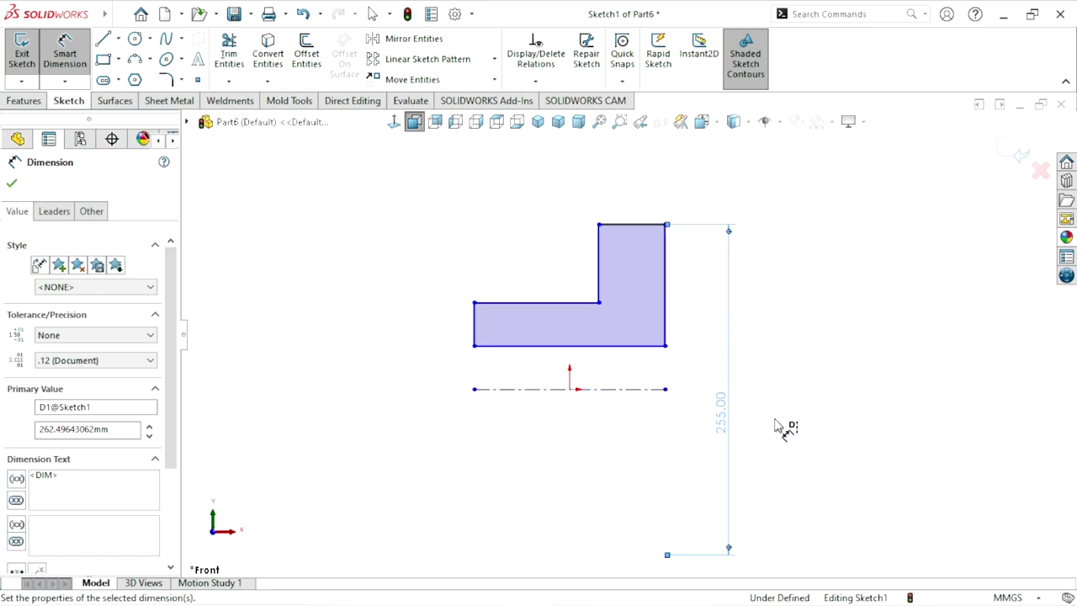
click(541, 314)
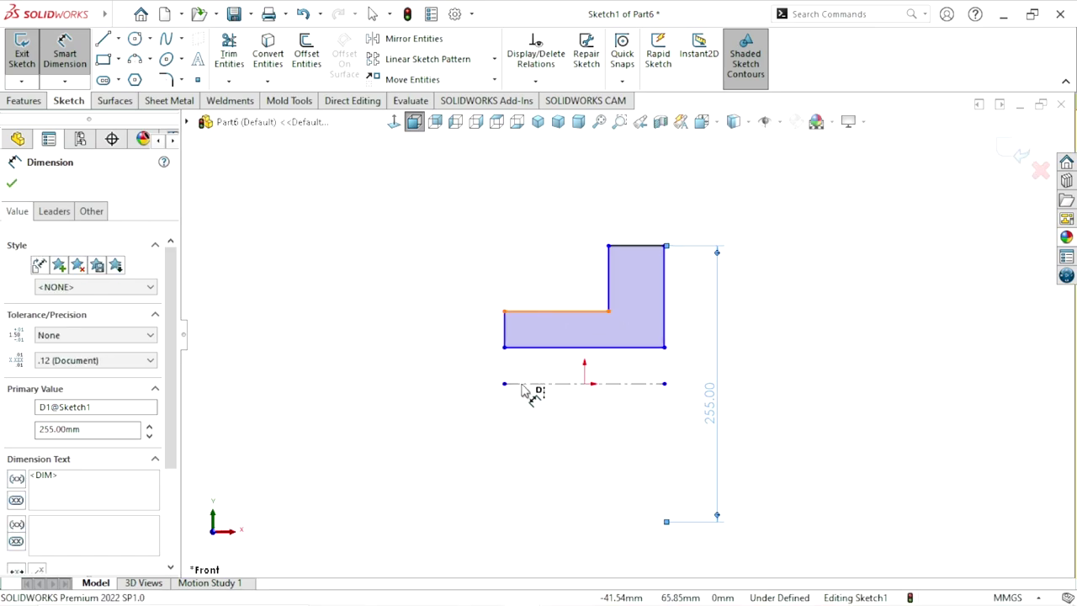
click(475, 395)
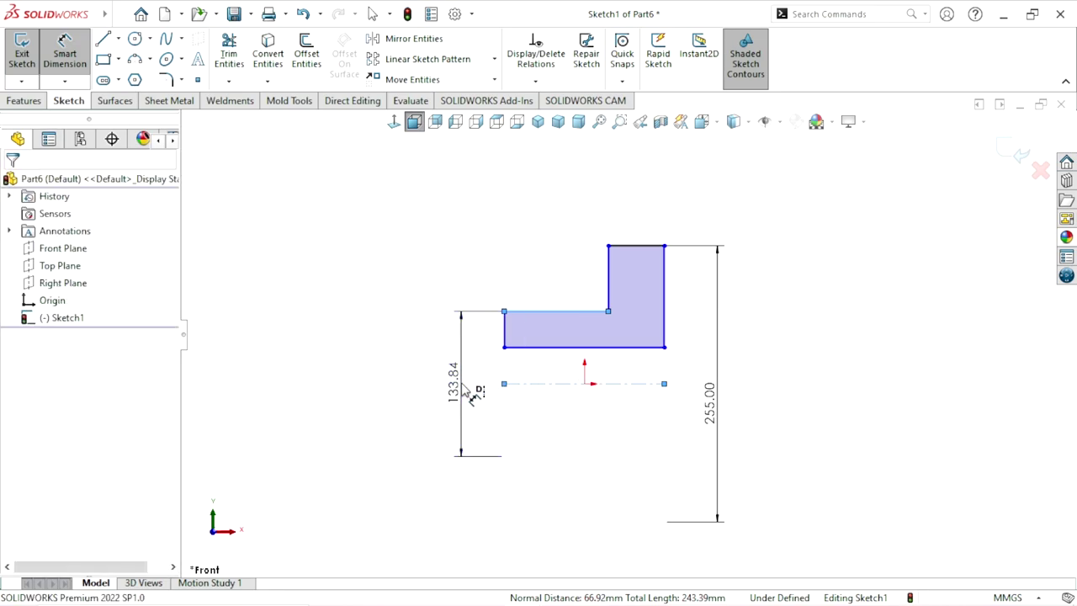
text(14)
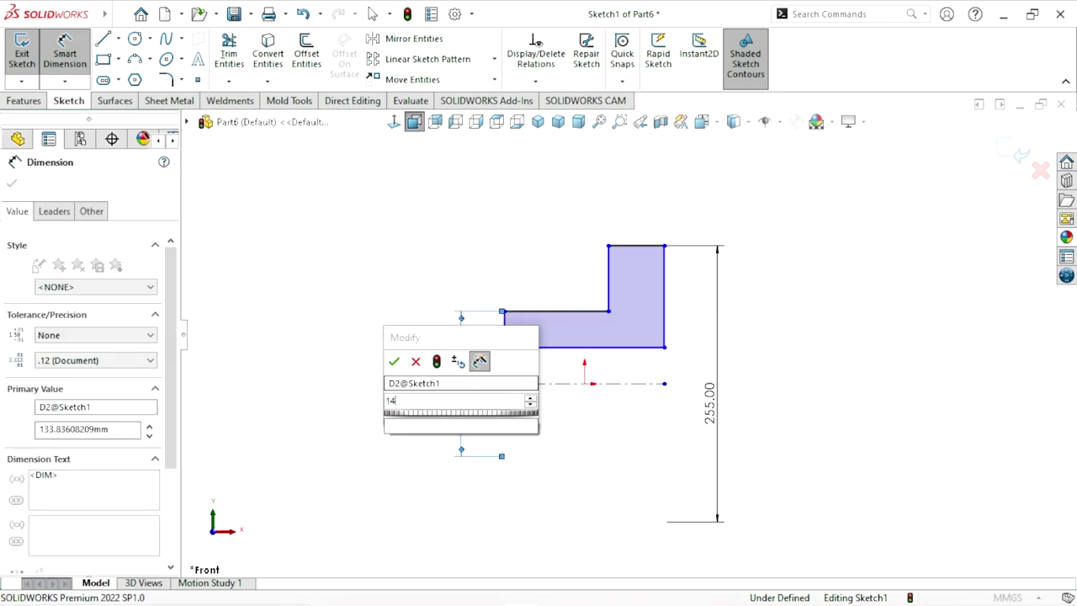
text(0)
key(Return)
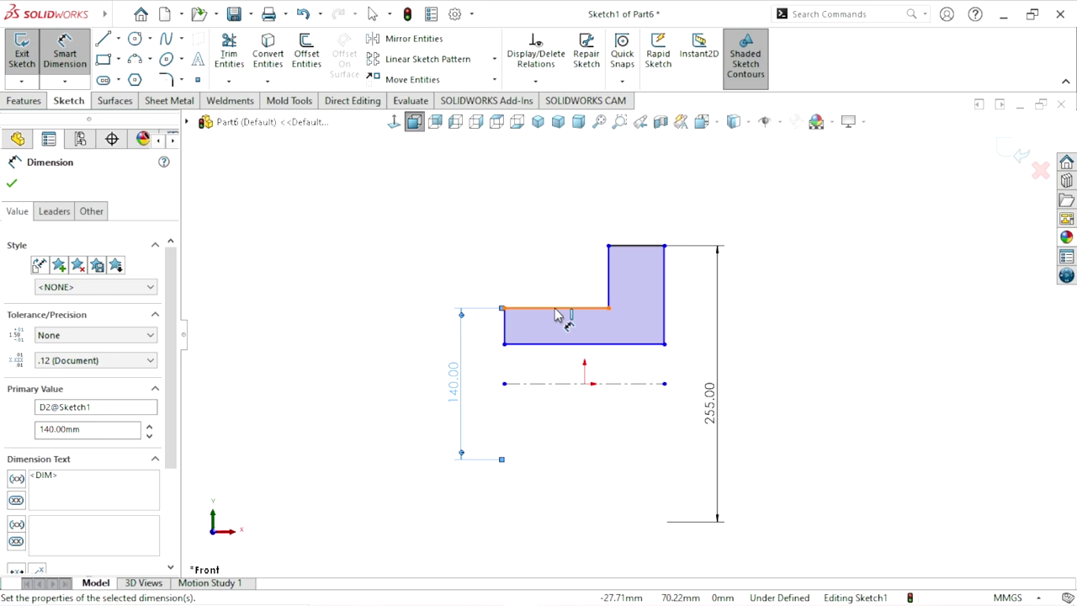
click(555, 298)
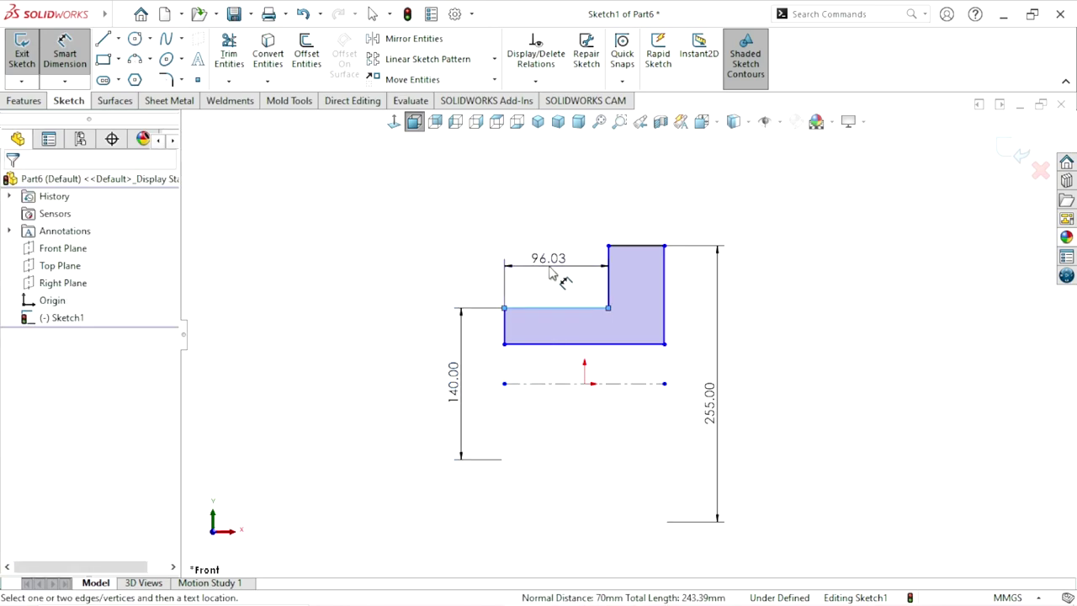
click(551, 270)
text(58)
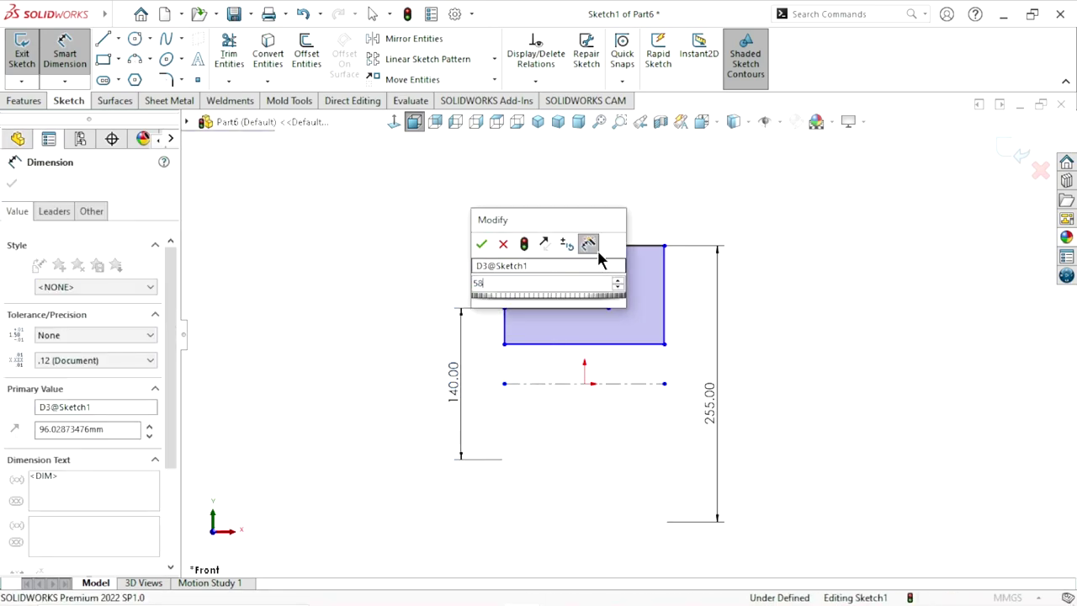
key(Return)
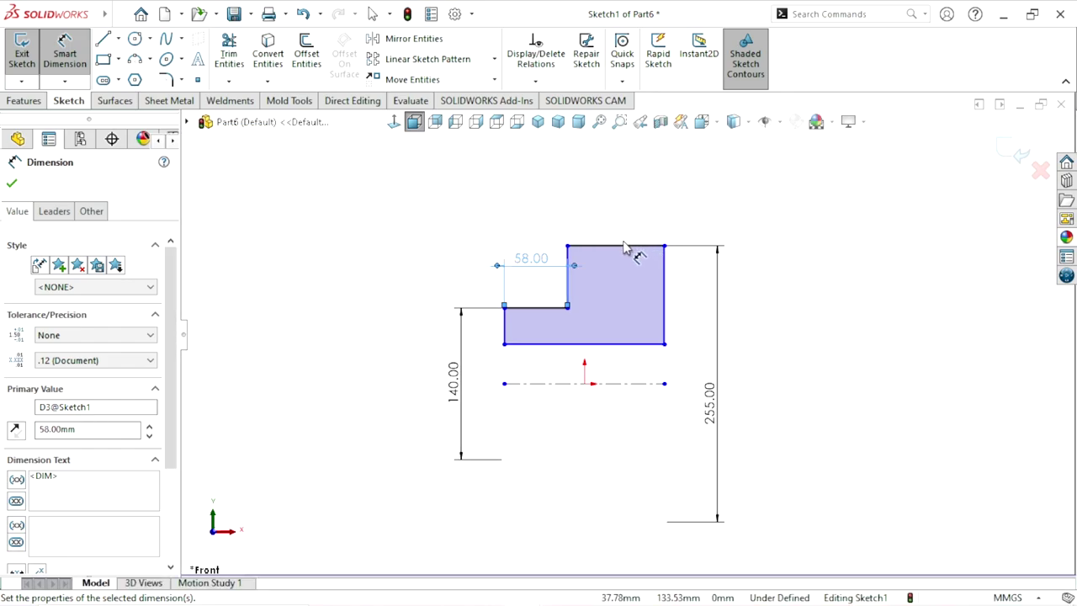
- Add the 32 mm top width and the 40 mm bore diameter to fully define the sketch
click(620, 244)
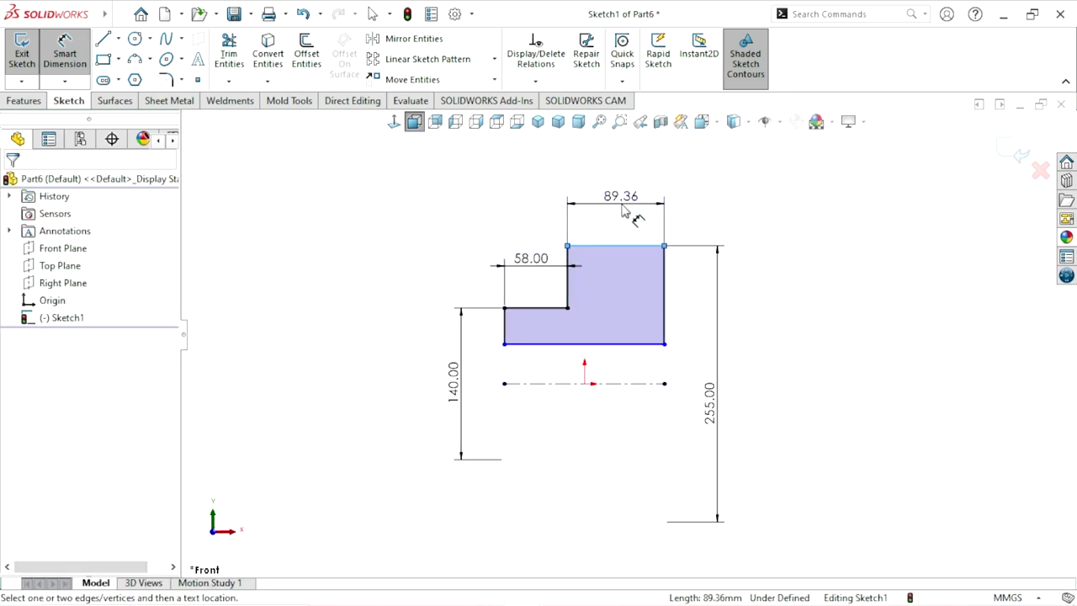
click(621, 200)
text(100)
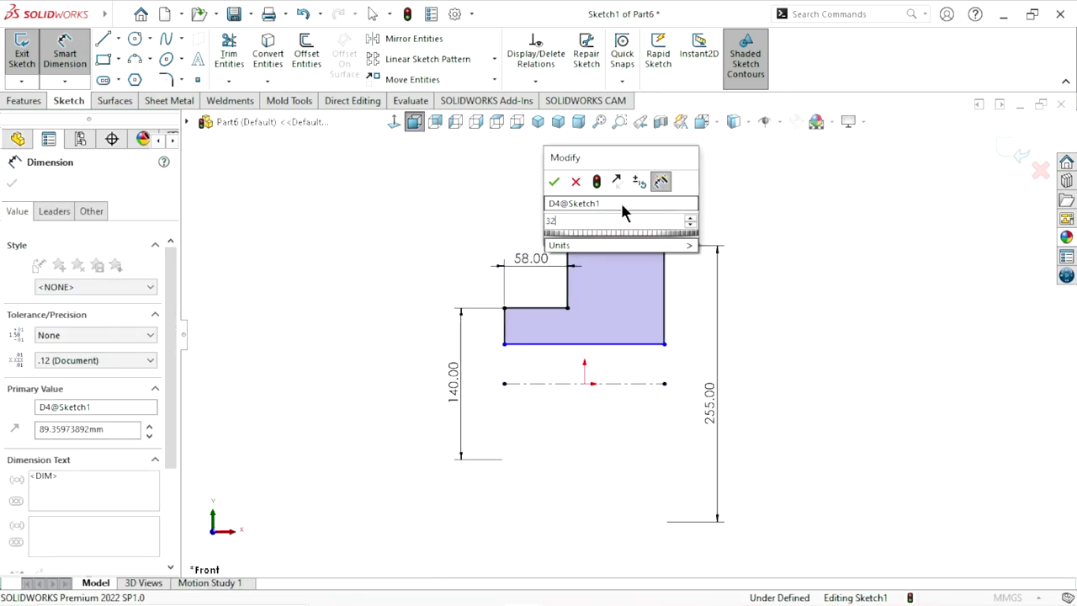
key(Return)
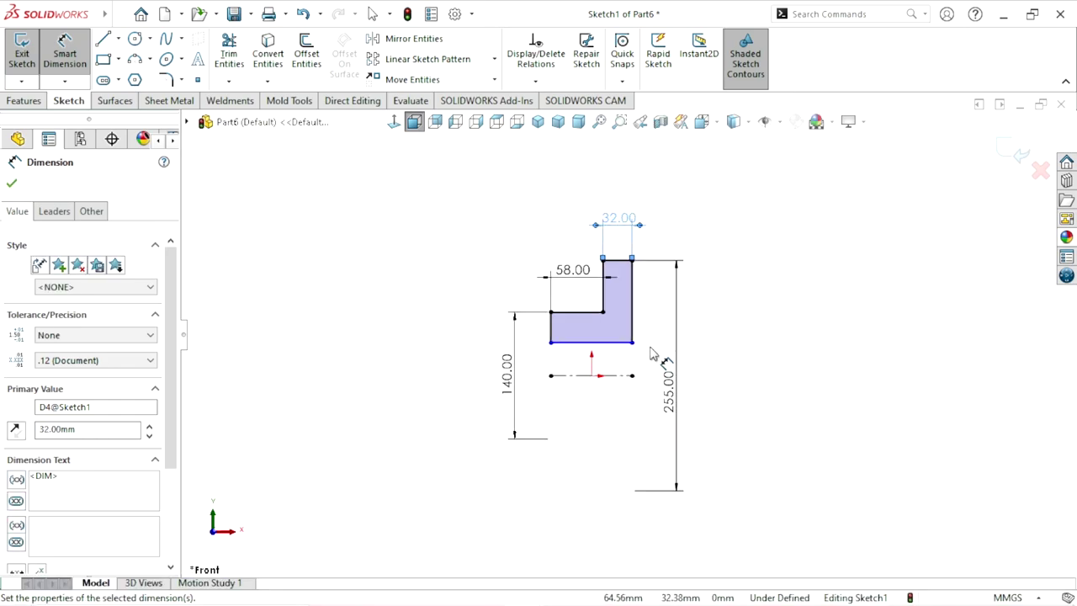
click(13, 184)
scroll(564, 379, up, 1)
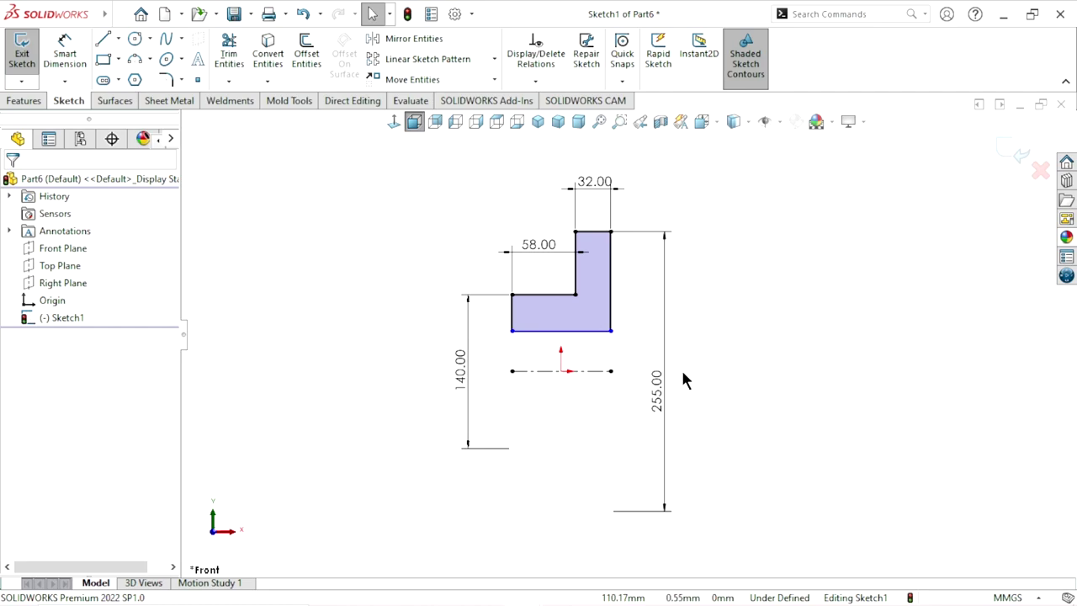
click(74, 81)
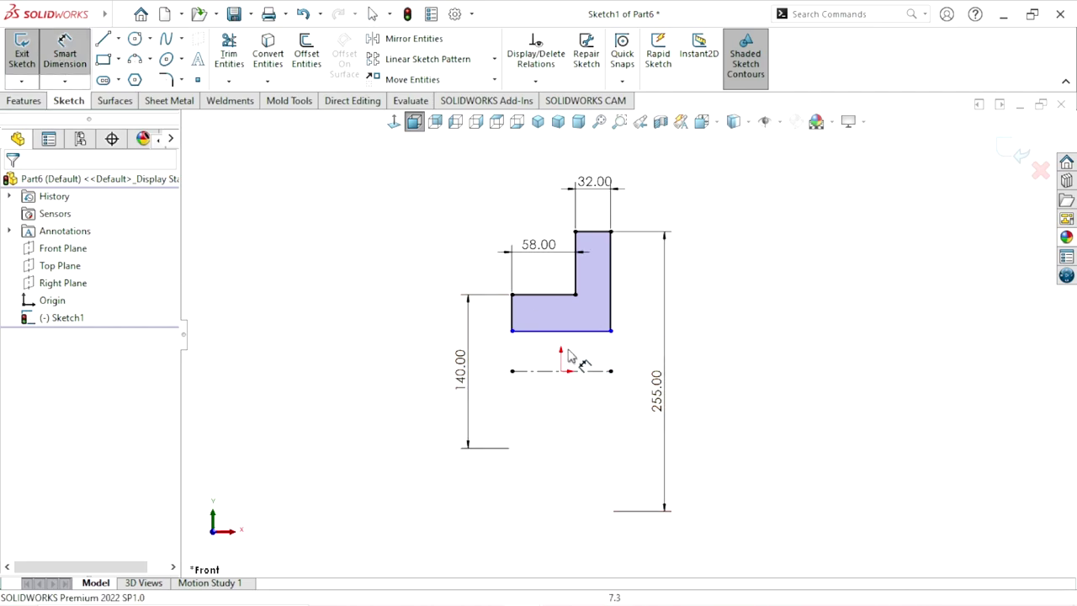
click(580, 331)
click(579, 370)
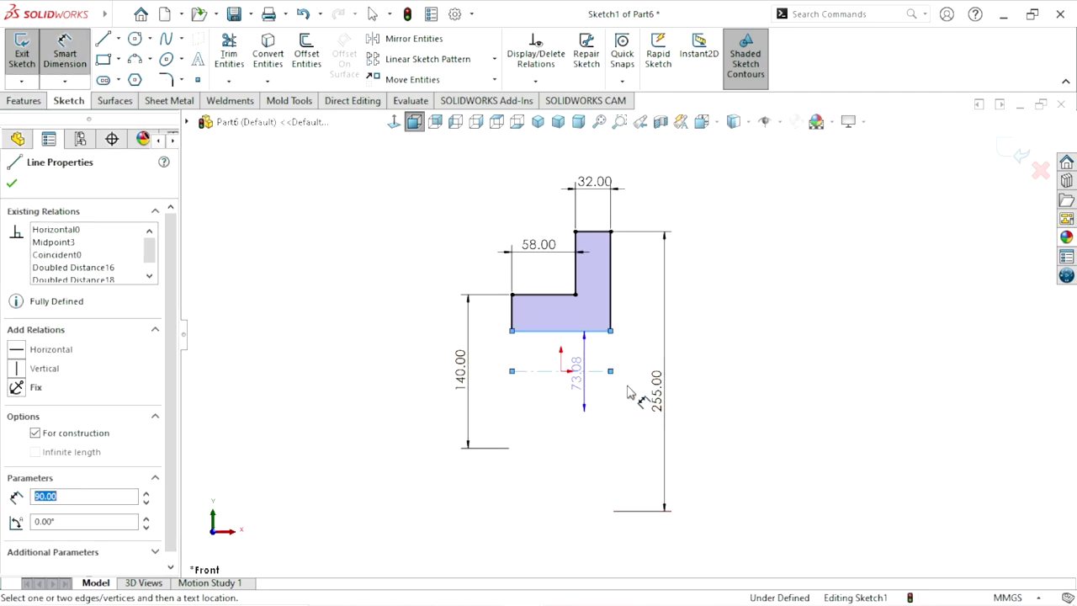
click(638, 384)
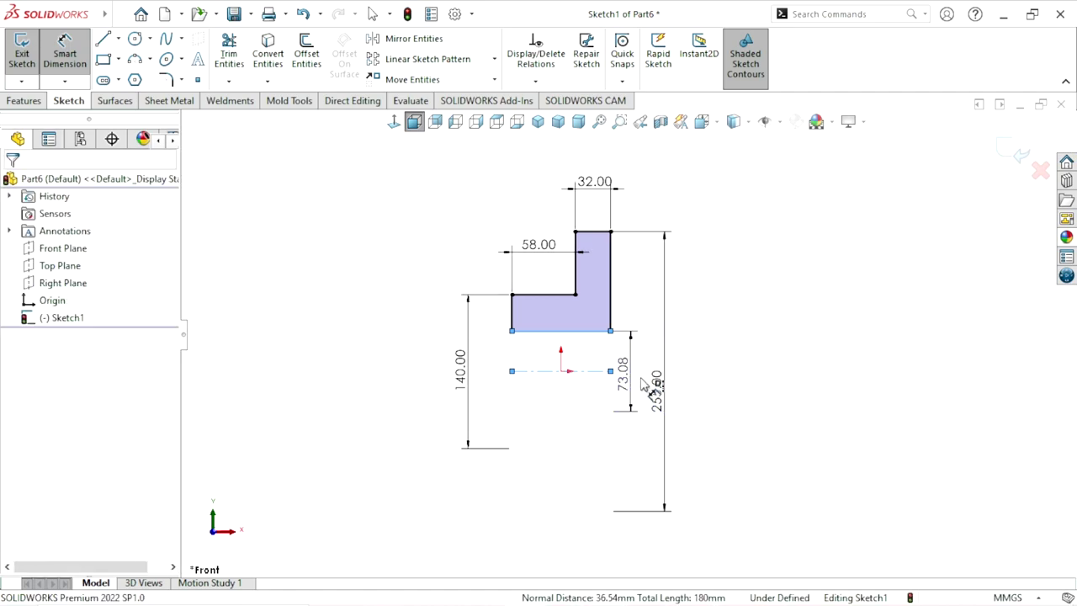
text(40)
key(Return)
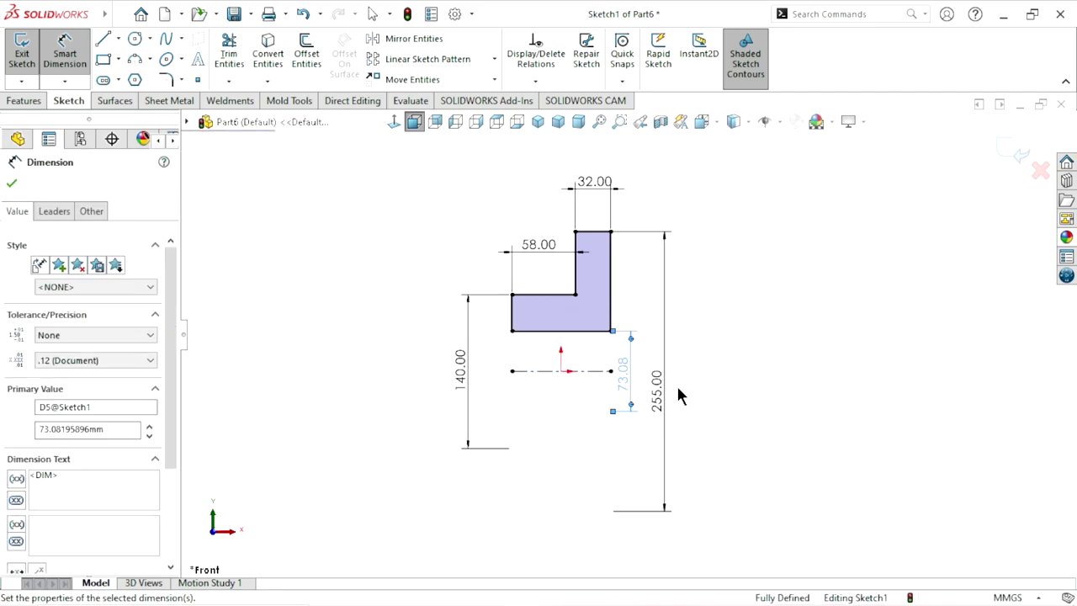
scroll(652, 463, up, 1)
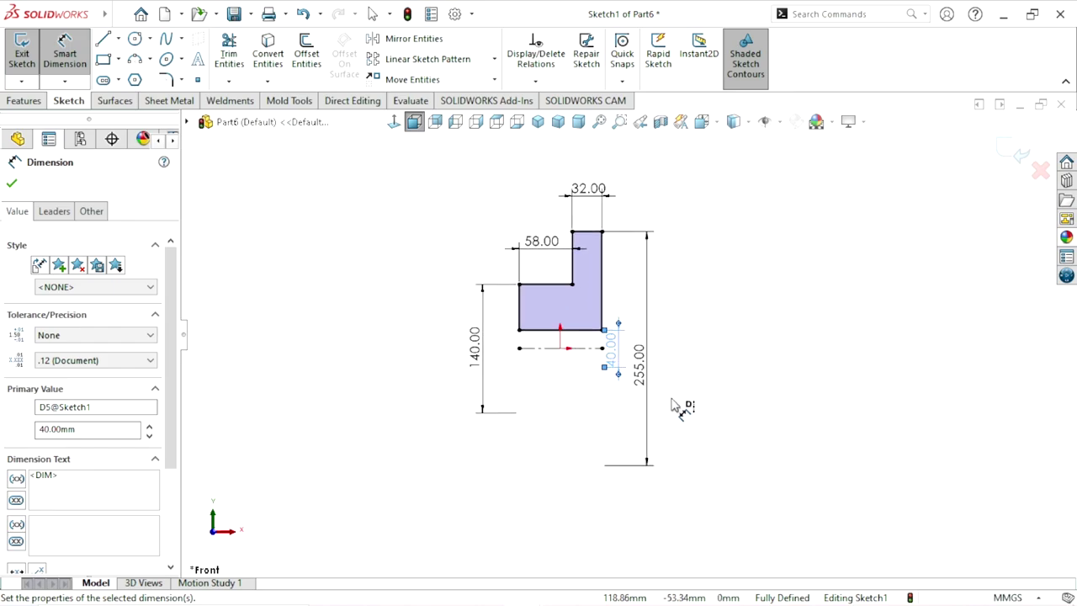
click(10, 186)
click(17, 105)
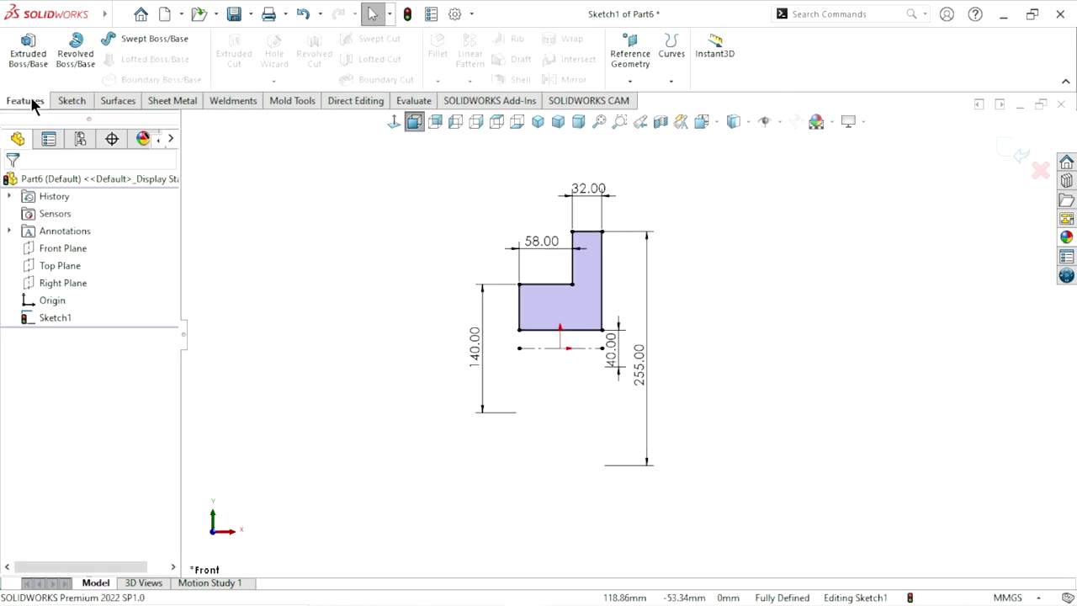
- Revolve Sketch1 360° about Line1 into a stepped disc with a center hole
click(76, 50)
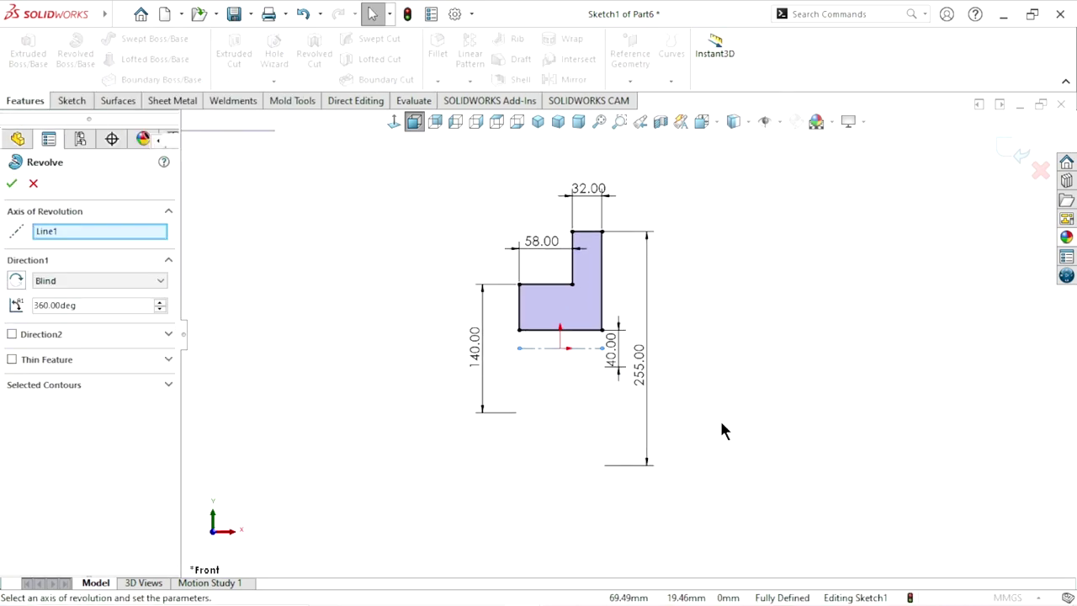
scroll(684, 428, down, 1)
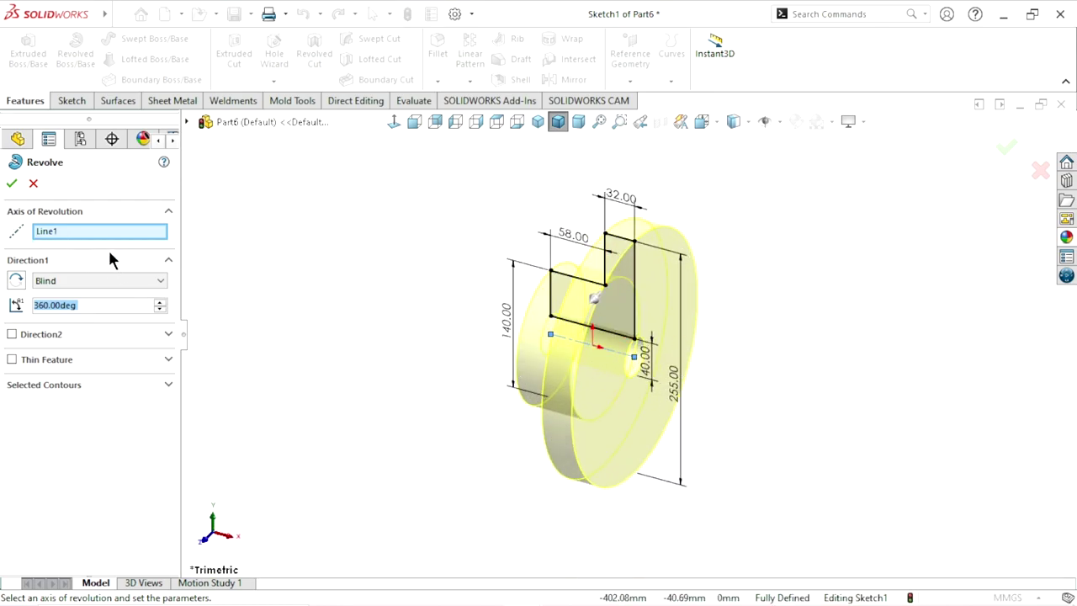
click(12, 185)
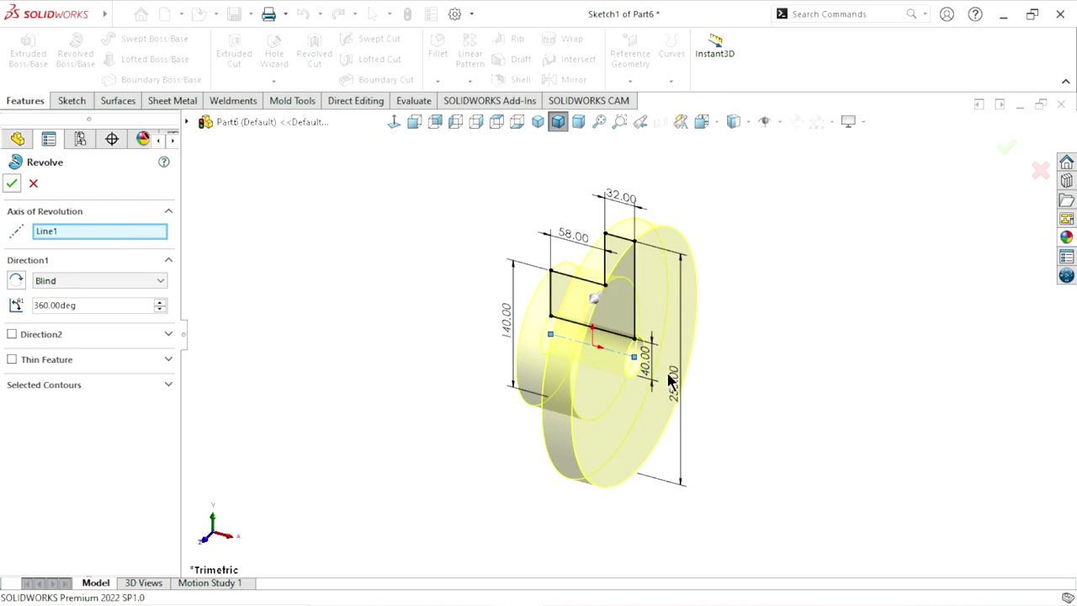
scroll(690, 354, down, 2)
mouse_move(752, 378)
middle_down()
mouse_move(697, 325)
mouse_move(740, 339)
middle_up()
- Turn off the shadow under the model in the view display settings
click(862, 121)
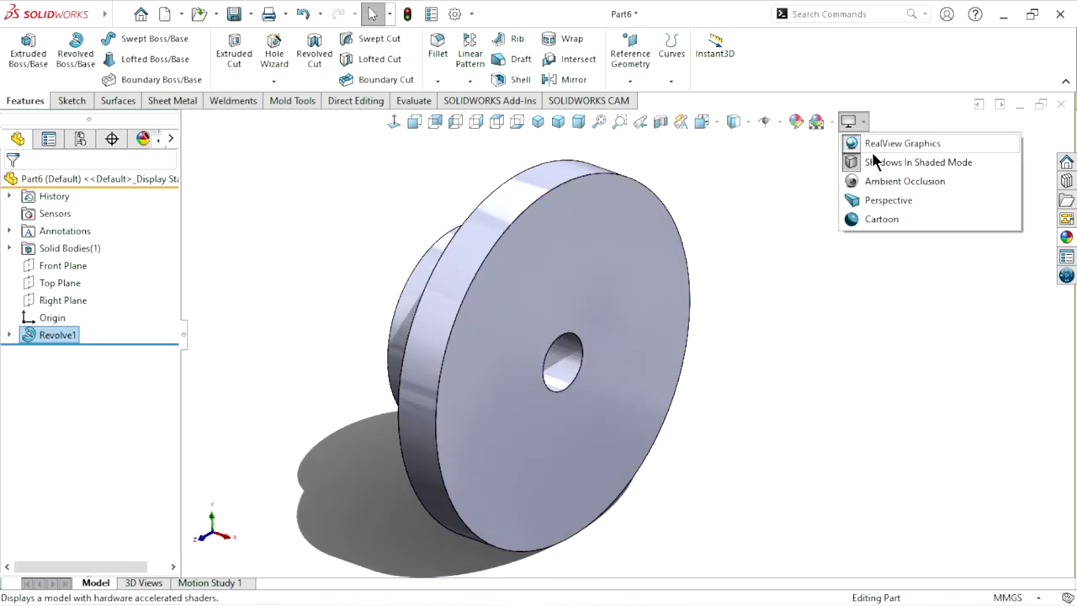
click(871, 162)
scroll(739, 352, up, 3)
mouse_move(653, 328)
middle_down()
mouse_move(733, 428)
mouse_move(628, 371)
middle_up()
scroll(631, 345, down, 3)
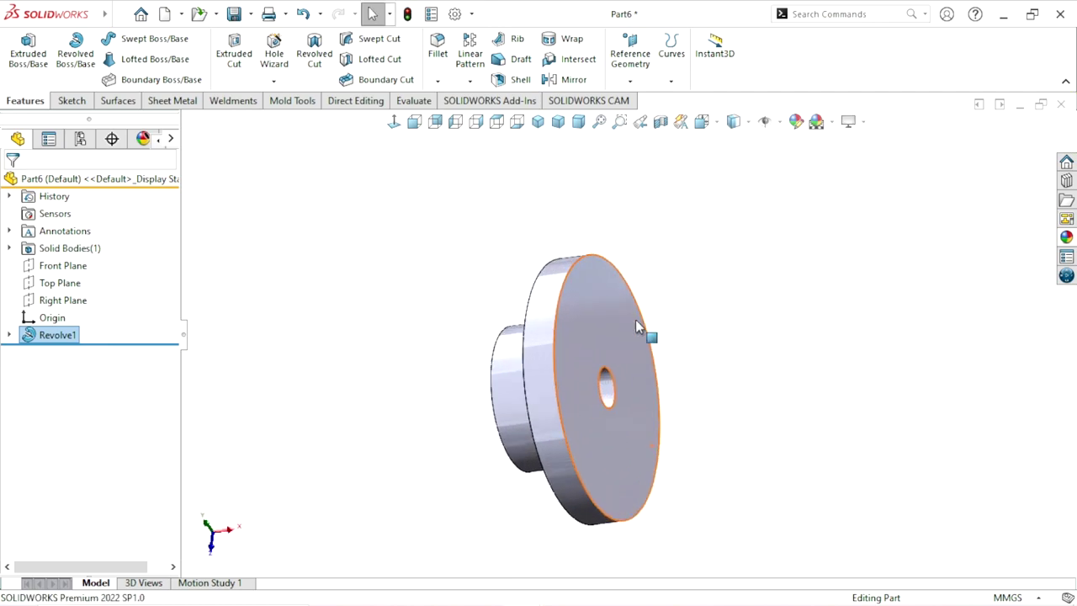
- Apply the matte steel appearance from the Steel library to the part
click(1066, 238)
click(889, 152)
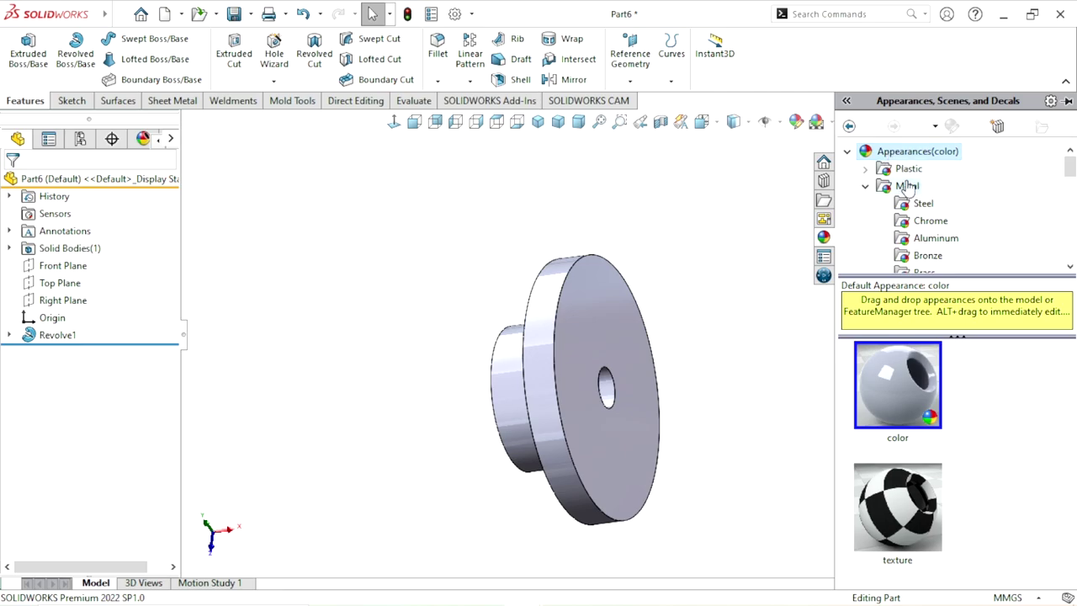
click(909, 205)
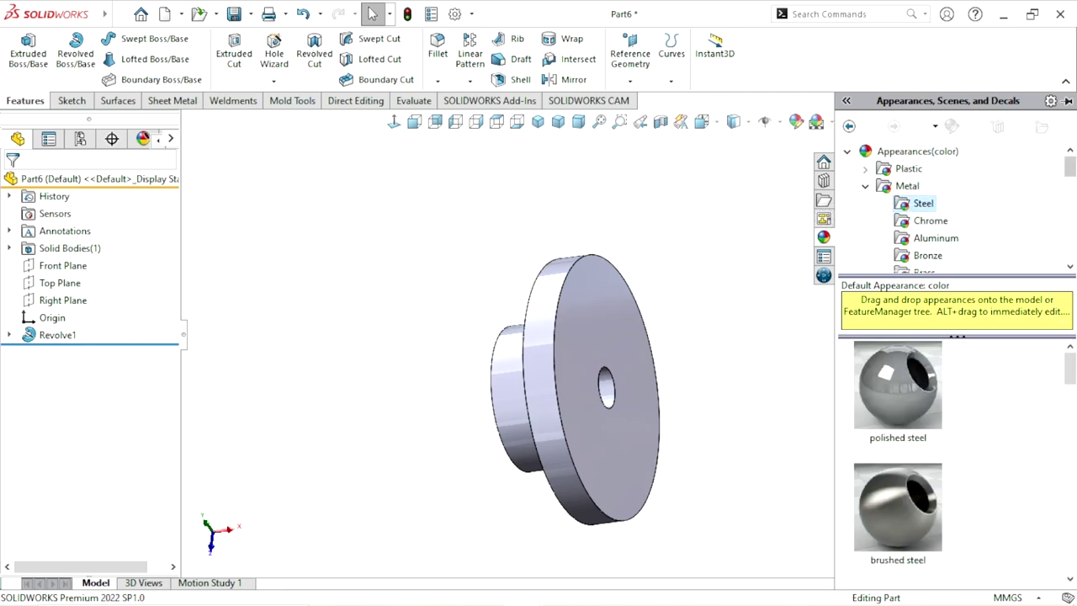
drag(1072, 383, 1072, 400)
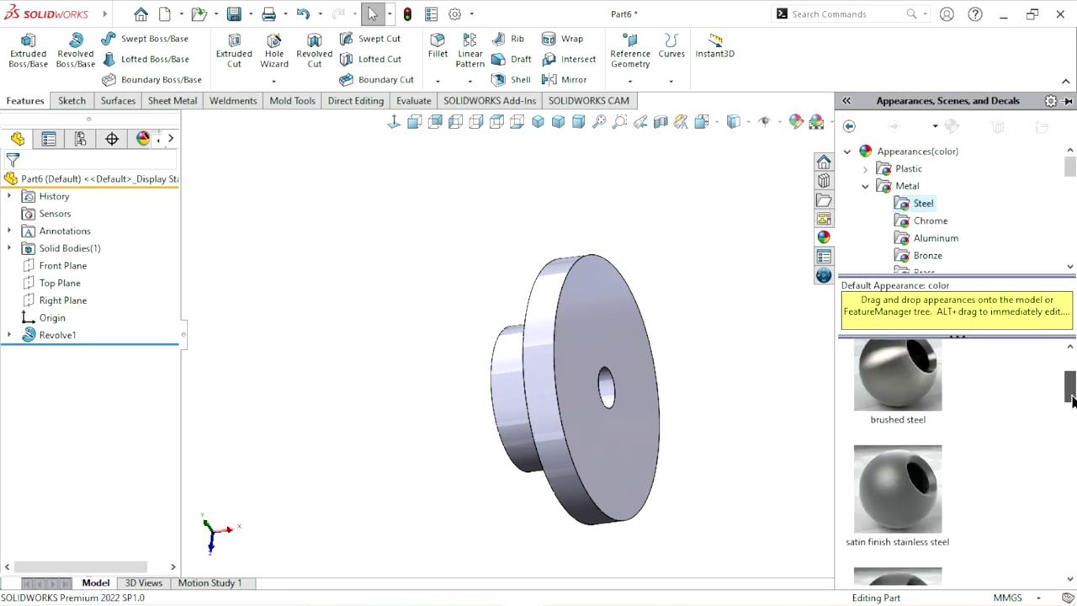
double_click(910, 543)
mouse_move(665, 457)
middle_down()
mouse_move(682, 440)
mouse_move(707, 472)
mouse_move(668, 386)
mouse_move(703, 379)
middle_up()
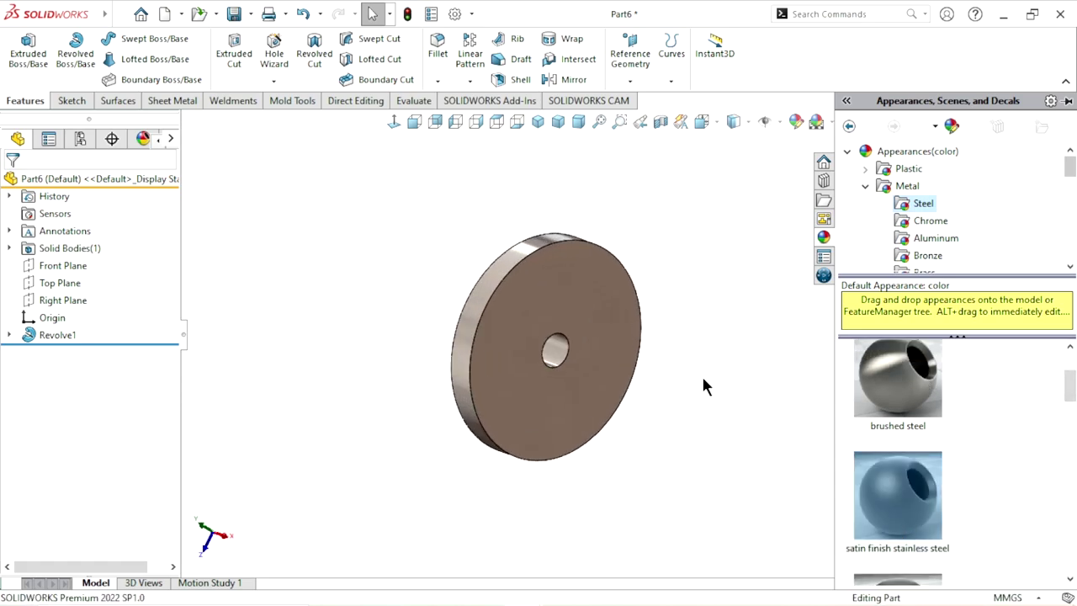
click(1072, 412)
click(906, 441)
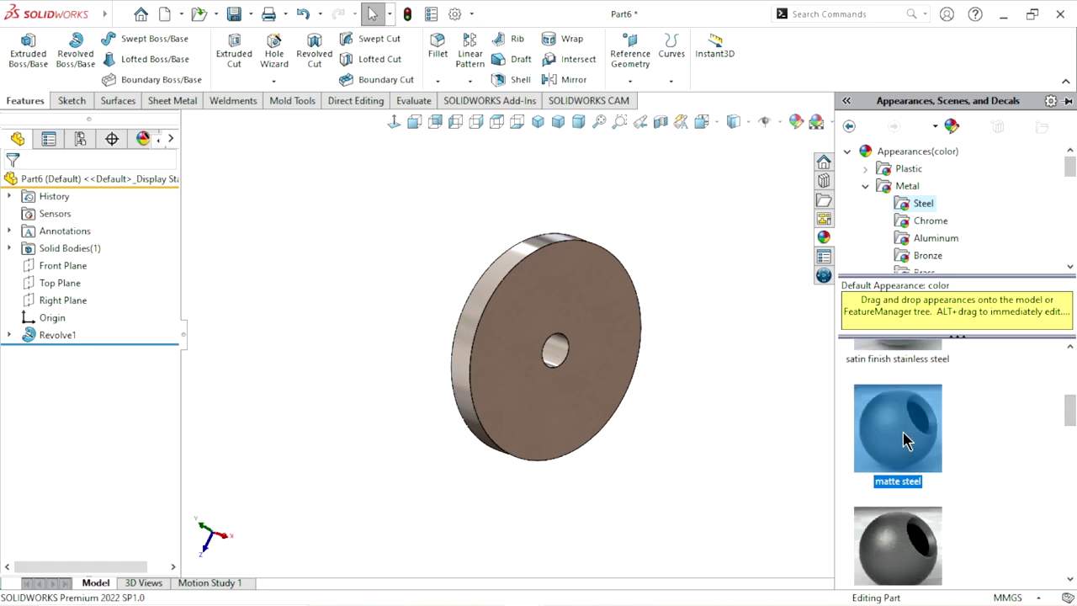
mouse_move(647, 345)
middle_down()
mouse_move(650, 328)
mouse_move(697, 332)
mouse_move(617, 308)
mouse_move(623, 399)
mouse_move(535, 350)
mouse_move(705, 440)
mouse_move(658, 336)
mouse_move(644, 331)
mouse_move(781, 314)
middle_up()
- Change the part's appearance colour to black
click(796, 121)
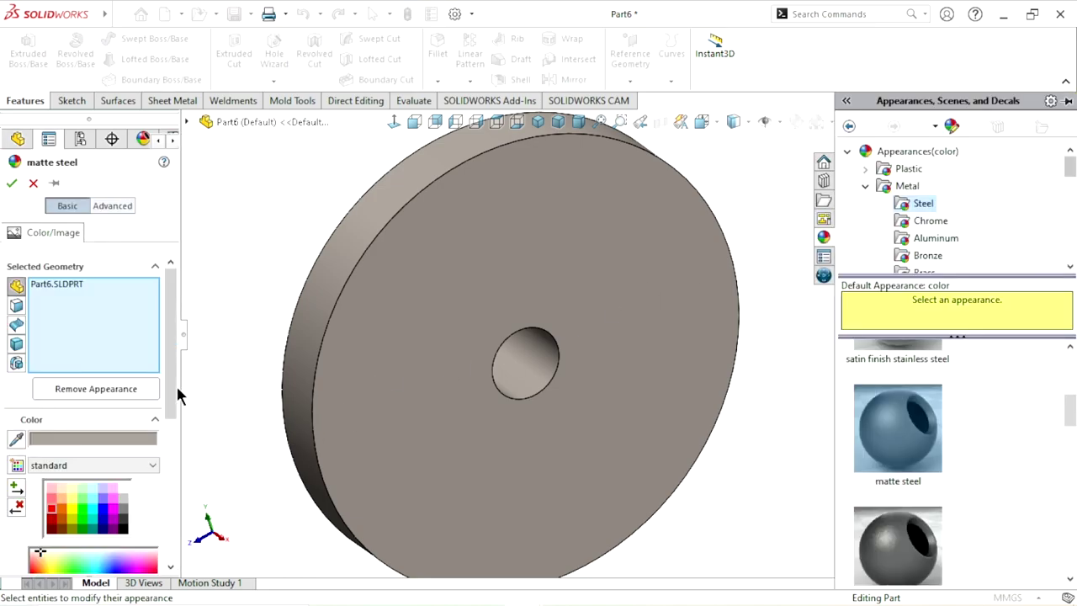
scroll(172, 440, down, 2)
scroll(156, 437, down, 1)
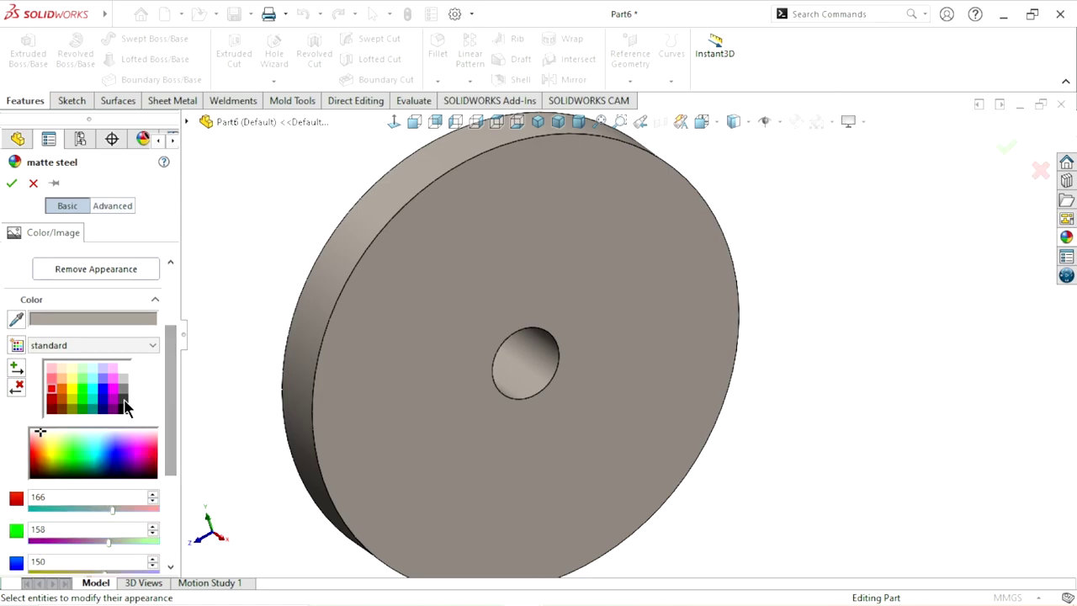
click(123, 403)
click(11, 183)
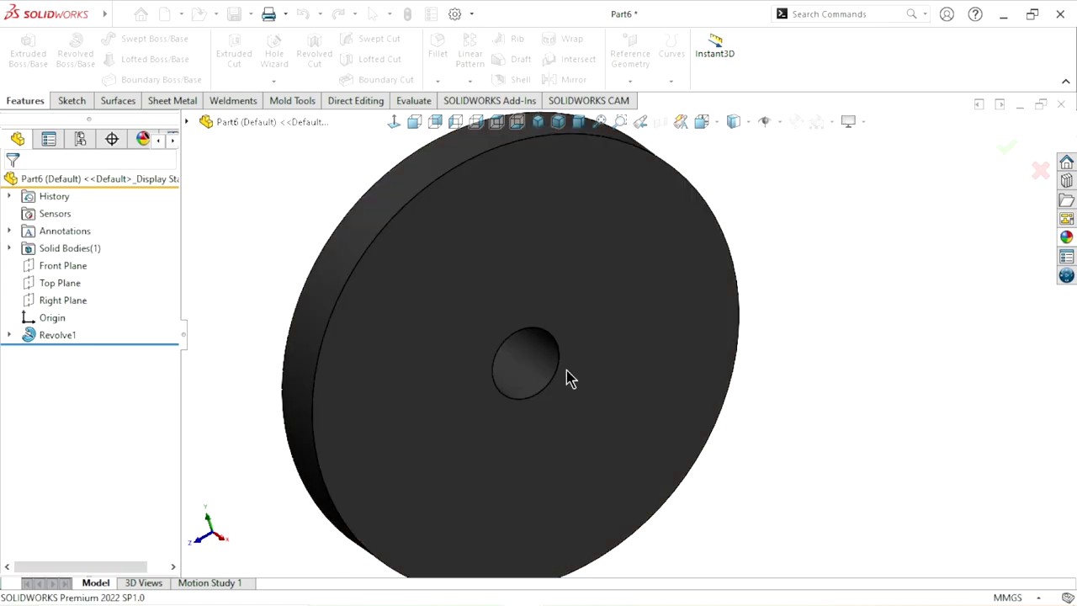
scroll(579, 301, down, 2)
mouse_move(577, 308)
middle_down()
mouse_move(714, 414)
mouse_move(590, 420)
middle_up()
scroll(606, 417, up, 3)
- Chamfer the boss's front circular edge by 2 mm
key(f)
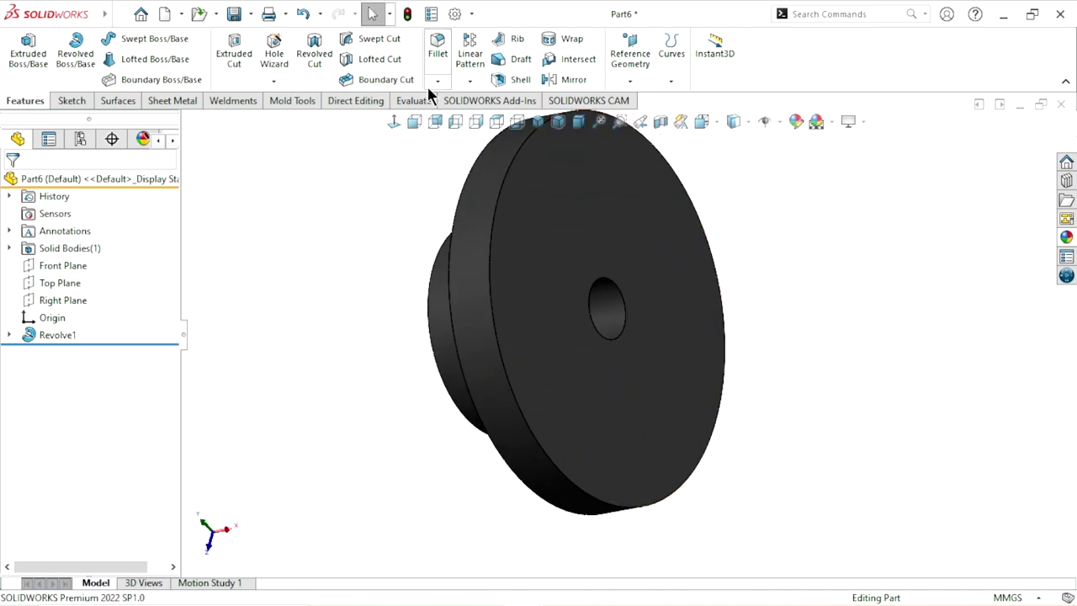
click(436, 80)
click(462, 119)
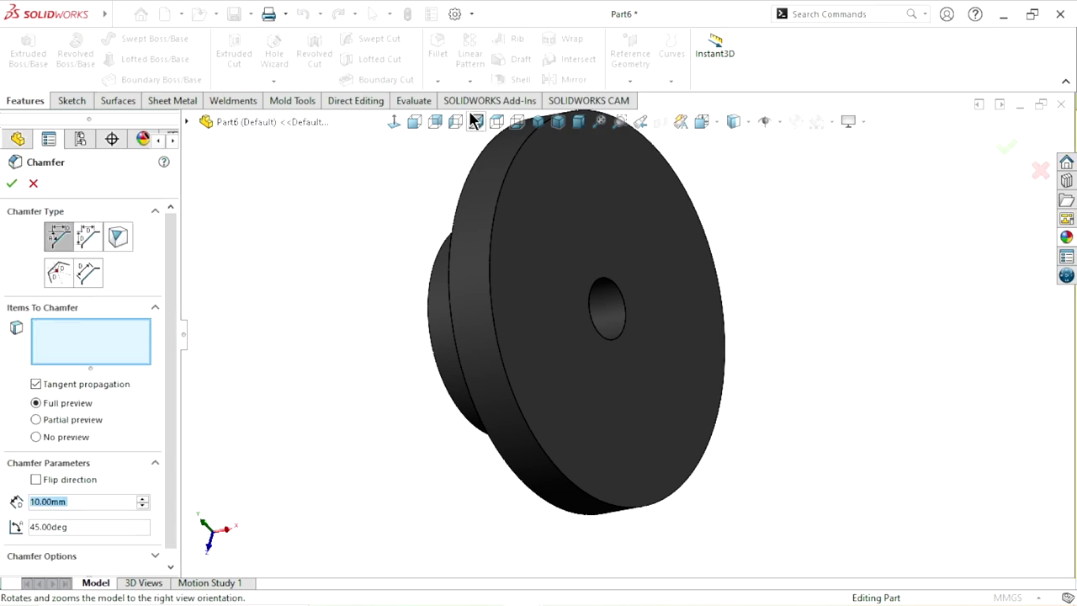
text(2)
key(Return)
middle_drag(343, 279, 451, 287)
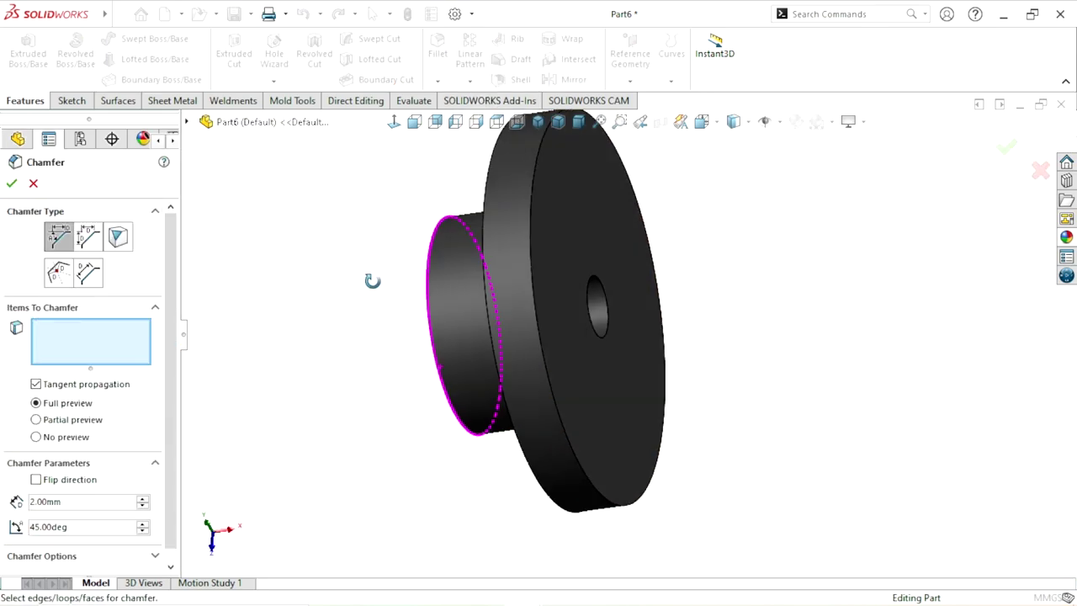
click(431, 276)
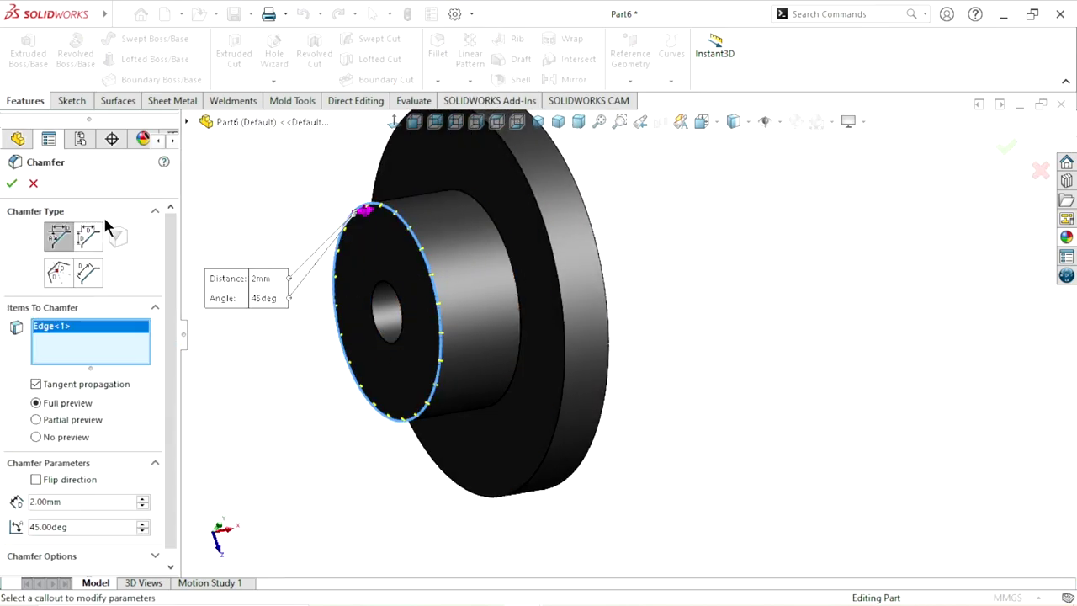
key(Return)
key(ctrl+7)
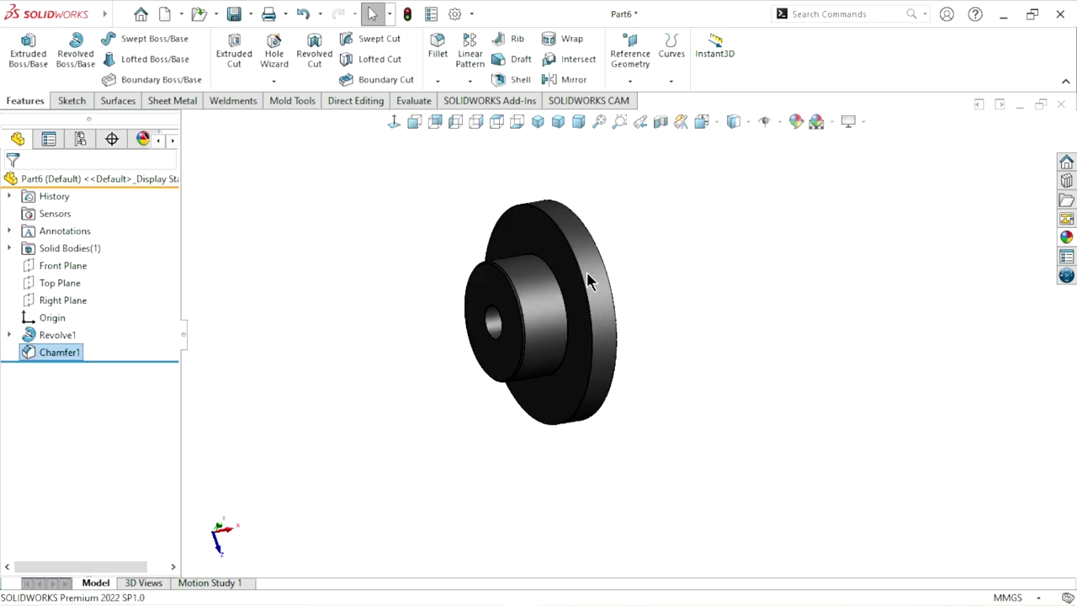
- Add a 1 mm chamfer to the large disc's outer rim
click(437, 80)
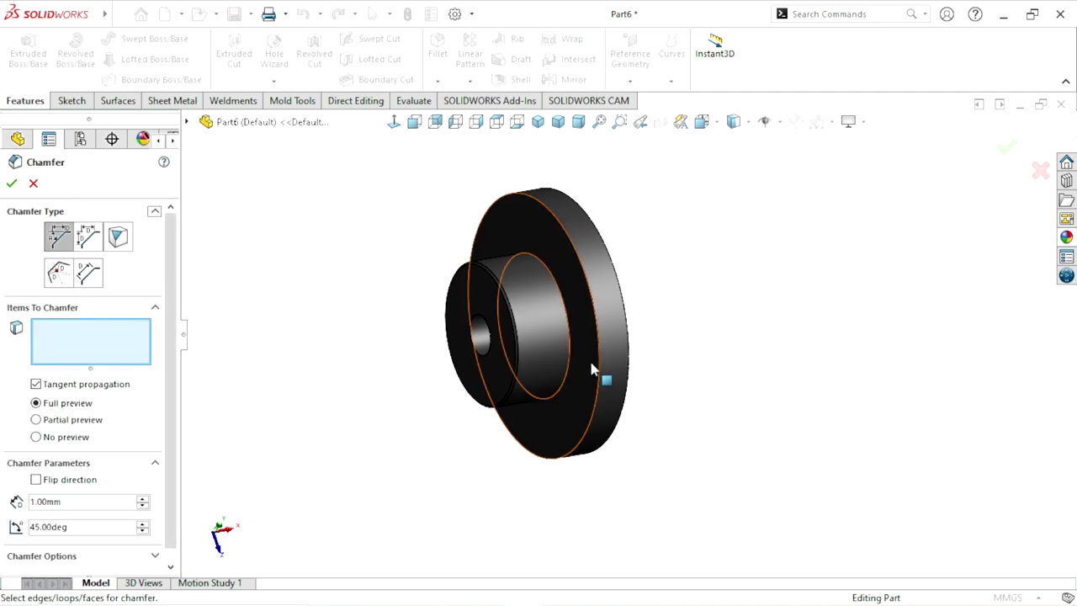
click(607, 278)
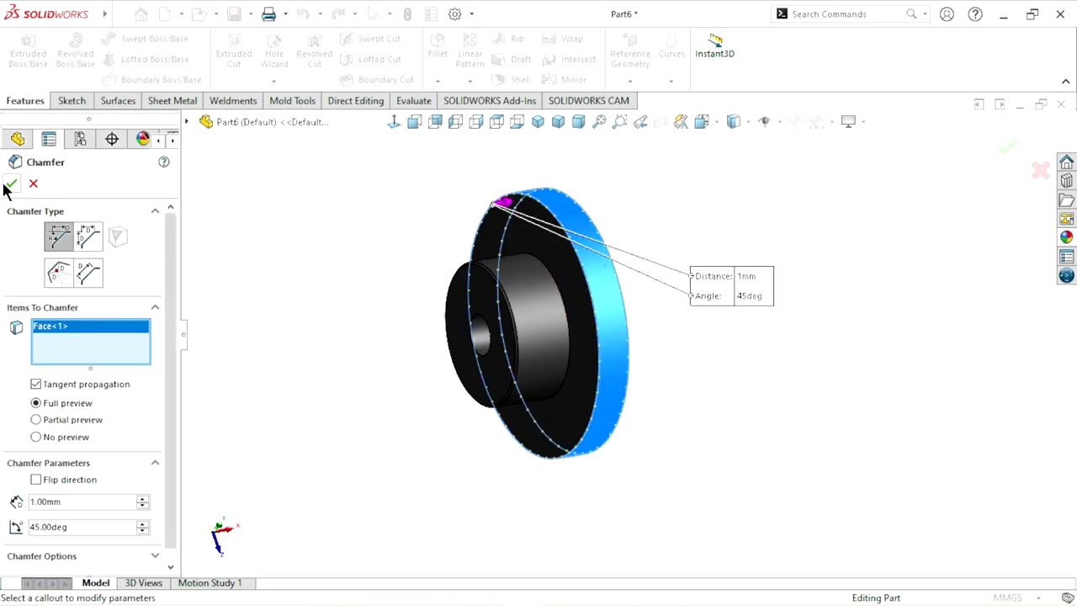
middle_drag(620, 270, 627, 320)
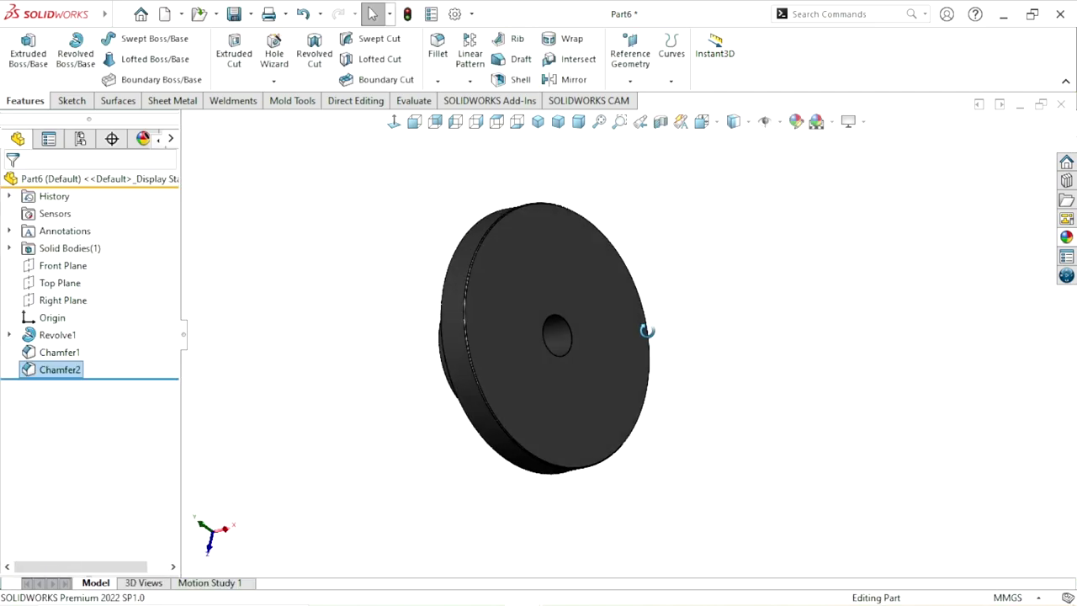
mouse_move(589, 397)
middle_down()
mouse_move(603, 312)
mouse_move(572, 338)
middle_up()
scroll(738, 371, down, 3)
mouse_move(738, 370)
middle_down()
mouse_move(718, 344)
mouse_move(654, 409)
mouse_move(702, 403)
middle_up()
scroll(805, 435, up, 3)
click(799, 352)
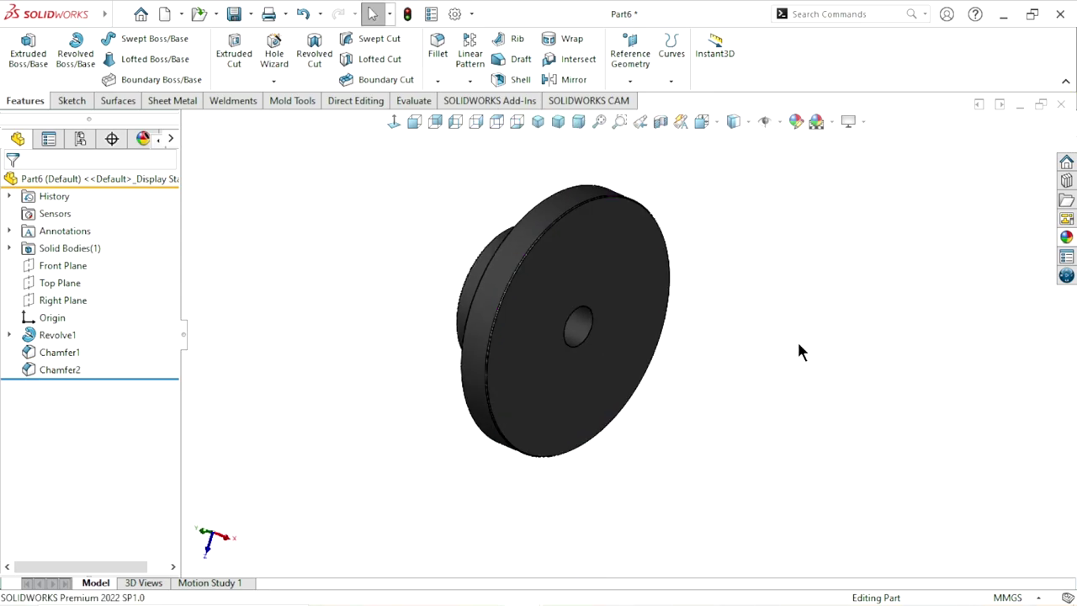
click(664, 274)
- Sketch a circle centred on the origin on the front face and dimension it 190 mm
click(675, 217)
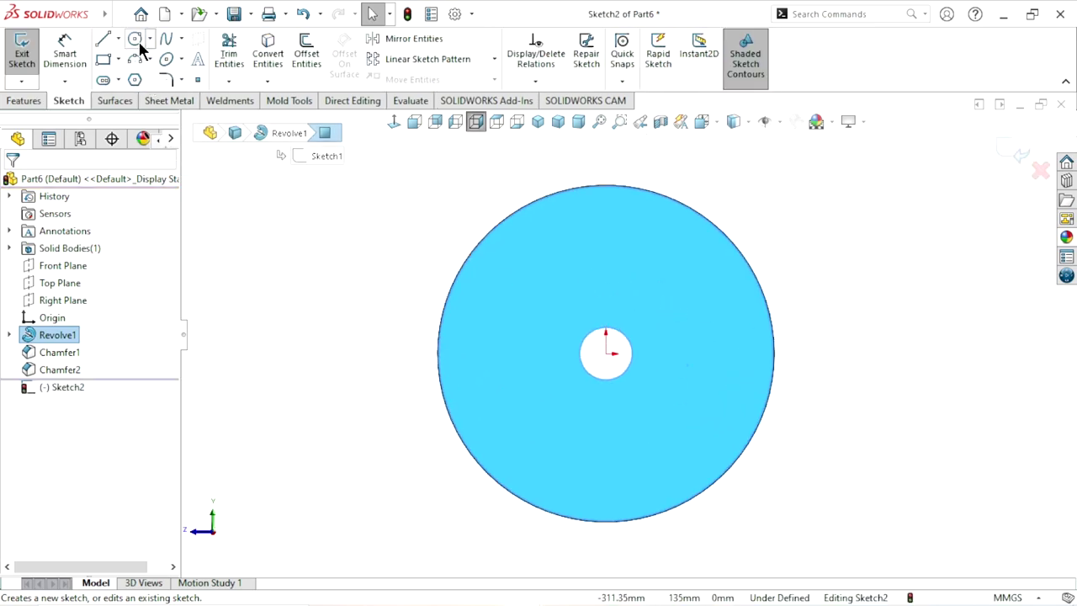
click(606, 353)
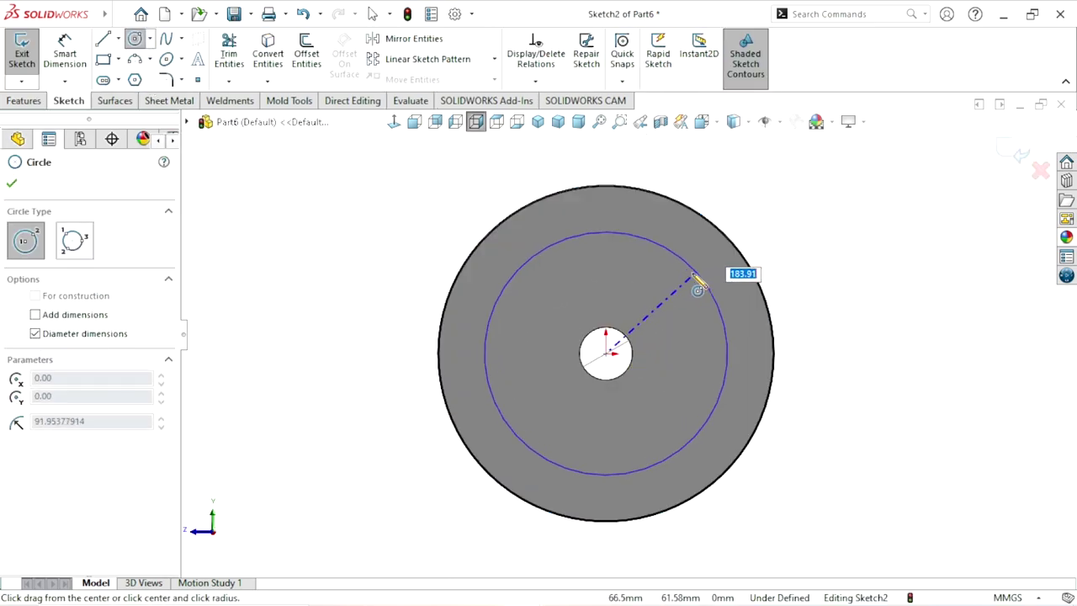
click(701, 279)
click(65, 57)
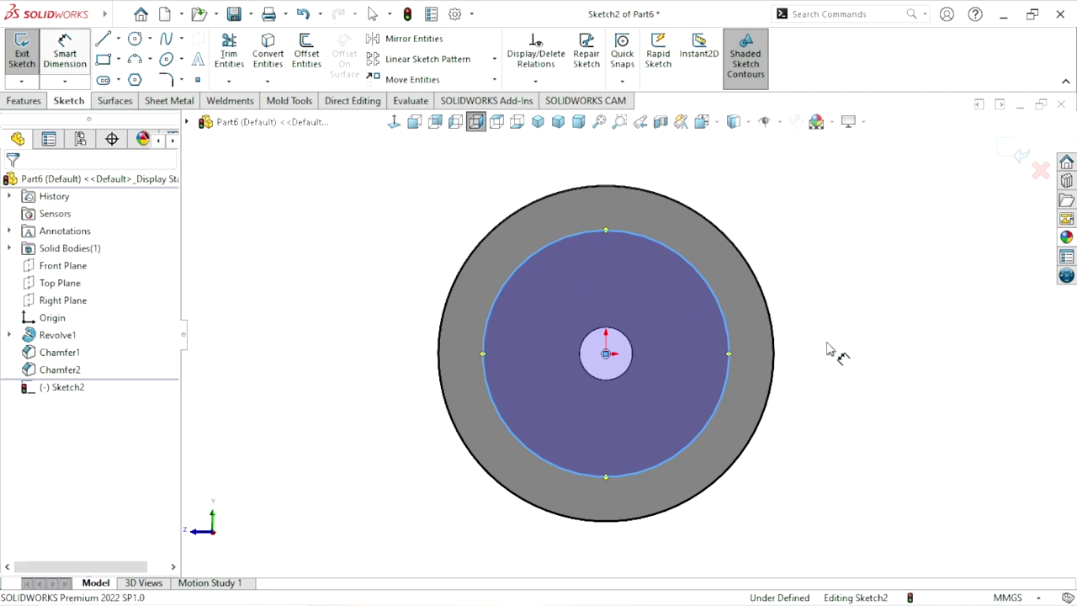
click(737, 356)
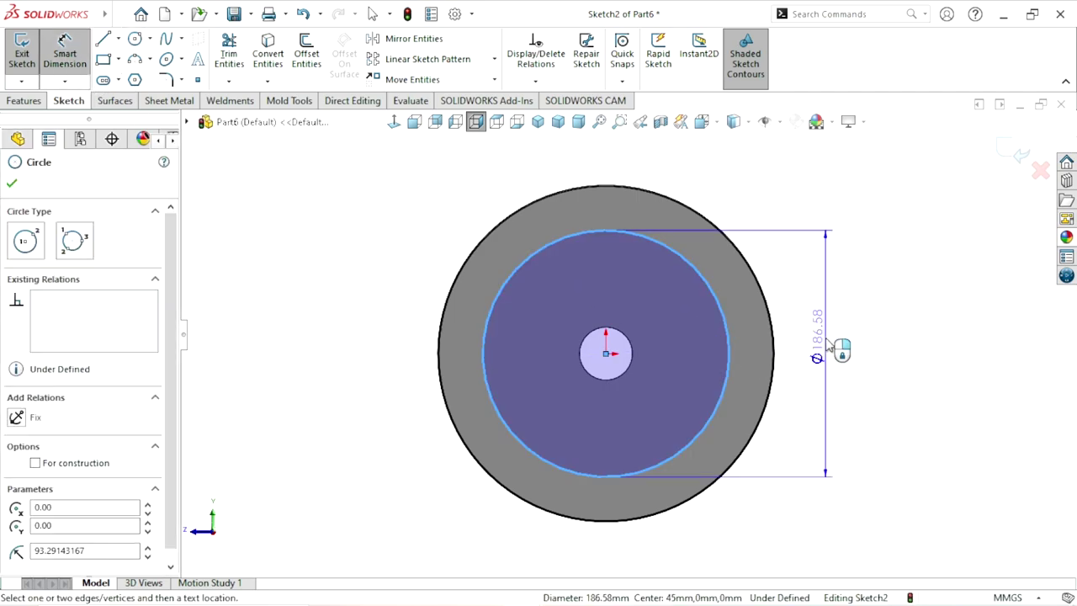
click(829, 345)
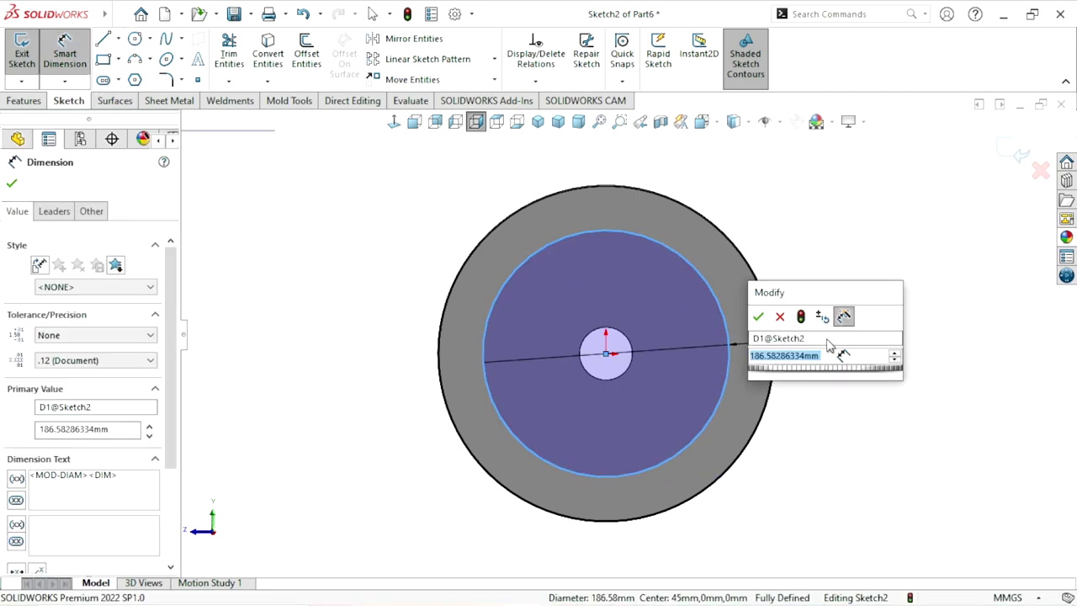
key(Return)
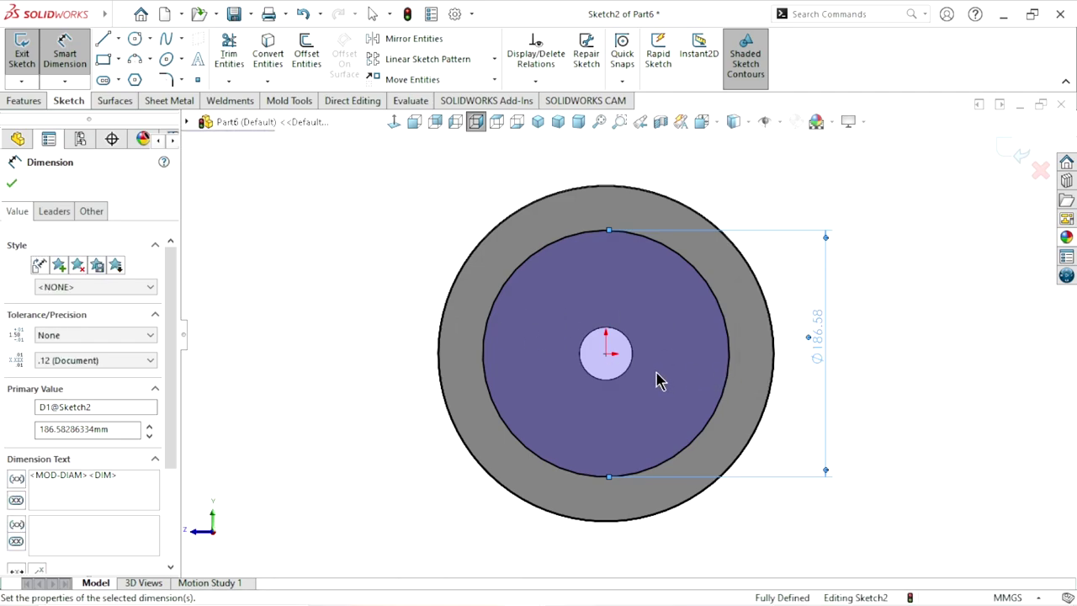
click(7, 186)
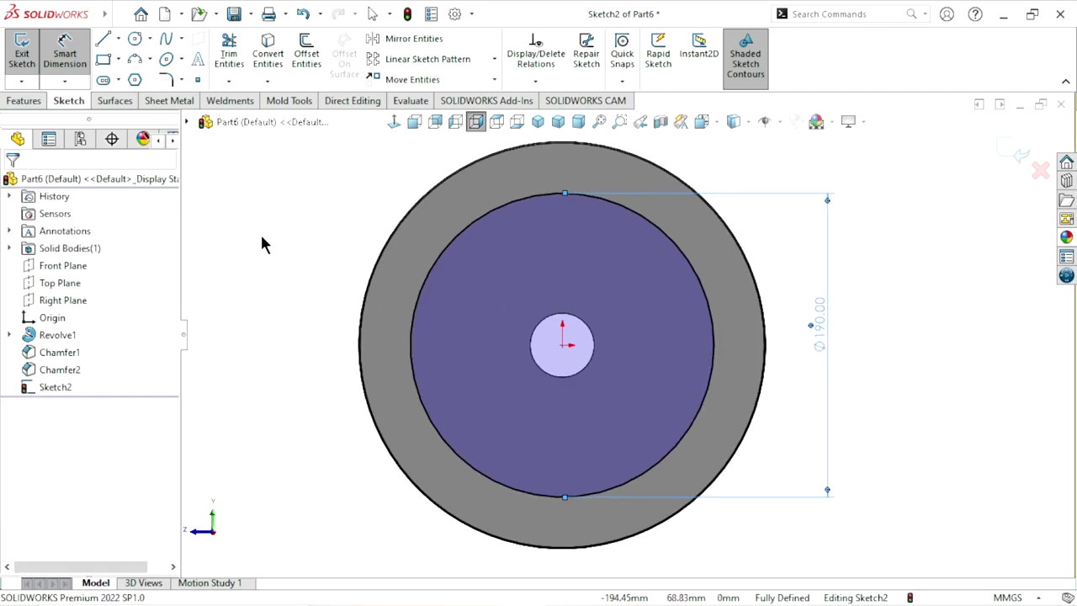
- Convert the 190 mm circle to construction geometry
click(482, 219)
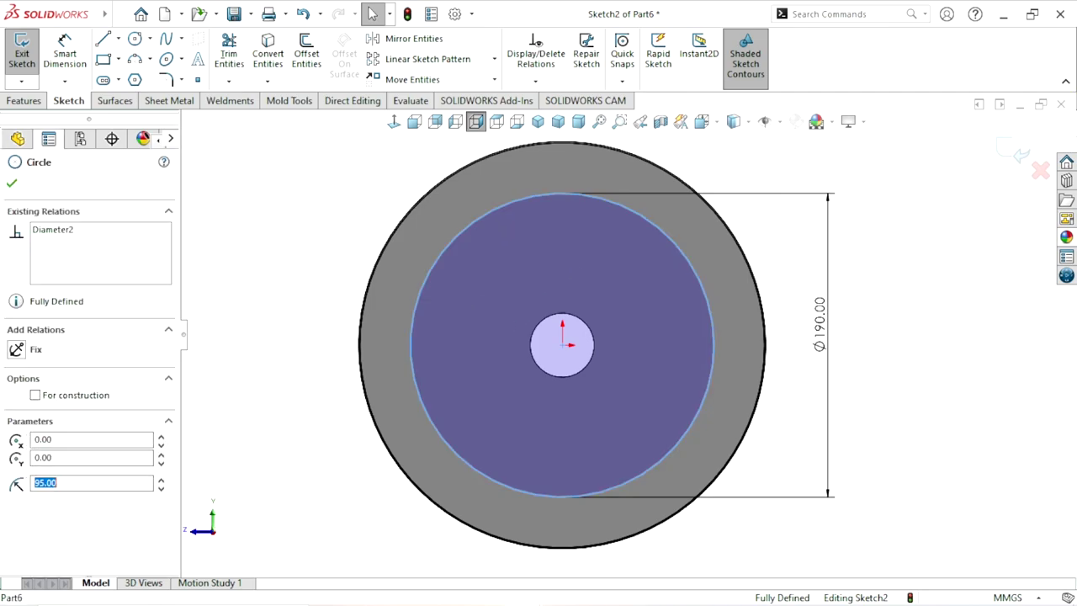
click(35, 394)
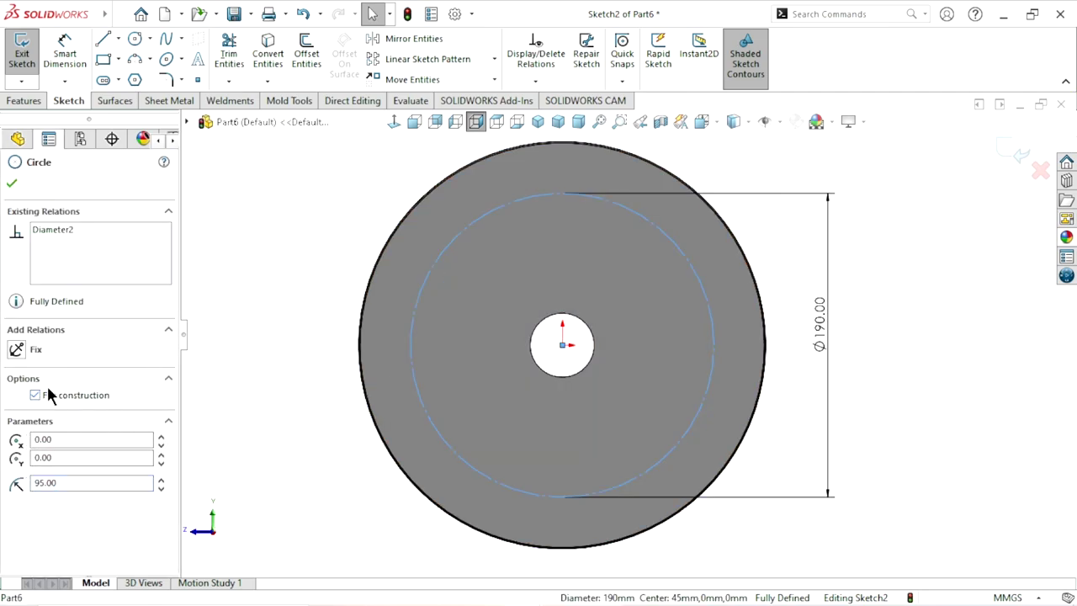
click(12, 184)
scroll(613, 420, up, 3)
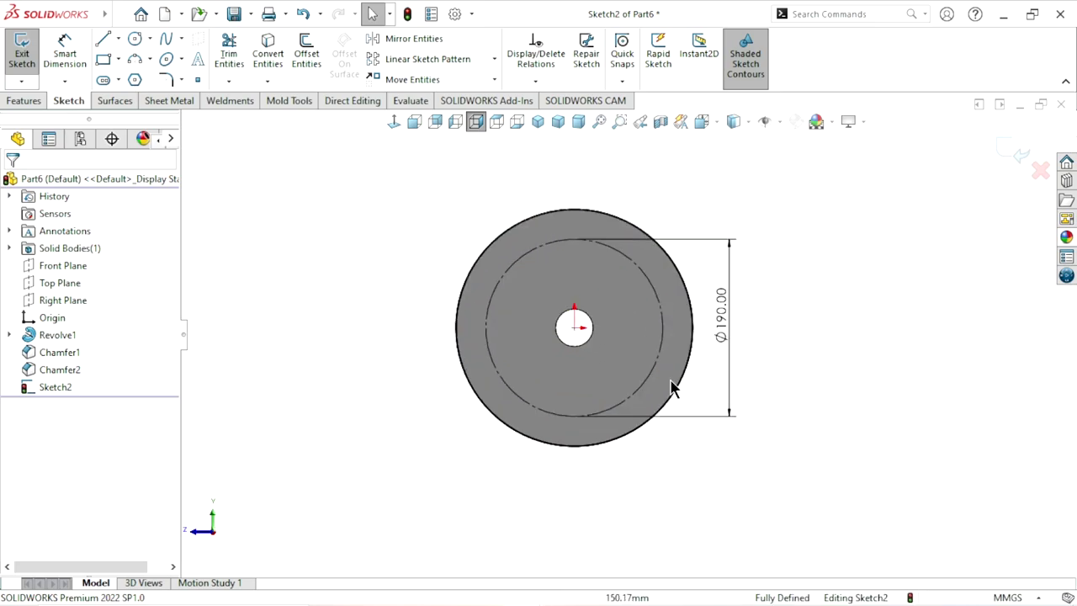
- Draw a small circle centred on the top of the 190 mm construction circle
scroll(599, 312, down, 2)
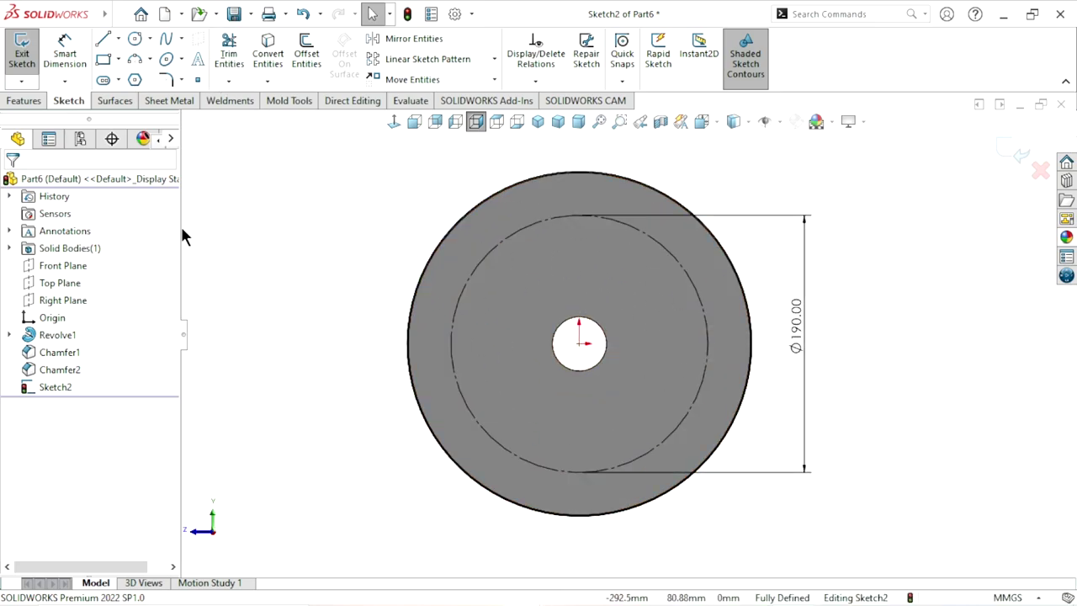
click(134, 39)
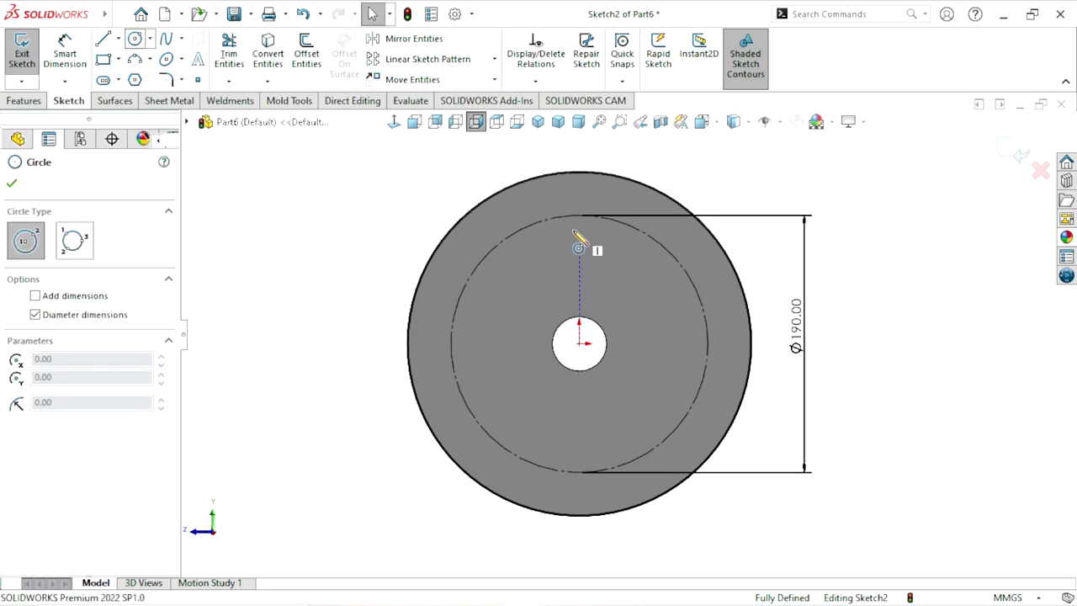
click(578, 215)
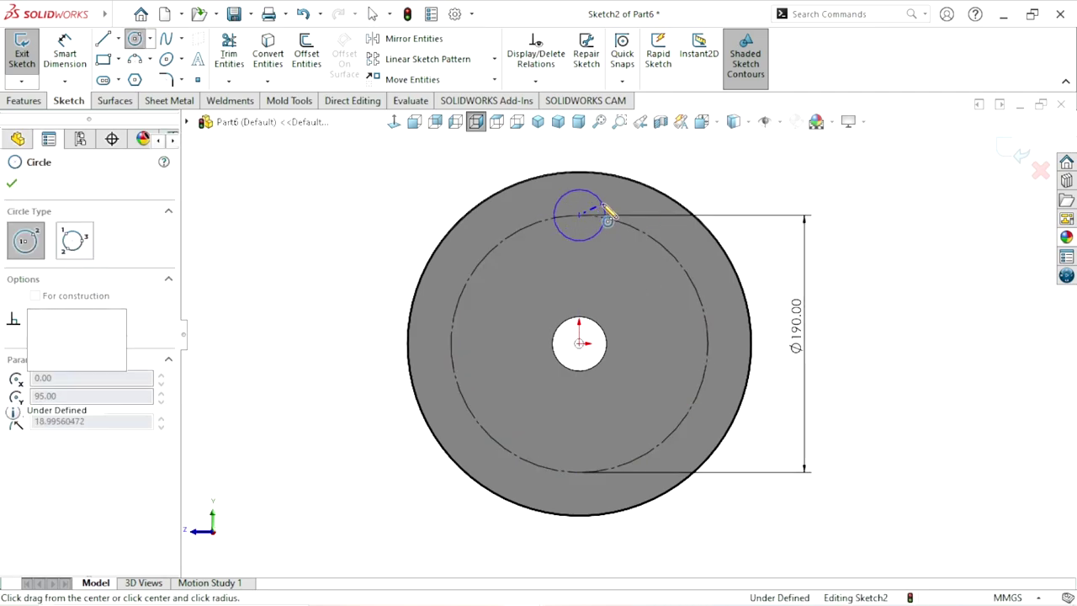
click(606, 213)
click(11, 182)
- Dimension the small circle's diameter to 31 mm
click(67, 52)
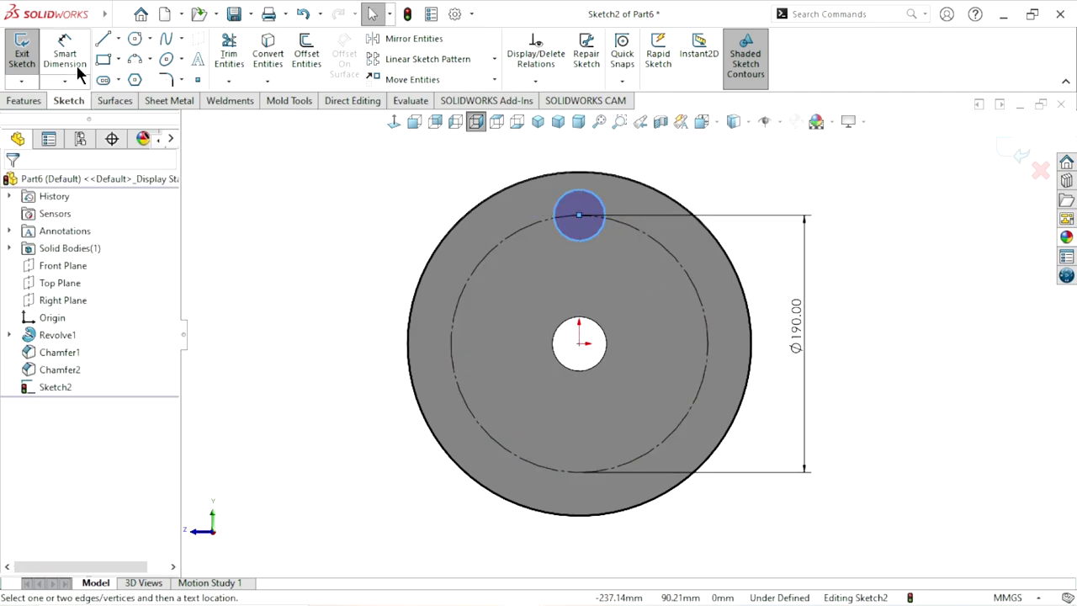
click(602, 203)
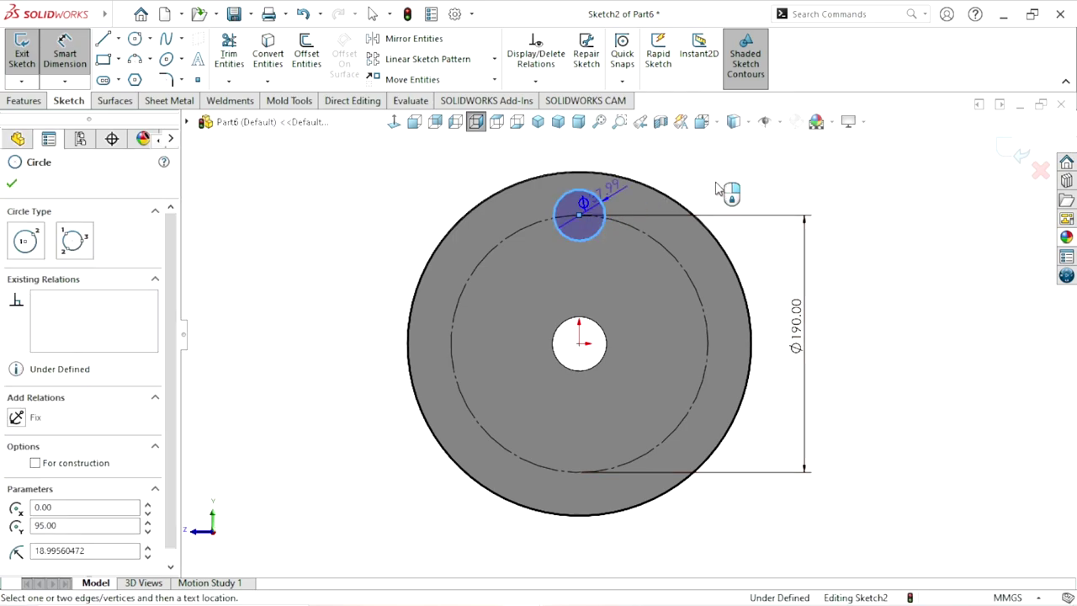
click(716, 187)
text(3)
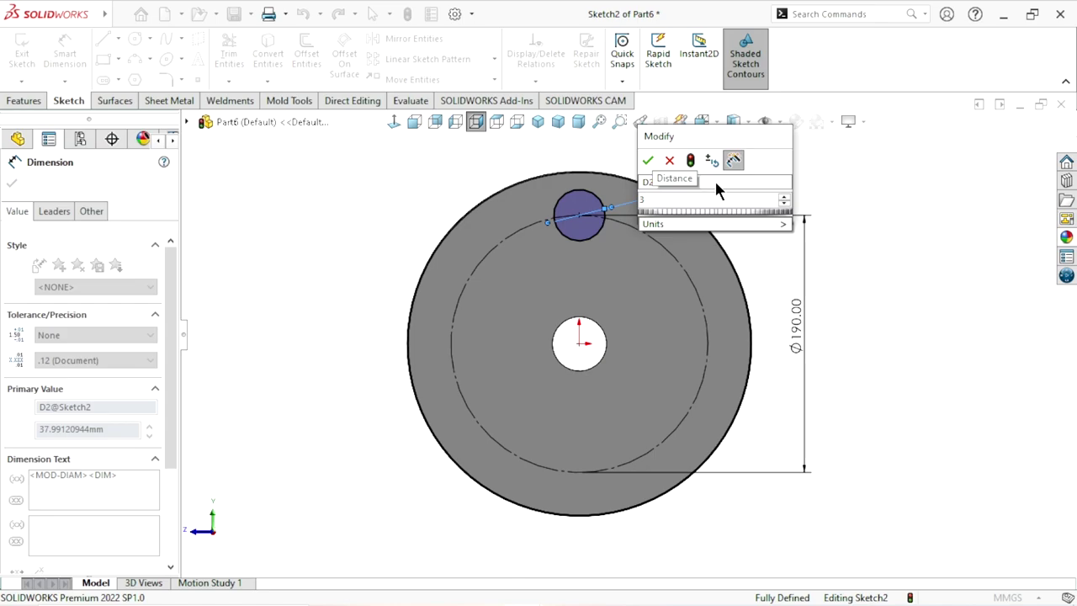
text(1)
key(Return)
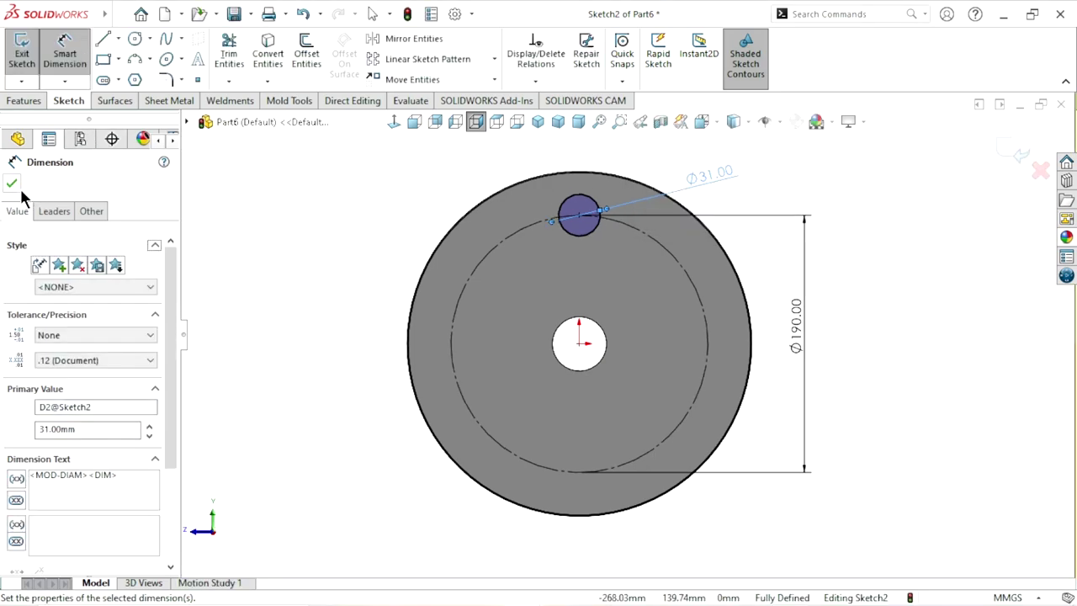
click(12, 182)
scroll(639, 328, up, 2)
scroll(672, 337, down, 2)
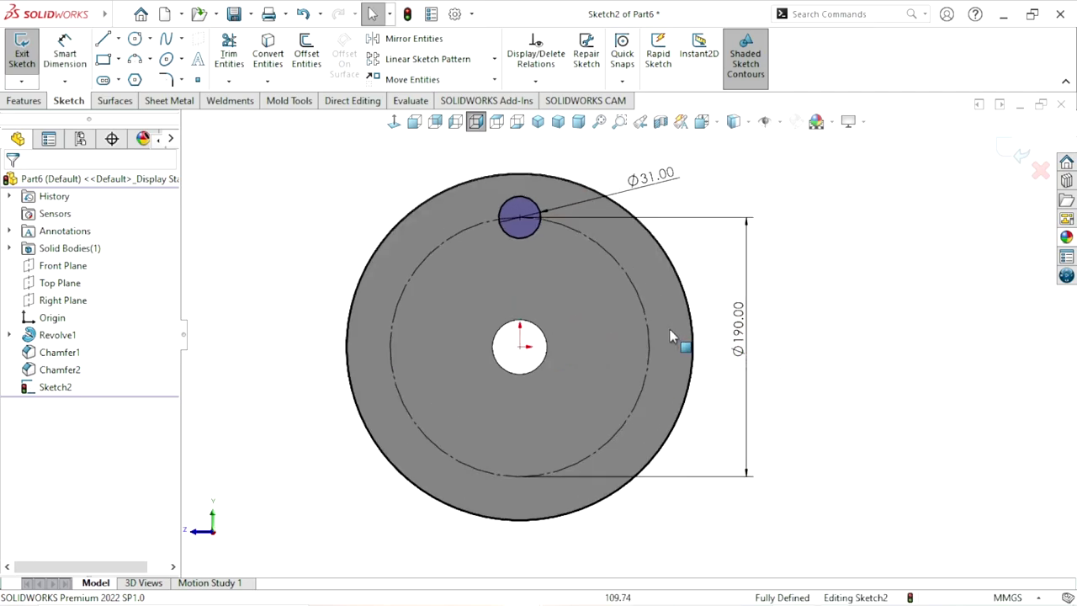
click(24, 100)
click(69, 100)
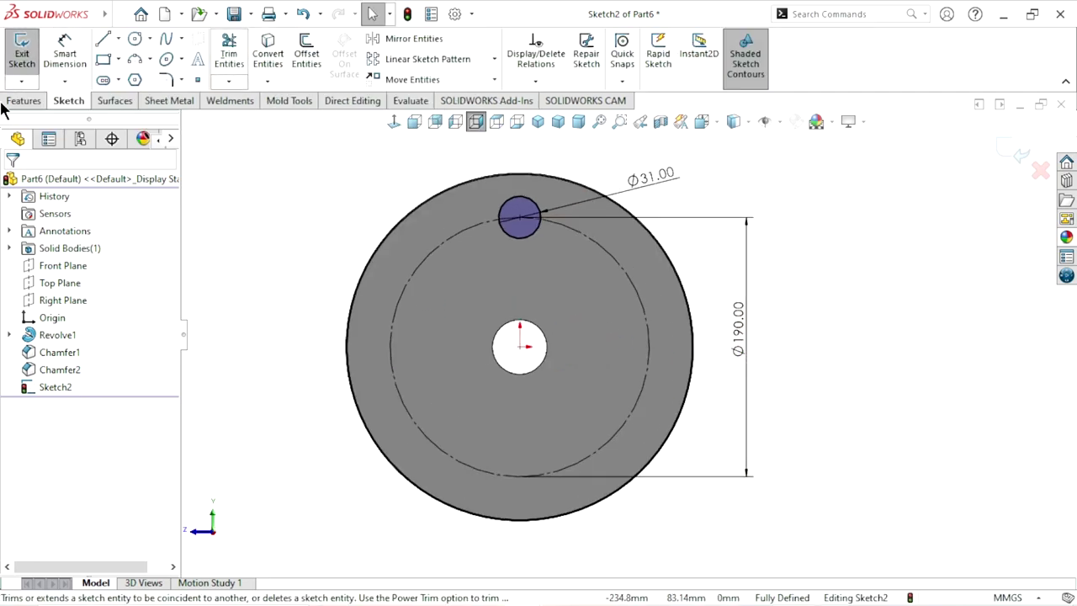
- Create Cut-Extrude1 from the 31 mm circle with the Up To Next end condition
click(19, 101)
click(233, 55)
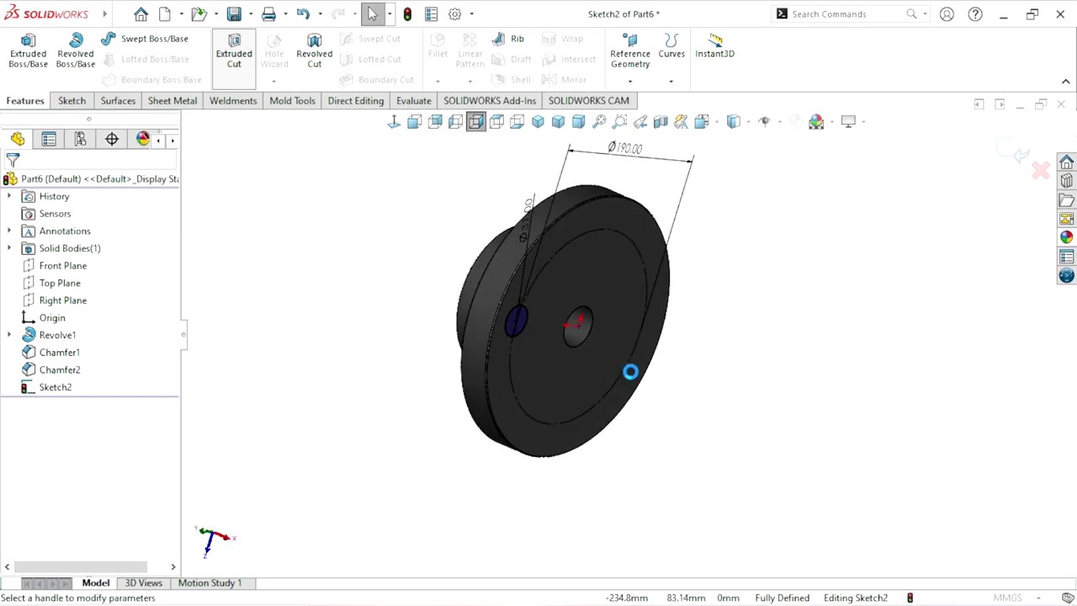
click(88, 281)
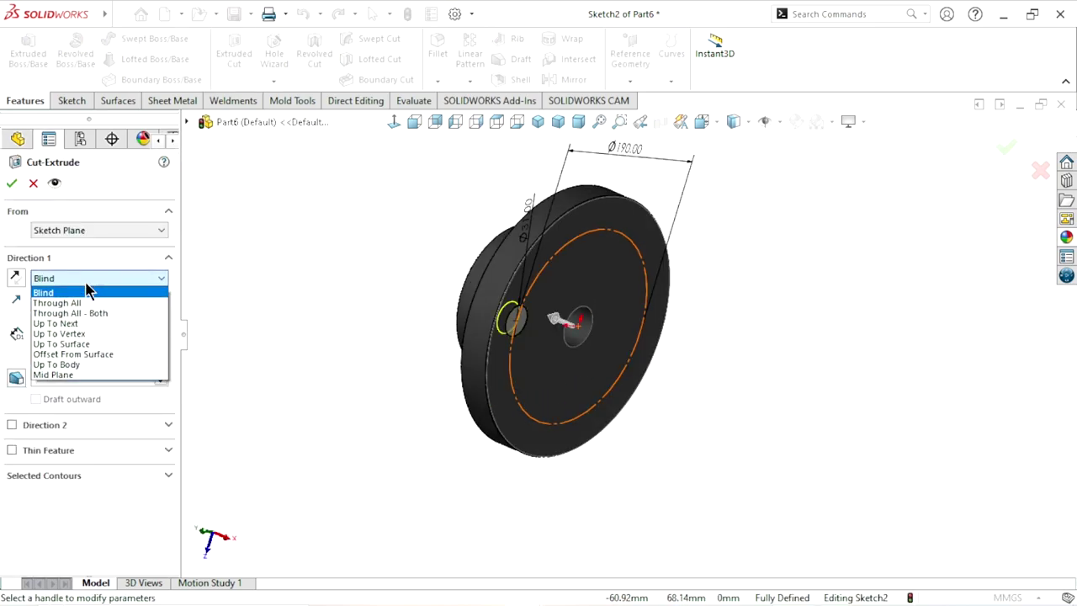
click(80, 325)
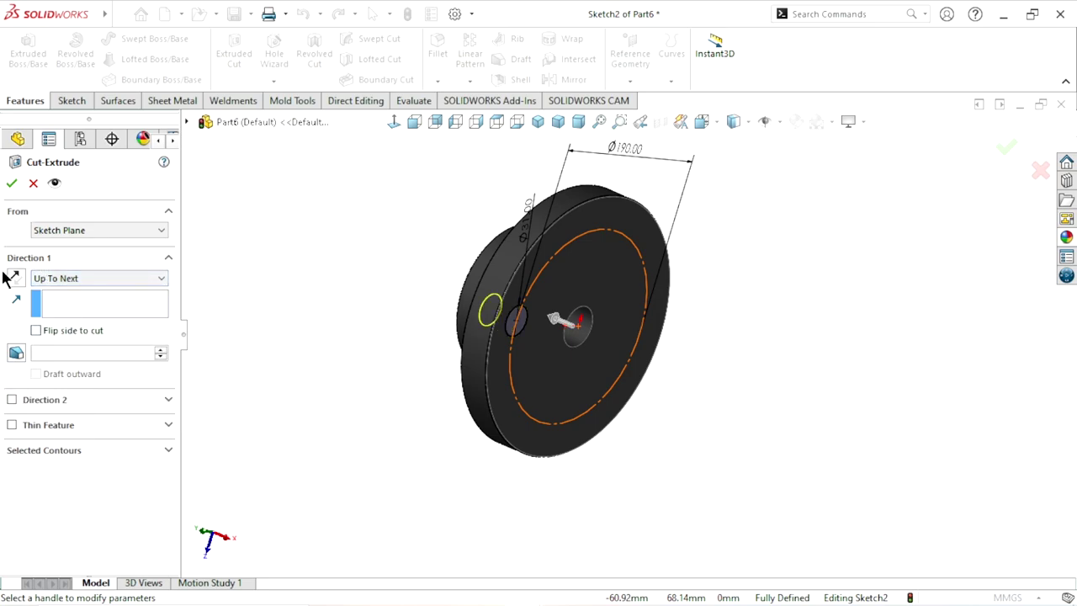
click(12, 184)
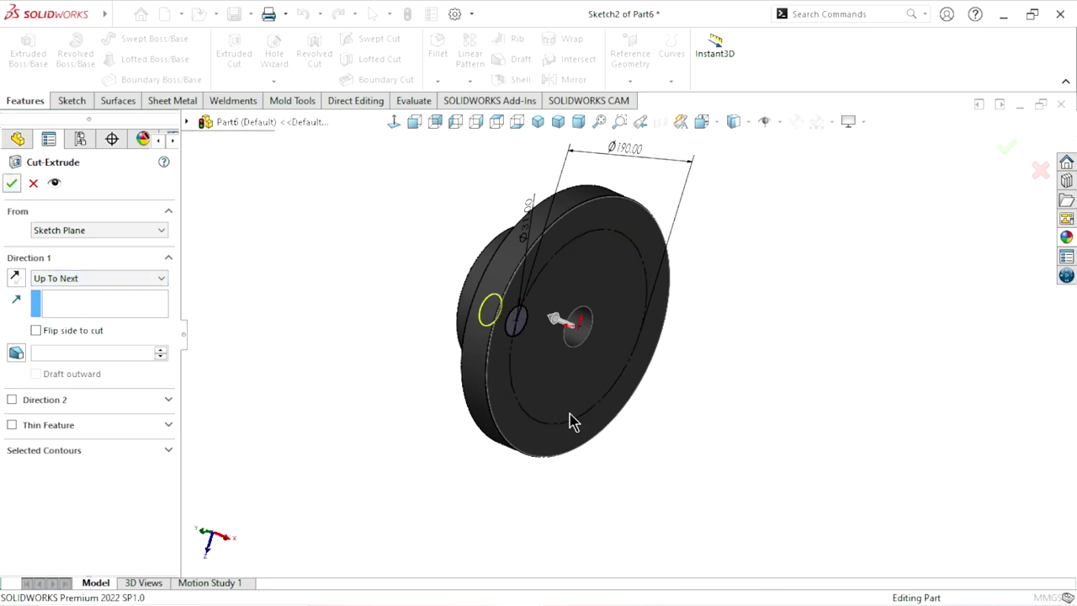
middle_drag(584, 426, 605, 295)
mouse_move(786, 384)
middle_down()
mouse_move(706, 289)
mouse_move(762, 368)
middle_up()
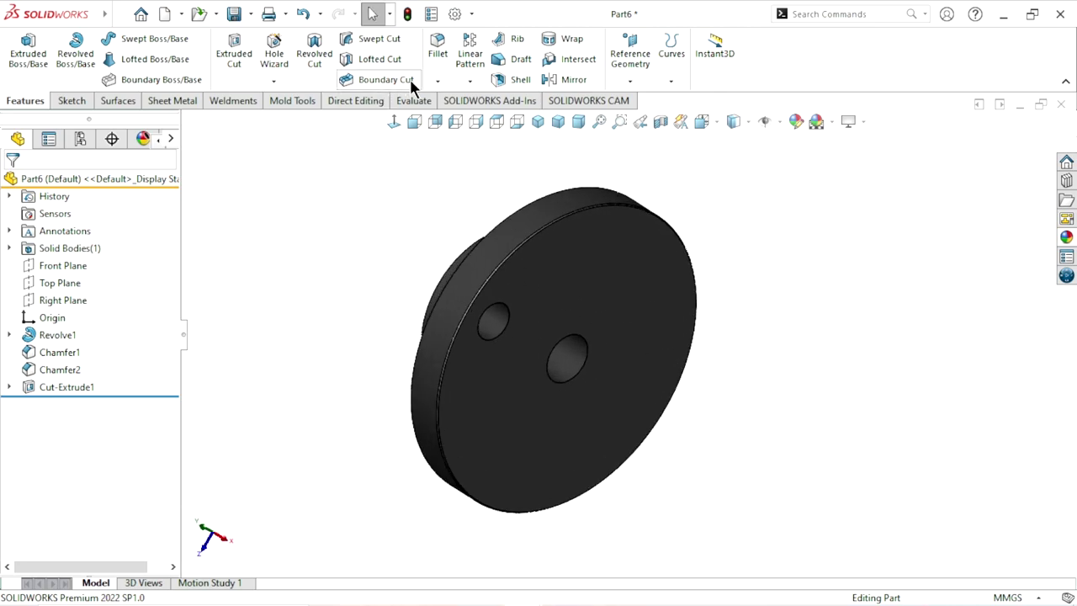
- Circular-pattern Cut-Extrude1 around the rim face: 8 instances over 360°
click(479, 81)
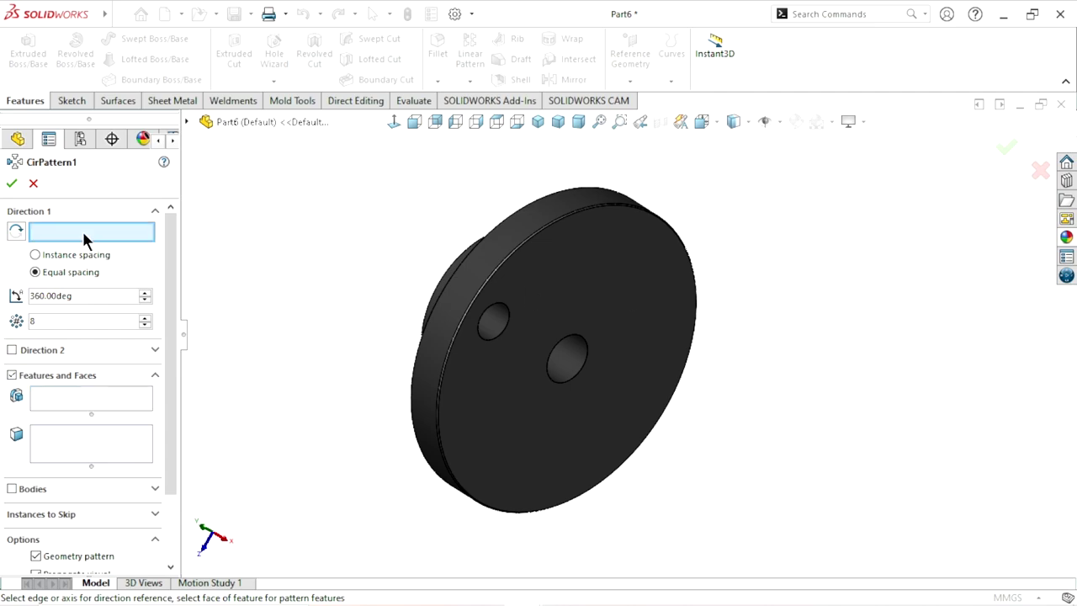
click(537, 216)
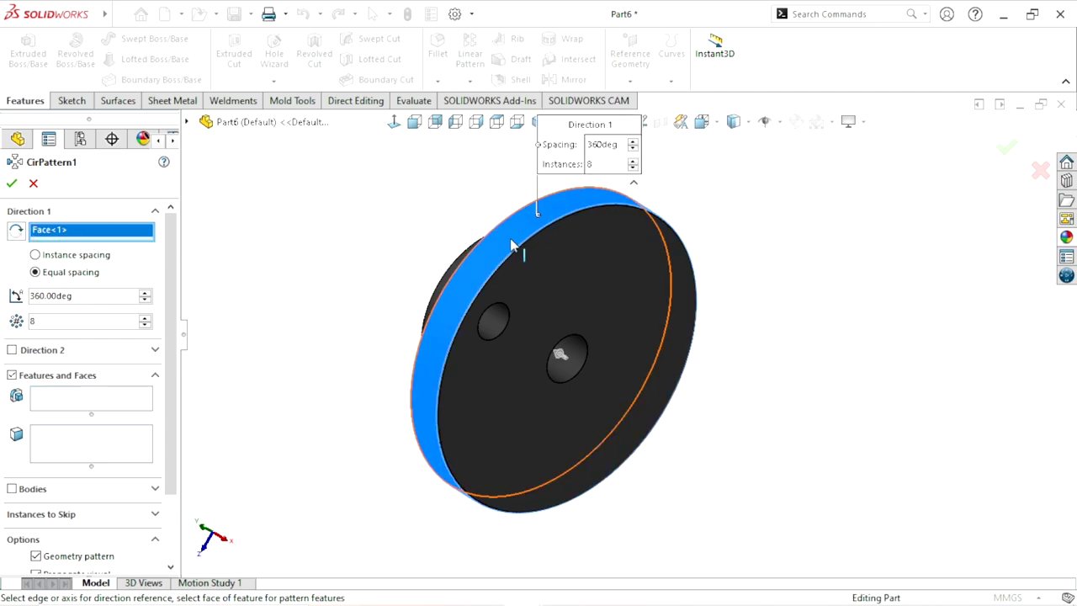
middle_drag(716, 452, 600, 315)
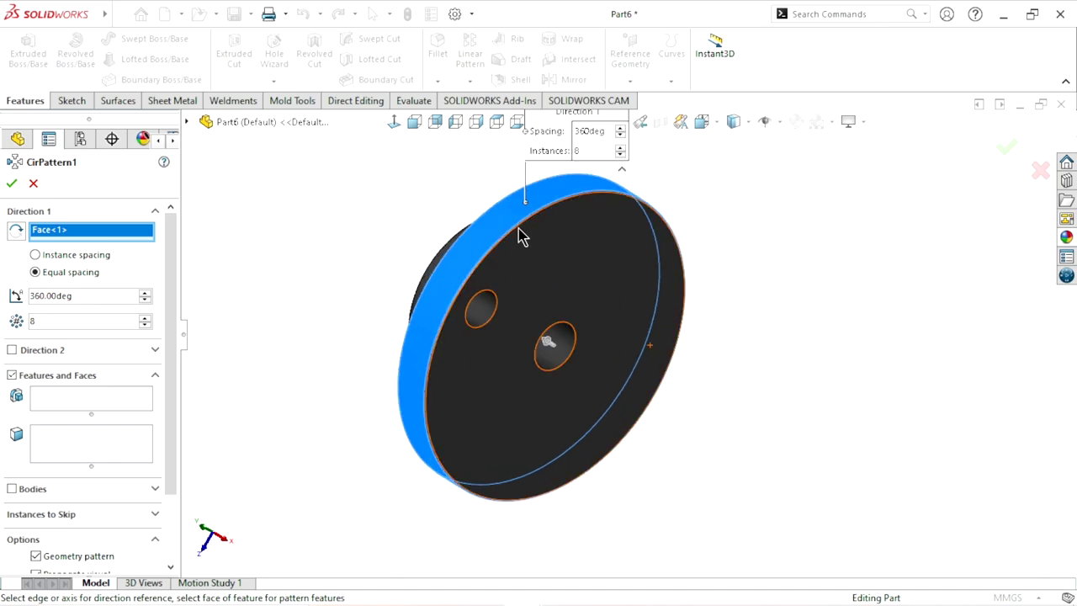
click(72, 402)
scroll(505, 353, down, 2)
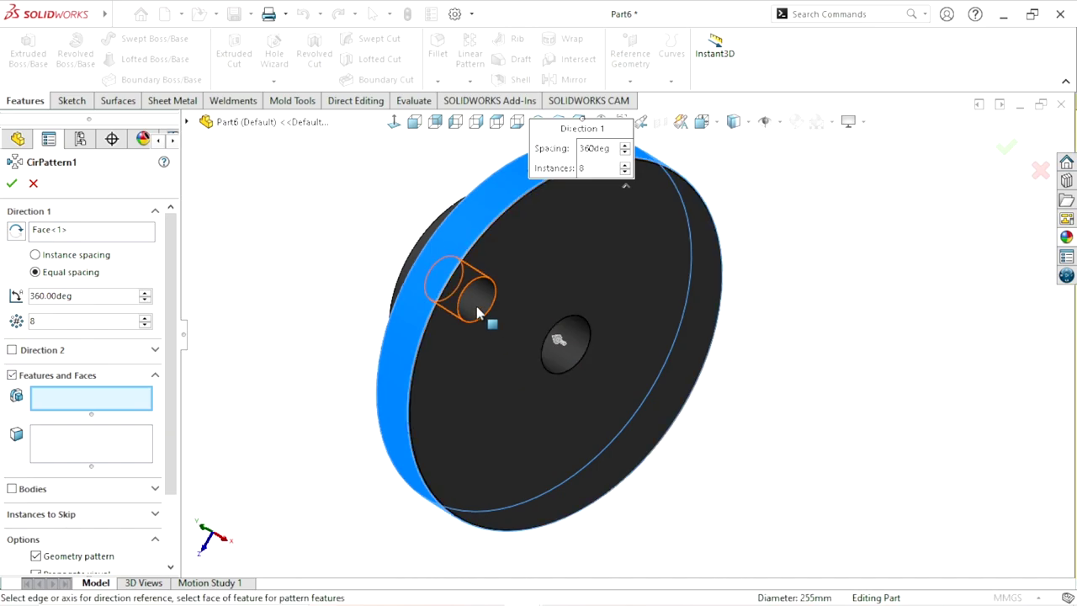
click(478, 314)
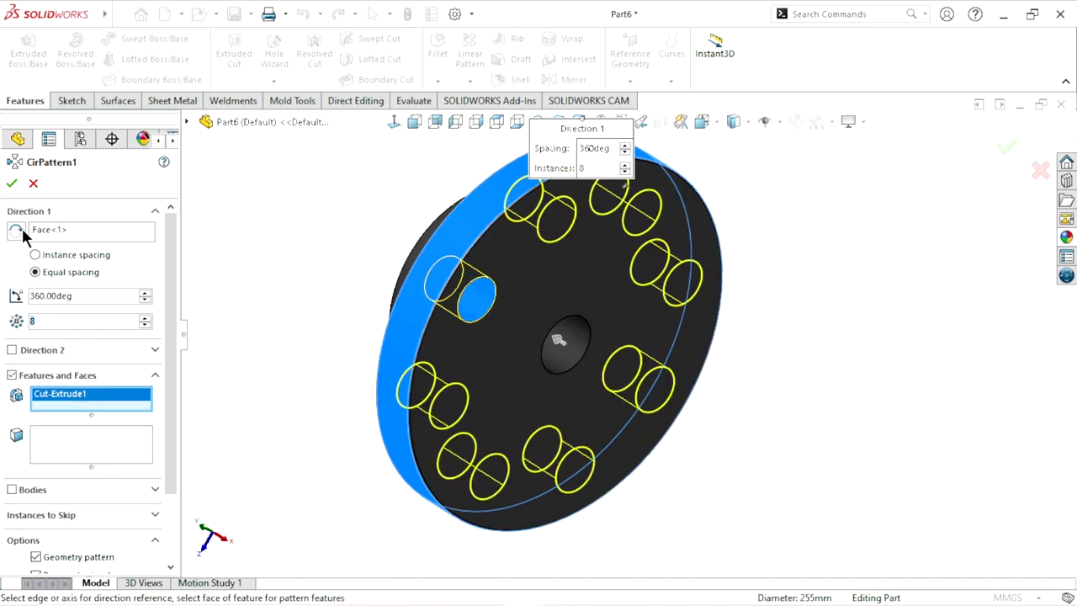
click(11, 184)
- Orbit the flange to inspect the hole ring and select its flat front face
mouse_move(631, 395)
middle_down()
mouse_move(626, 301)
mouse_move(454, 286)
mouse_move(479, 380)
mouse_move(683, 296)
mouse_move(779, 431)
mouse_move(617, 377)
mouse_move(721, 324)
mouse_move(801, 423)
mouse_move(640, 393)
middle_up()
scroll(757, 370, down, 3)
scroll(727, 292, down, 3)
scroll(681, 347, up, 4)
scroll(684, 349, down, 2)
click(581, 313)
- View the front face straight on and save the part to the Desktop as 'couple flange 01'
key(ctrl+8)
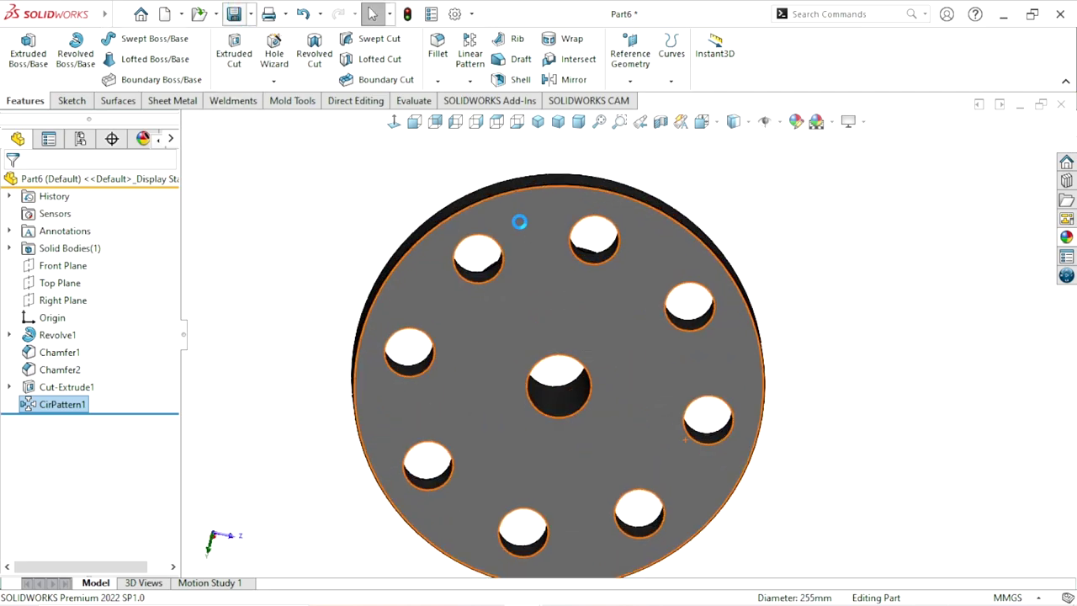
key(ctrl+s)
scroll(354, 244, up, 3)
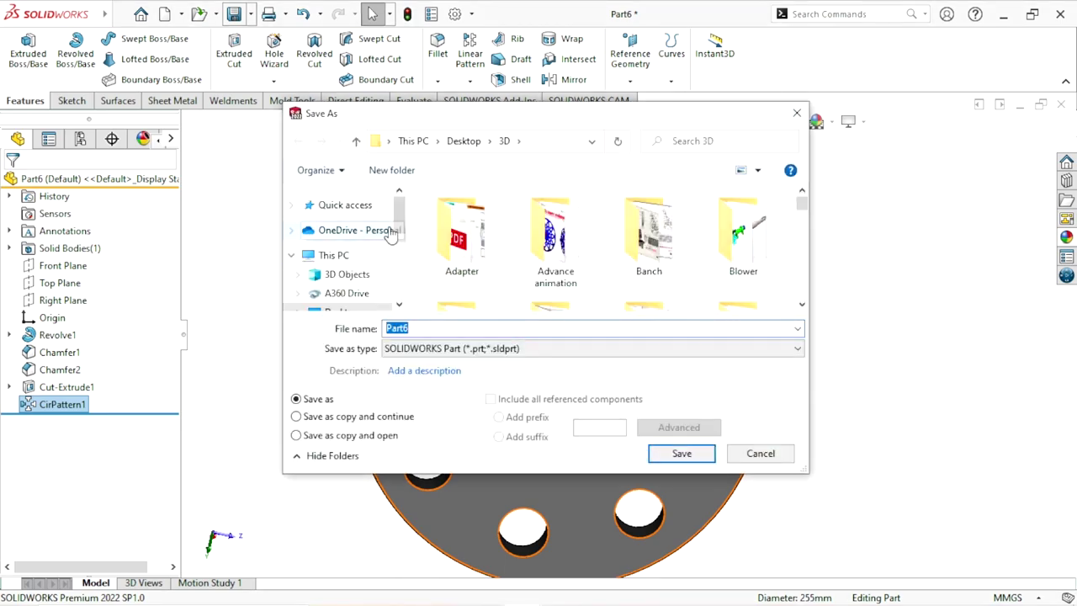
scroll(400, 223, down, 1)
drag(401, 223, 400, 187)
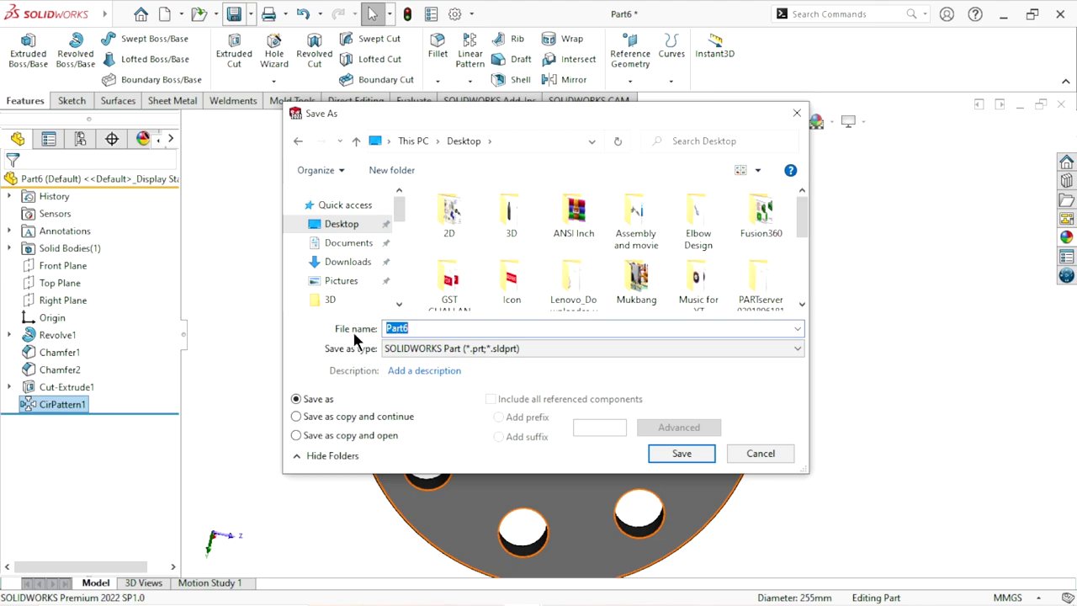
text(co)
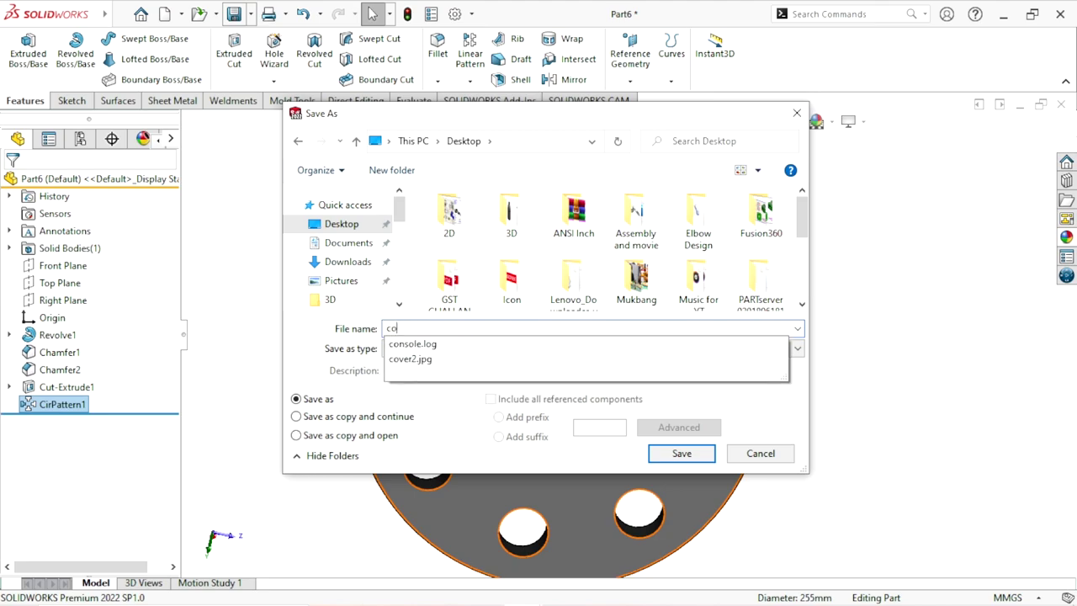
text(uple flange 01)
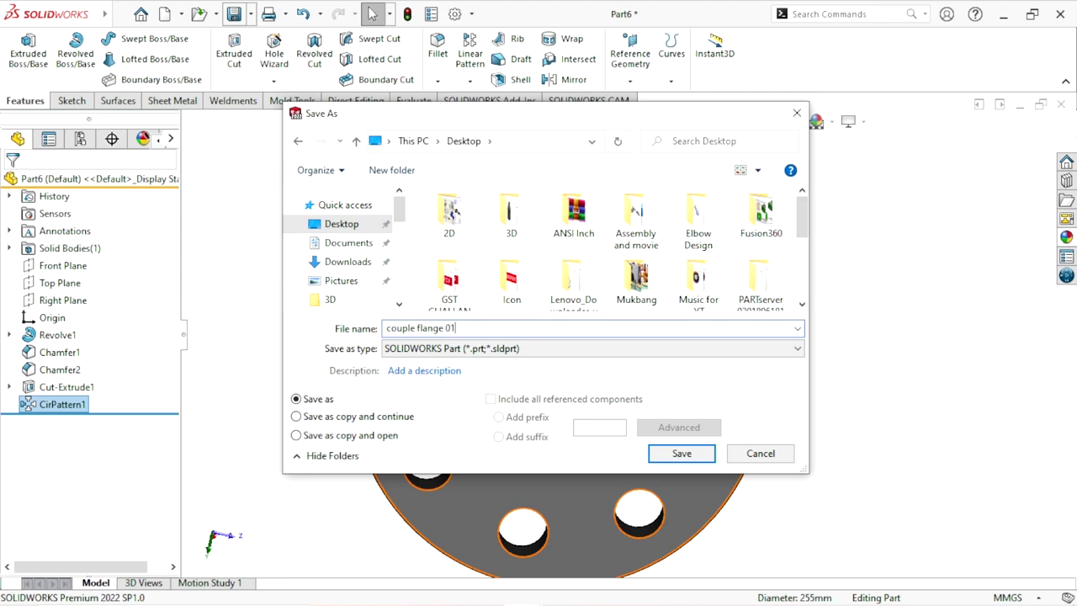
click(683, 455)
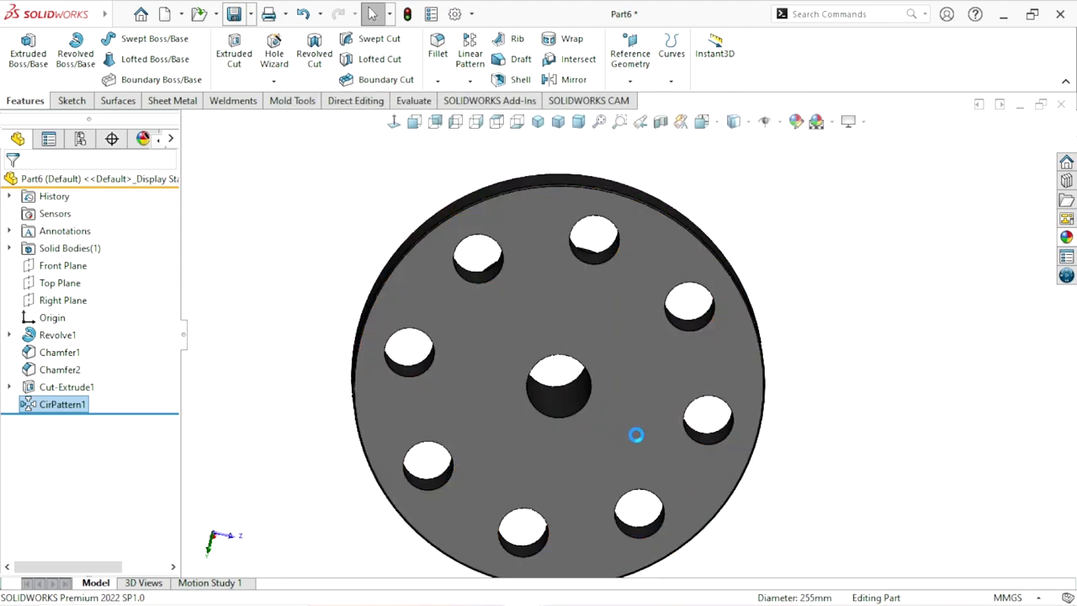
scroll(597, 406, up, 3)
- Orbit and fit the flange to inspect it, then expand Revolve1 to reveal Sketch1
mouse_move(680, 401)
middle_down()
mouse_move(451, 371)
mouse_move(645, 373)
mouse_move(695, 488)
mouse_move(764, 414)
mouse_move(553, 415)
mouse_move(712, 402)
middle_up()
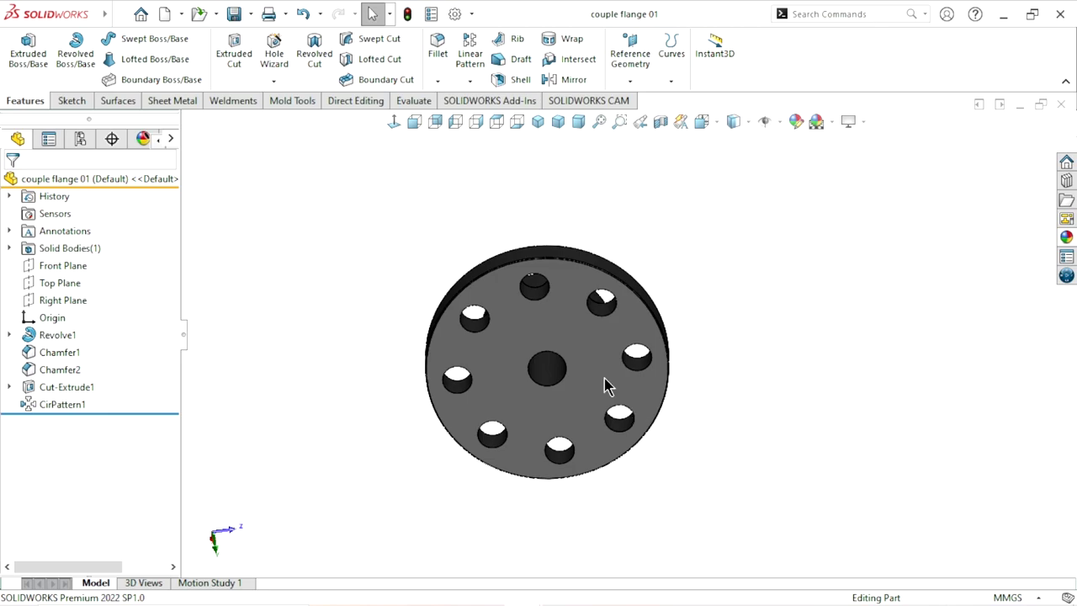
mouse_move(788, 394)
middle_down()
mouse_move(771, 376)
mouse_move(614, 417)
middle_up()
key(f)
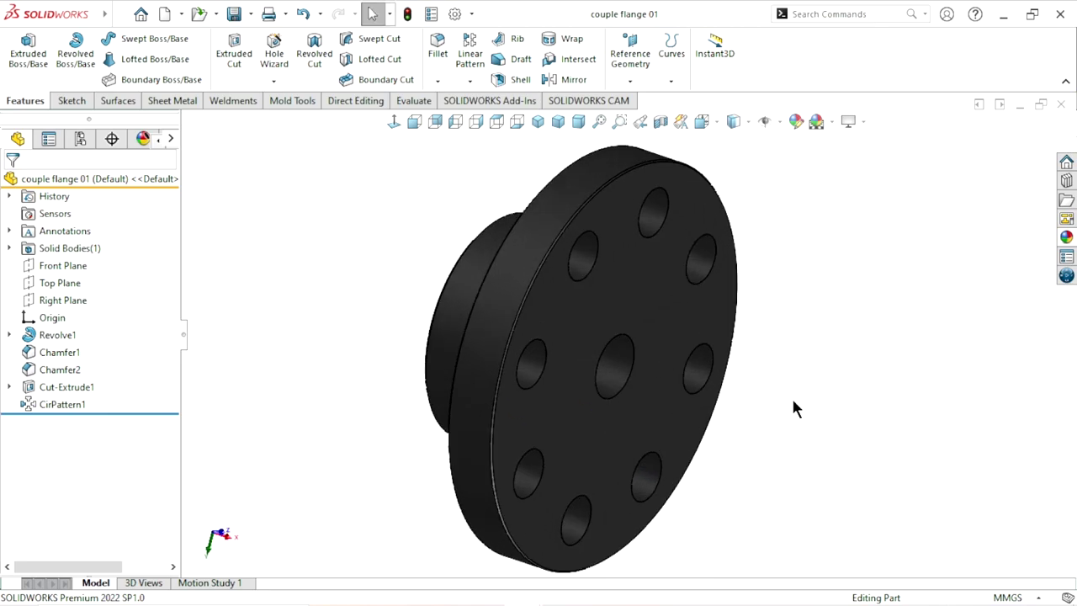
mouse_move(823, 414)
middle_down()
mouse_move(687, 348)
mouse_move(606, 396)
mouse_move(591, 432)
middle_up()
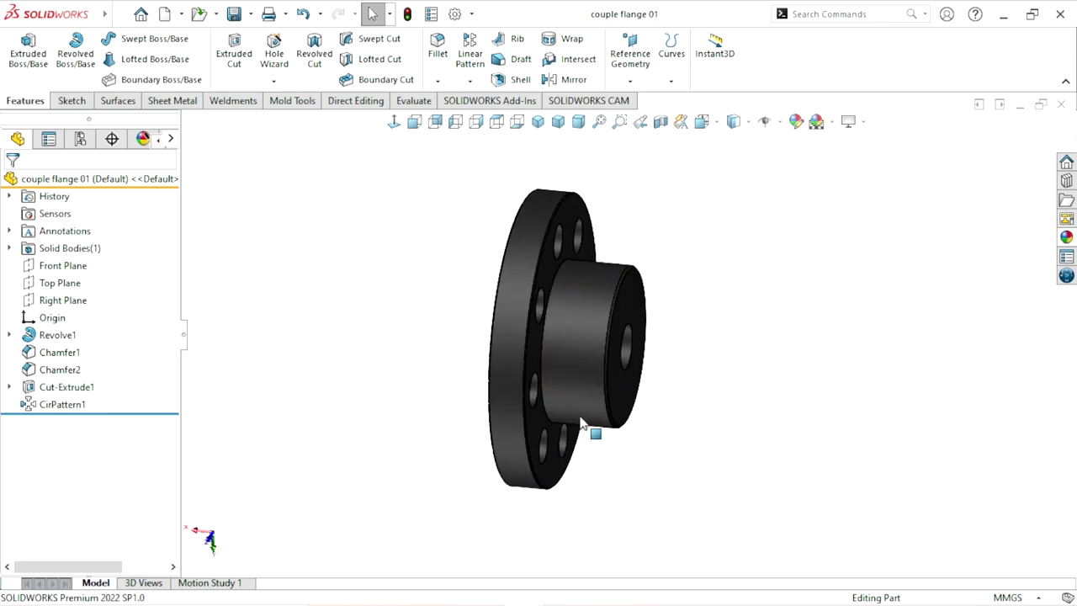
scroll(568, 303, down, 5)
scroll(595, 374, up, 5)
key(ctrl+8)
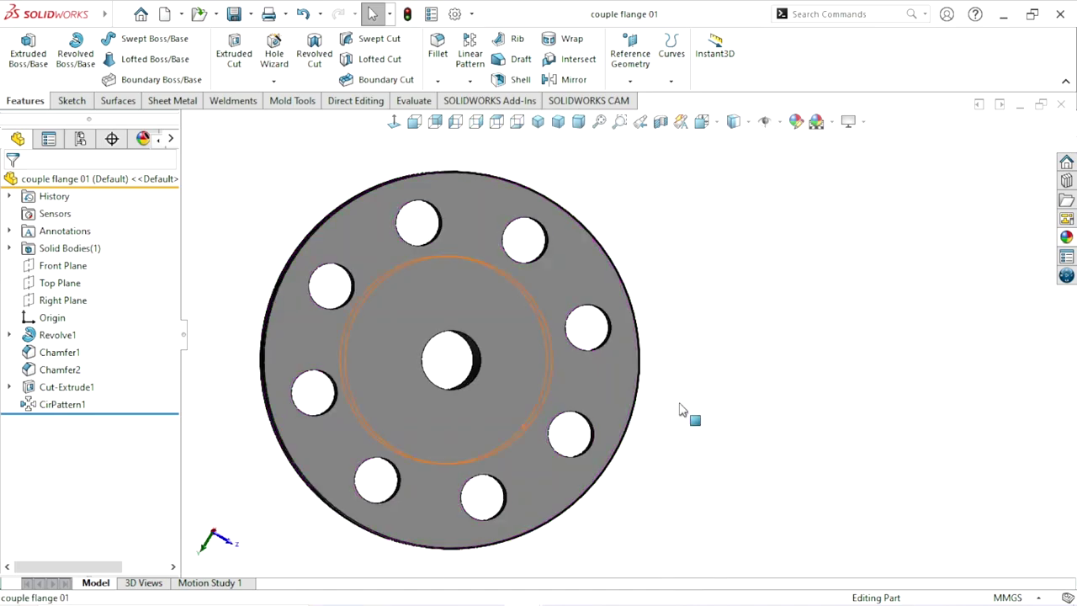
click(9, 335)
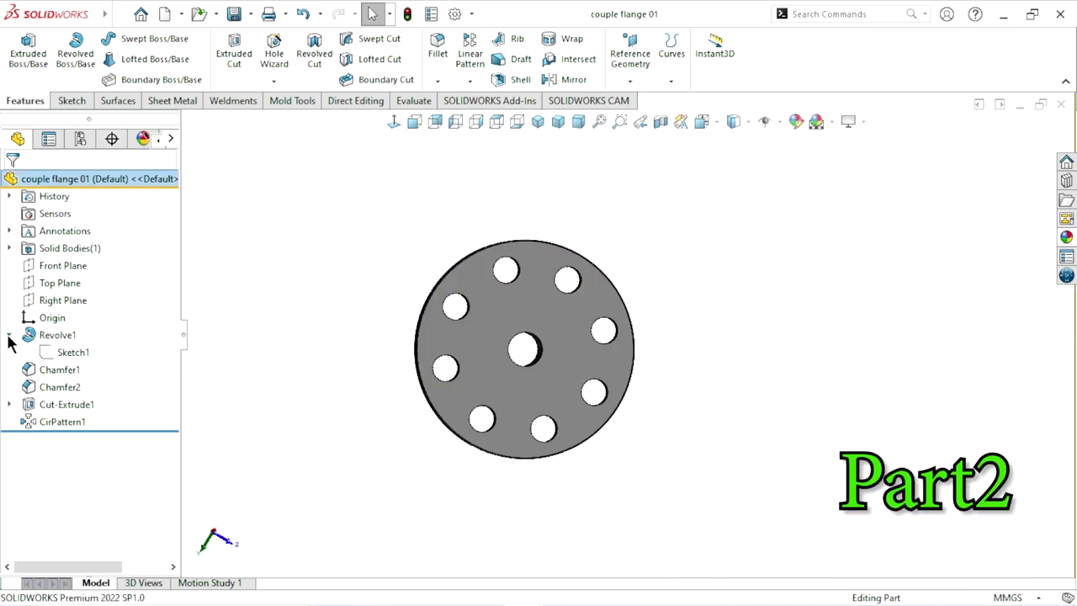
- Edit Sketch1, move the Ø140 dimension aside, and change the 58 mm hub length to 70 mm
click(65, 353)
click(72, 297)
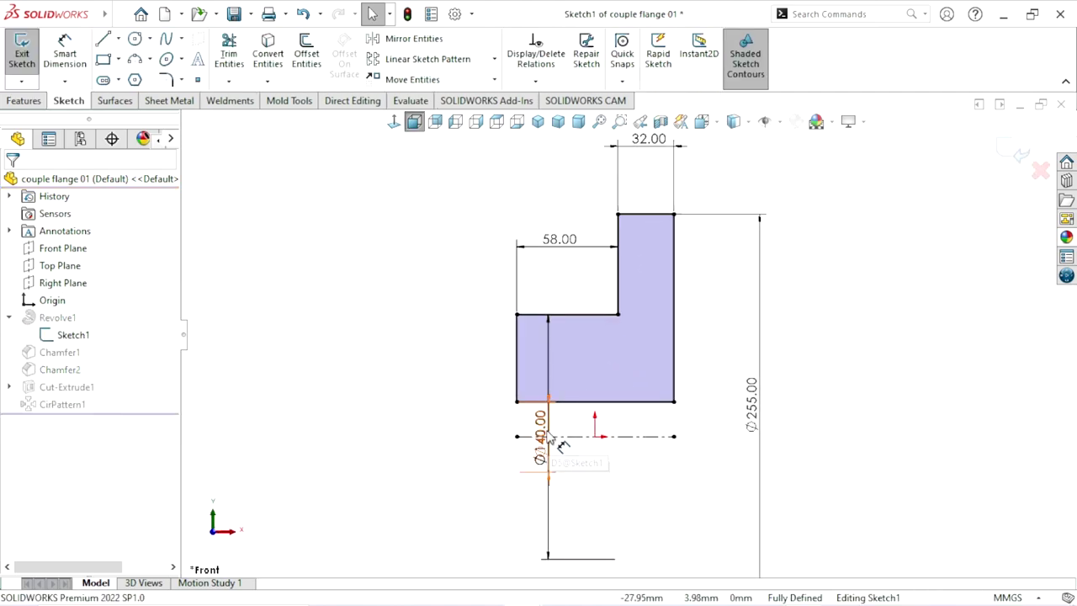
drag(548, 434, 470, 441)
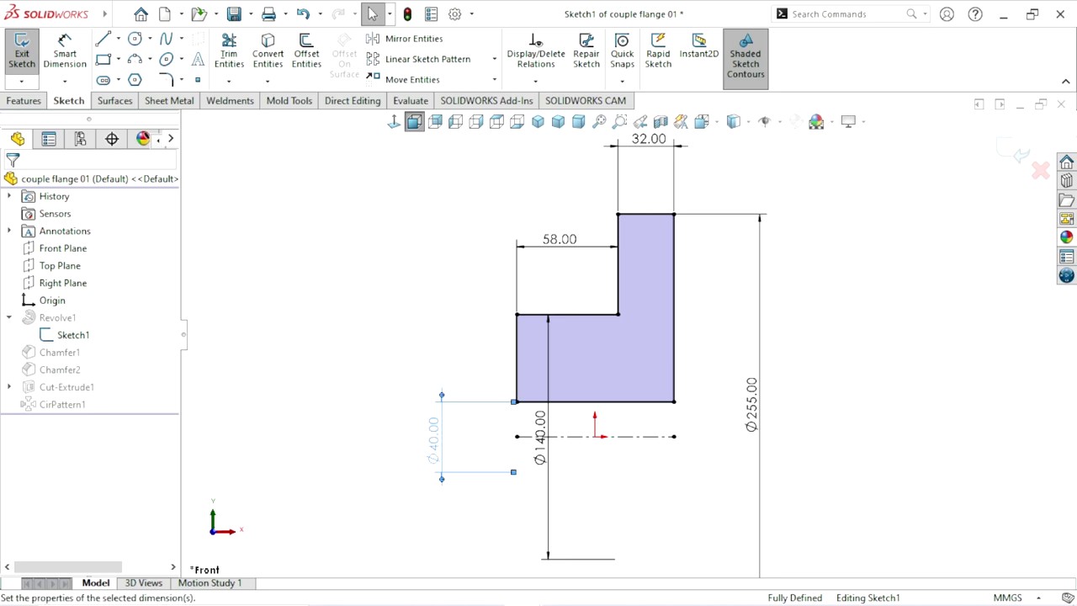
drag(547, 425, 355, 420)
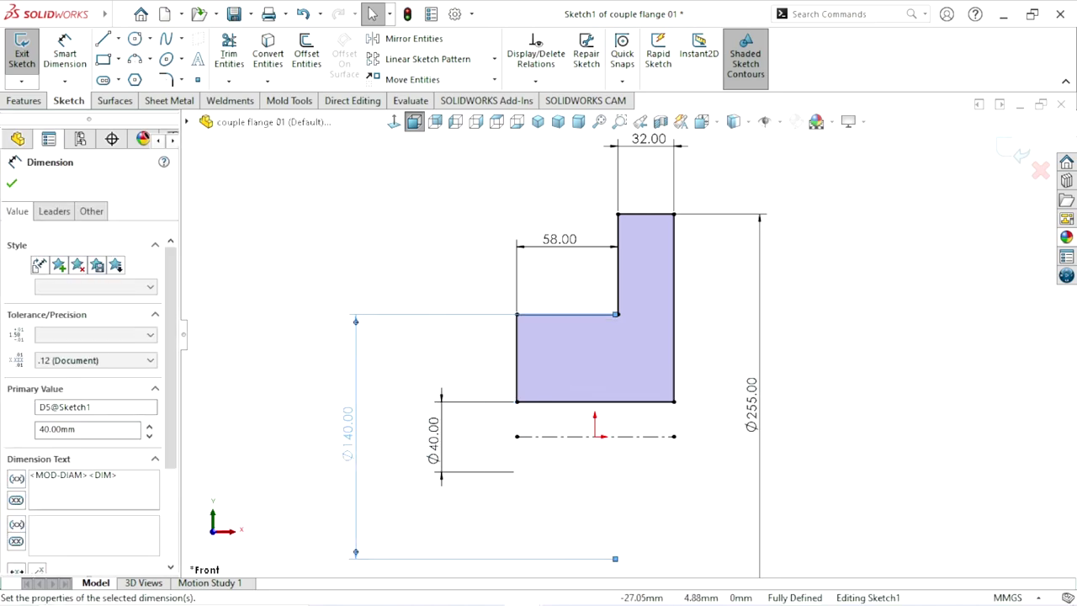
double_click(560, 242)
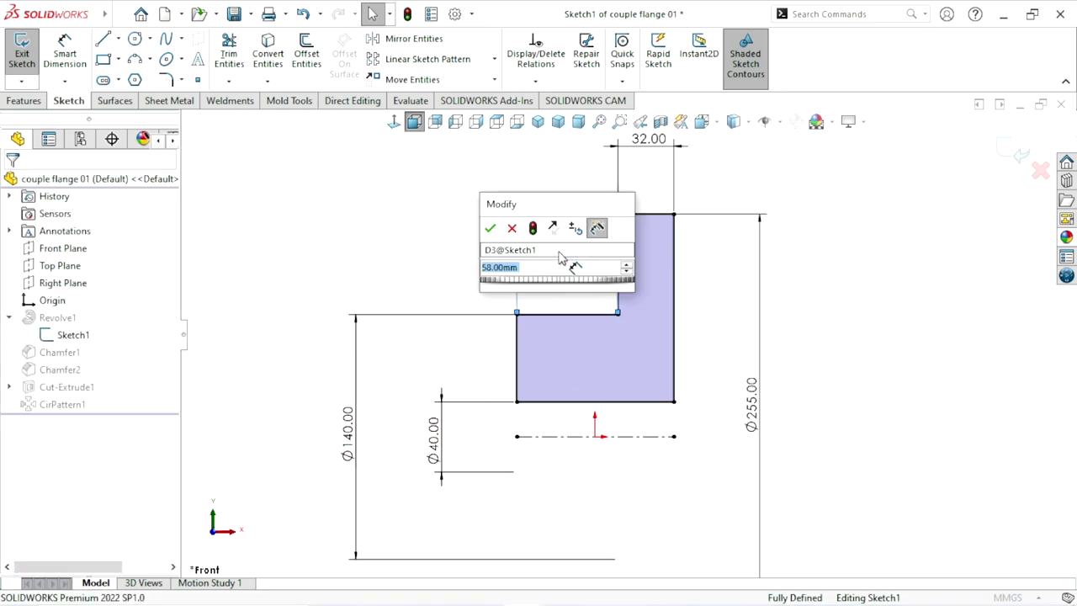
text(58)
key(Return)
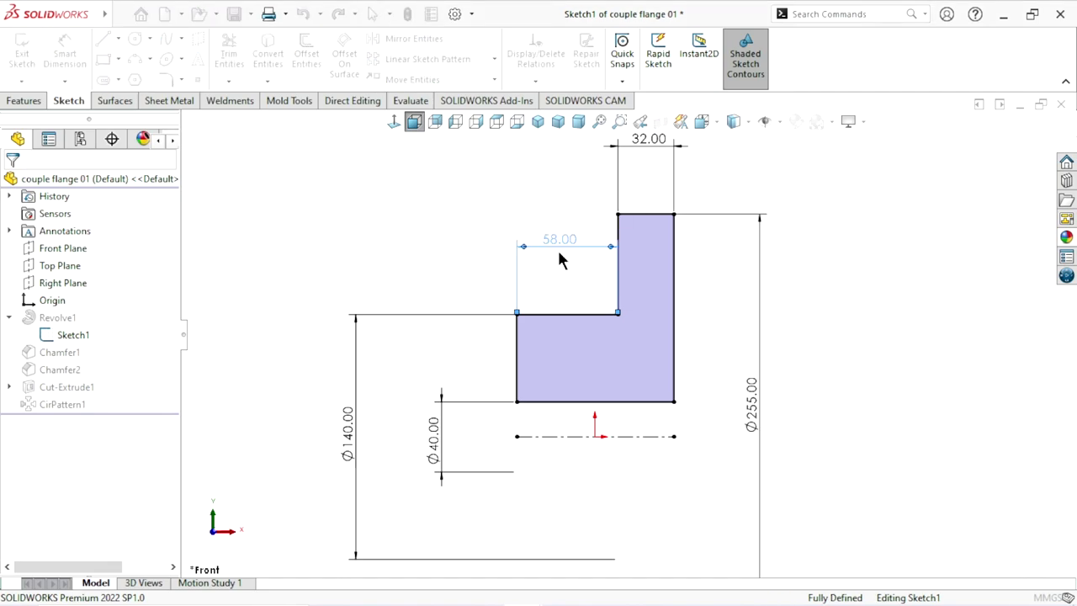
click(558, 250)
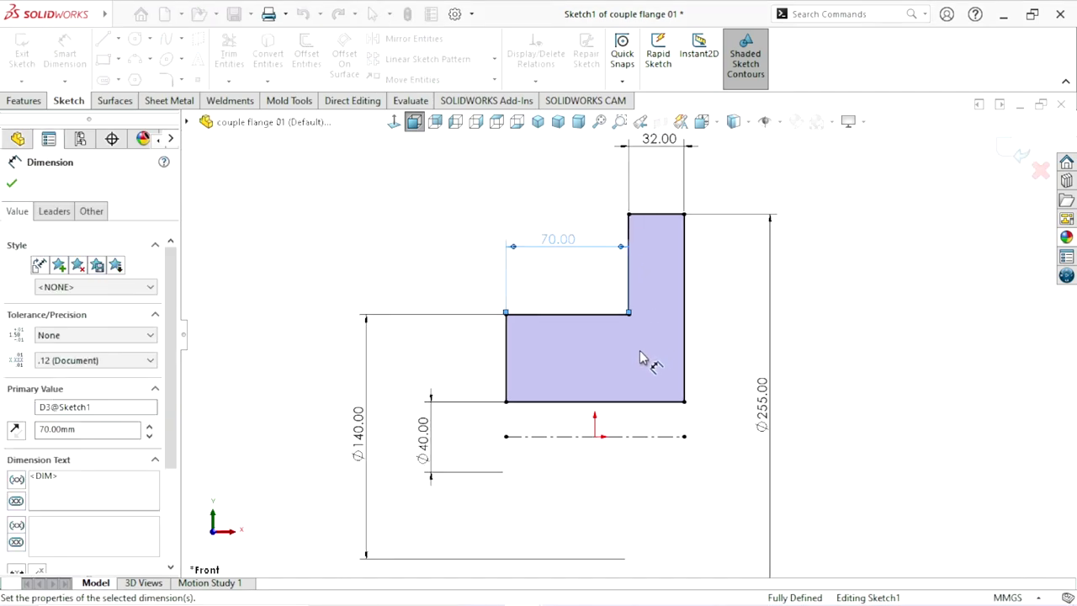
- Change the 32 mm flange thickness to 19 mm and exit the sketch to rebuild
double_click(653, 175)
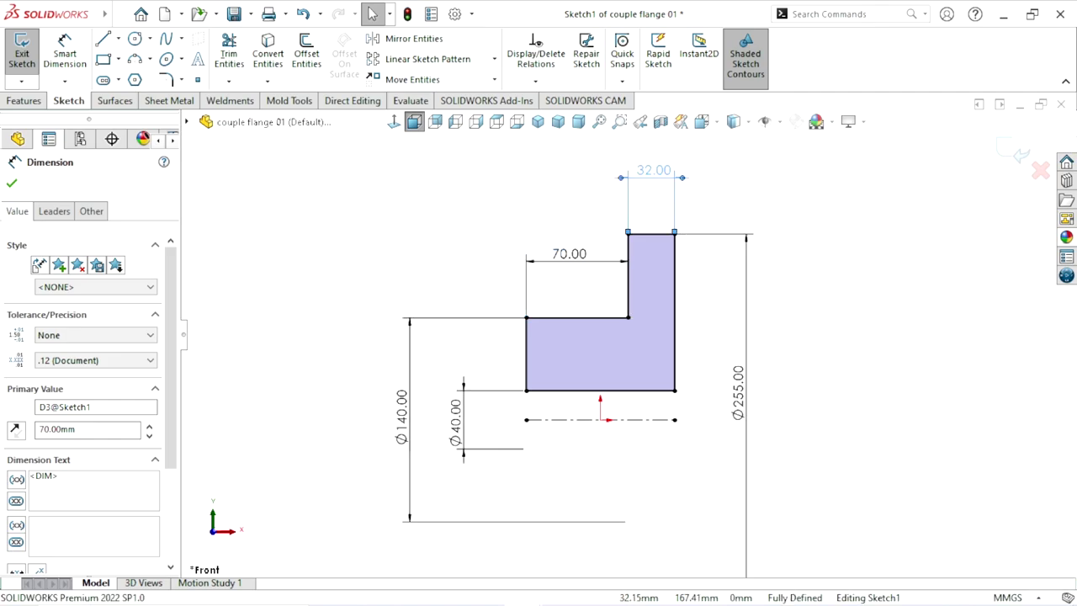
text(32)
text(19)
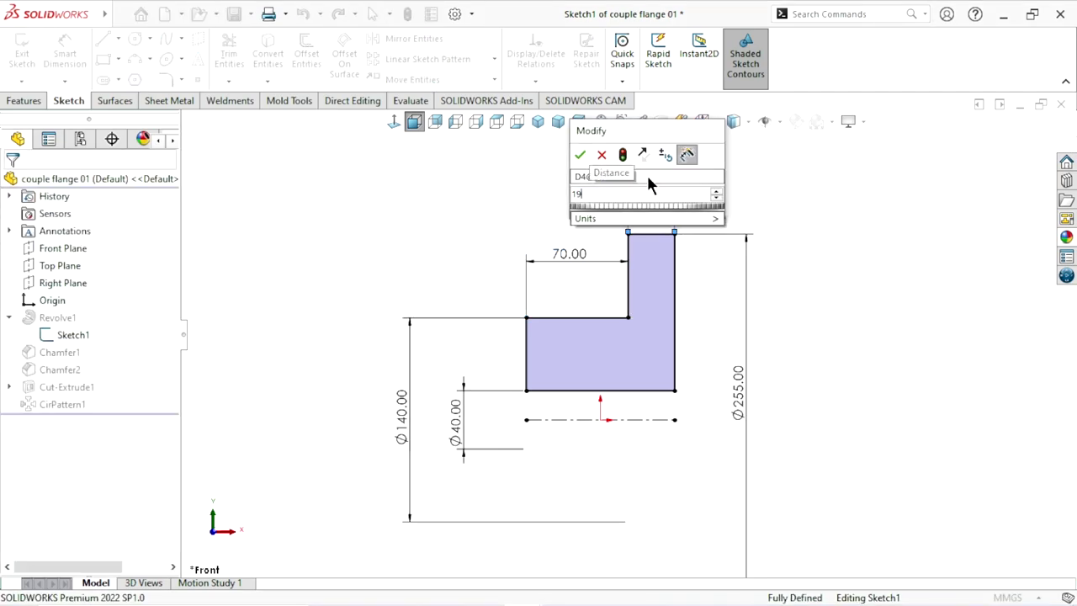
key(Return)
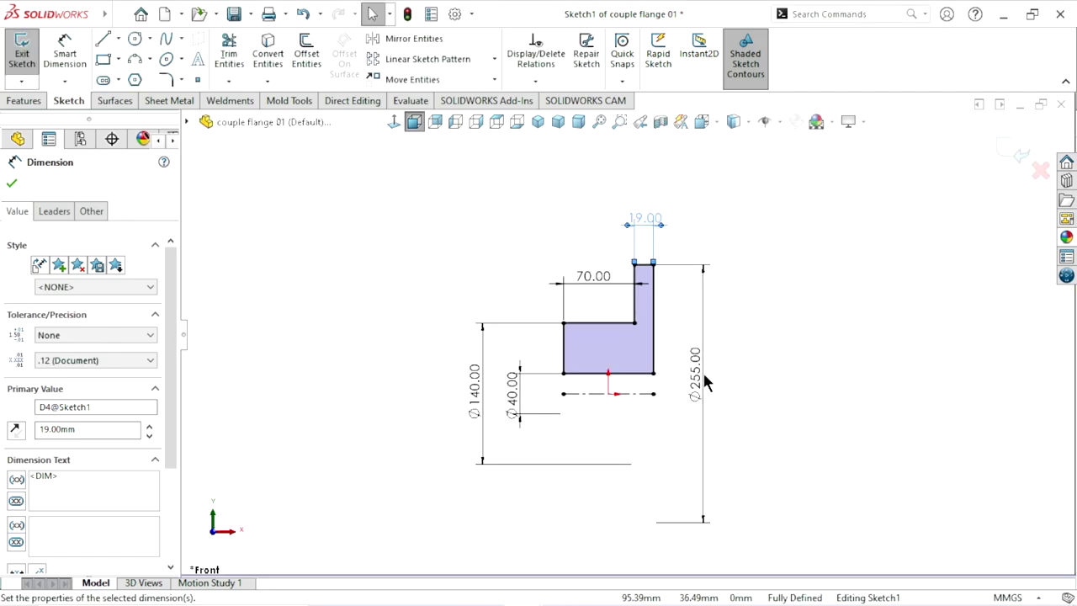
click(12, 188)
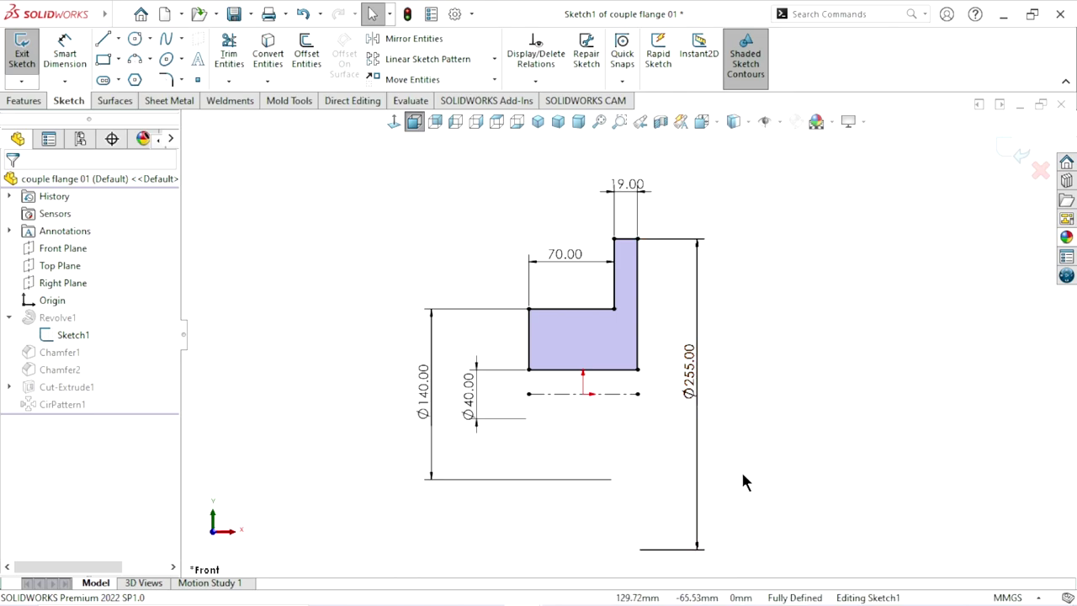
click(1020, 155)
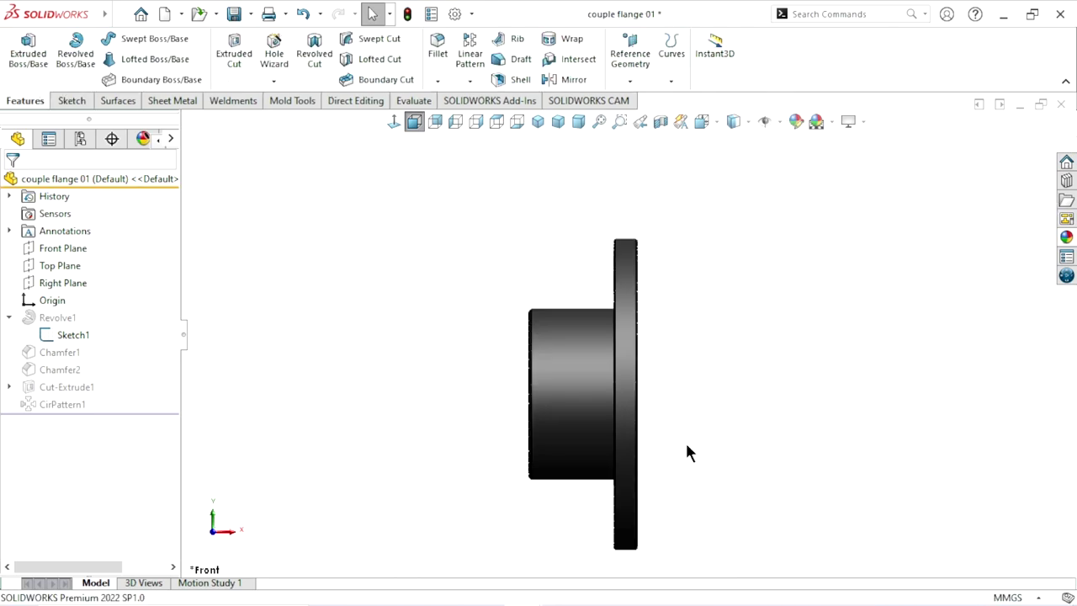
key(ctrl+4)
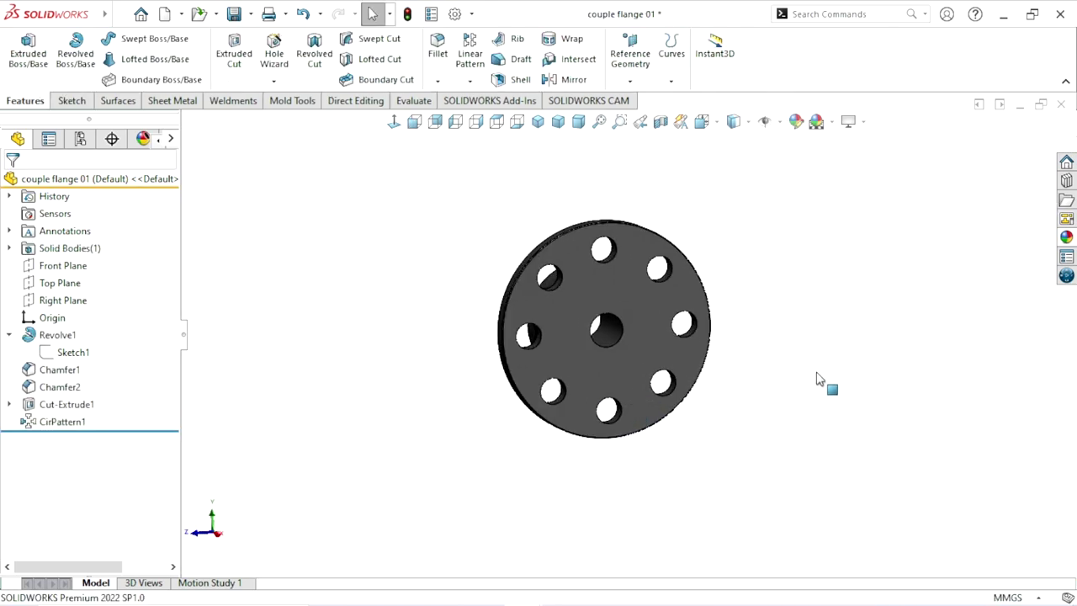
- Edit Sketch2 of Cut-Extrude1 and change the hole diameter from Ø31 to Ø16
click(9, 405)
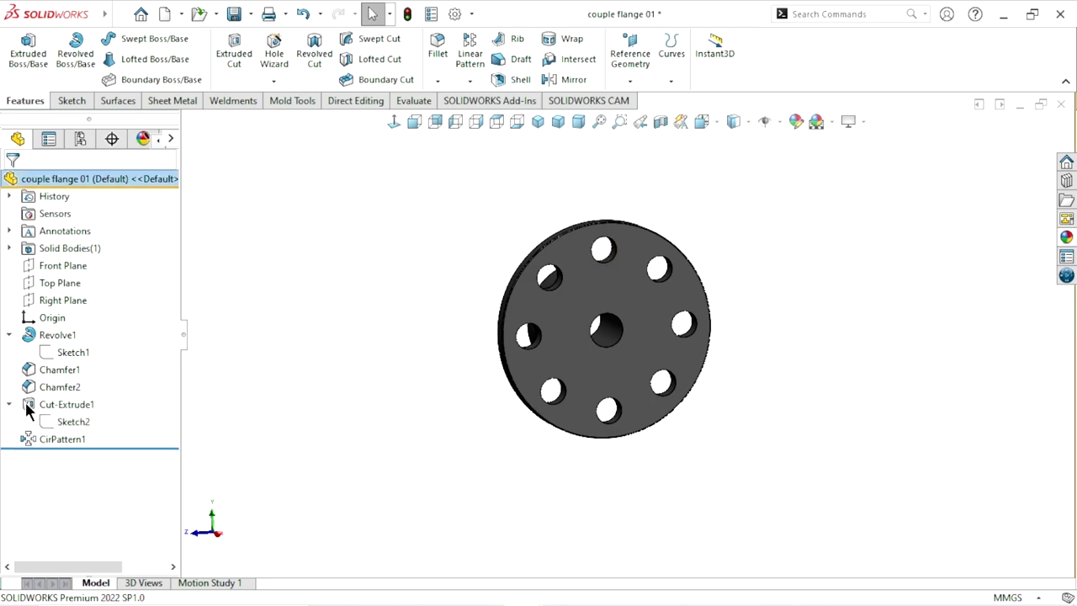
click(67, 422)
click(73, 375)
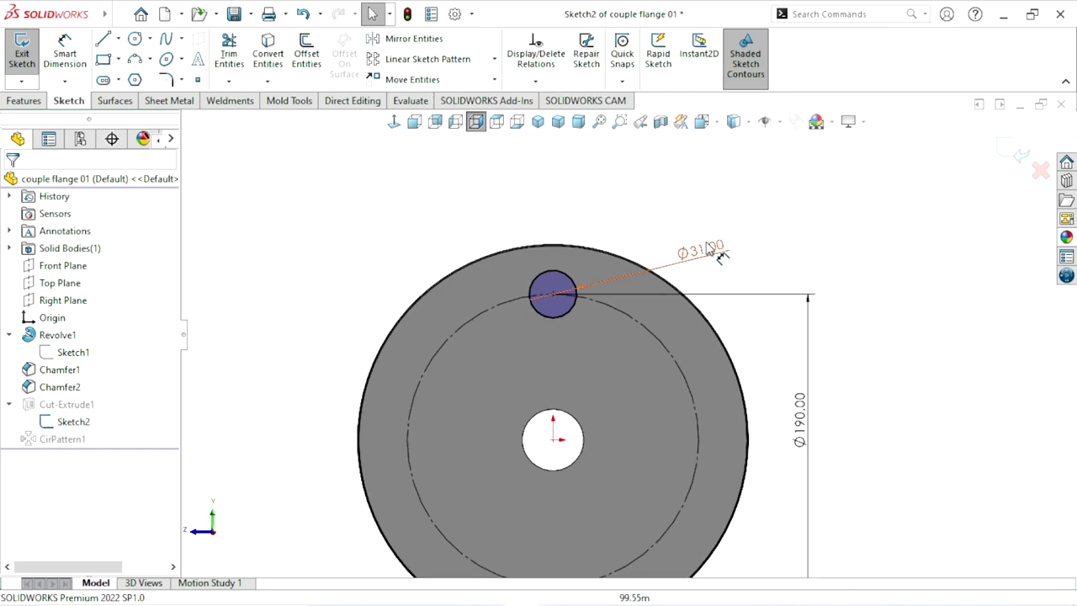
double_click(703, 248)
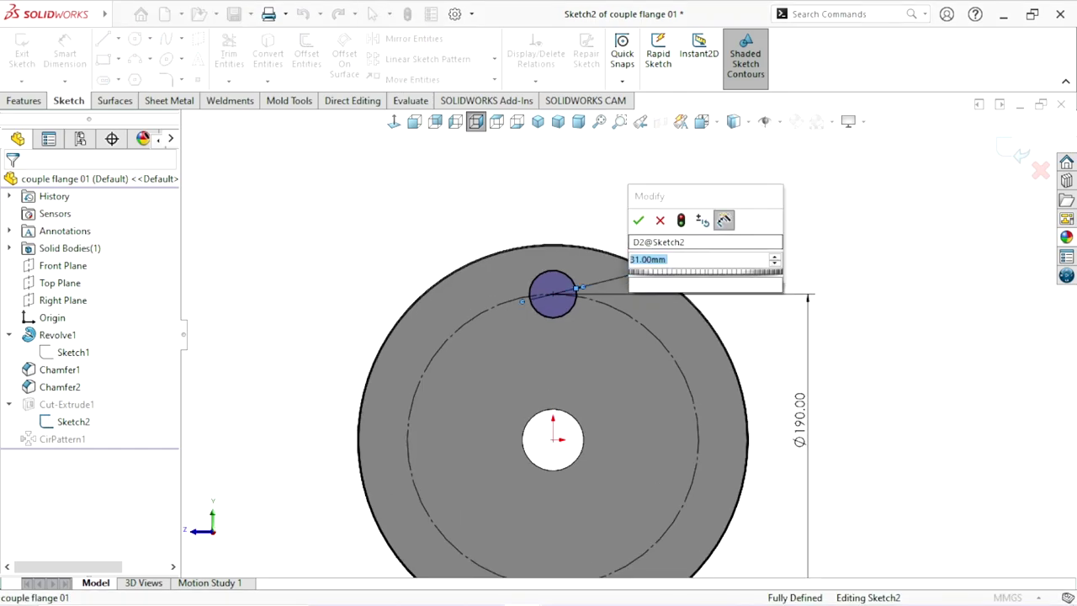
key(Escape)
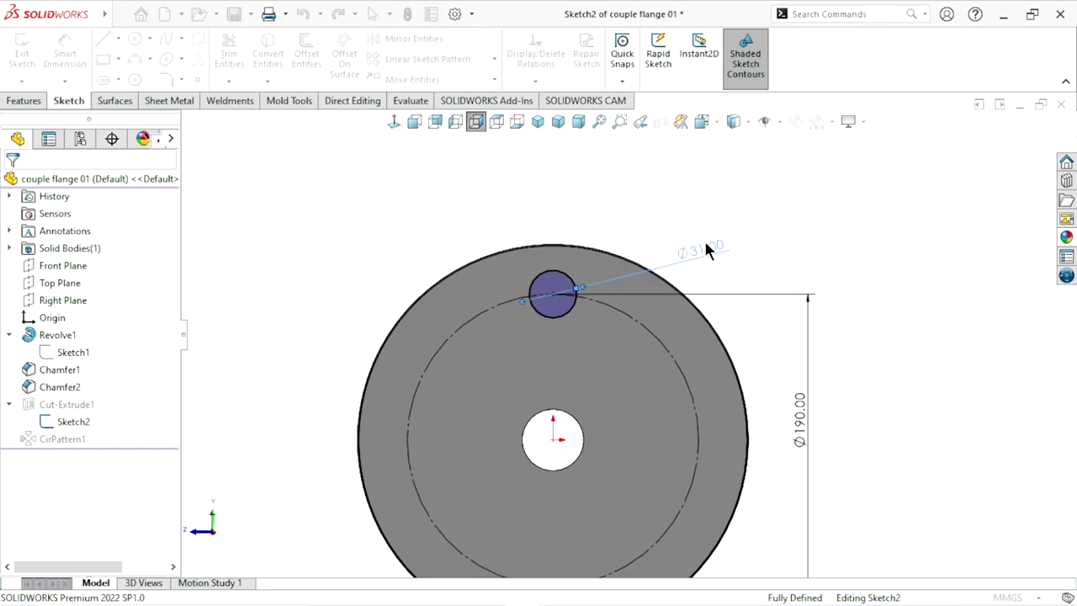
text(16.00mm)
key(Return)
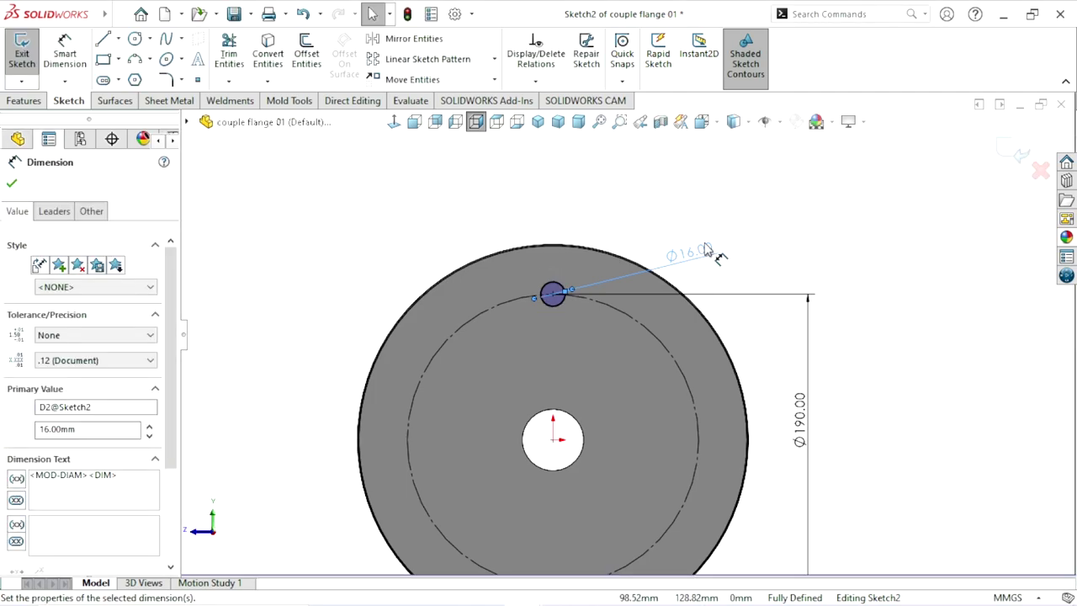
key(Escape)
click(1016, 150)
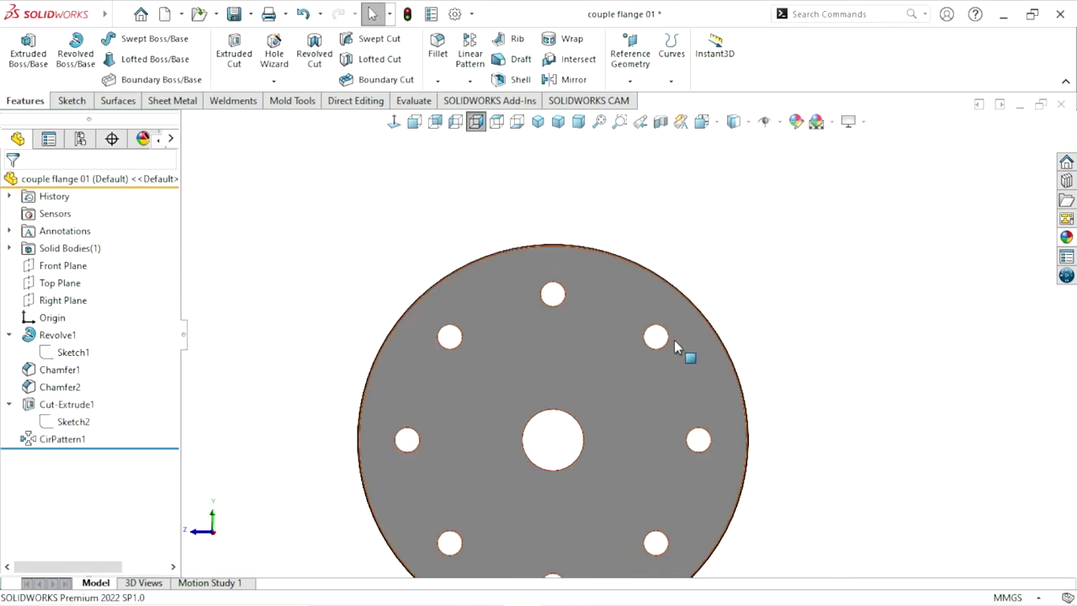
- Orbit and zoom around the rebuilt flange to inspect the smaller holes
scroll(698, 351, up, 5)
mouse_move(698, 351)
middle_down()
mouse_move(759, 404)
mouse_move(674, 384)
middle_up()
scroll(719, 416, up, 3)
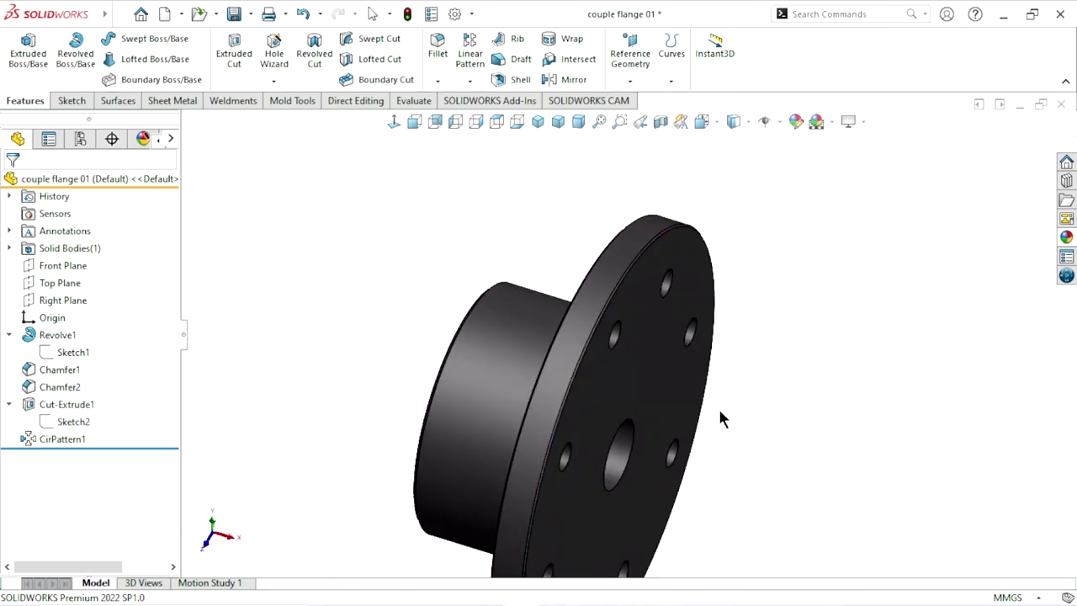
scroll(619, 421, up, 2)
scroll(619, 420, up, 3)
middle_drag(781, 380, 615, 384)
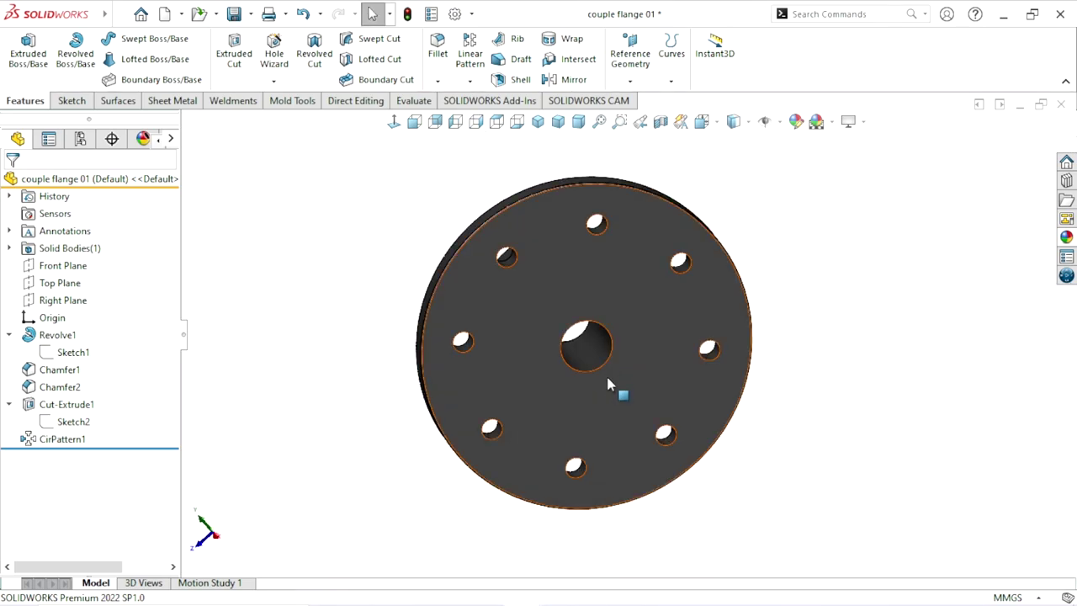
scroll(615, 385, down, 2)
click(617, 303)
scroll(711, 372, down, 1)
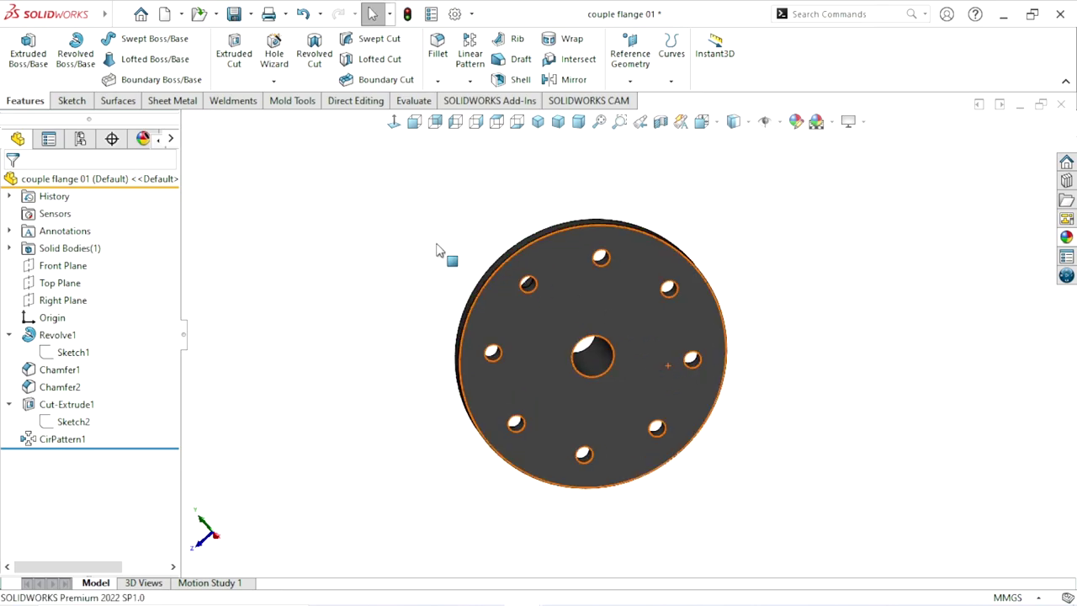
- Save As the modified flange under the name 'couple flange 02'
click(250, 15)
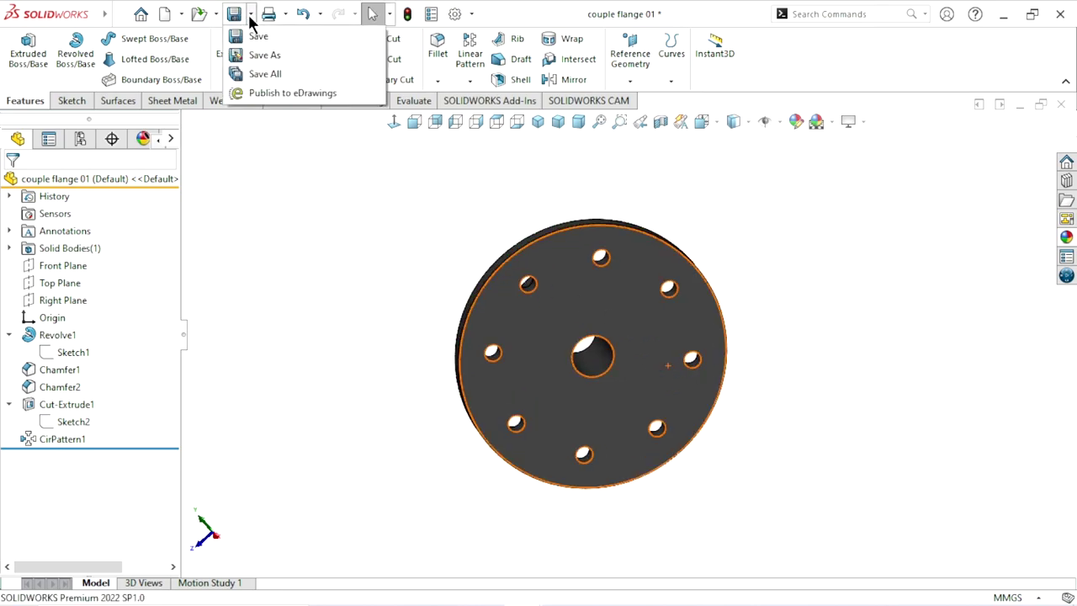
click(266, 57)
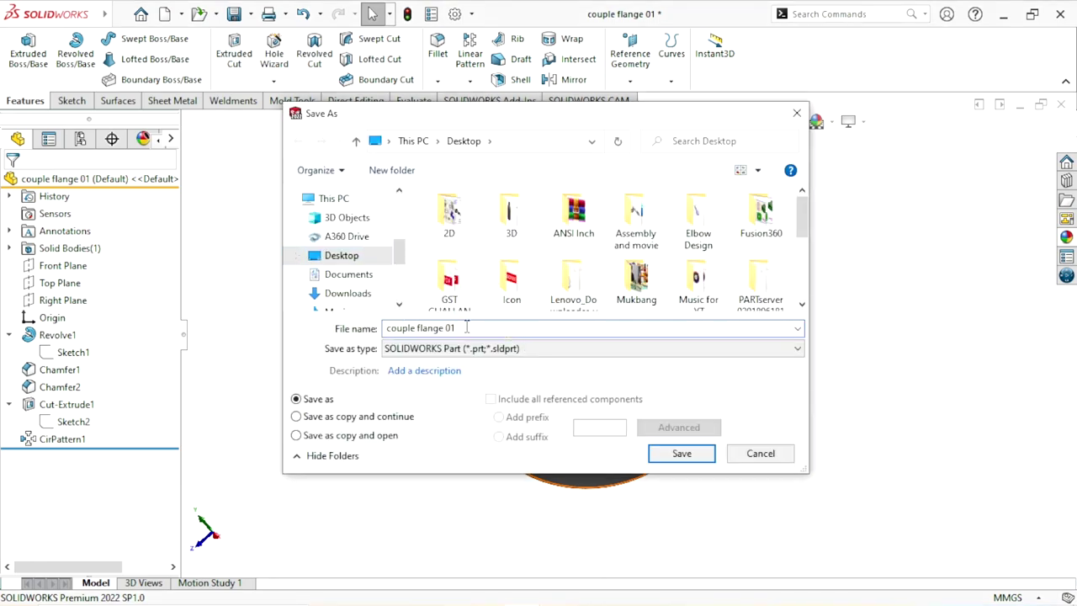
key(BackSpace)
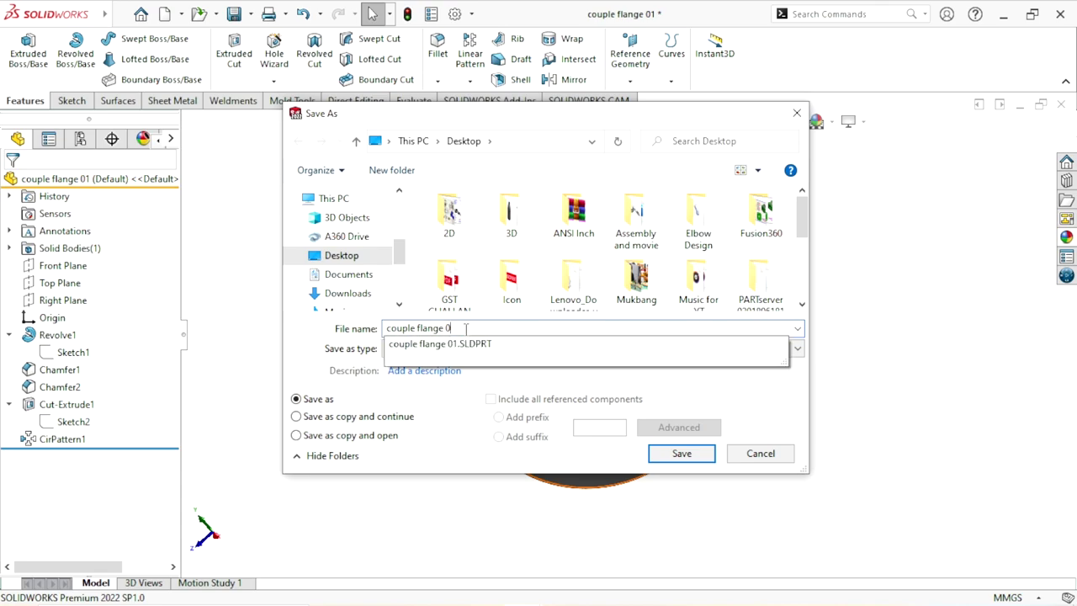
text(2)
click(680, 456)
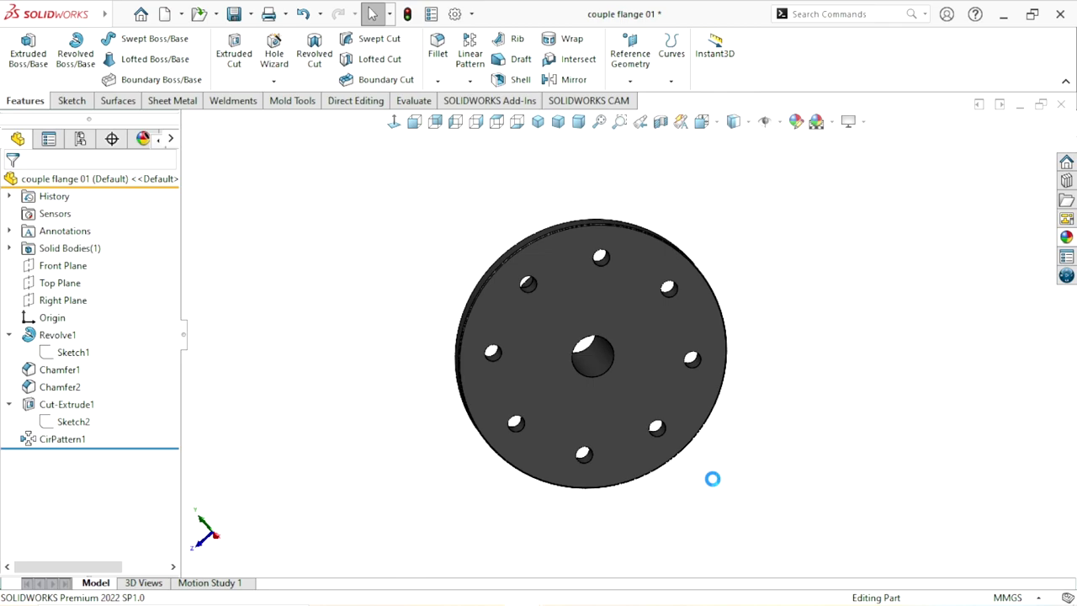
mouse_move(632, 356)
middle_down()
mouse_move(613, 336)
mouse_move(586, 458)
mouse_move(665, 351)
mouse_move(791, 330)
middle_up()
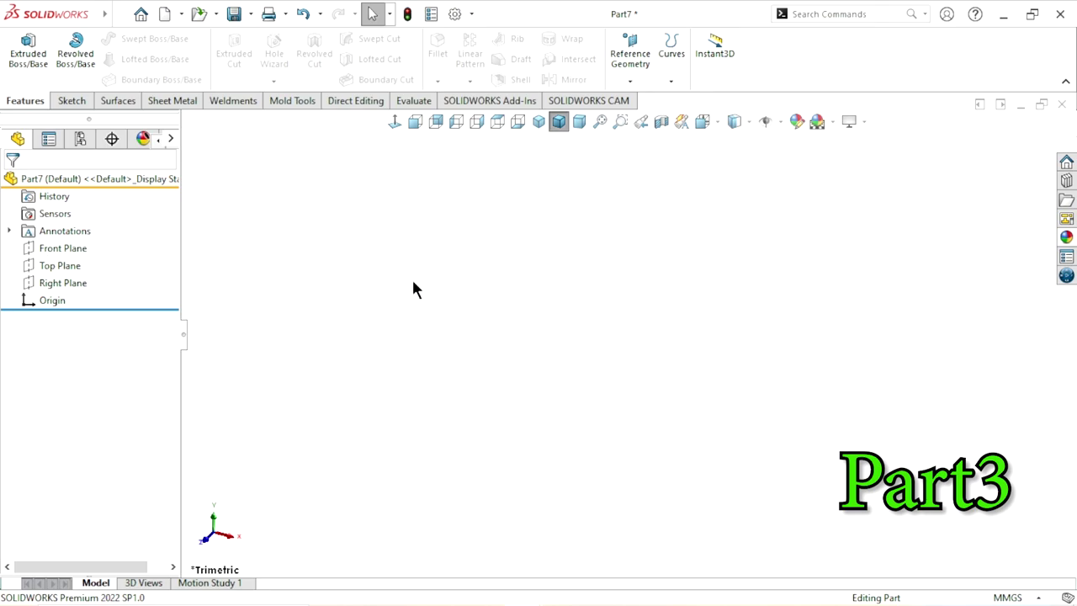
- Sketch on the Front Plane and draw a horizontal centerline spanning the origin
click(62, 253)
click(75, 225)
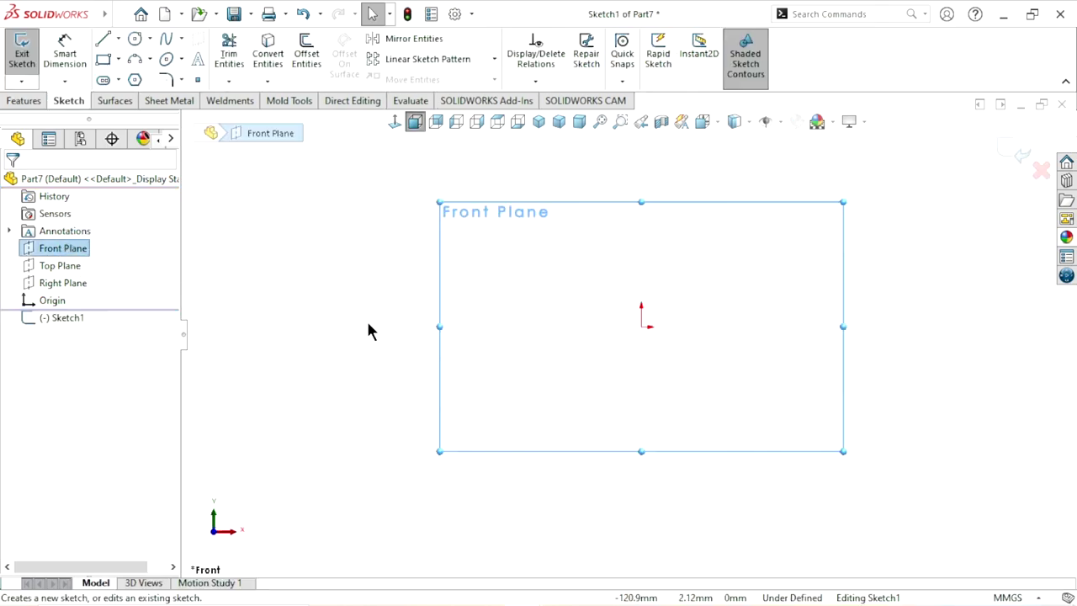
click(118, 39)
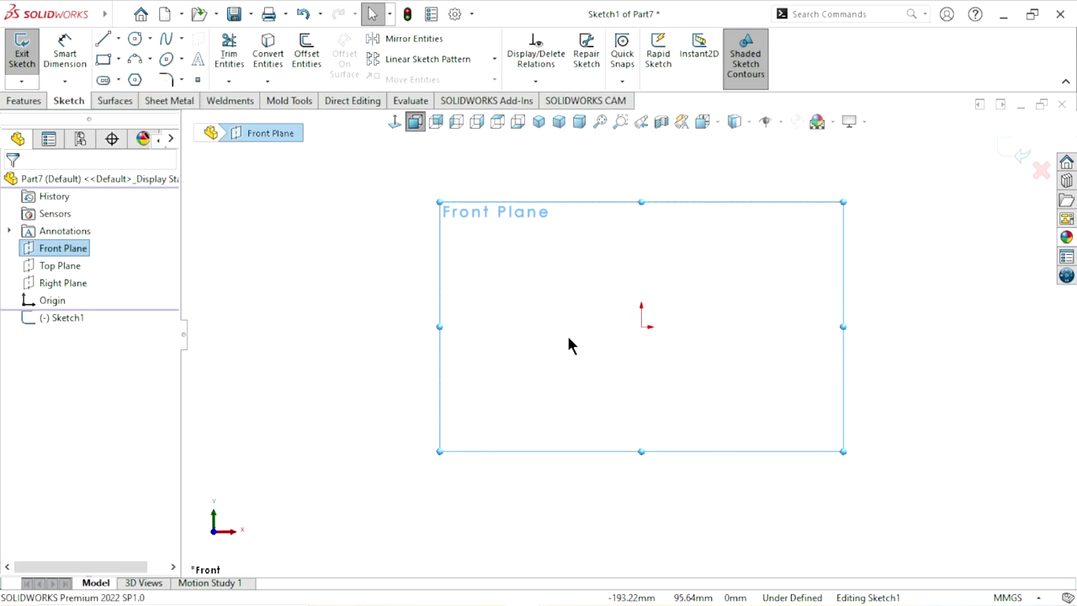
click(502, 327)
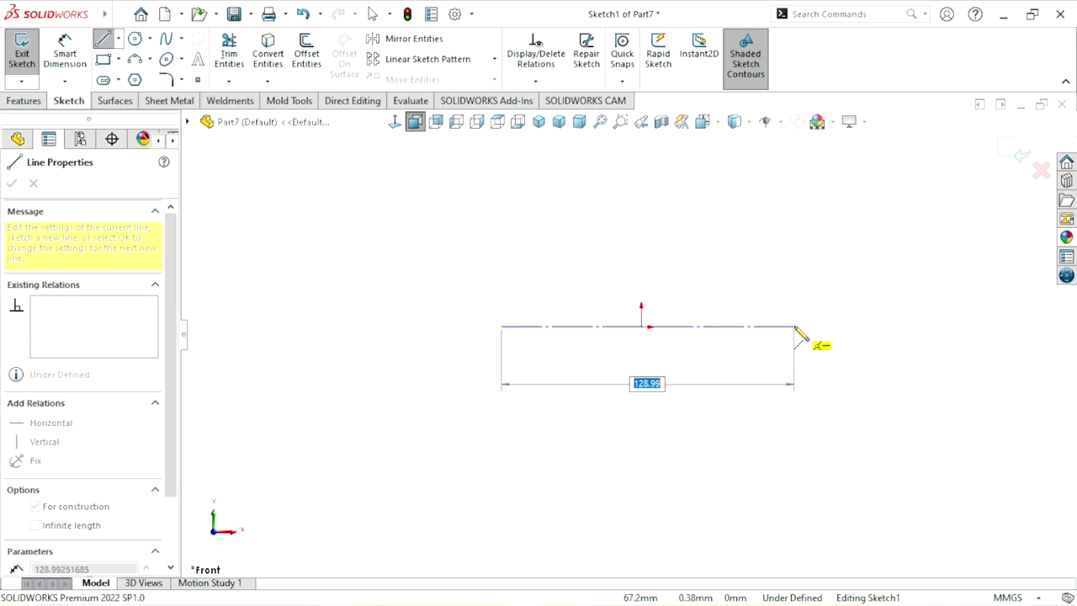
click(795, 327)
right_click(798, 308)
click(842, 318)
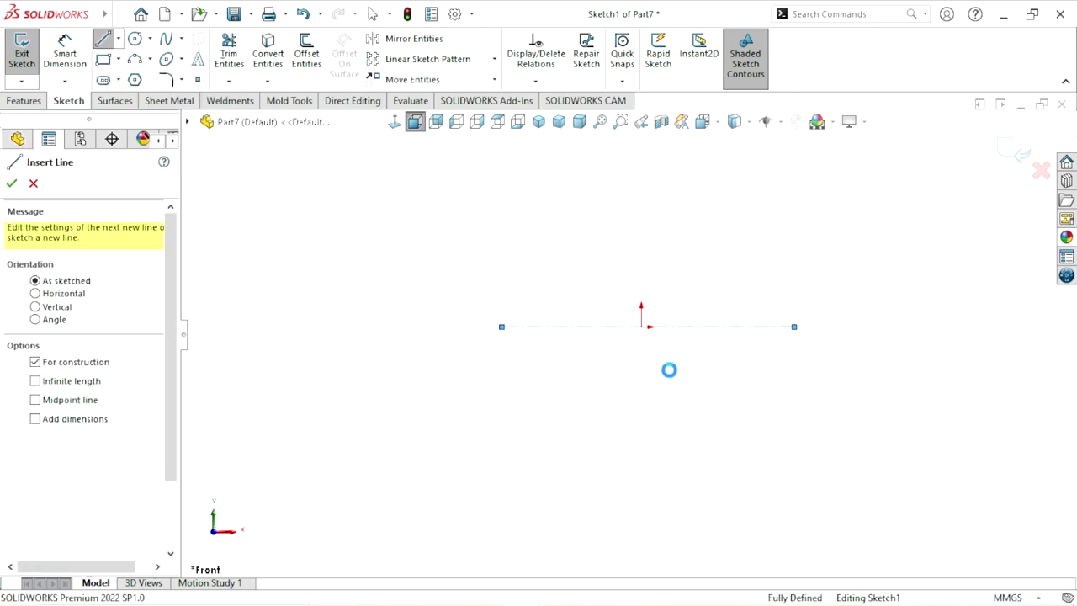
key(Escape)
- Add a Midpoint relation between the centerline and the origin
click(686, 329)
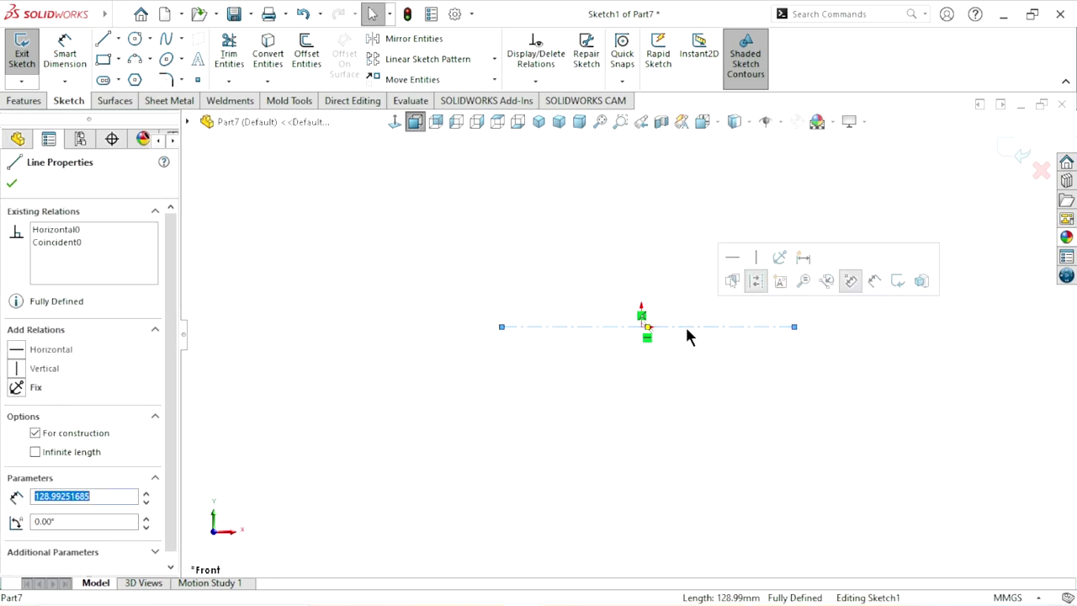
ctrl+click(641, 331)
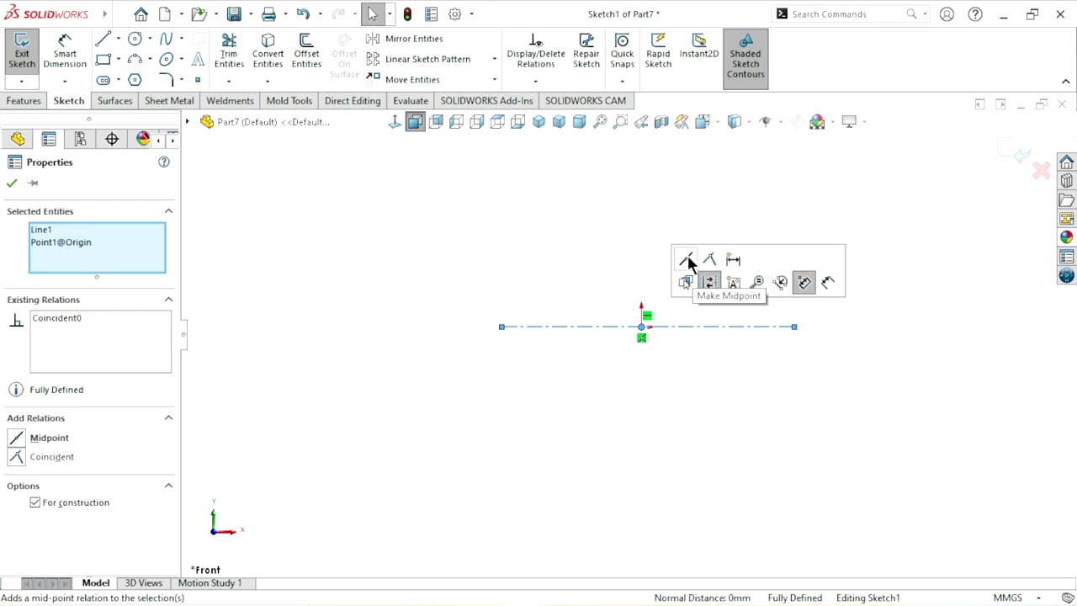
click(688, 263)
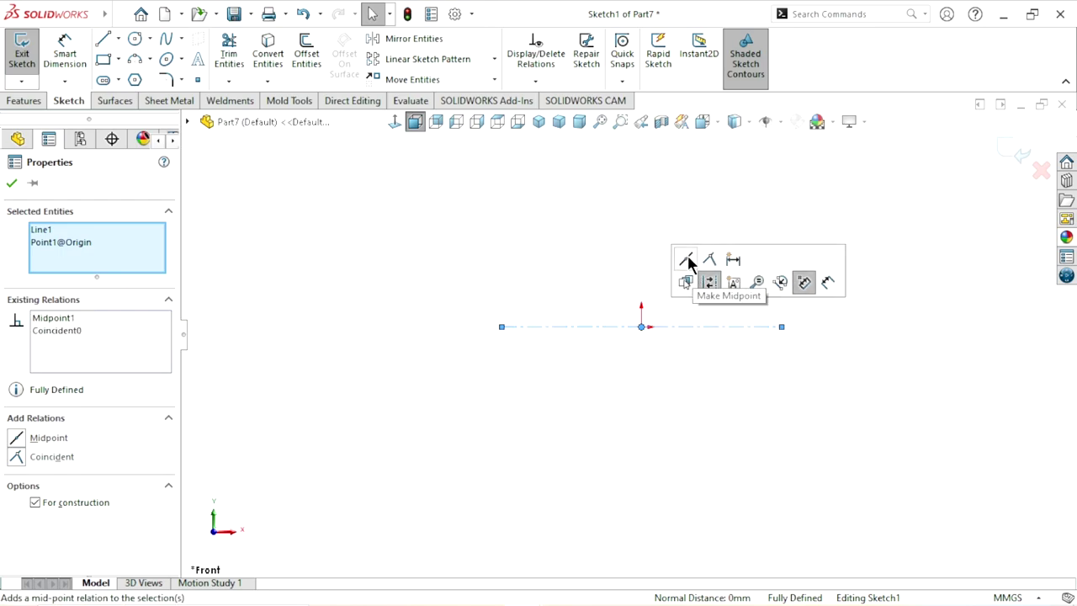
click(12, 183)
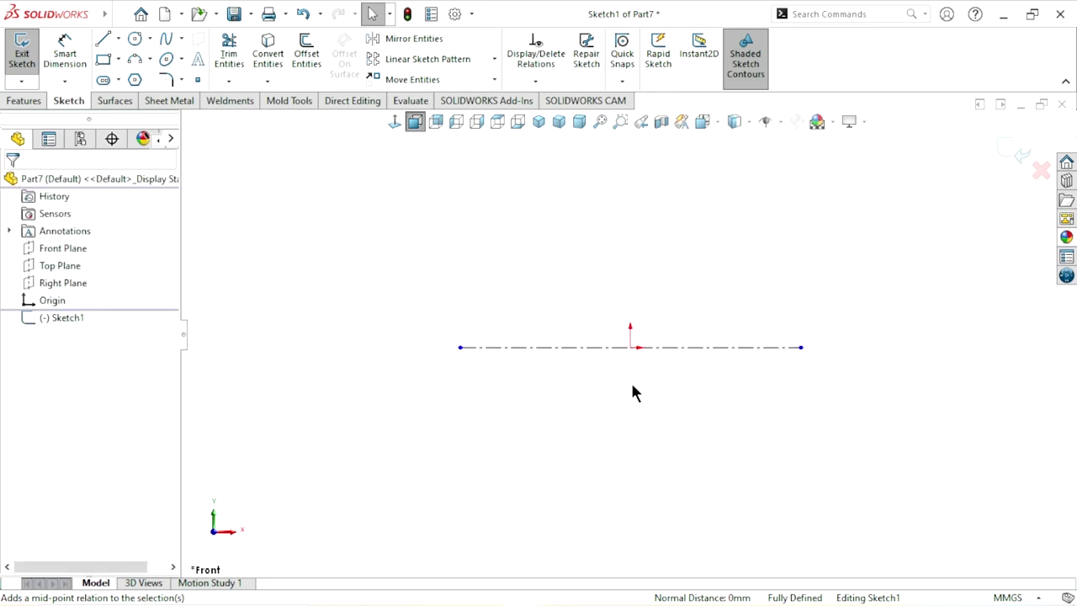
- Draw the taller left section's vertical edge and top horizontal edge from the centerline's left end
click(103, 38)
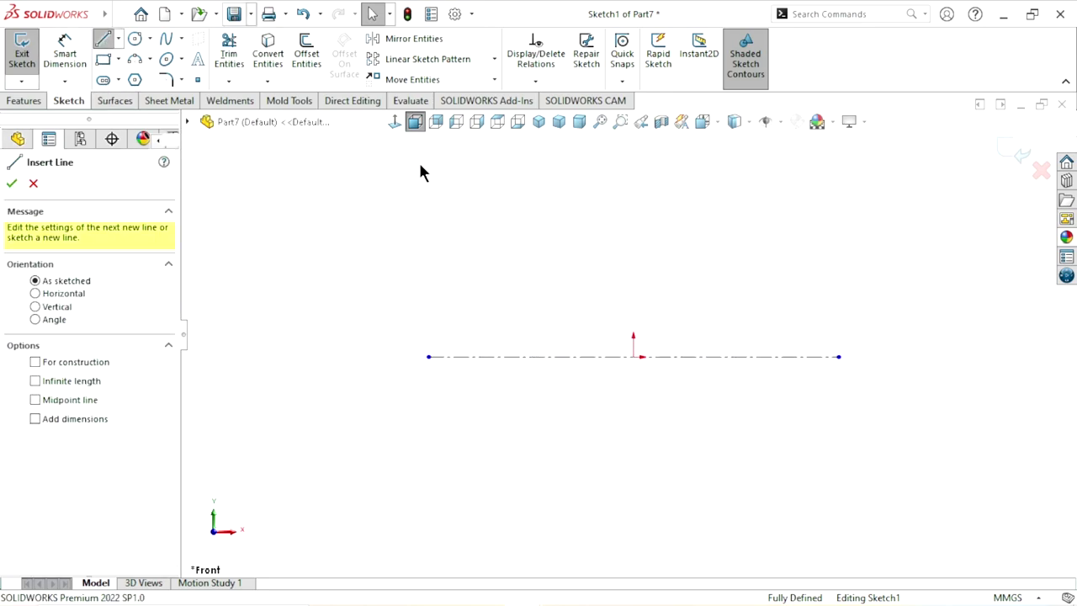
click(430, 356)
click(429, 295)
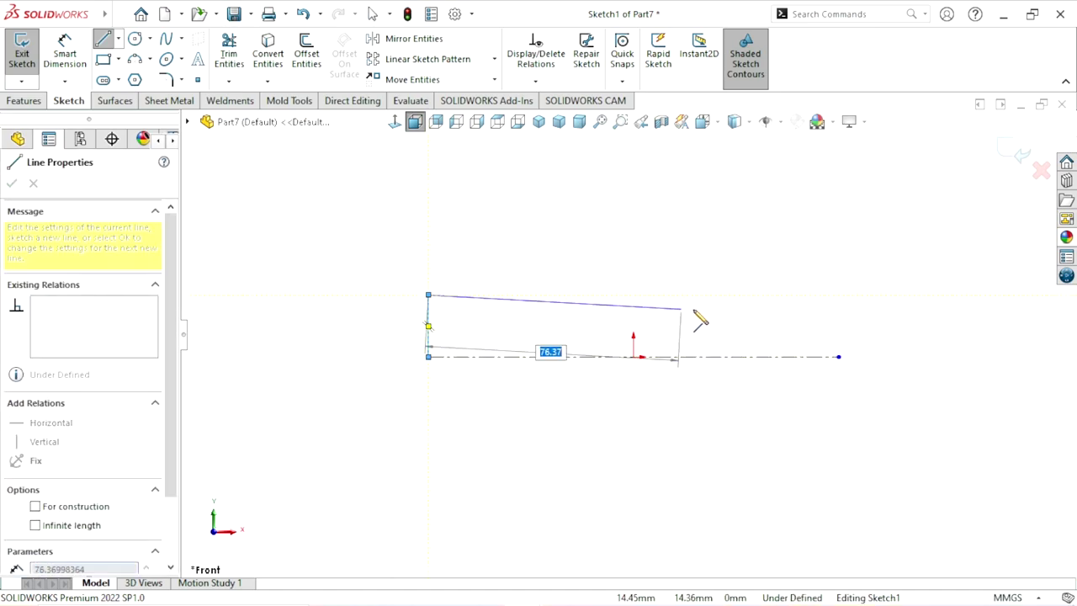
click(671, 295)
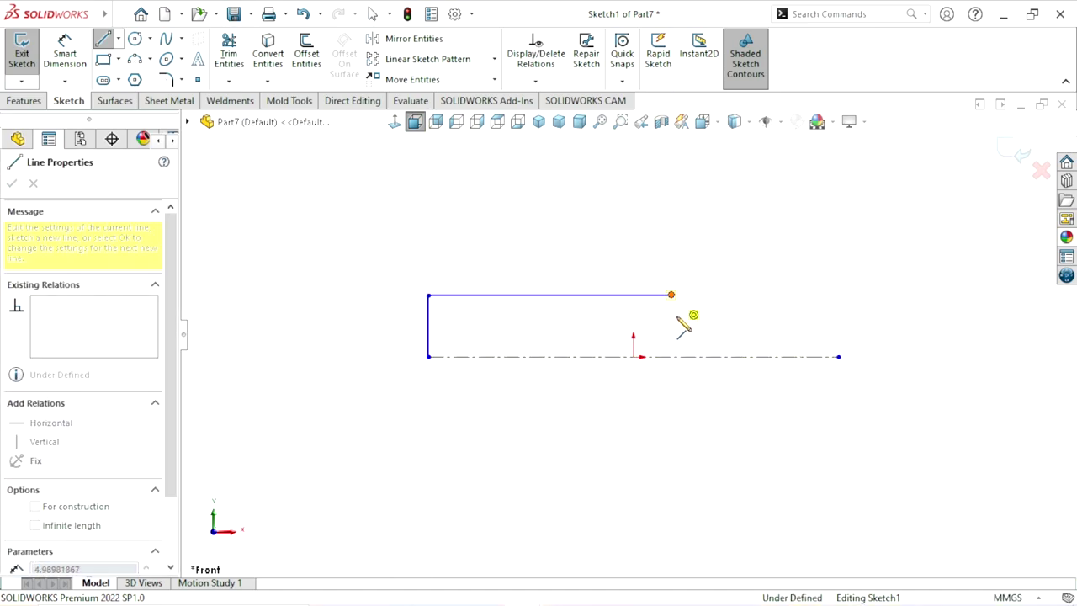
key(a)
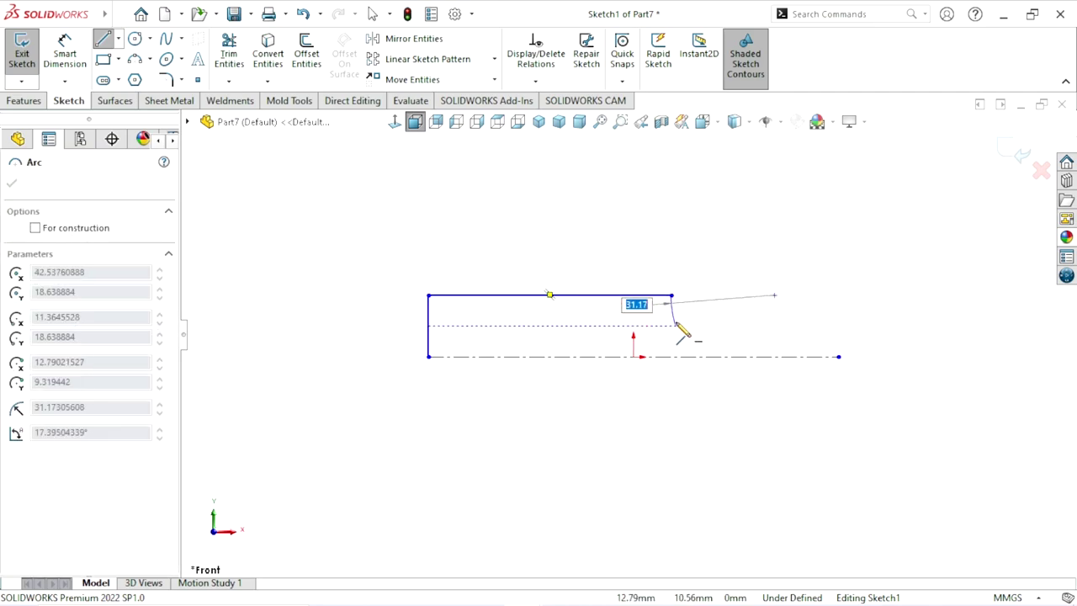
key(Escape)
- Draw the lower right step's horizontal edge and end the line chain
click(102, 42)
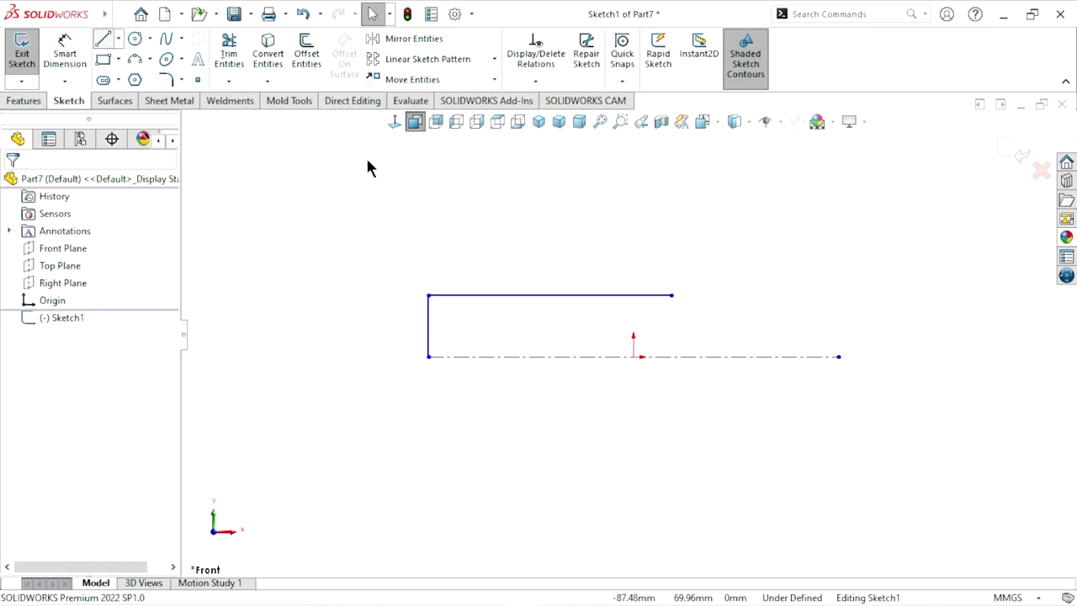
click(670, 315)
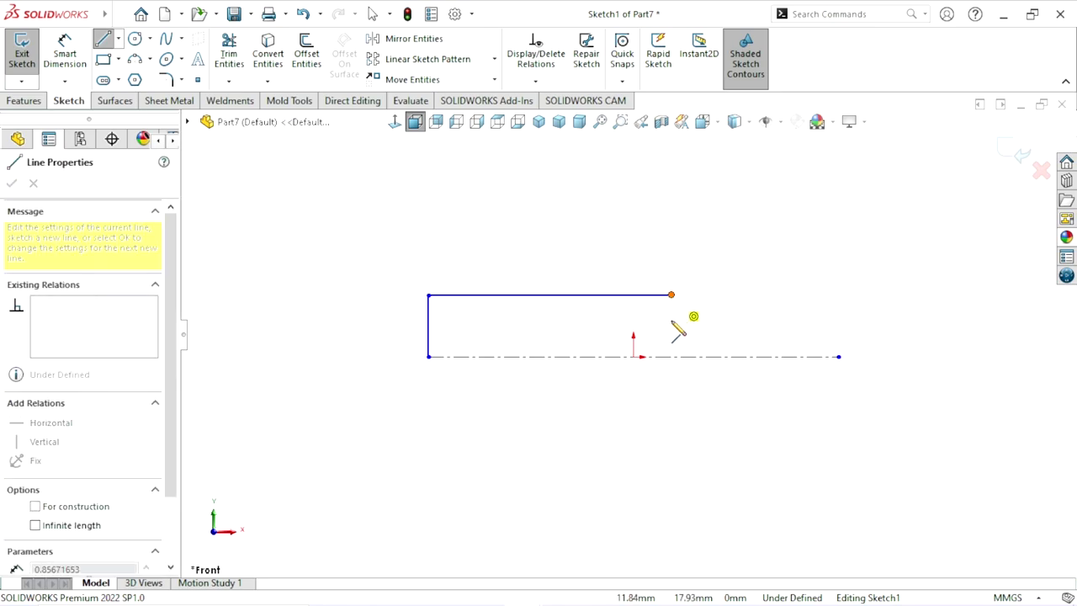
click(839, 315)
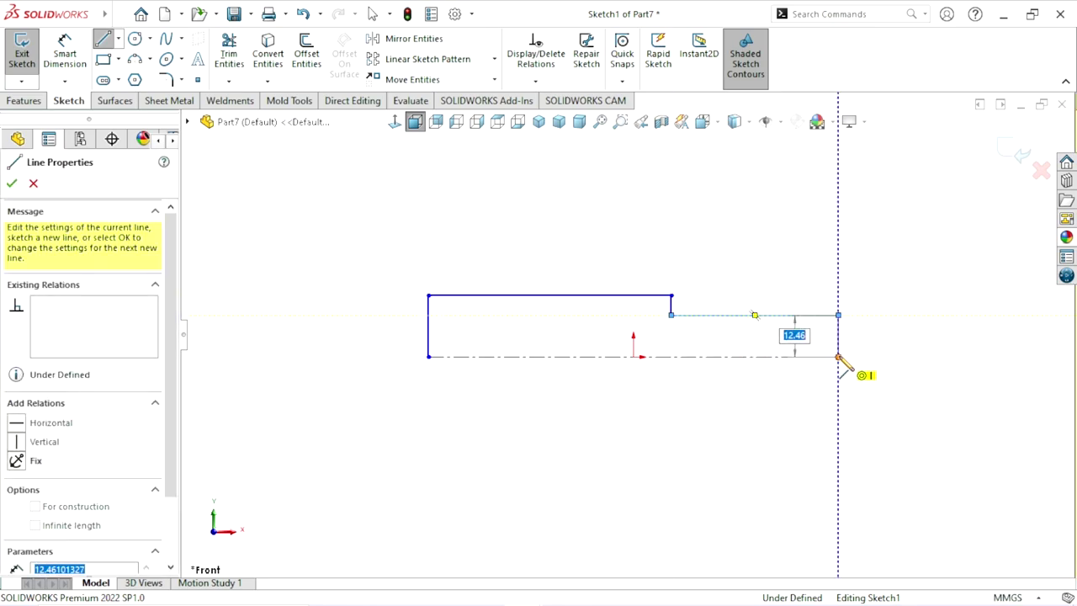
right_click(934, 362)
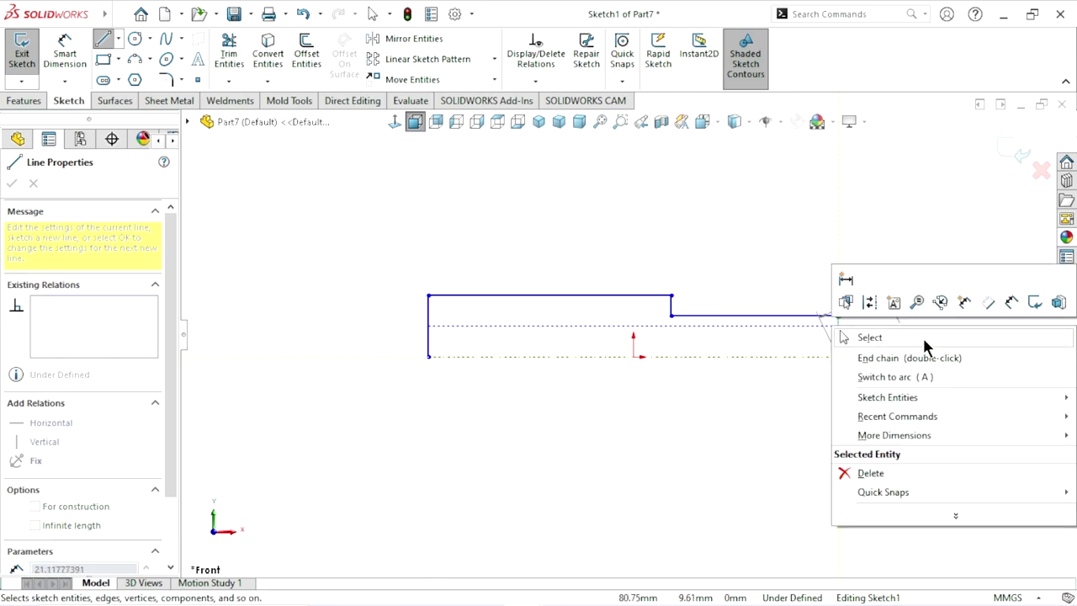
click(925, 339)
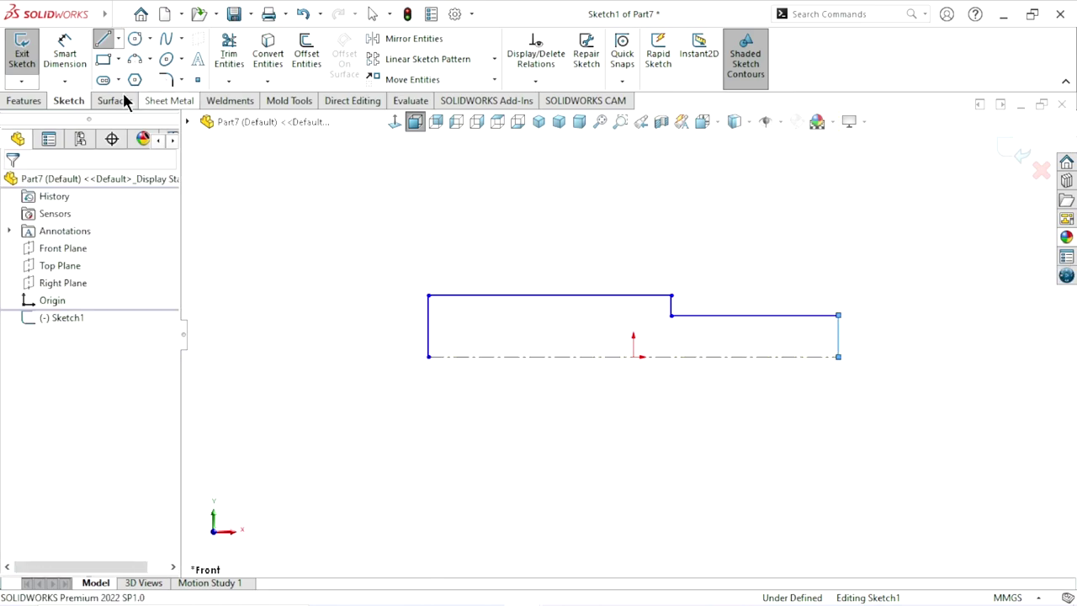
- Dimension the profile's top section lengths to 42 mm and 45 mm
click(545, 296)
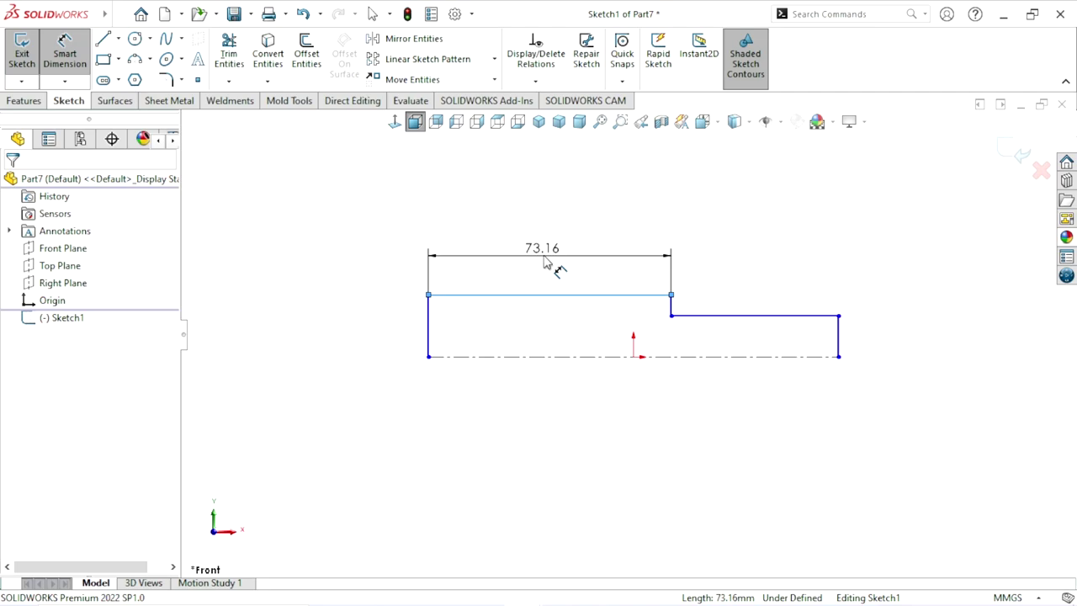
click(545, 263)
text(42)
key(Return)
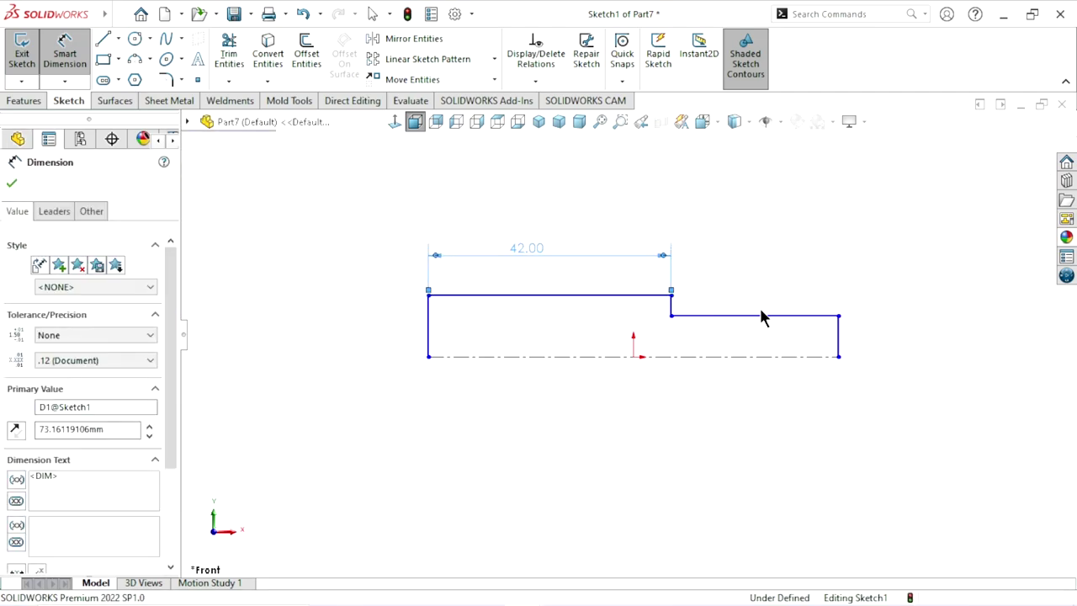
click(773, 316)
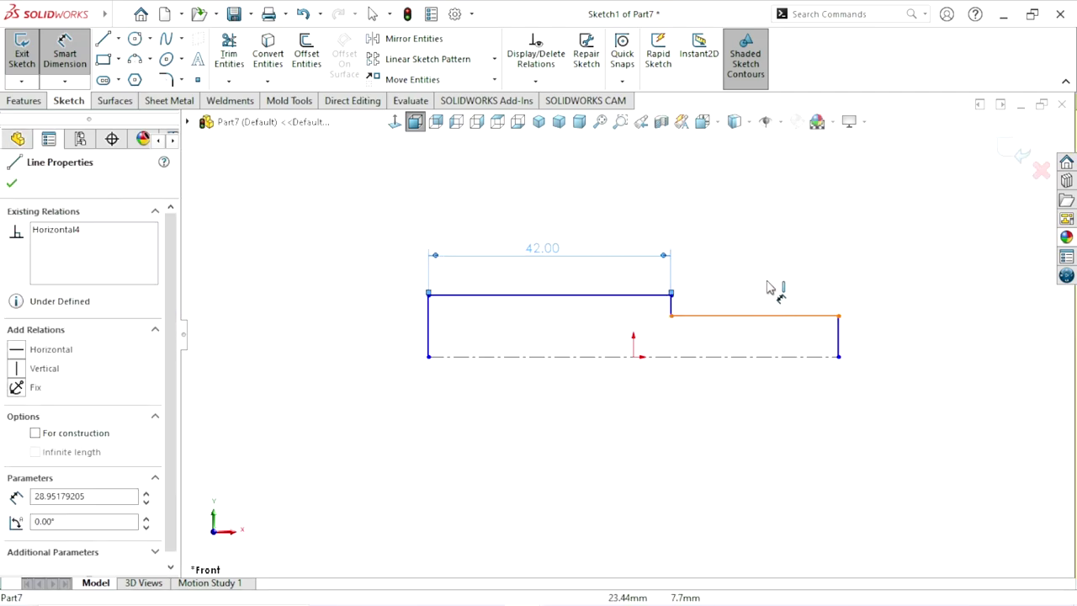
click(769, 282)
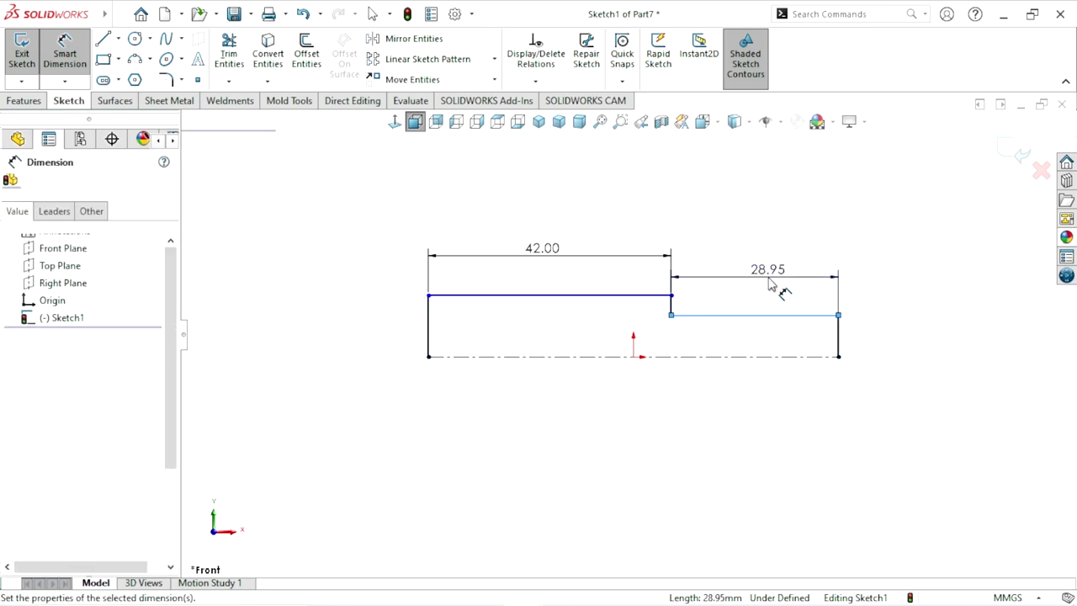
text(45)
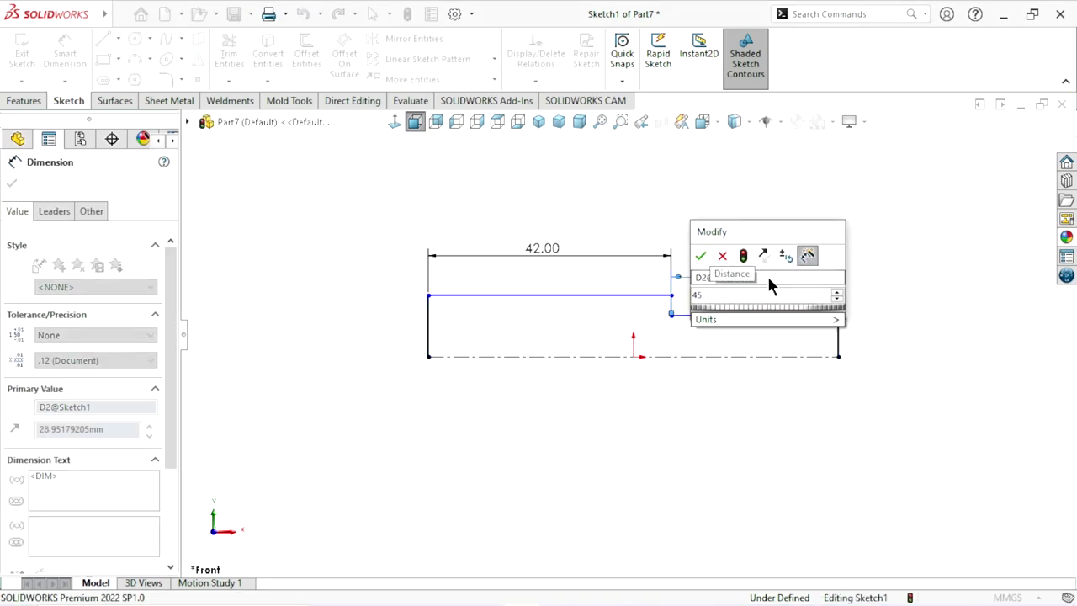
key(Return)
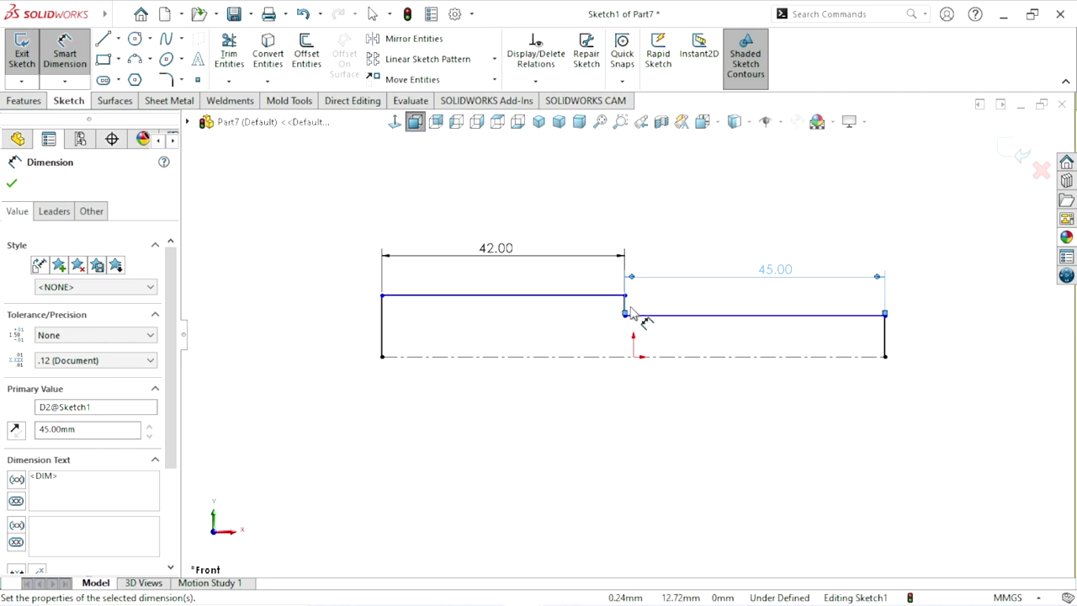
scroll(656, 337, up, 1)
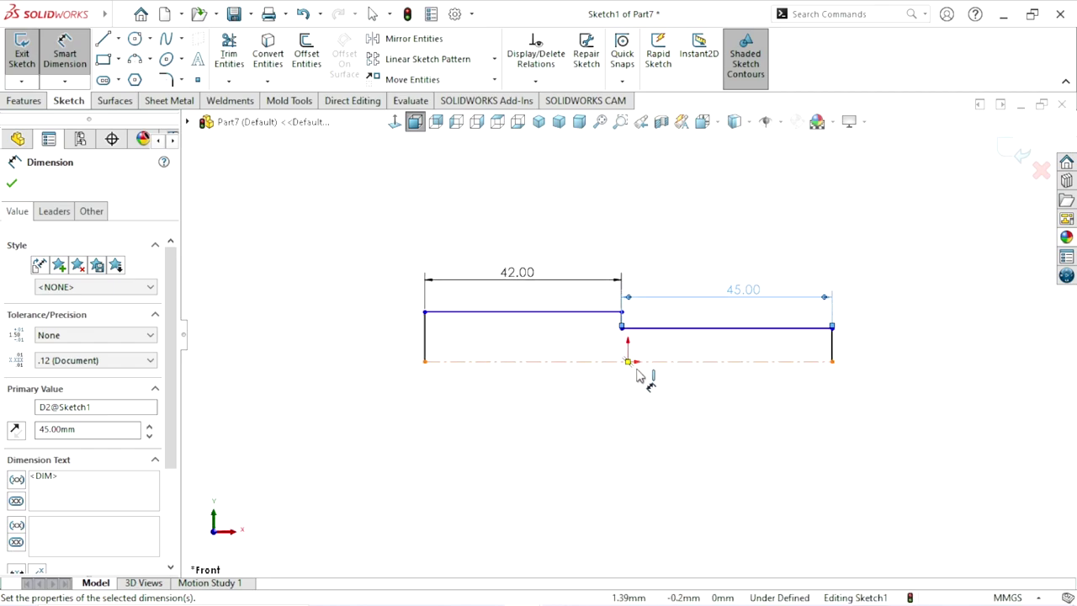
scroll(709, 348, down, 1)
scroll(690, 373, up, 1)
scroll(709, 370, down, 1)
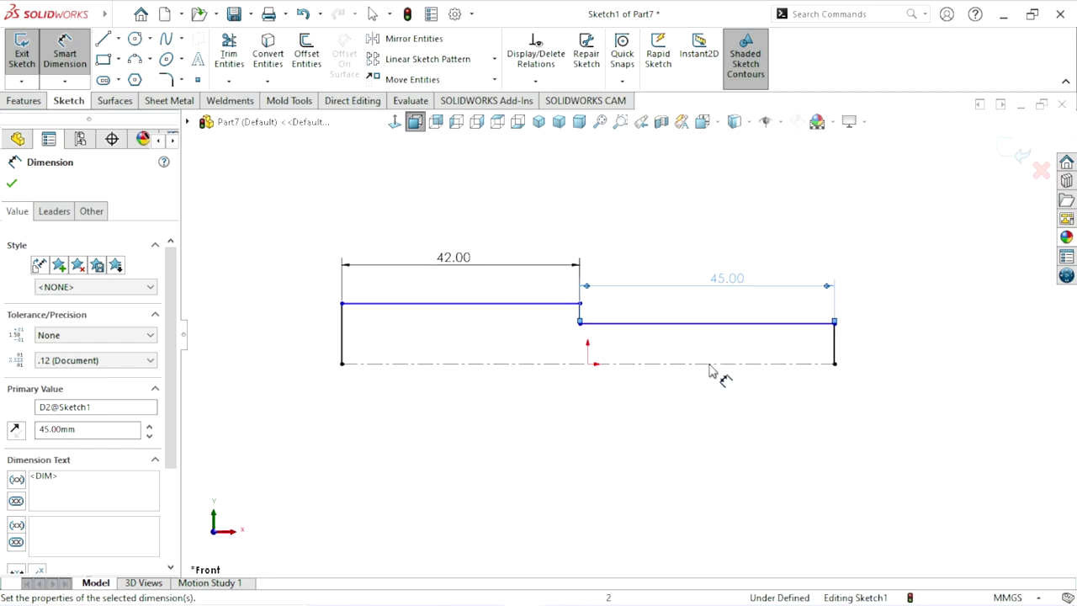
click(12, 183)
- Add 19 mm and 16 mm diameter dimensions measured against the centerline
click(10, 102)
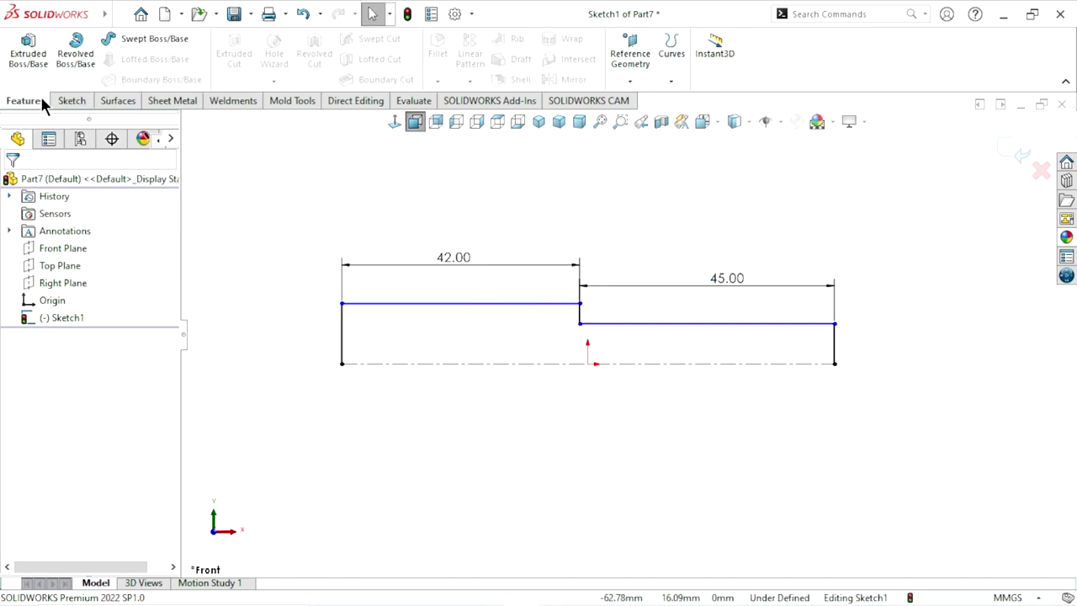
click(72, 101)
click(59, 52)
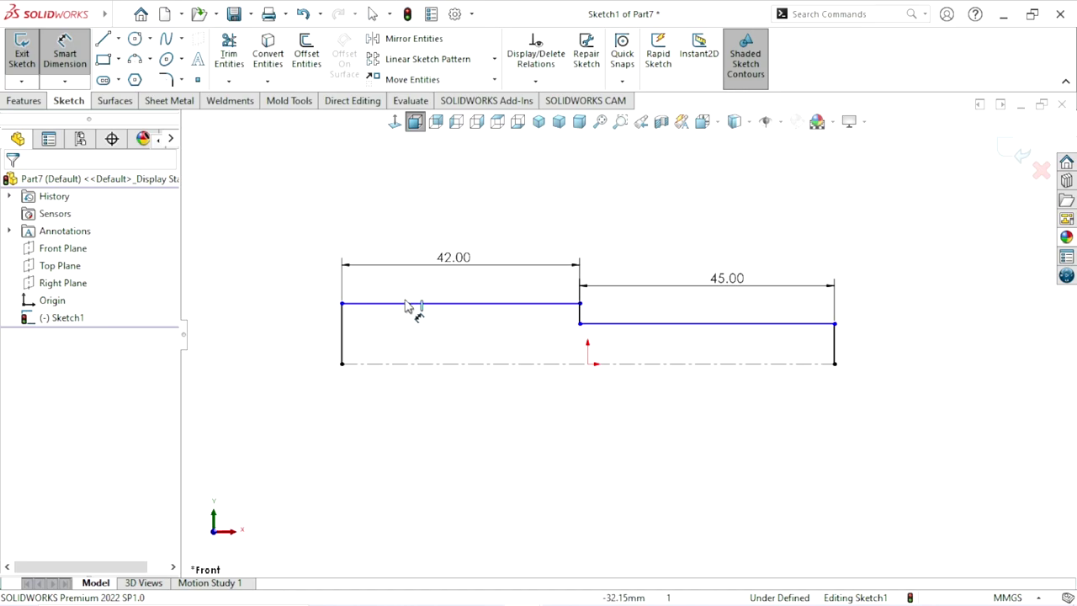
click(426, 368)
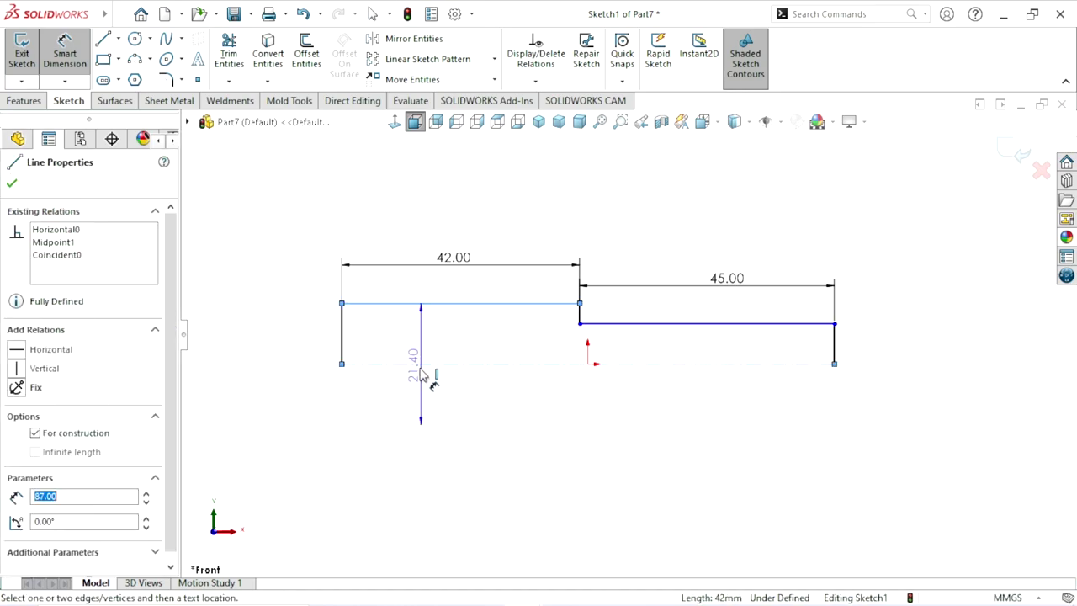
click(308, 387)
text(19)
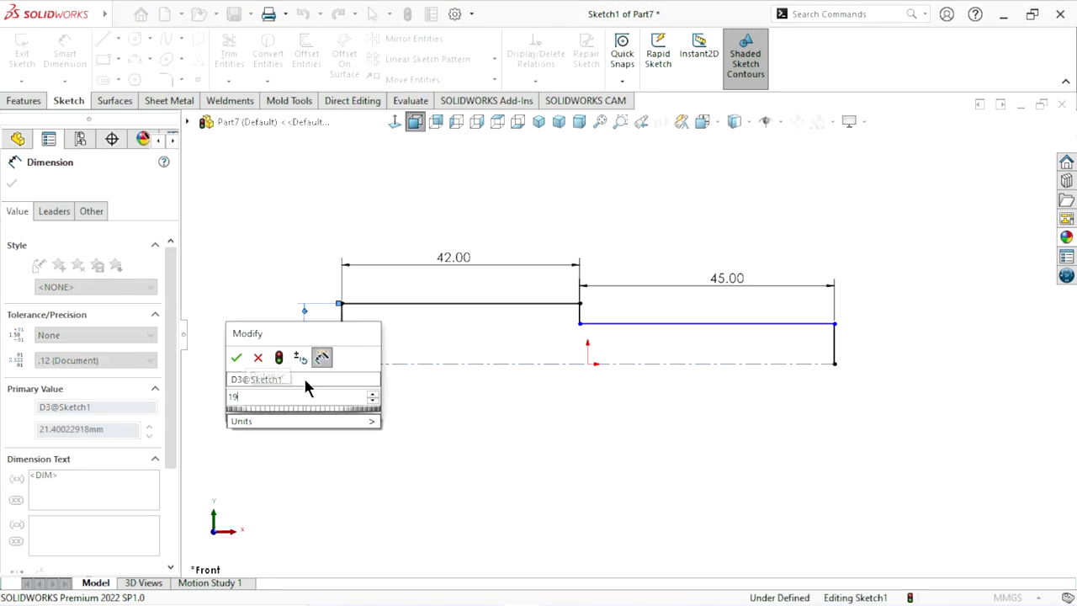
key(Return)
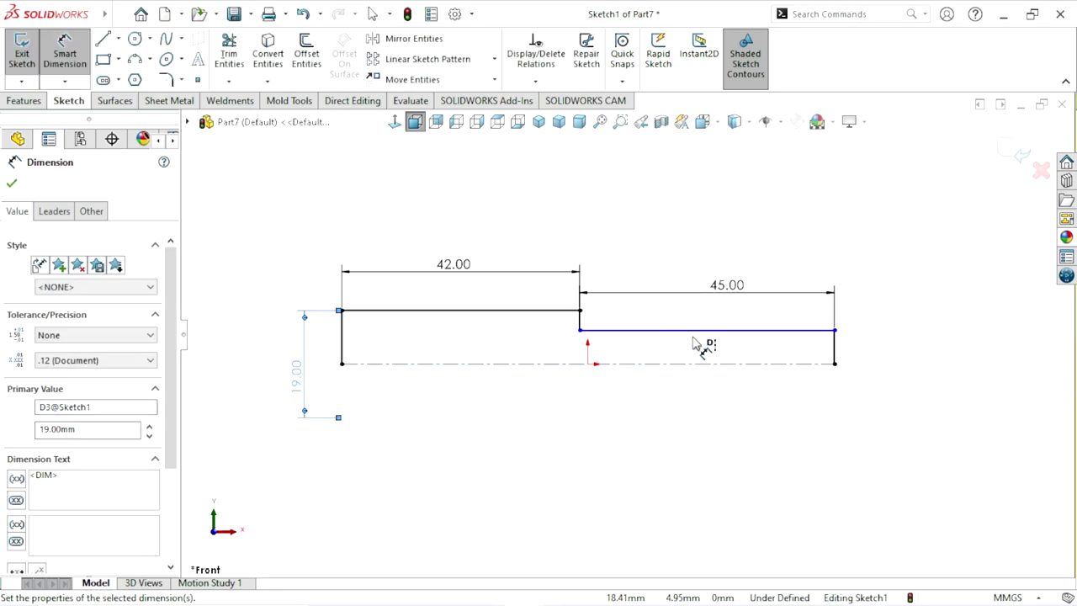
click(698, 337)
click(833, 363)
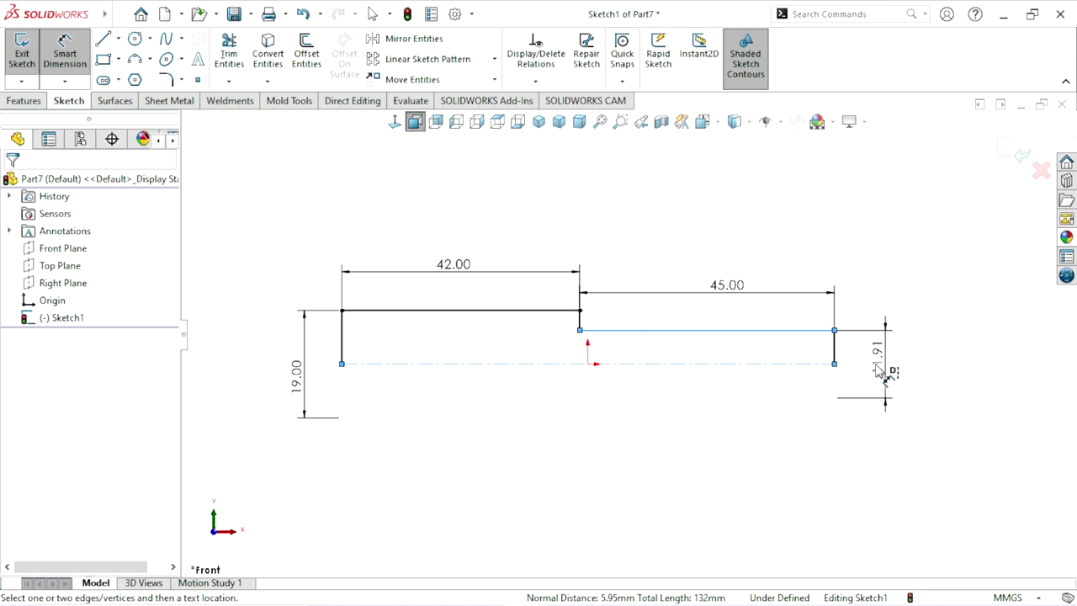
click(876, 370)
text(16)
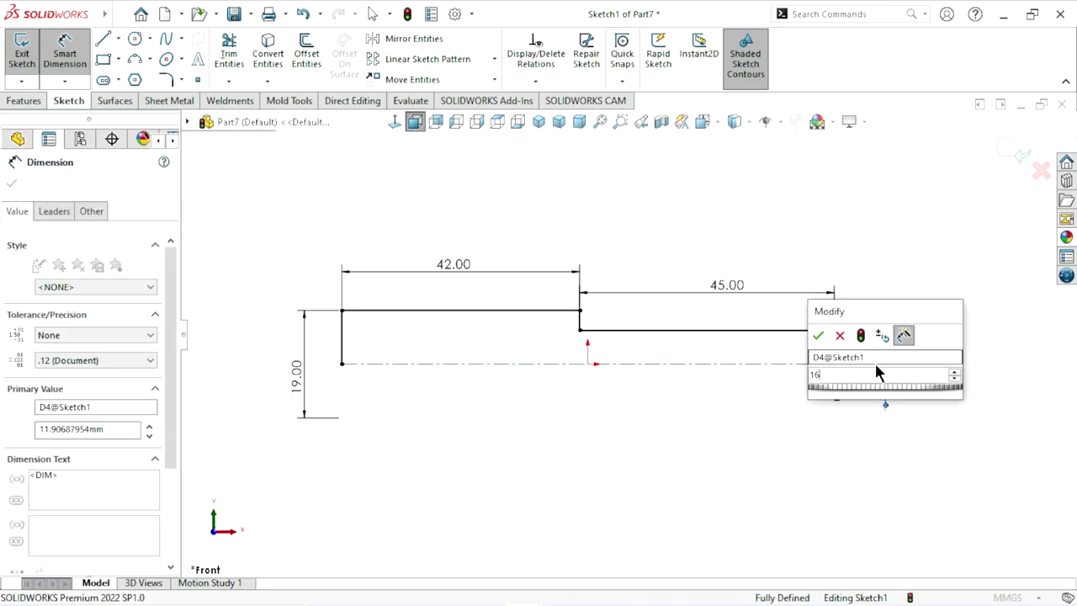
key(Return)
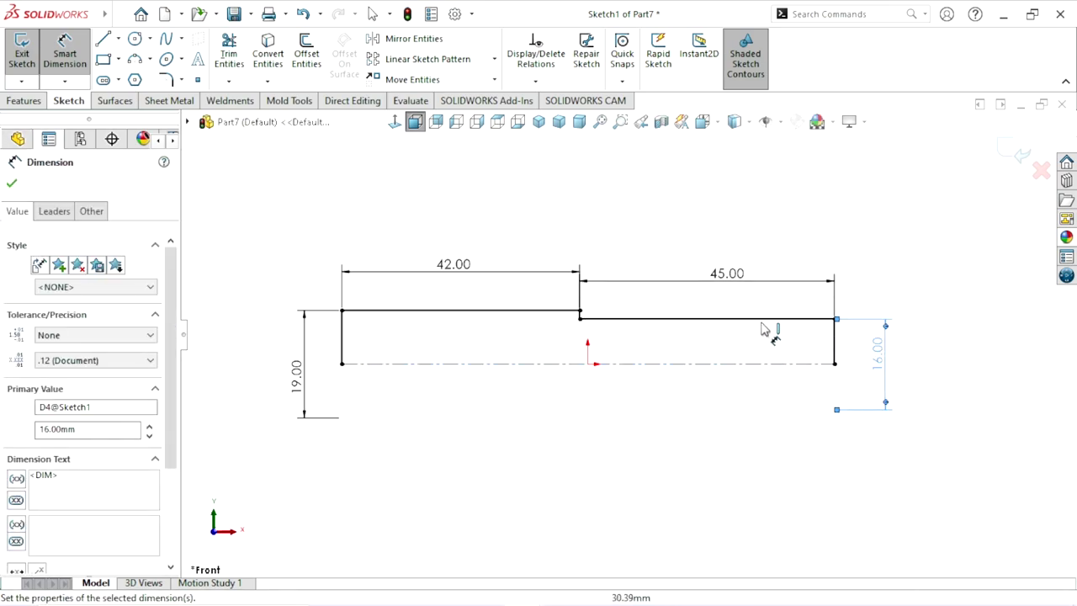
click(17, 189)
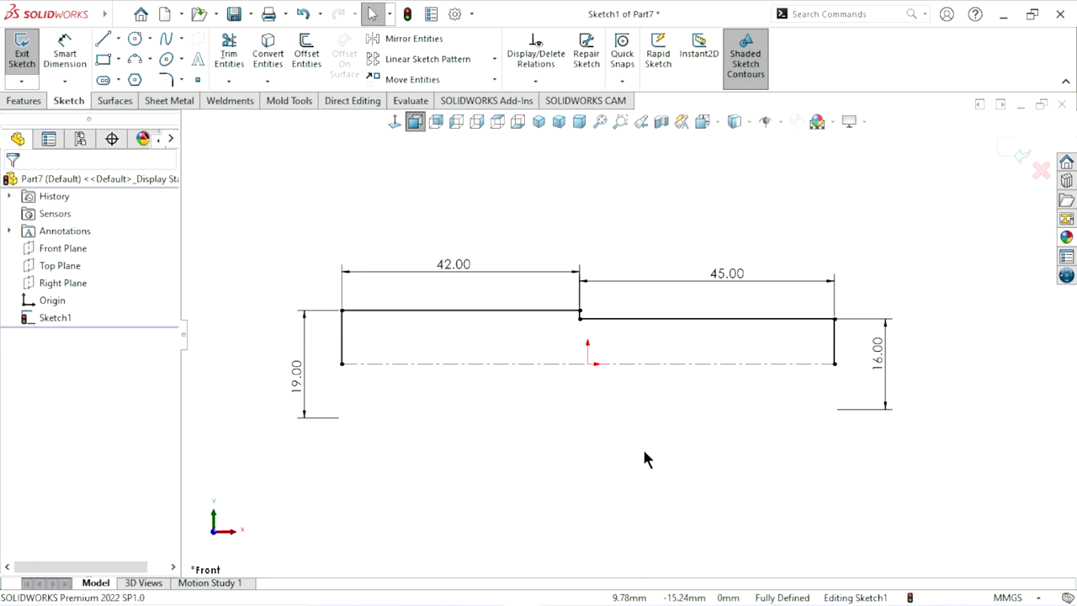
click(7, 101)
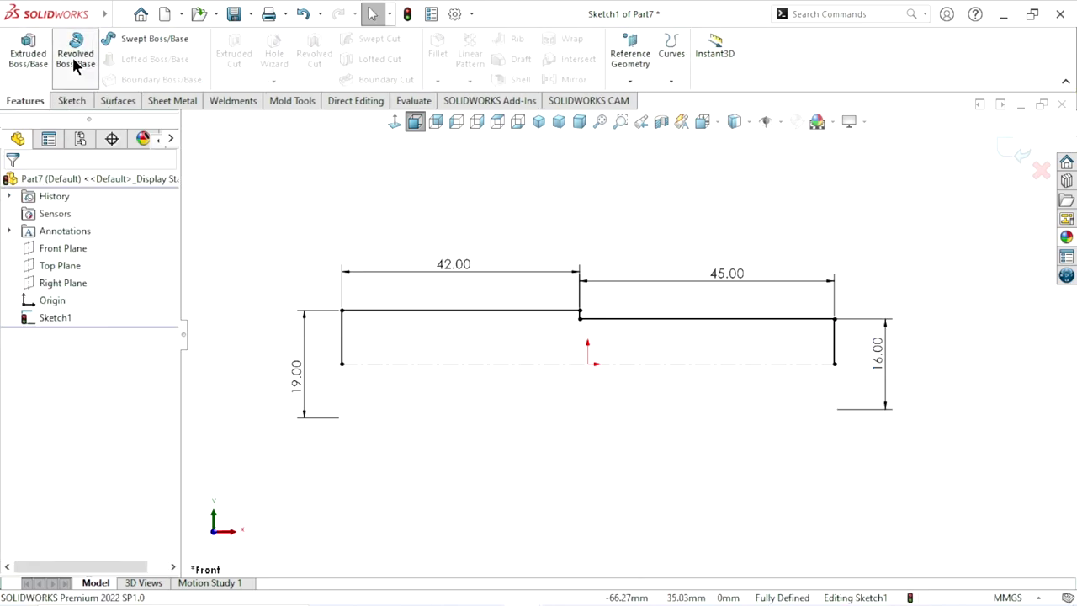
- Revolve Sketch1 a full 360° about Line1, letting the open sketch close automatically
click(74, 65)
click(560, 321)
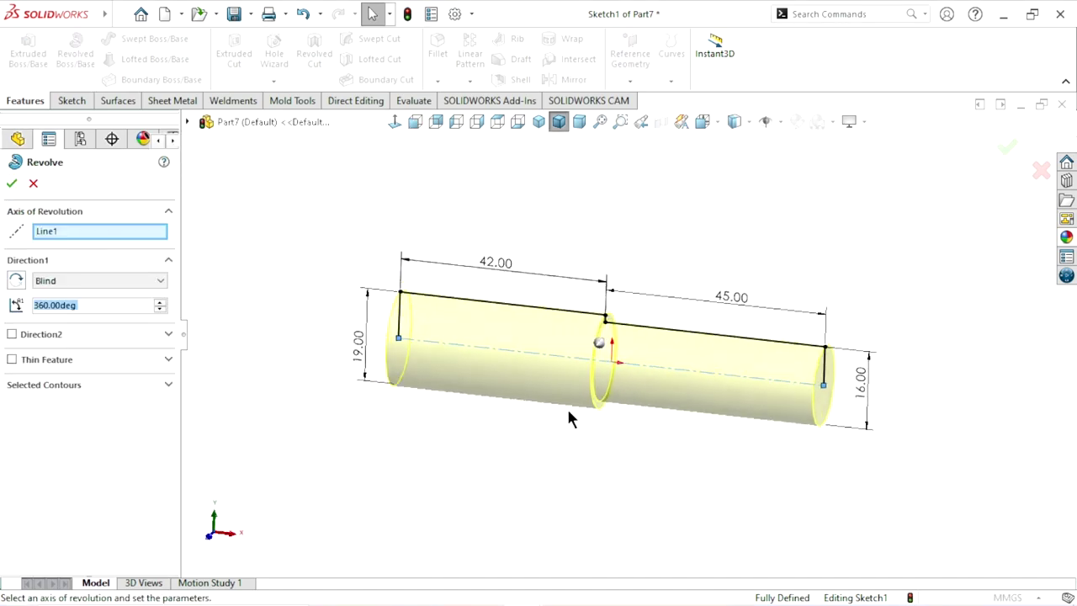
click(11, 183)
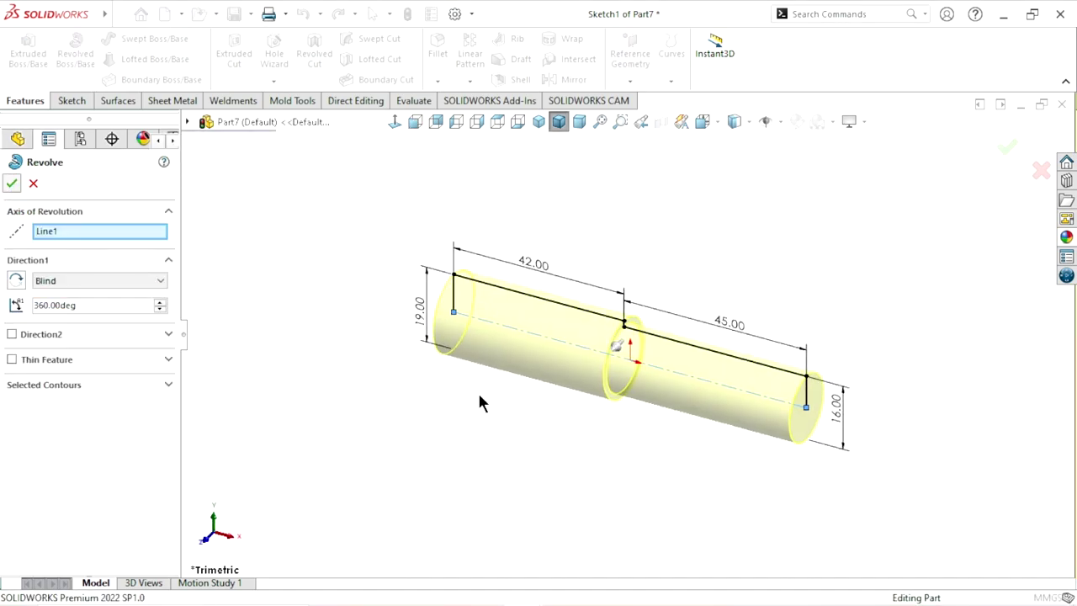
scroll(692, 356, down, 2)
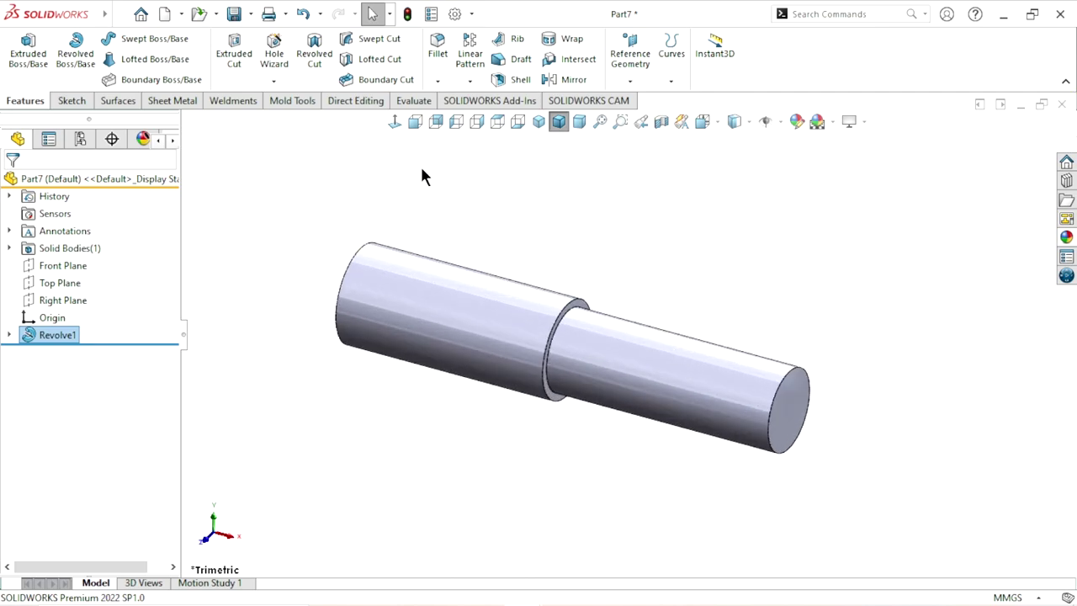
- Chamfer the shaft's free end face 1 mm at 45°
click(438, 81)
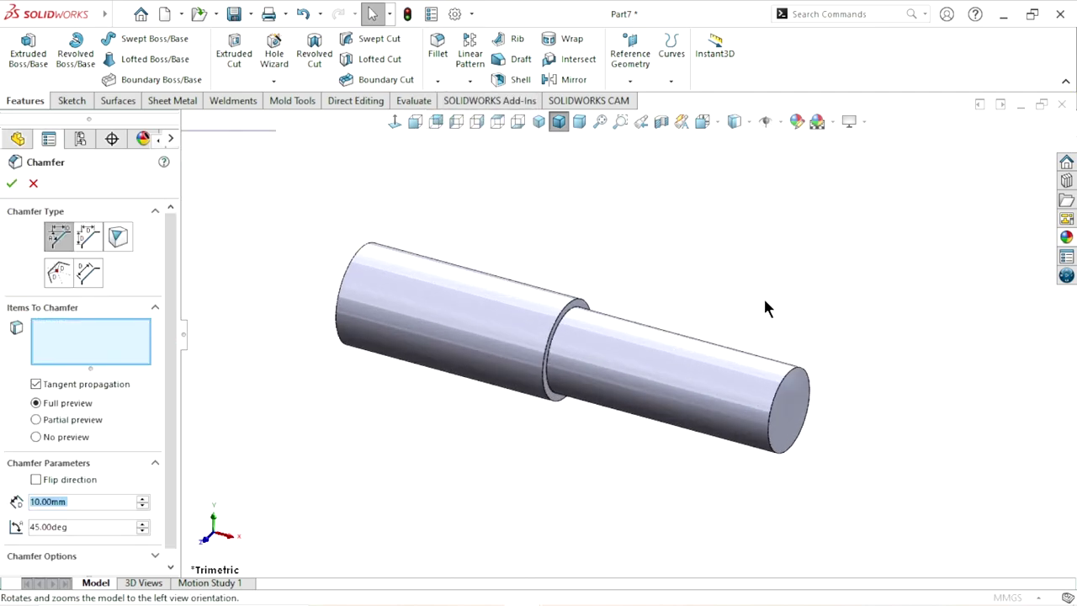
click(794, 407)
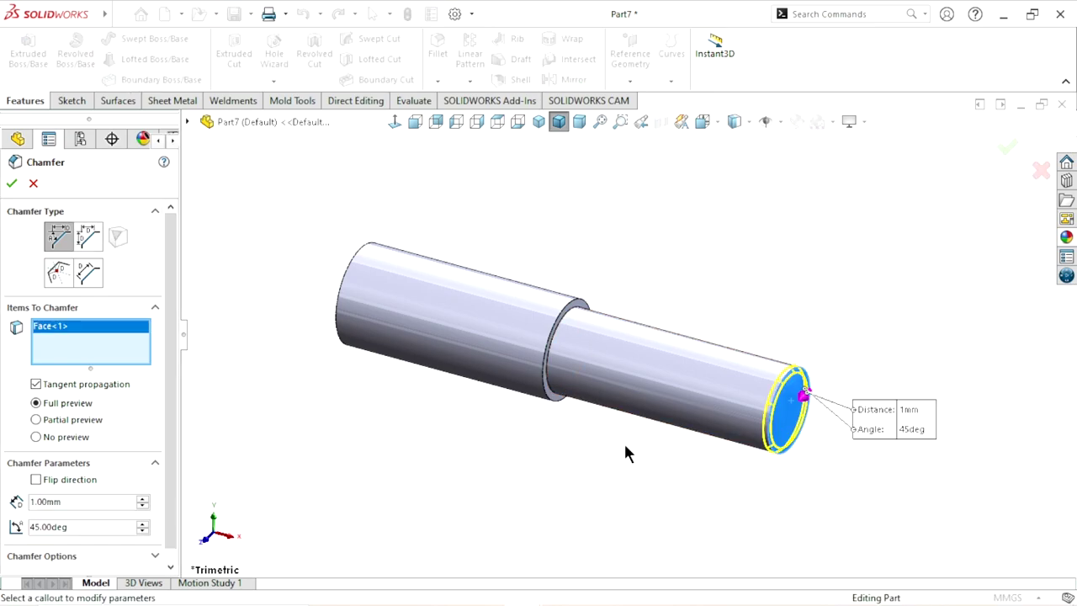
click(11, 182)
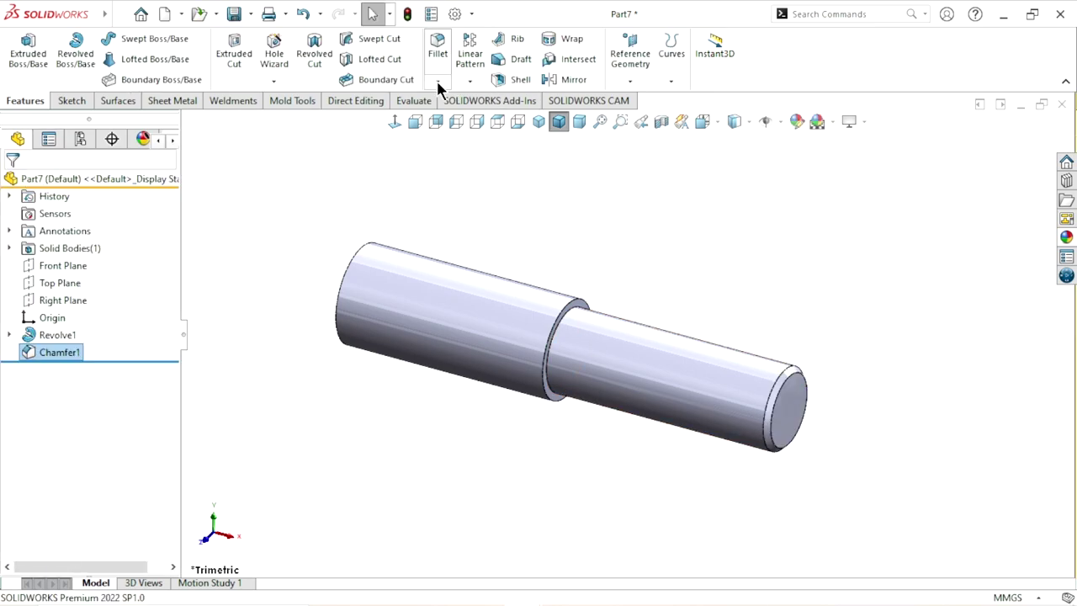
- Add a second 0.5 mm chamfer on the step edge between the two diameters
click(439, 81)
click(443, 120)
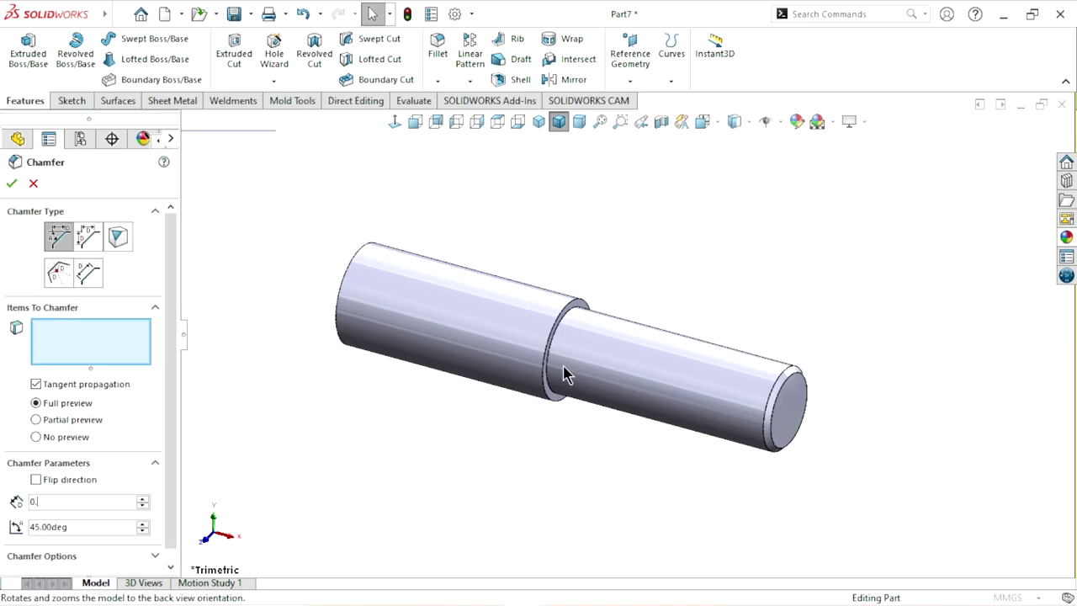
scroll(598, 353, down, 1)
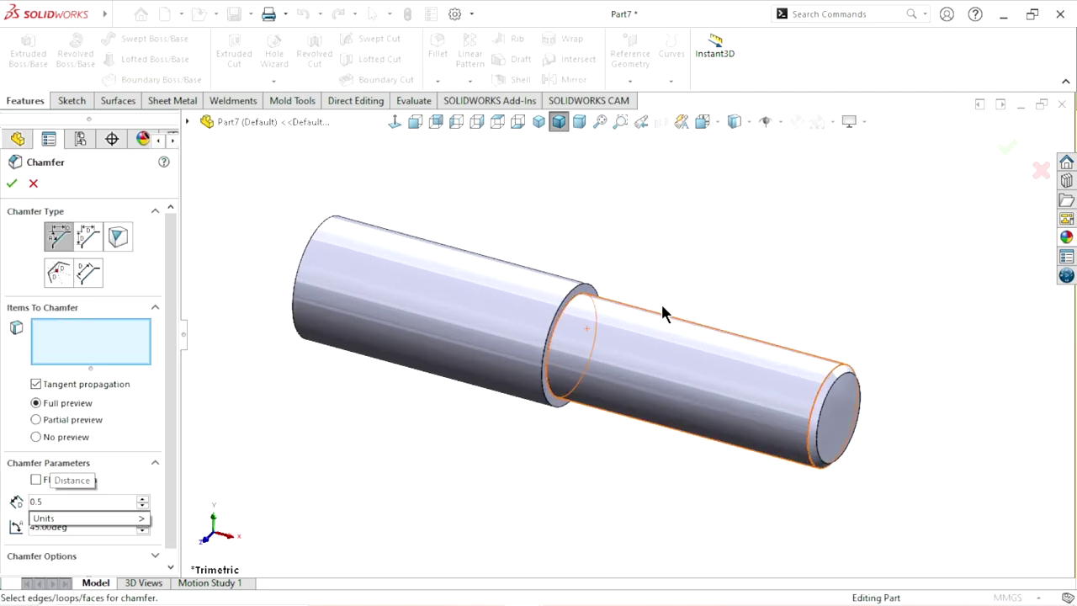
click(569, 300)
click(12, 183)
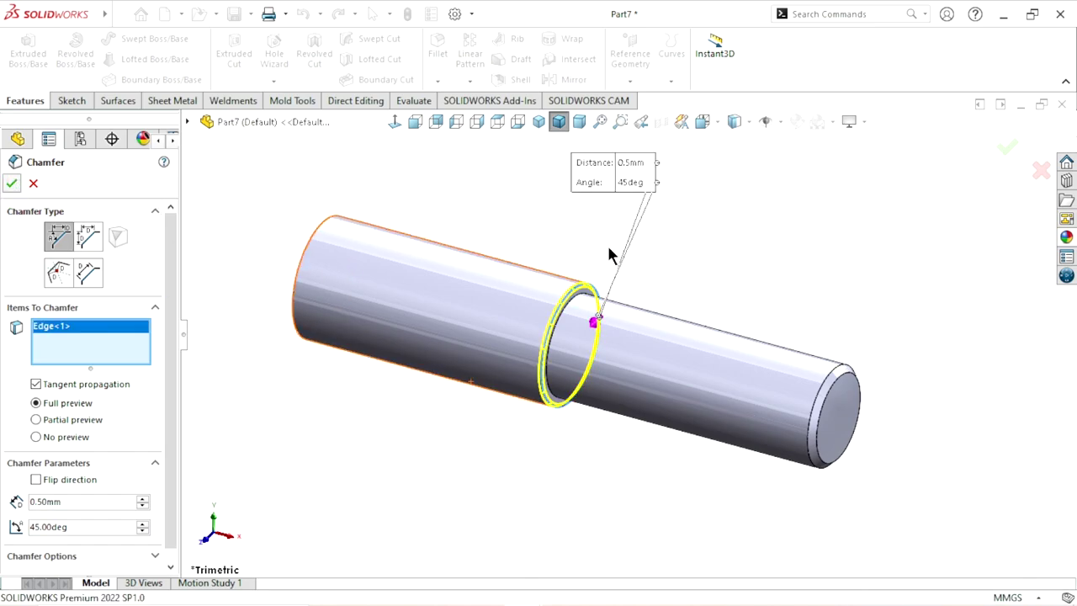
middle_drag(466, 327, 594, 404)
- Sketch a six-sided polygon centred on the origin of the large end face
click(580, 345)
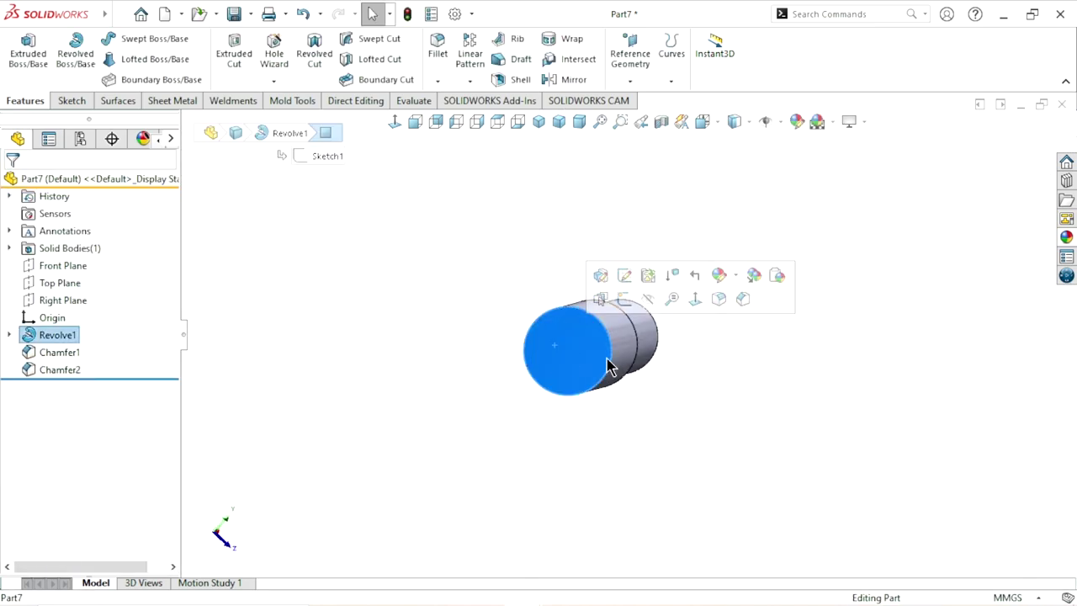
click(620, 297)
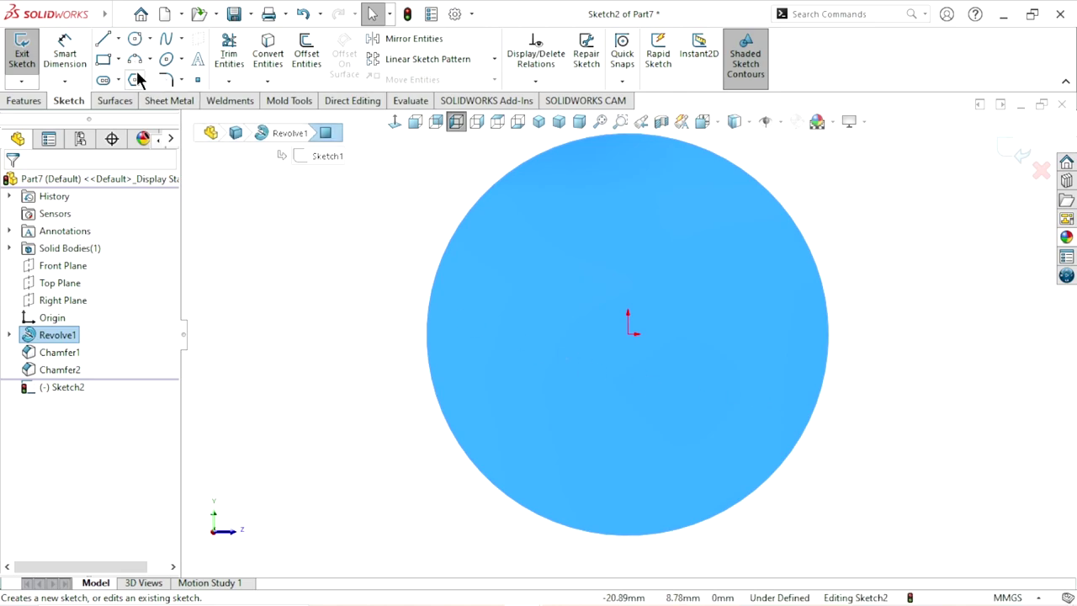
click(135, 79)
scroll(653, 291, down, 1)
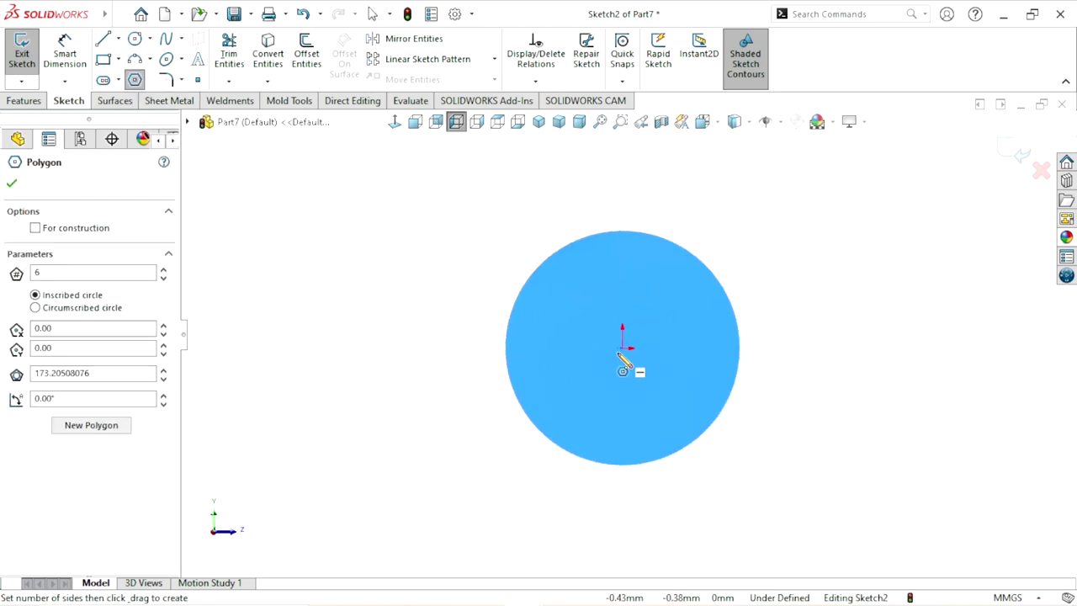
click(623, 347)
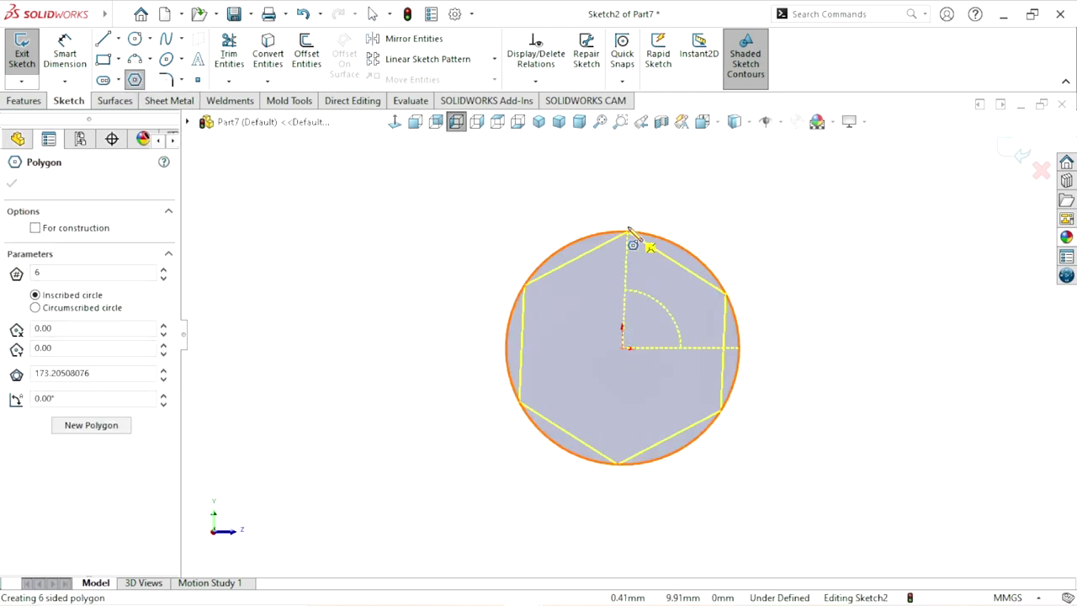
click(623, 184)
right_click(806, 242)
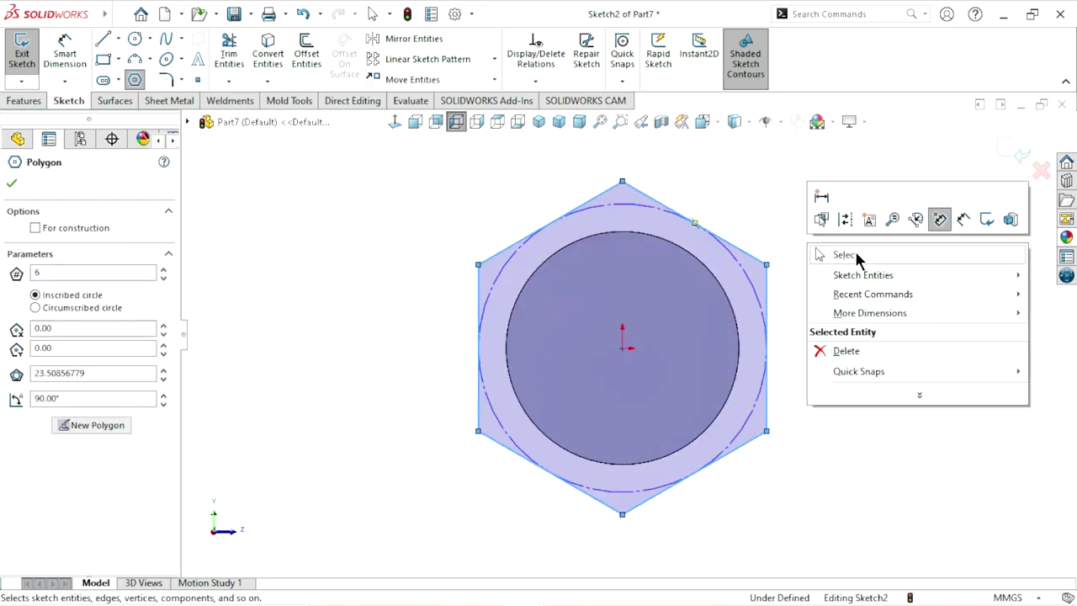
click(854, 250)
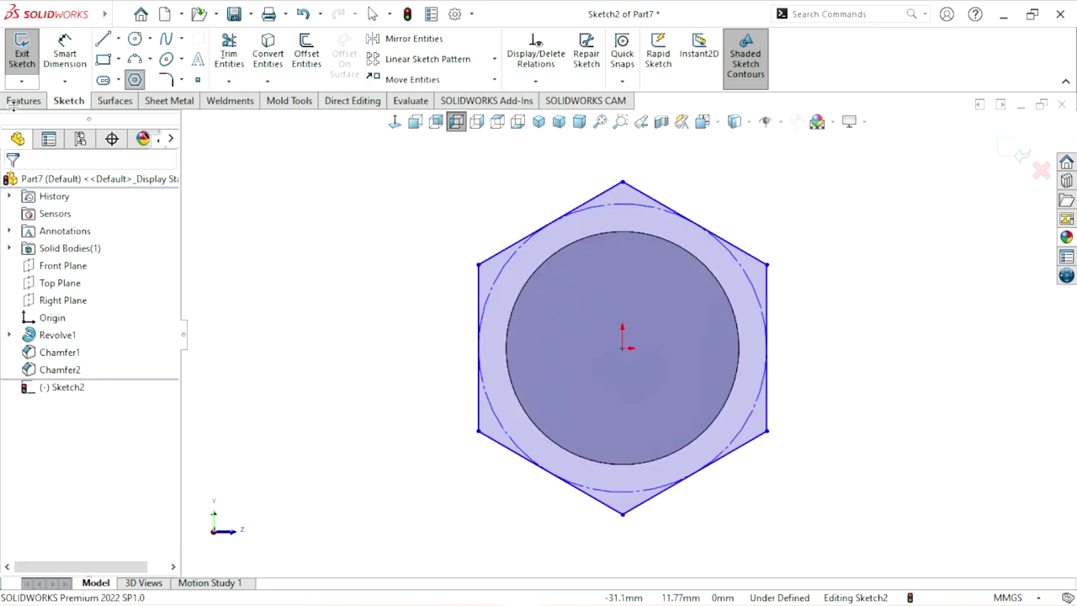
- Dimension the hexagon's opposite flats to 21 mm across
click(481, 301)
click(768, 301)
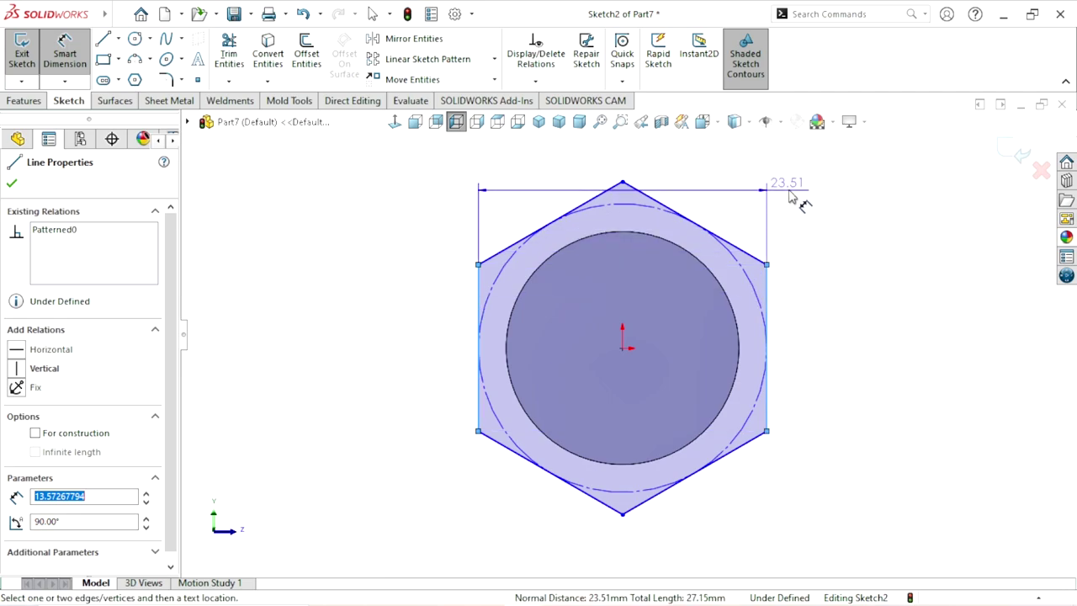
click(791, 197)
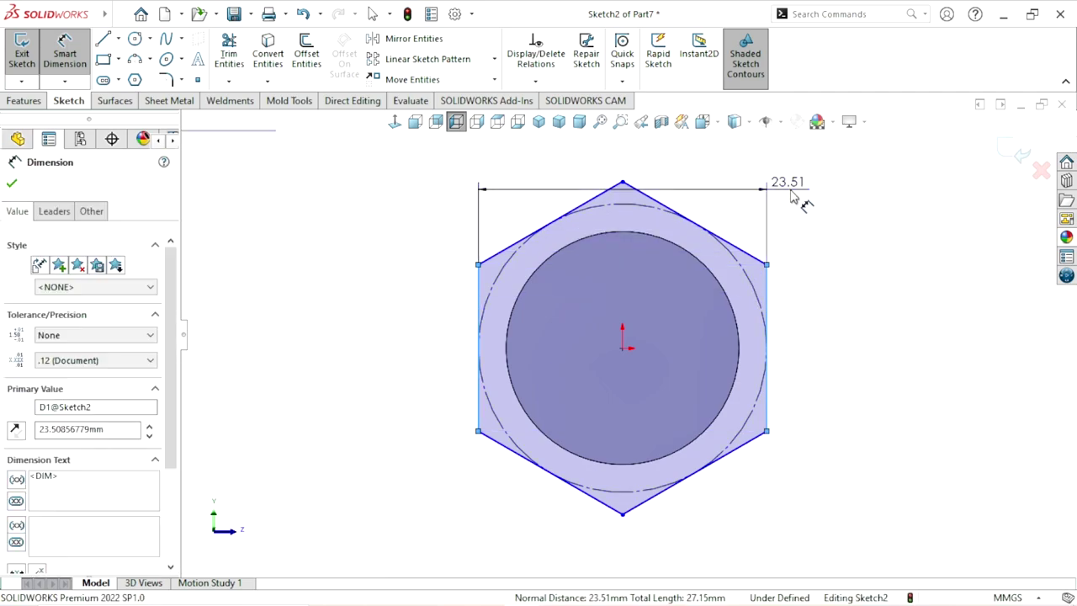
text(18)
key(Return)
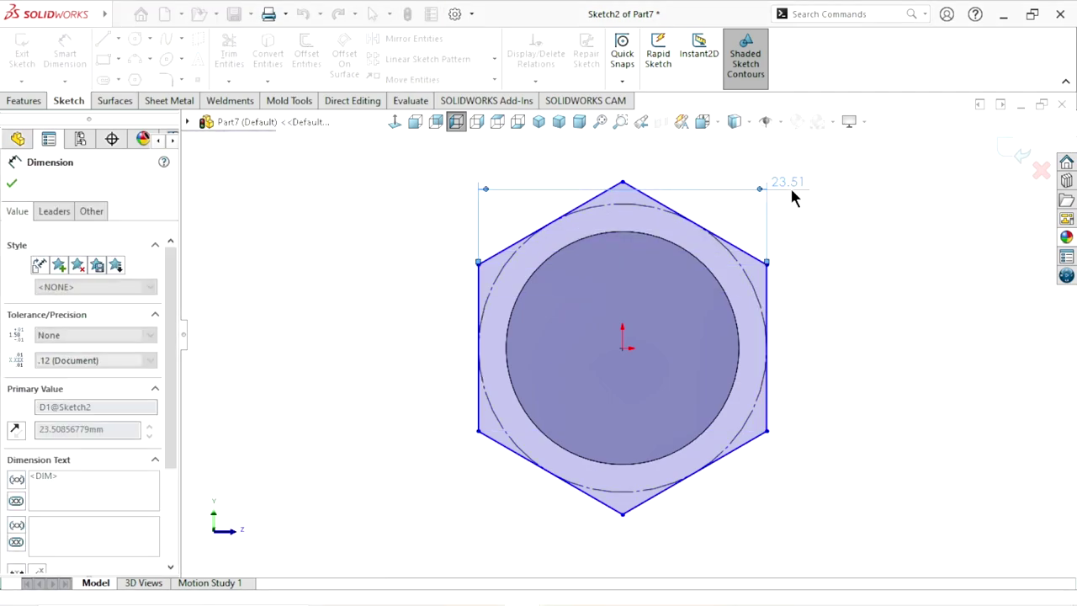
click(12, 183)
click(25, 101)
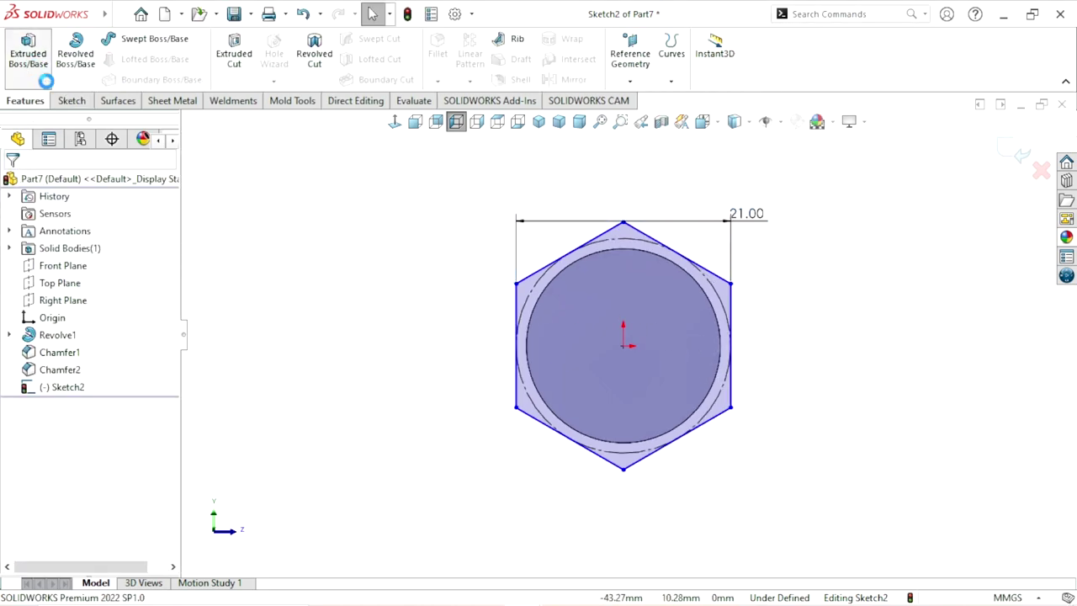
- Extrude the hexagon 7 mm blind, reversed toward the shaft, forming the hex head
key(ctrl+7)
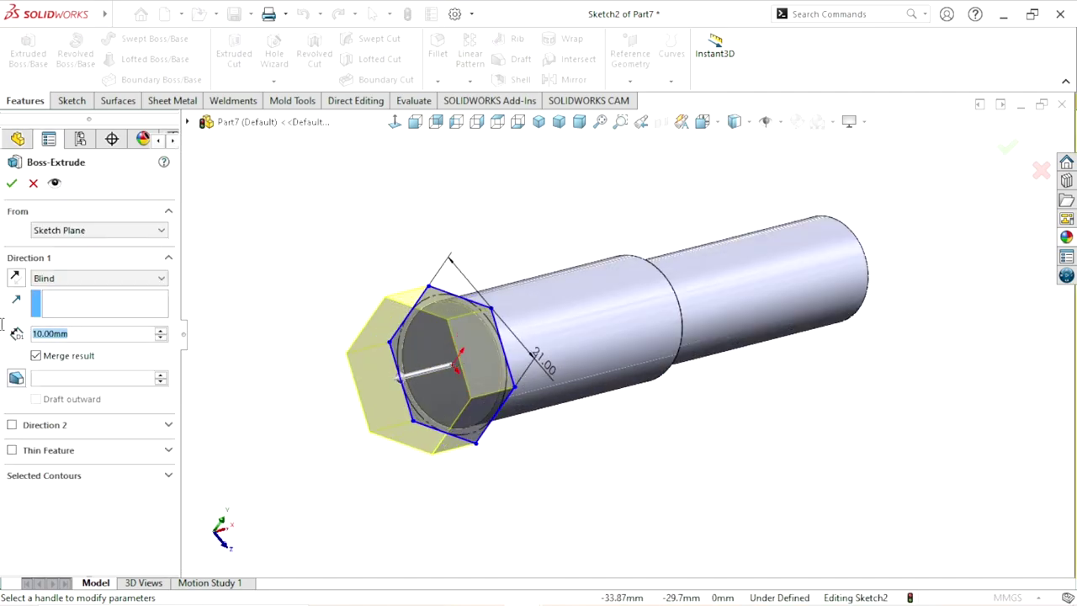
text(7)
key(Return)
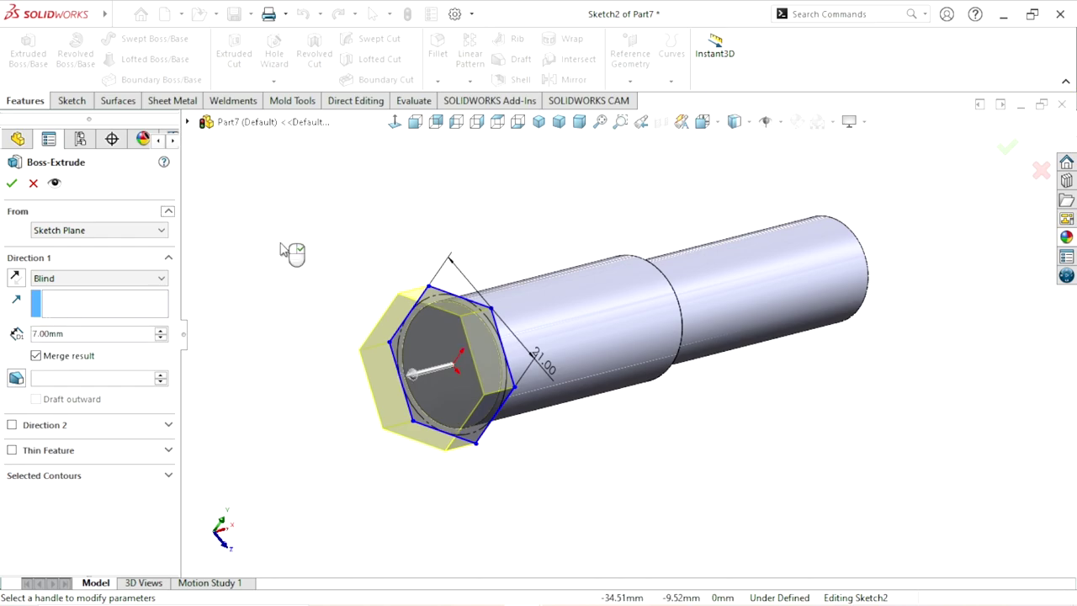
click(15, 278)
click(12, 184)
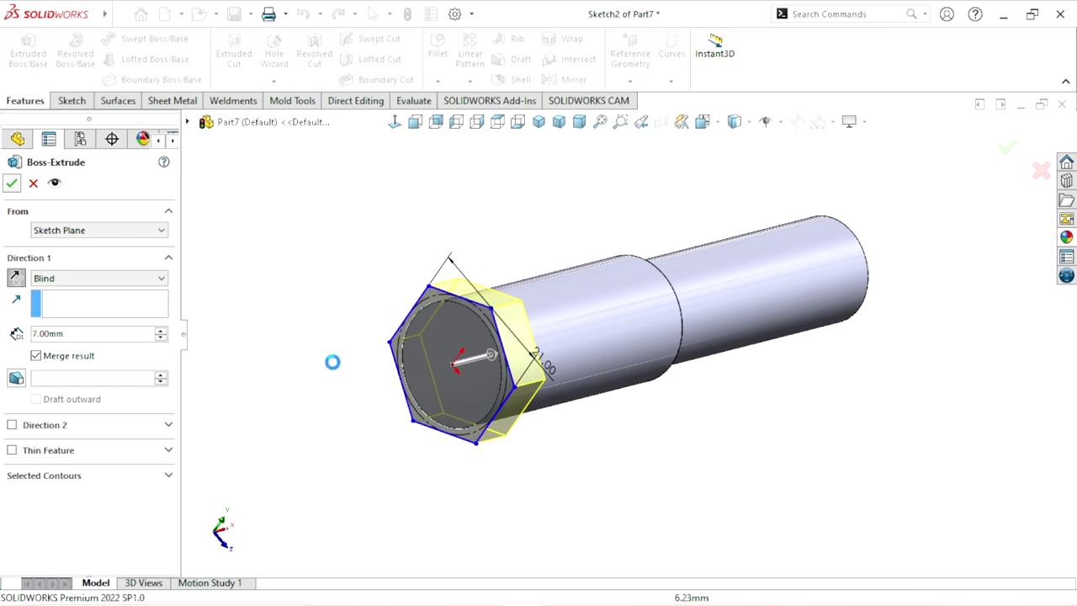
mouse_move(721, 447)
middle_down()
mouse_move(655, 503)
mouse_move(684, 512)
middle_up()
scroll(684, 511, up, 2)
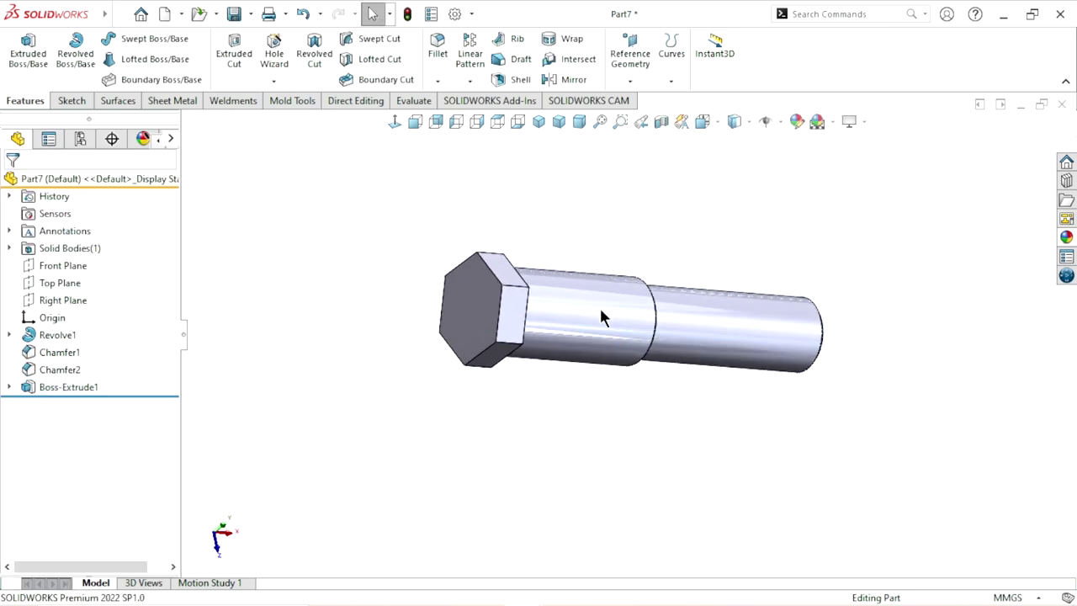
scroll(599, 301, down, 3)
- Sketch a circle on the hex head's outer face, centred on the origin, touching the flats
click(360, 278)
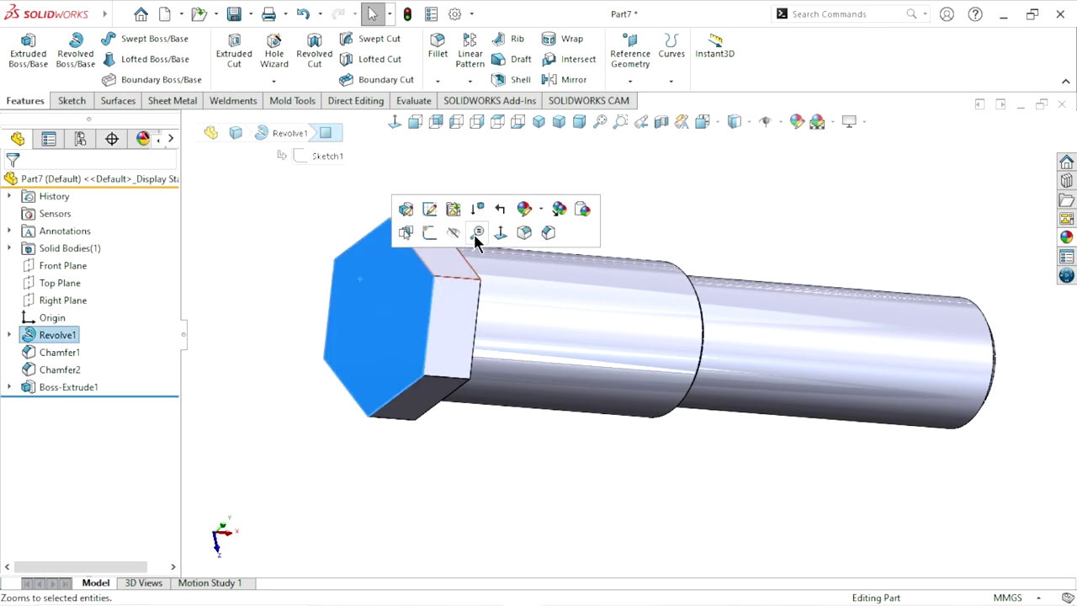
click(419, 229)
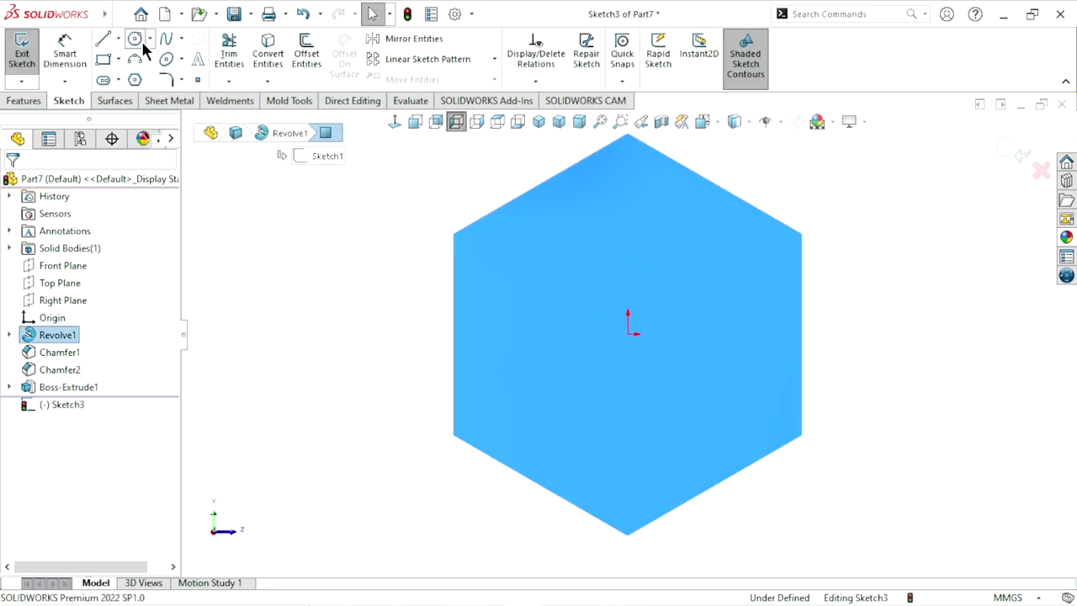
click(141, 40)
click(629, 333)
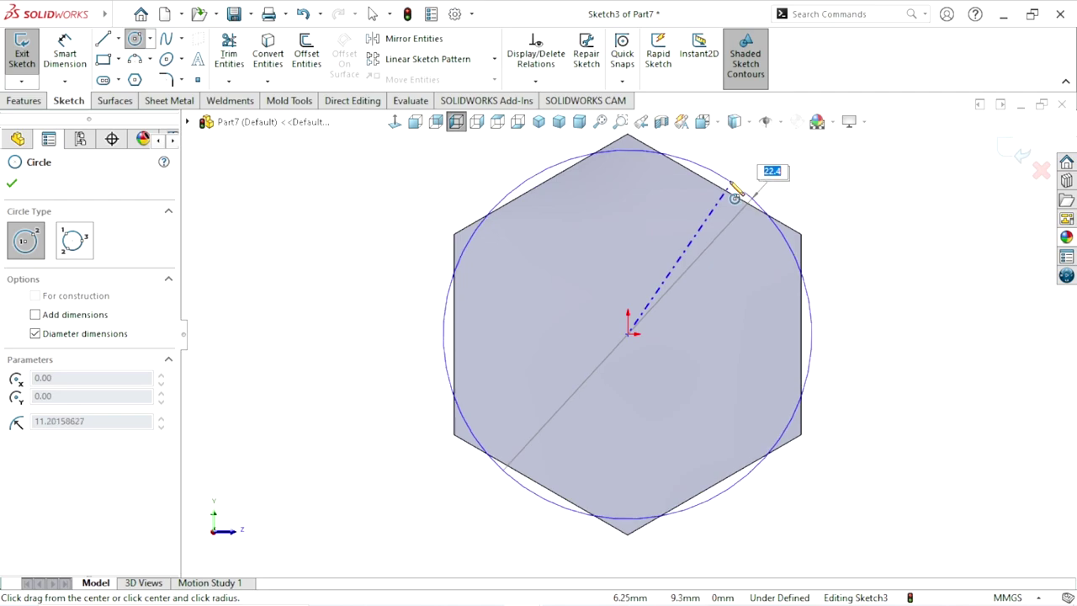
click(723, 202)
right_click(901, 272)
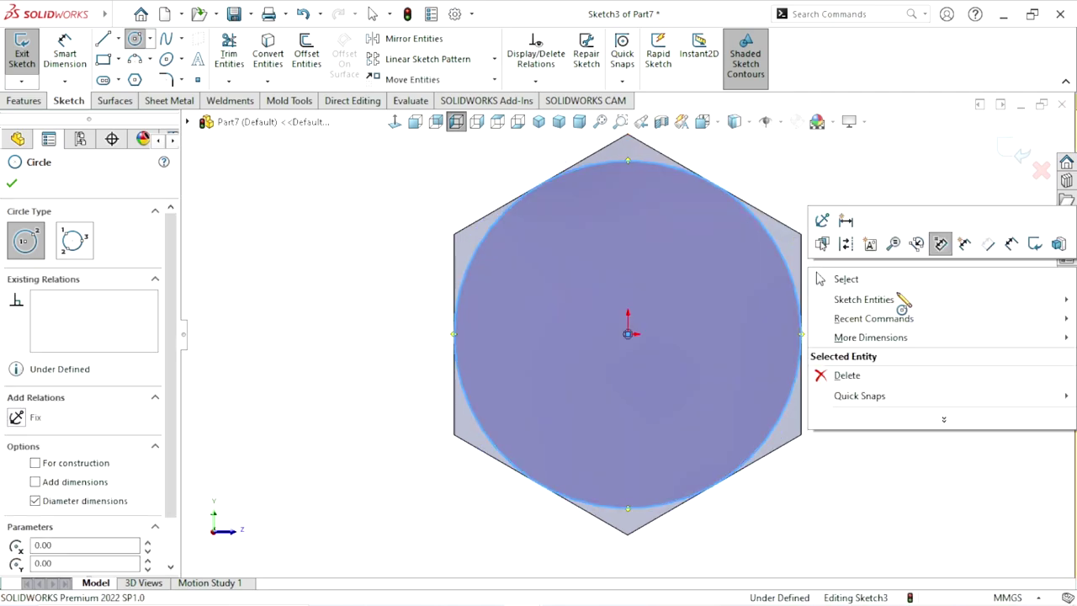
click(846, 278)
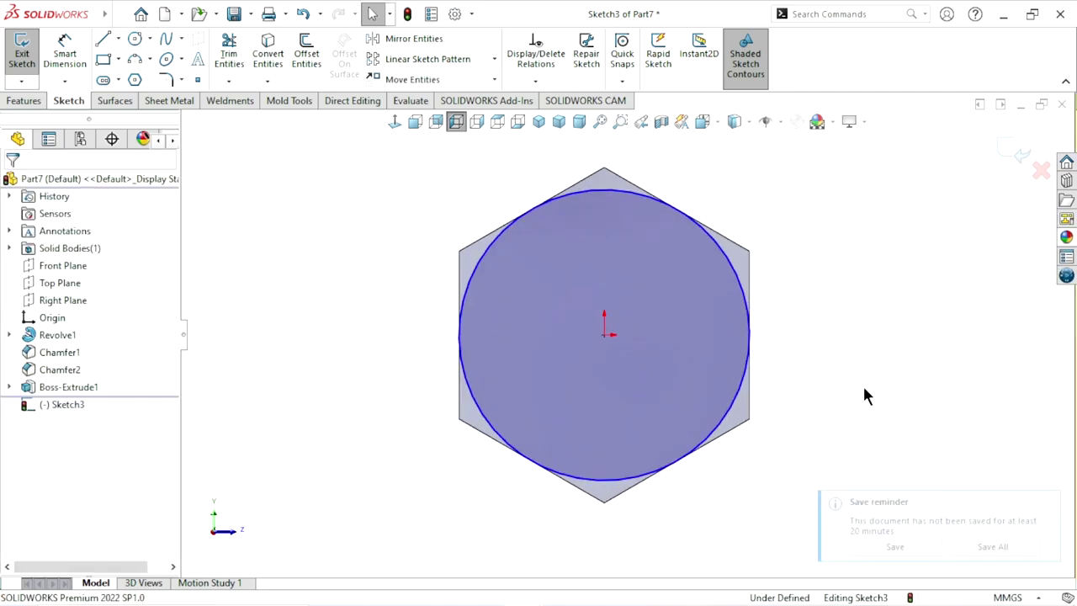
- Cut outside the circle with a 45° draft and increased depth to chamfer the head
click(17, 100)
click(236, 54)
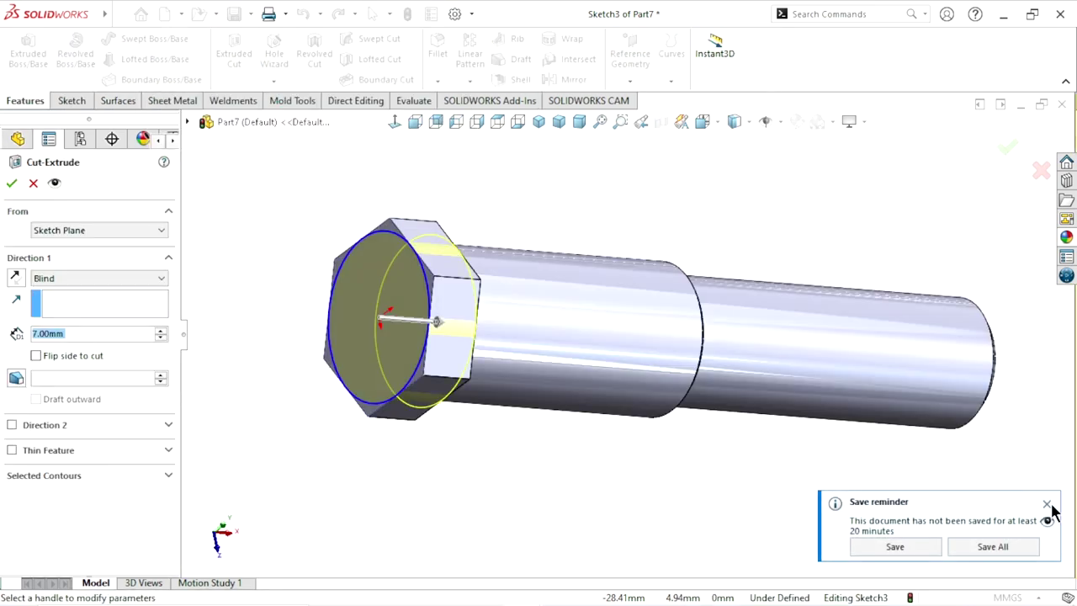
click(1047, 505)
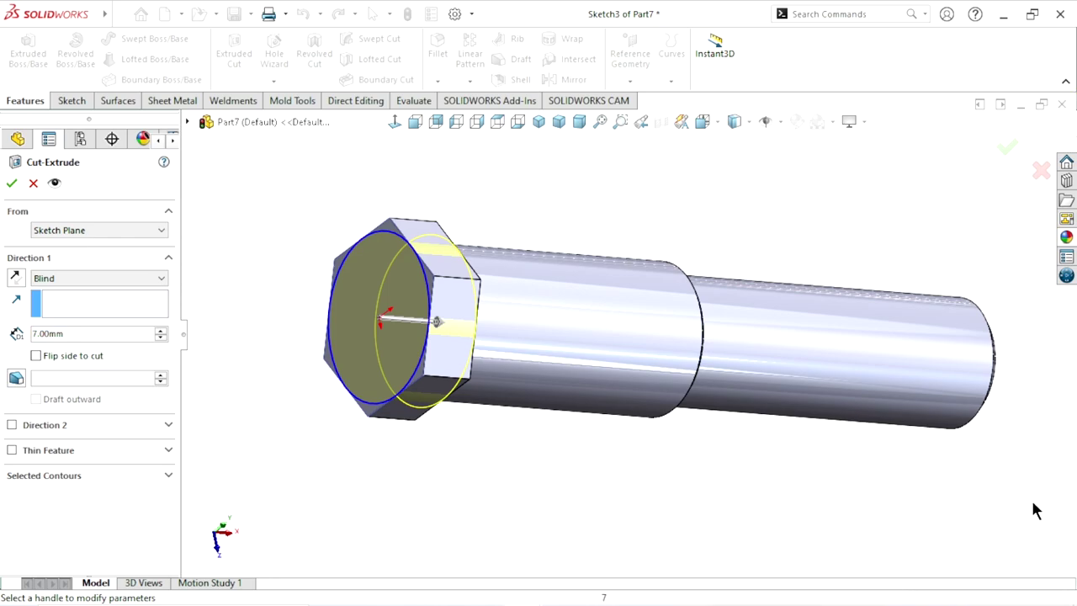
click(18, 381)
text(45)
click(81, 379)
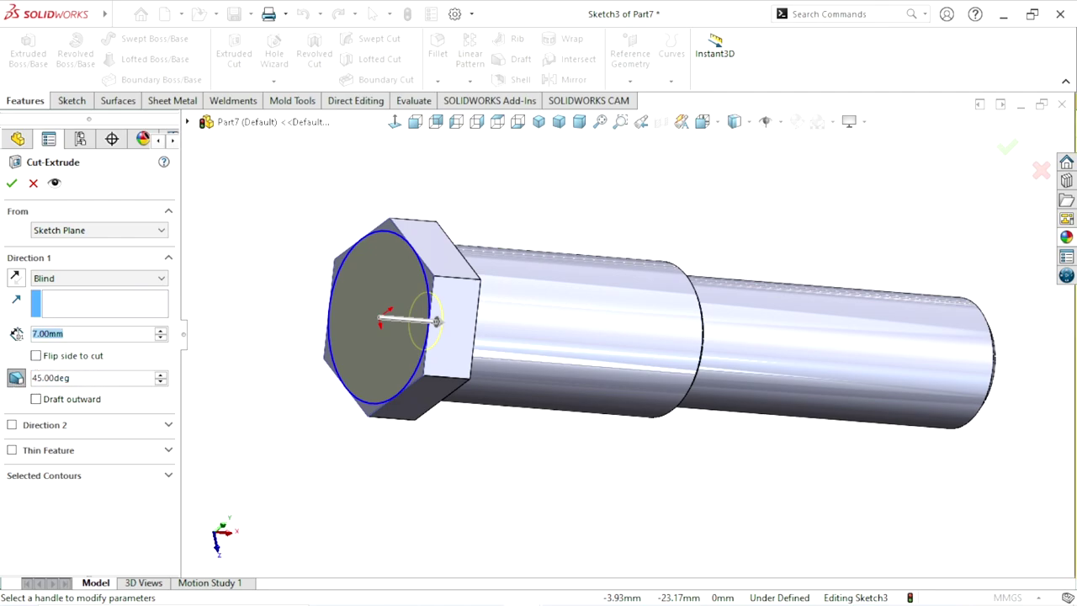
click(35, 355)
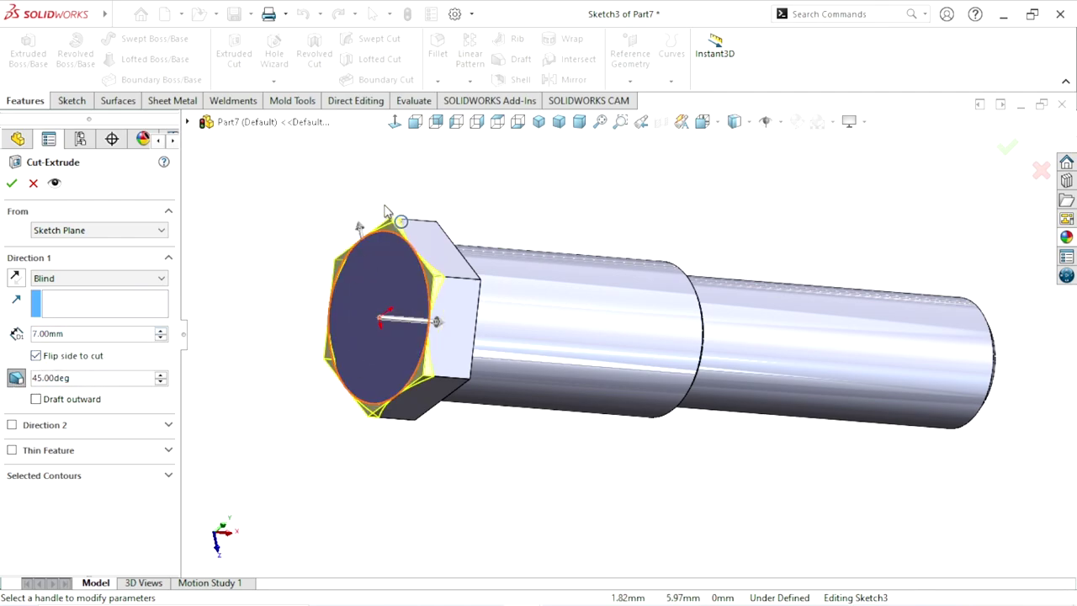
click(159, 331)
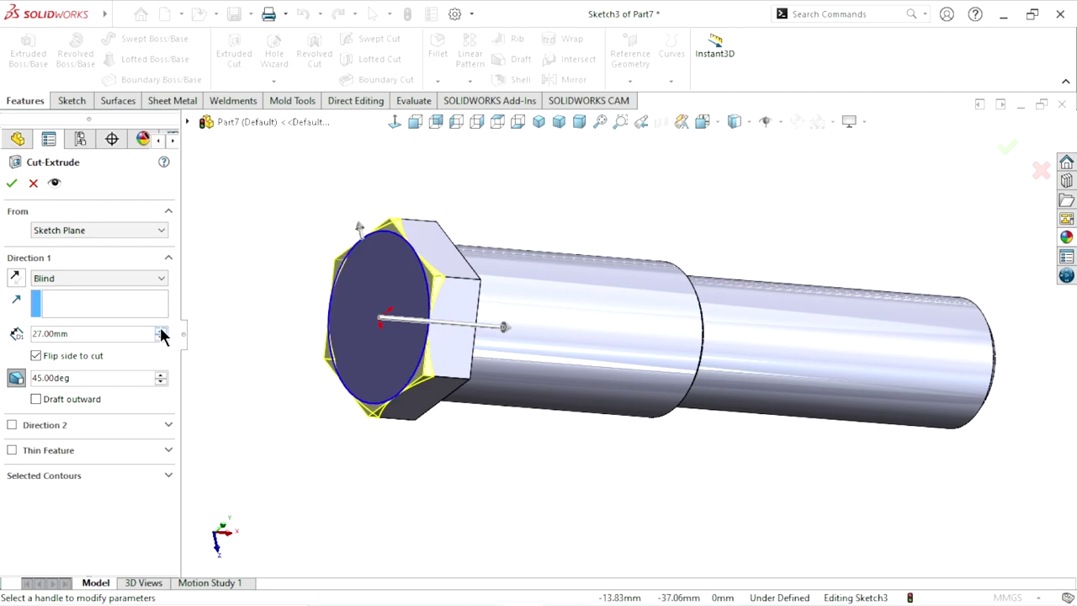
click(160, 331)
click(160, 330)
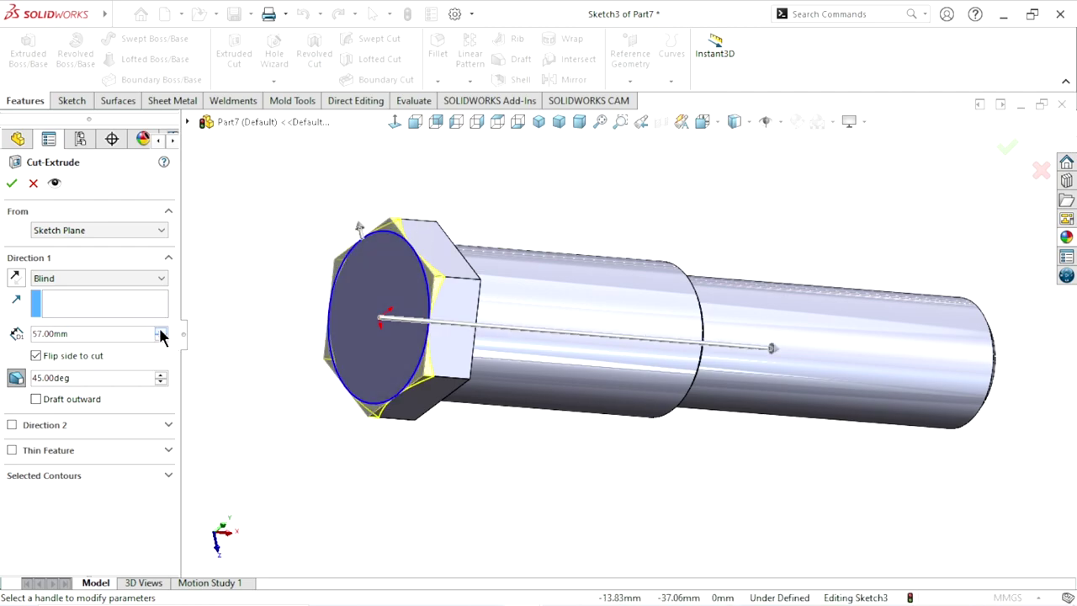
click(12, 181)
- Start a Thread feature on the narrow shaft's end edge
scroll(625, 277, down, 2)
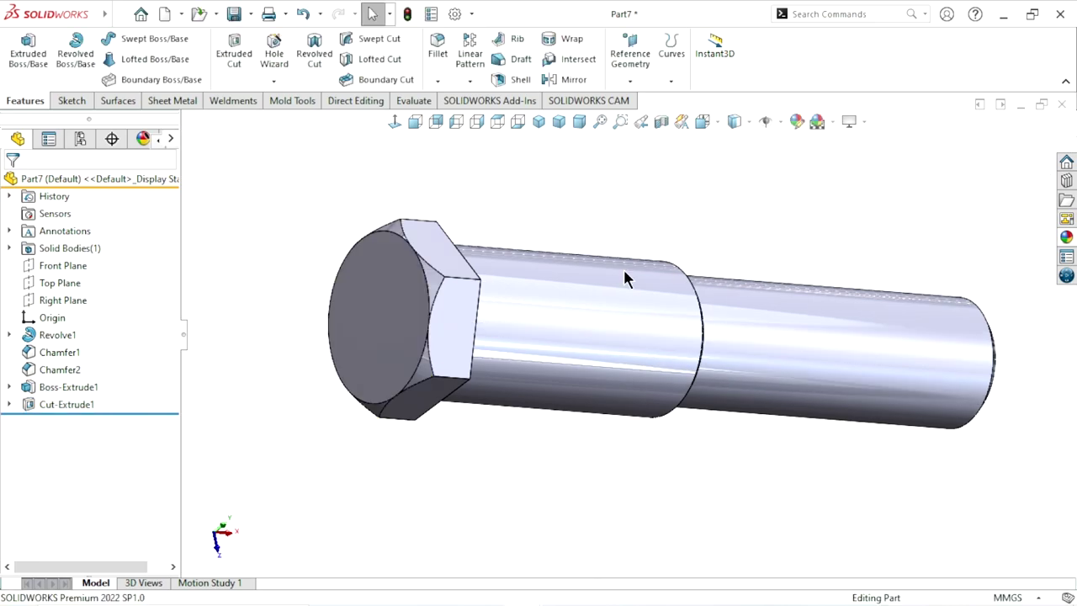
scroll(625, 277, up, 3)
scroll(640, 356, down, 3)
mouse_move(640, 356)
middle_down()
mouse_move(536, 400)
mouse_move(688, 462)
mouse_move(621, 403)
middle_up()
scroll(622, 403, up, 3)
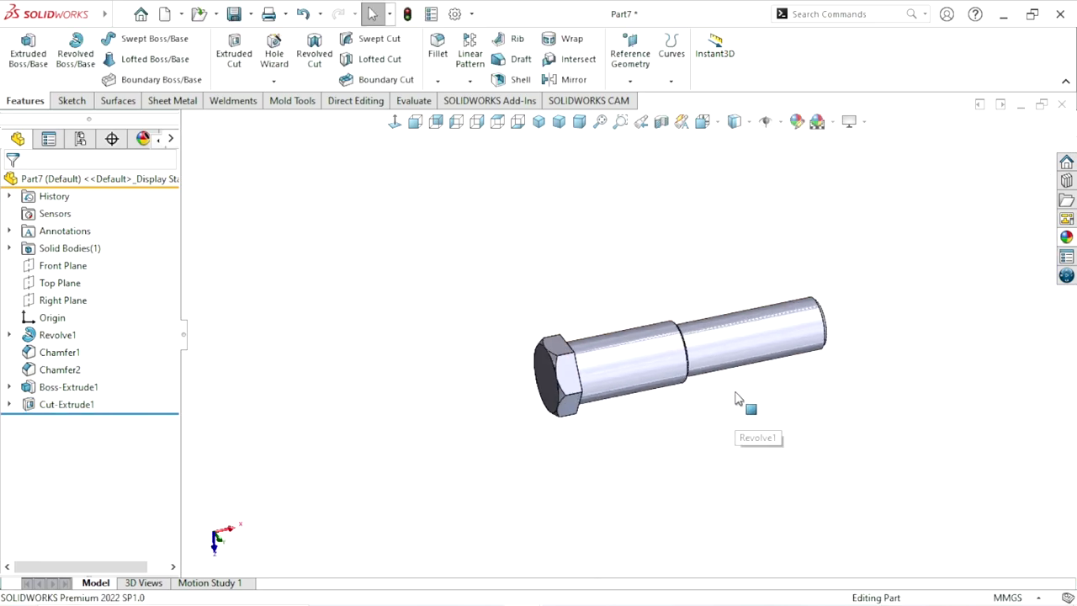
mouse_move(745, 409)
middle_down()
mouse_move(757, 365)
mouse_move(723, 469)
mouse_move(711, 367)
middle_up()
scroll(712, 366, down, 3)
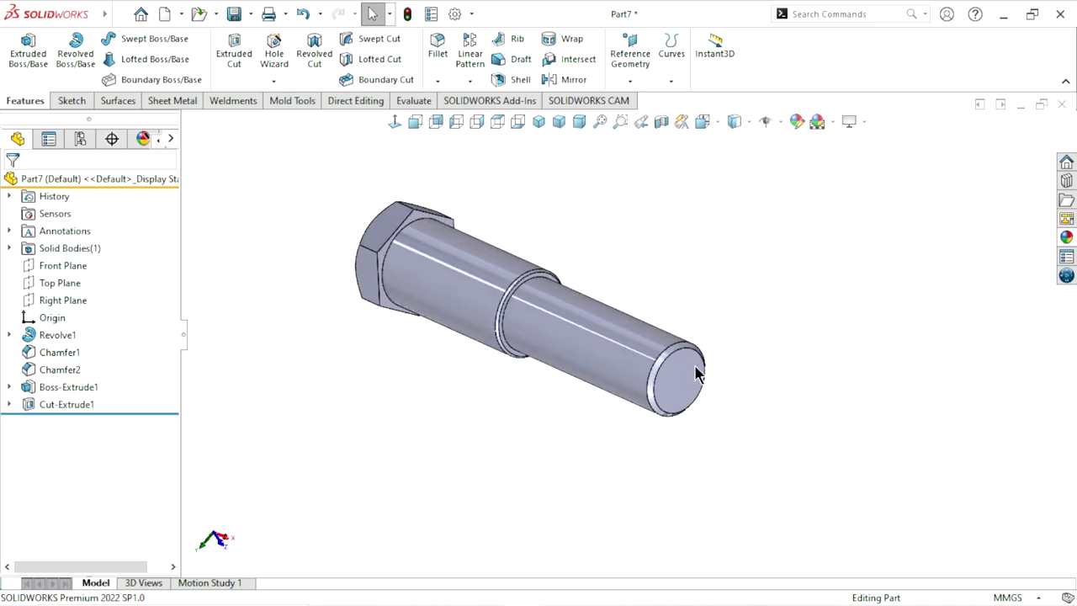
middle_drag(755, 320, 716, 391)
scroll(664, 356, down, 3)
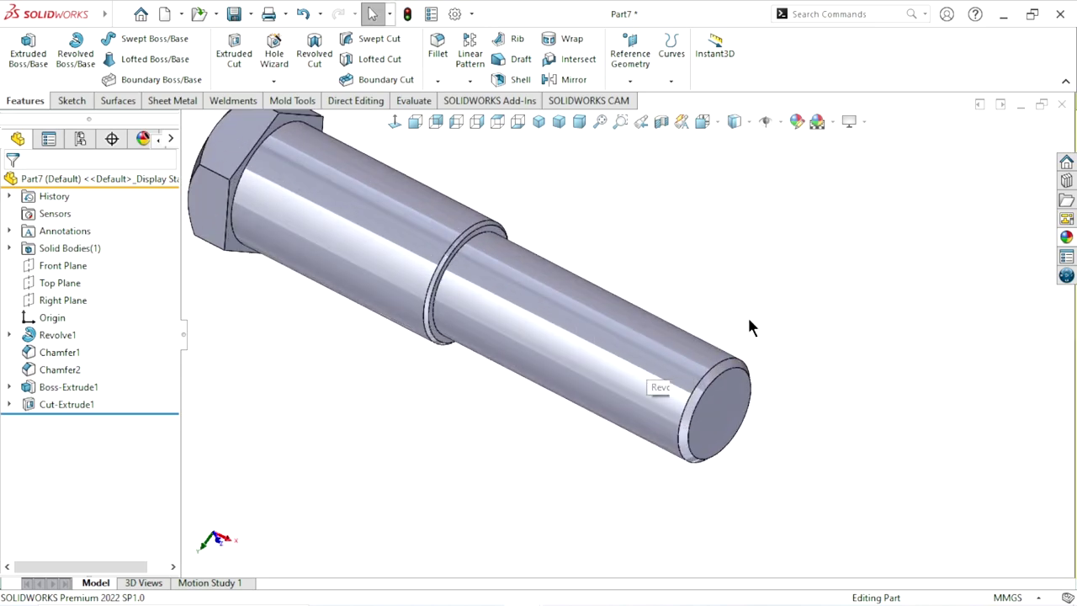
click(274, 80)
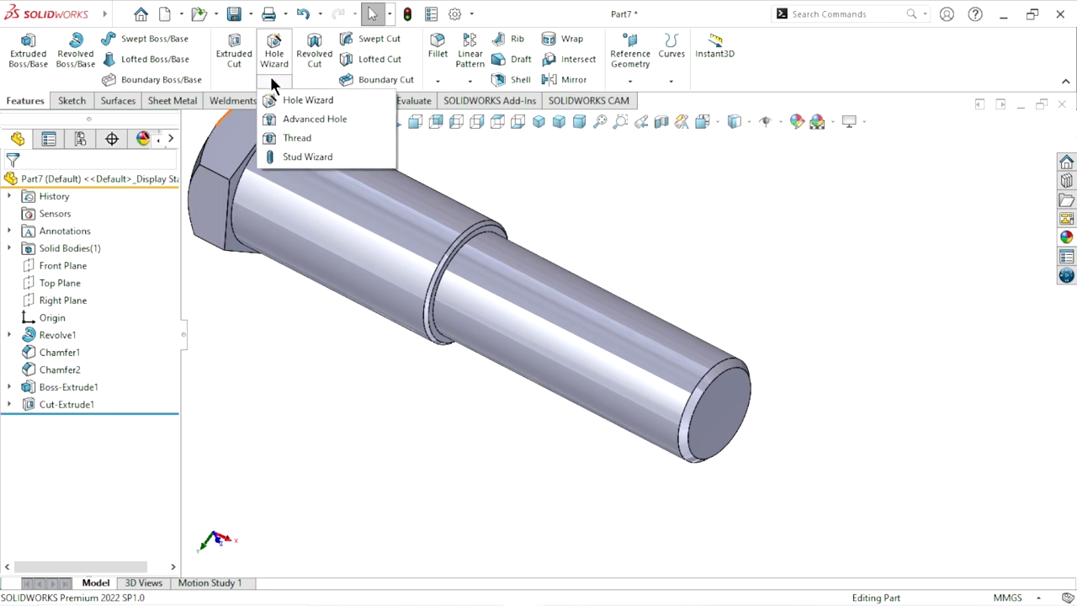
click(291, 138)
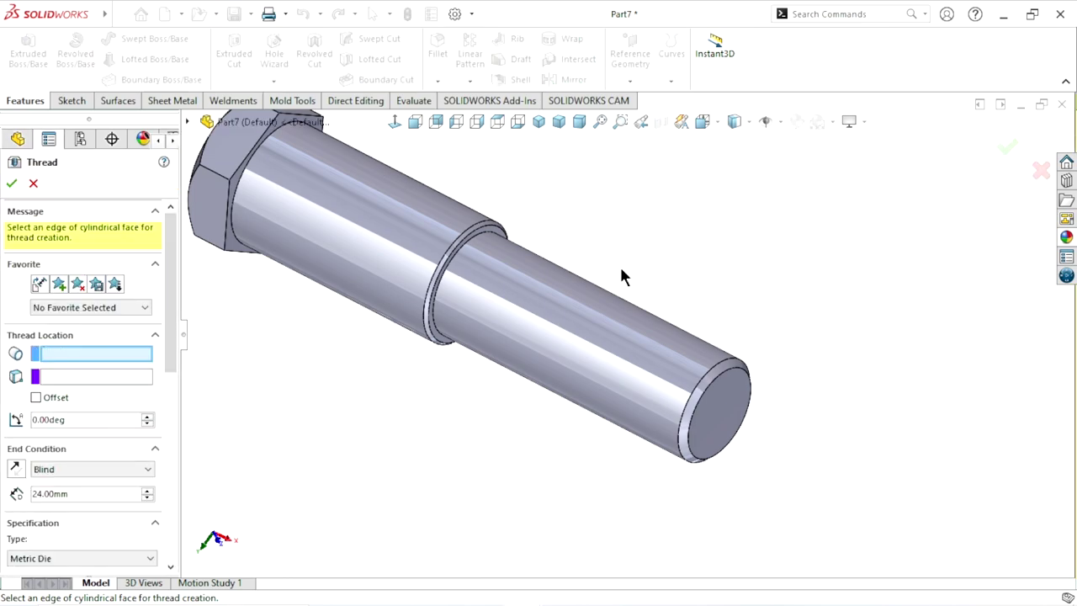
click(709, 366)
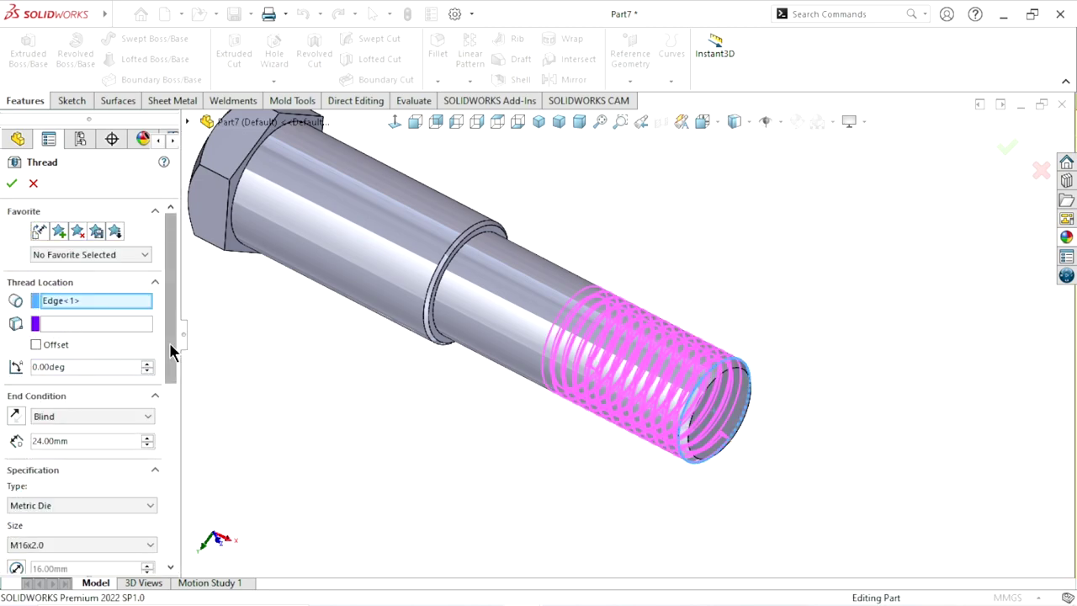
- Keep the M16x2.0 thread 24 mm long with a reversed 3 mm offset, maintaining its length
drag(173, 353, 171, 406)
double_click(50, 327)
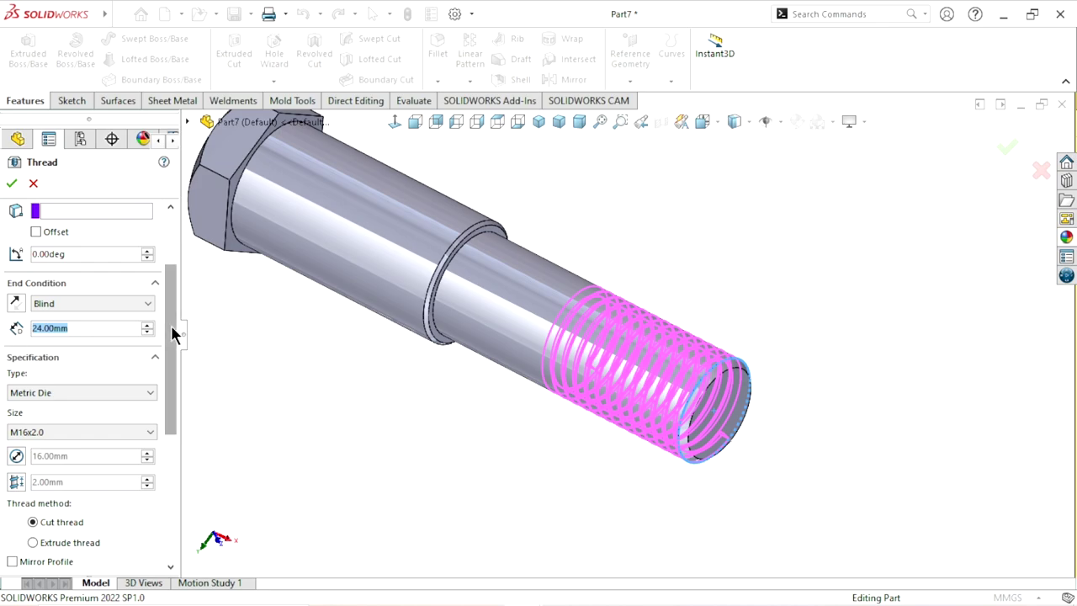
click(98, 328)
scroll(135, 389, down, 3)
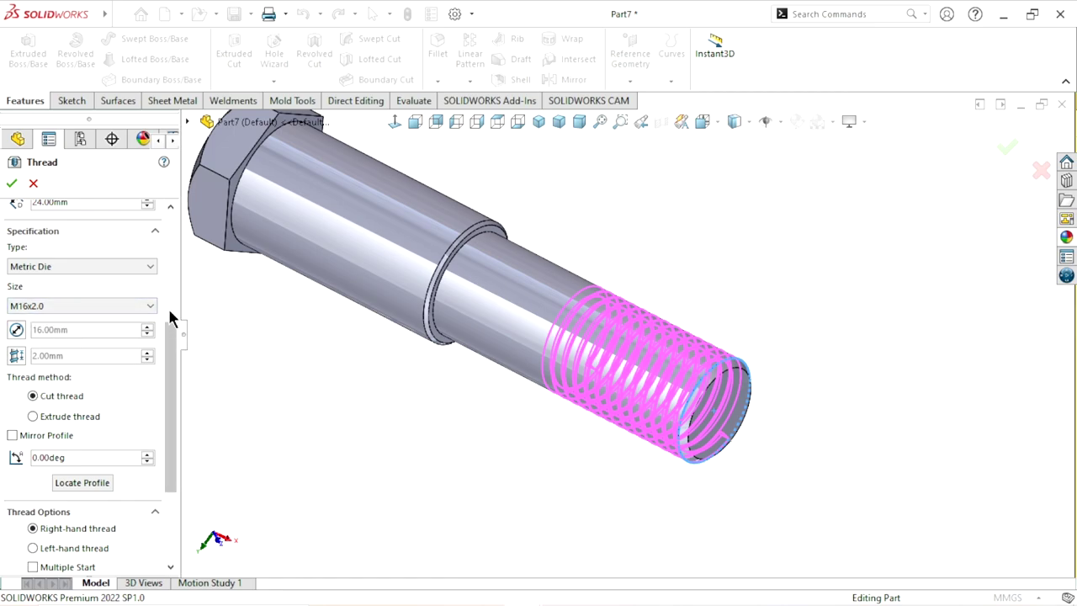
scroll(168, 333, up, 3)
scroll(126, 303, up, 1)
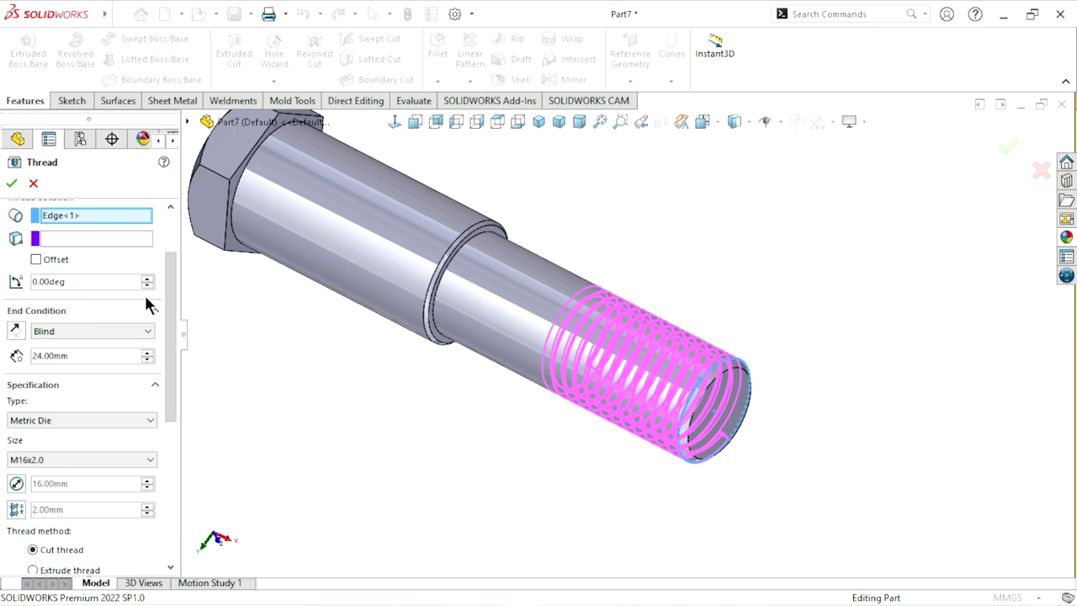
scroll(166, 300, up, 1)
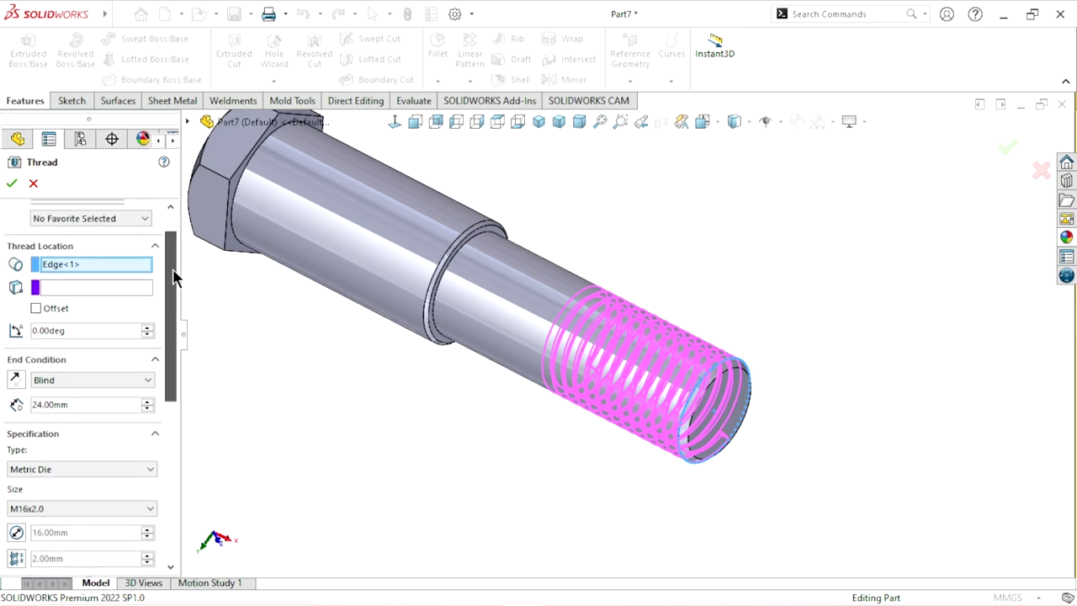
click(35, 312)
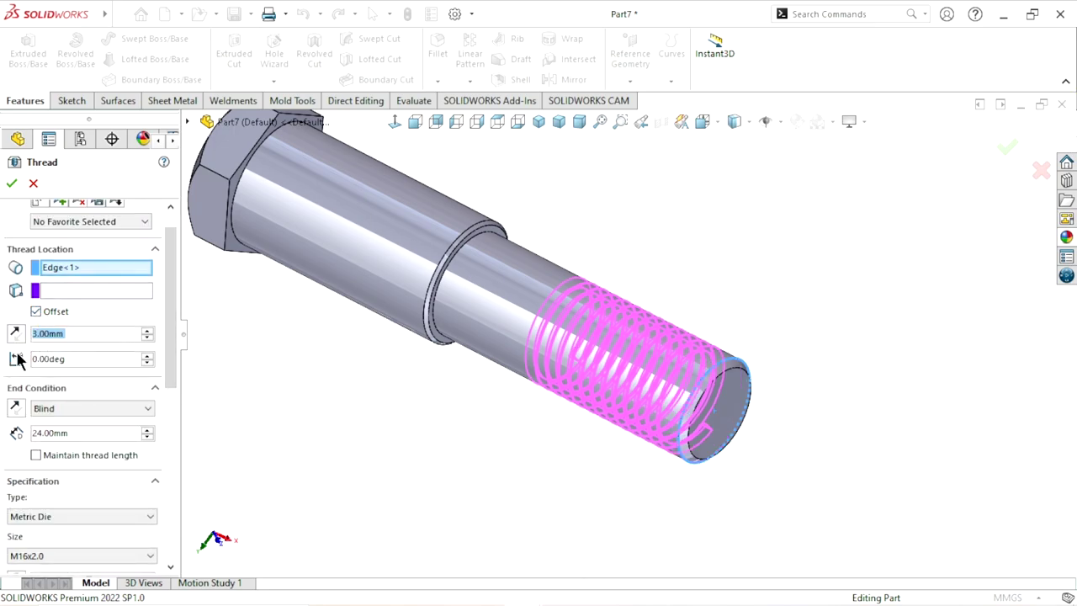
click(16, 337)
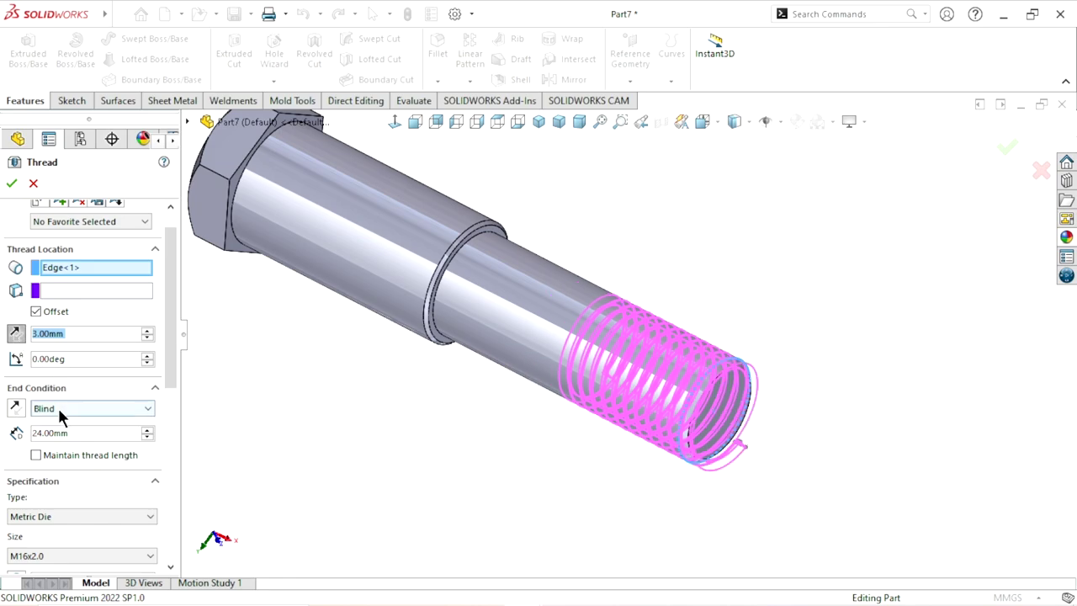
click(36, 456)
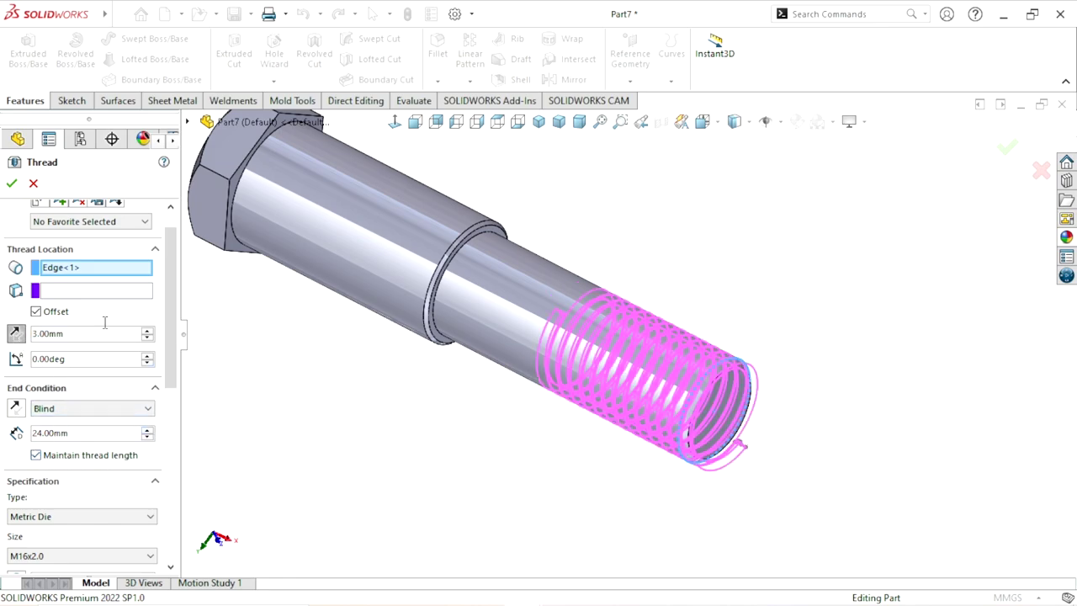
click(12, 181)
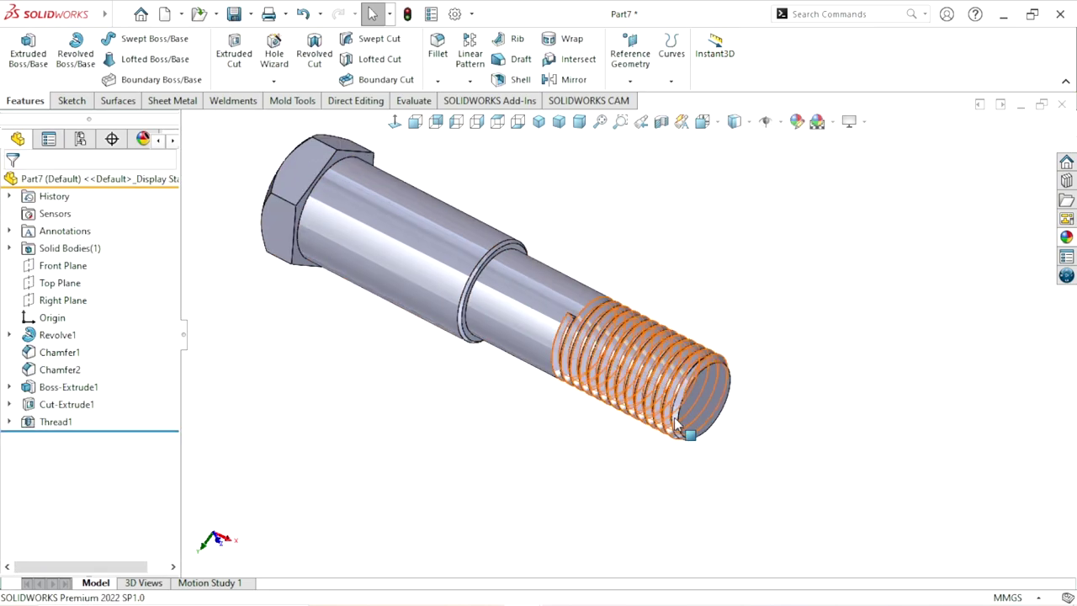
- Zoom to the thread start and open a sketch on Thread1's profile face
mouse_move(690, 435)
middle_down()
mouse_move(653, 365)
mouse_move(675, 477)
mouse_move(553, 481)
mouse_move(558, 498)
mouse_move(642, 544)
mouse_move(653, 503)
mouse_move(586, 421)
mouse_move(558, 432)
mouse_move(597, 458)
mouse_move(635, 317)
mouse_move(670, 278)
mouse_move(699, 345)
mouse_move(637, 450)
mouse_move(572, 505)
mouse_move(625, 497)
mouse_move(438, 273)
middle_up()
scroll(437, 273, down, 5)
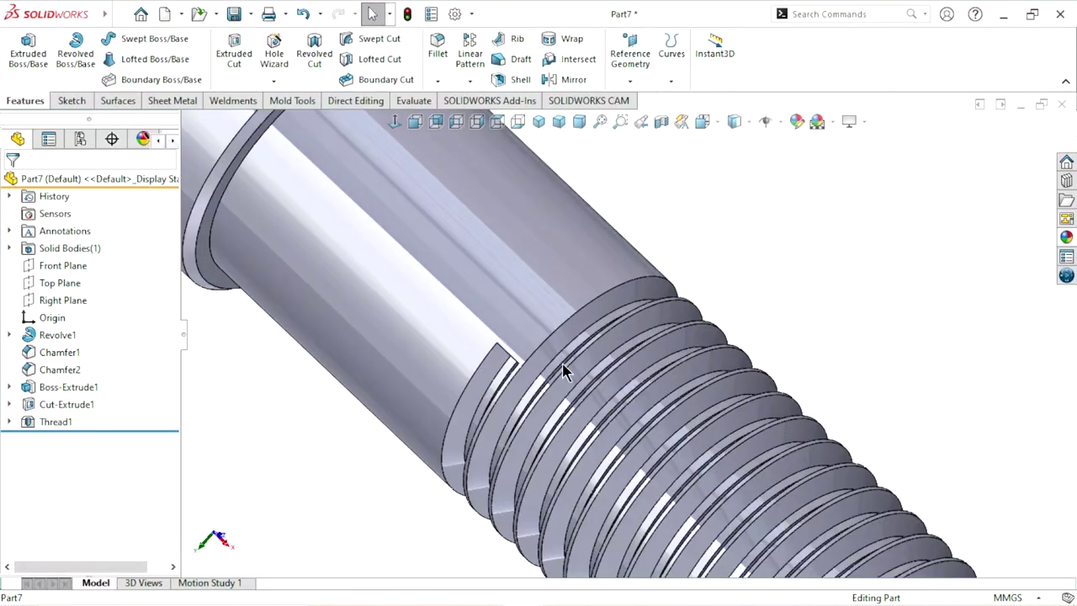
scroll(522, 379, down, 3)
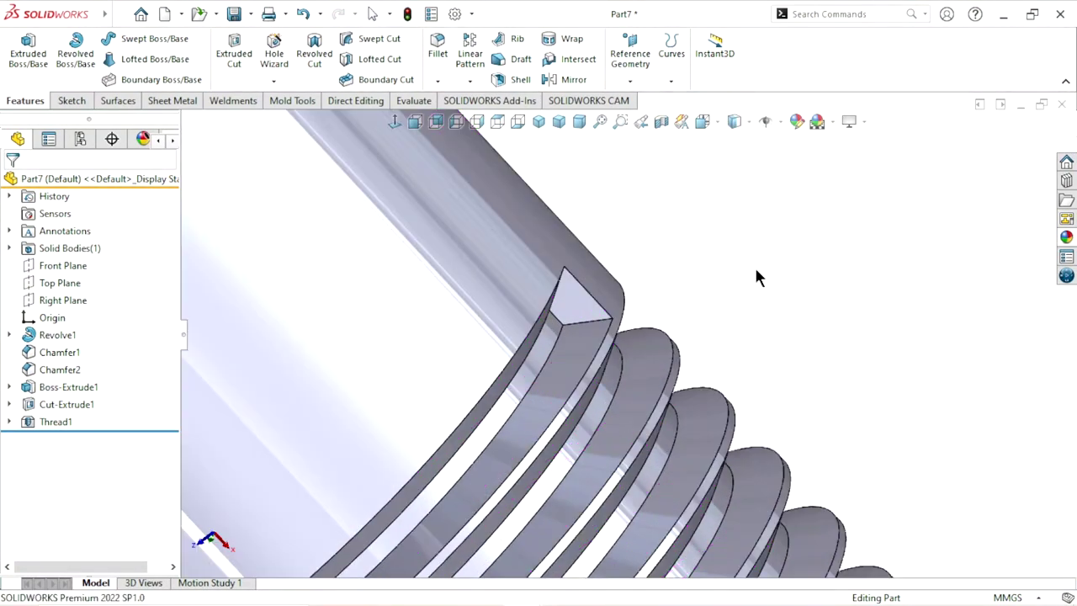
click(589, 312)
click(655, 261)
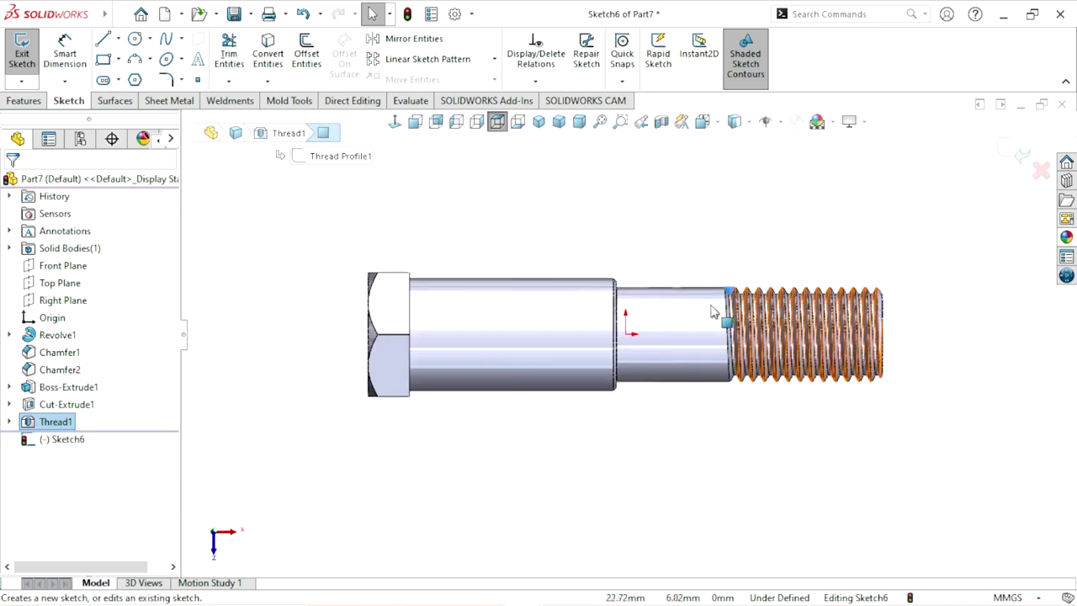
- Convert the thread profile into a triangle and start an Extruded Cut set to Up To Next
scroll(637, 321, down, 5)
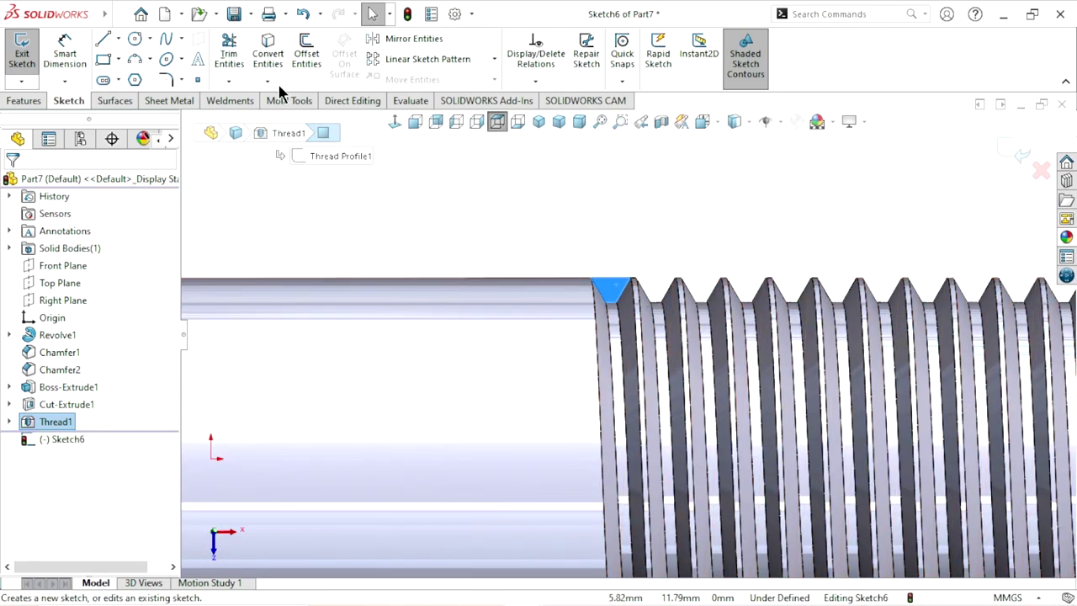
click(270, 57)
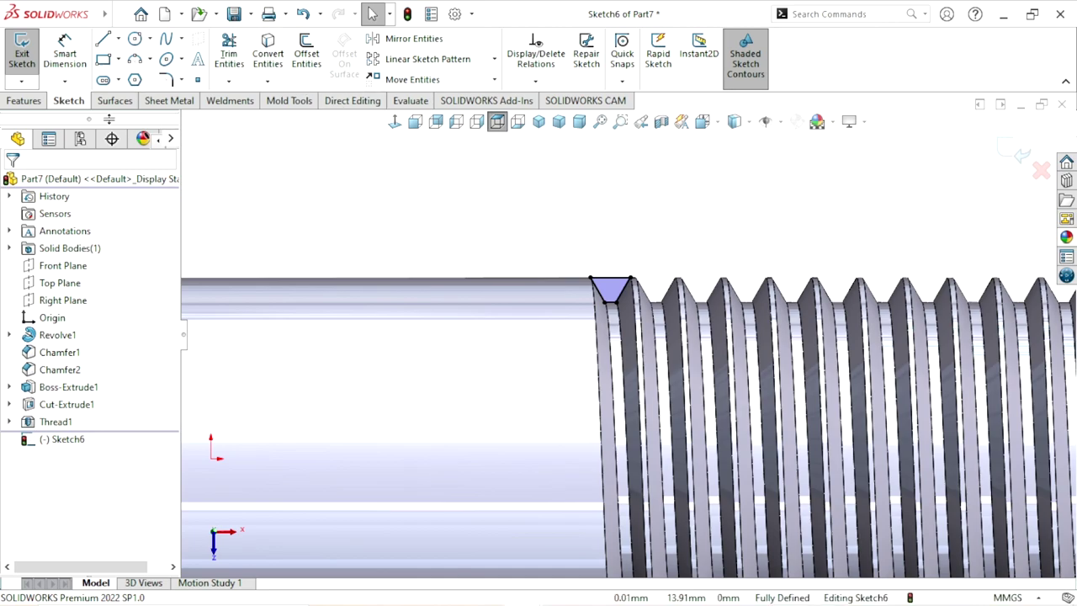
click(28, 102)
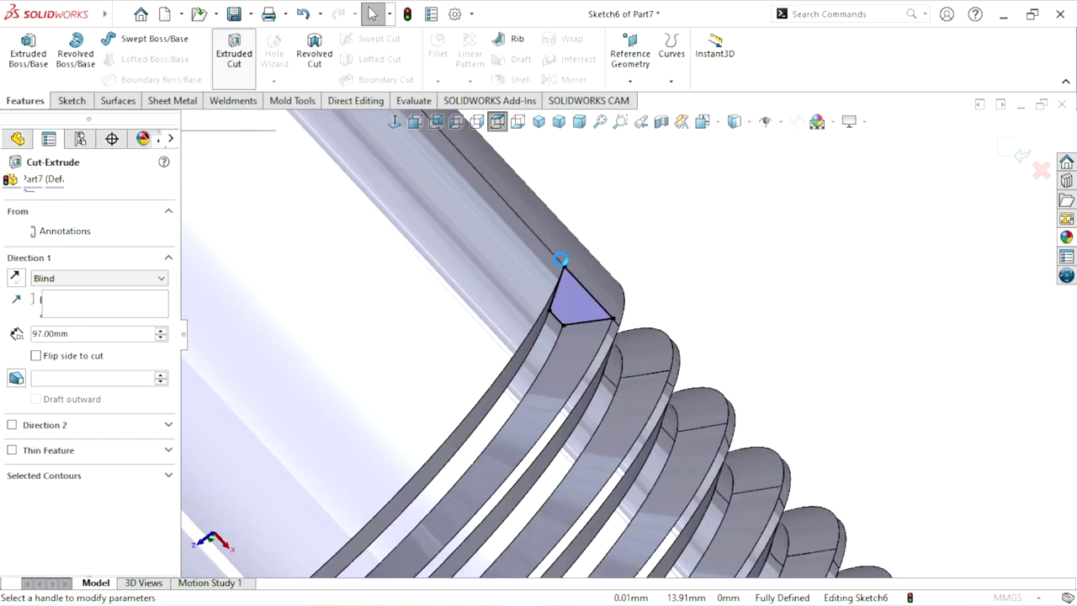
click(117, 281)
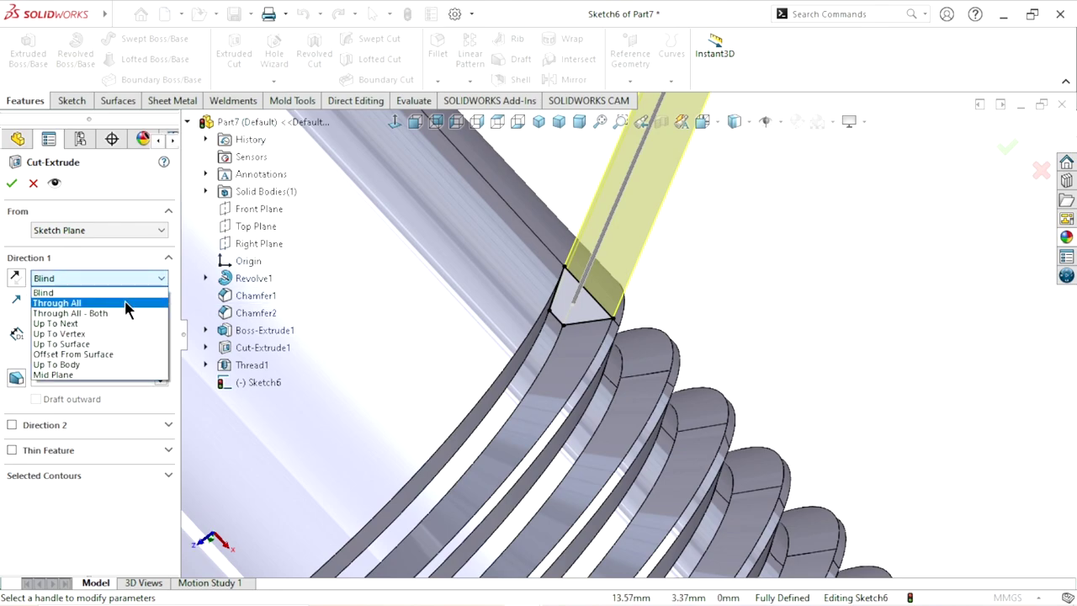
click(110, 323)
middle_drag(728, 348, 710, 433)
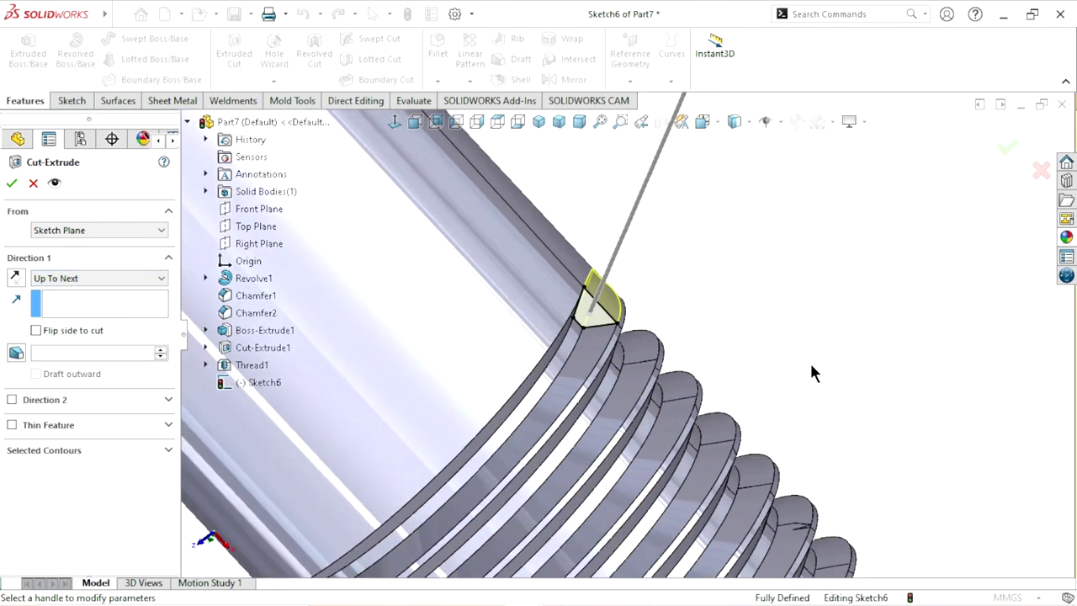
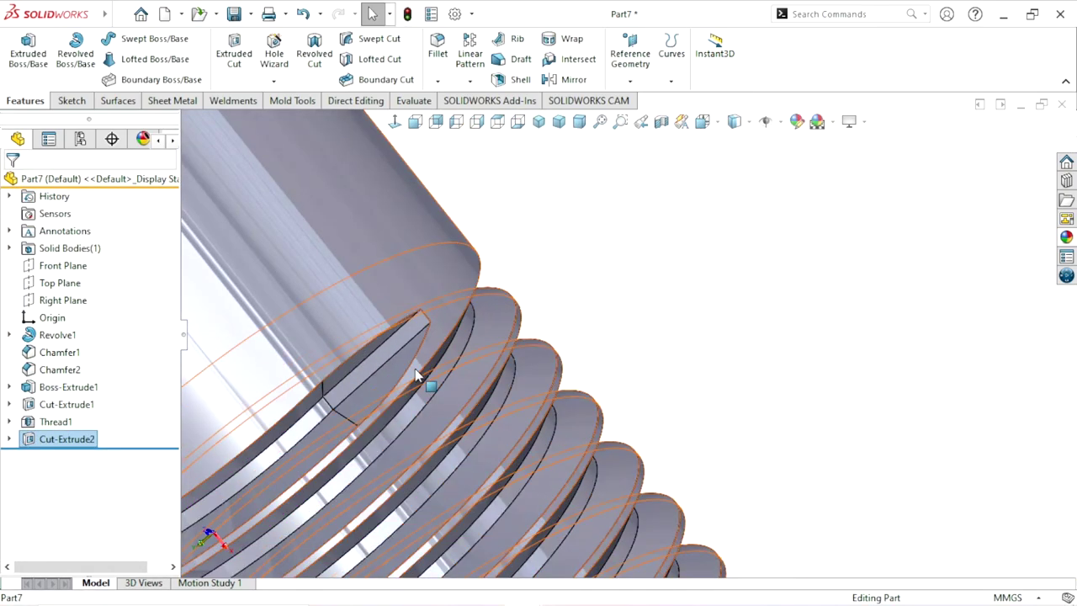
- Apply the brushed steel appearance to the bolt
scroll(604, 416, up, 4)
scroll(623, 421, down, 5)
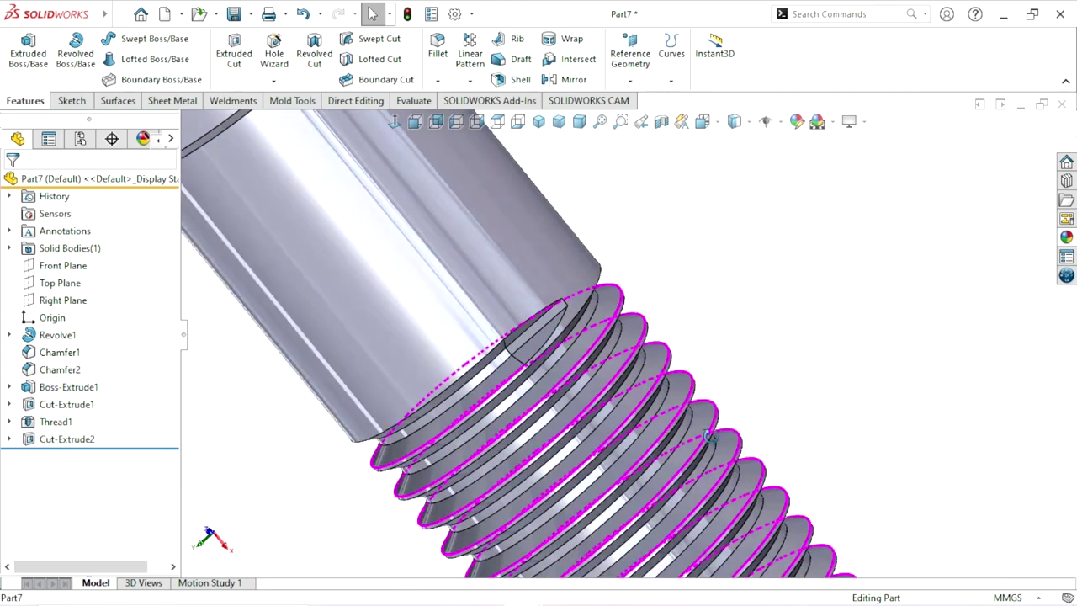
scroll(658, 429, up, 5)
mouse_move(562, 343)
middle_down()
mouse_move(591, 355)
mouse_move(772, 240)
middle_up()
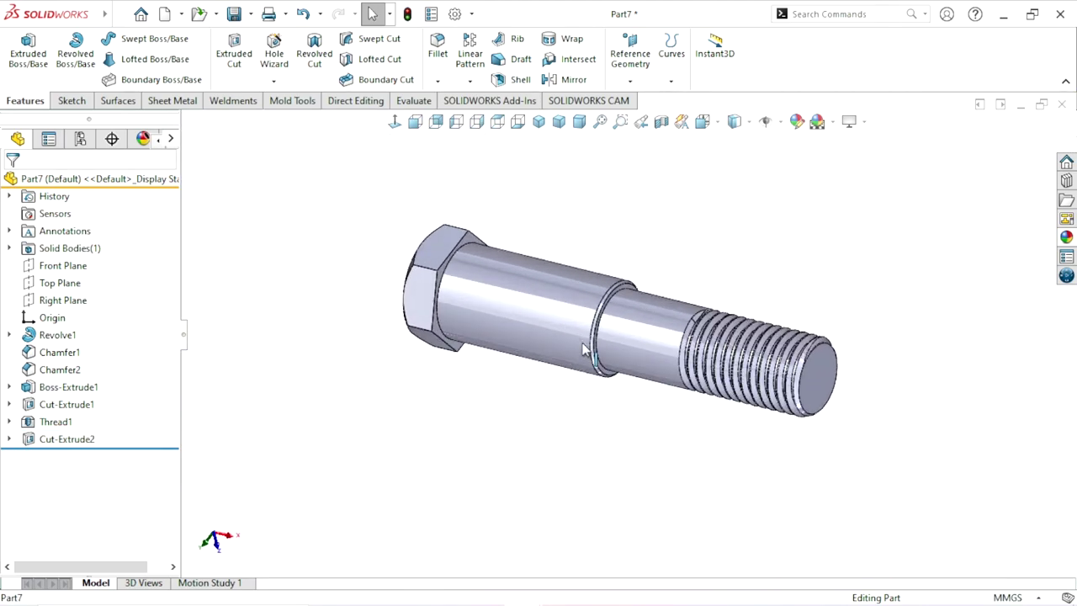
click(1066, 238)
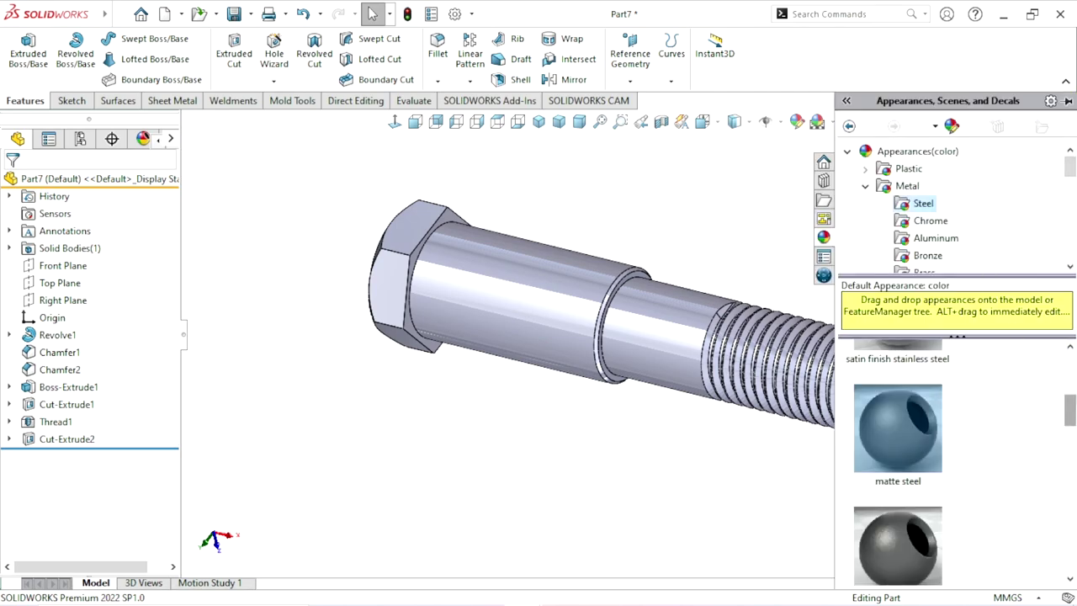
drag(1070, 407, 1070, 376)
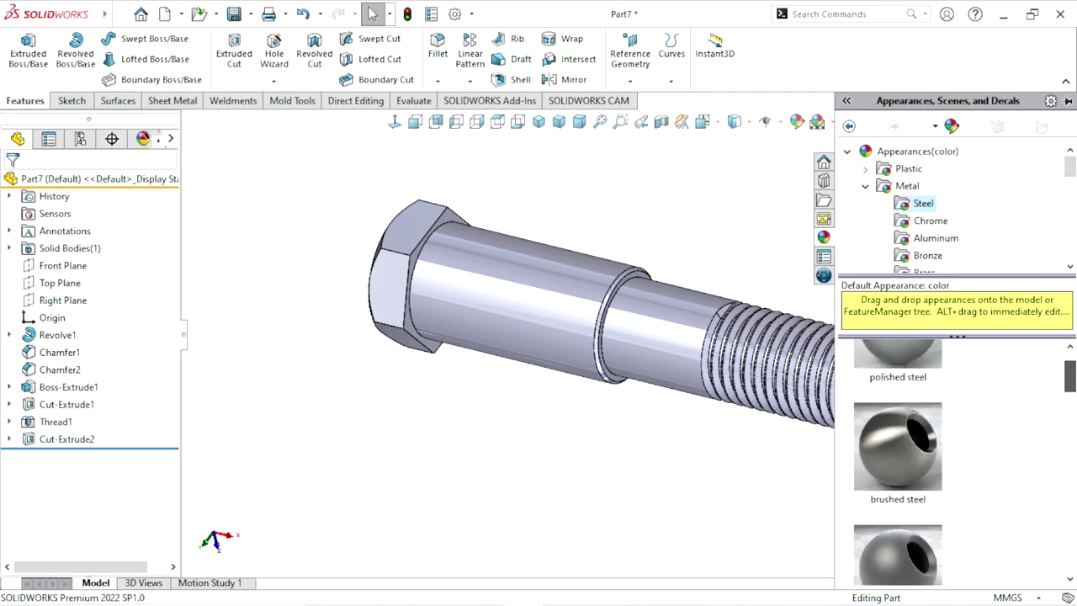
double_click(915, 442)
key(f)
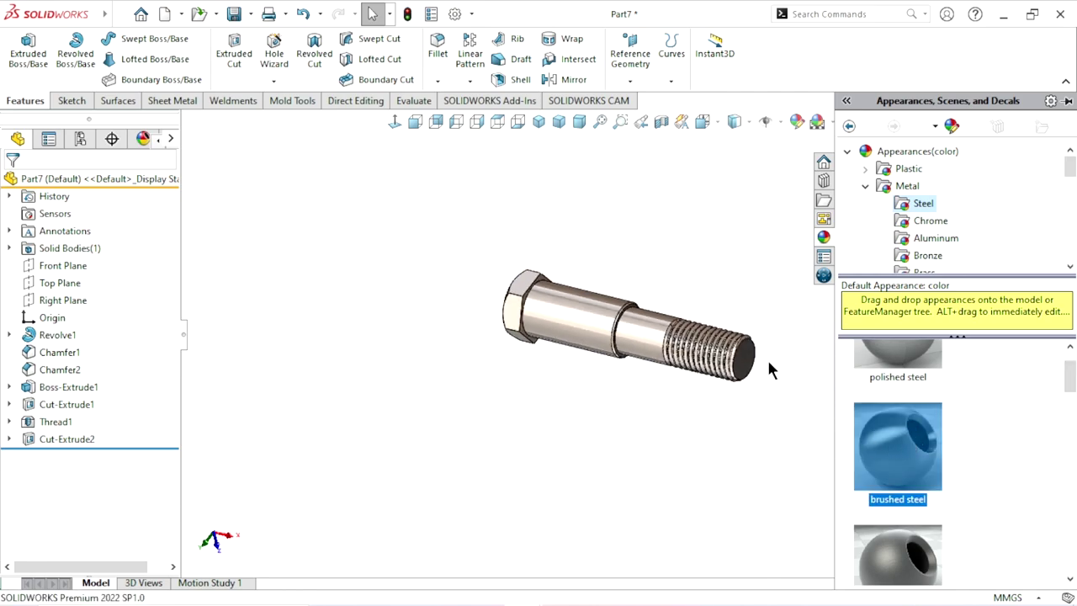
- Tint the bolt's brushed steel yellow with RGB 200, 175, 0
scroll(764, 353, down, 1)
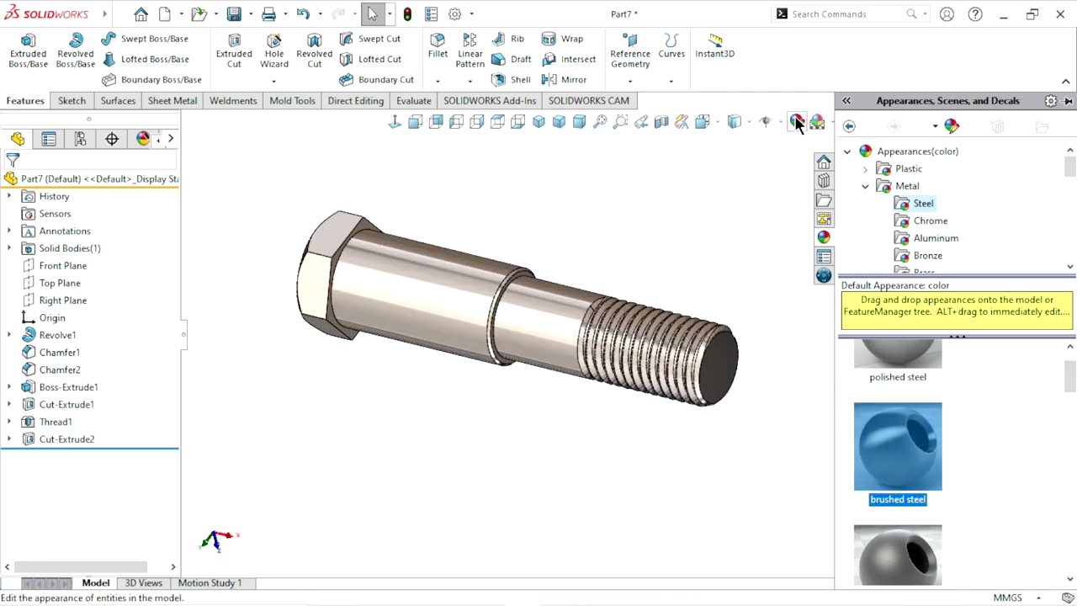
click(797, 122)
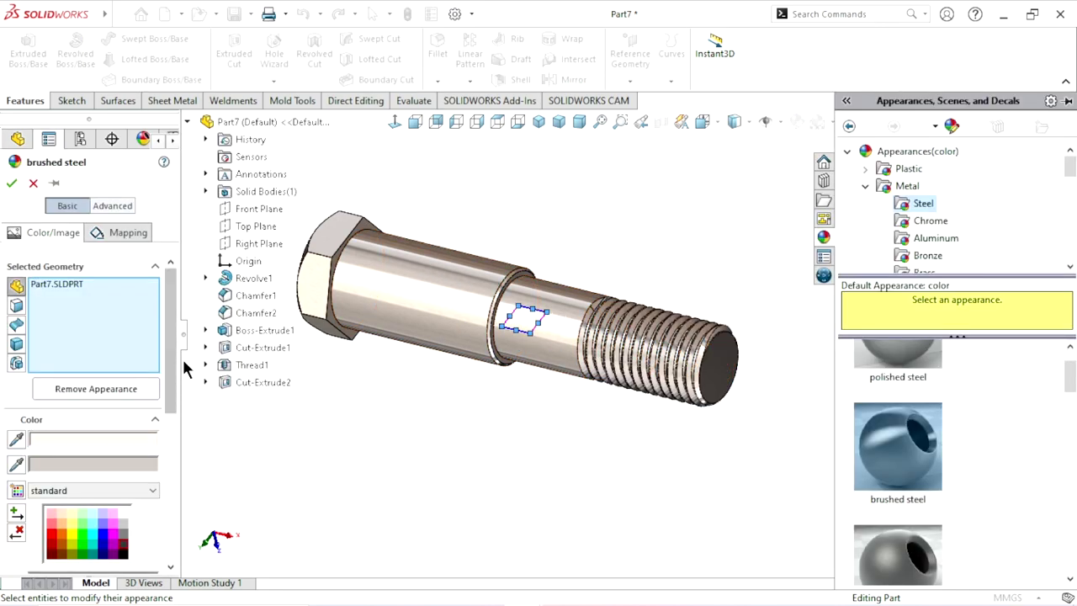
scroll(165, 404, down, 3)
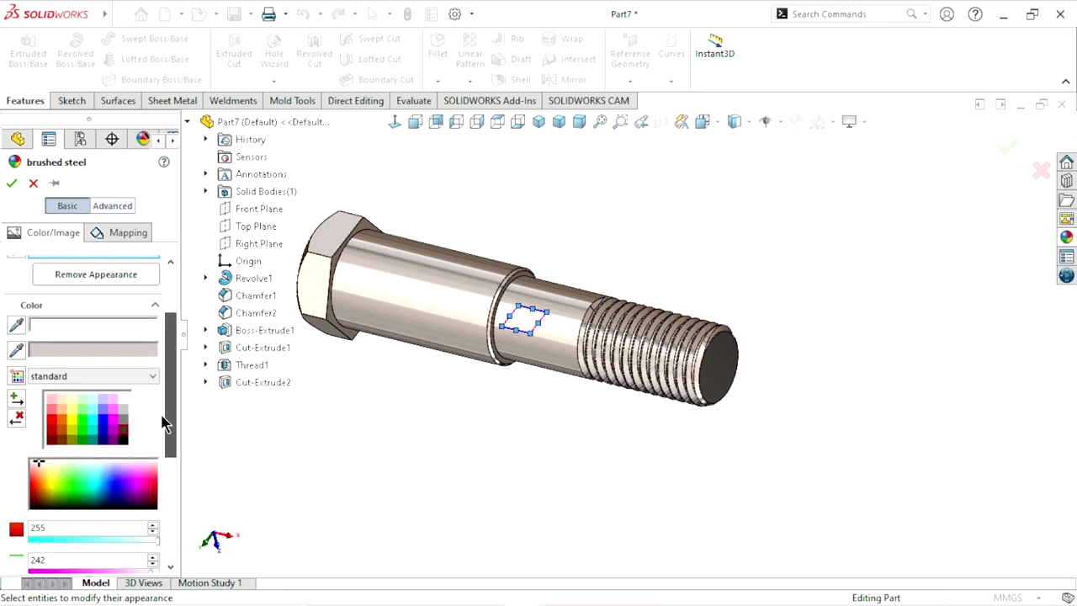
scroll(168, 404, down, 2)
text(200)
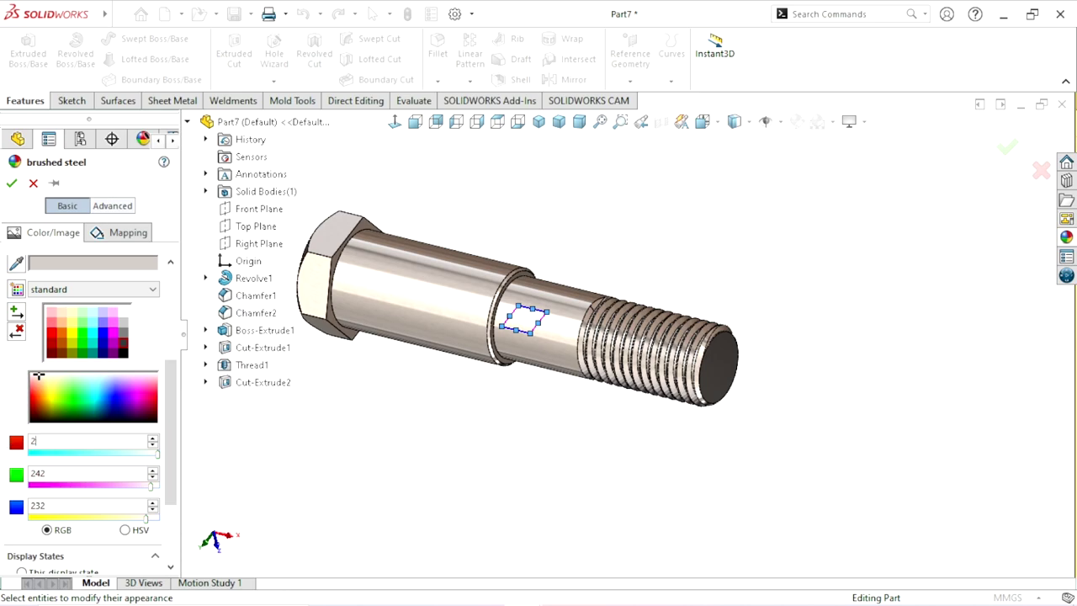
click(58, 472)
text(175)
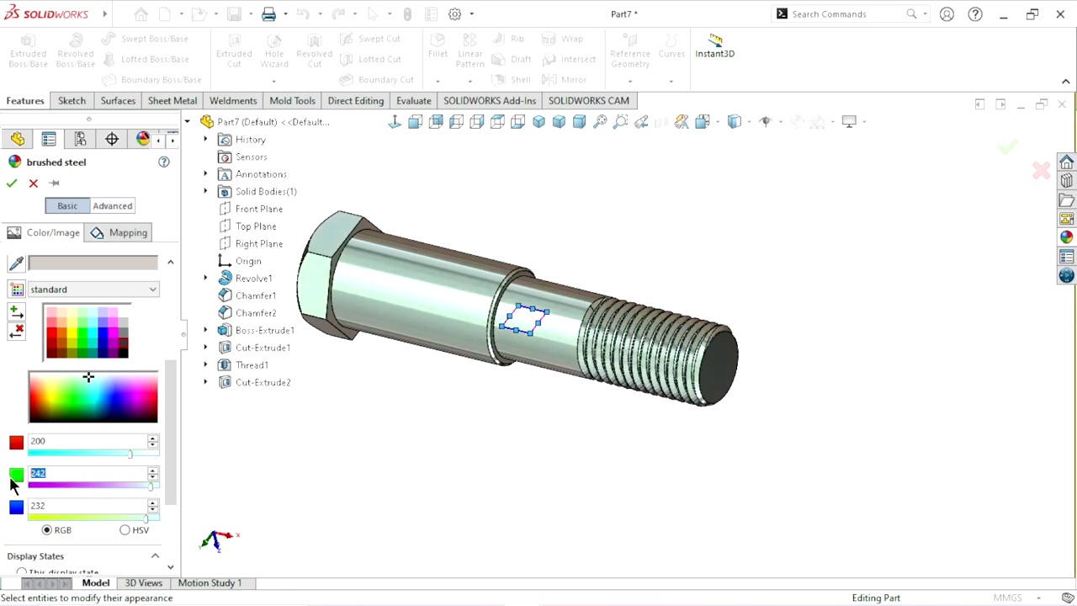
click(54, 507)
text(0)
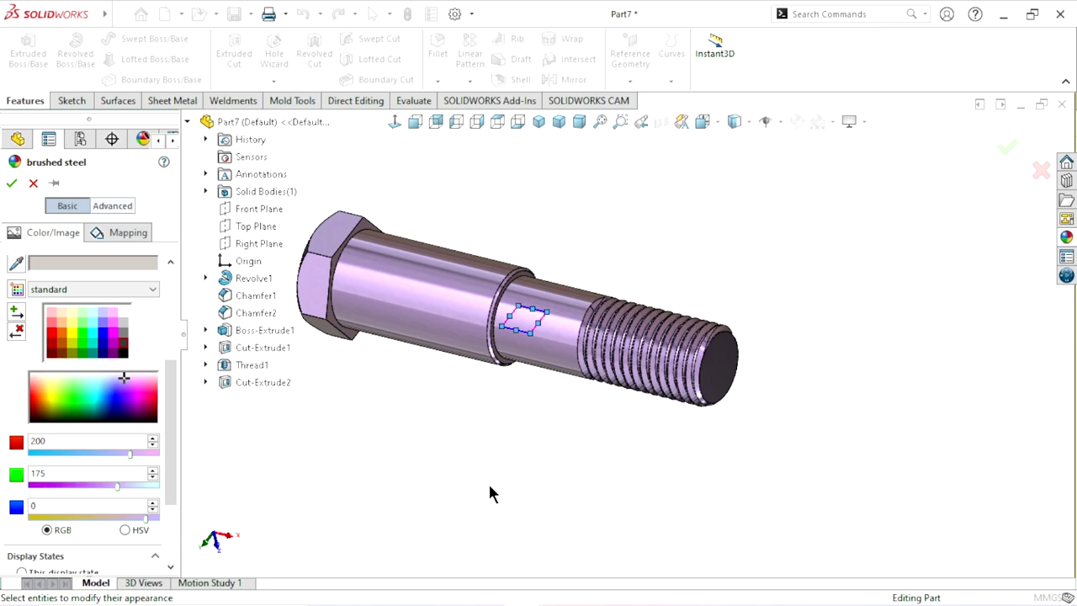
key(Return)
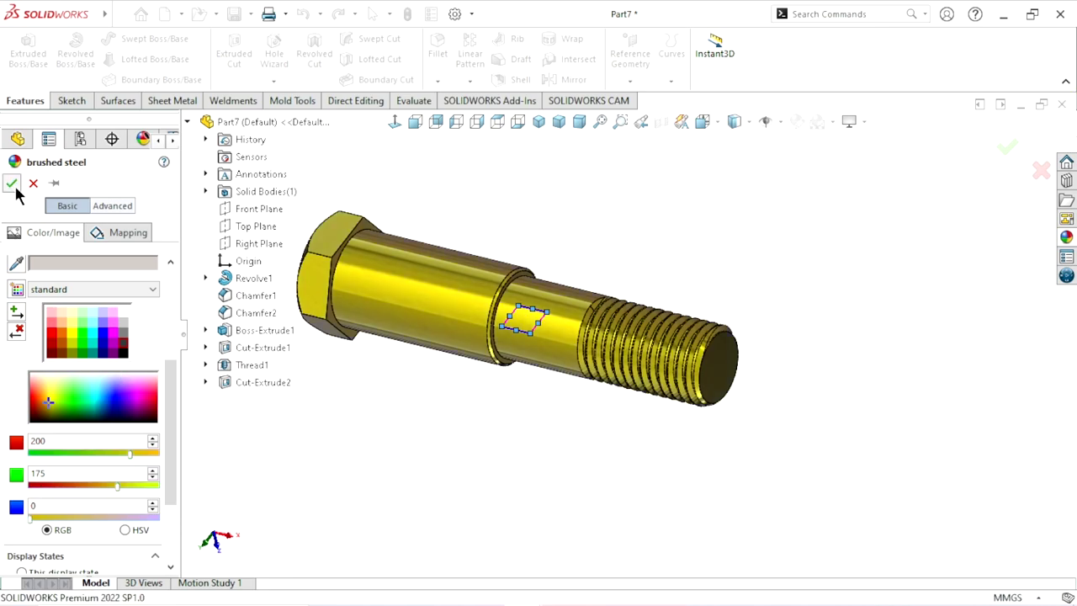
click(11, 184)
mouse_move(520, 322)
middle_down()
mouse_move(411, 305)
mouse_move(684, 308)
mouse_move(473, 320)
mouse_move(538, 452)
mouse_move(483, 375)
middle_up()
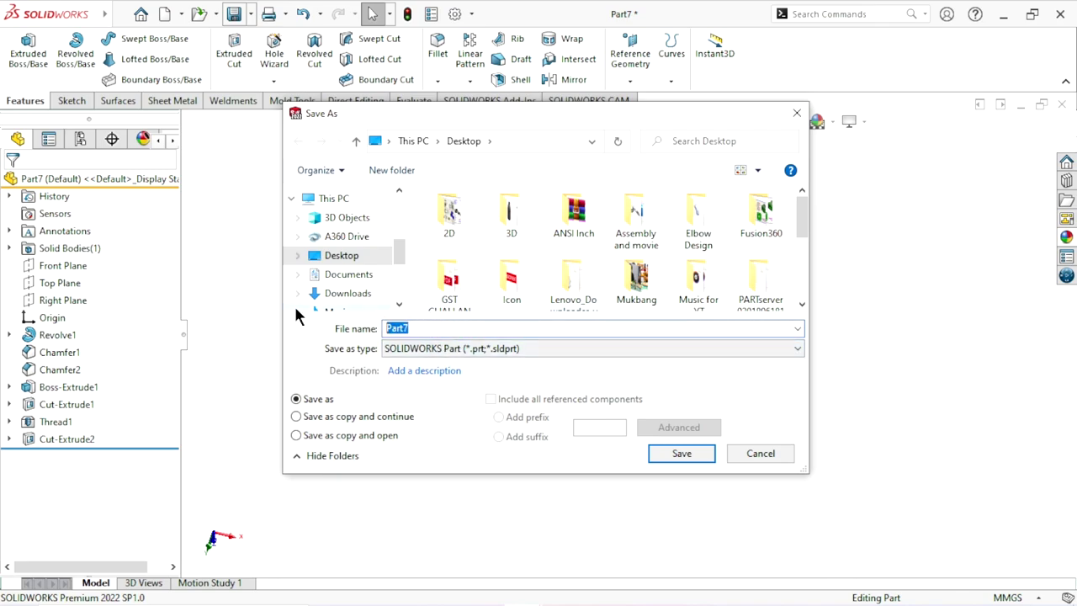
- Save the bolt part as 'couple bolt' on the Desktop
text(cou)
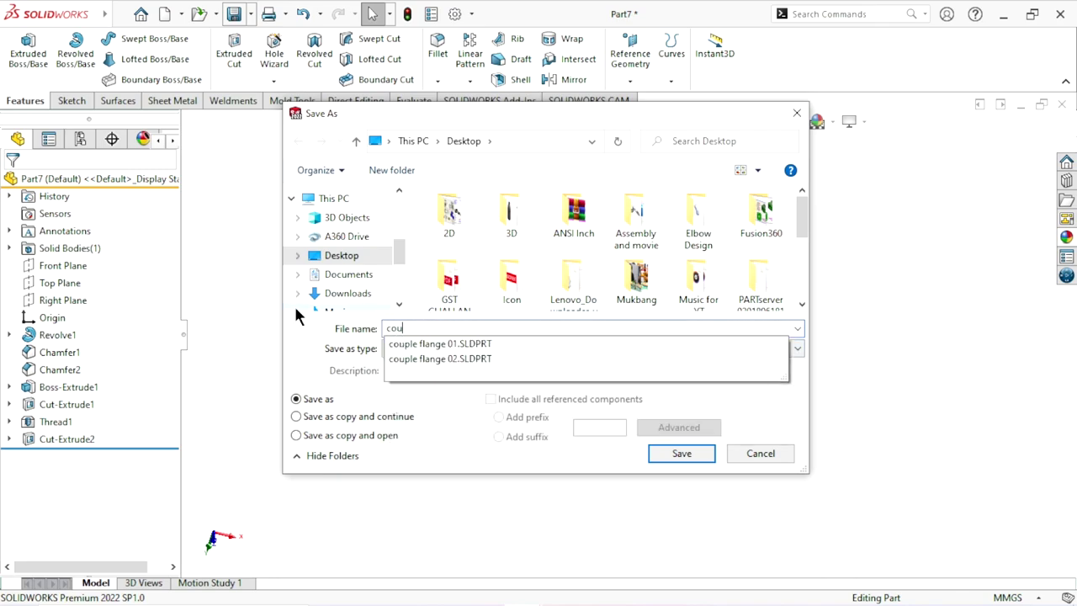
text(ple )
text(bolt)
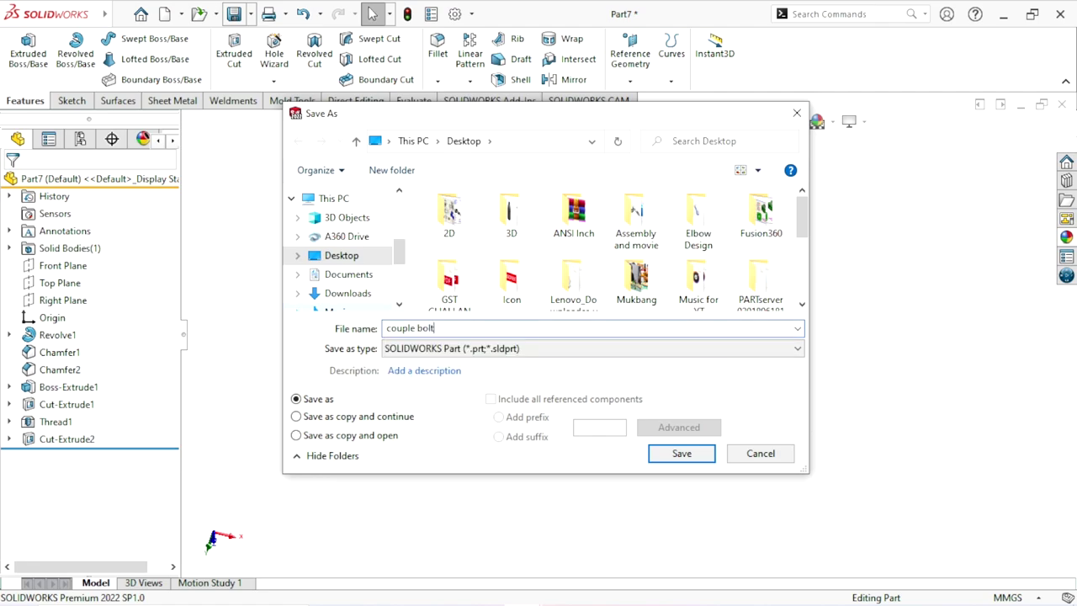
click(689, 457)
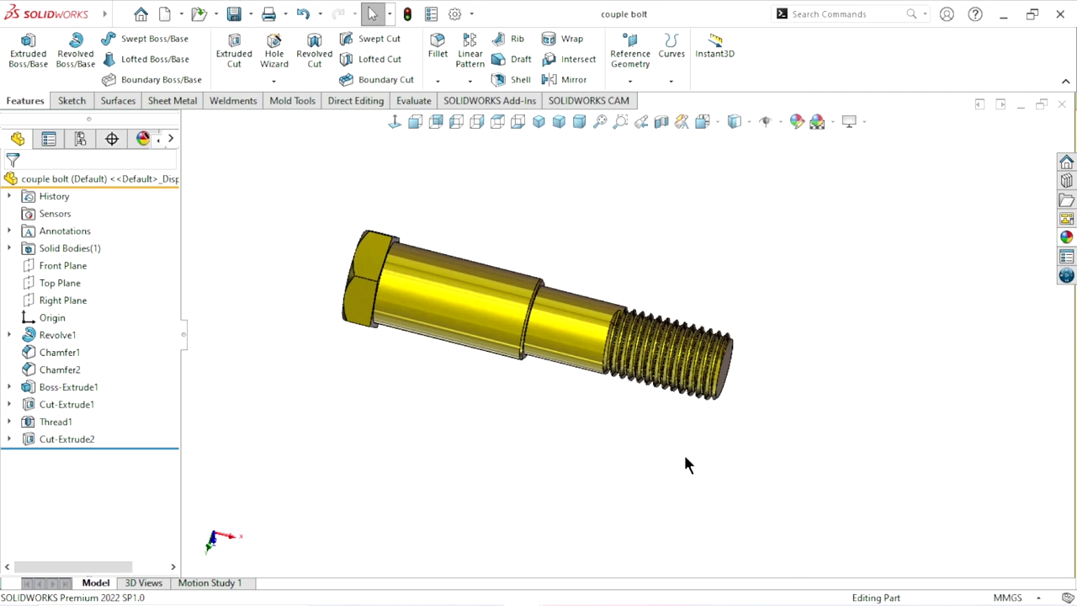
- Close the bolt and sketch two concentric circles at the origin on the Top Plane
click(1062, 106)
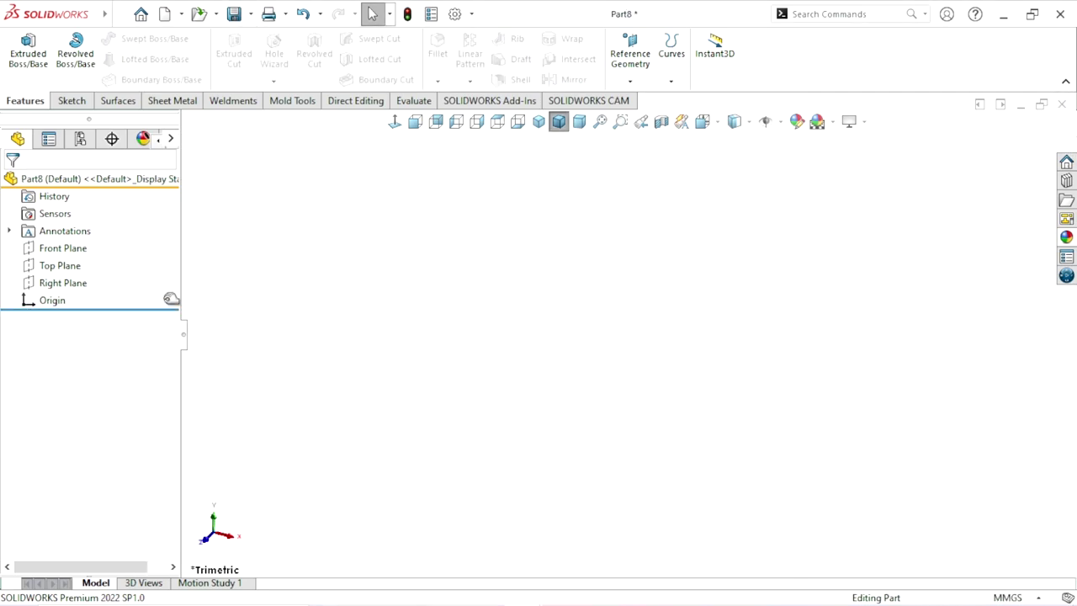
click(69, 264)
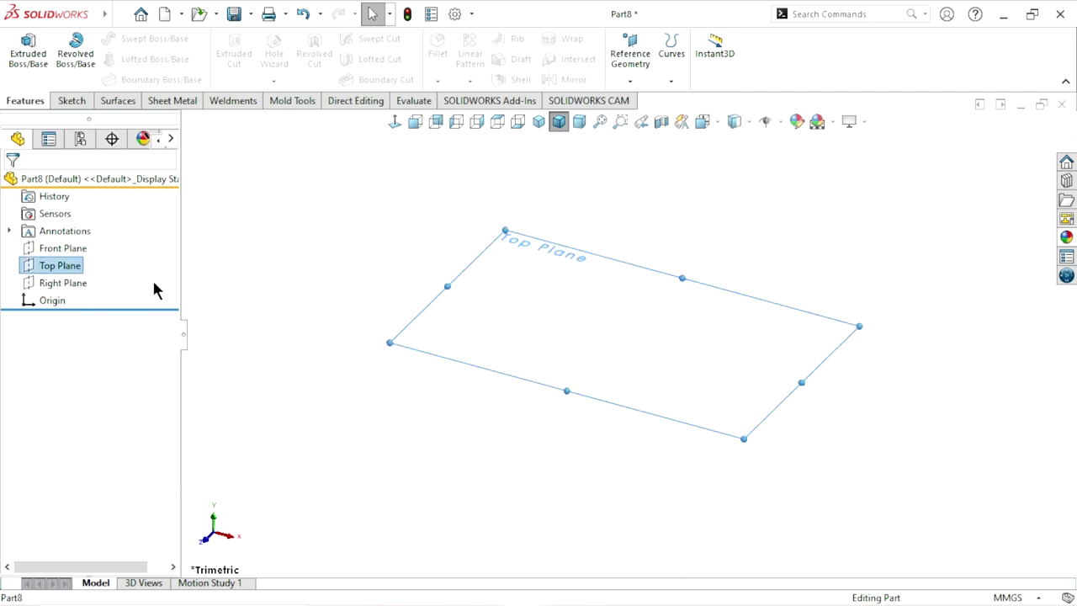
key(F2)
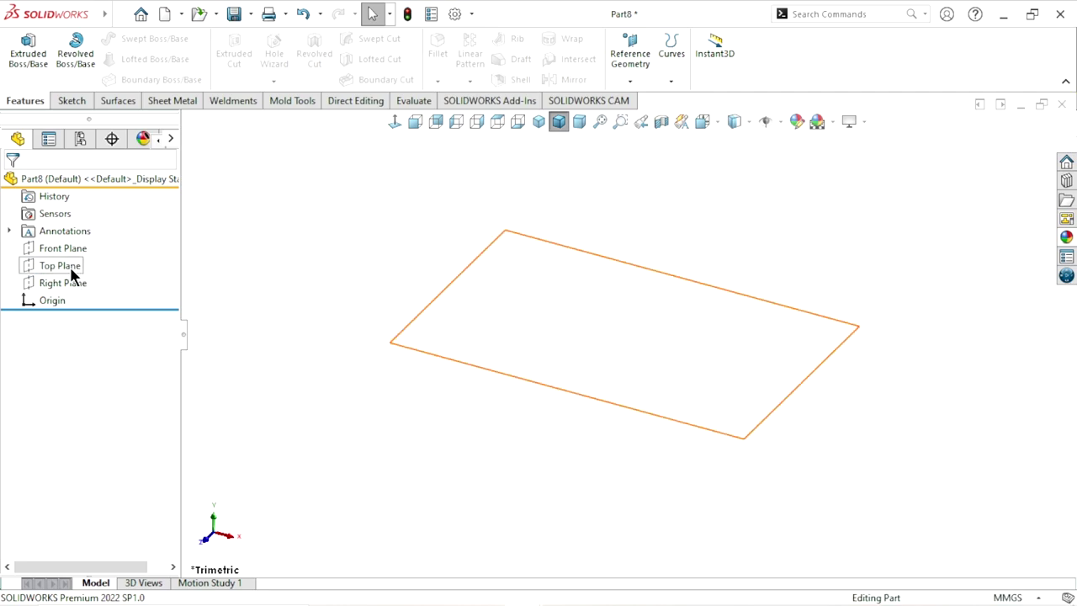
click(70, 266)
click(84, 242)
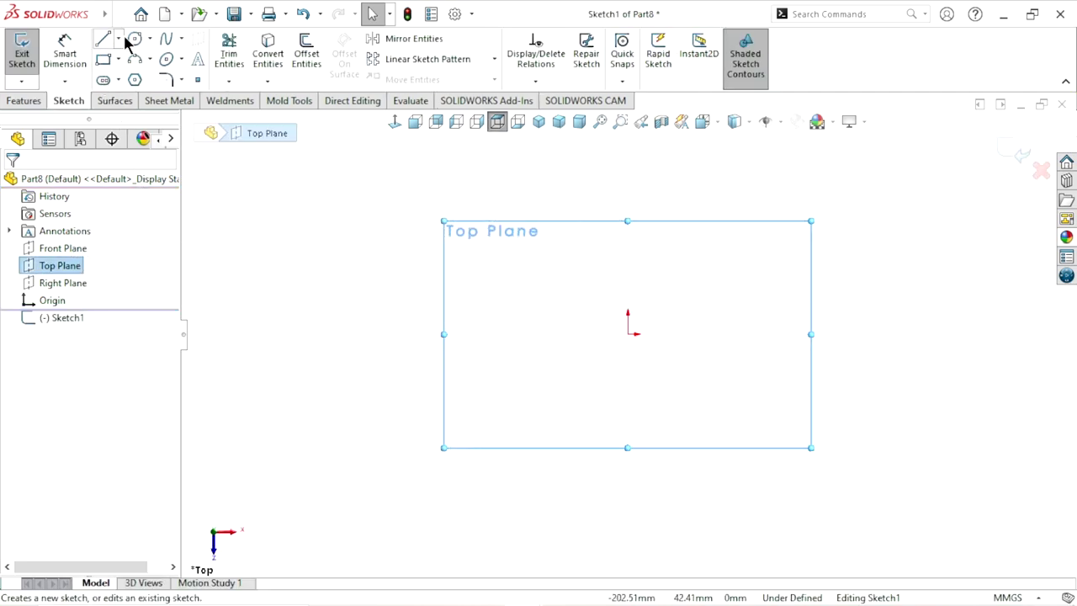
click(134, 39)
click(627, 334)
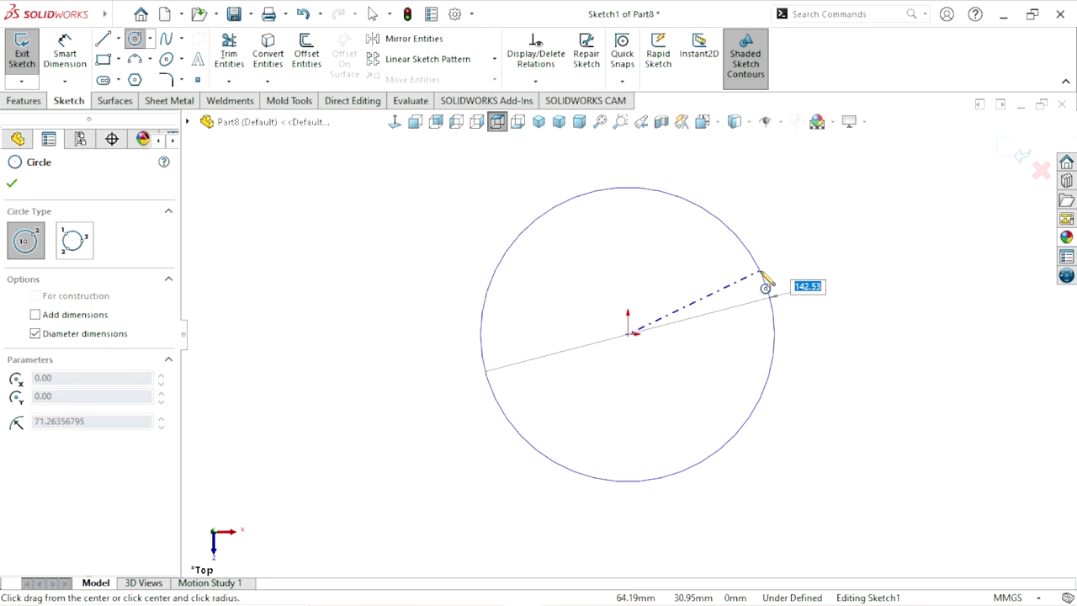
click(764, 284)
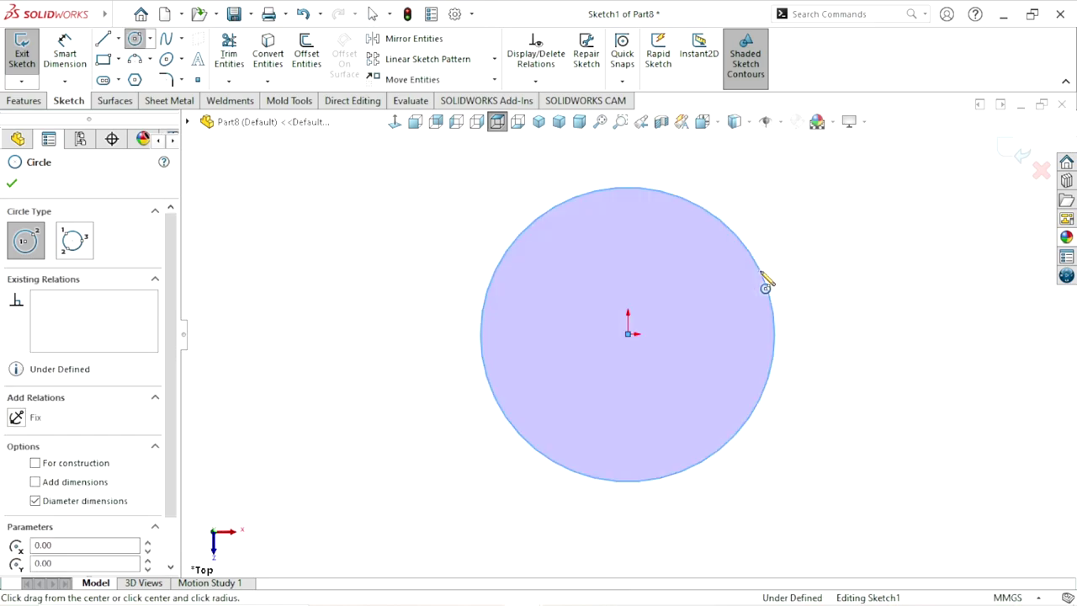
click(630, 335)
click(712, 307)
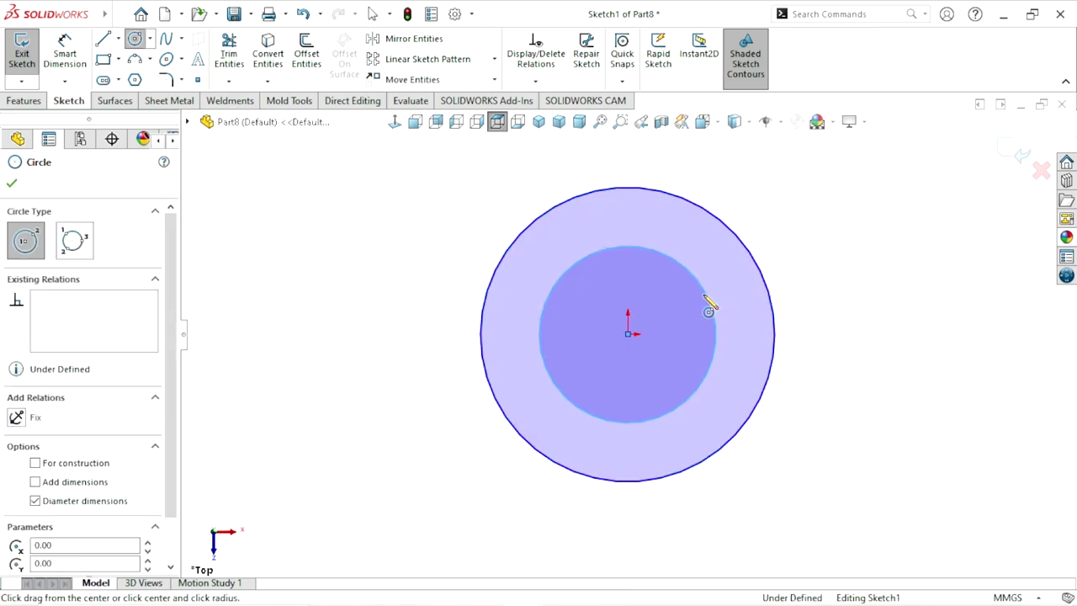
- Dimension the circles at Ø30 mm outer and Ø19.50 mm inner diameter
click(67, 52)
click(775, 321)
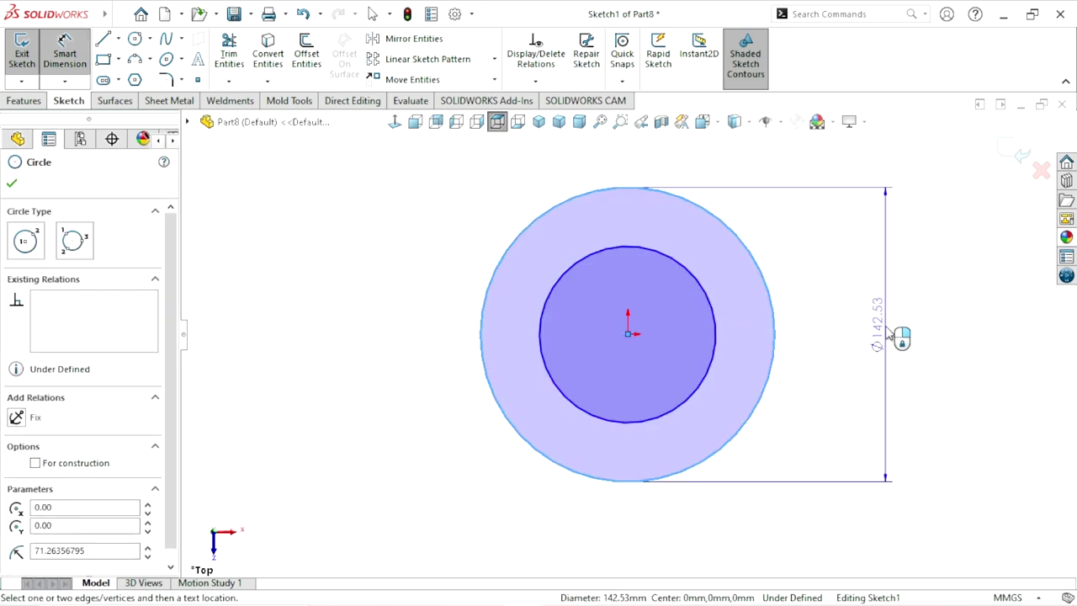
click(890, 334)
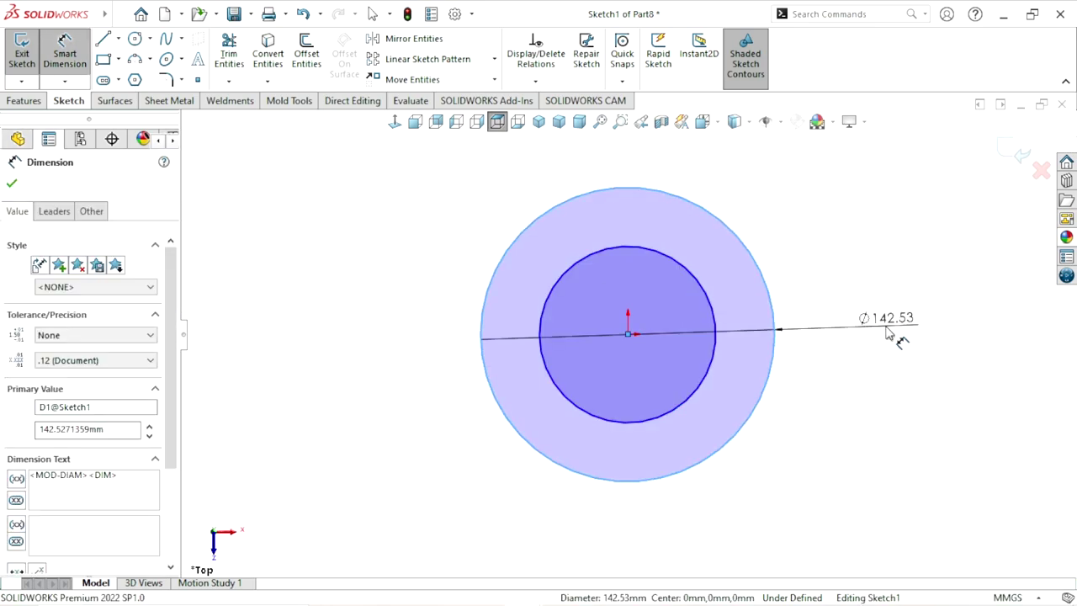
text(30)
key(Return)
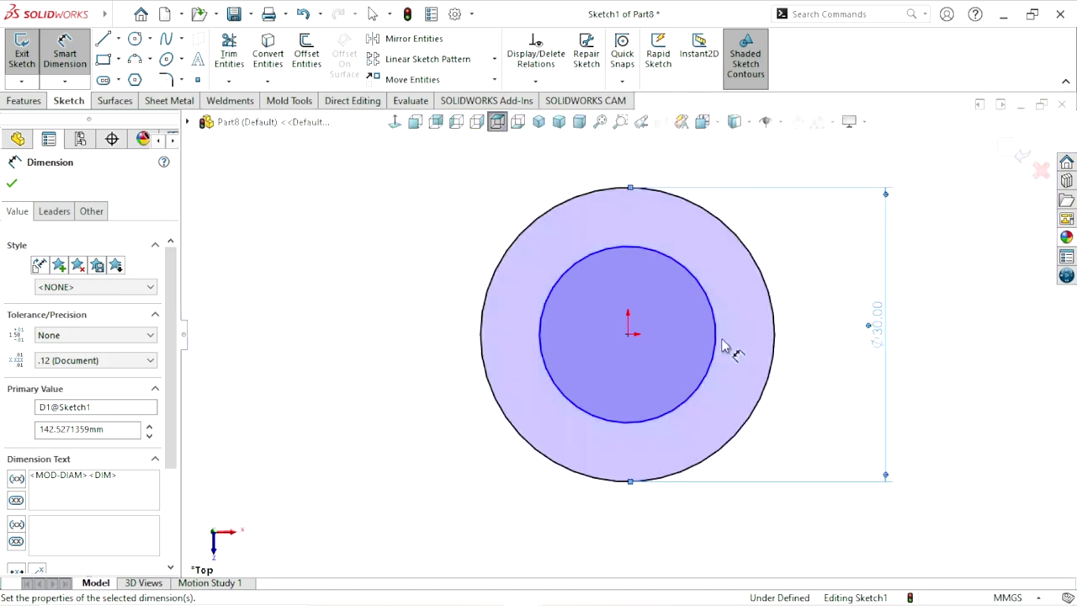
click(822, 332)
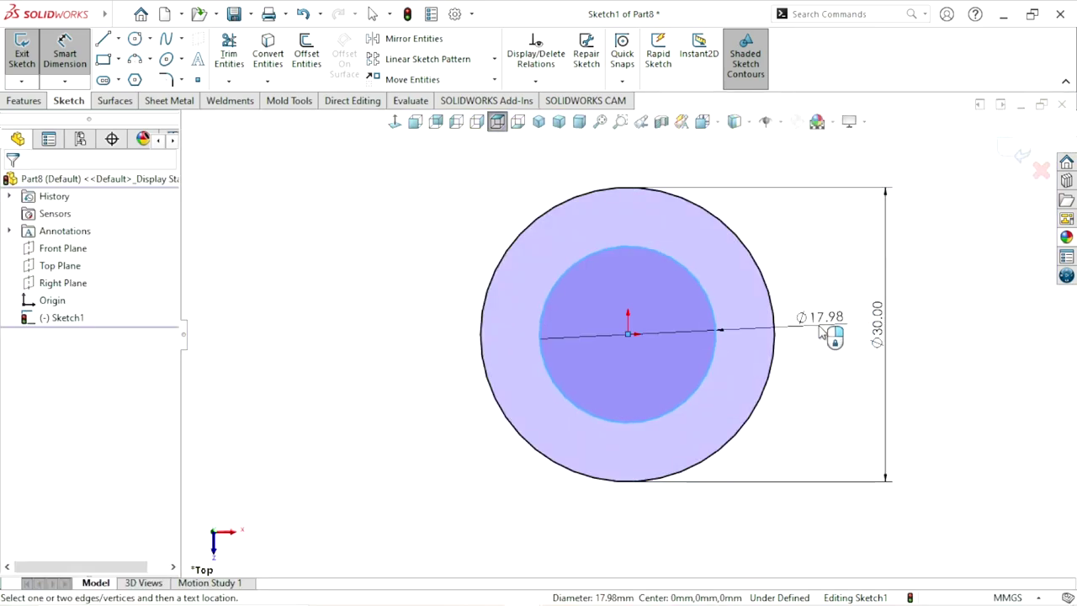
click(819, 332)
text(19.5)
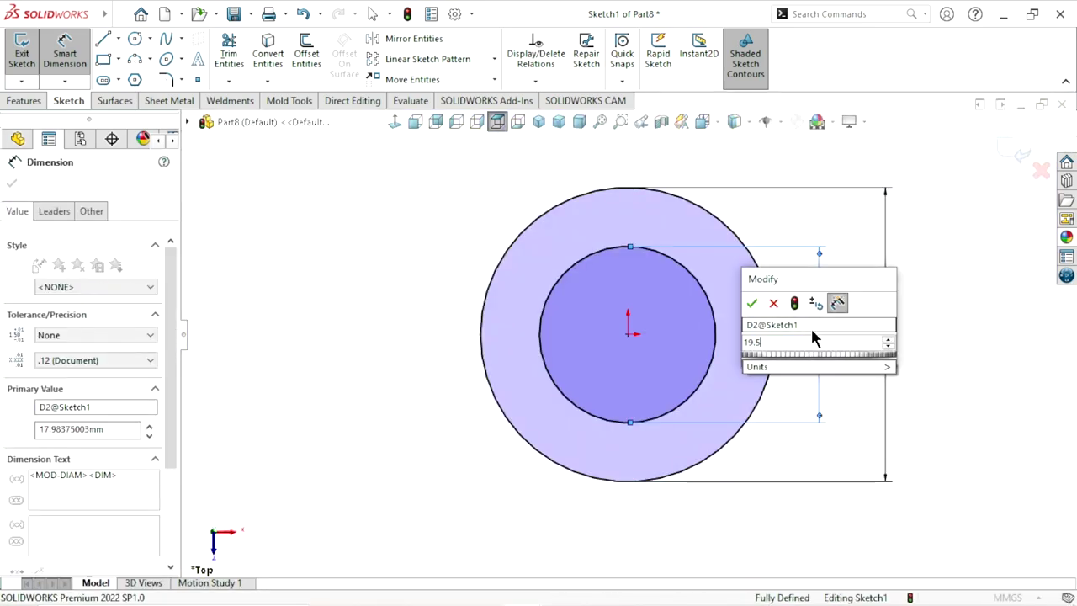
key(Return)
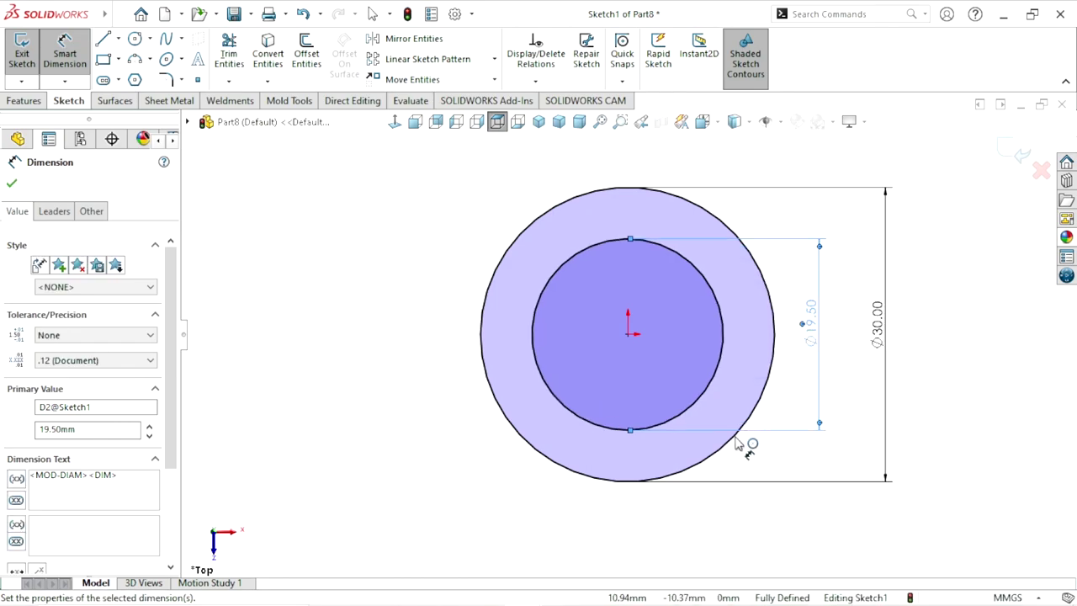
click(11, 185)
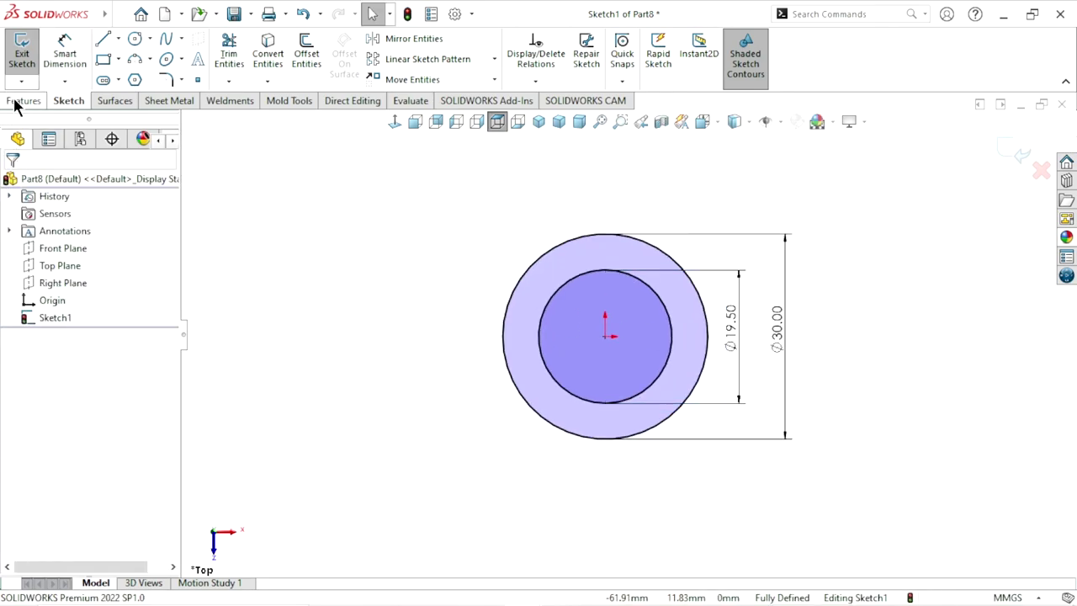
click(23, 100)
- Extrude the washer sketch 3 mm into a solid ring
click(40, 64)
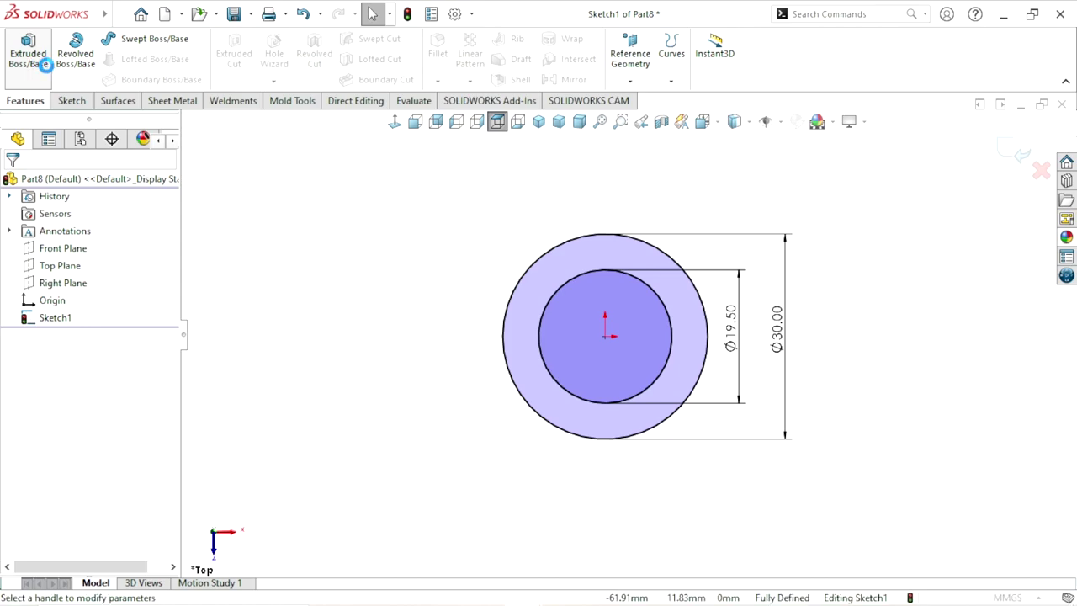
text(3)
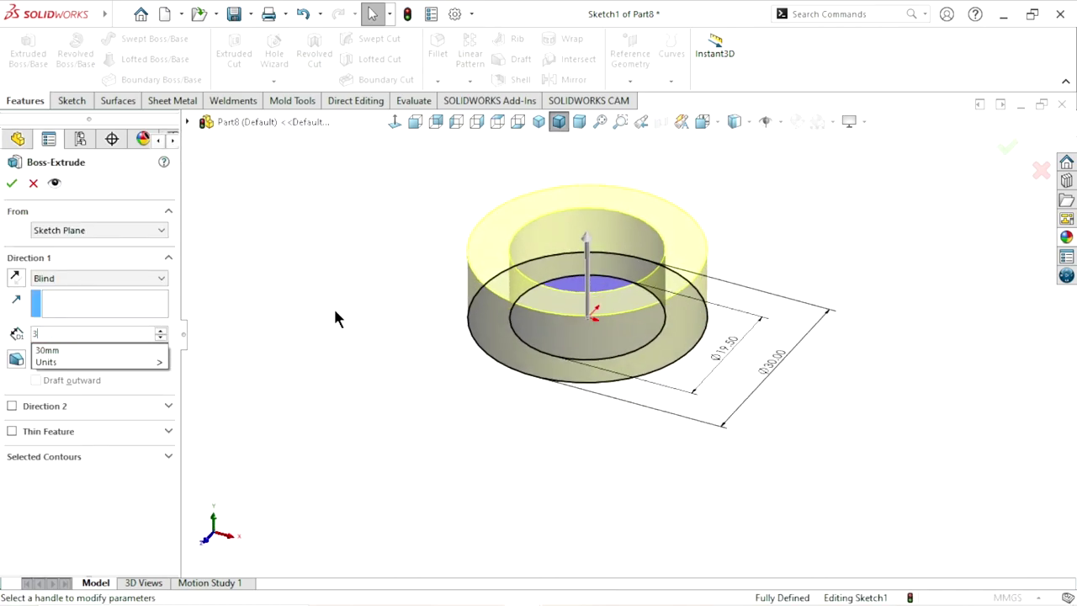
key(Return)
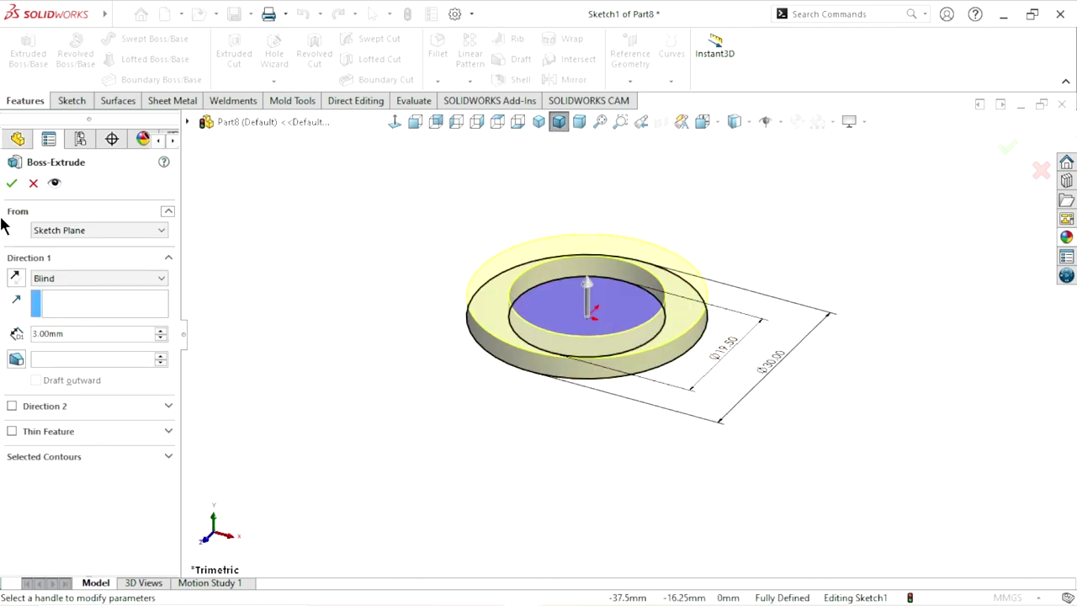
click(13, 185)
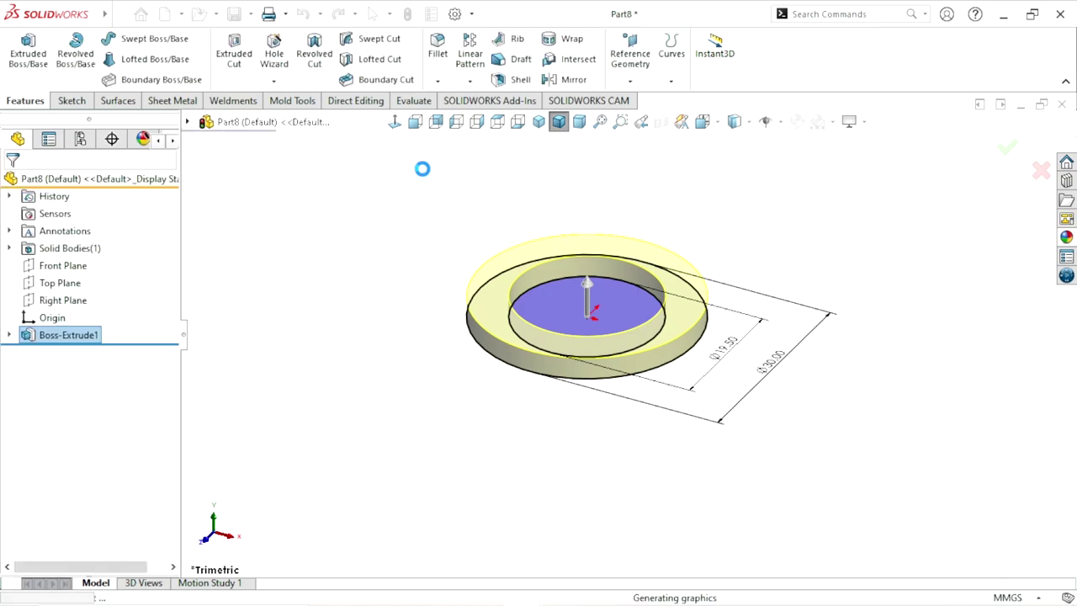
- Fillet the ring's outer and inner faces with a 0.2 mm radius
click(439, 77)
click(347, 252)
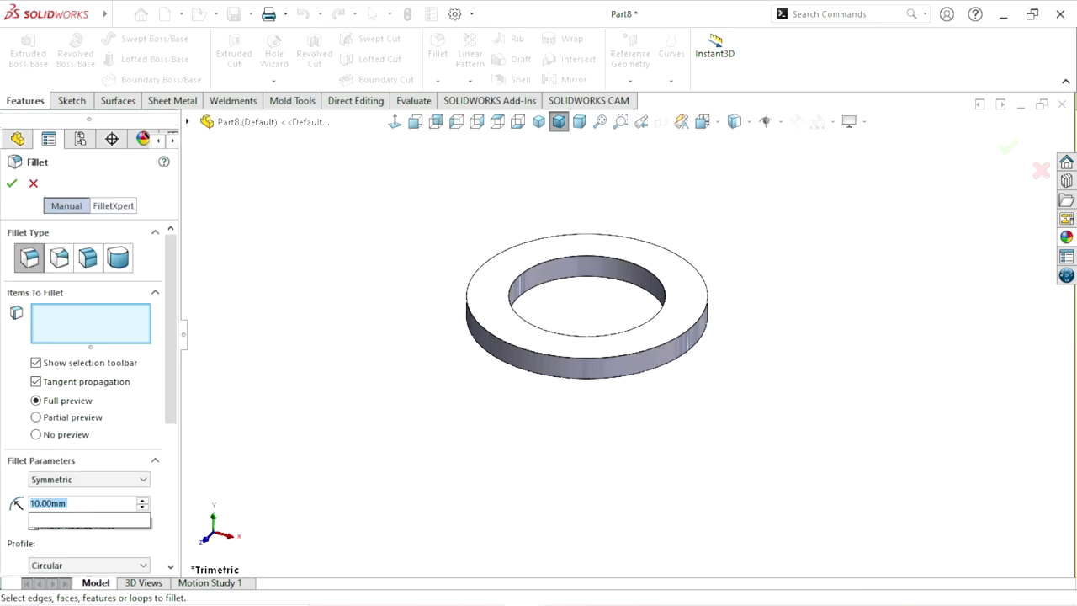
text(0.2)
key(Return)
click(552, 373)
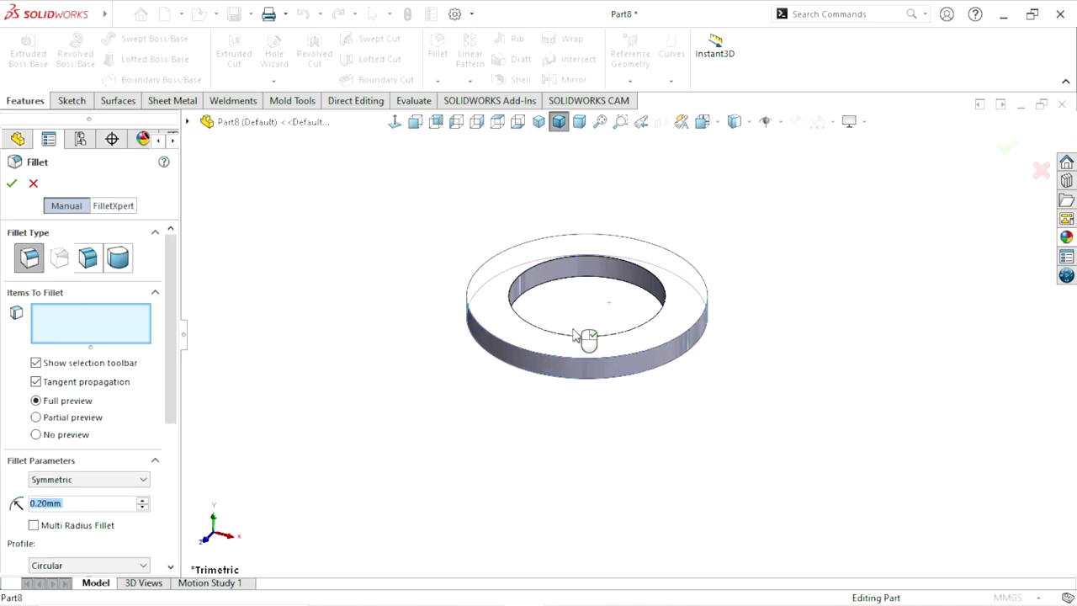
click(580, 269)
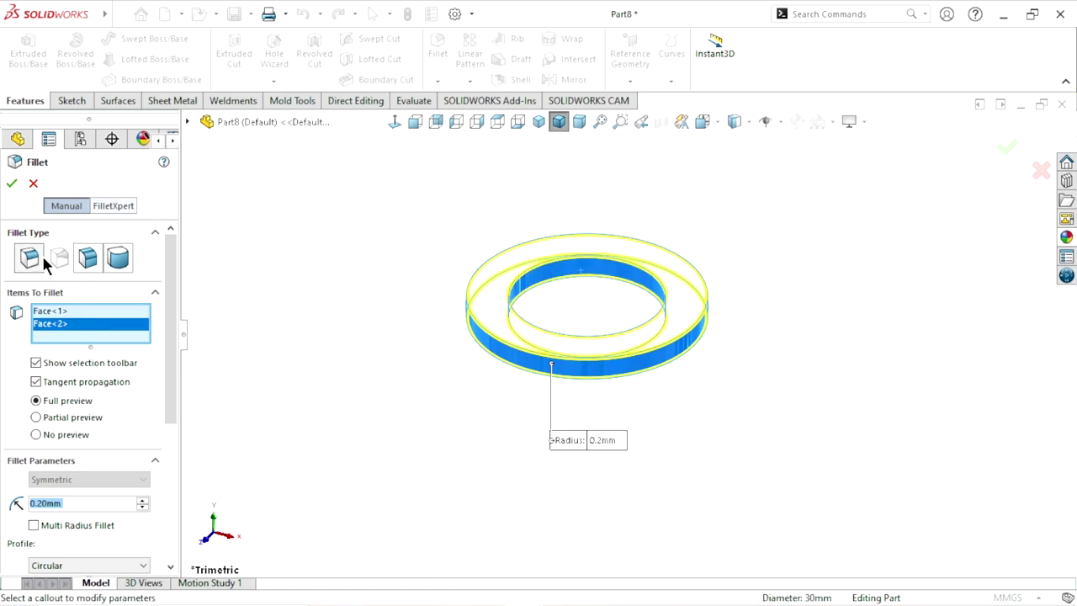
click(13, 185)
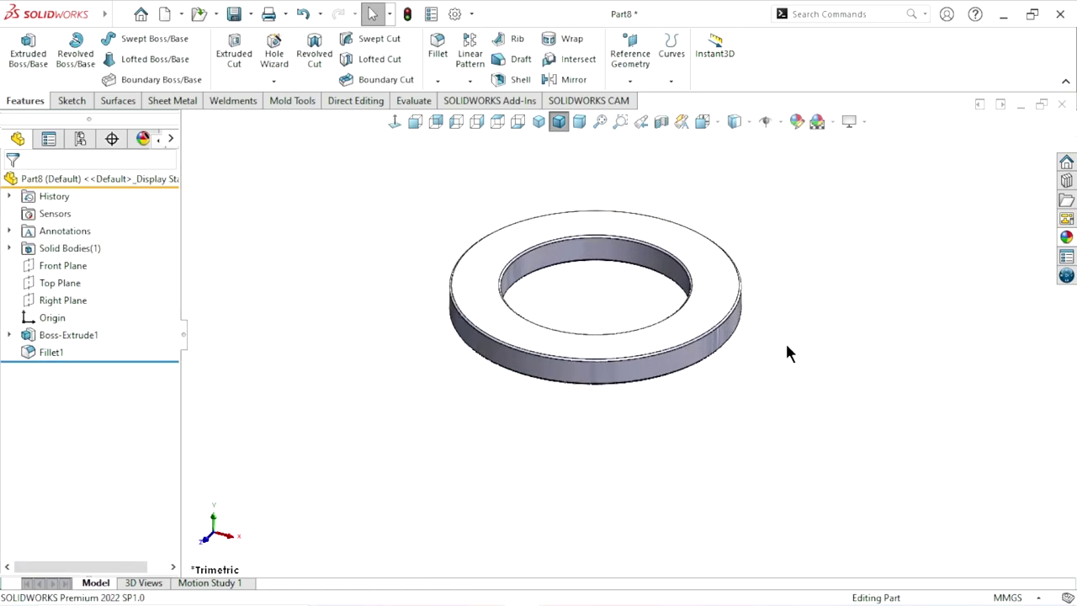
- Apply brushed steel to the washer and set its colour to RGB 200, 175, 0
click(1067, 238)
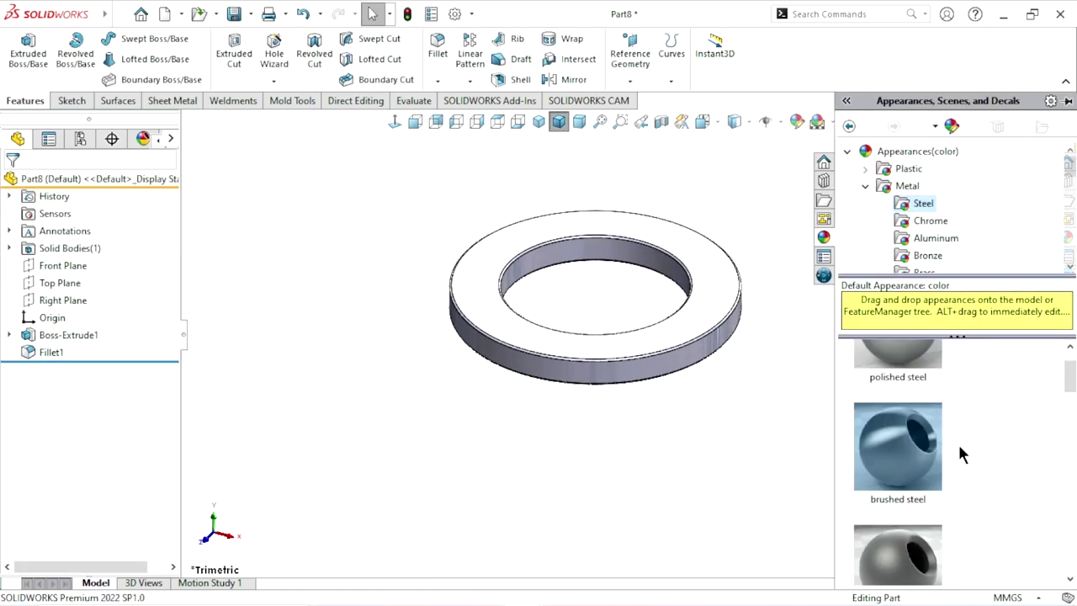
double_click(917, 476)
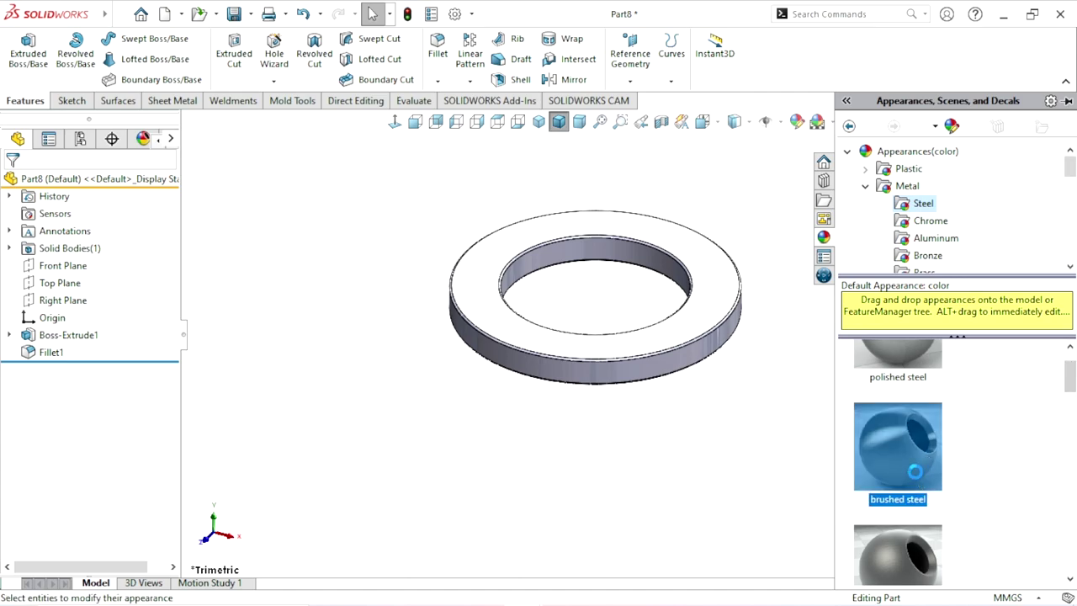
click(796, 121)
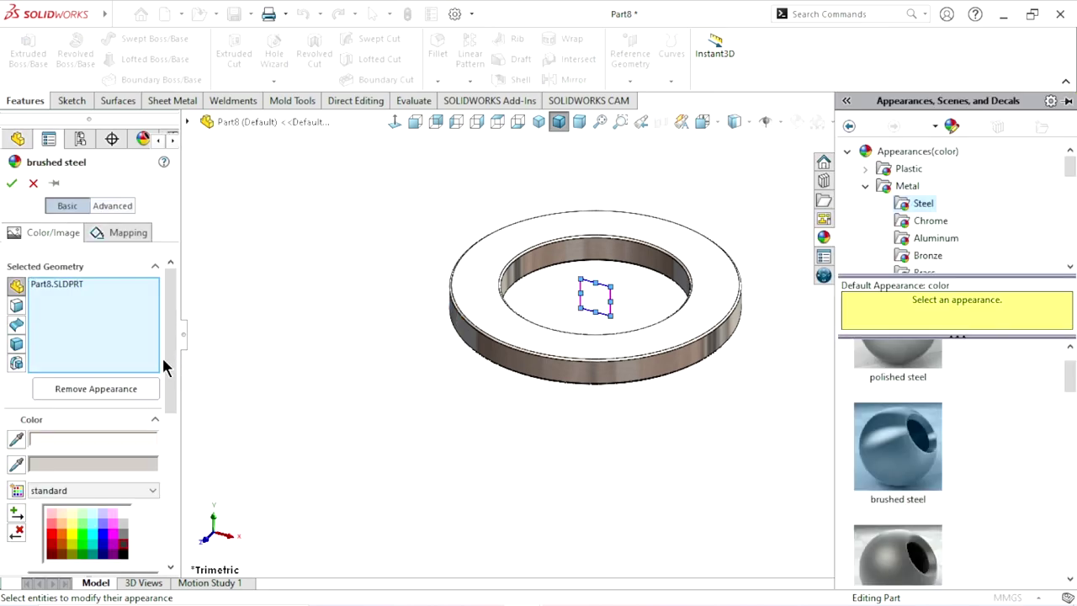
drag(169, 350, 165, 490)
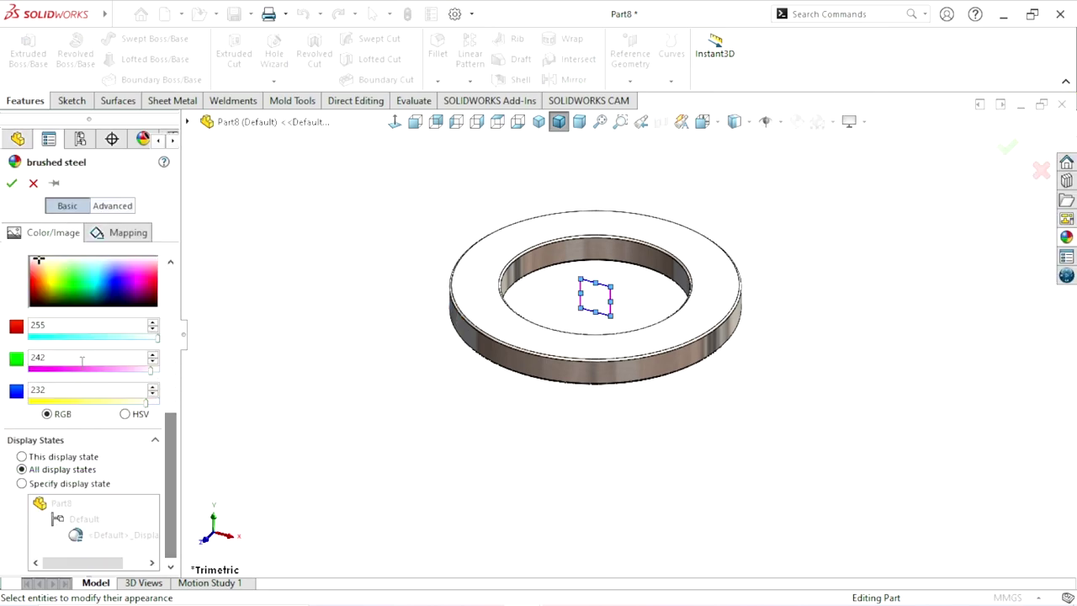
drag(68, 327, 3, 321)
text(200)
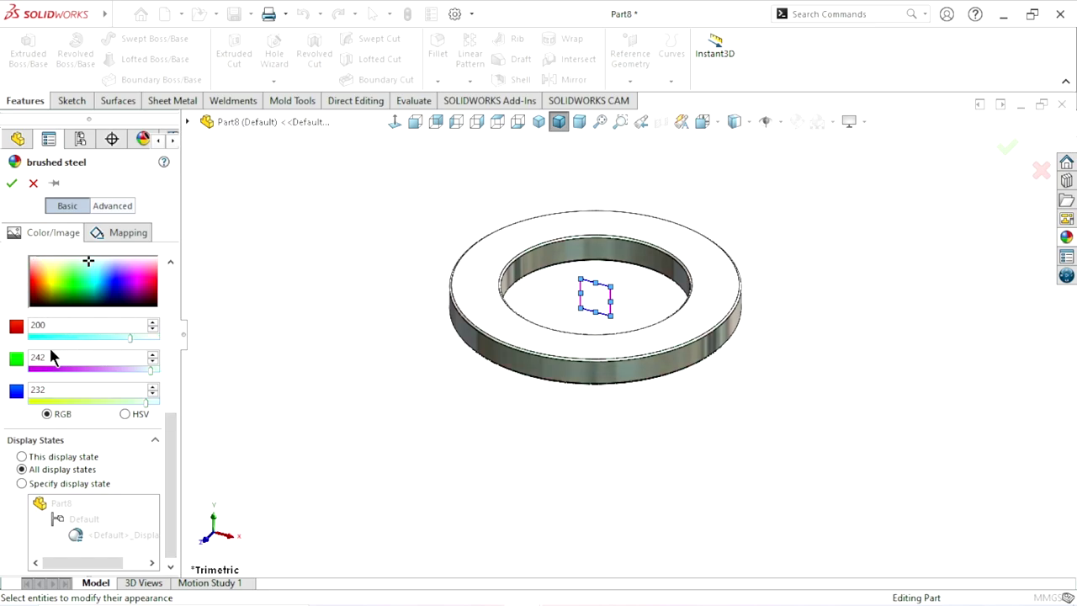
click(52, 357)
text(175)
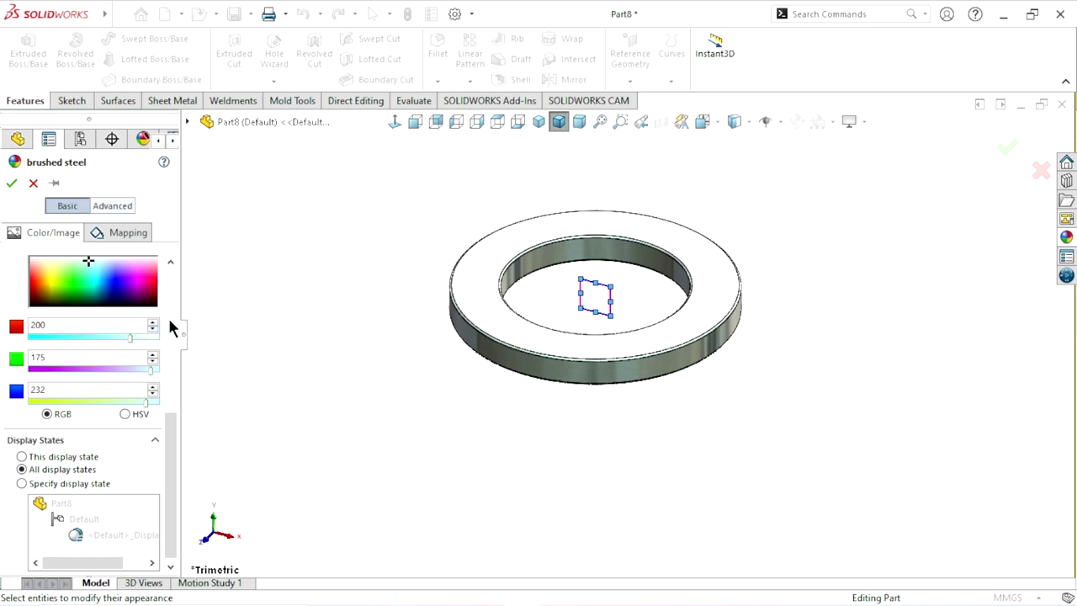
key(Return)
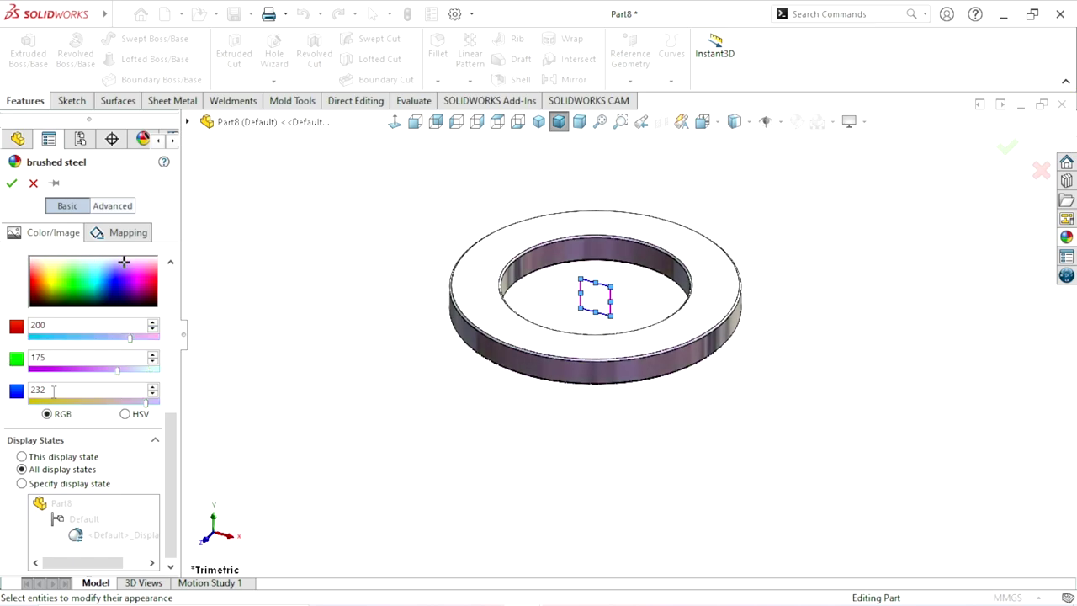
drag(47, 389, 2, 376)
text(0)
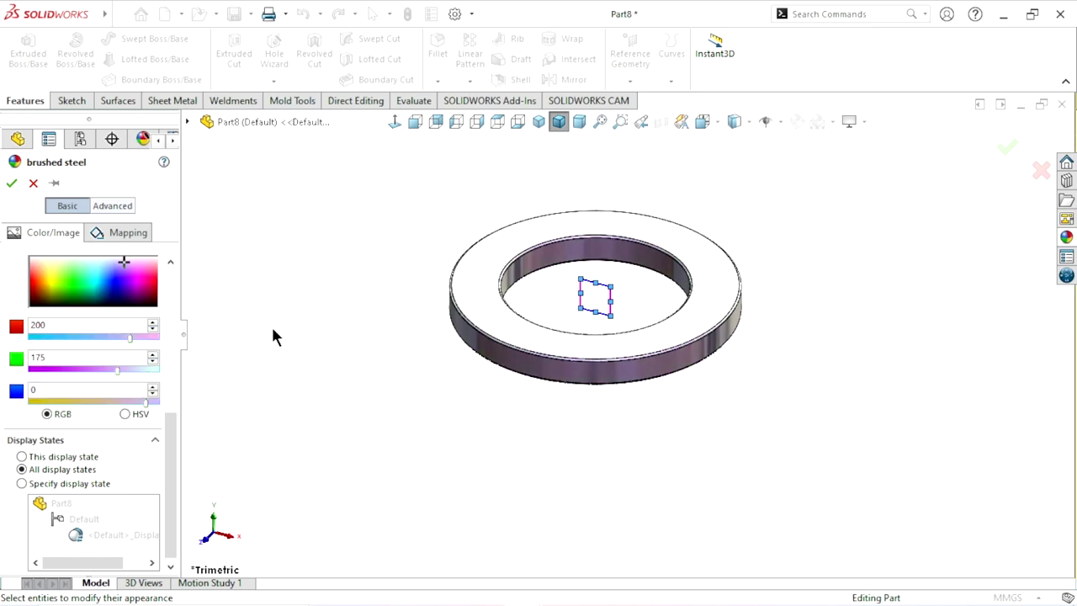
key(Return)
click(12, 183)
- Save the yellow washer part as 'couple washer 01' on the Desktop
mouse_move(450, 337)
middle_down()
mouse_move(510, 500)
mouse_move(580, 411)
middle_up()
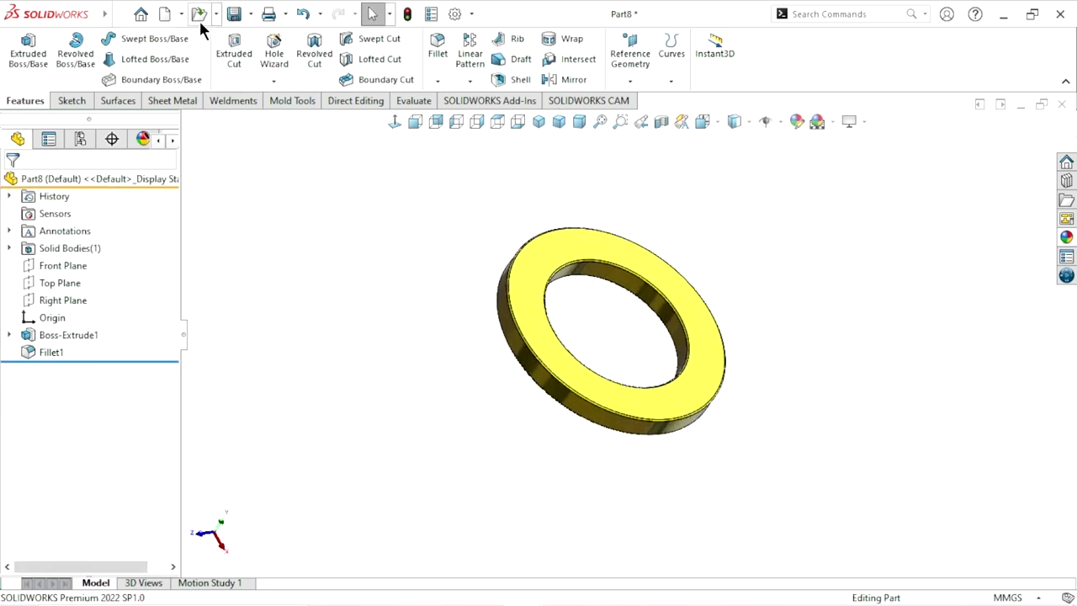
click(234, 15)
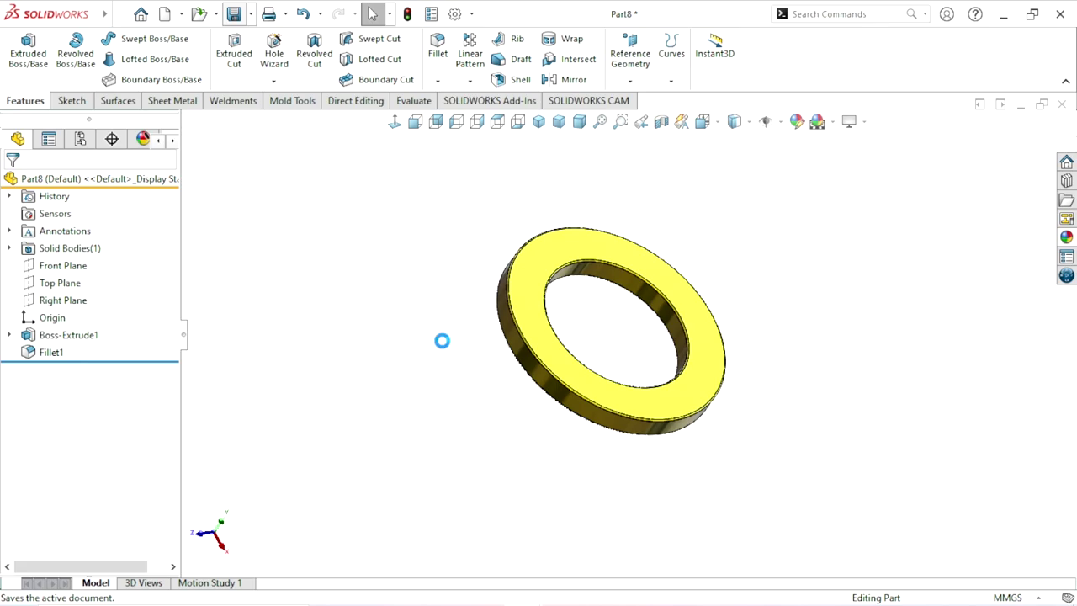
text(co)
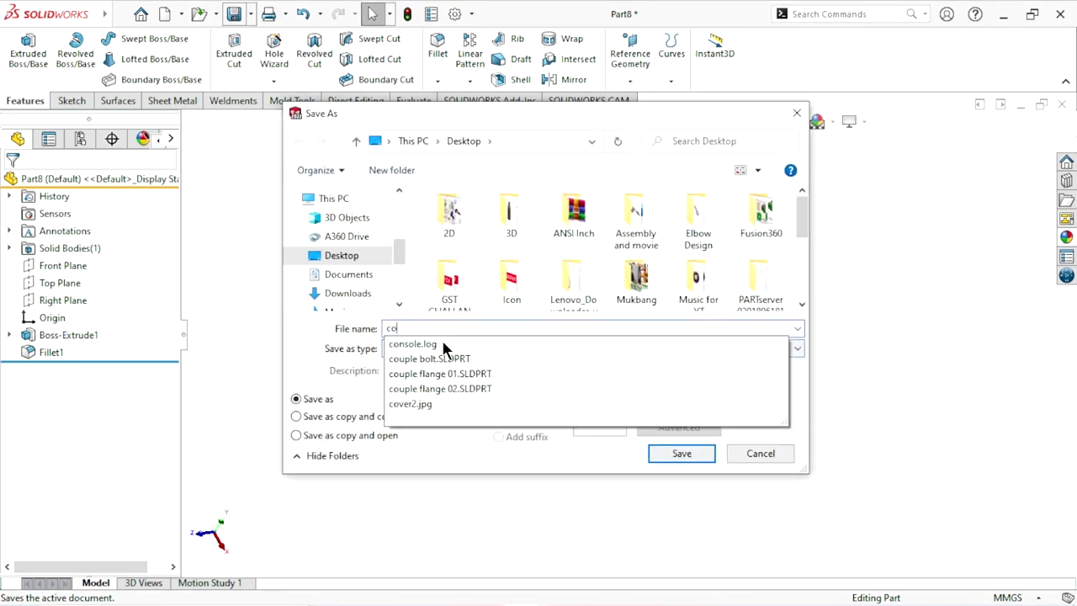
text(uple )
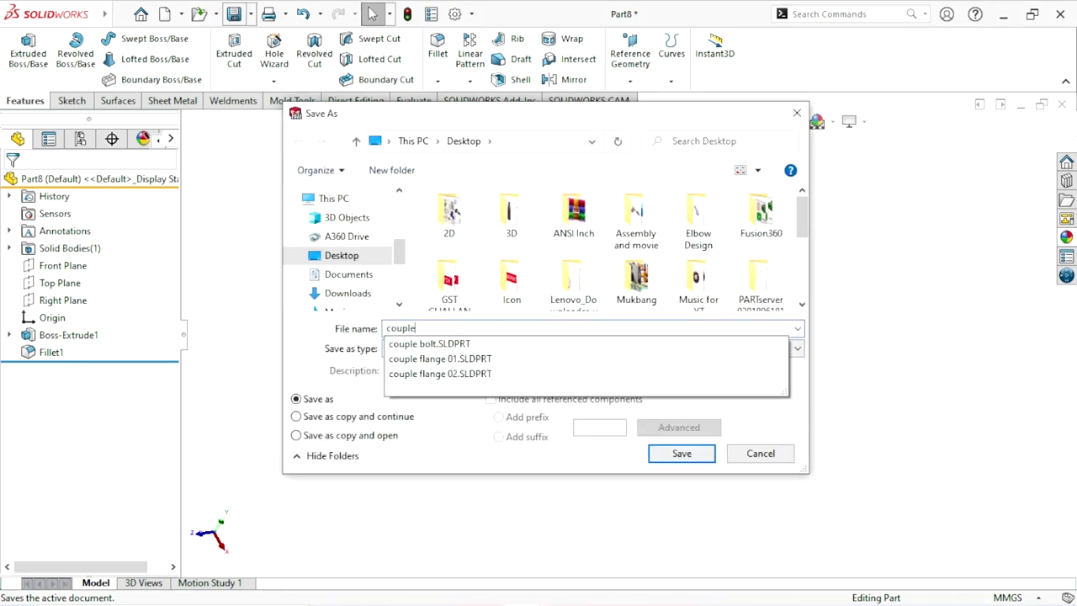
text(washer 01)
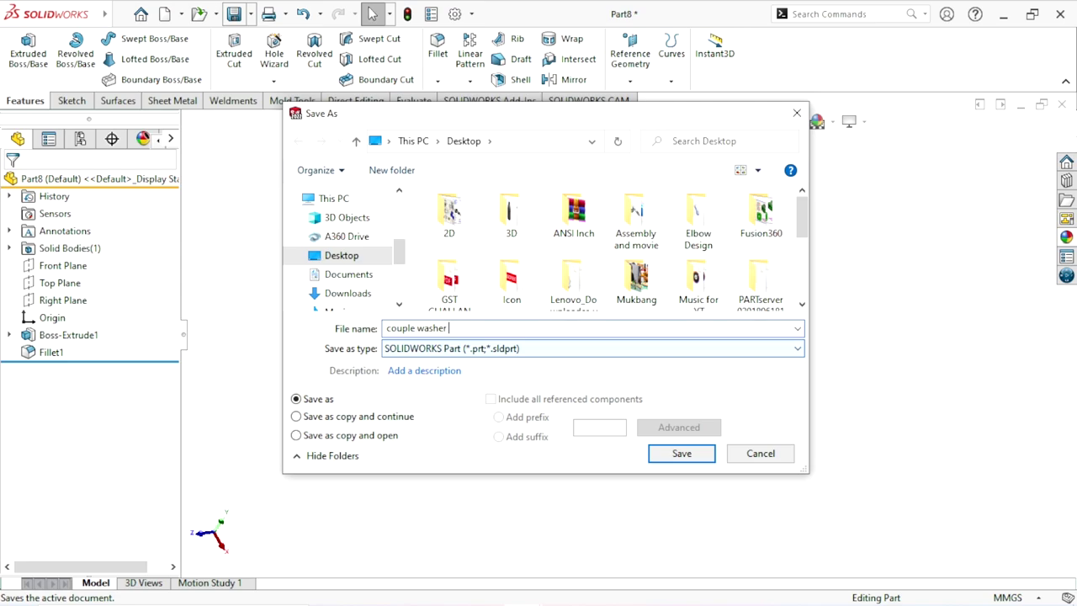
click(702, 459)
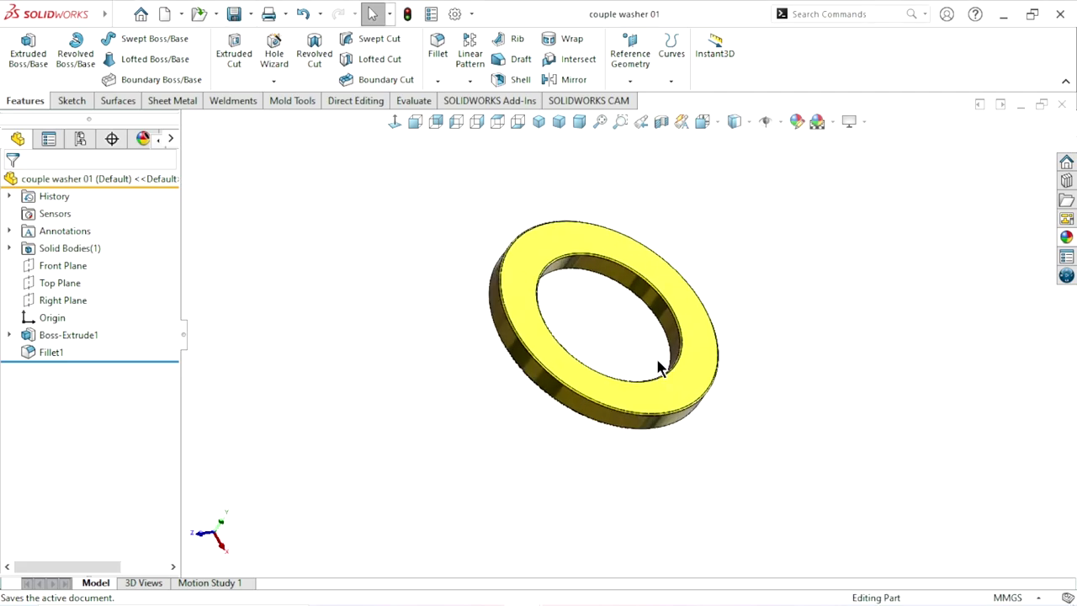
mouse_move(659, 365)
middle_down()
mouse_move(673, 363)
mouse_move(621, 300)
mouse_move(846, 337)
middle_up()
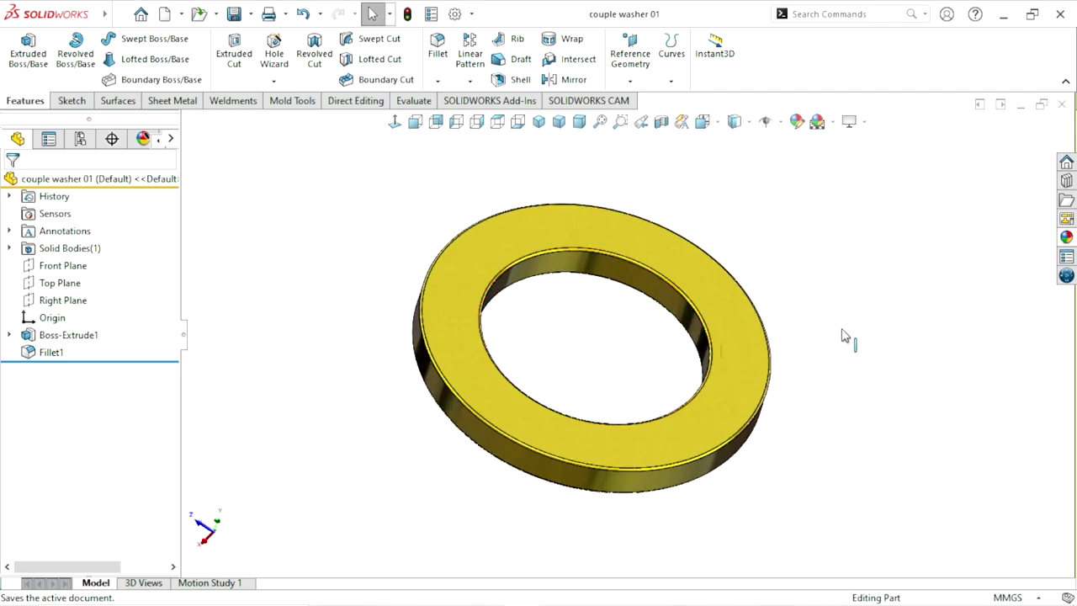
- Edit the base sketch to Ø16.50 inner and Ø22.30 outer diameters, then exit to rebuild
click(9, 335)
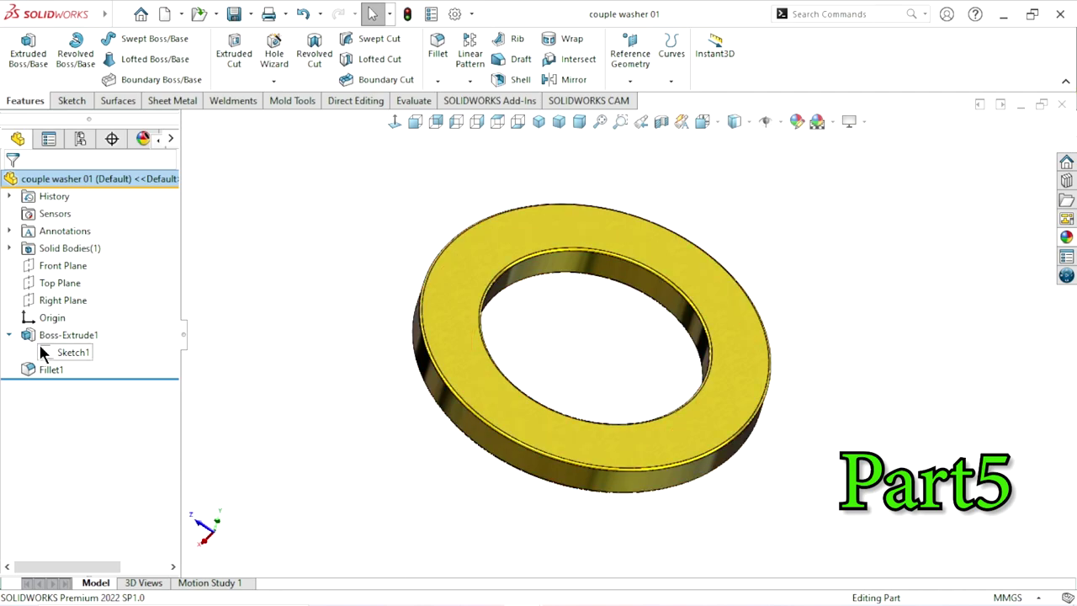
click(43, 352)
click(53, 299)
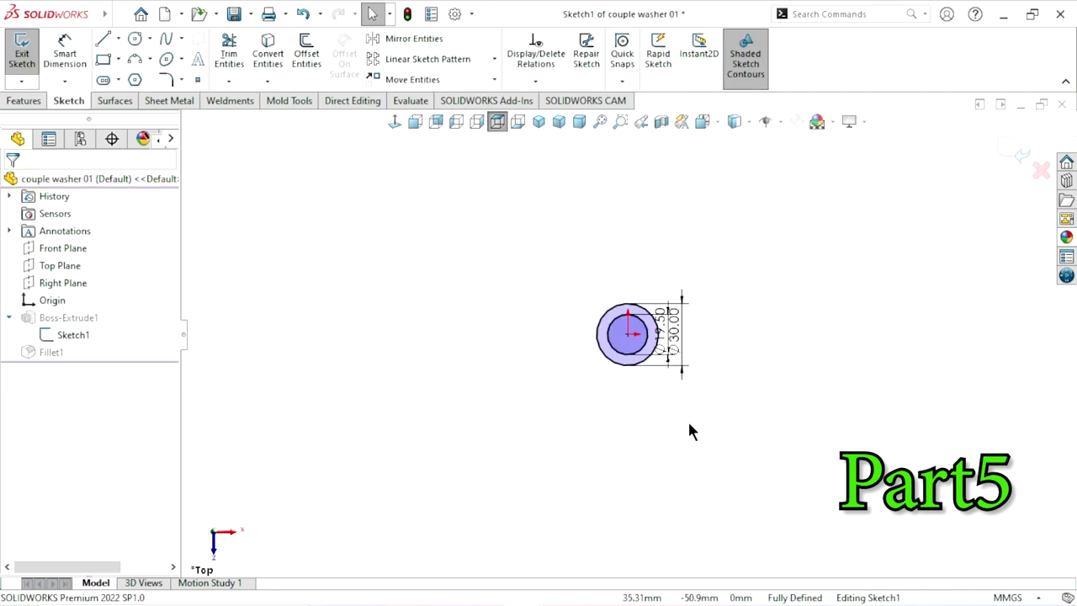
scroll(640, 353, down, 4)
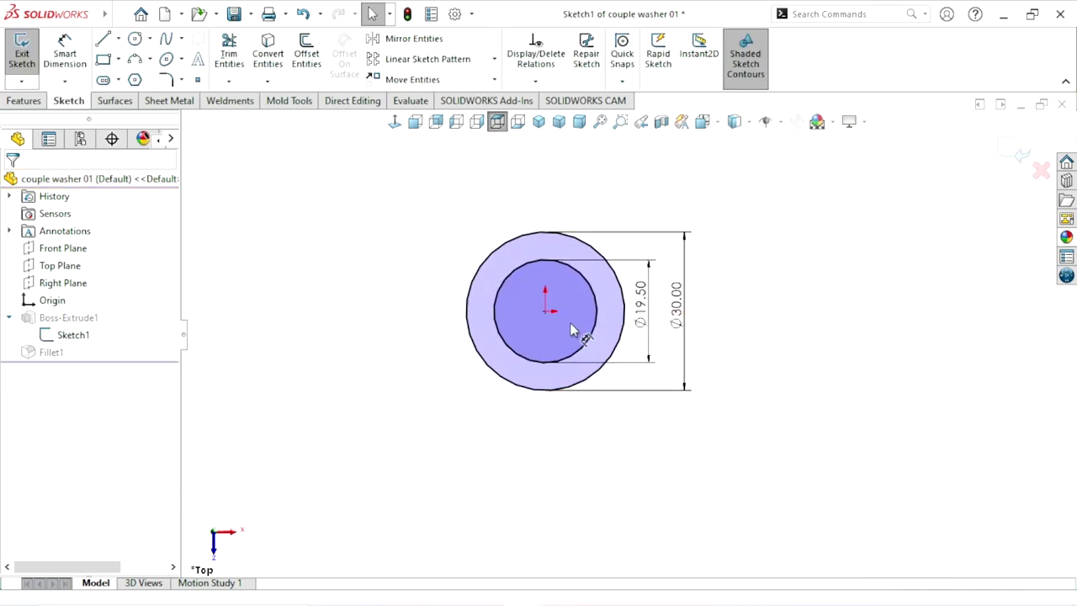
scroll(572, 329, down, 1)
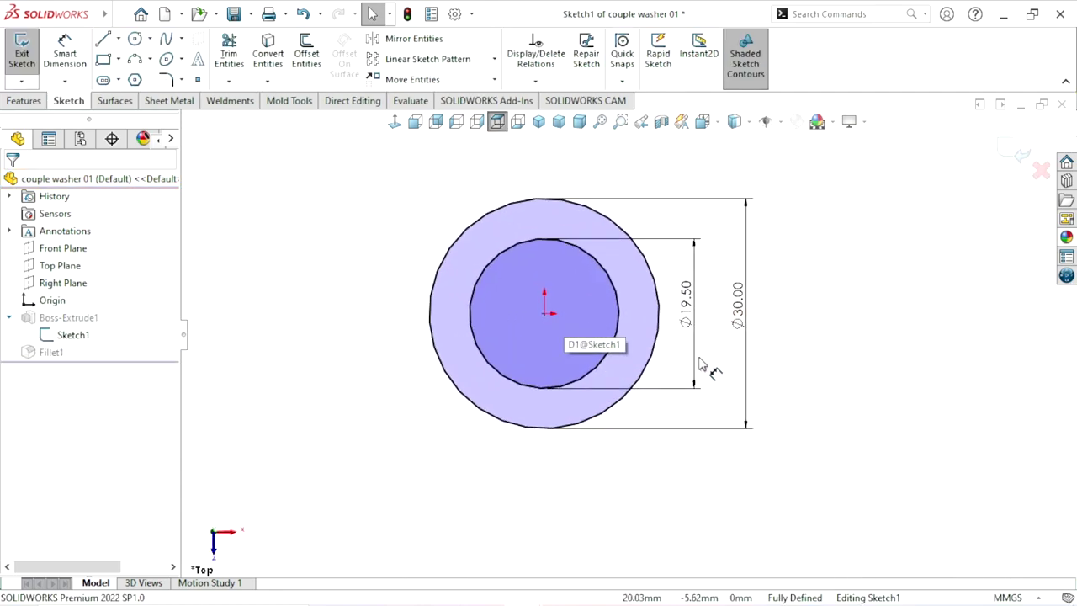
double_click(688, 311)
text(16.5)
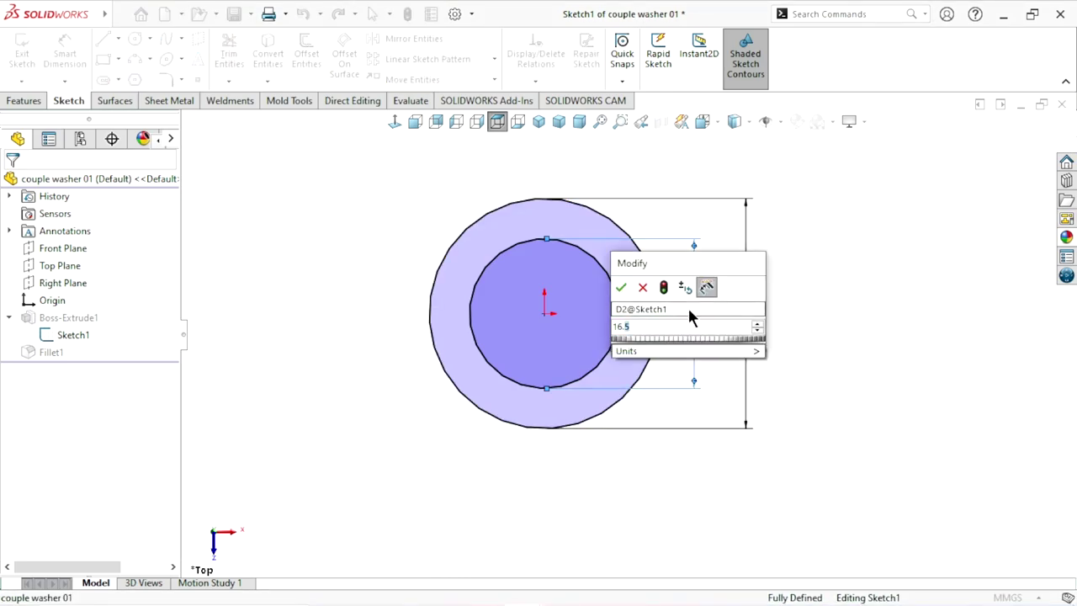
key(Return)
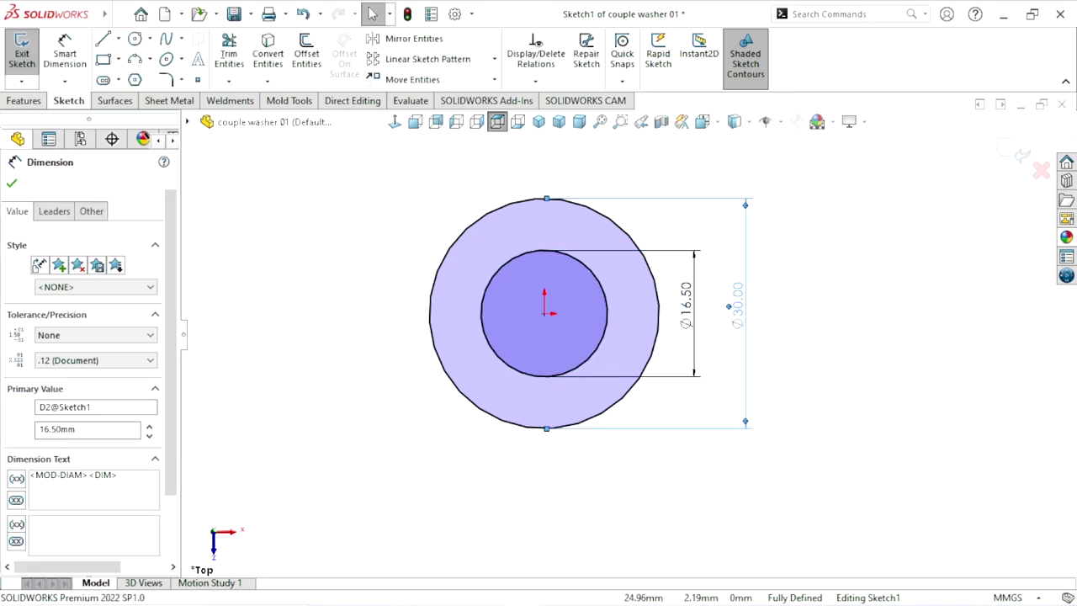
double_click(737, 297)
text(2)
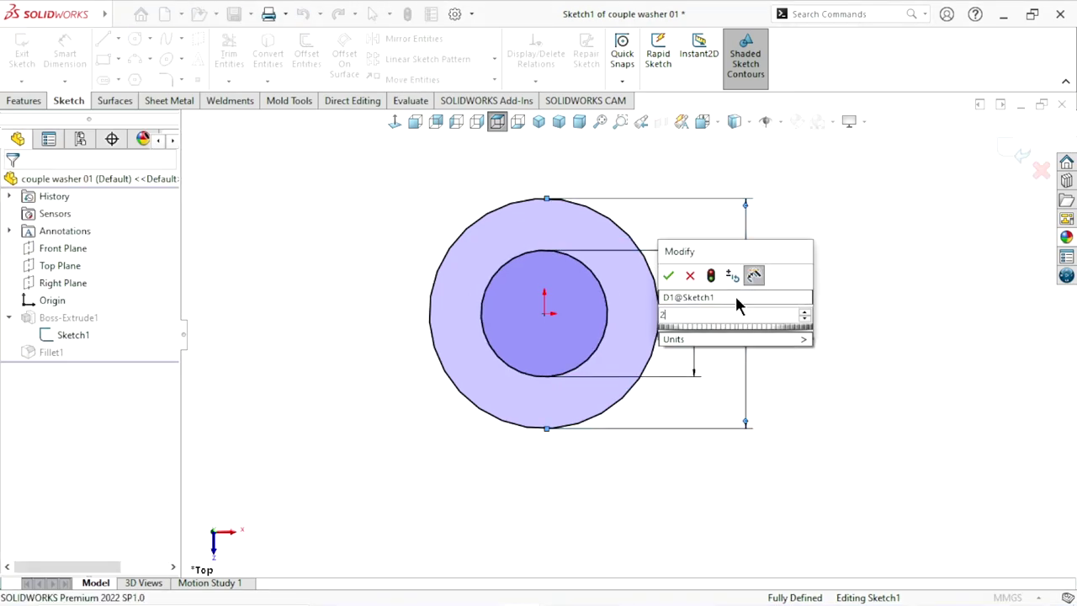
text(2.3)
key(Return)
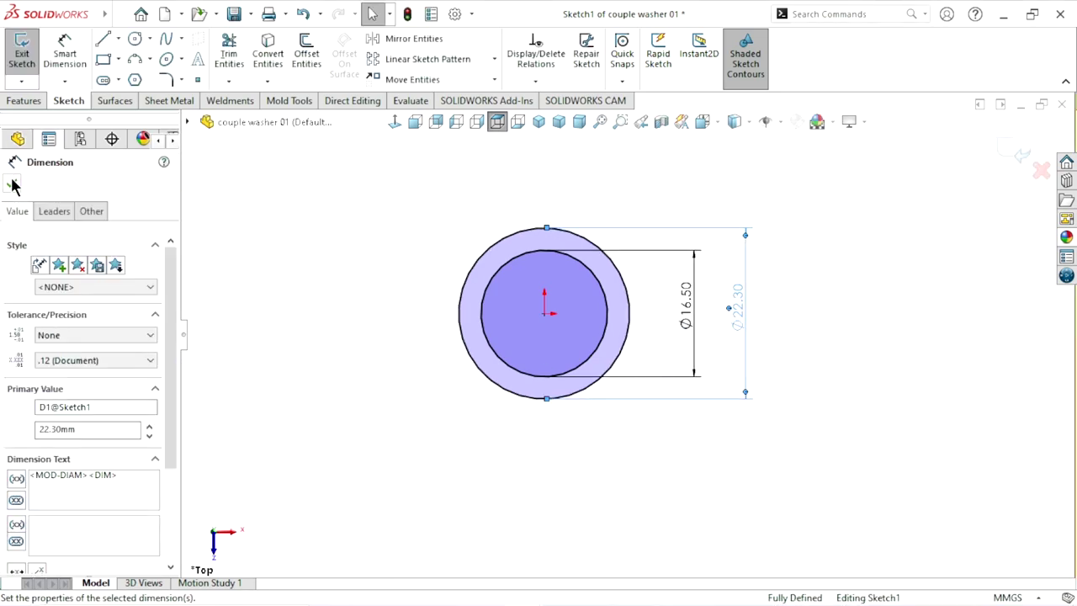
click(11, 183)
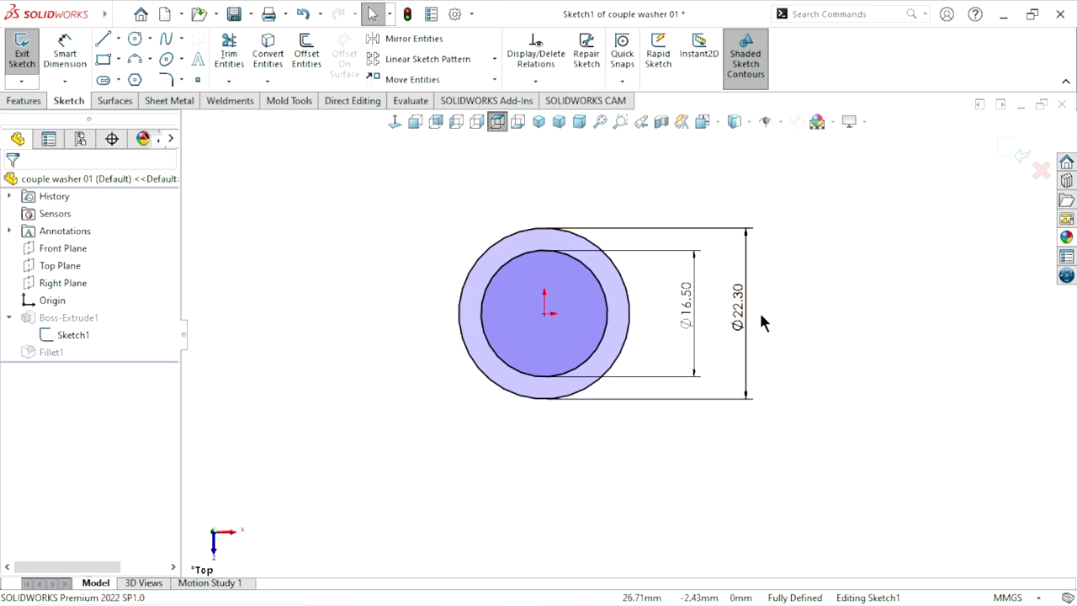
click(1021, 154)
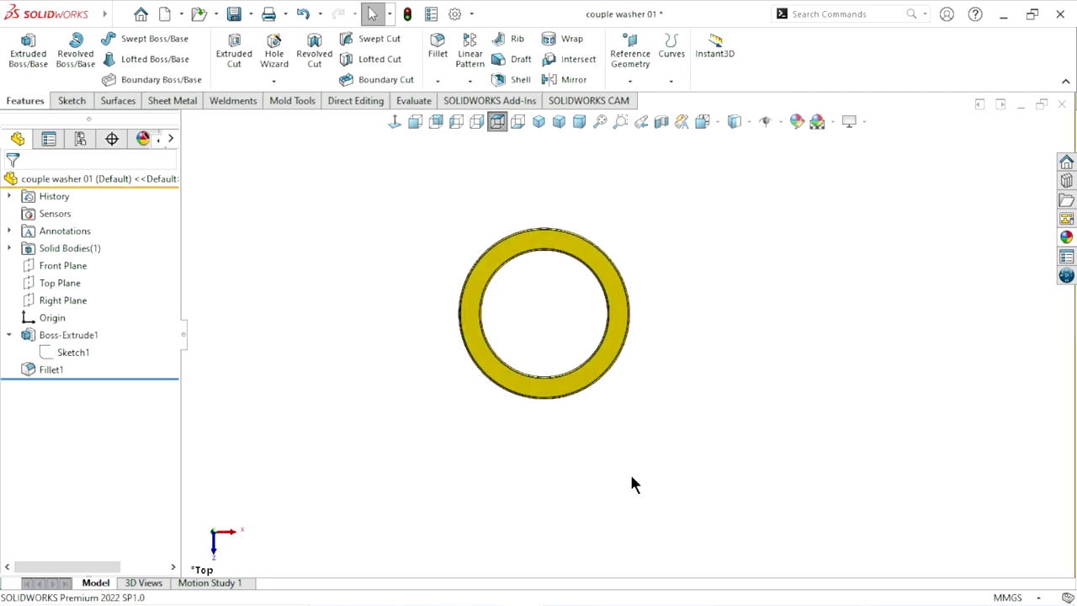
- Change the washer's Boss-Extrude1 depth from 3 mm to 6 mm
click(37, 334)
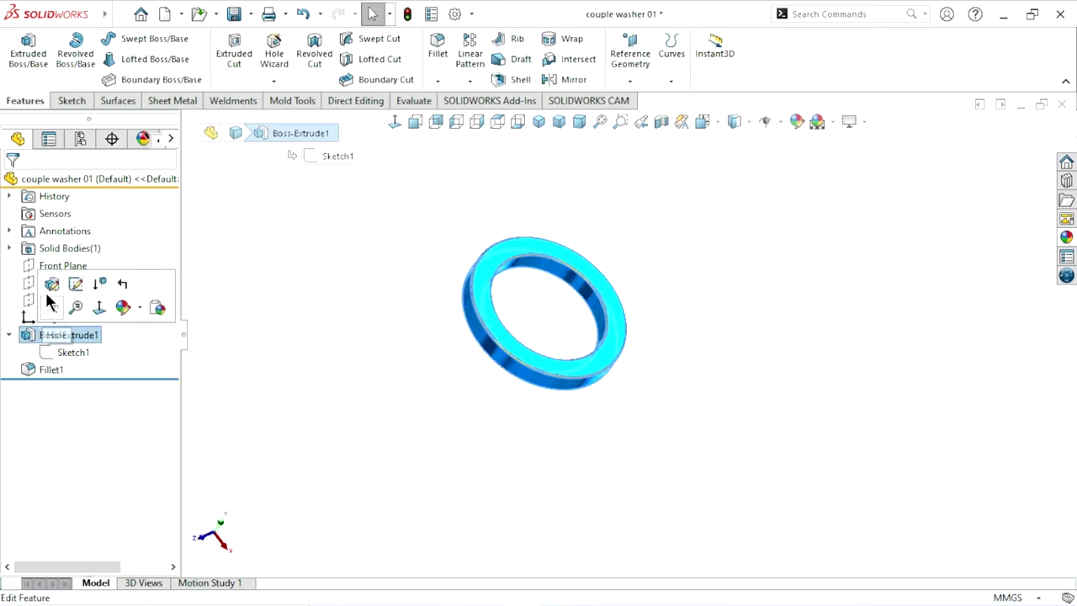
click(47, 286)
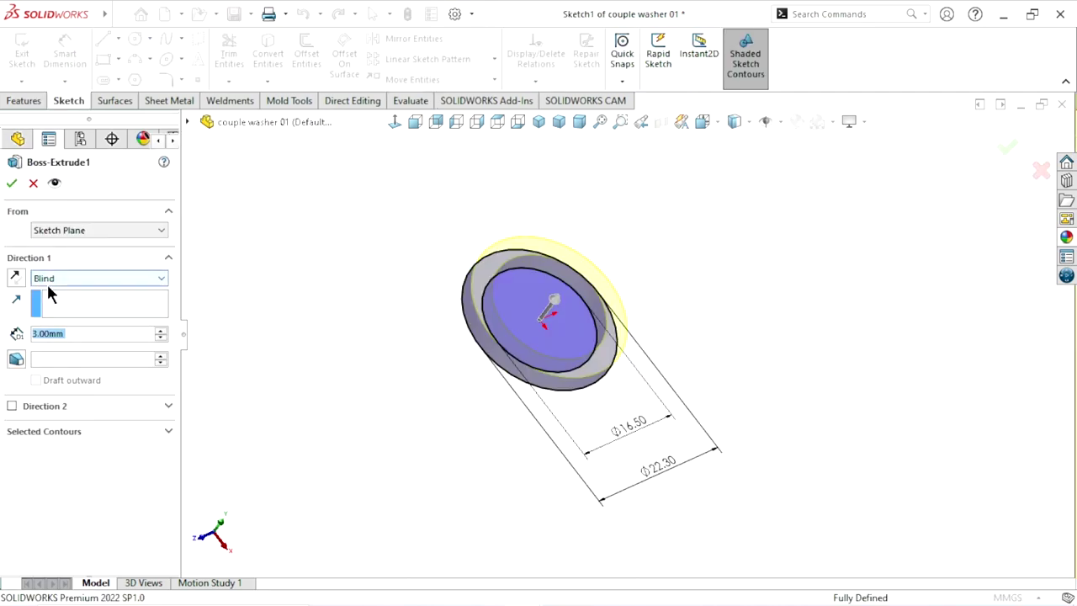
text(6)
key(Return)
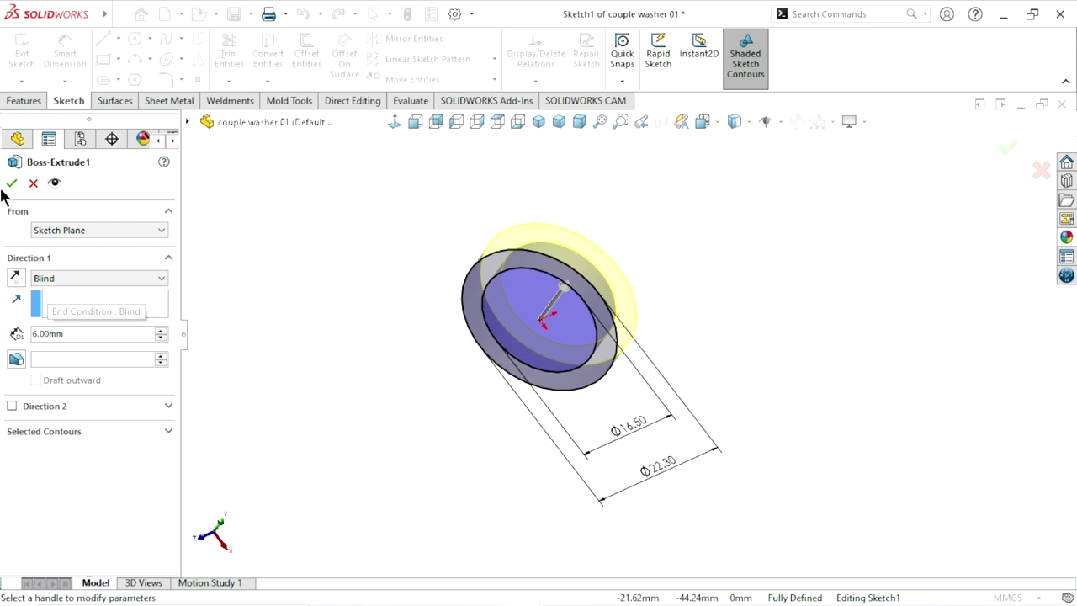
mouse_move(606, 384)
middle_down()
mouse_move(453, 347)
mouse_move(600, 312)
middle_up()
scroll(601, 313, down, 3)
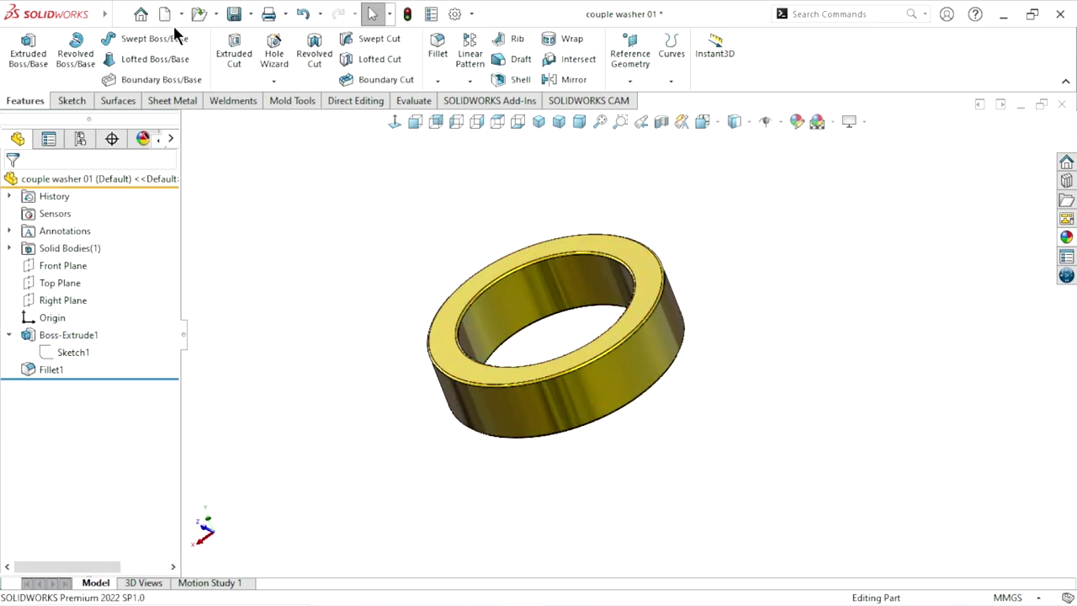
click(249, 19)
click(265, 55)
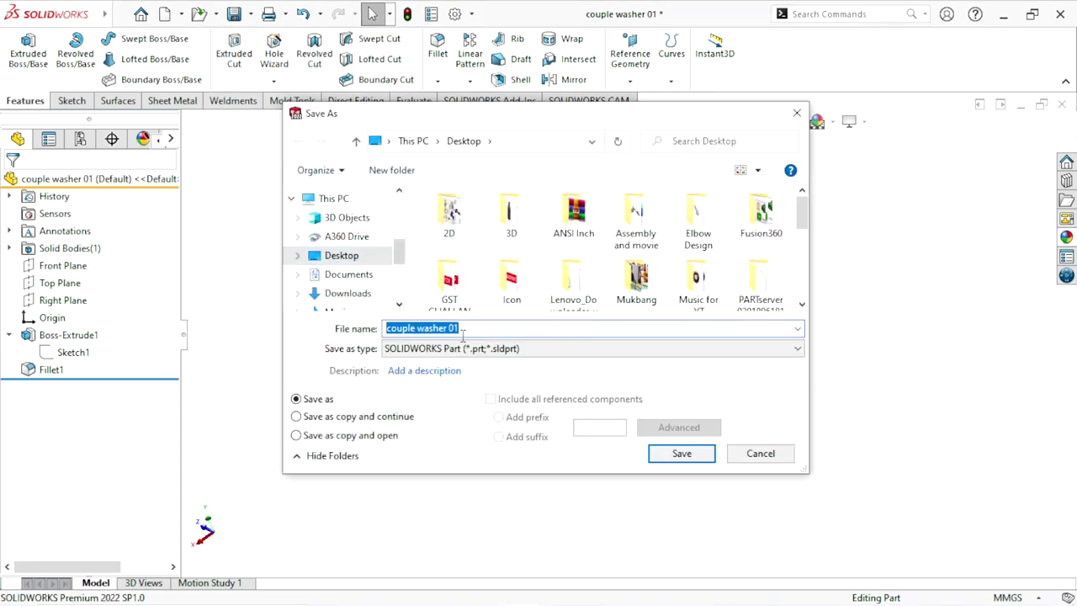
- Save the thicker washer as a separate file, 'couple washer 02'
click(472, 328)
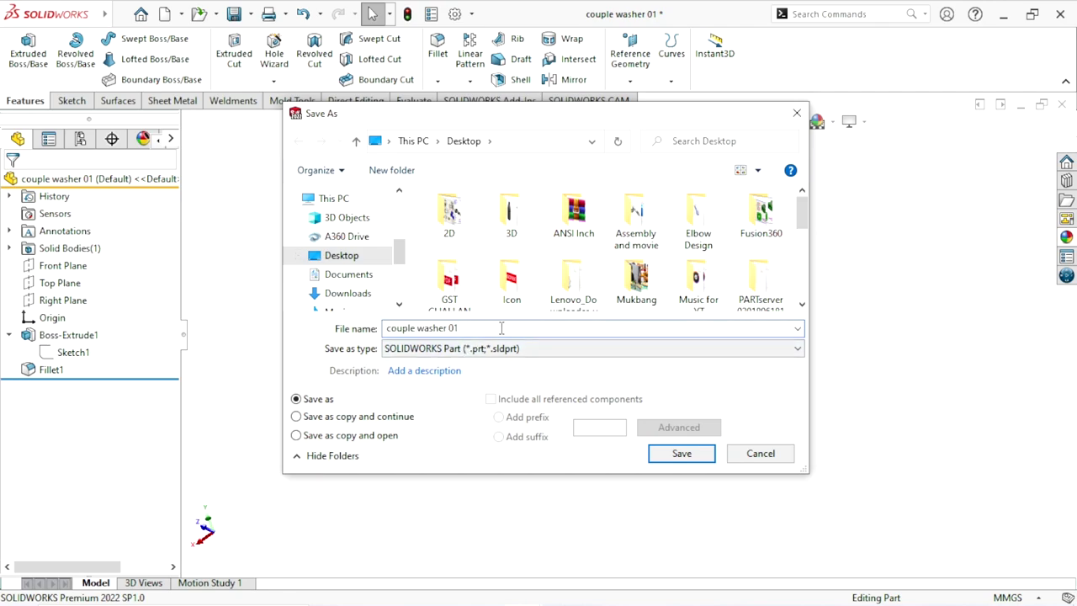
key(BackSpace)
text(2)
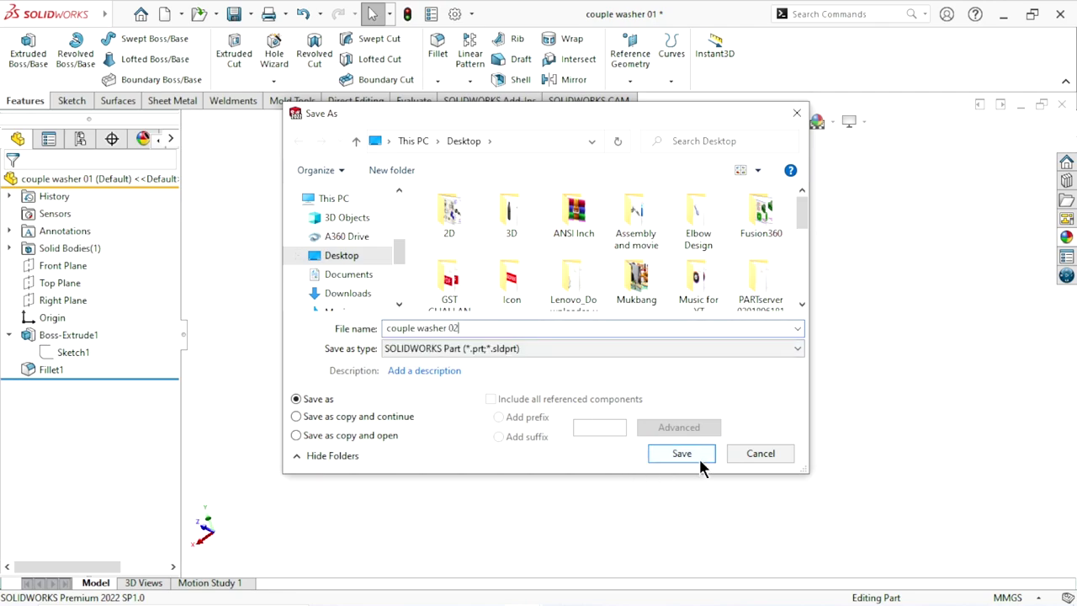
click(700, 462)
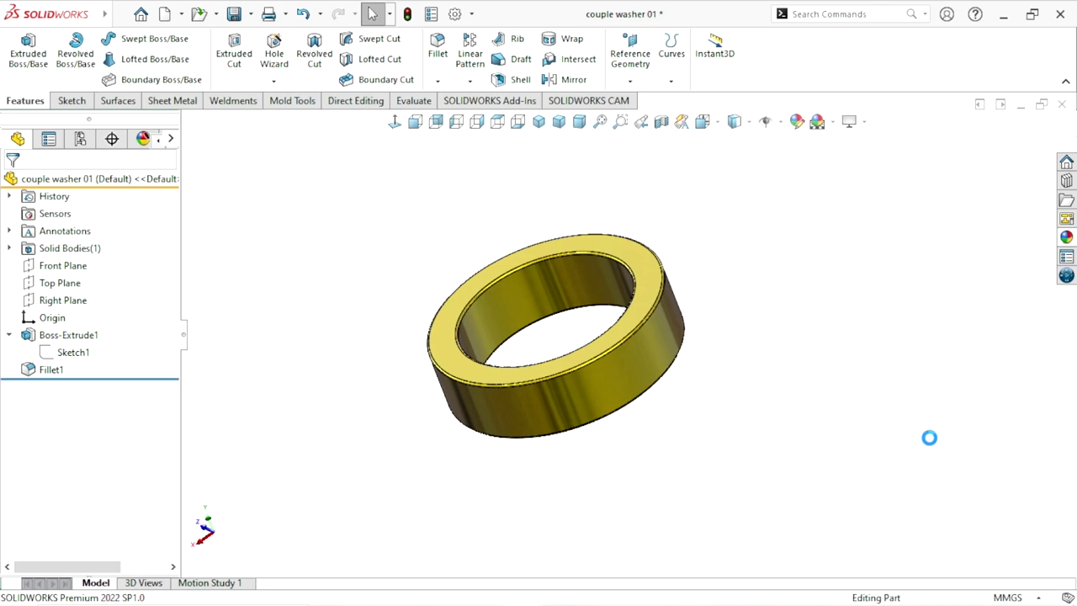
scroll(607, 339, up, 2)
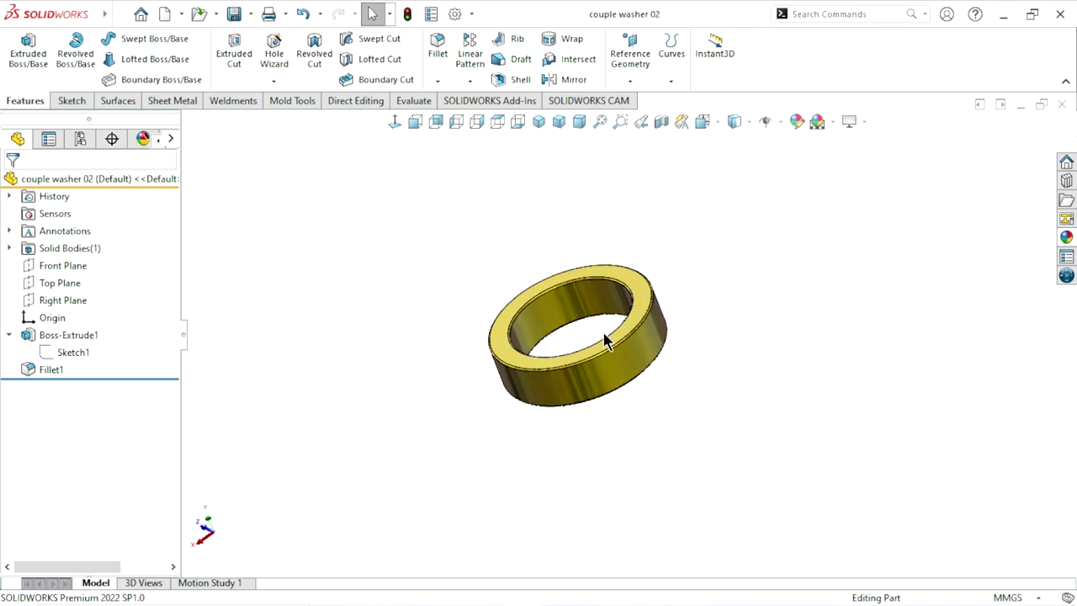
mouse_move(607, 339)
middle_down()
mouse_move(728, 377)
mouse_move(513, 298)
mouse_move(681, 322)
mouse_move(515, 370)
mouse_move(685, 260)
middle_up()
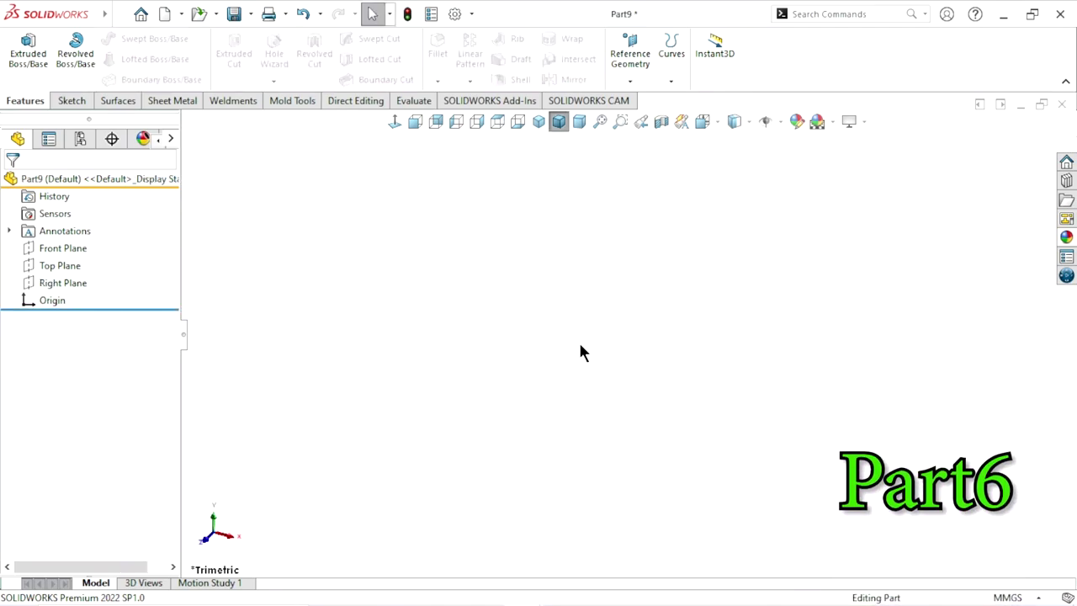
- Start a Front Plane sketch and draw a horizontal centerline about 96.73 long
click(69, 250)
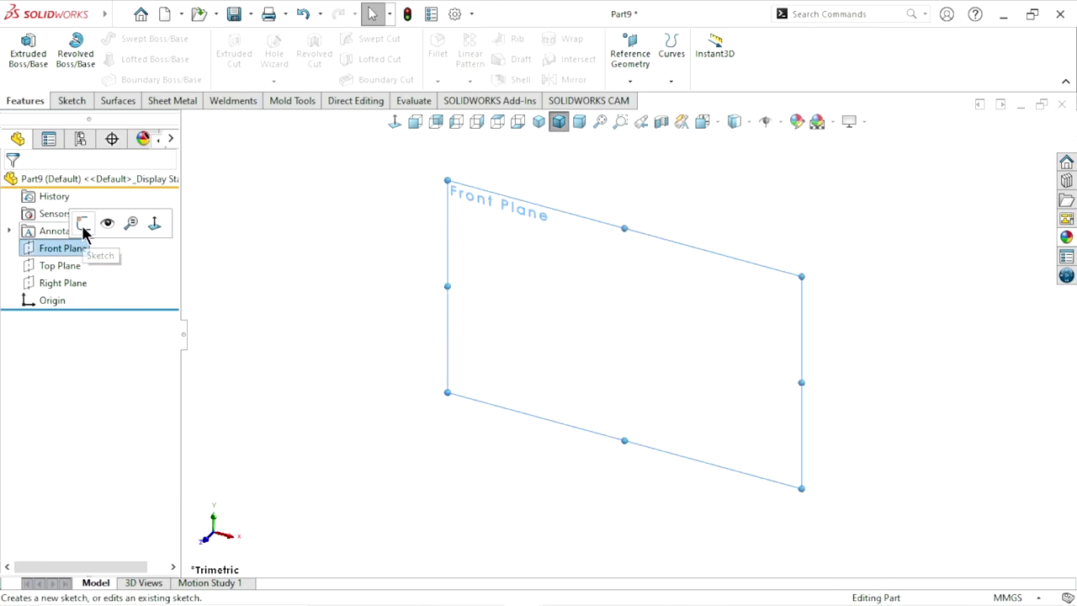
click(84, 222)
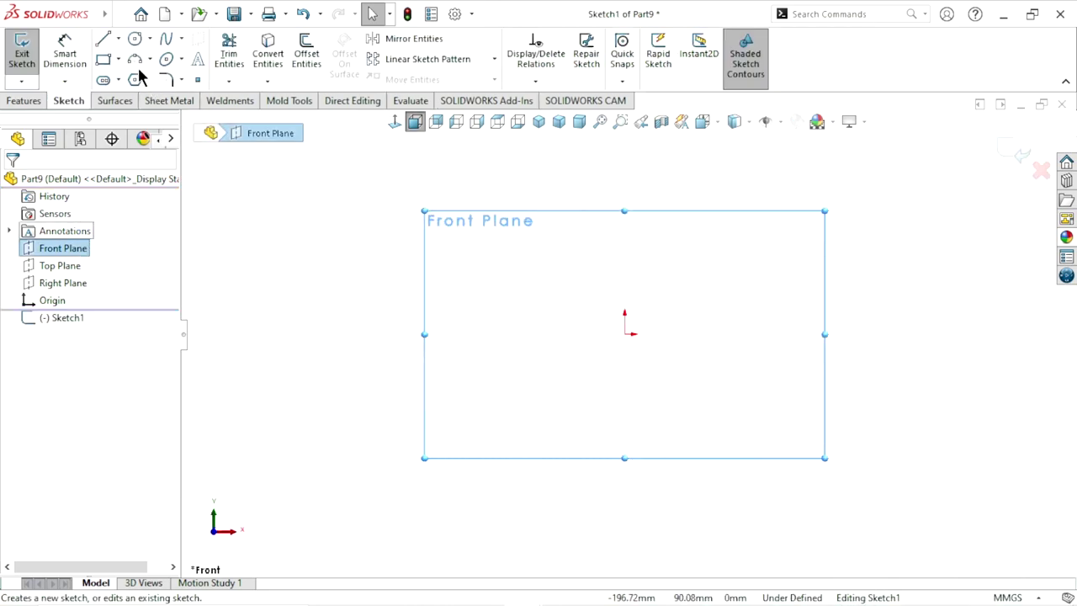
click(119, 39)
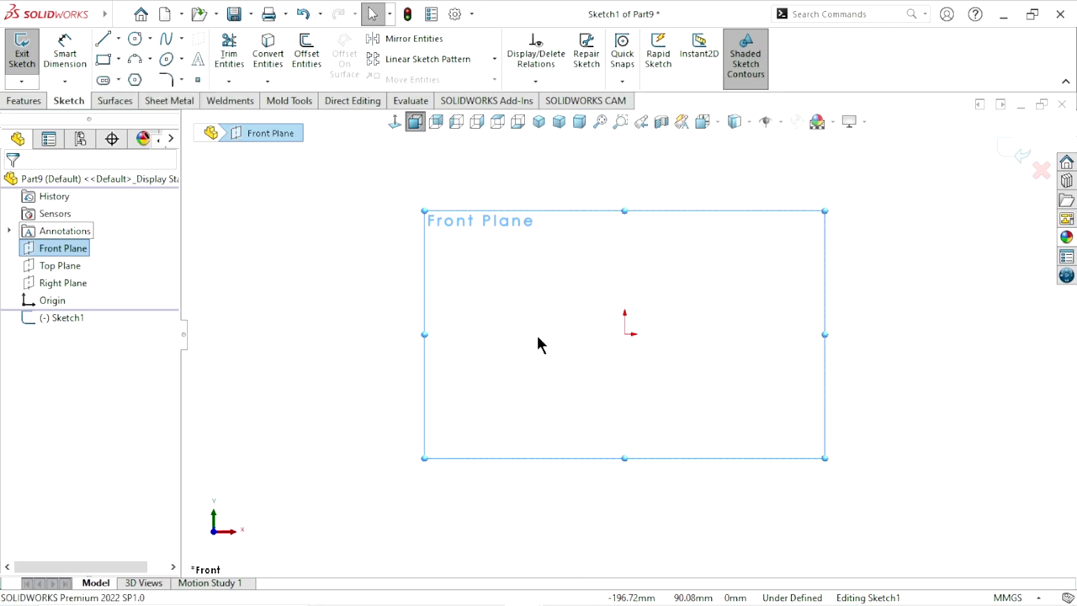
drag(518, 334, 636, 334)
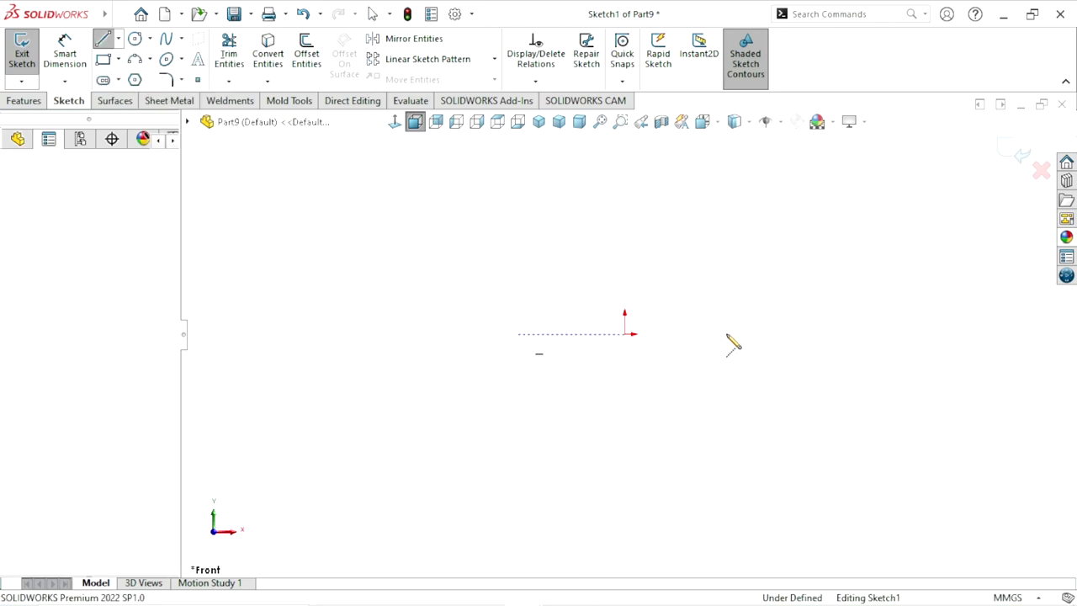
drag(728, 335, 734, 334)
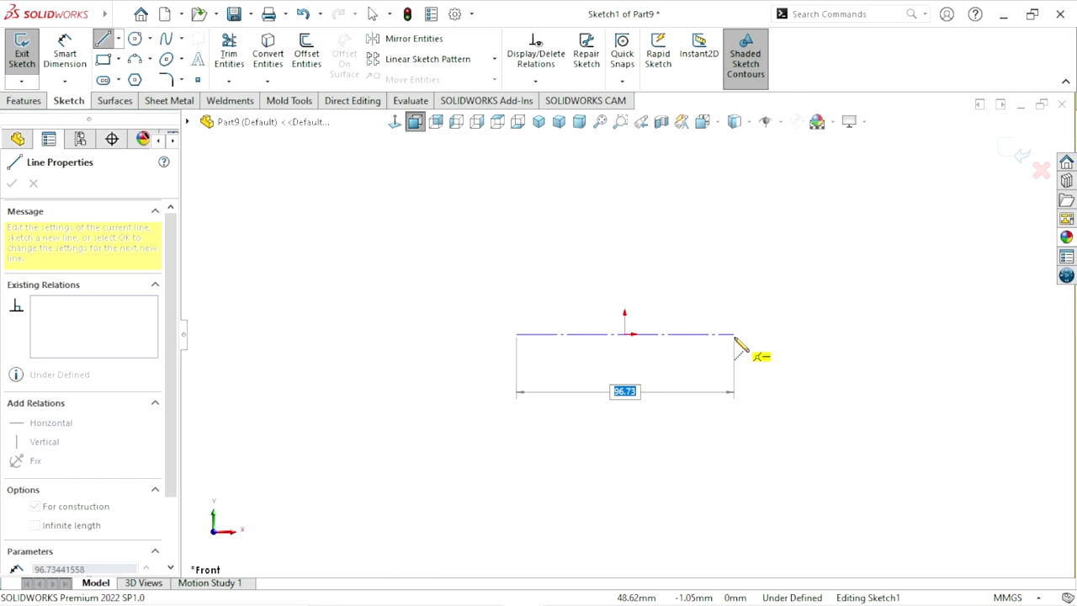
right_click(739, 322)
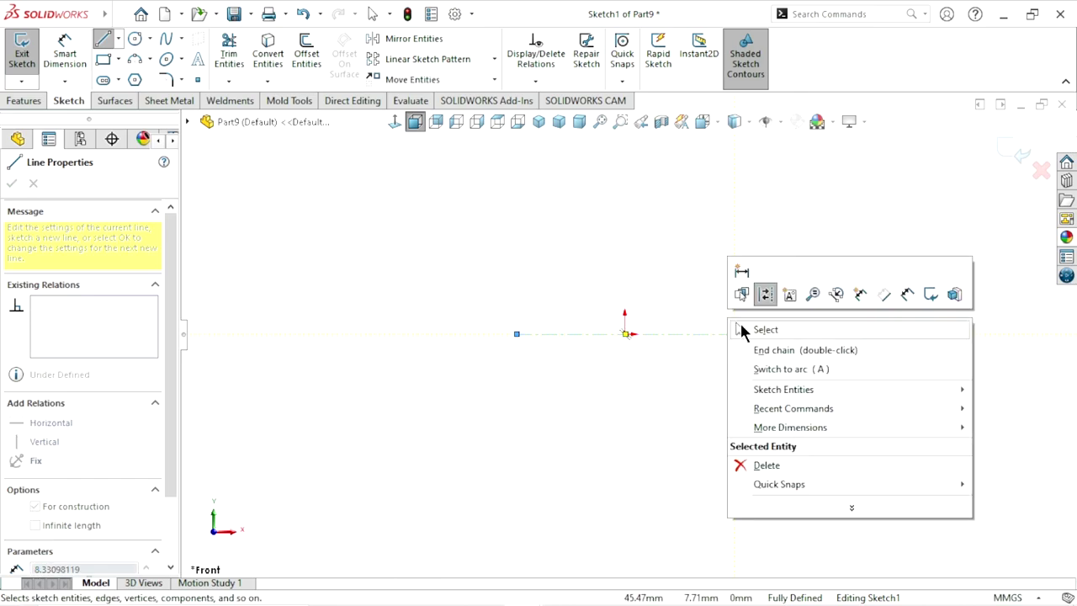
click(741, 328)
- Add a Midpoint relation placing the centerline's midpoint on the origin
click(652, 334)
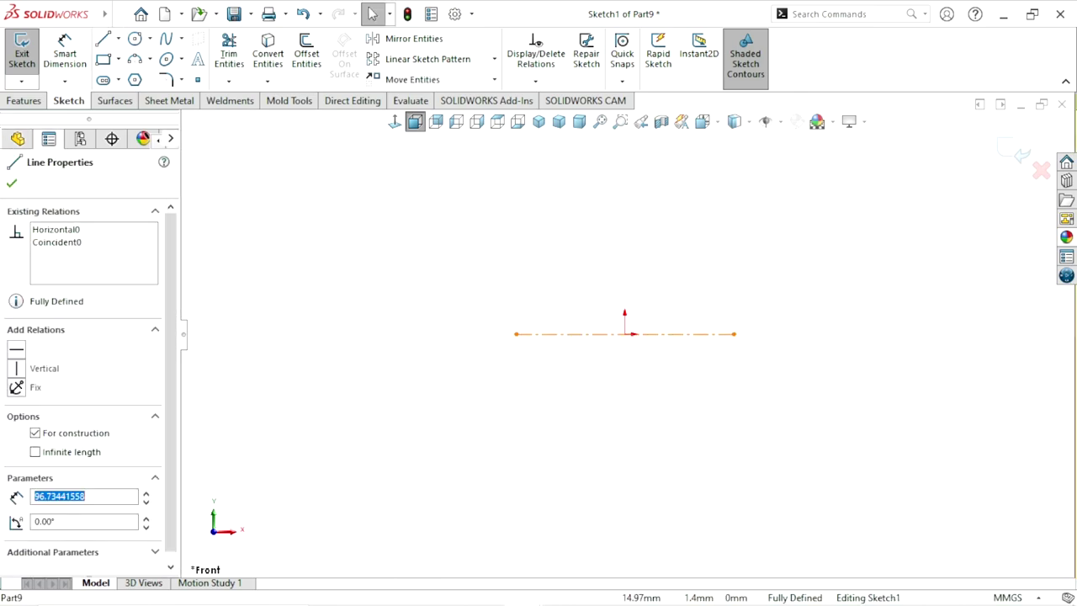
key(Escape)
drag(498, 343, 477, 342)
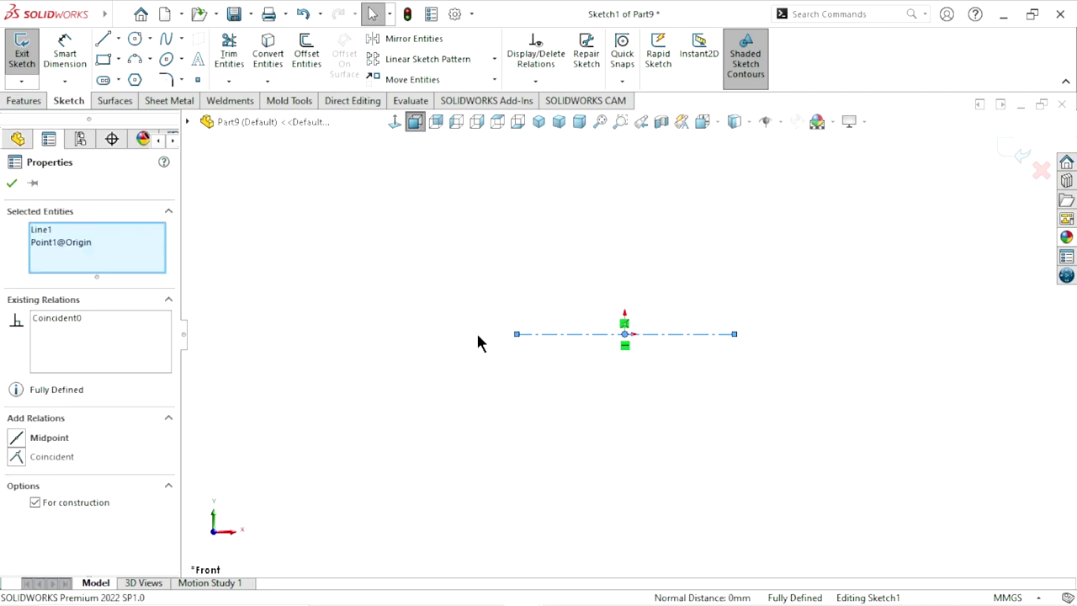
click(18, 439)
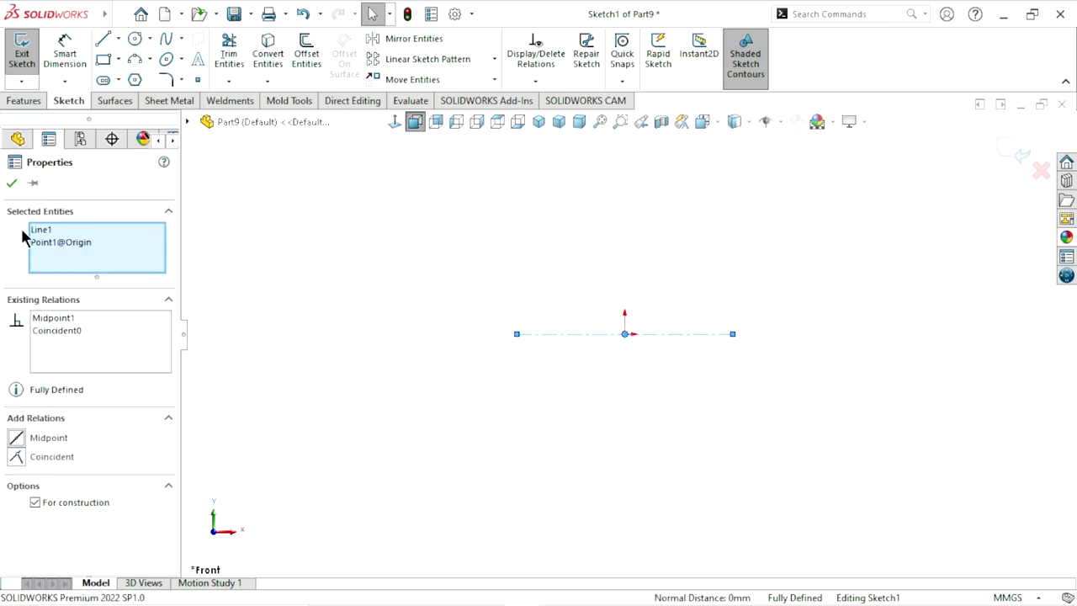
click(12, 182)
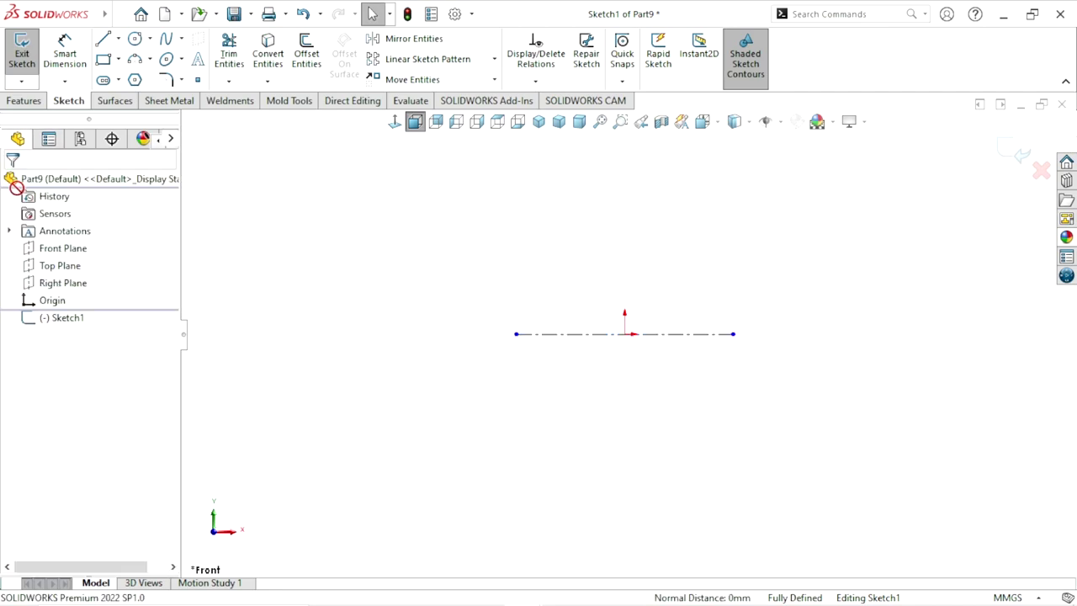
click(104, 40)
- Draw a rectangle above the centreline and dimension its inner diameter to 19 mm
key(Escape)
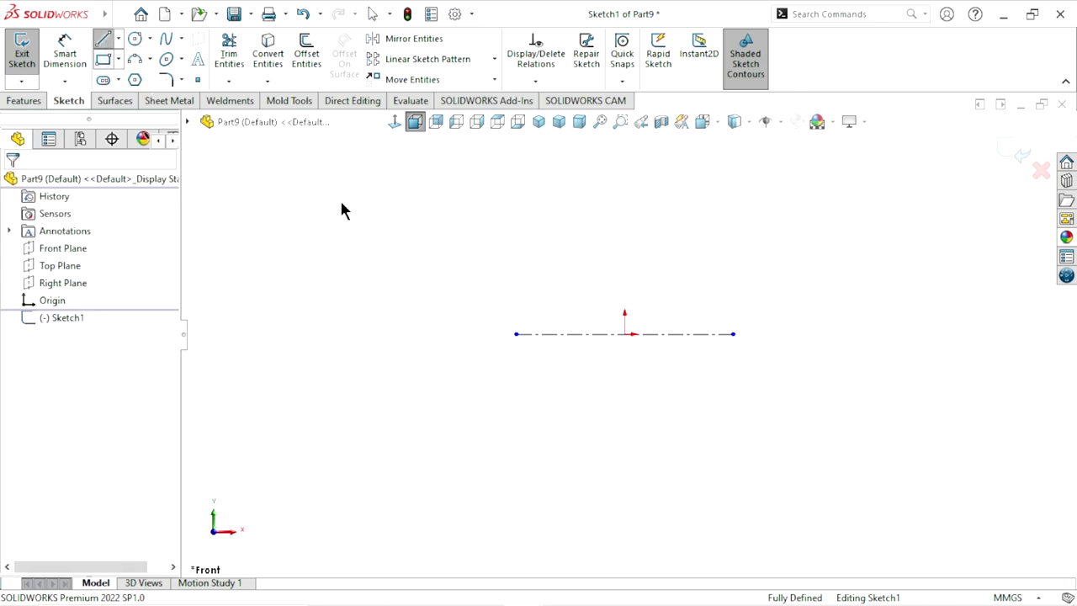
click(516, 249)
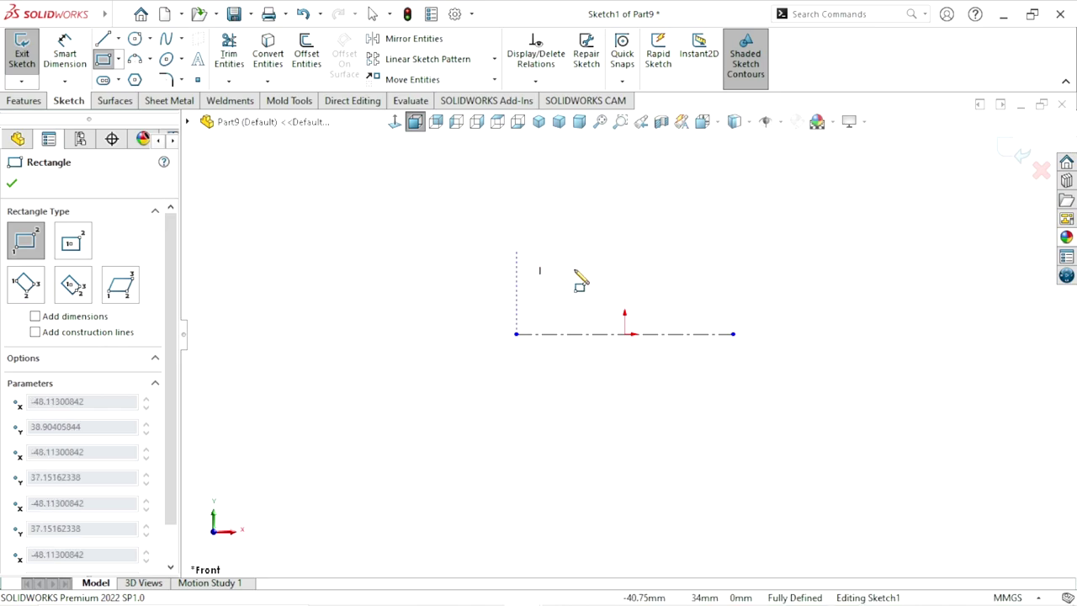
click(734, 292)
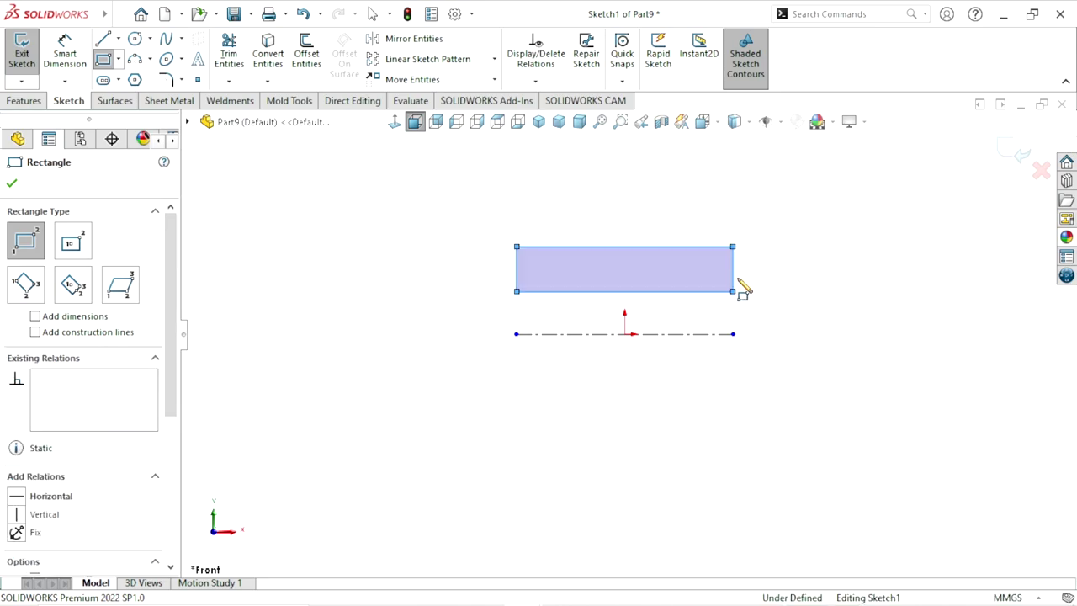
click(73, 54)
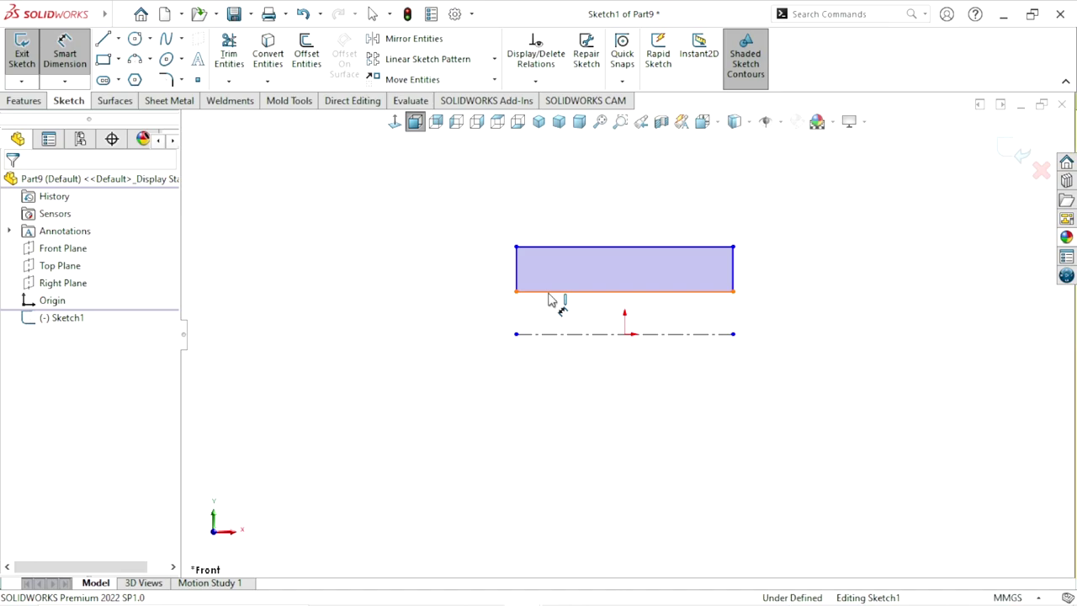
click(543, 336)
click(543, 340)
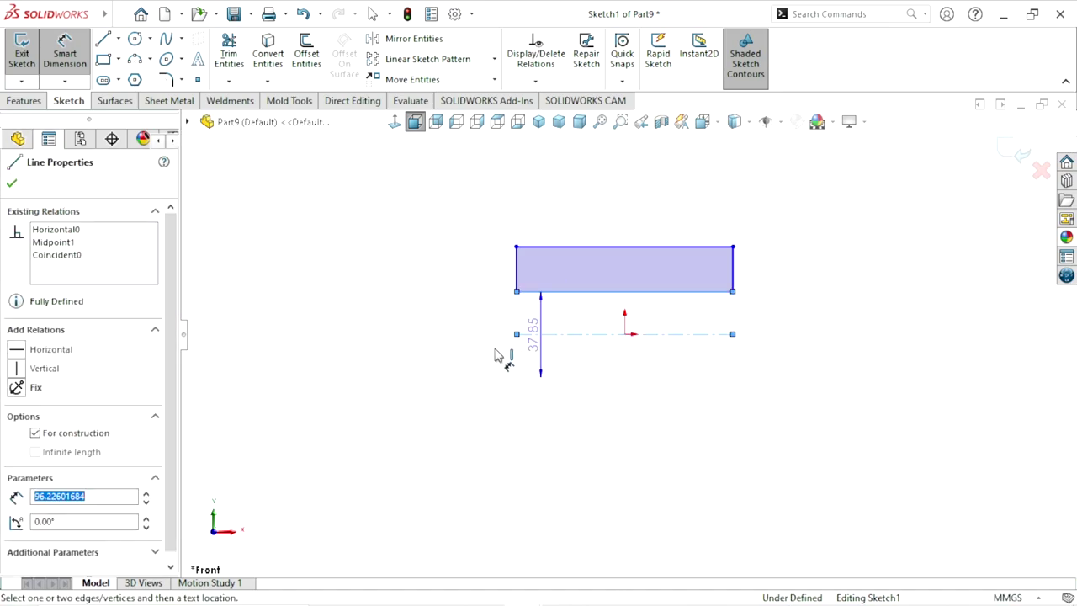
click(472, 345)
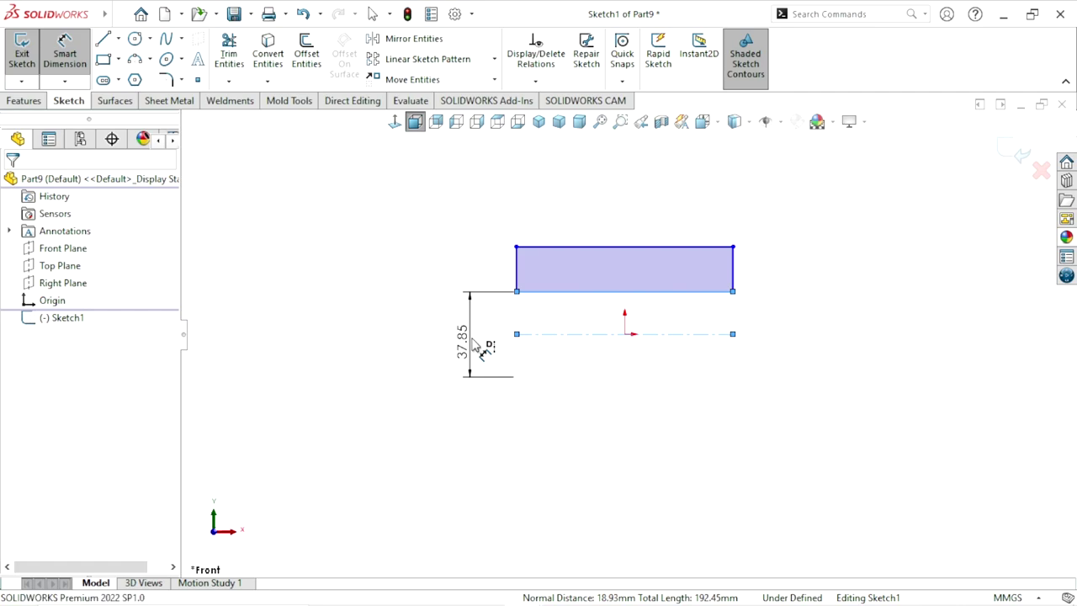
double_click(473, 343)
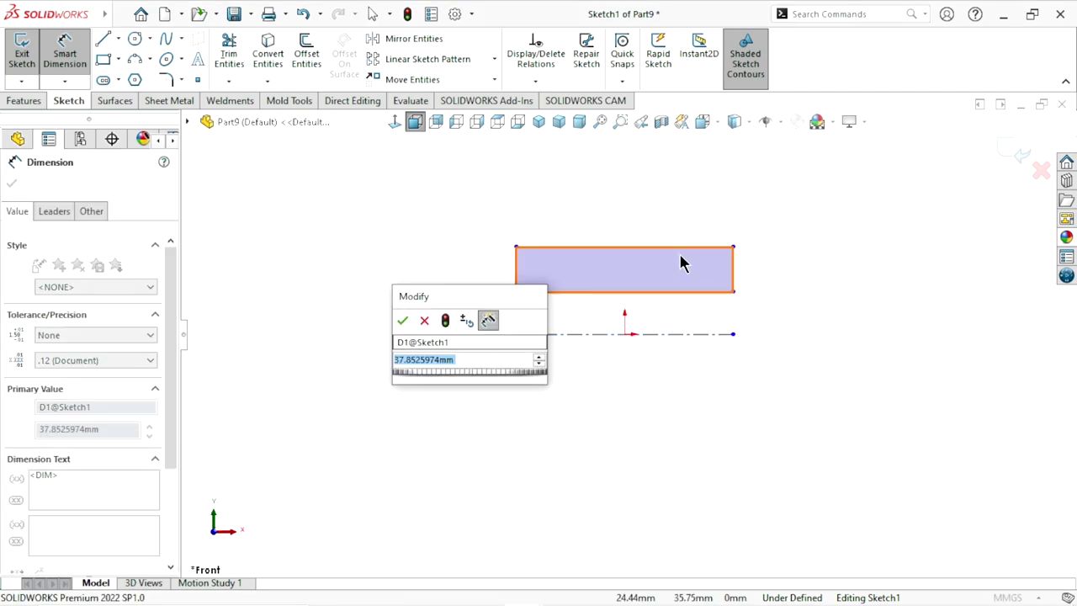
text(19)
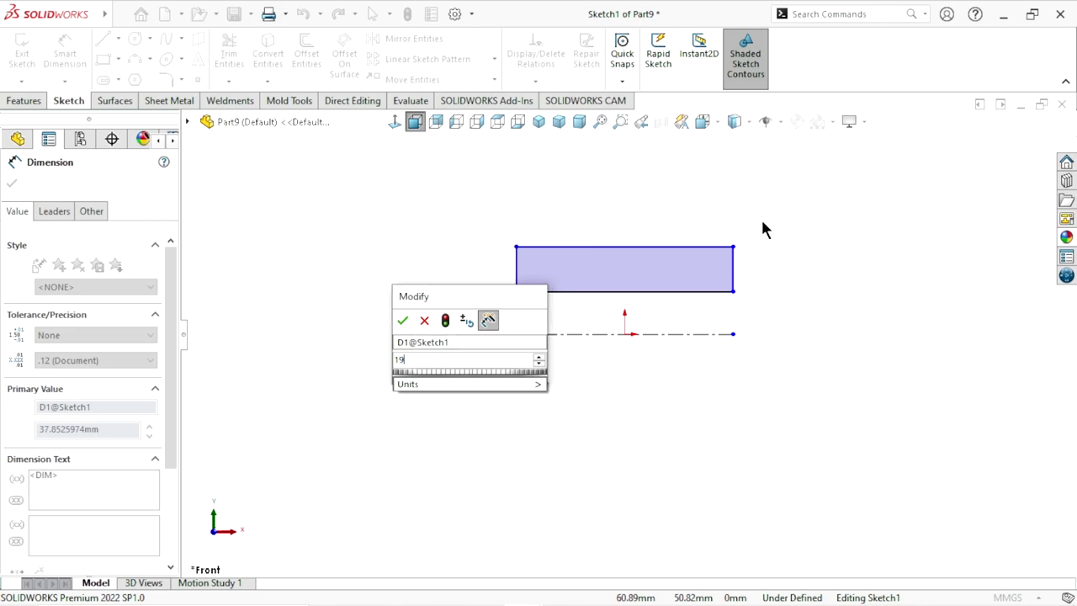
key(Return)
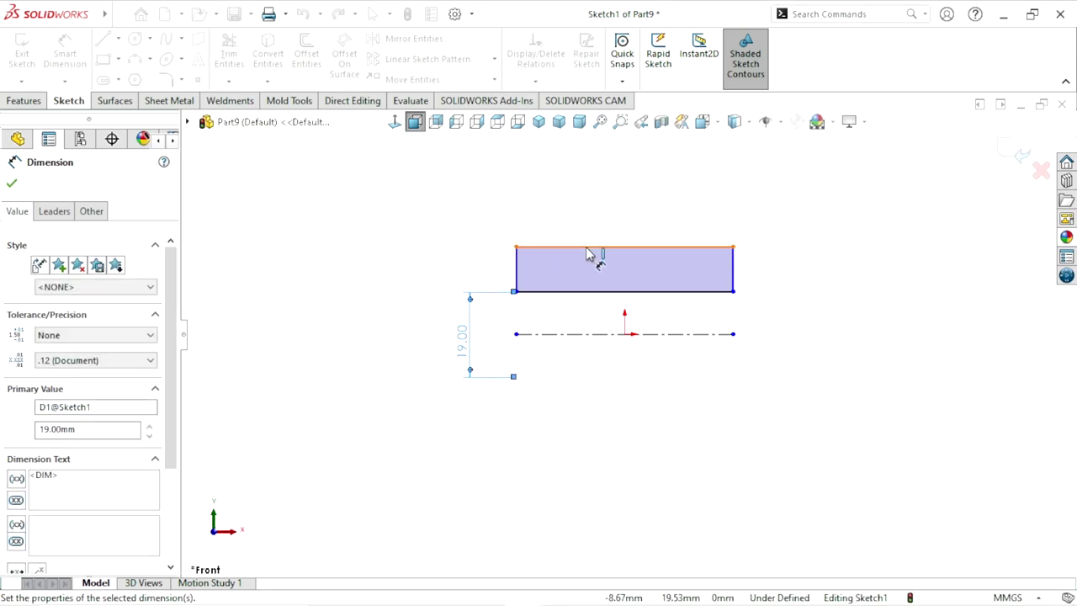
- Set the outer diameter to 31 mm from the centreline, dropping a redundant extra dimension
click(577, 335)
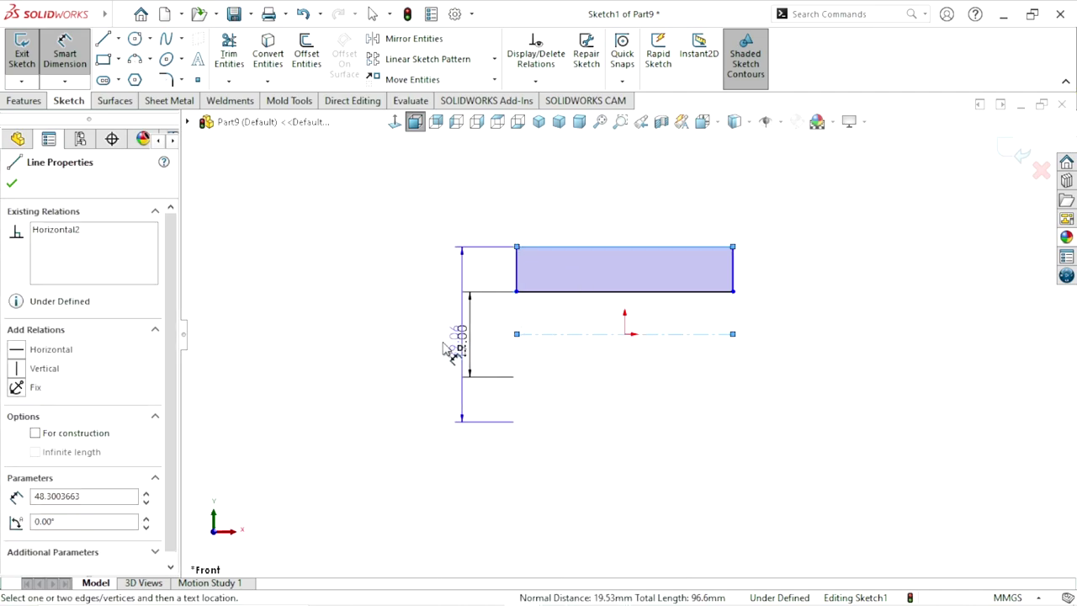
click(416, 349)
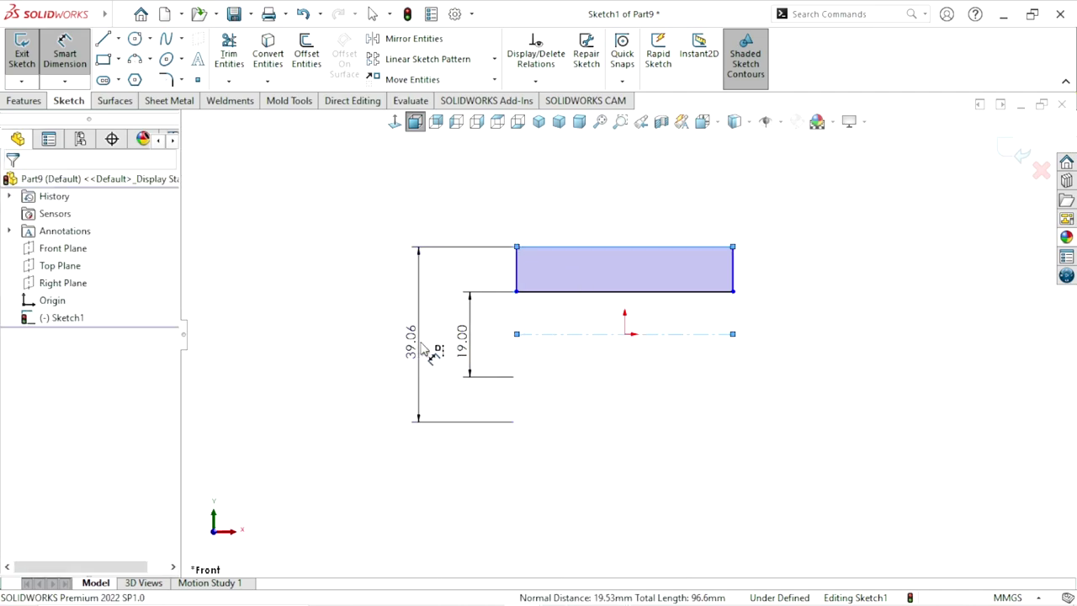
click(379, 316)
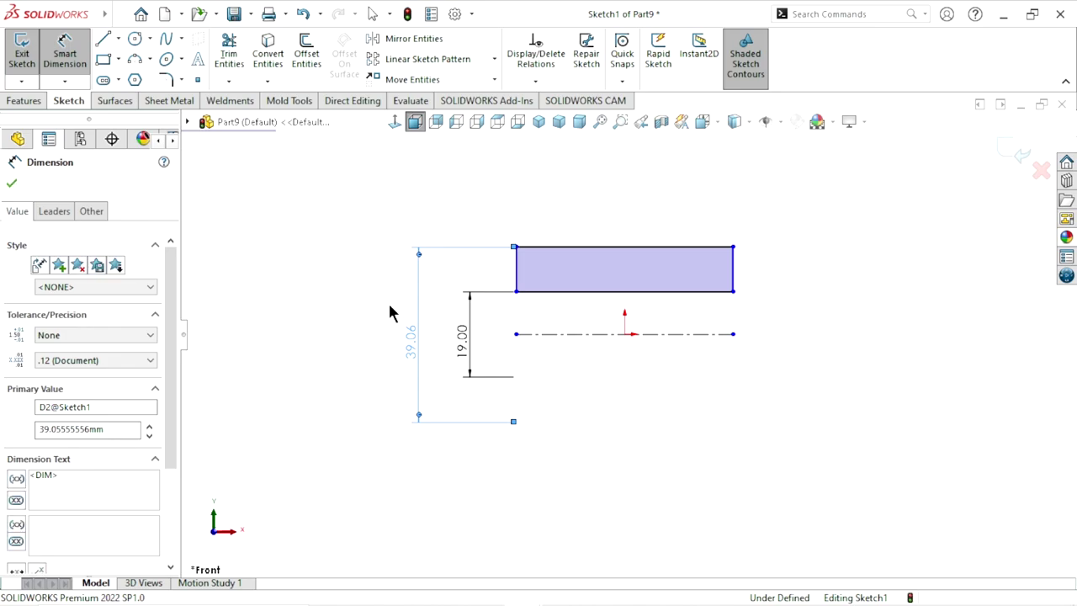
drag(637, 250, 637, 266)
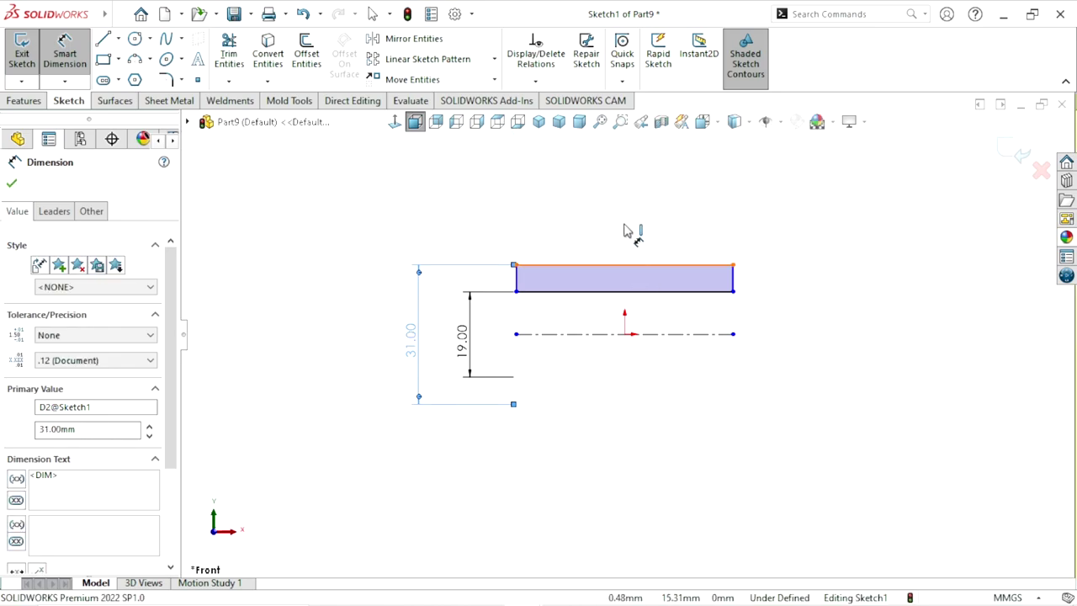
click(627, 231)
click(640, 224)
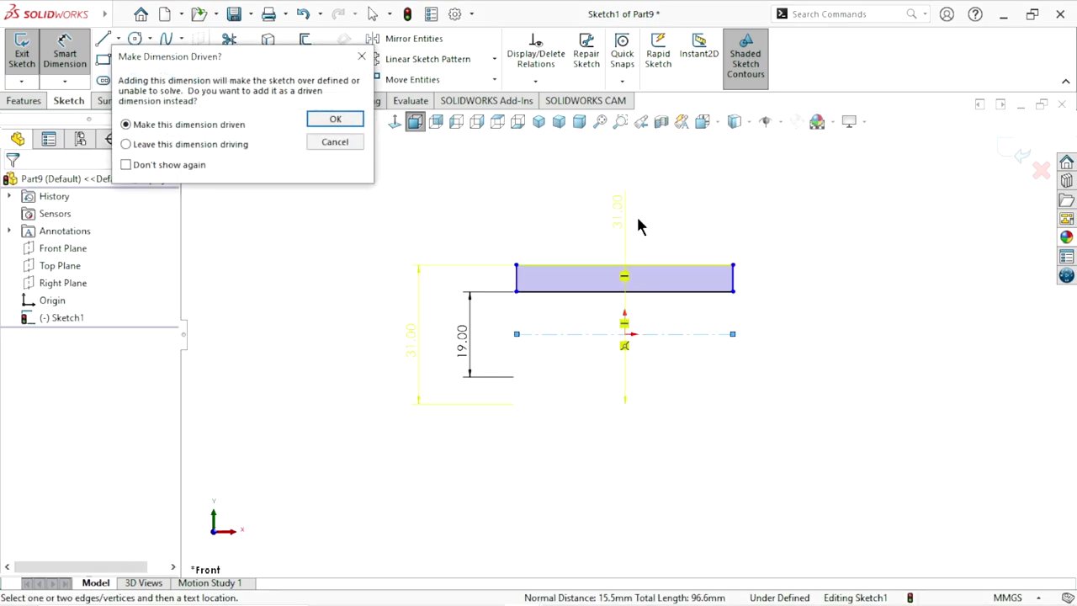
click(326, 143)
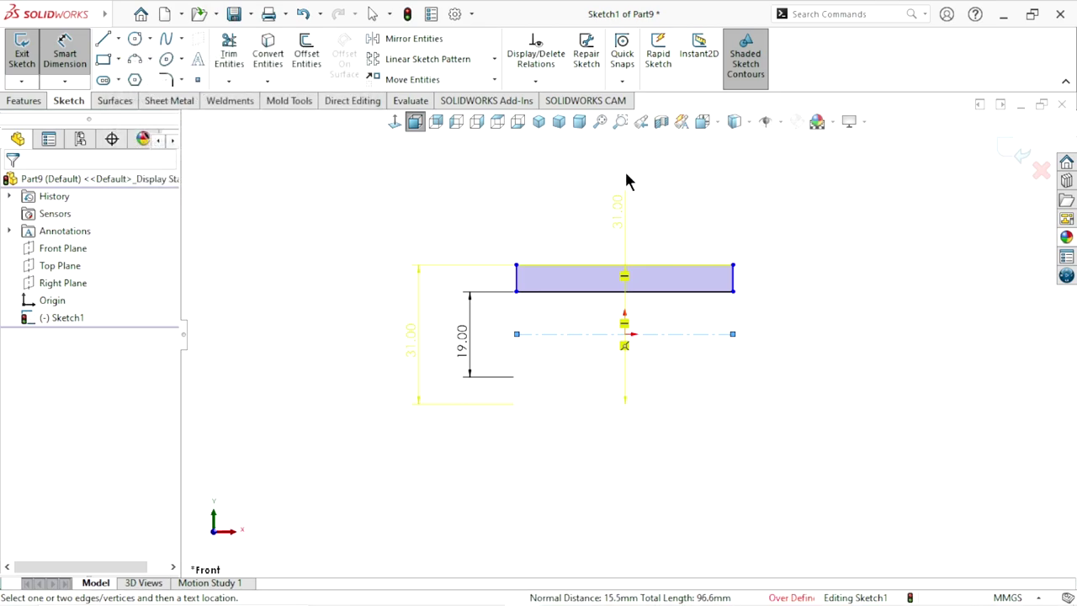
- Dimension the rectangle's top edge length to 30 mm
click(620, 265)
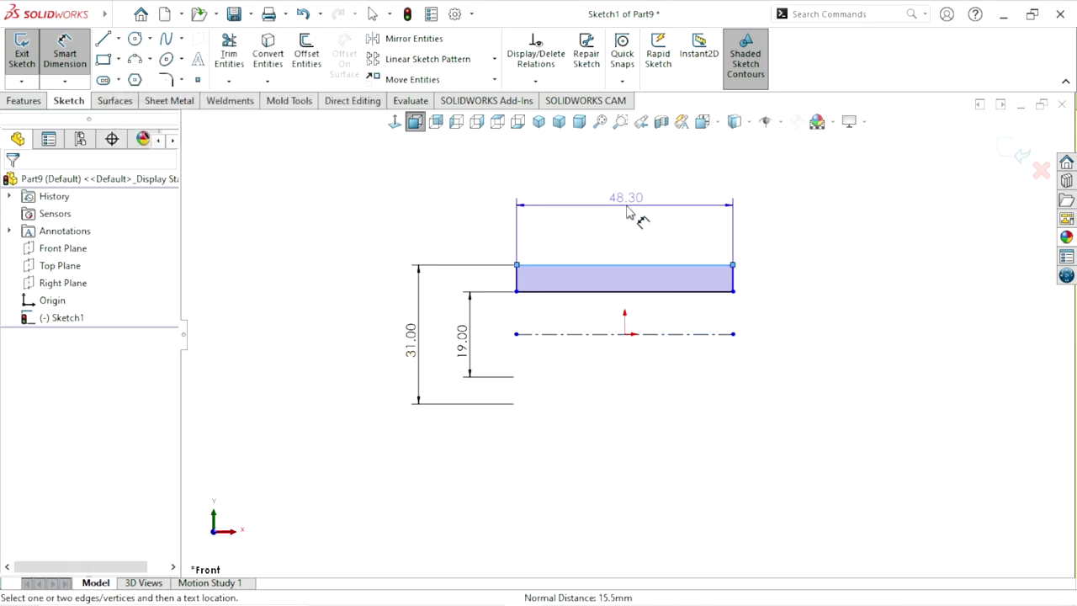
click(628, 212)
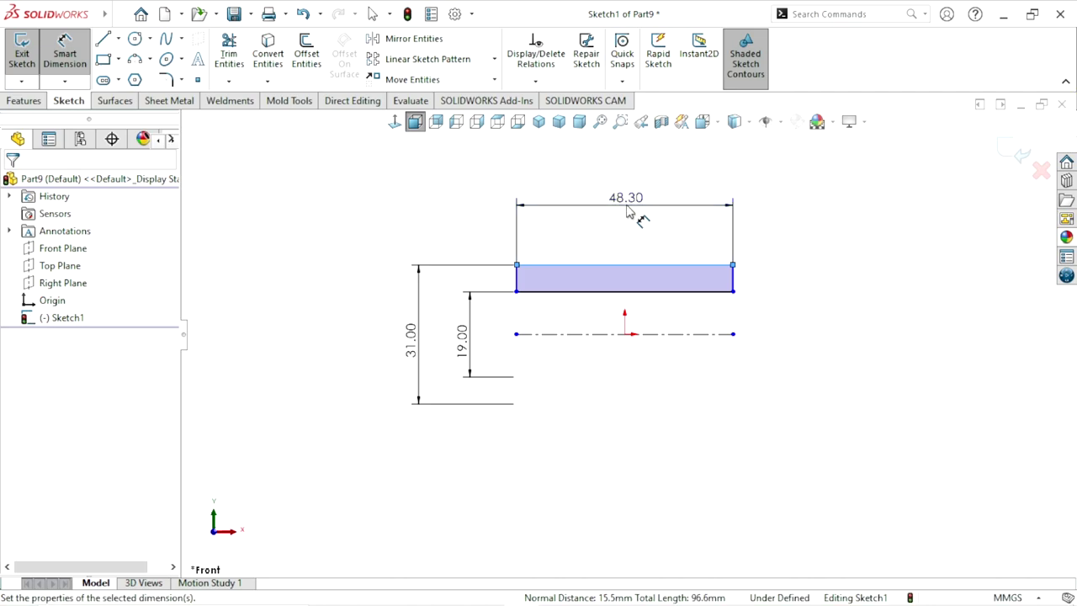
double_click(631, 211)
text(30)
key(Return)
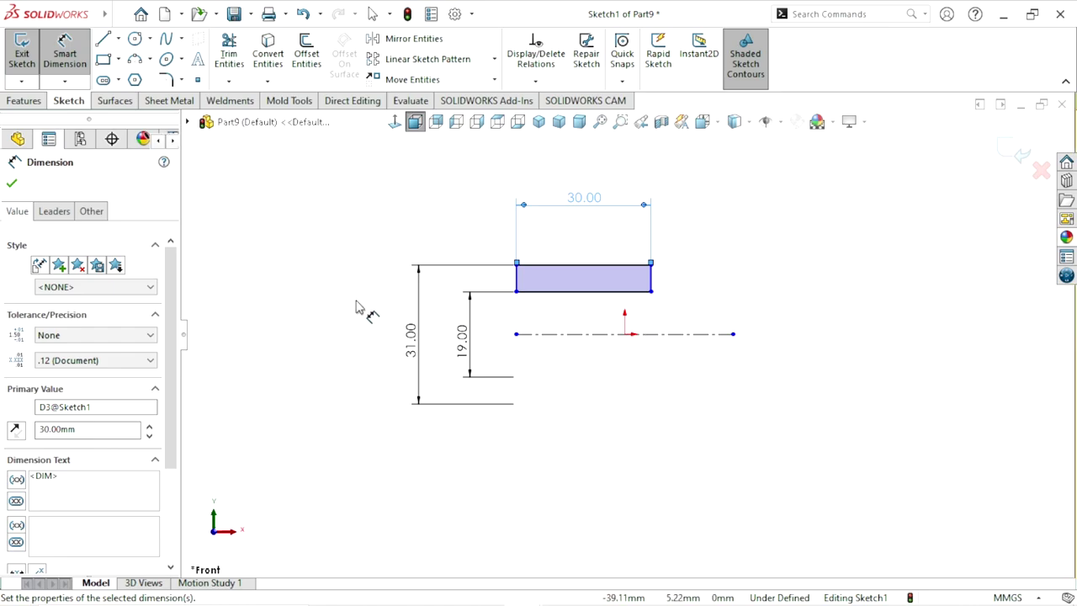
click(12, 183)
- Add a Vertical relation between the bottom-edge midpoint and the origin
key(Escape)
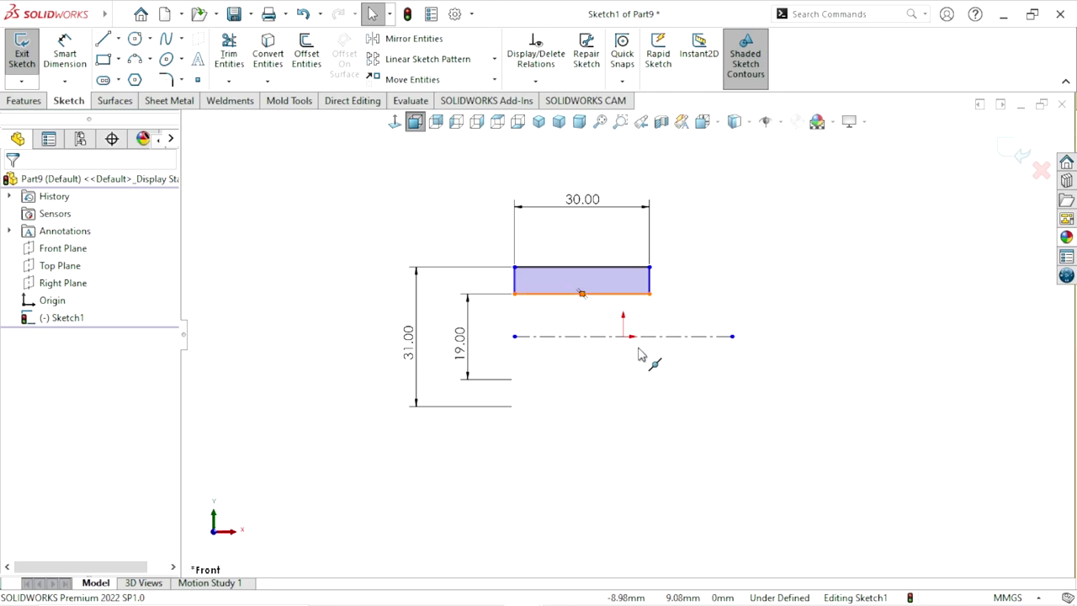
click(581, 293)
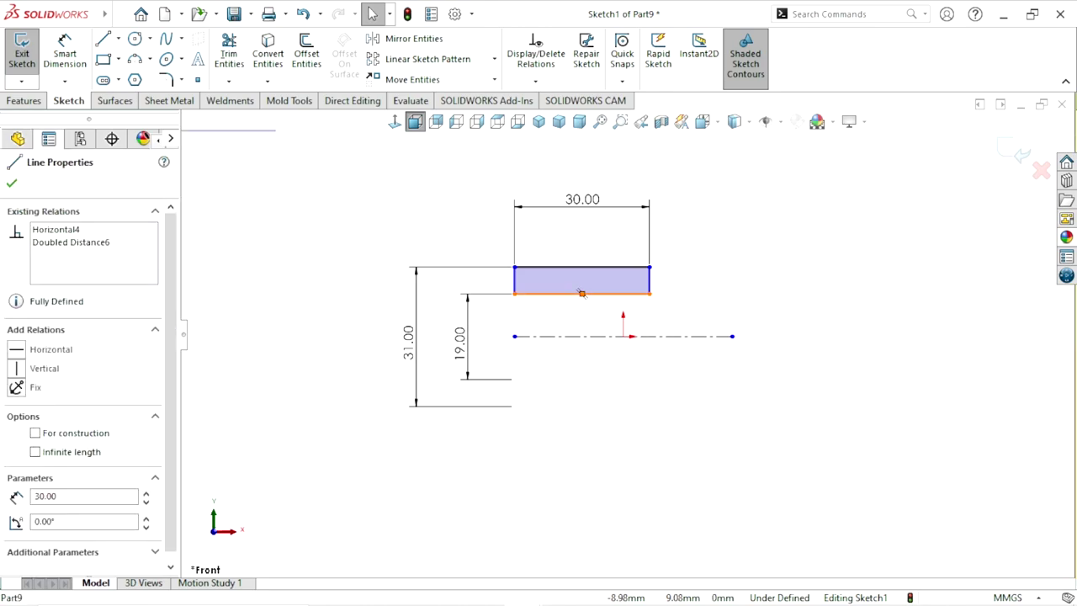
ctrl+click(627, 336)
click(690, 268)
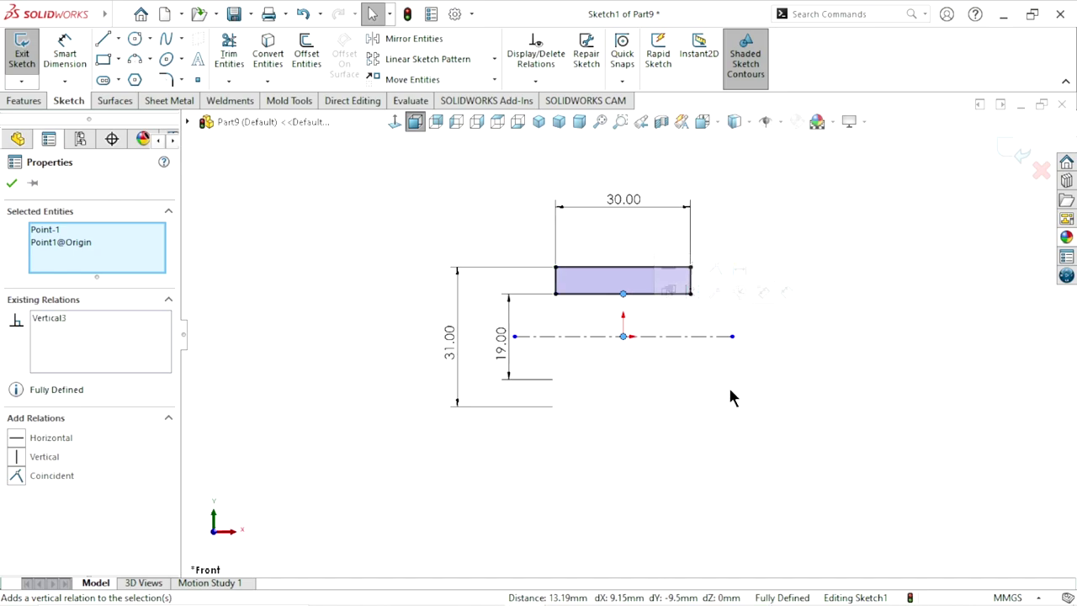
click(732, 404)
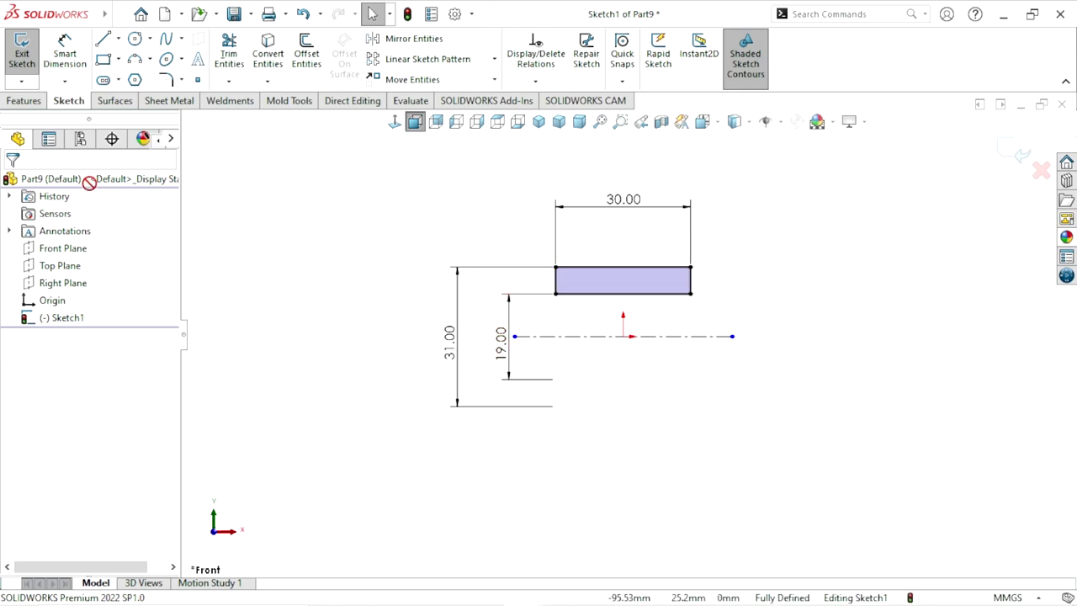
- Revolve the rectangle 360° about Line1 into a hollow cylindrical bush
click(25, 102)
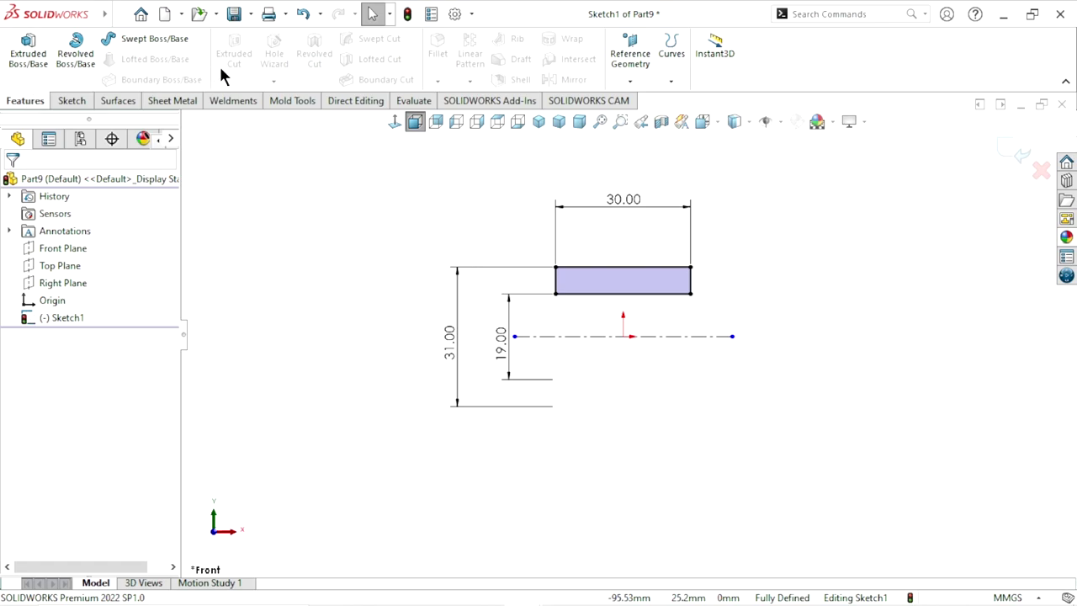
click(87, 68)
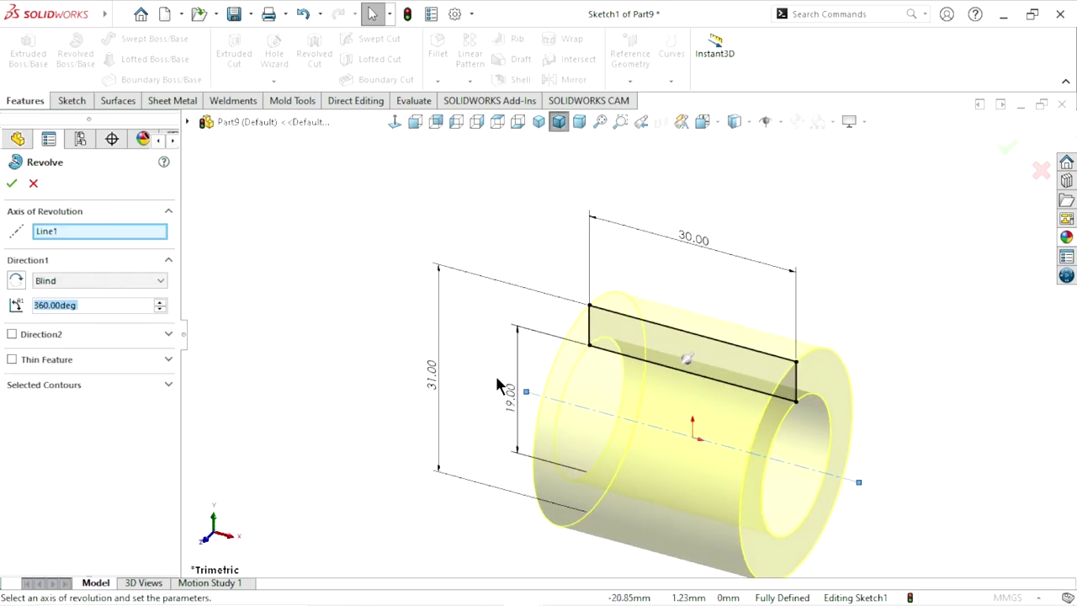
click(12, 183)
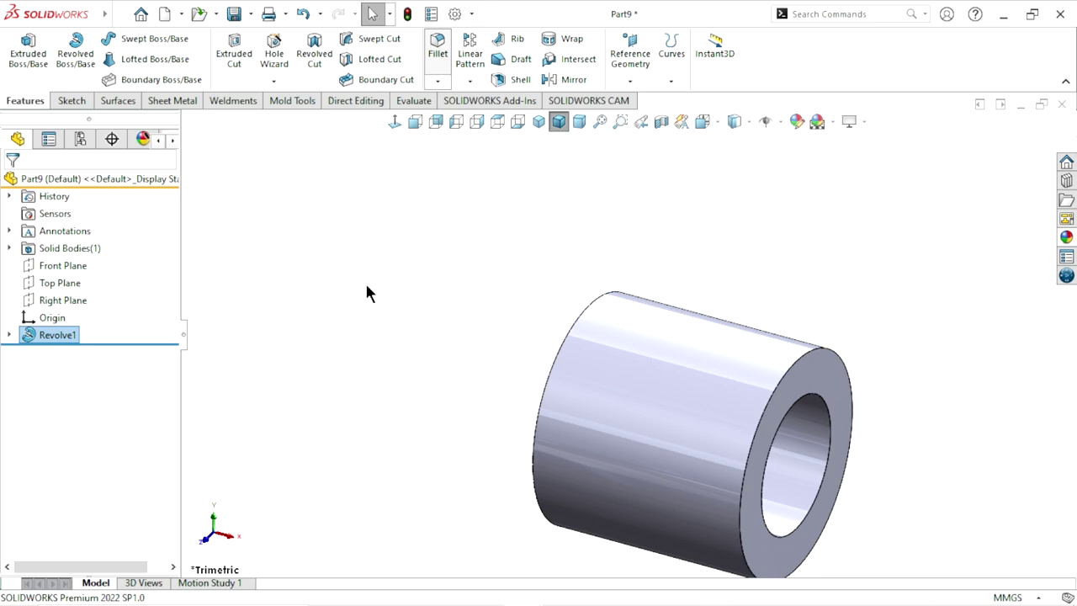
- Fillet the bush's outer cylindrical face and inner bore face with a 0.5 mm radius
text(0.5)
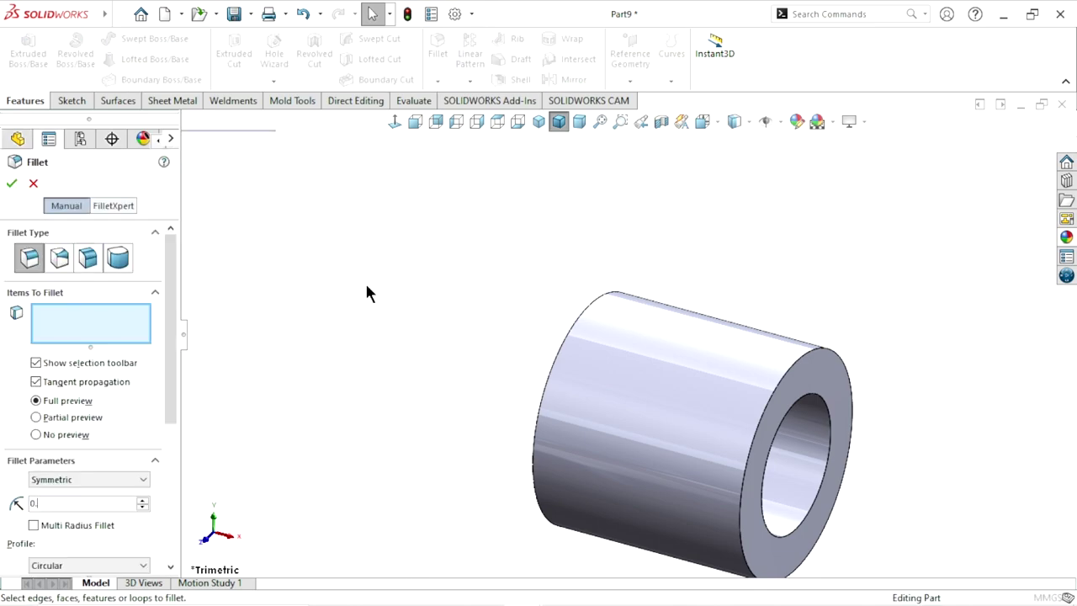
key(Return)
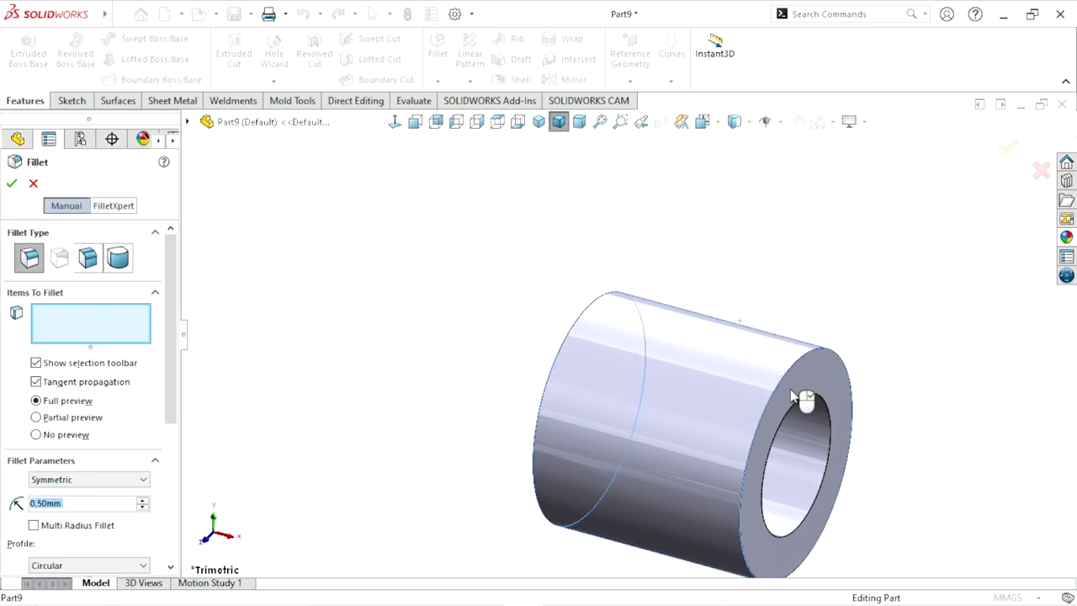
click(813, 464)
click(812, 465)
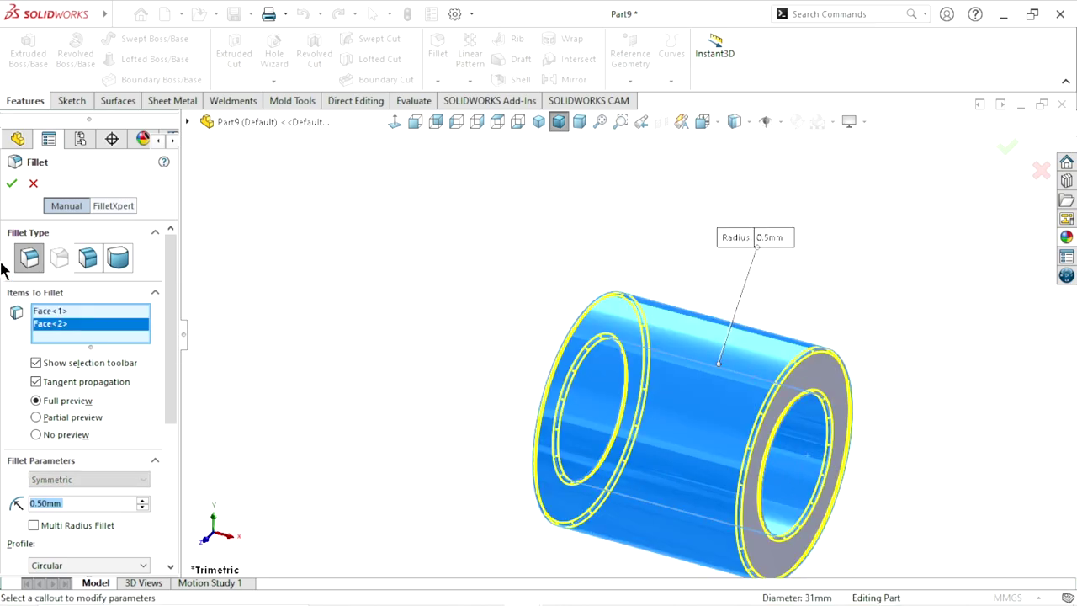
click(11, 185)
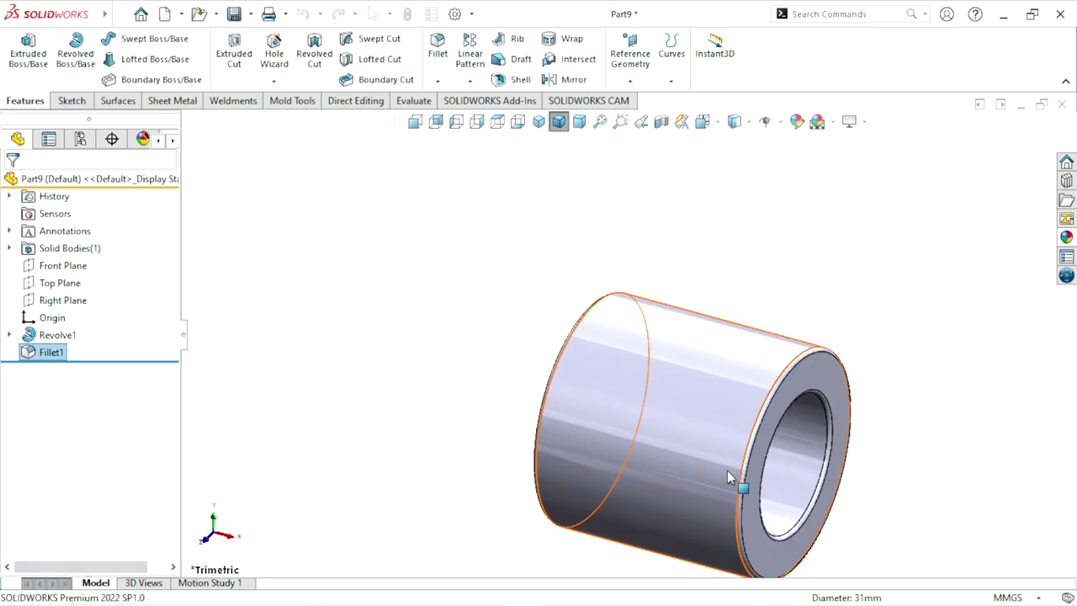
key(f)
click(808, 442)
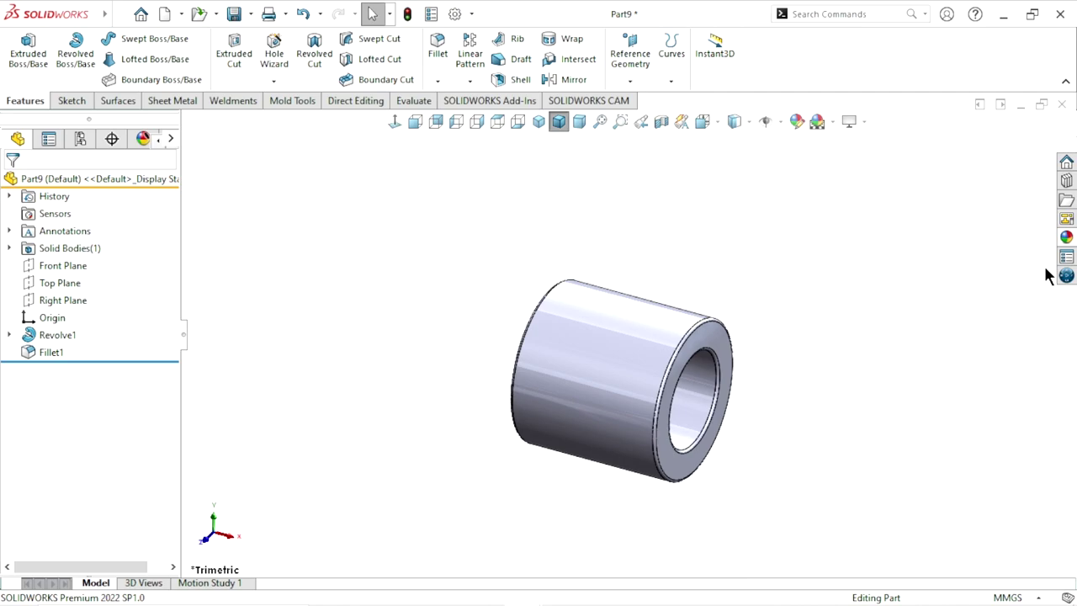
- Apply the glossy rubber appearance from the Appearances library to the bush
click(1066, 237)
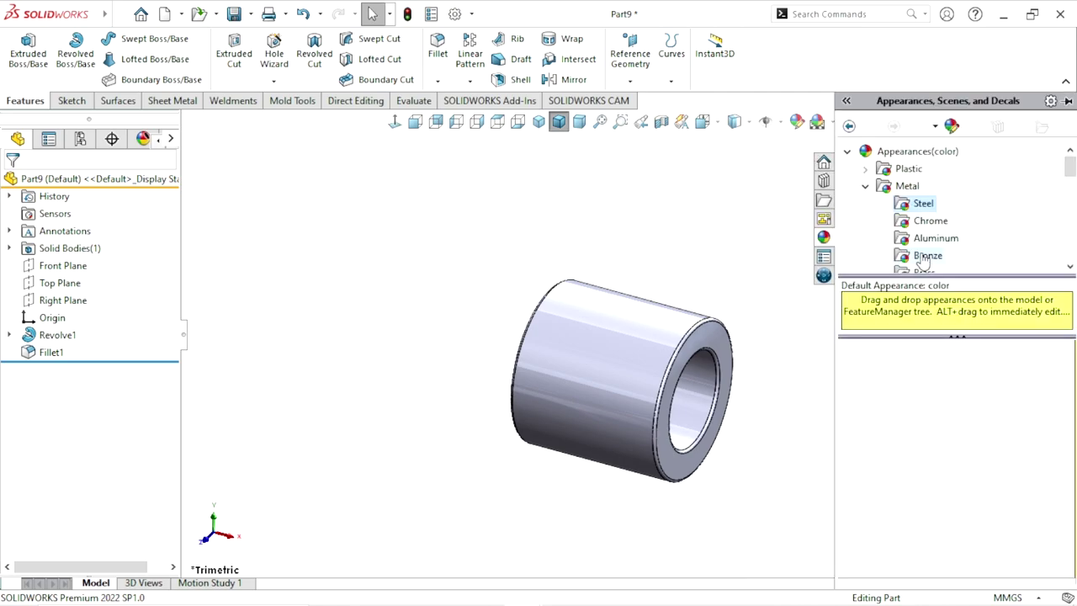
drag(1066, 177, 1043, 227)
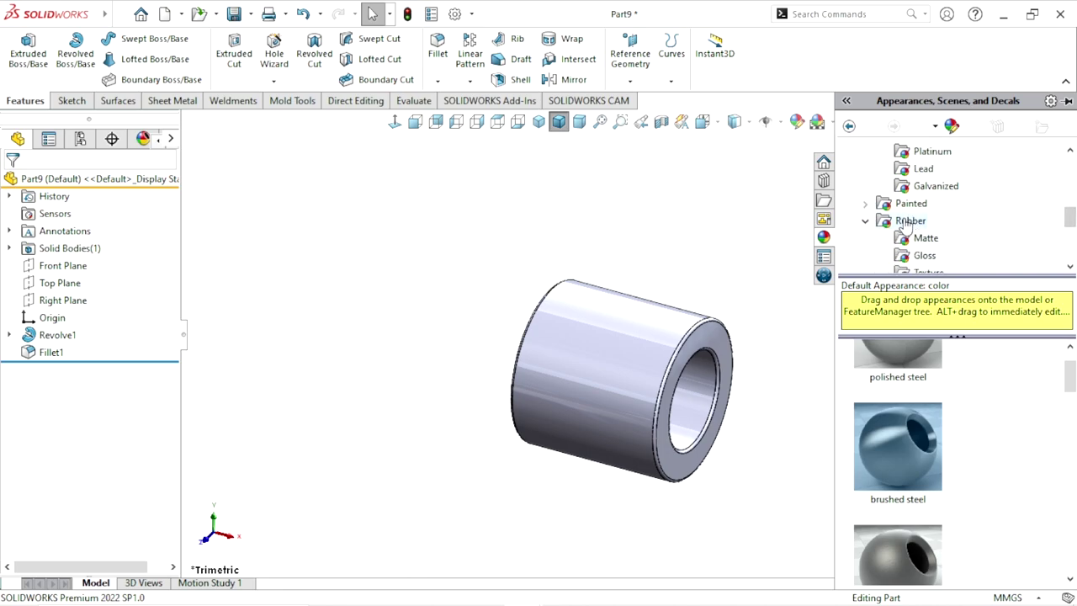
double_click(910, 220)
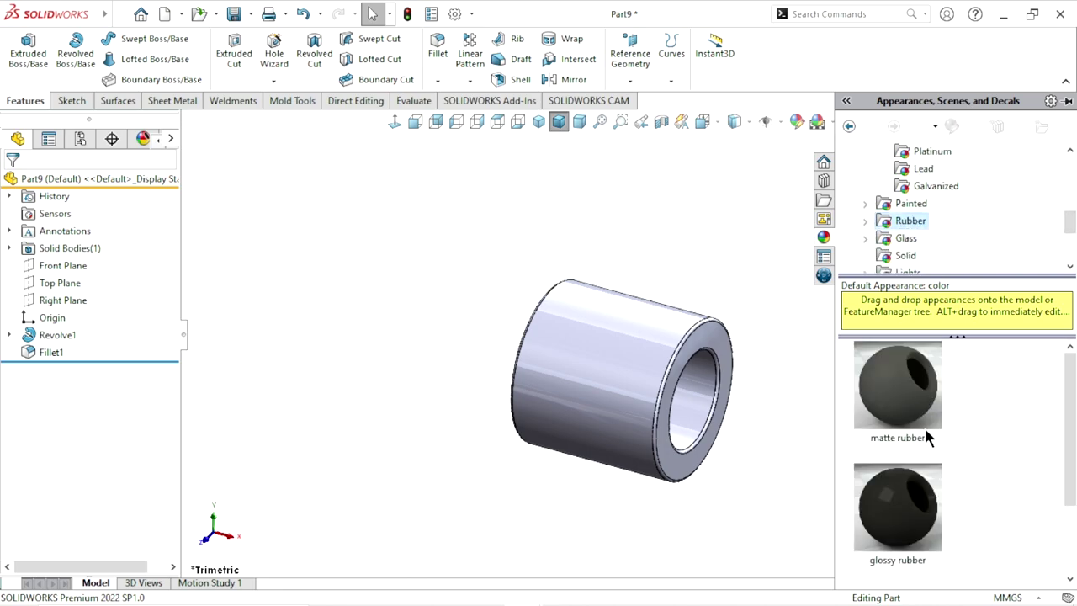
drag(1070, 449, 1070, 517)
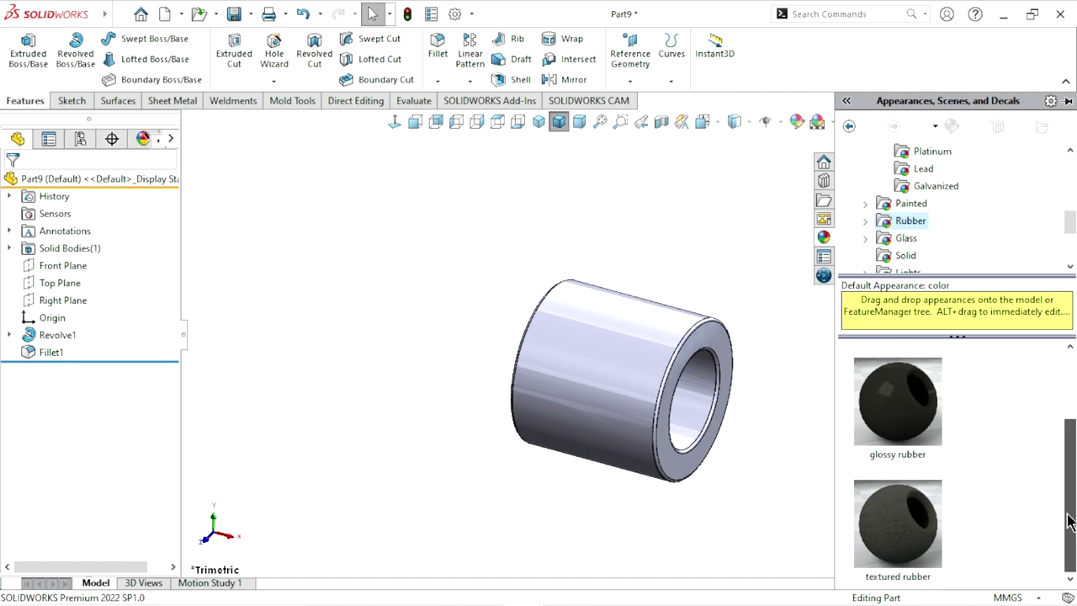
click(896, 433)
double_click(901, 434)
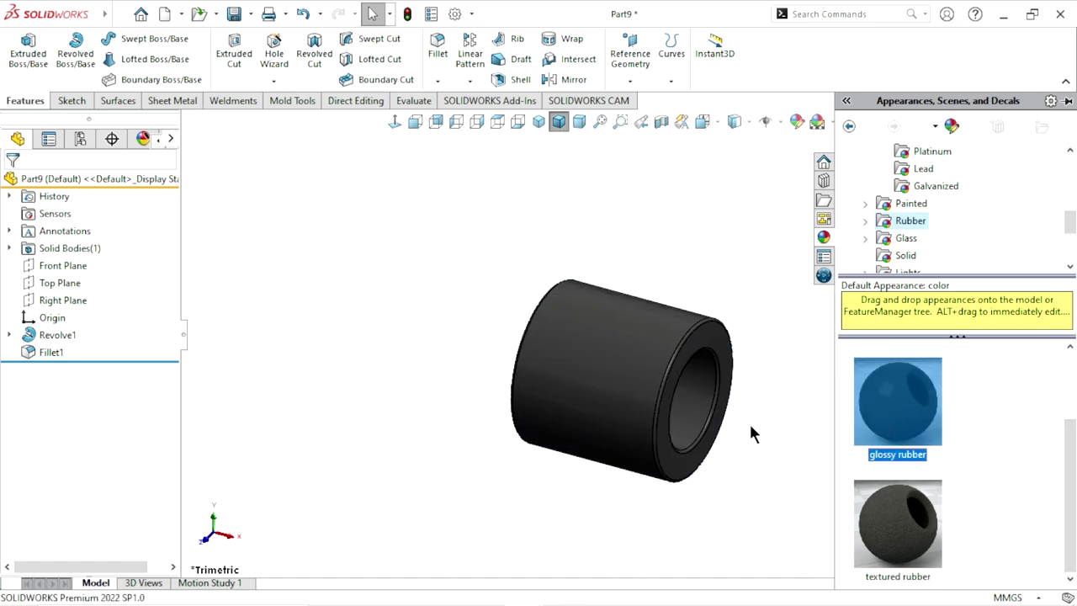
- Edit the bush appearance colour to pure red (RGB 255, 0, 0)
click(817, 121)
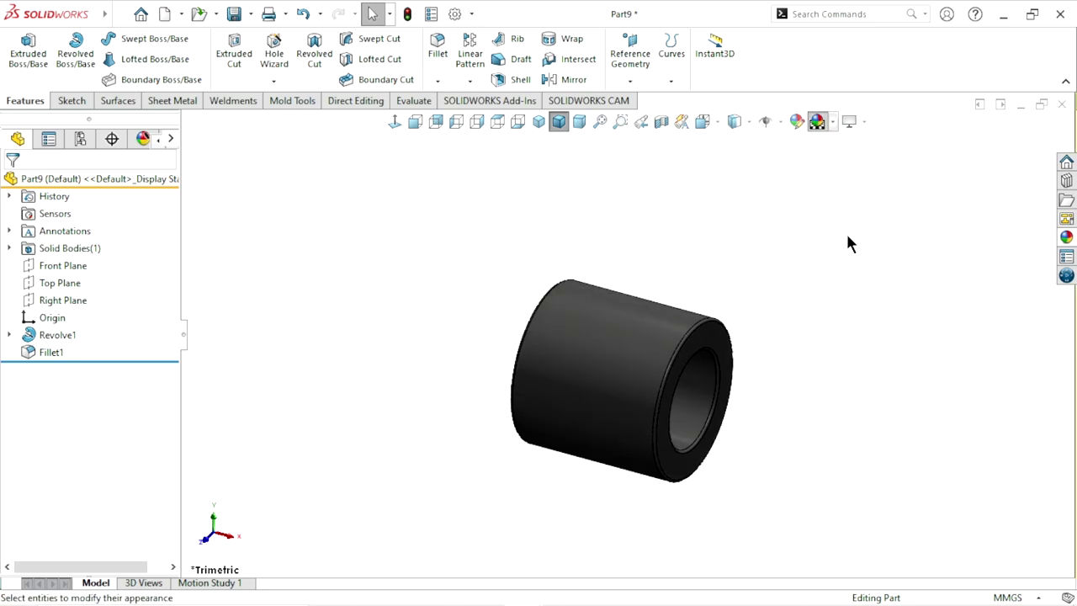
click(822, 122)
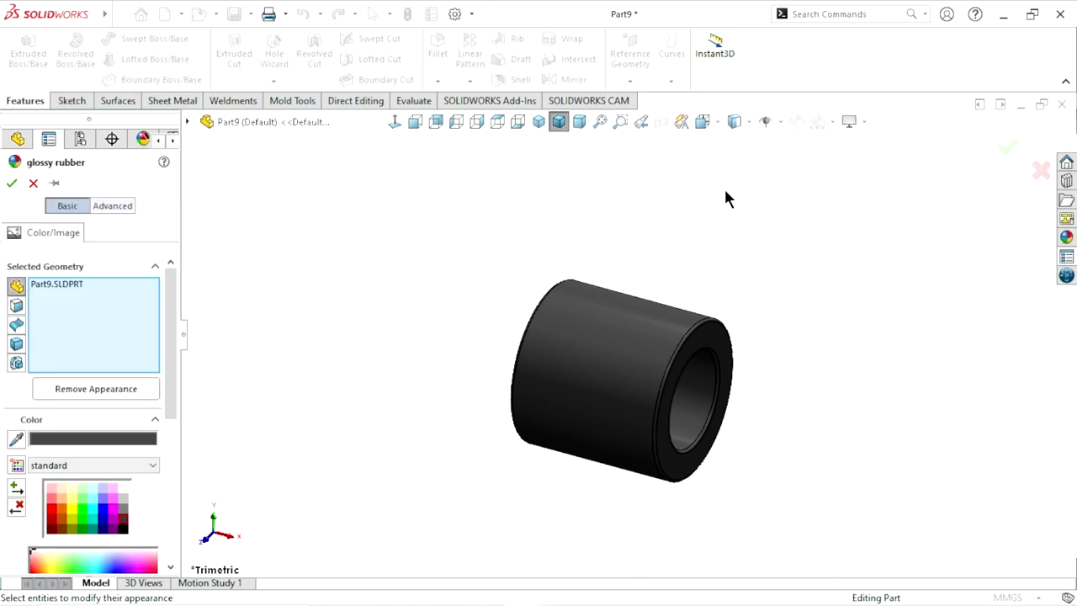
drag(172, 336, 160, 440)
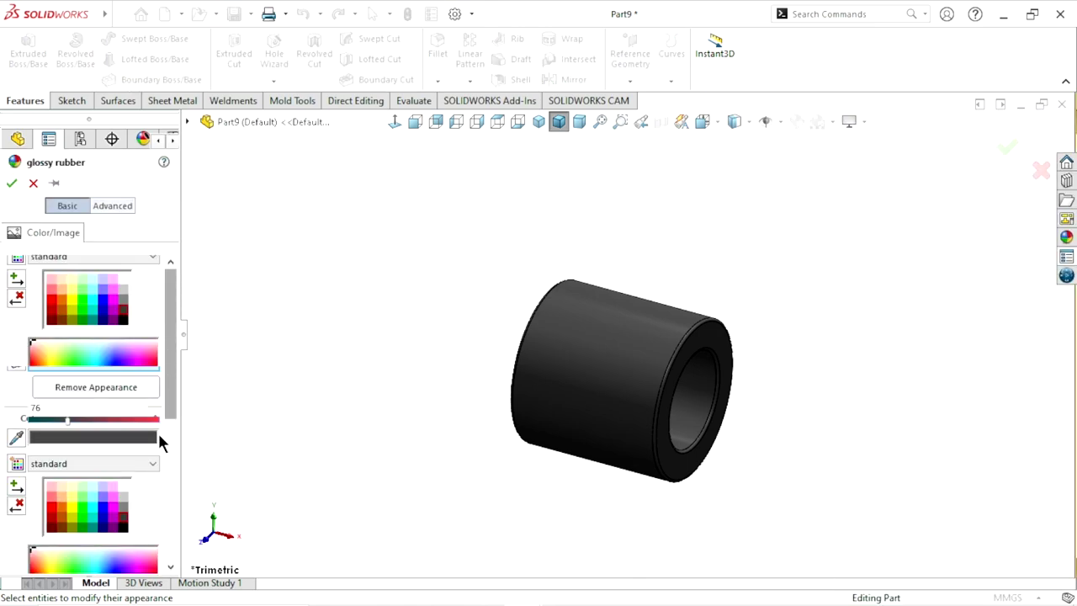
click(51, 300)
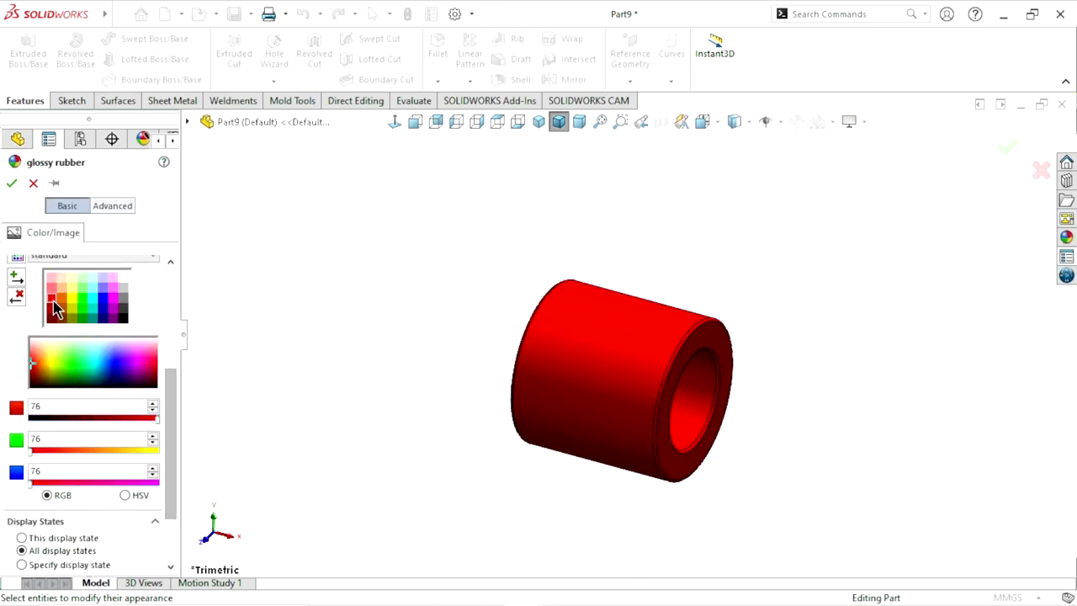
click(12, 183)
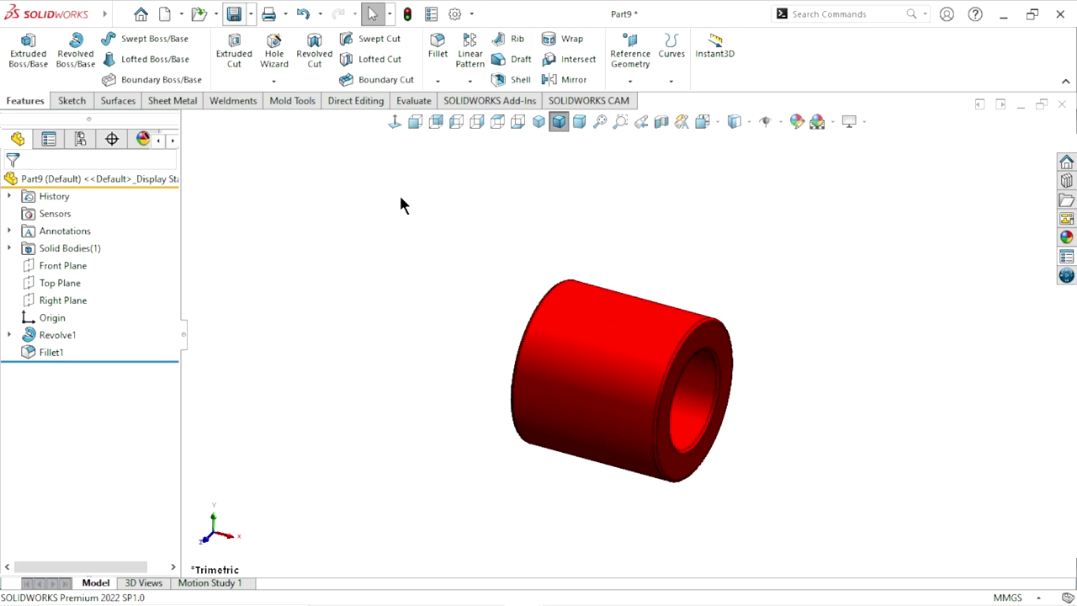
- Save the bush part as 'Couple bush0', since 'Couple bush' is already open
key(ctrl+s)
text(Cou)
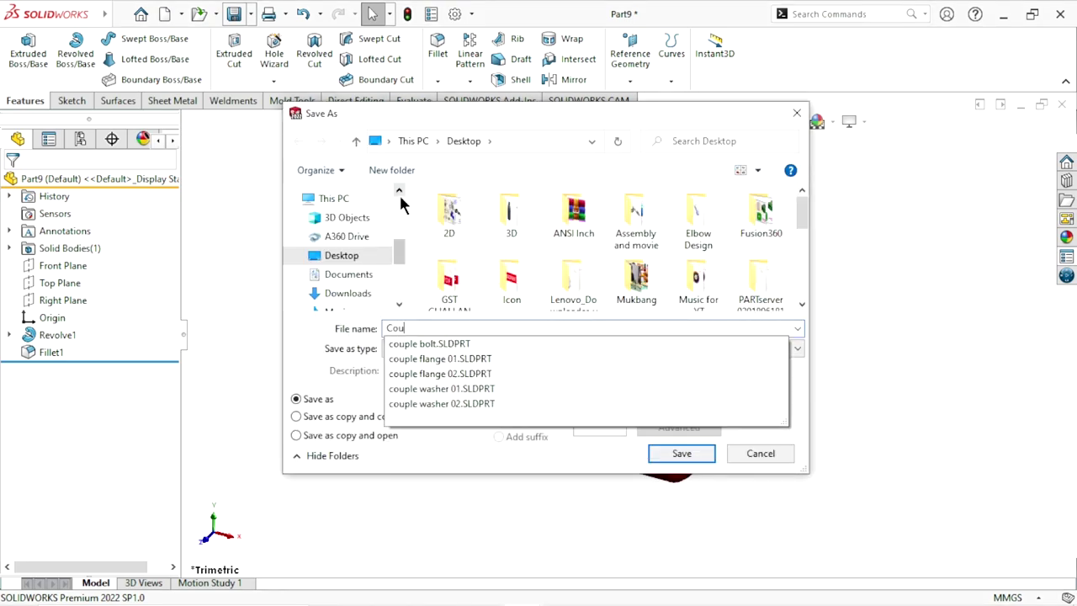
text(ple )
text(bush)
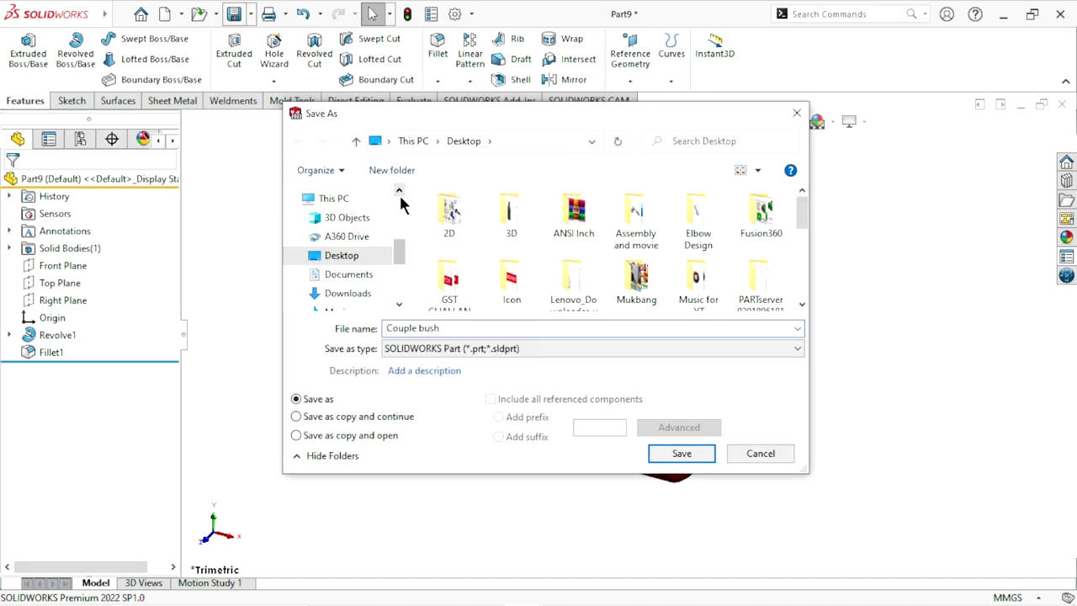
click(677, 457)
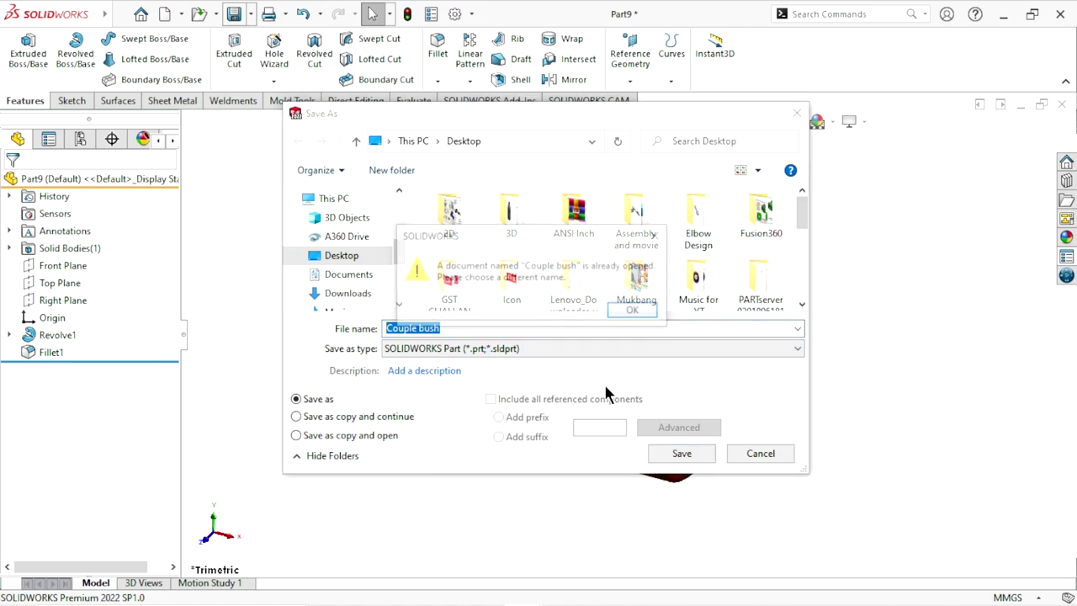
click(623, 311)
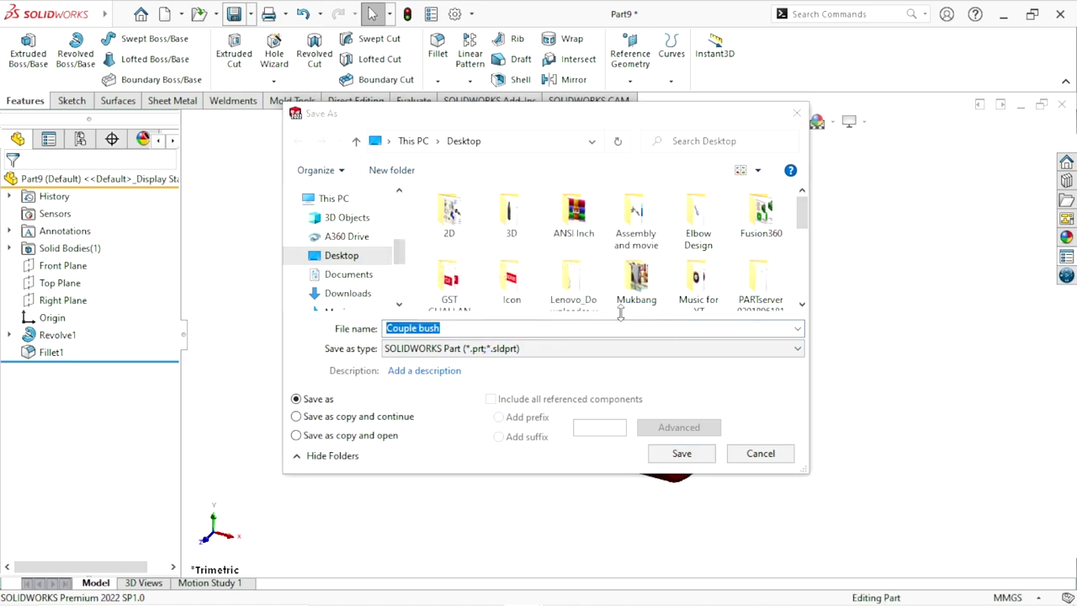
click(446, 328)
text(0)
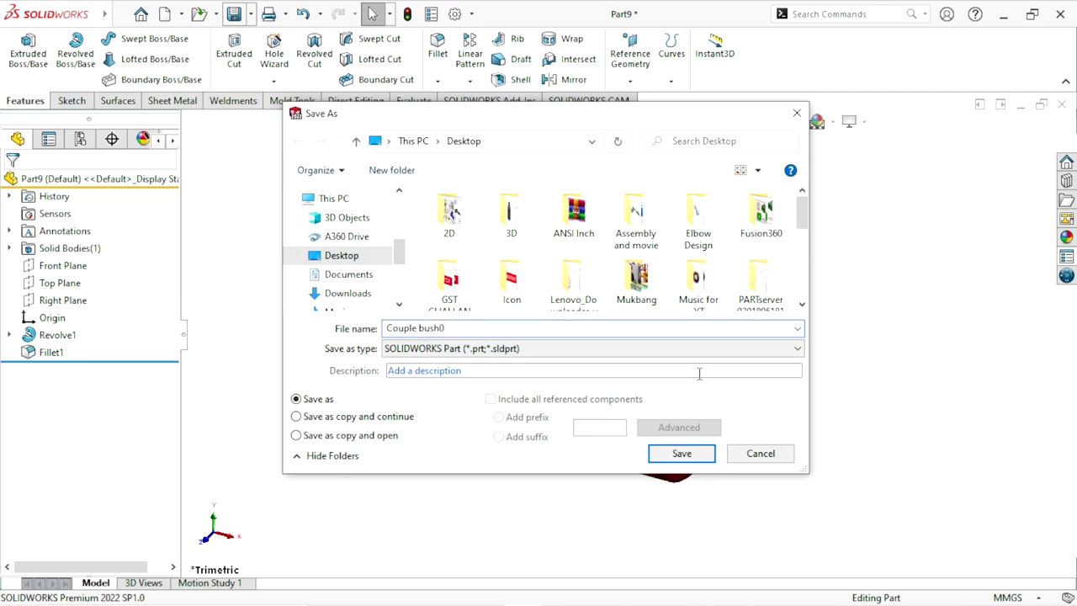
click(681, 459)
key(Return)
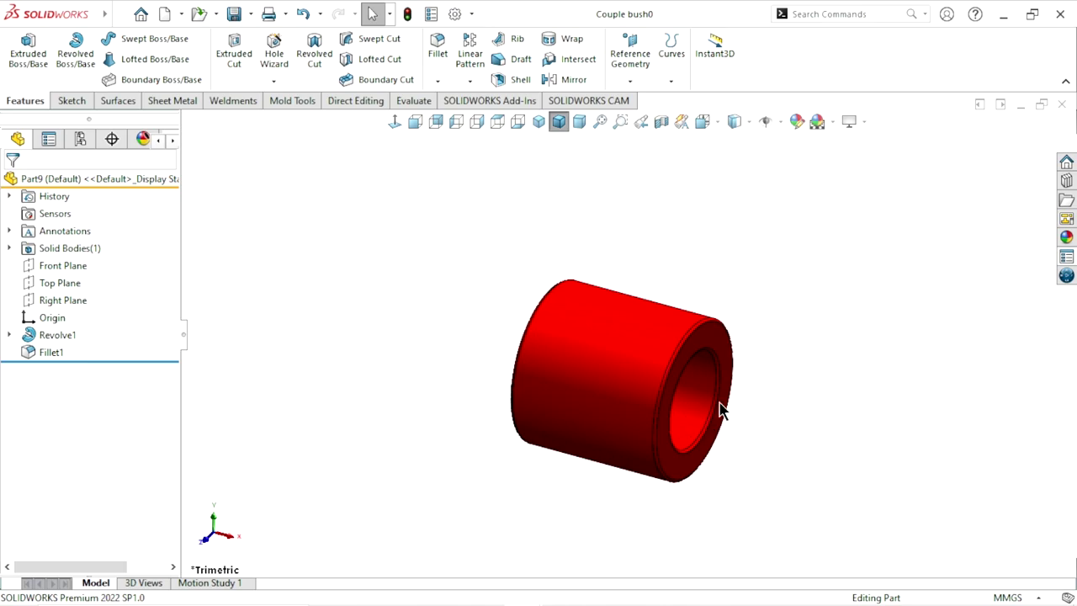
scroll(697, 457, up, 3)
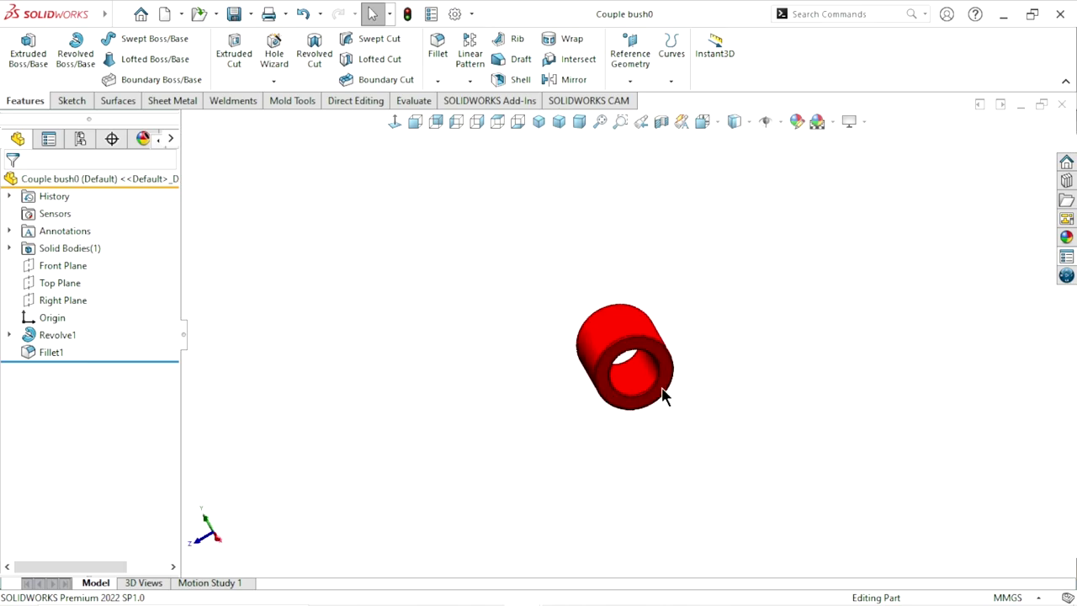
scroll(661, 397, down, 3)
mouse_move(691, 411)
middle_down()
mouse_move(724, 432)
mouse_move(614, 393)
middle_up()
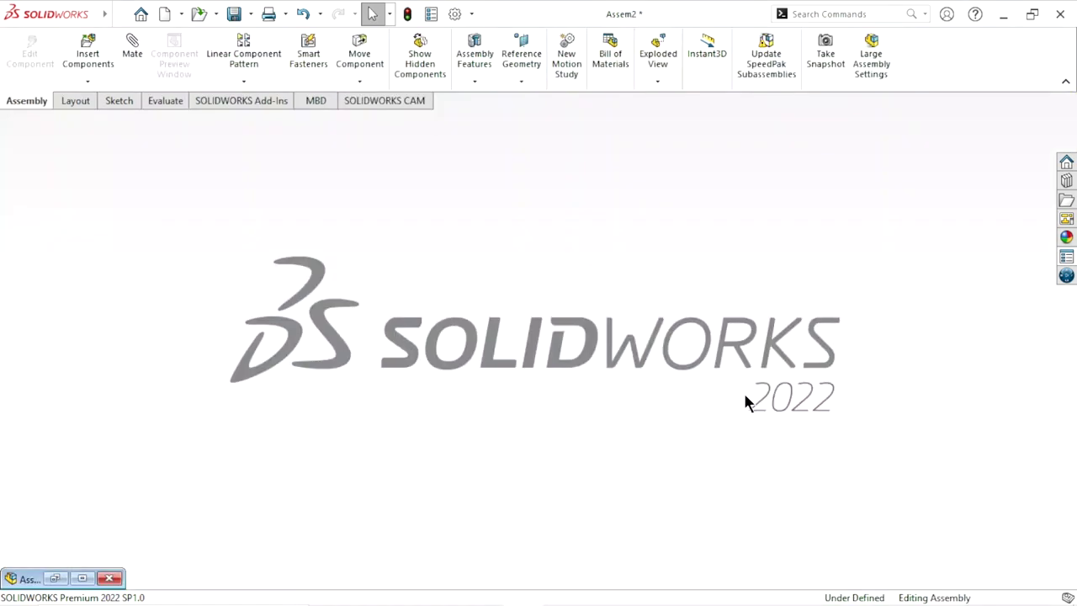
- Create a new assembly from the Assembly template and open couple flange 01 for insertion
click(167, 17)
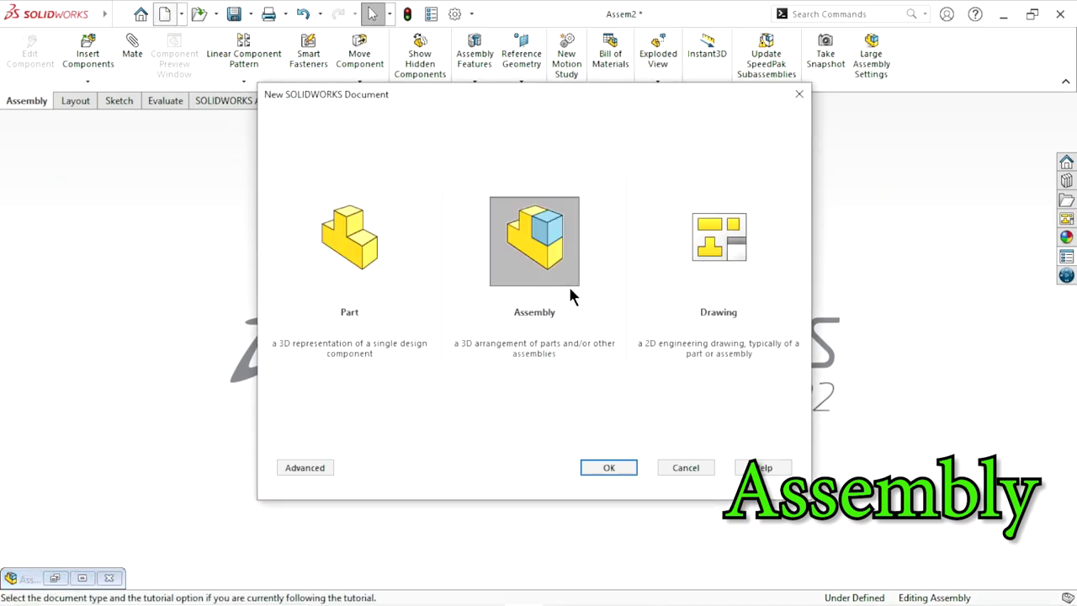
click(534, 246)
click(609, 467)
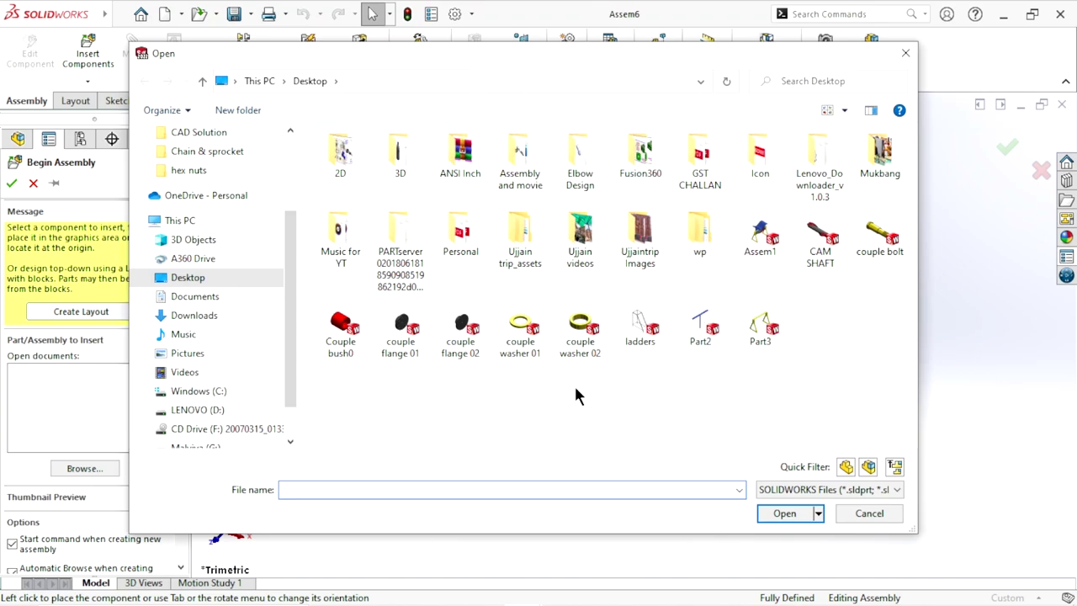
click(421, 337)
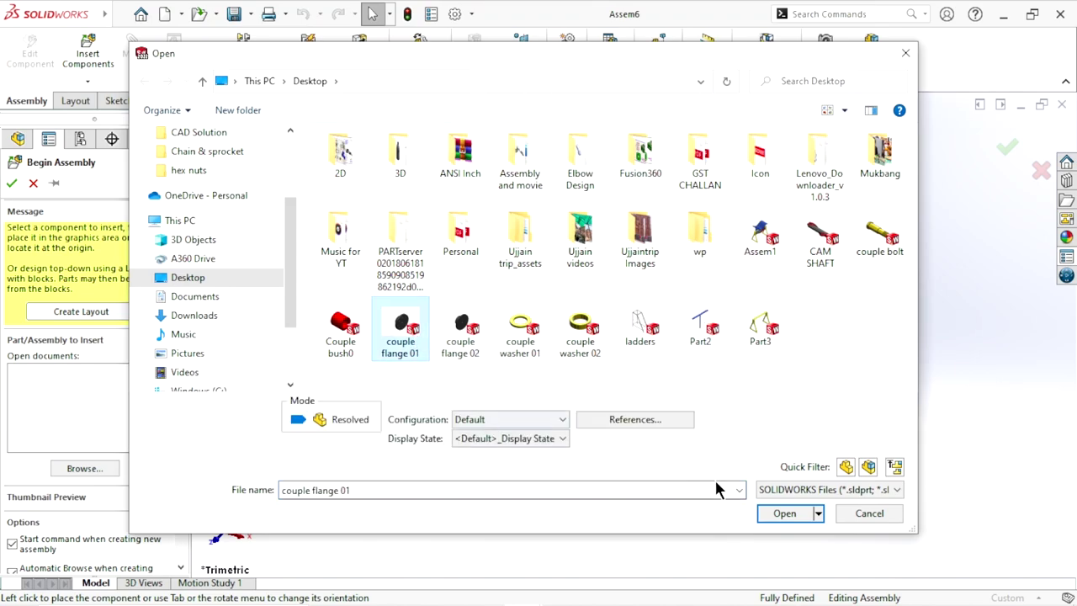
click(778, 512)
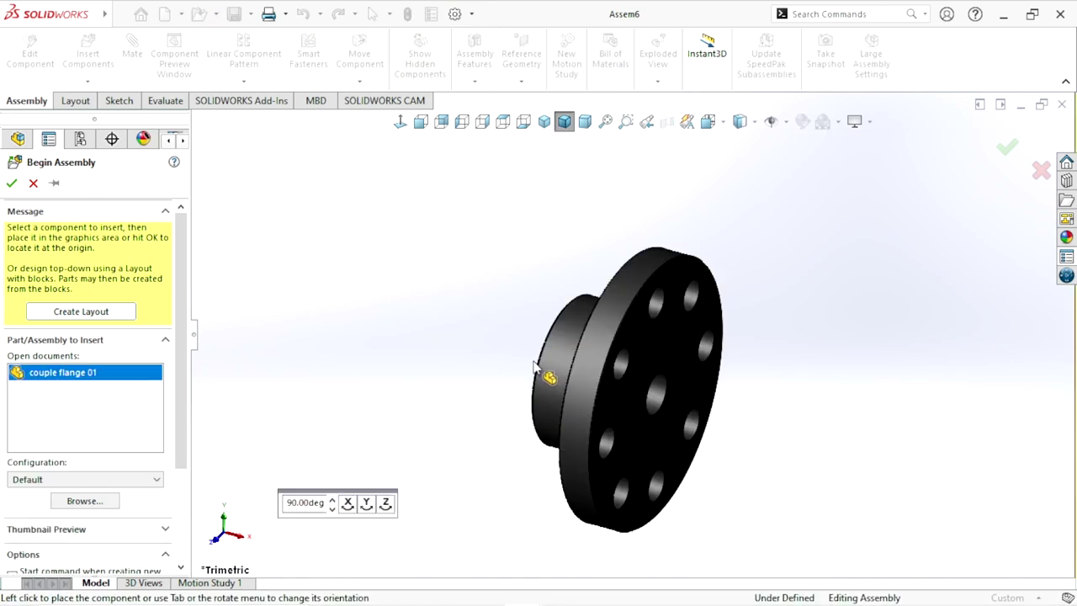
- Place couple flange 01 fixed at the origin and set the scene to Plain White
click(570, 378)
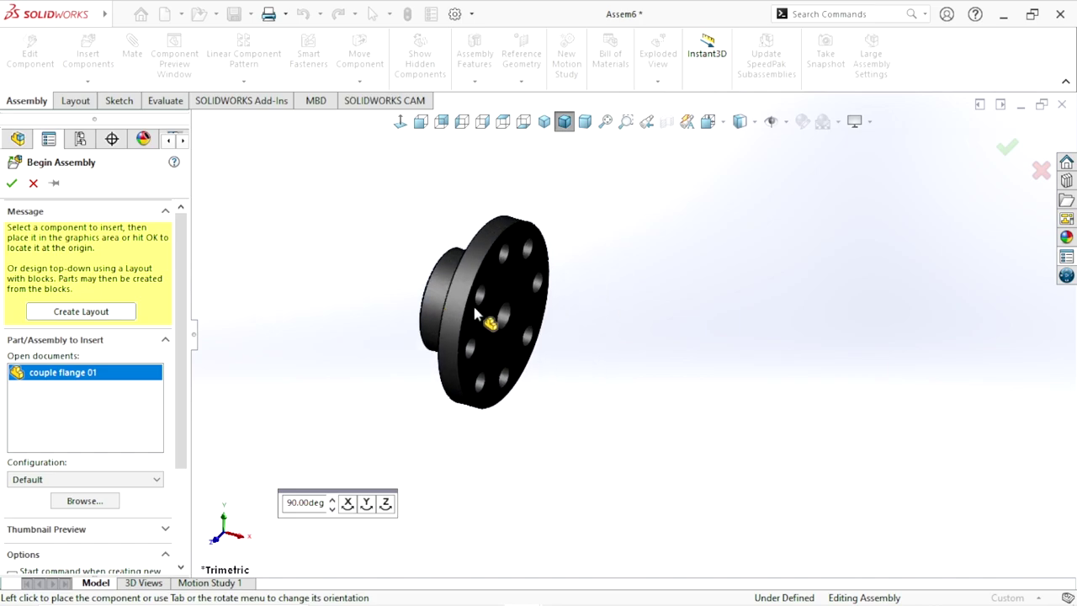
click(495, 340)
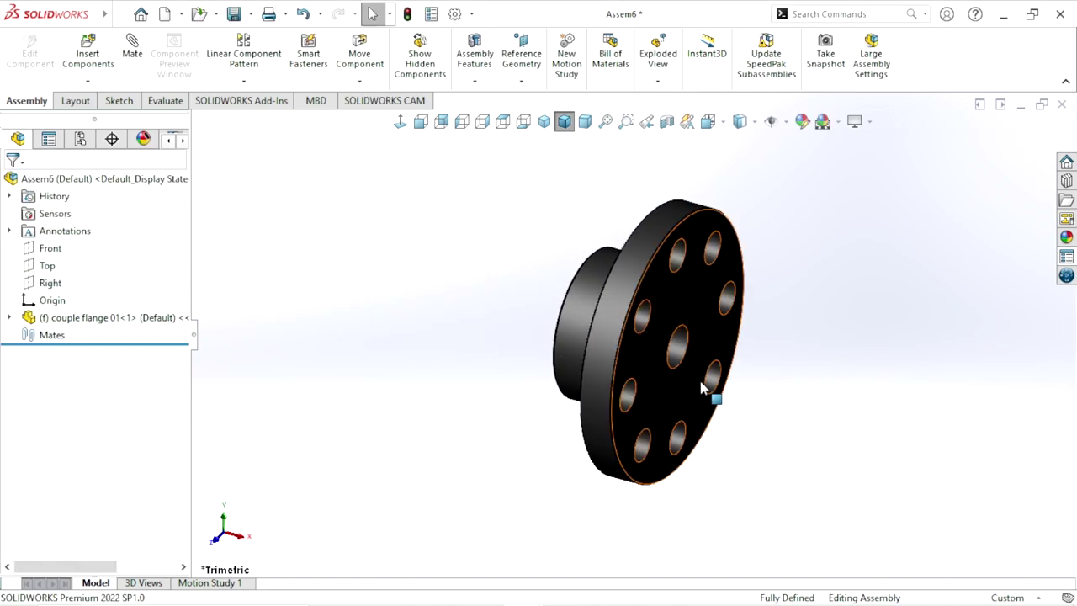
click(837, 121)
click(830, 156)
scroll(711, 378, up, 2)
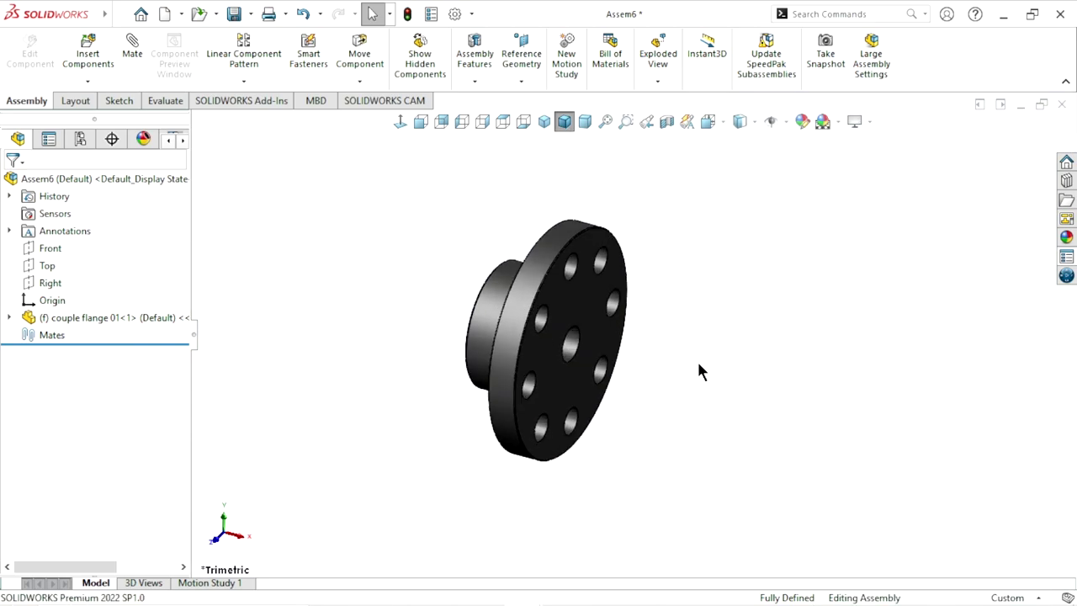
click(870, 122)
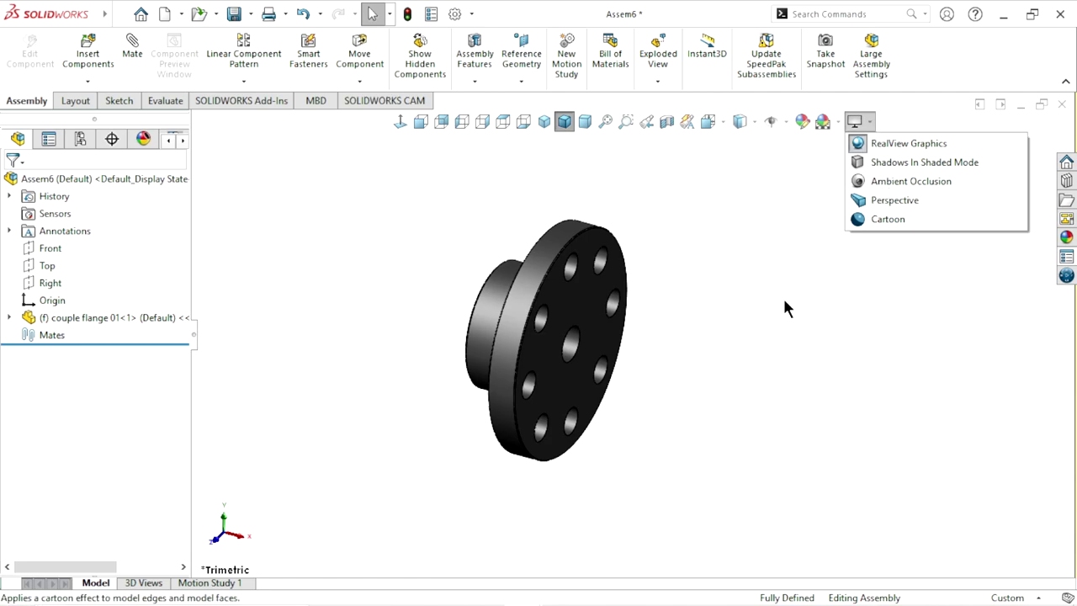
scroll(698, 370, up, 1)
scroll(614, 324, down, 2)
scroll(694, 326, up, 2)
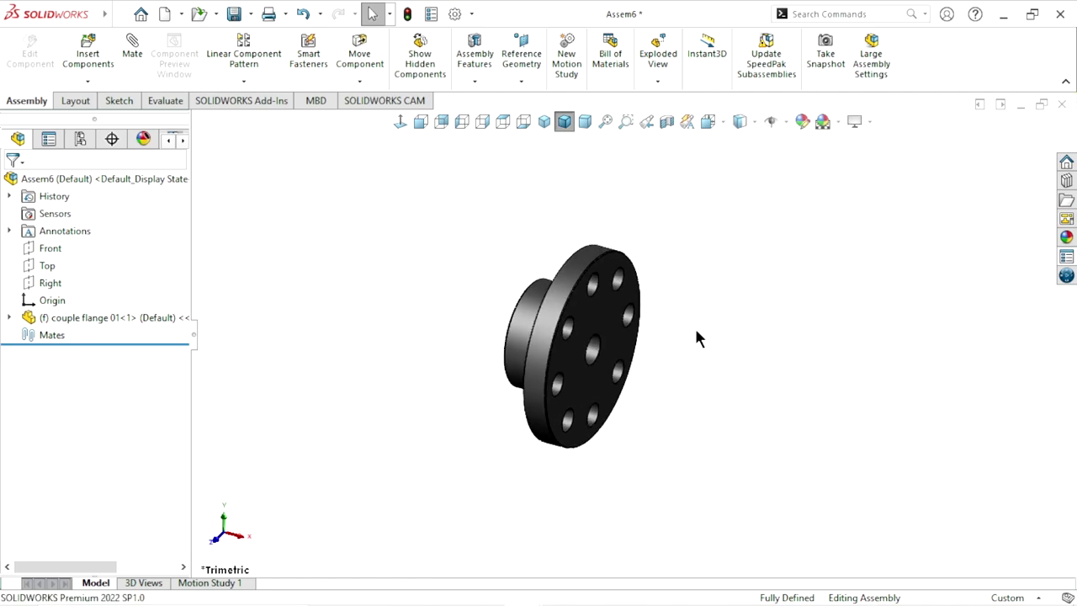
scroll(695, 341, down, 3)
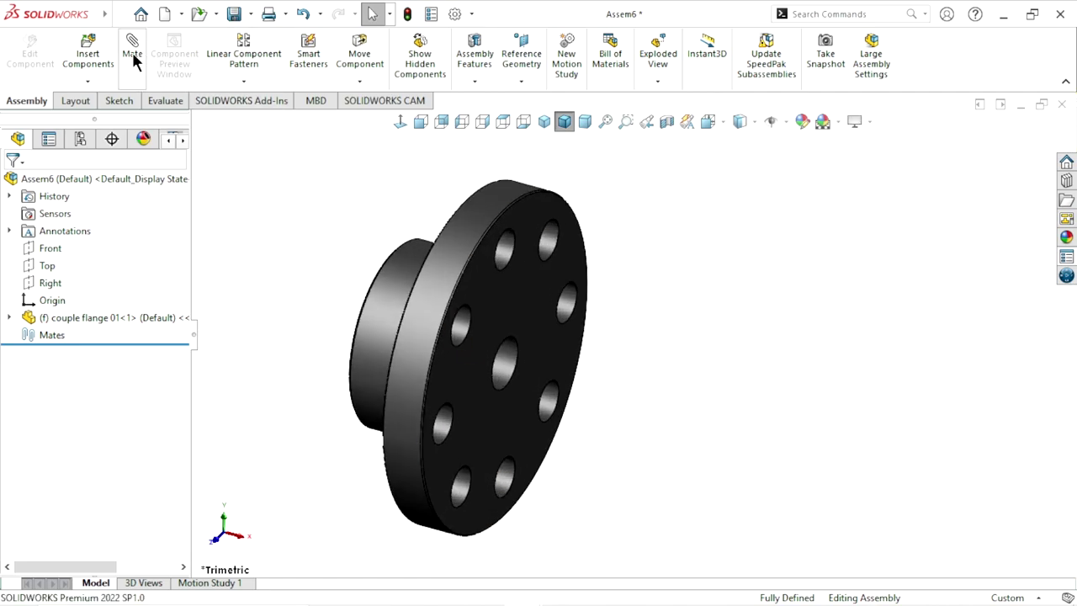
- Insert couple flange 02 beside the first flange, then start a Mate
click(97, 71)
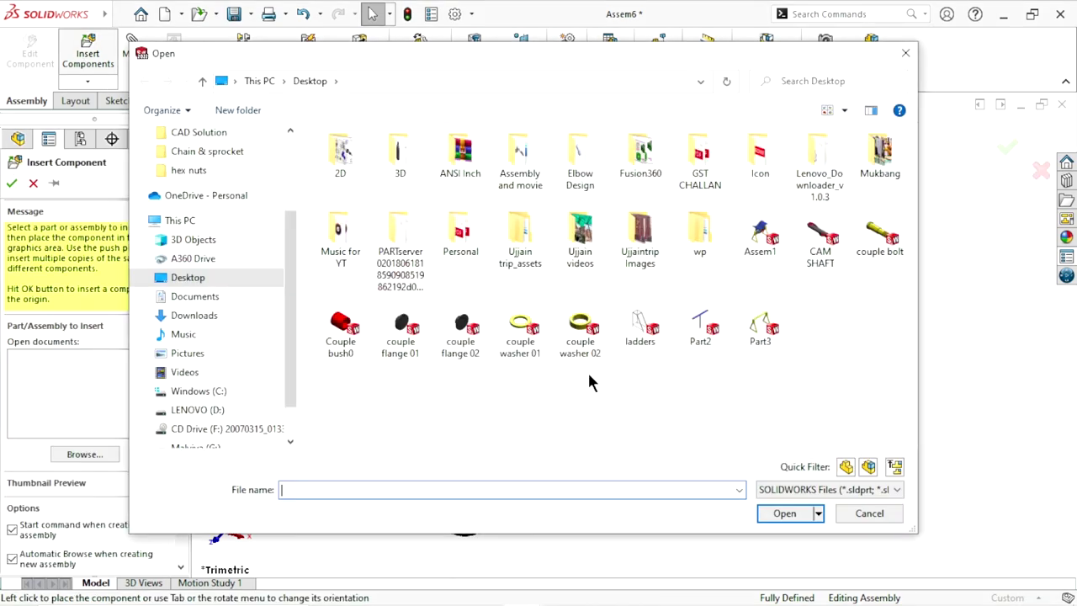
click(484, 341)
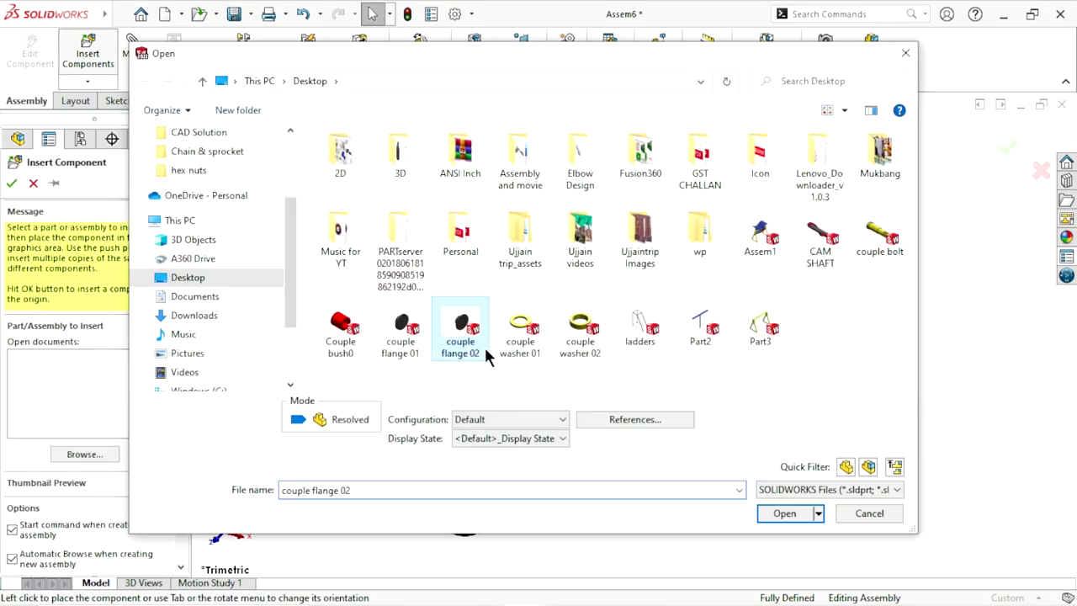
click(778, 514)
click(658, 386)
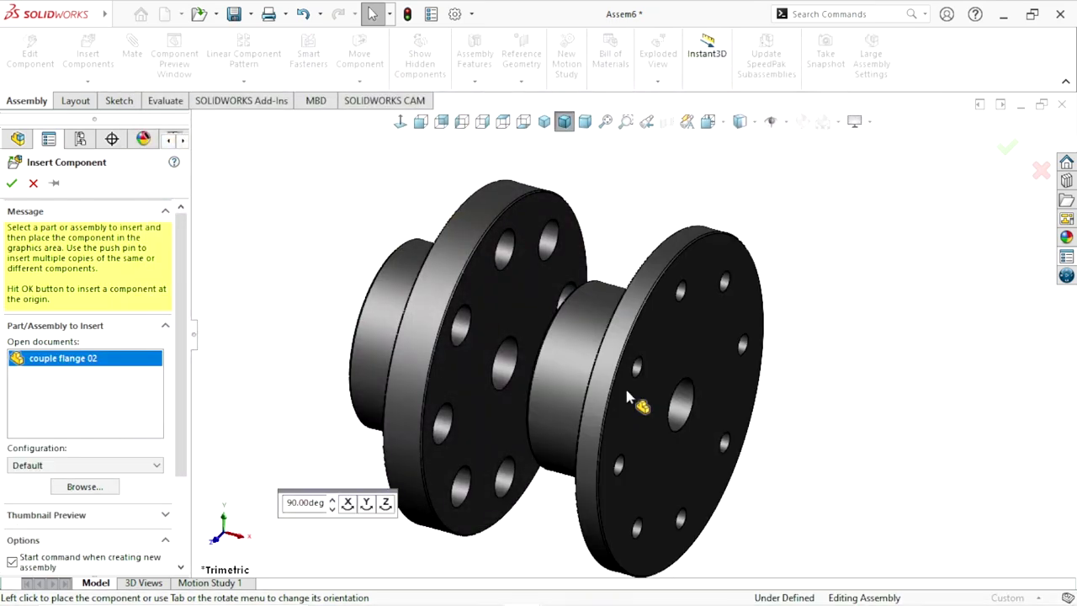
scroll(632, 396, up, 2)
click(743, 353)
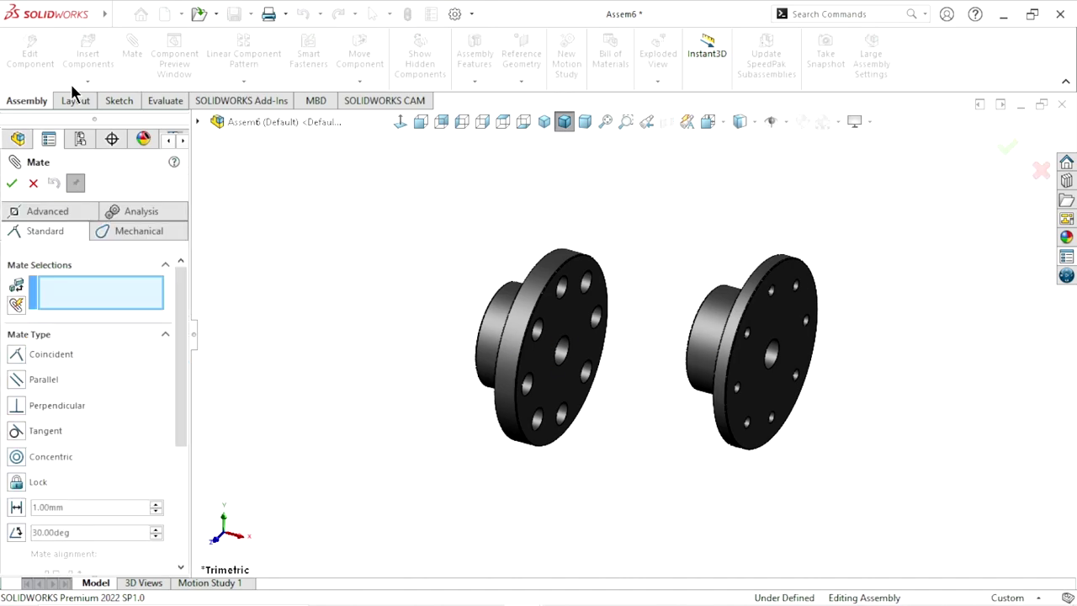
- Add a Concentric mate between the two flanges' faces so they share an axis
click(531, 286)
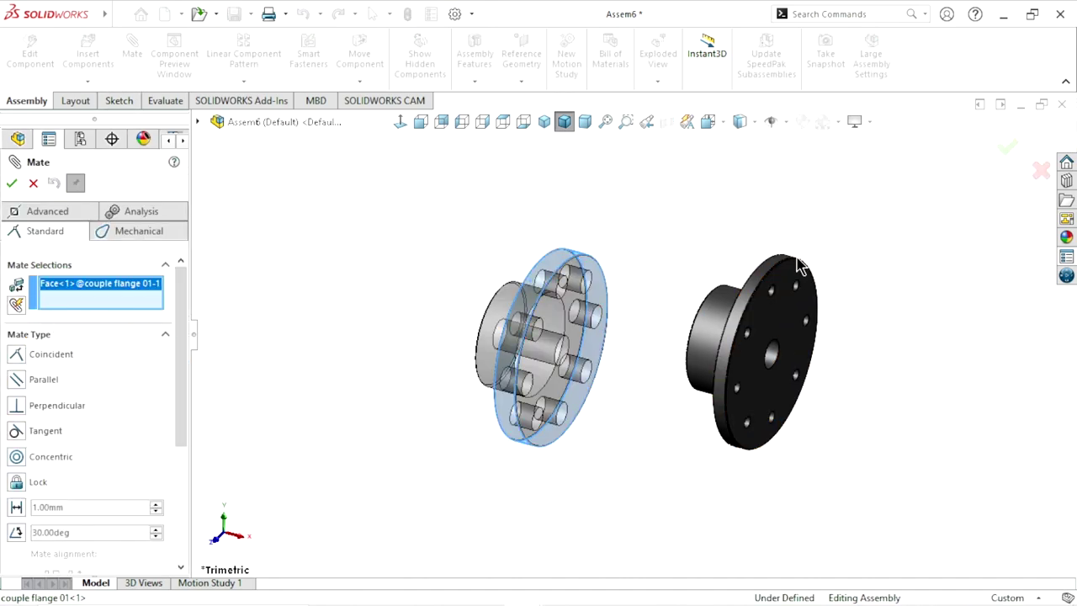
click(768, 267)
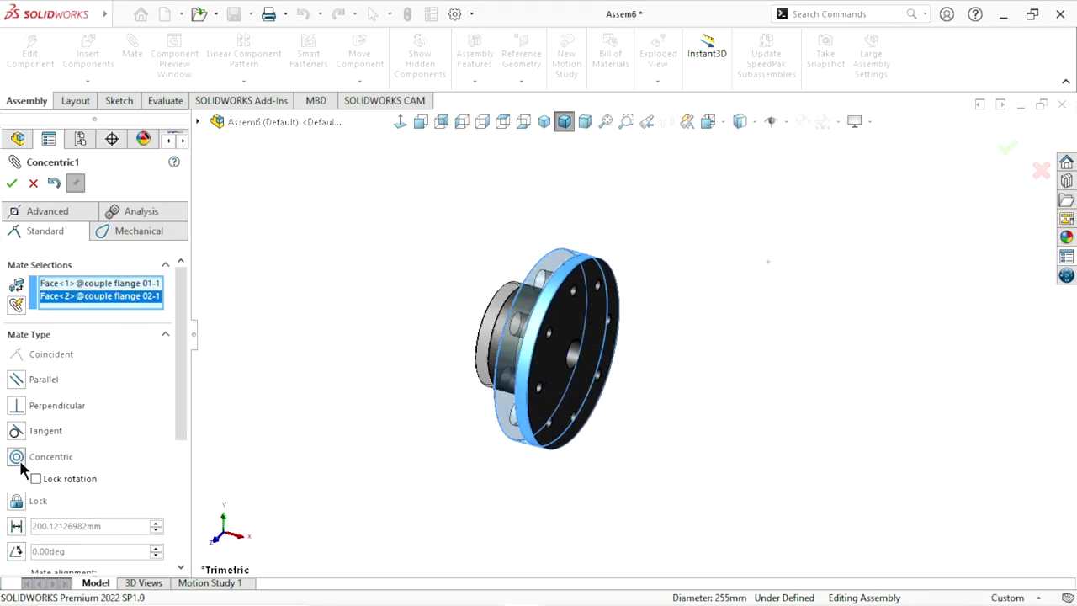
click(12, 183)
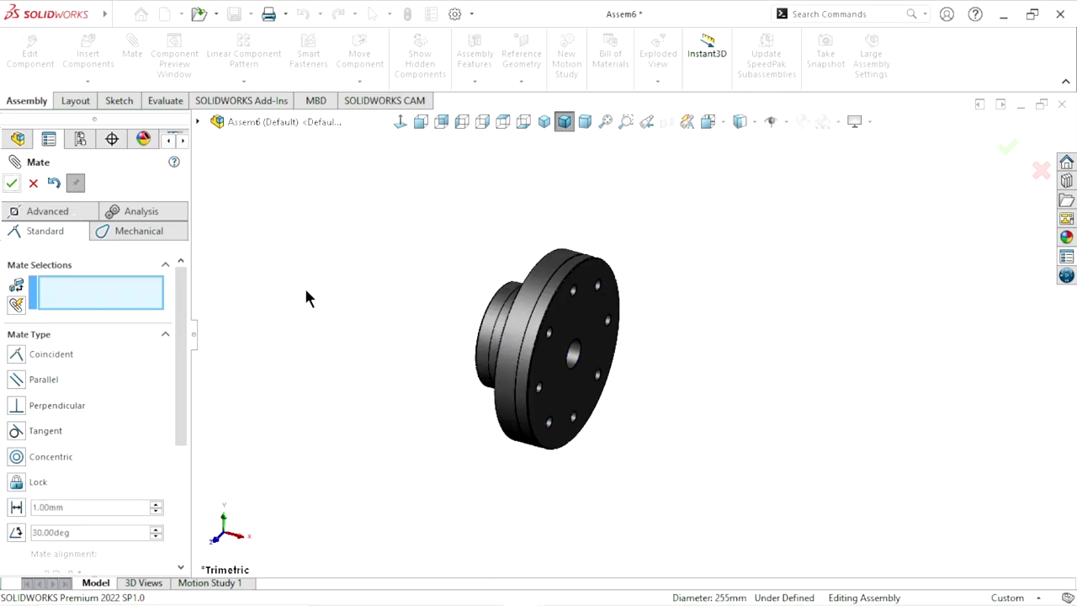
drag(588, 310, 934, 399)
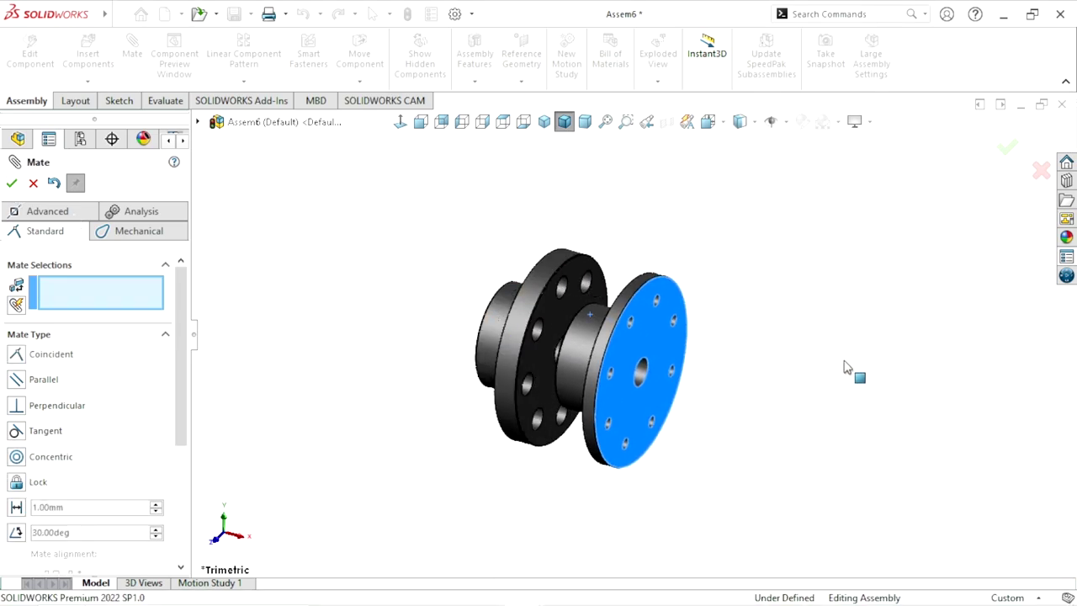
- Add an anti-aligned Coincident mate seating the flange faces against each other
click(579, 314)
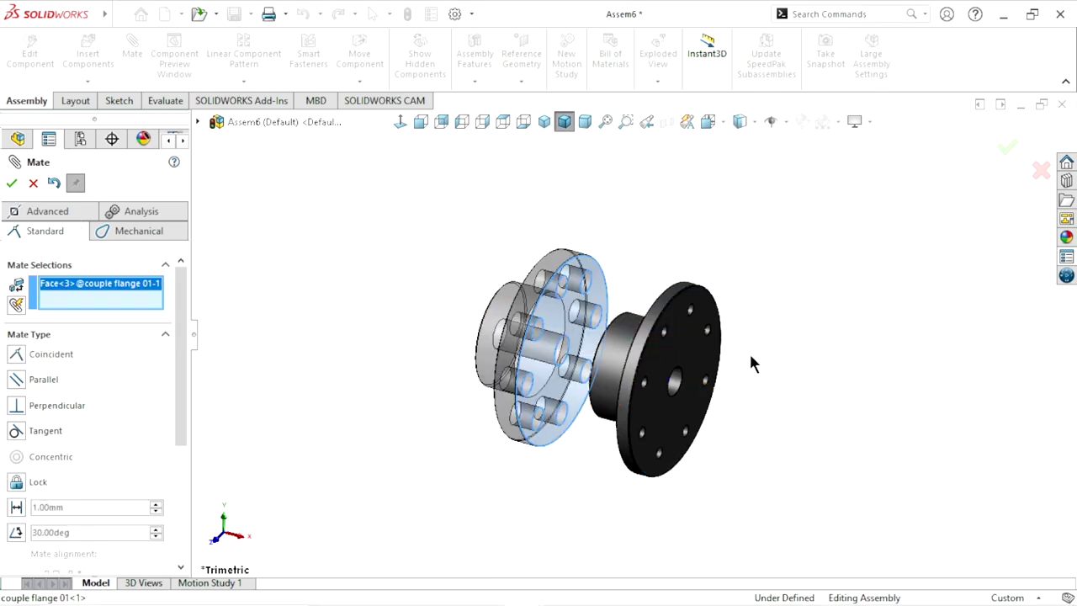
click(707, 357)
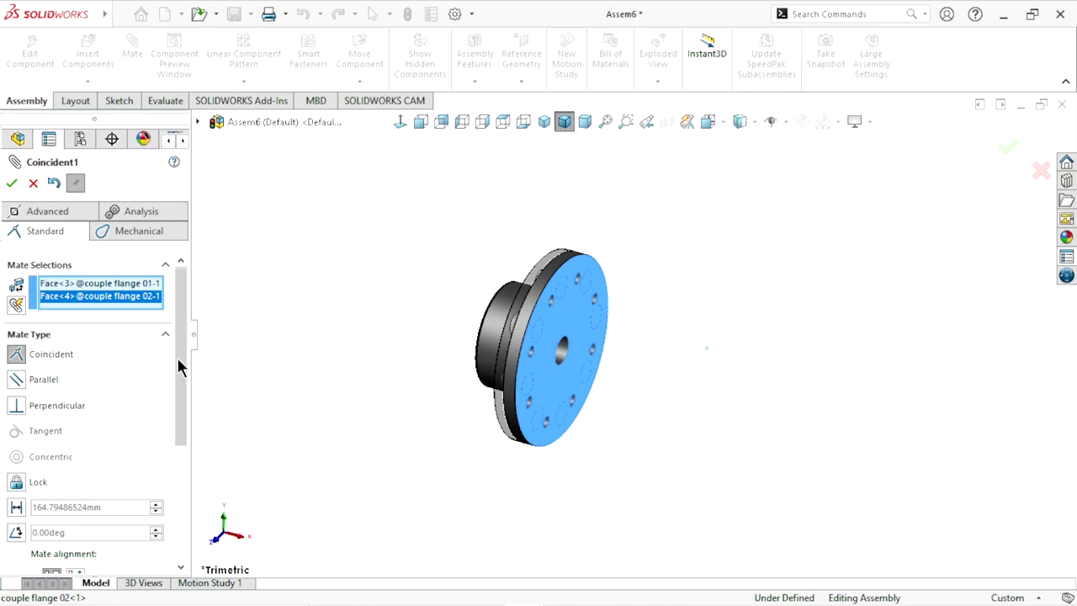
drag(176, 357, 174, 446)
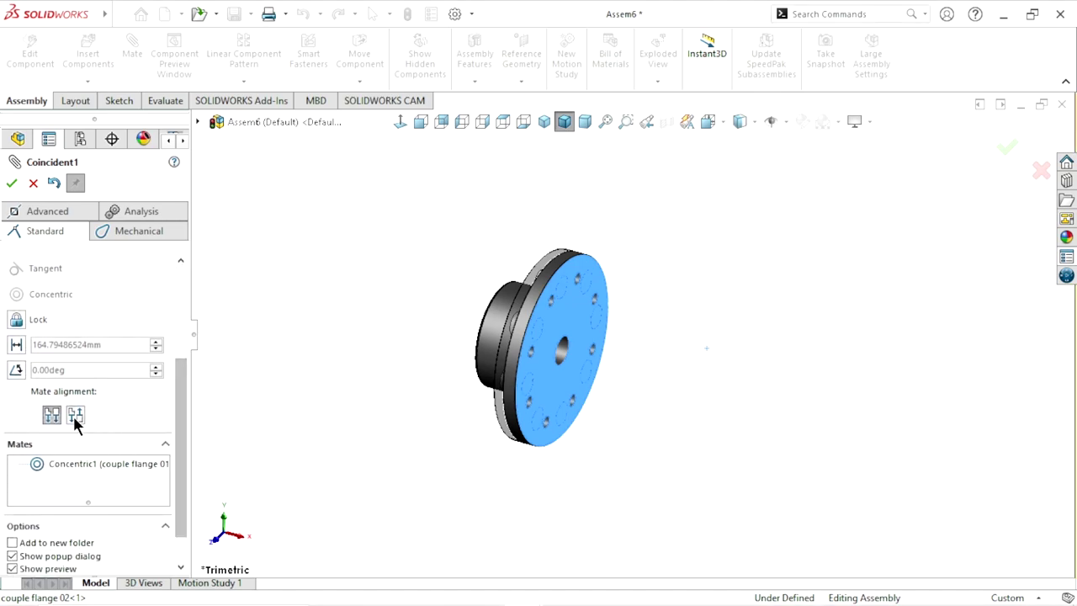
click(74, 415)
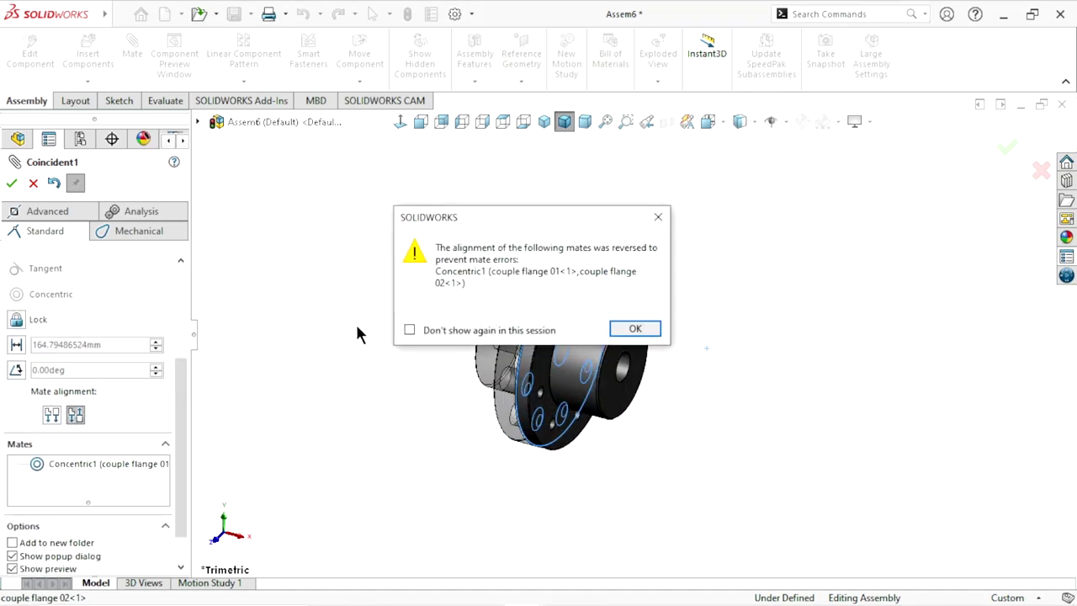
click(635, 329)
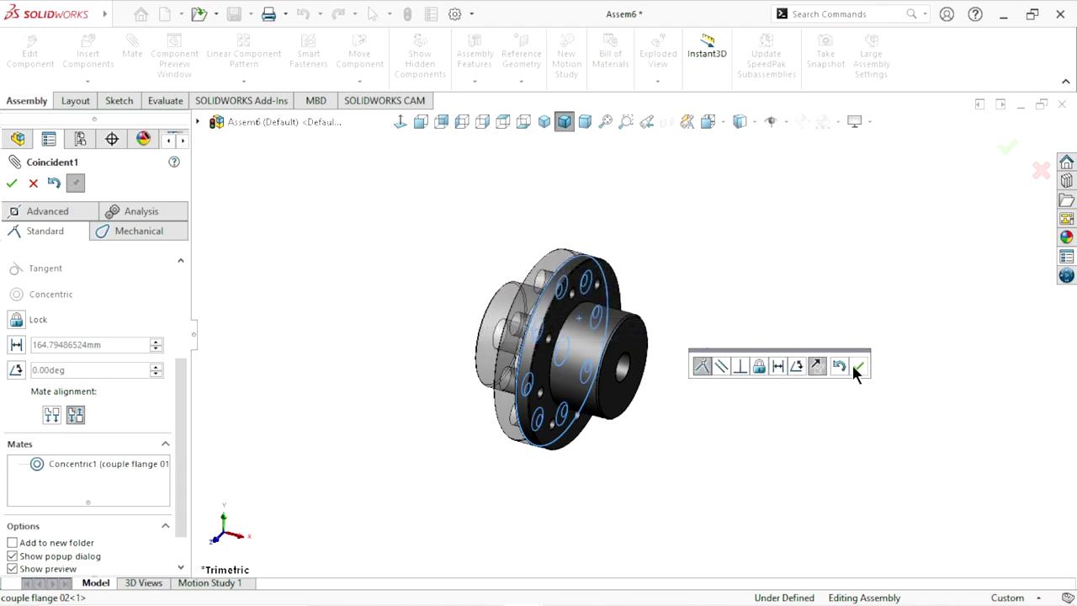
click(858, 368)
scroll(601, 301, down, 3)
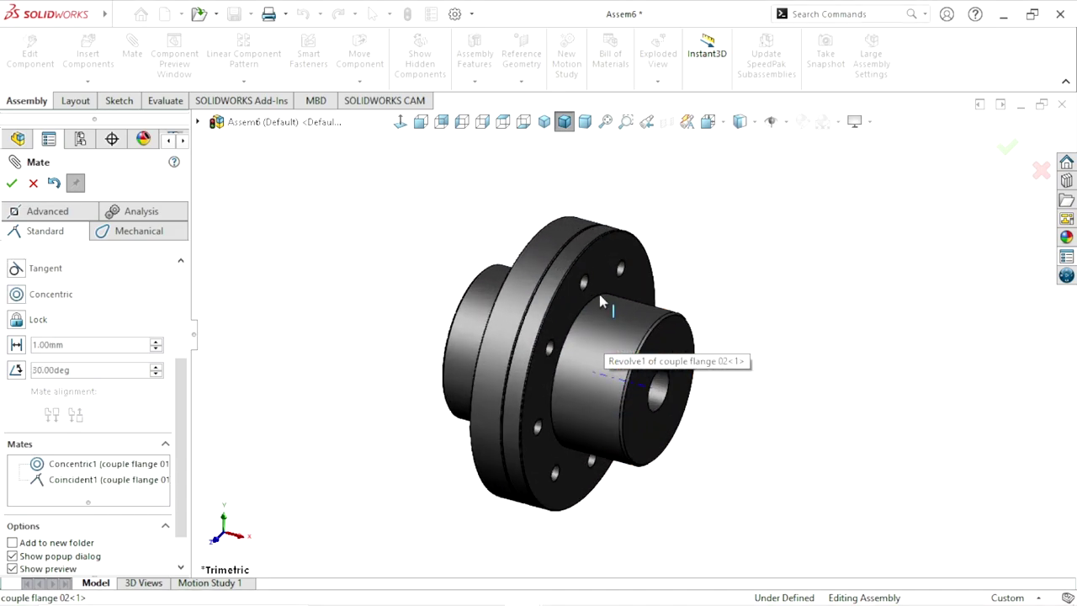
scroll(601, 301, down, 2)
scroll(180, 385, up, 5)
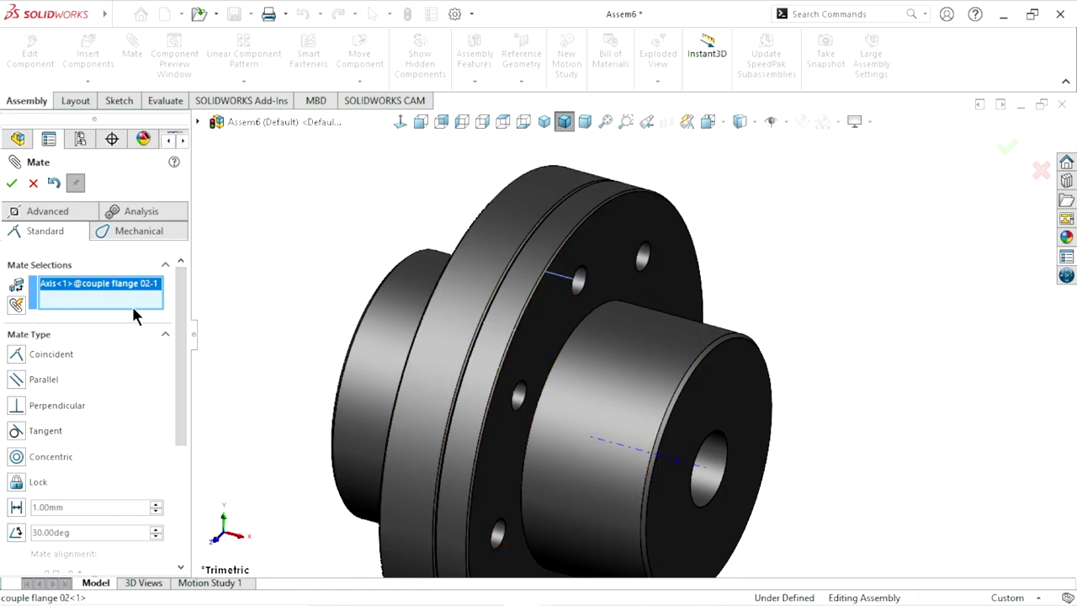
- Clear the mate selections and add a Concentric mate between a bolt hole on each flange
right_click(115, 299)
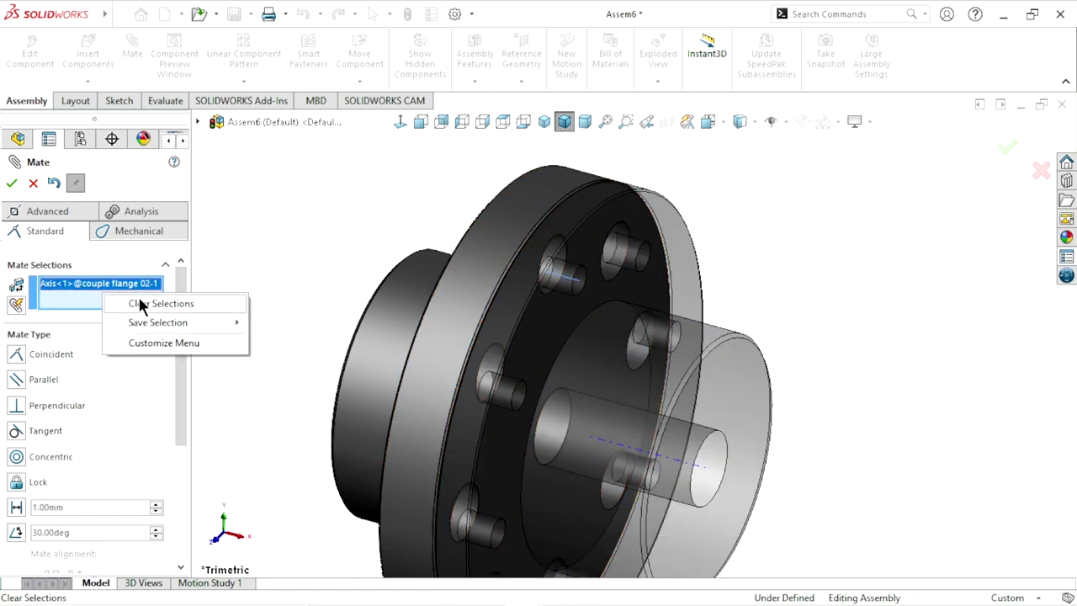
click(140, 305)
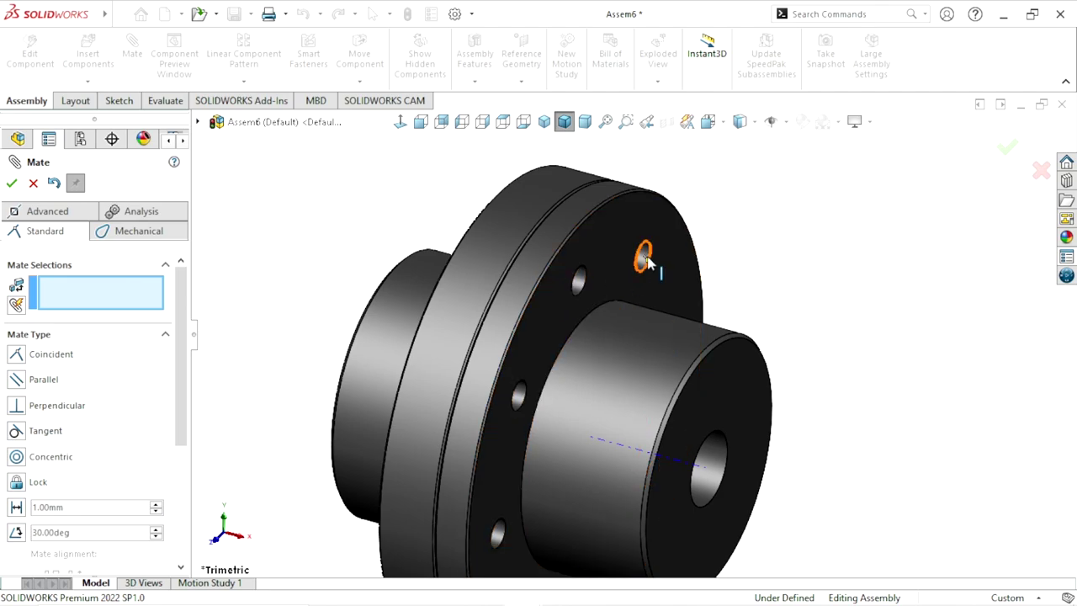
scroll(648, 265, down, 3)
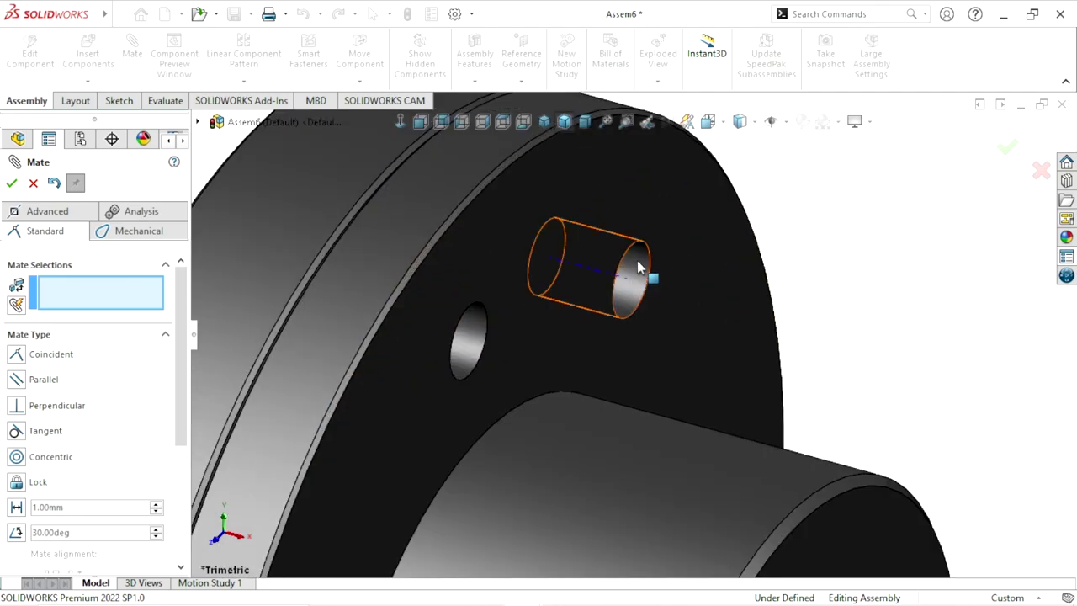
click(638, 268)
scroll(715, 346, up, 5)
mouse_move(592, 344)
middle_down()
mouse_move(618, 361)
mouse_move(559, 311)
middle_up()
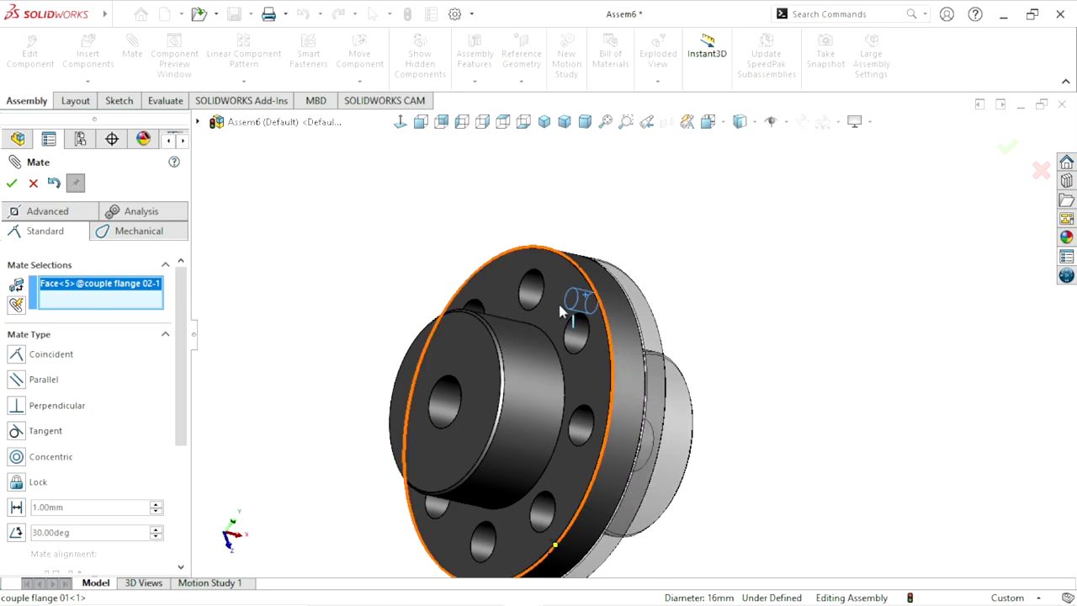
click(531, 293)
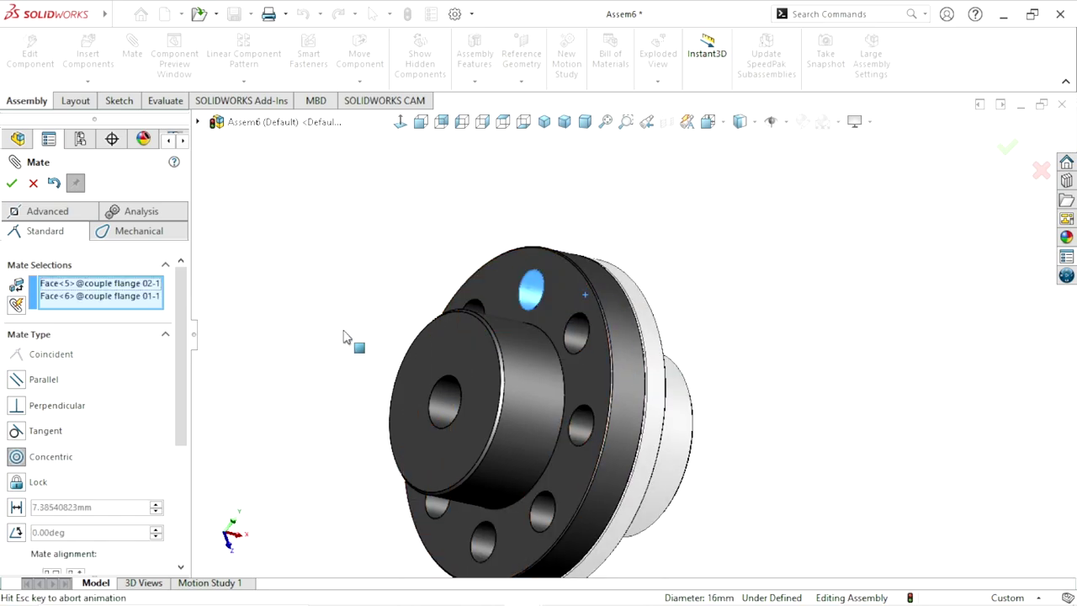
click(555, 337)
- Return the coupling to Trimetric view and close the Mate settings
scroll(753, 370, up, 3)
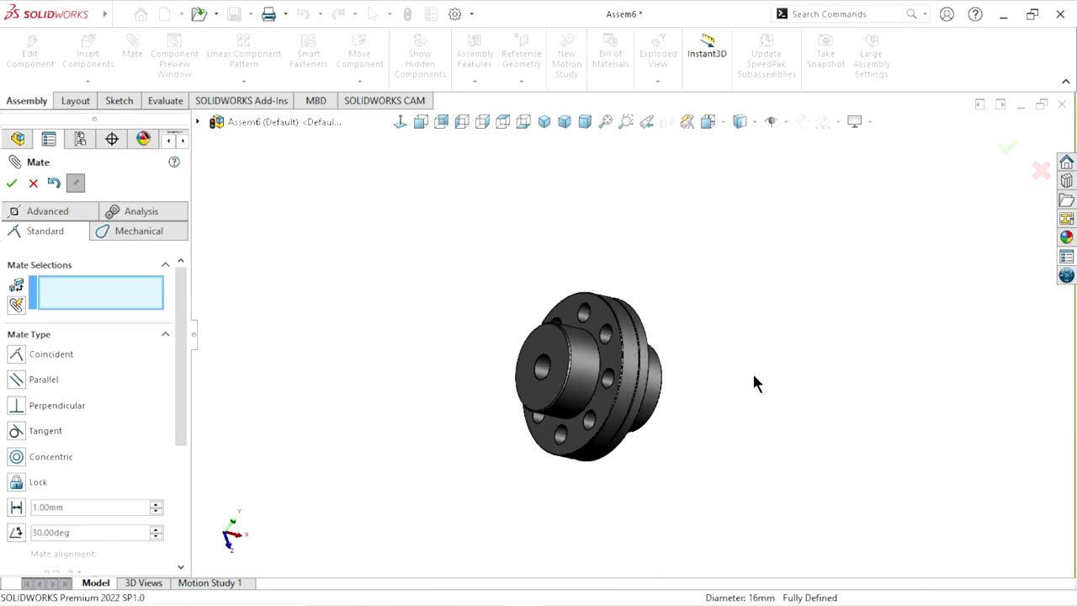
key(ctrl+1)
scroll(596, 357, down, 5)
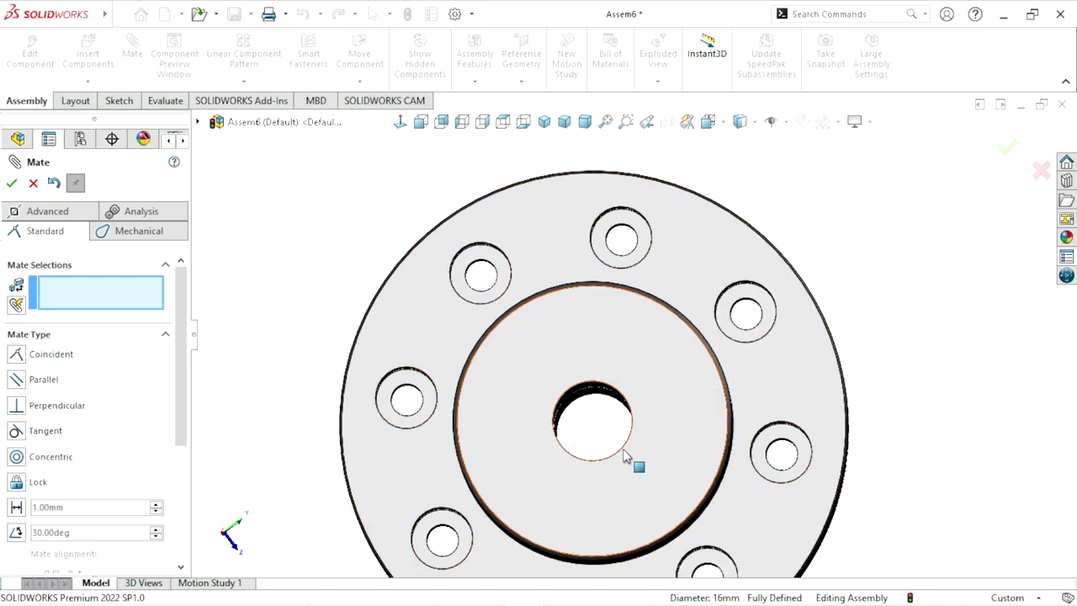
scroll(630, 457, up, 5)
mouse_move(870, 432)
middle_down()
mouse_move(721, 440)
mouse_move(539, 164)
middle_up()
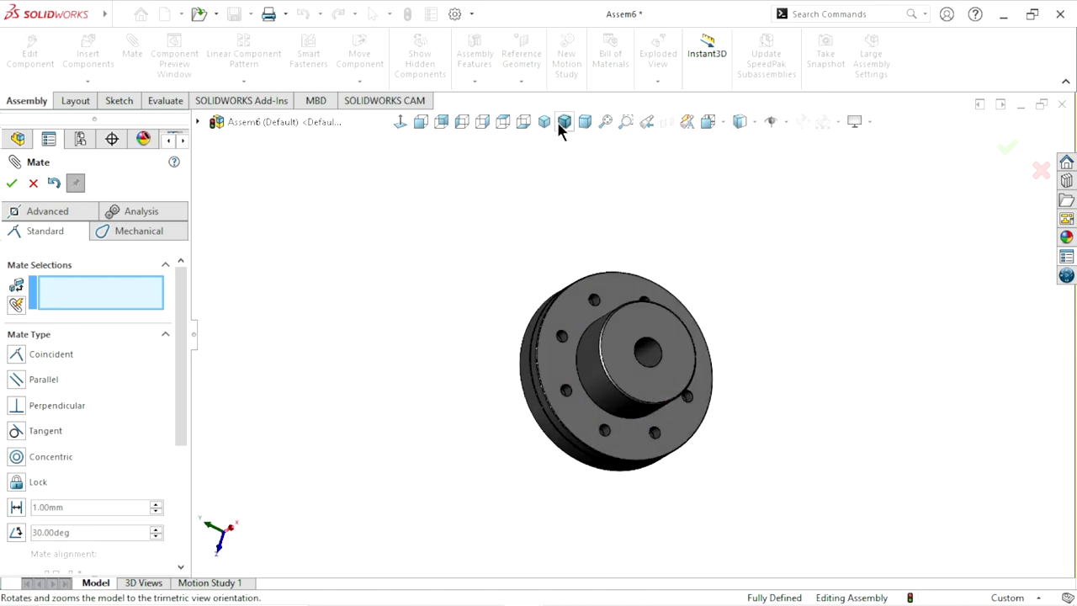
click(562, 121)
key(Escape)
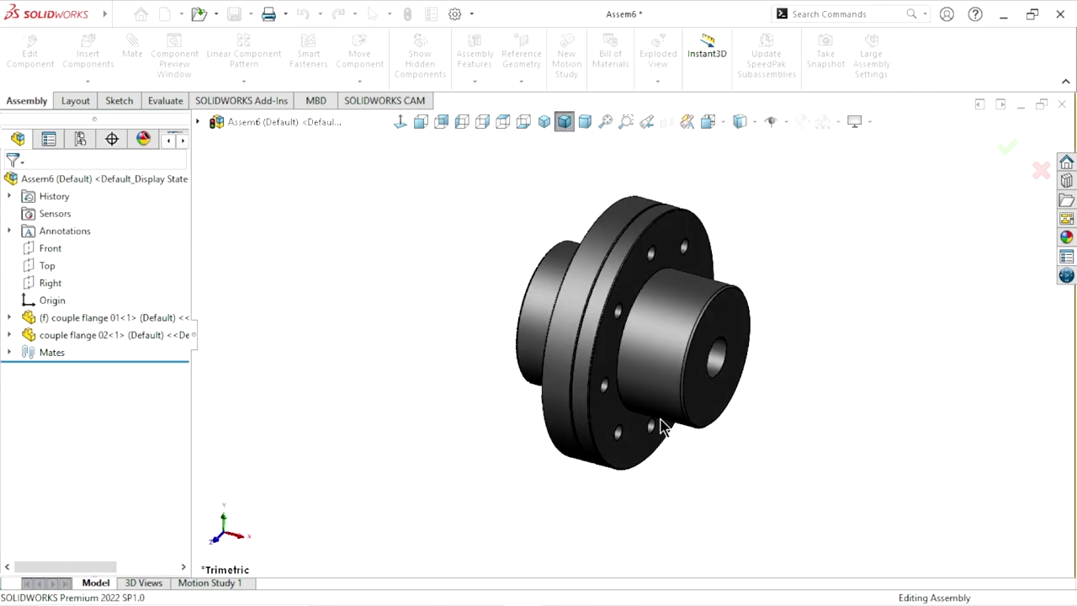
scroll(726, 325, up, 3)
scroll(726, 324, down, 4)
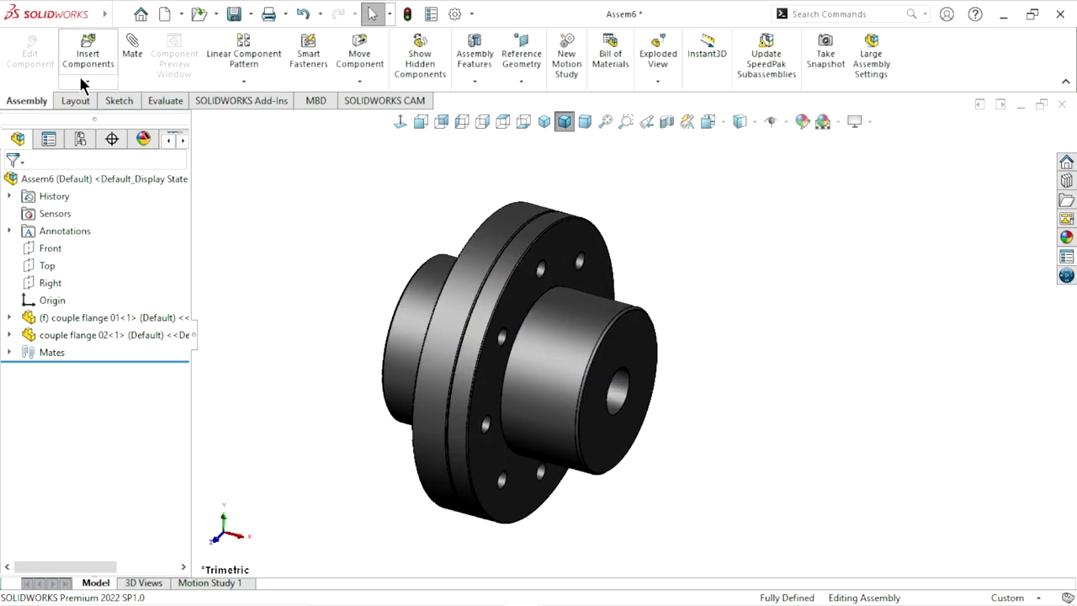
- Insert the Couple bush0 and couple washer 01 parts into Assem6 for placement
click(115, 82)
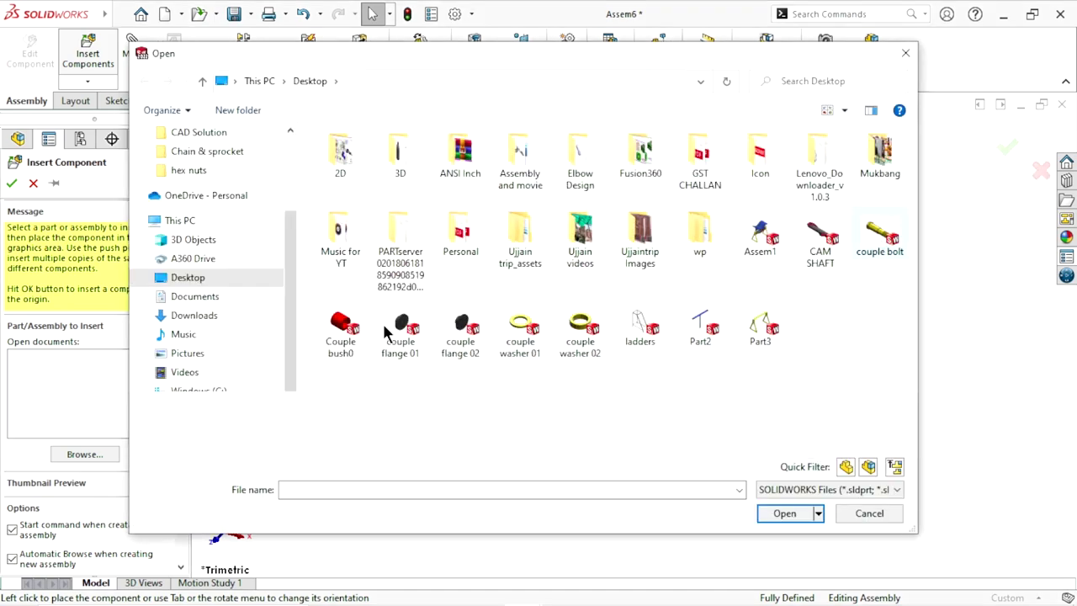
ctrl+click(343, 325)
ctrl+click(536, 345)
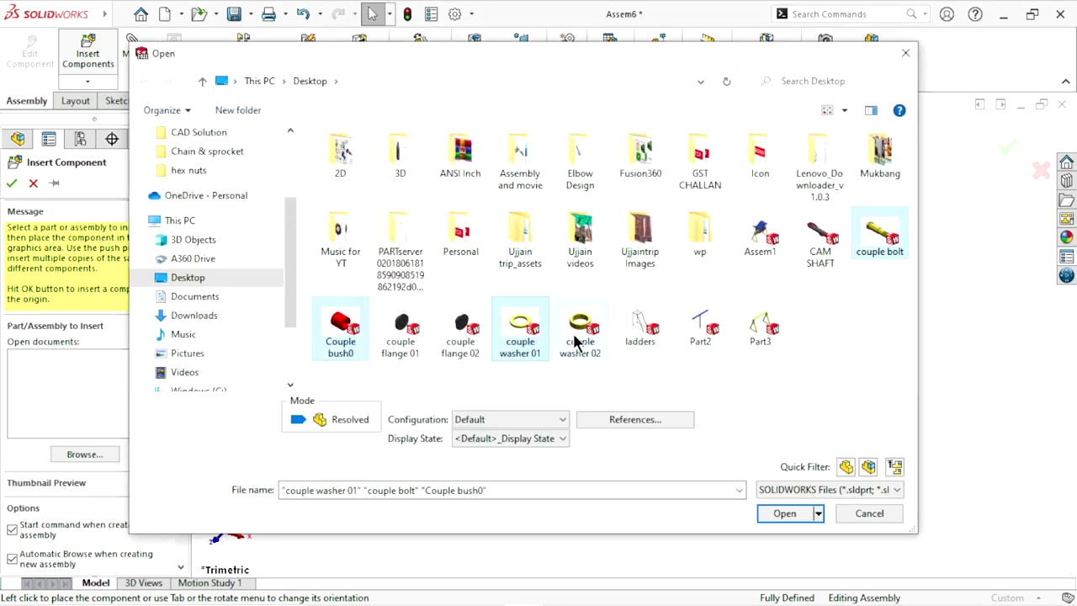
click(765, 514)
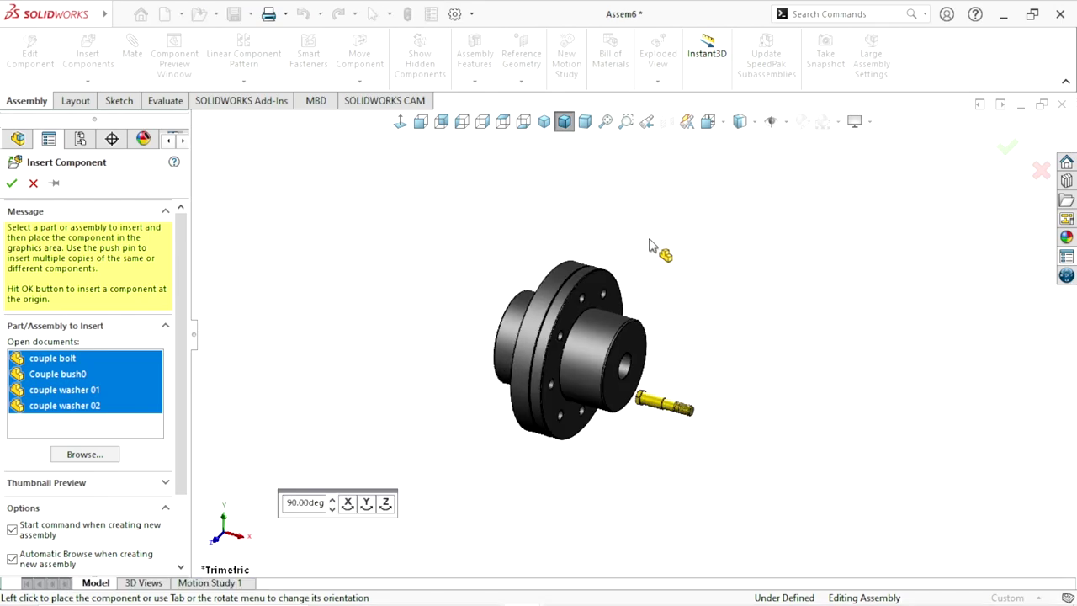
- Place the bolt, red bush and two washers loose beside the flange coupling
click(475, 217)
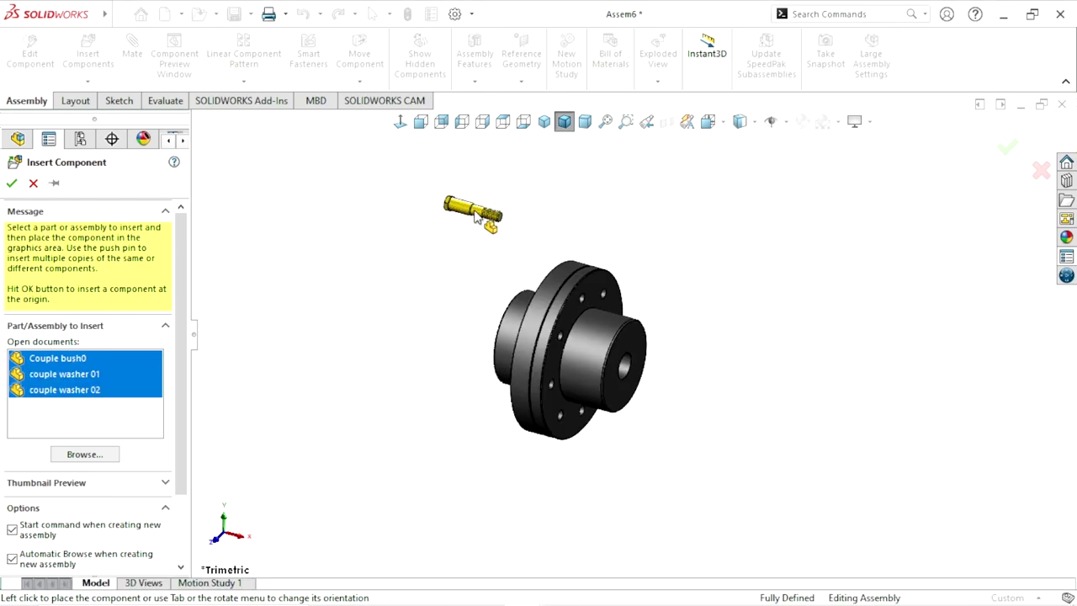
click(529, 208)
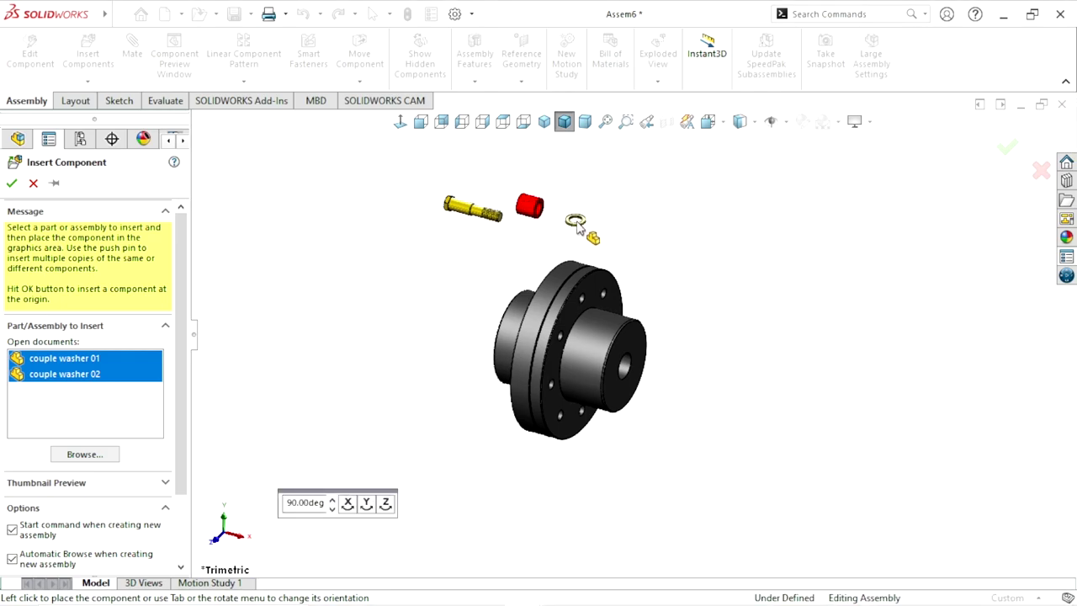
click(576, 223)
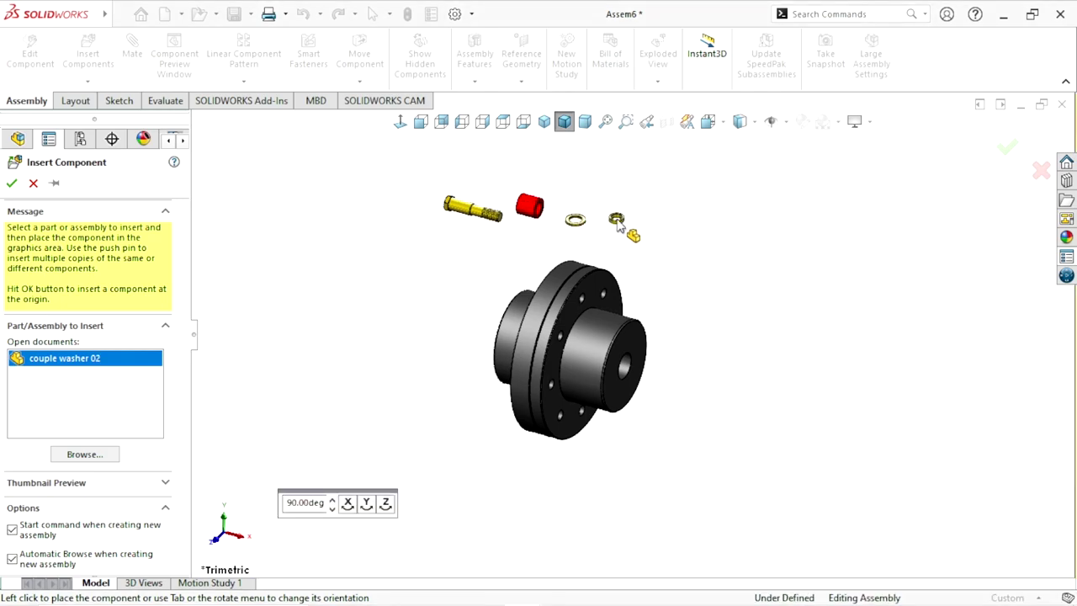
scroll(641, 337, up, 3)
click(578, 290)
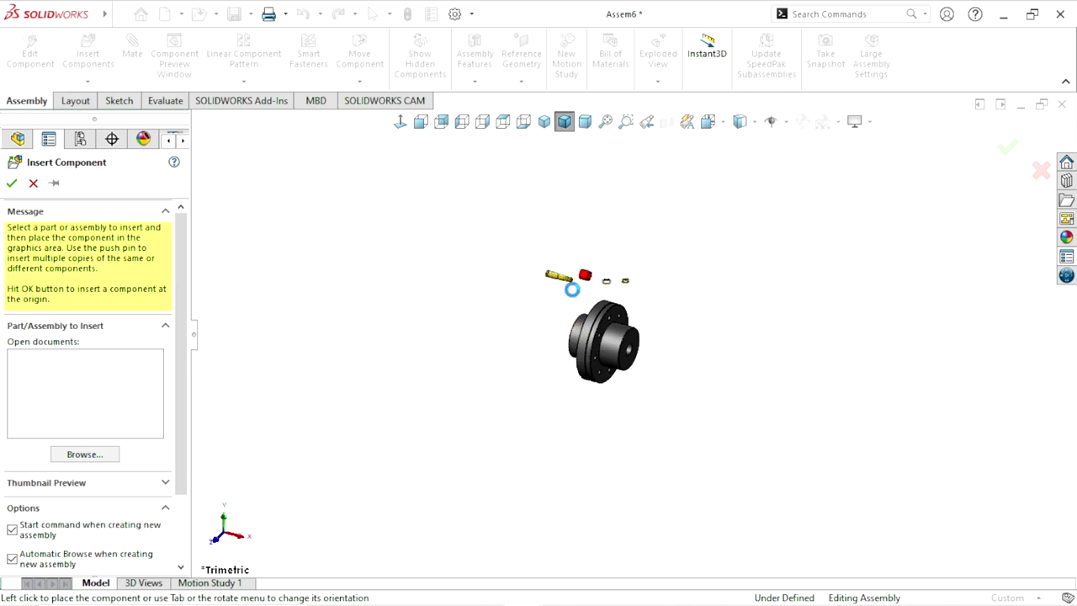
scroll(648, 304, down, 2)
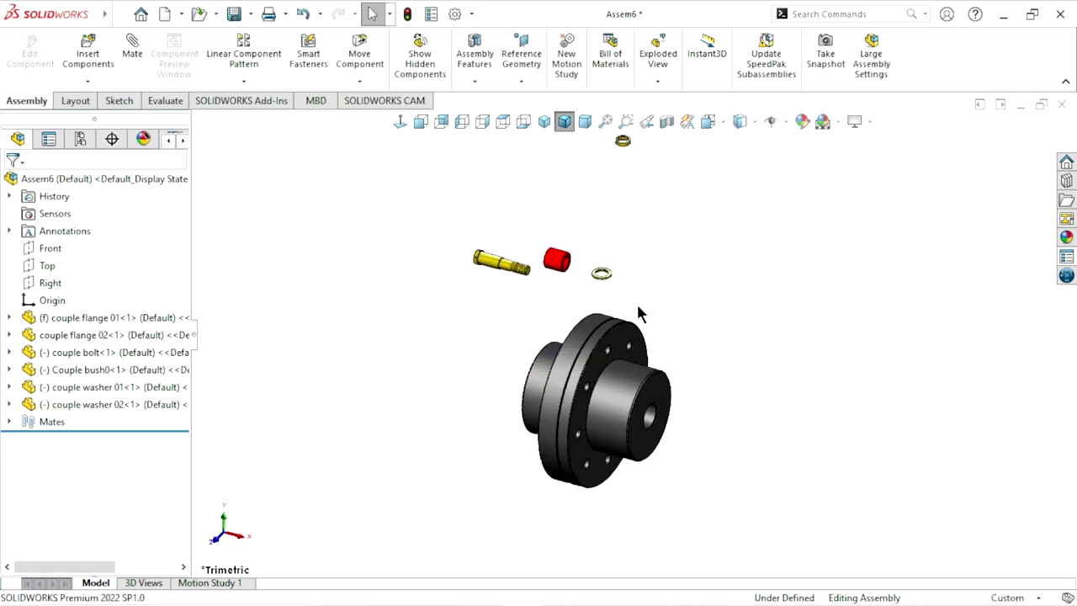
scroll(636, 301, up, 1)
scroll(631, 297, down, 2)
scroll(640, 330, up, 1)
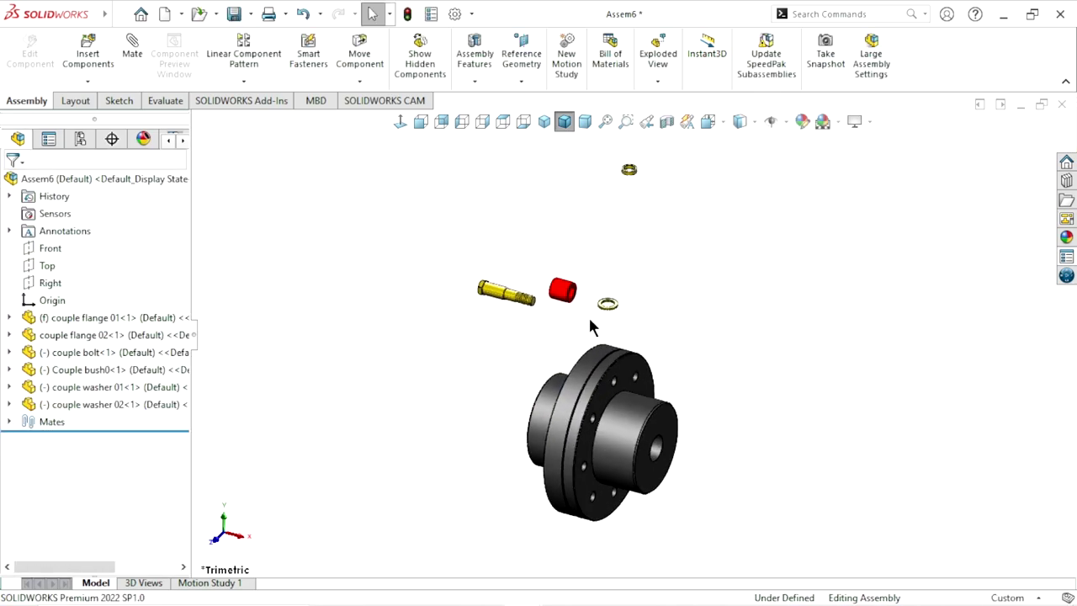
scroll(639, 324, down, 2)
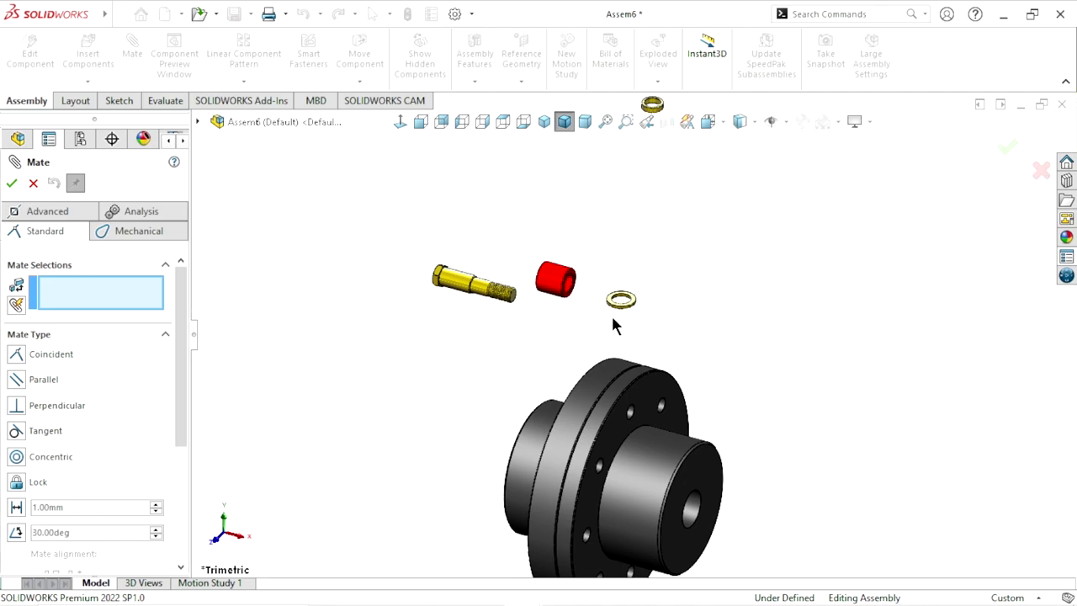
- Mate washer 01's bore concentric with the bolt shank
scroll(611, 313, down, 2)
scroll(636, 270, down, 2)
scroll(646, 290, down, 3)
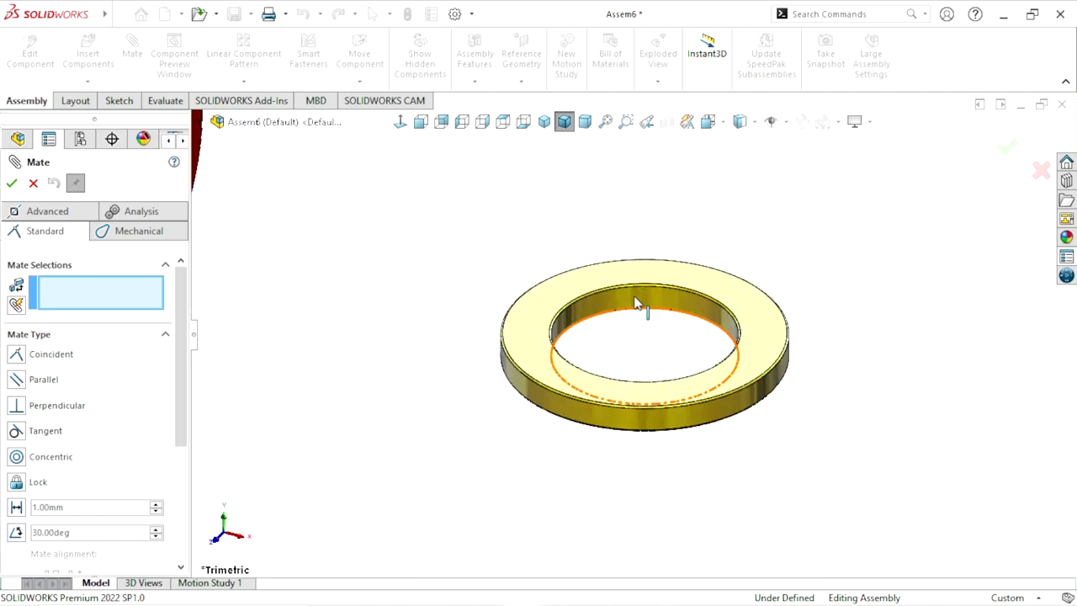
click(649, 293)
scroll(648, 368, up, 3)
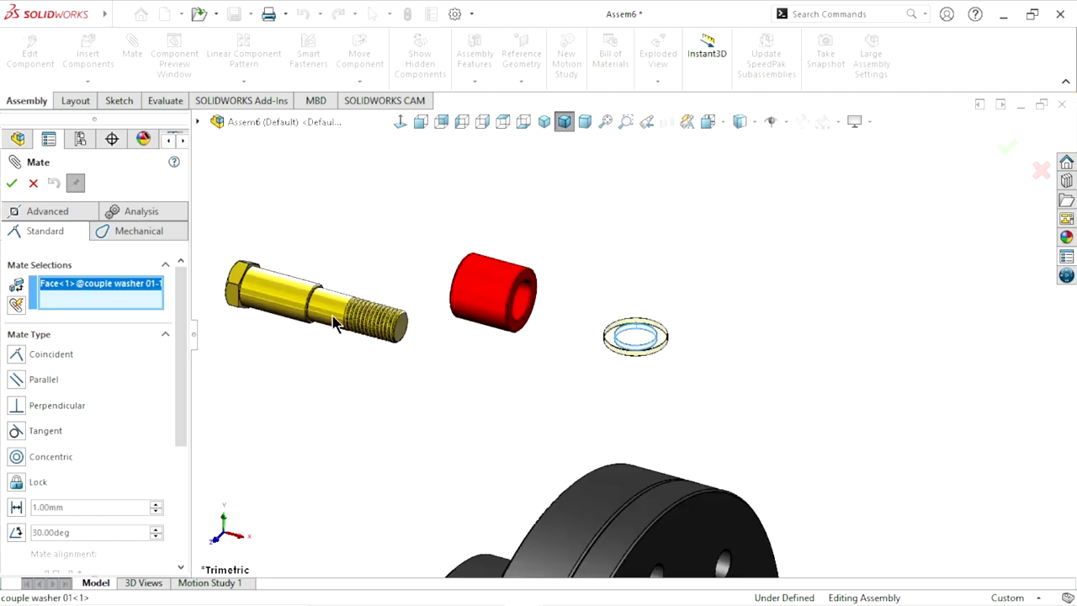
click(286, 305)
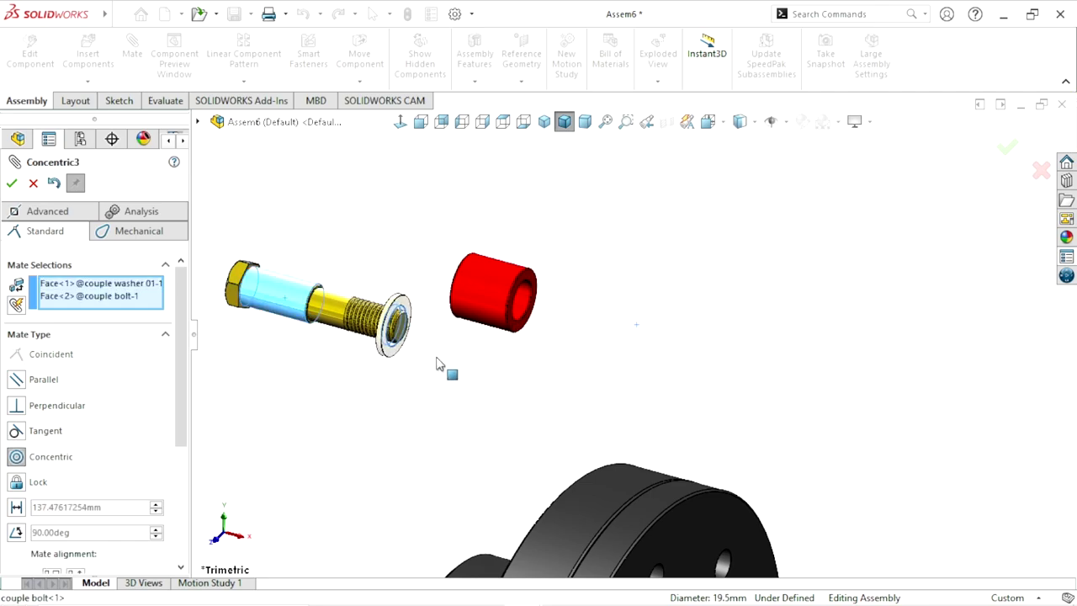
click(411, 377)
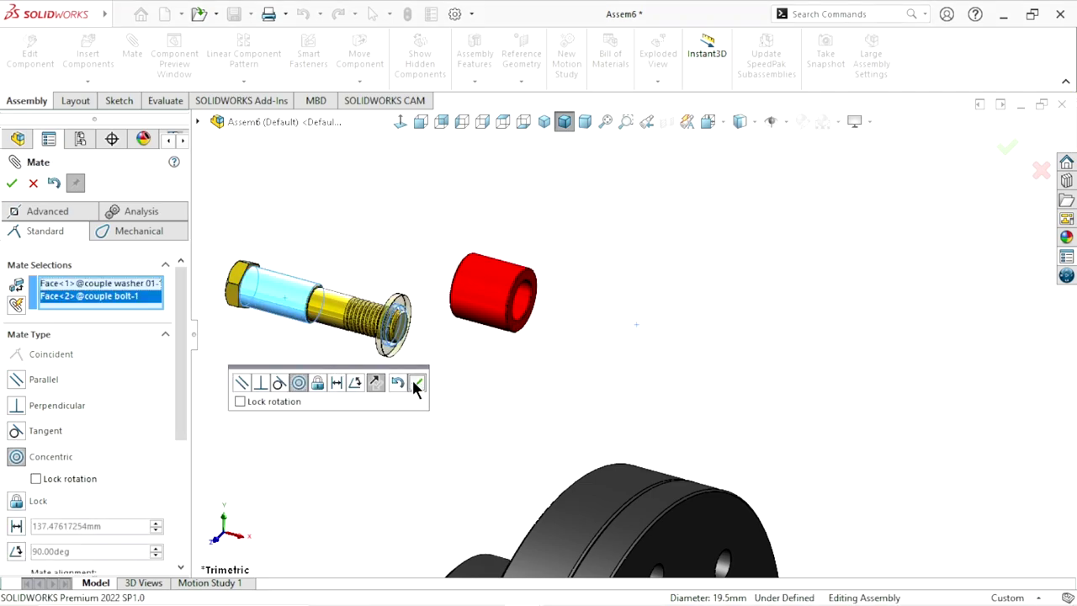
- Mate washer 01 coincident, seated flat under the bolt head
scroll(287, 296, down, 5)
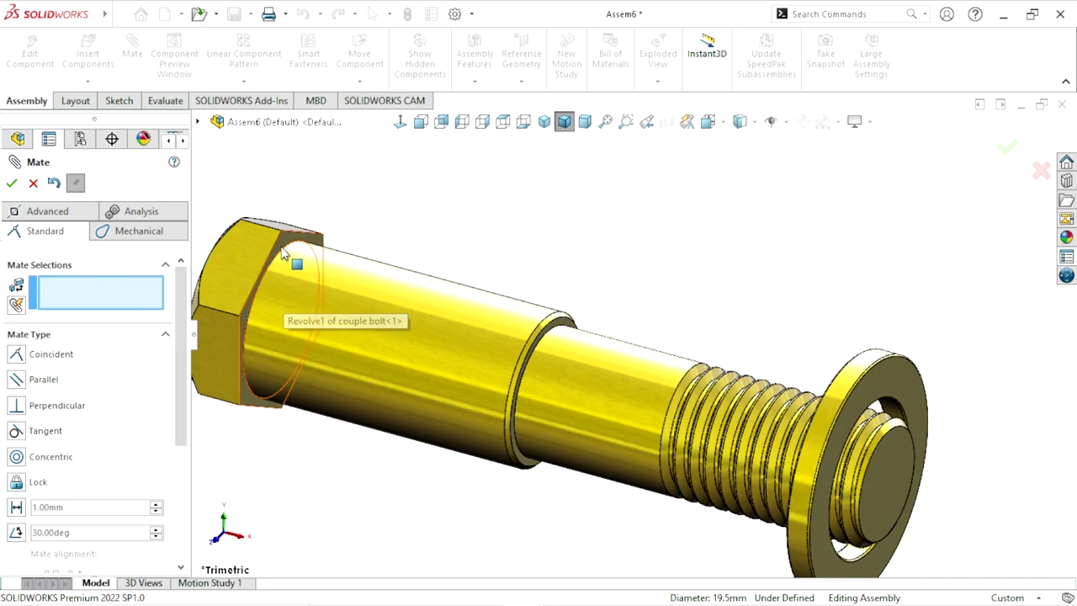
click(401, 332)
scroll(400, 334, up, 2)
scroll(425, 337, up, 3)
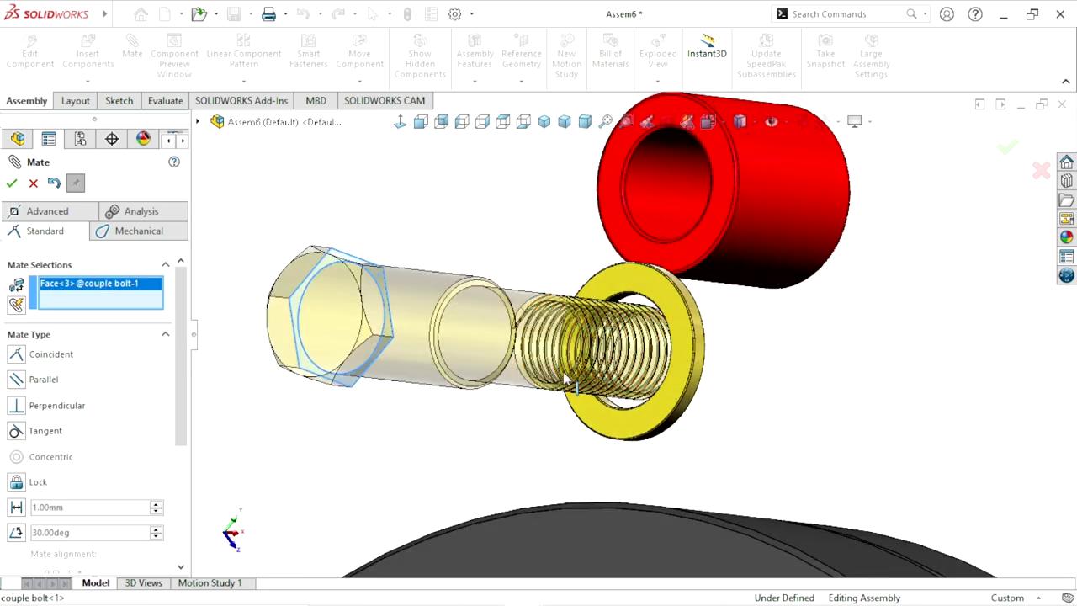
click(664, 305)
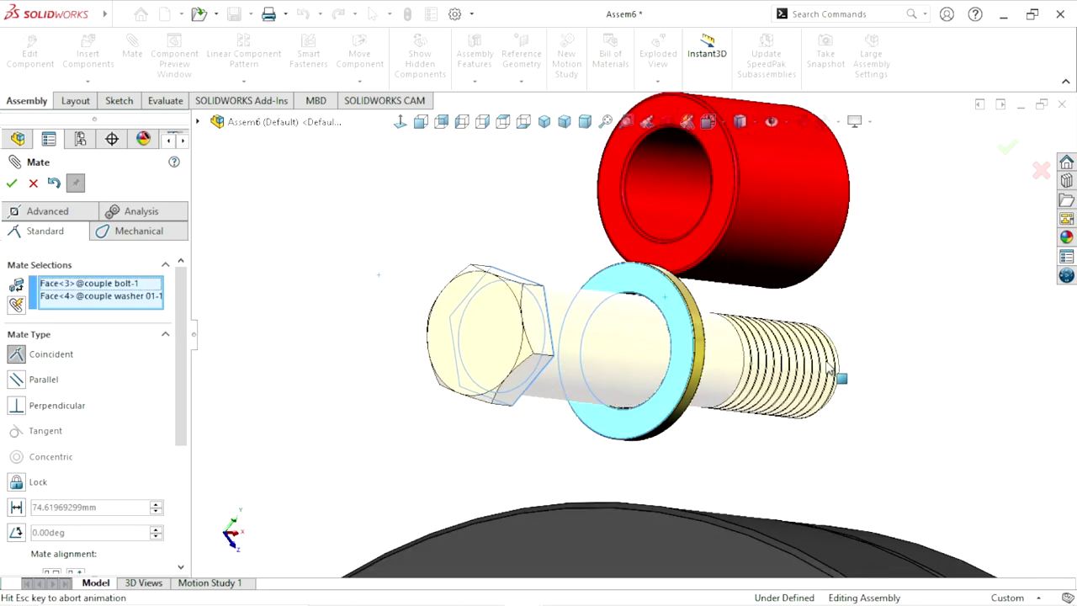
click(1003, 386)
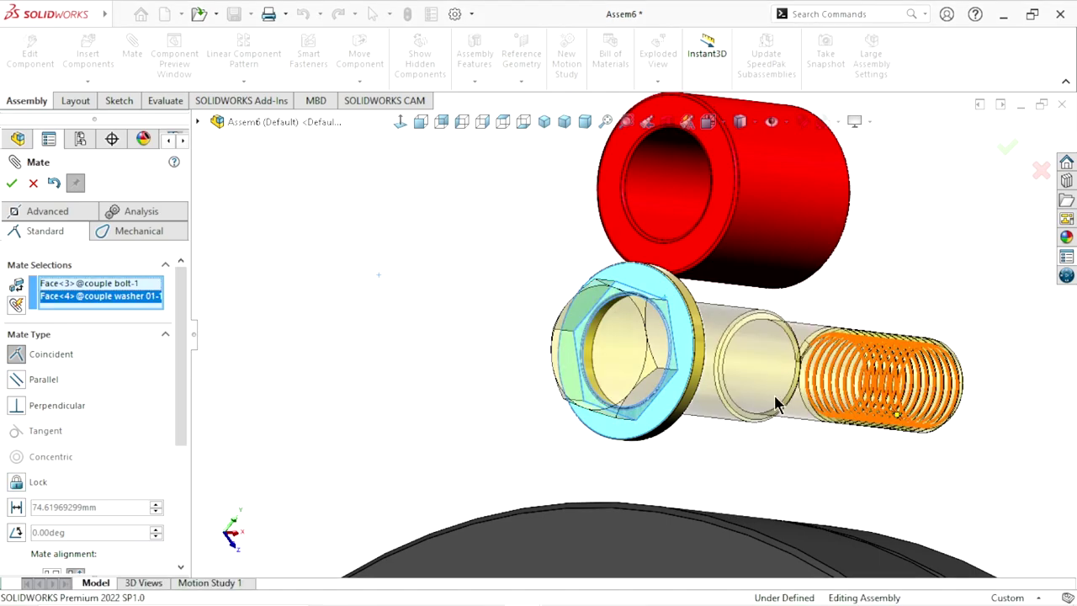
- Mate the red Couple bush0 concentric with the bolt shank
scroll(866, 378, up, 3)
mouse_move(820, 374)
middle_down()
mouse_move(697, 348)
mouse_move(639, 363)
middle_up()
click(650, 366)
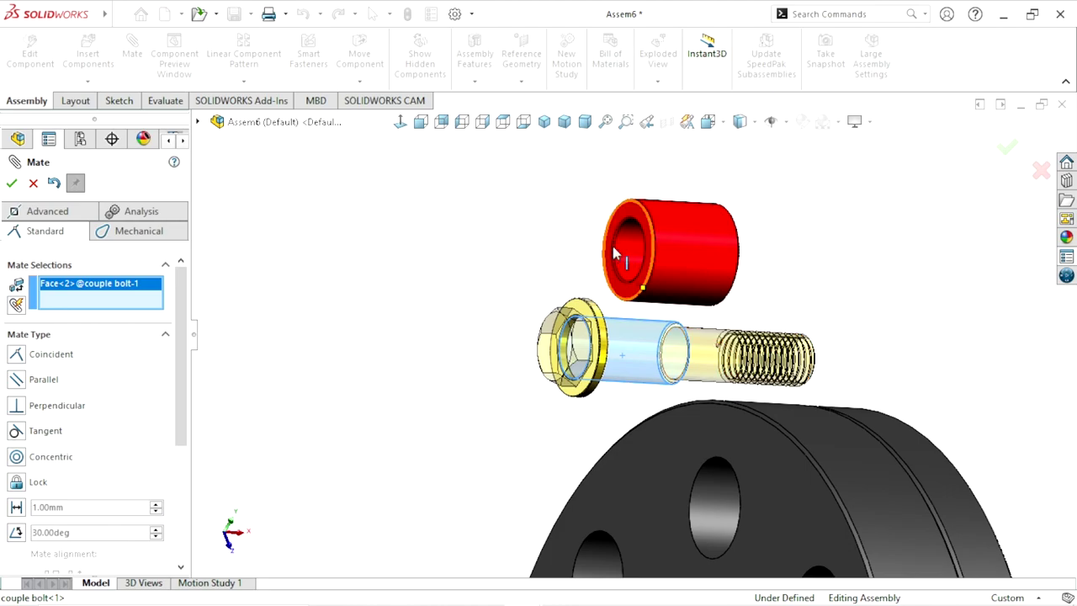
click(641, 253)
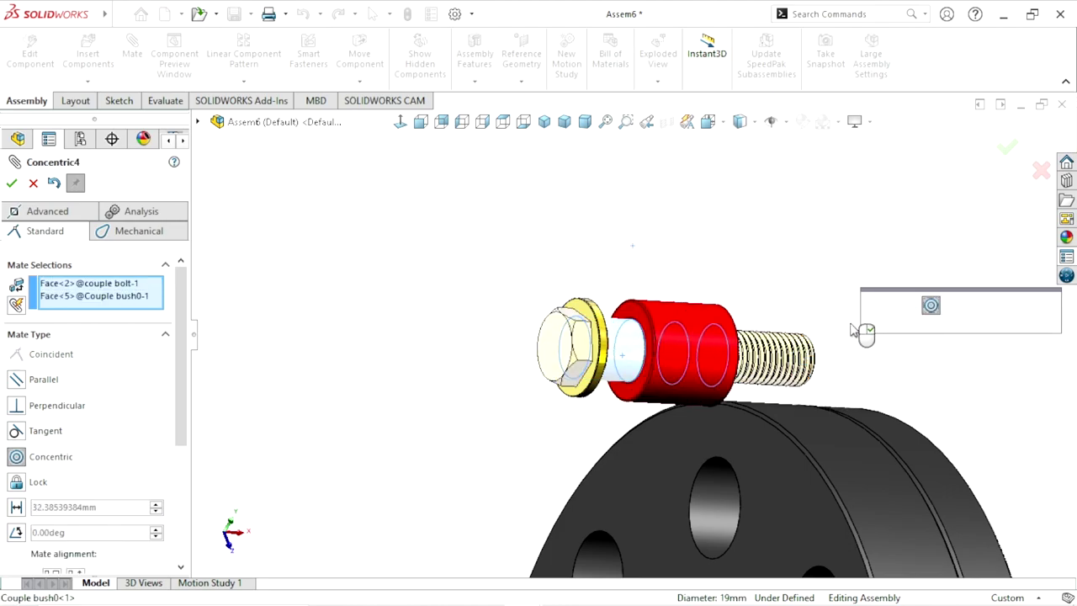
click(1049, 308)
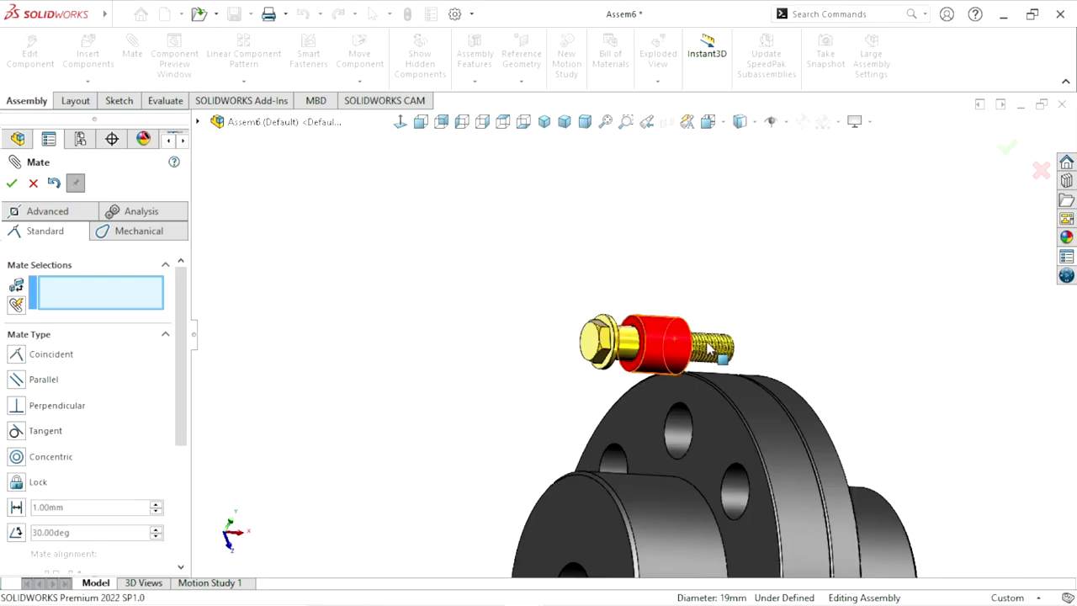
- Mate the red bush coincident, butted against washer 01's face
scroll(623, 336, down, 5)
scroll(611, 345, up, 3)
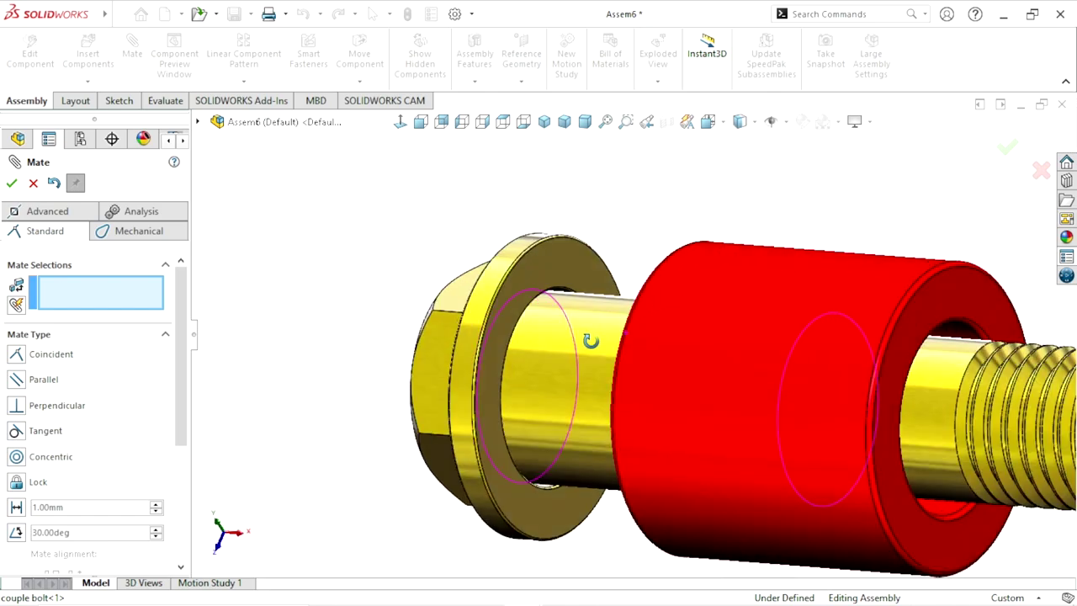
click(642, 327)
scroll(656, 330, up, 3)
middle_drag(676, 332, 707, 335)
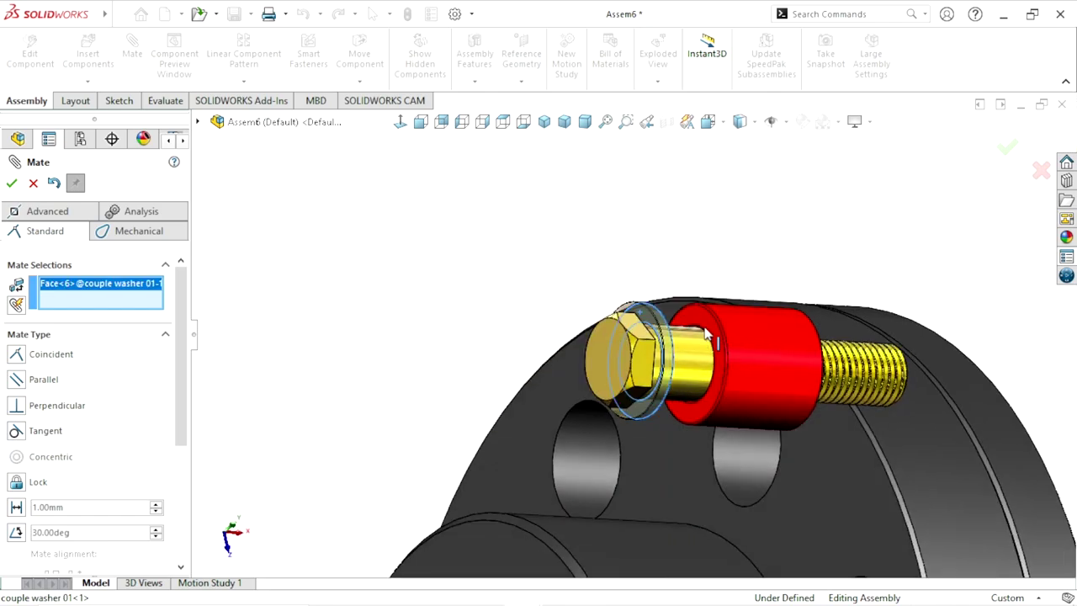
click(709, 320)
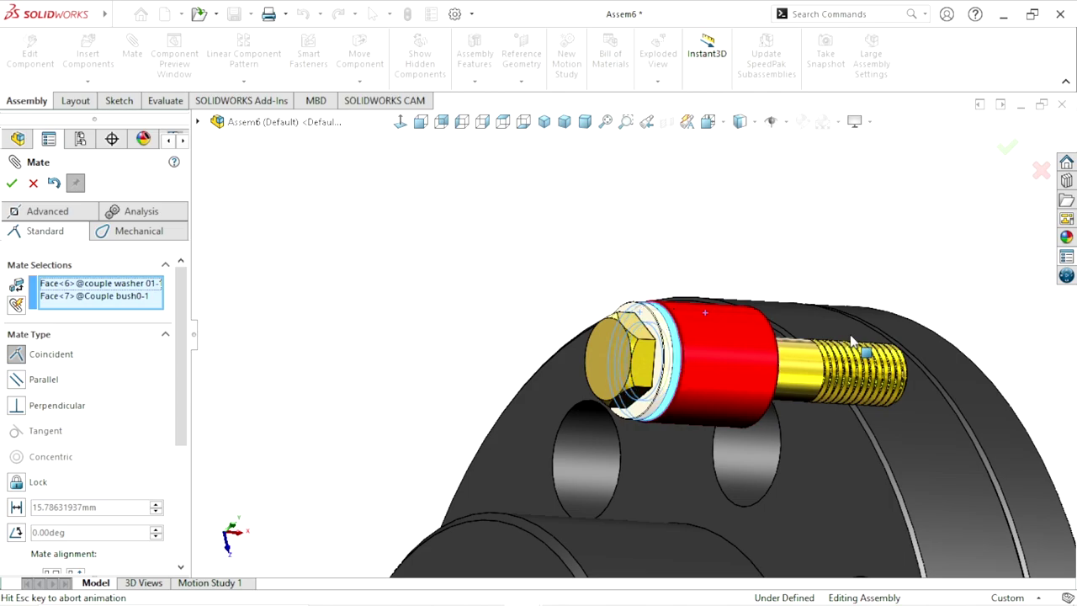
scroll(626, 340, up, 2)
click(1018, 300)
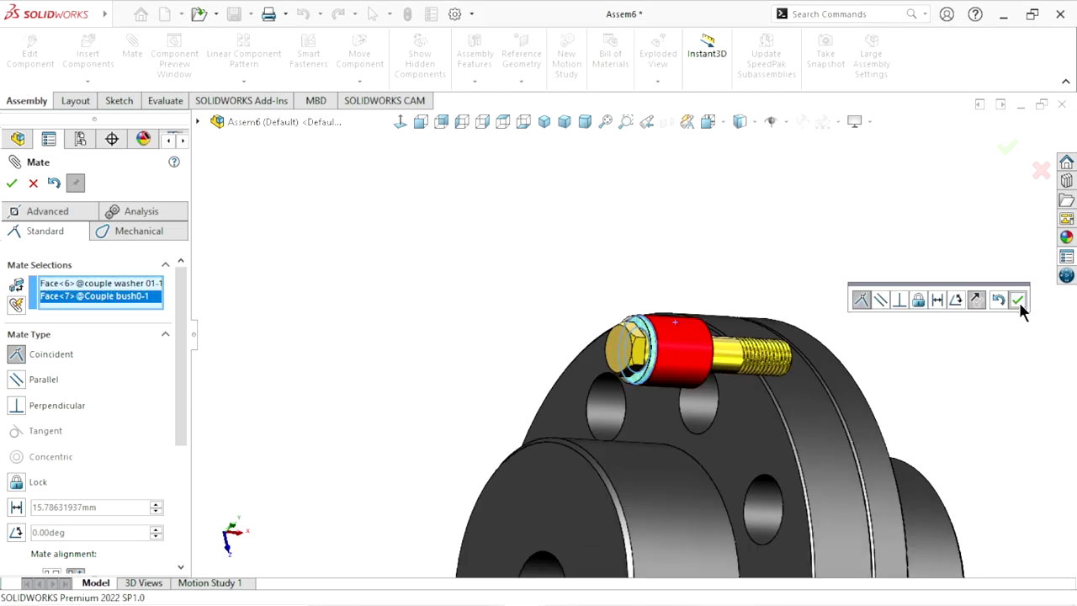
scroll(723, 345, down, 3)
- Mate washer 02 concentric with the bolt shank
click(615, 339)
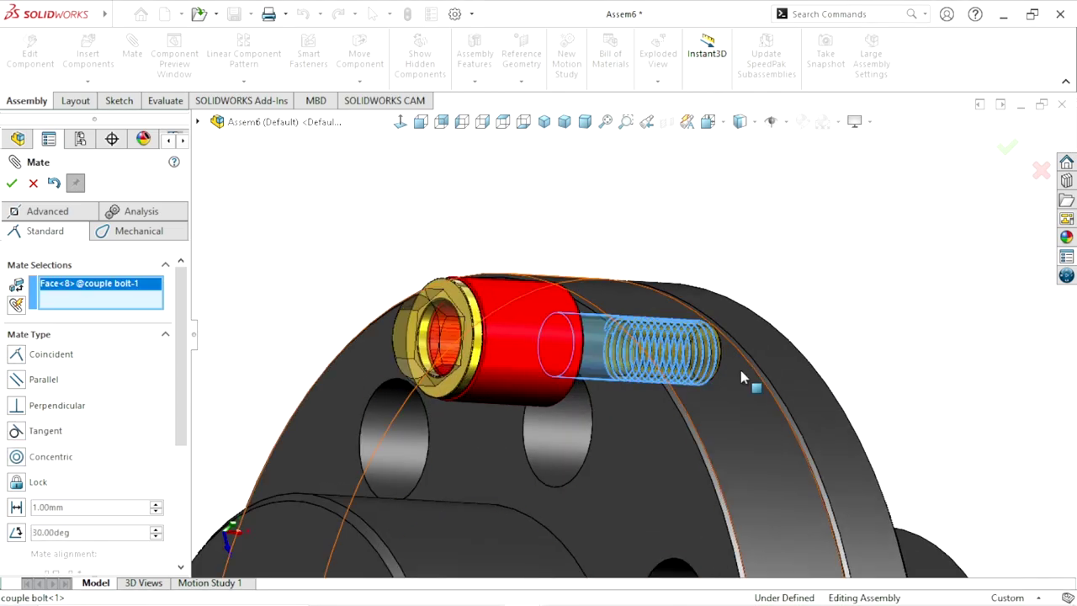
scroll(757, 370, up, 3)
scroll(707, 252, up, 1)
scroll(682, 223, down, 2)
scroll(671, 228, down, 3)
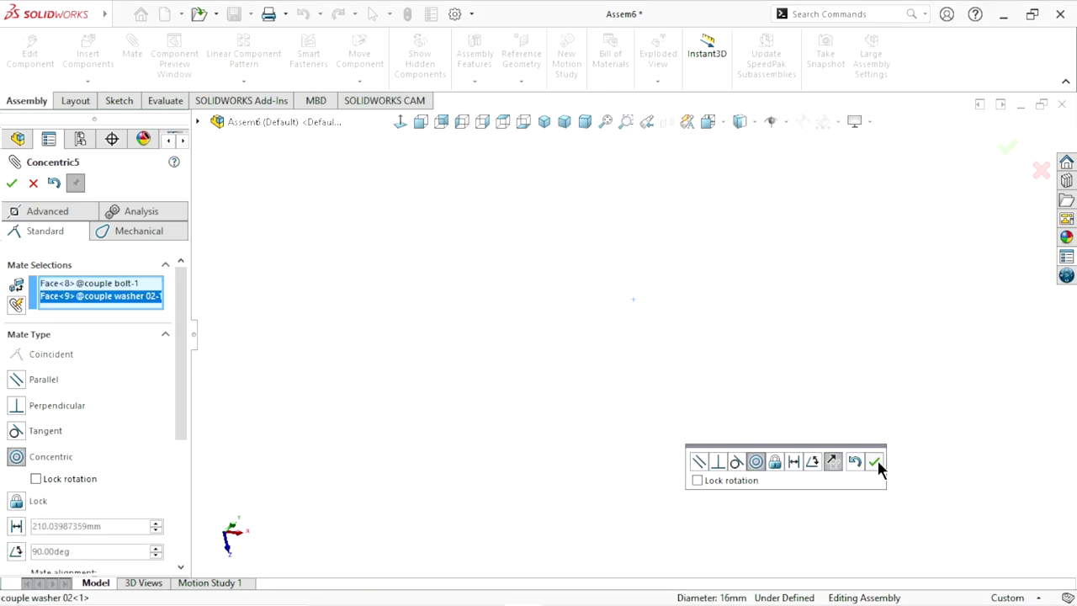
click(876, 458)
- Mate washer 02 coincident, seated flat against the red bush's far end
key(f)
scroll(562, 409, down, 5)
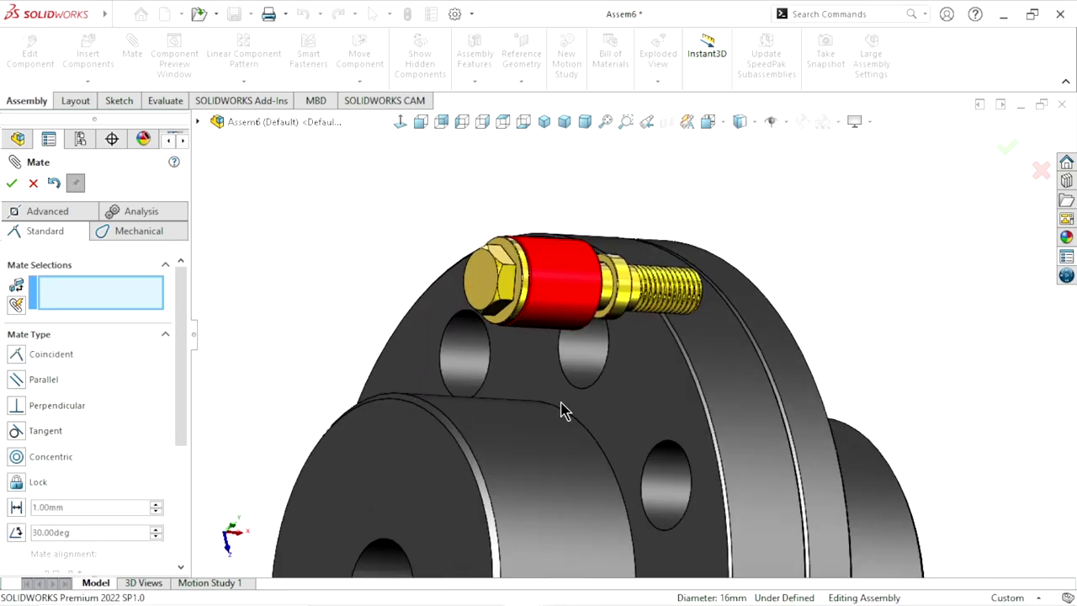
middle_drag(747, 352, 577, 392)
scroll(529, 336, down, 3)
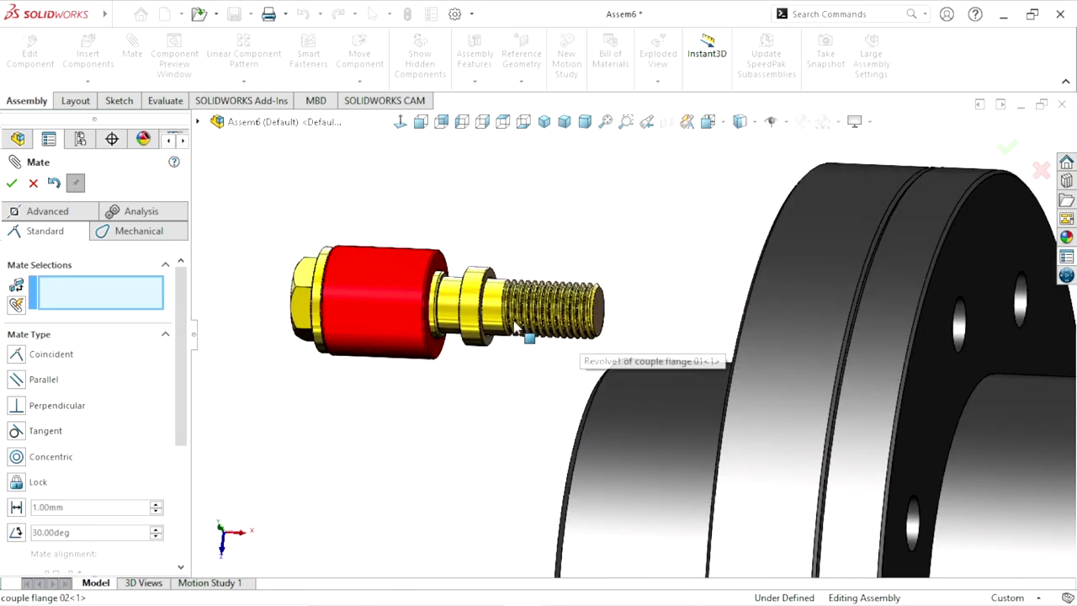
scroll(471, 310, down, 4)
scroll(454, 345, up, 3)
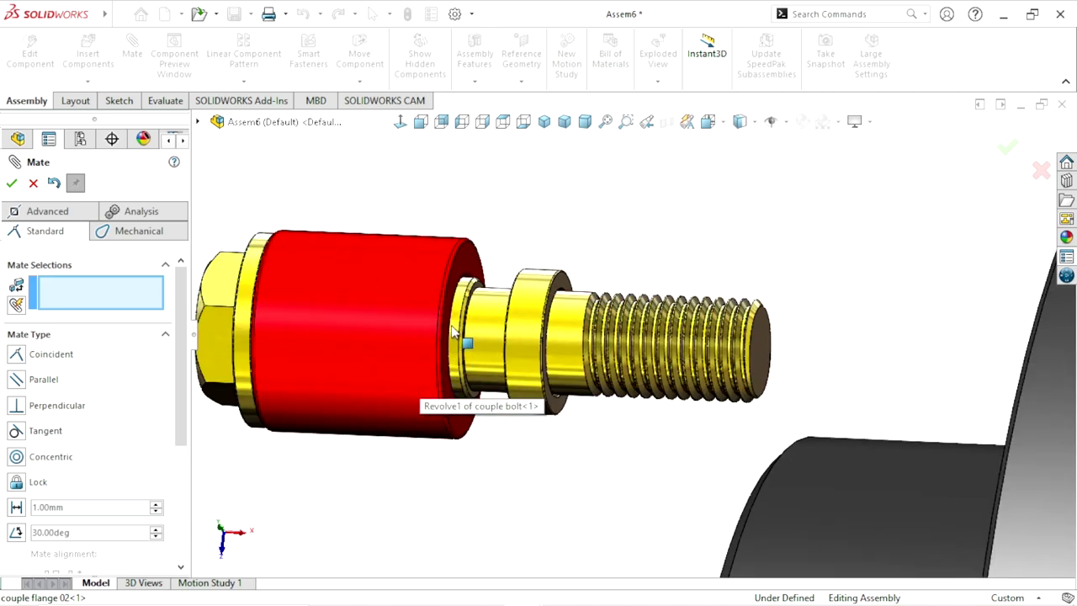
scroll(467, 336, down, 4)
scroll(567, 297, down, 1)
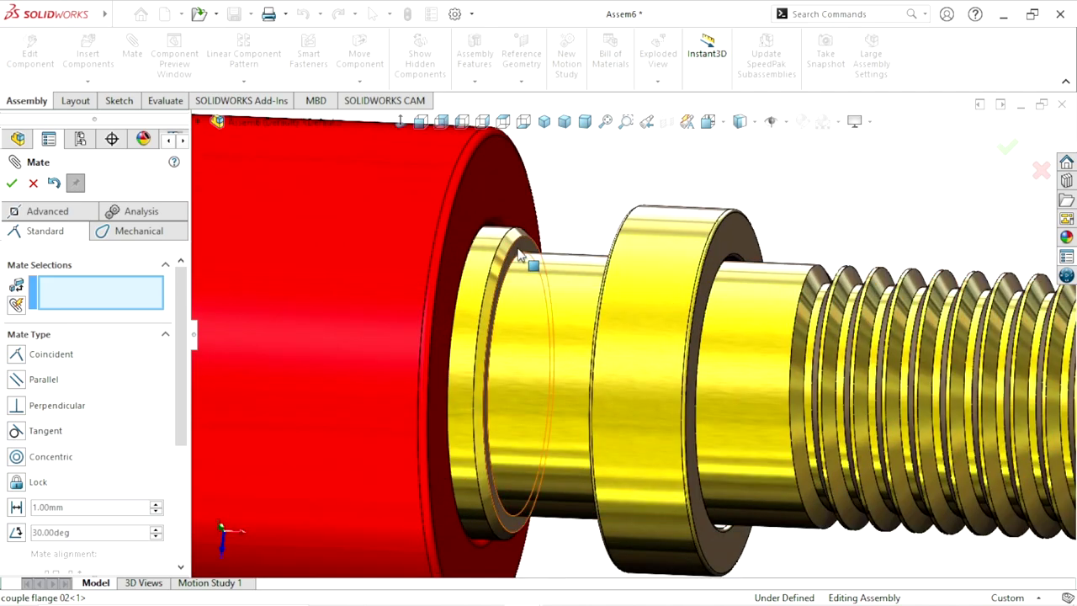
click(539, 345)
scroll(538, 346, down, 1)
scroll(538, 345, up, 3)
middle_drag(558, 339, 581, 353)
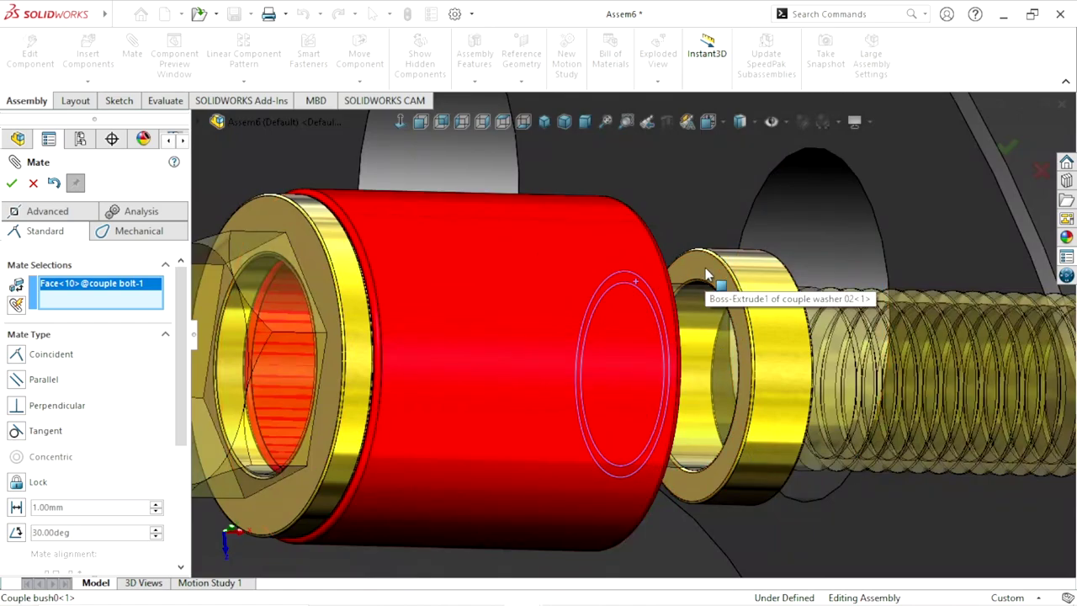
click(705, 268)
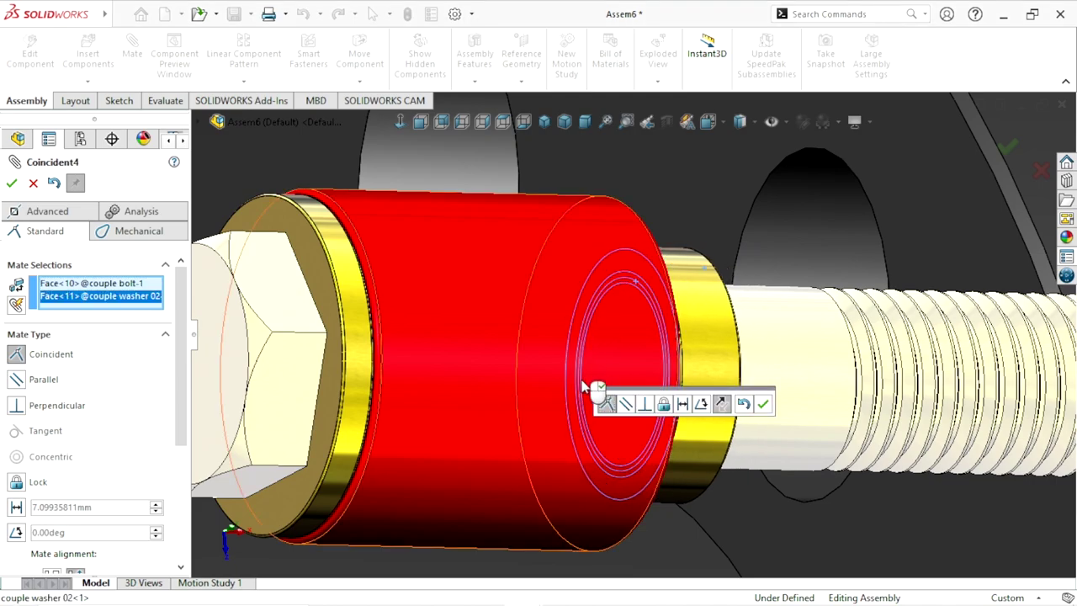
scroll(673, 395, up, 5)
click(763, 406)
scroll(710, 415, up, 3)
scroll(685, 365, down, 3)
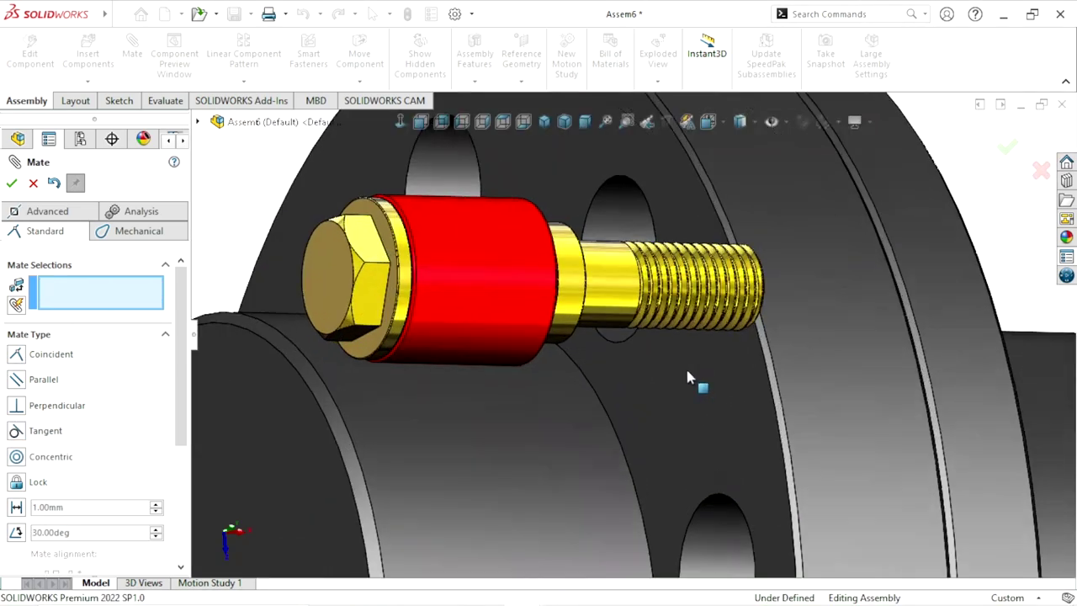
scroll(633, 371, down, 3)
scroll(573, 391, down, 2)
scroll(447, 351, up, 4)
scroll(424, 377, down, 3)
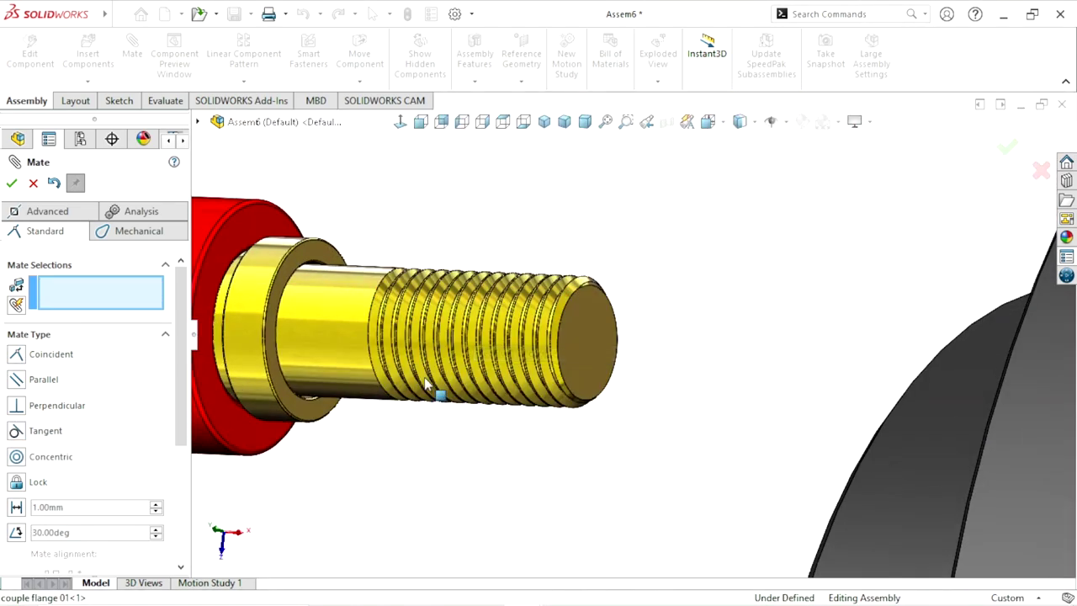
scroll(409, 404, up, 2)
scroll(461, 349, down, 2)
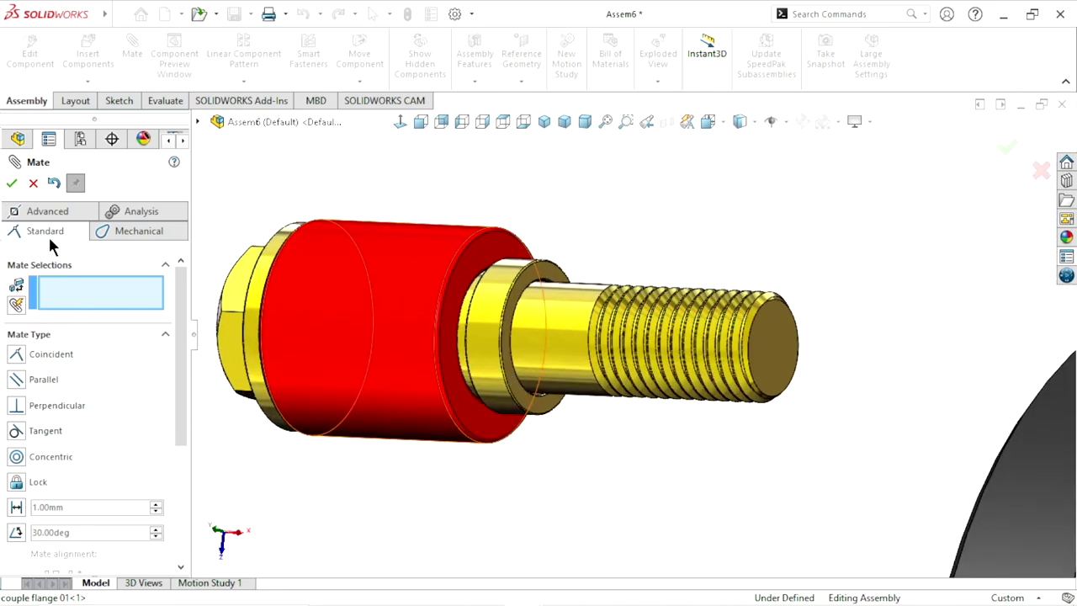
- Exit the previous mate and select the inner face of a couple flange 02 bolt hole
key(Escape)
scroll(569, 375, up, 4)
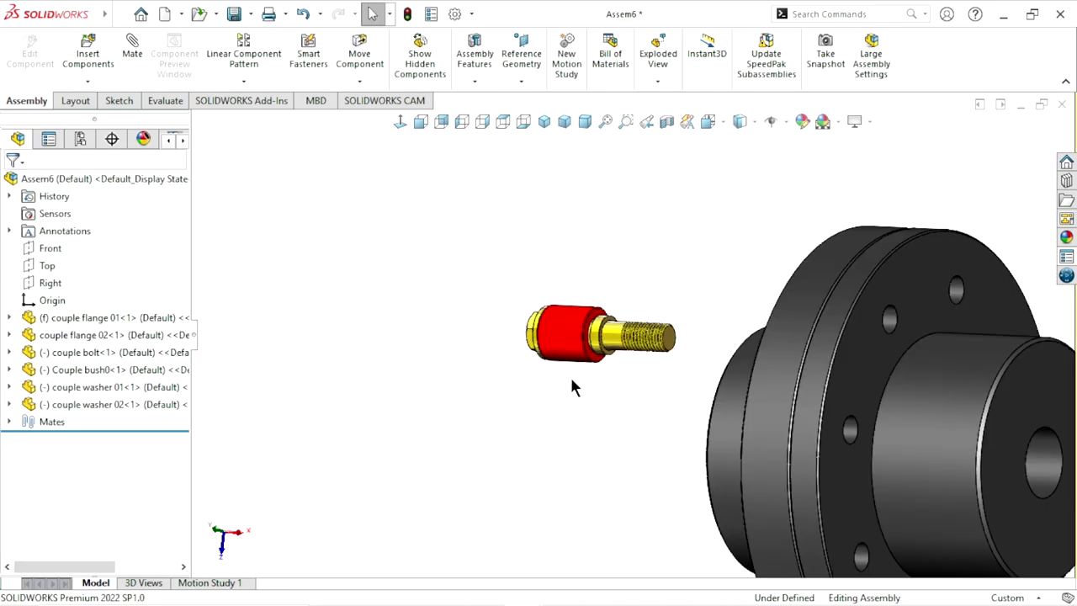
scroll(612, 353, down, 3)
scroll(612, 354, down, 1)
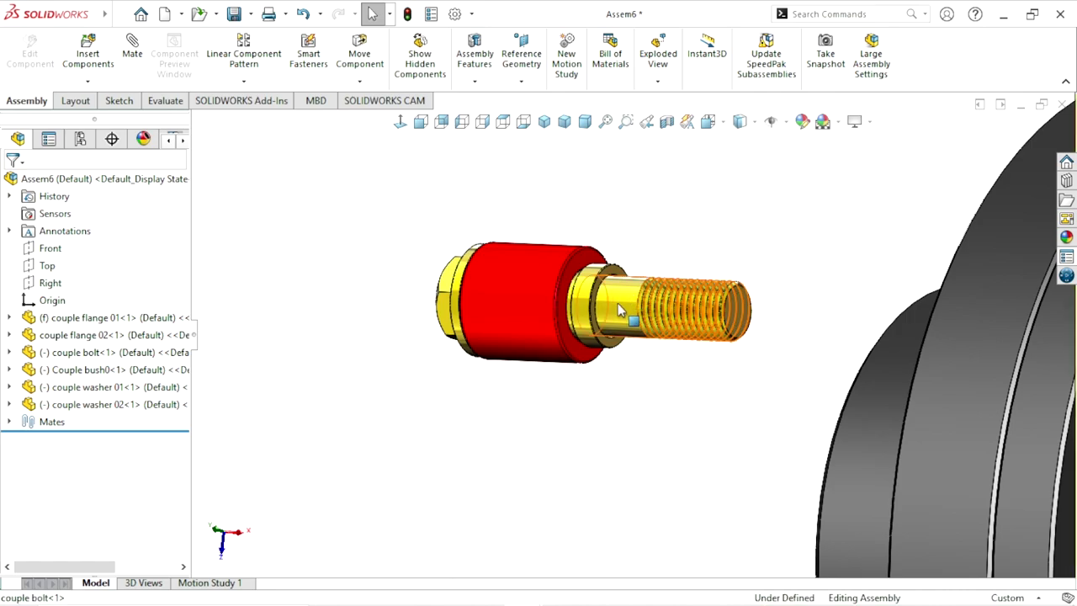
click(627, 303)
mouse_move(586, 391)
middle_down()
mouse_move(664, 364)
mouse_move(737, 375)
mouse_move(620, 361)
middle_up()
scroll(757, 404, up, 3)
scroll(724, 349, down, 1)
scroll(698, 354, down, 3)
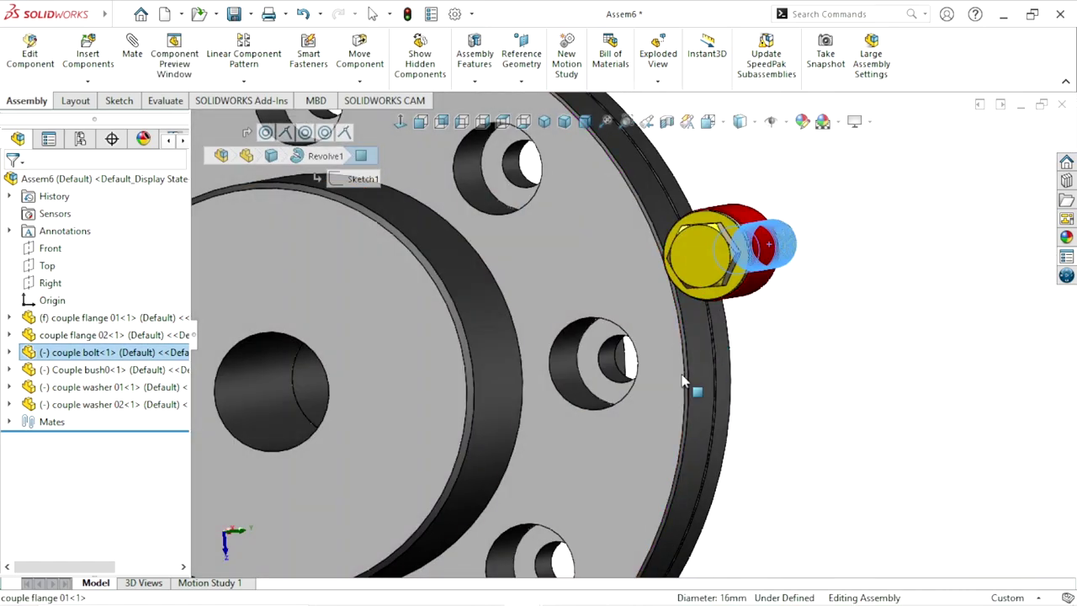
scroll(620, 361, down, 3)
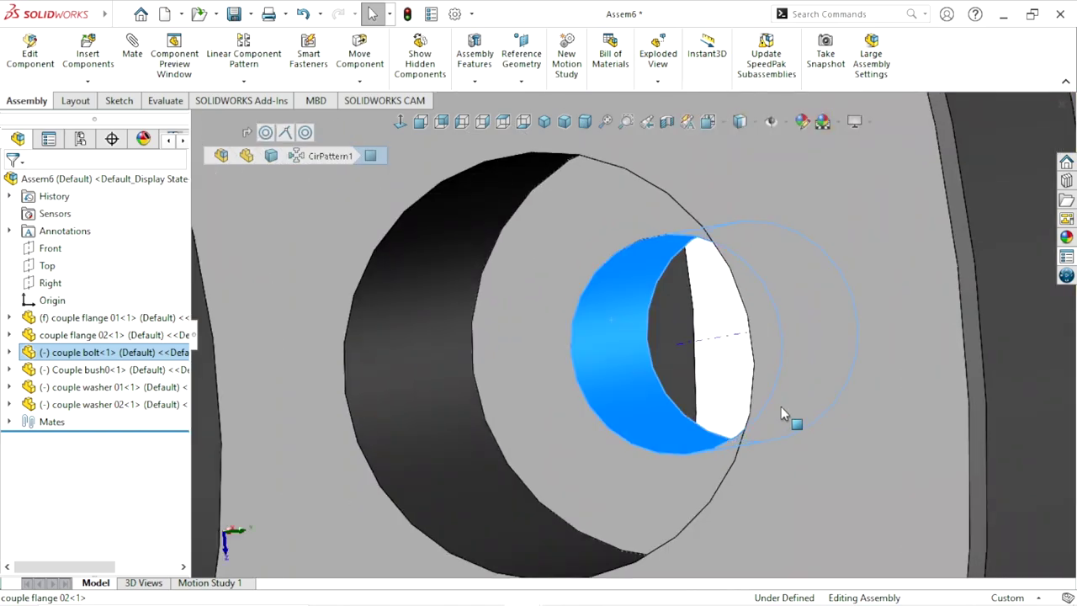
click(730, 416)
- Make the bolt shank concentric with that hole, creating Concentric6
scroll(724, 414, up, 3)
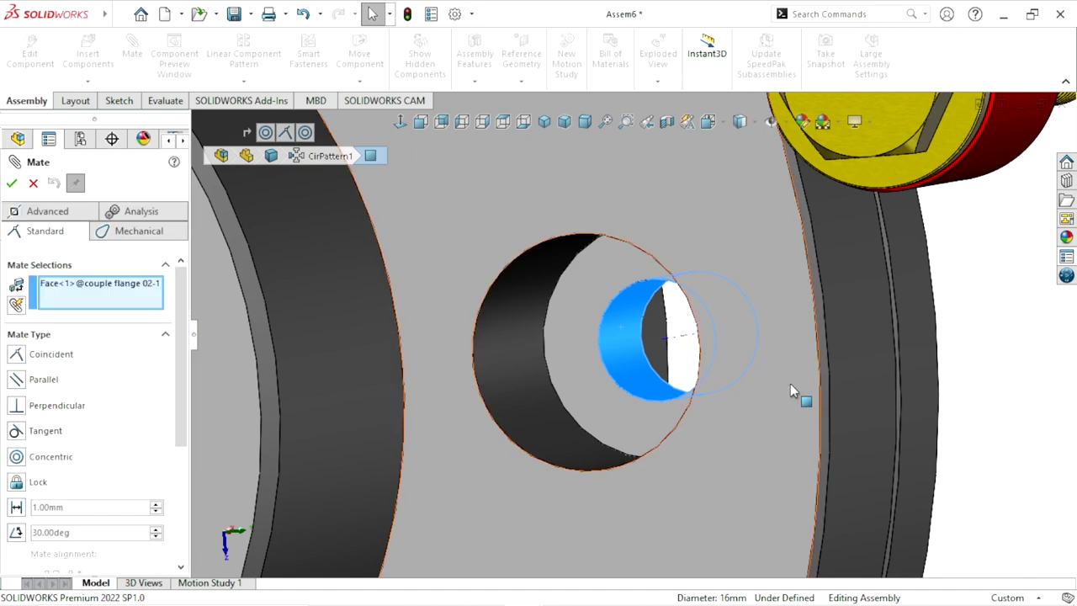
scroll(782, 393, up, 5)
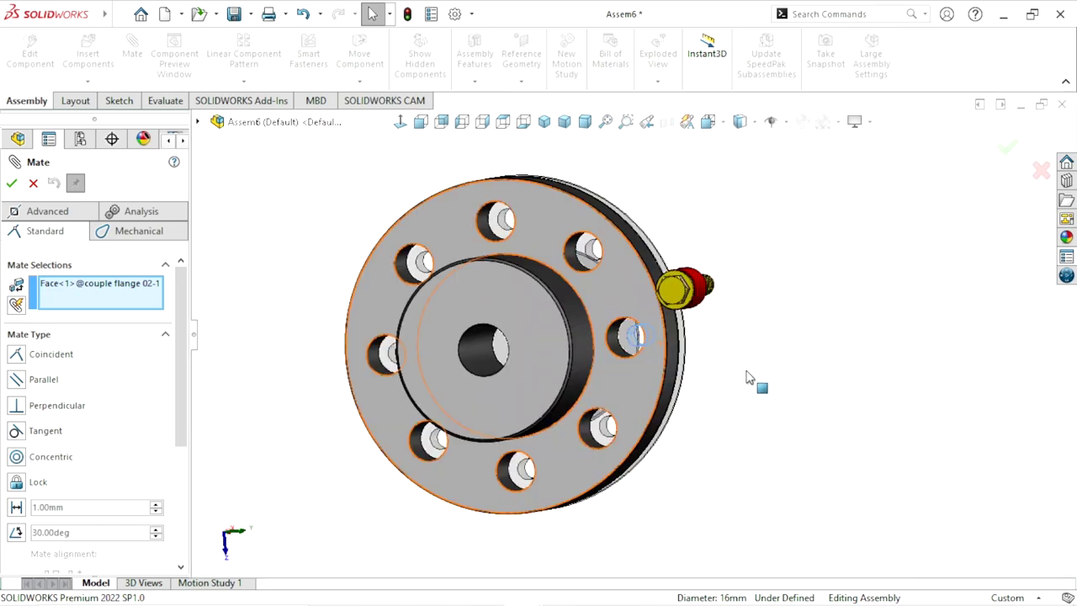
middle_drag(747, 378, 450, 282)
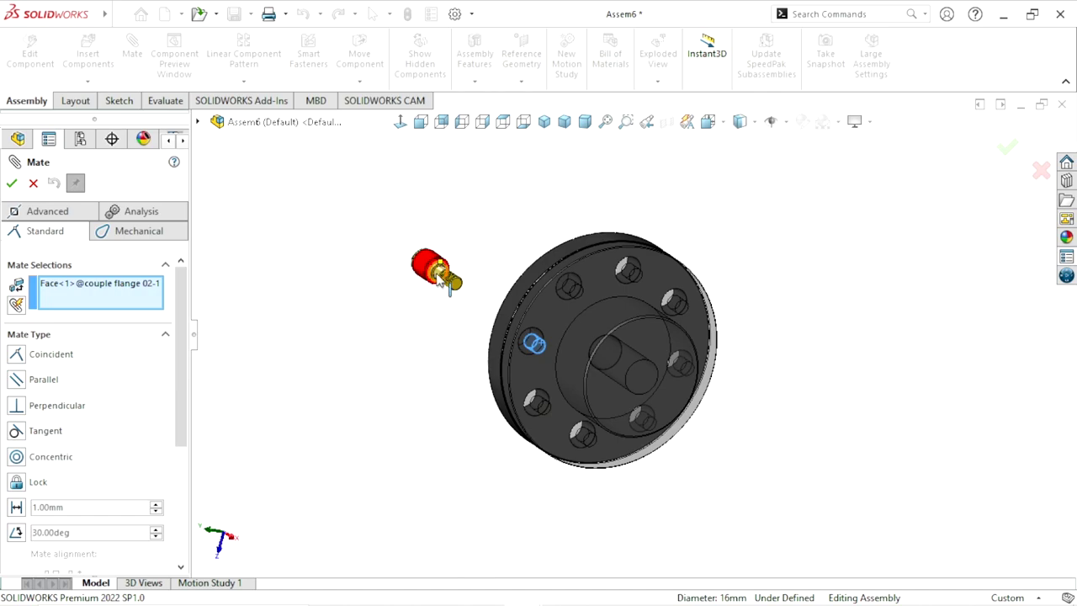
scroll(449, 281, down, 5)
scroll(448, 282, down, 5)
click(523, 401)
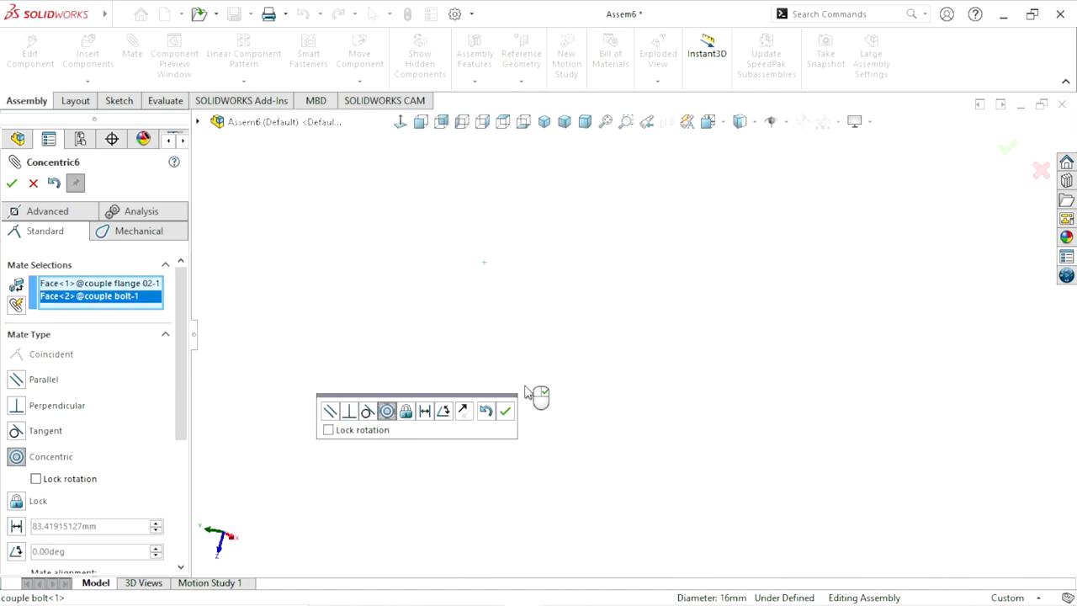
click(505, 410)
scroll(631, 421, up, 5)
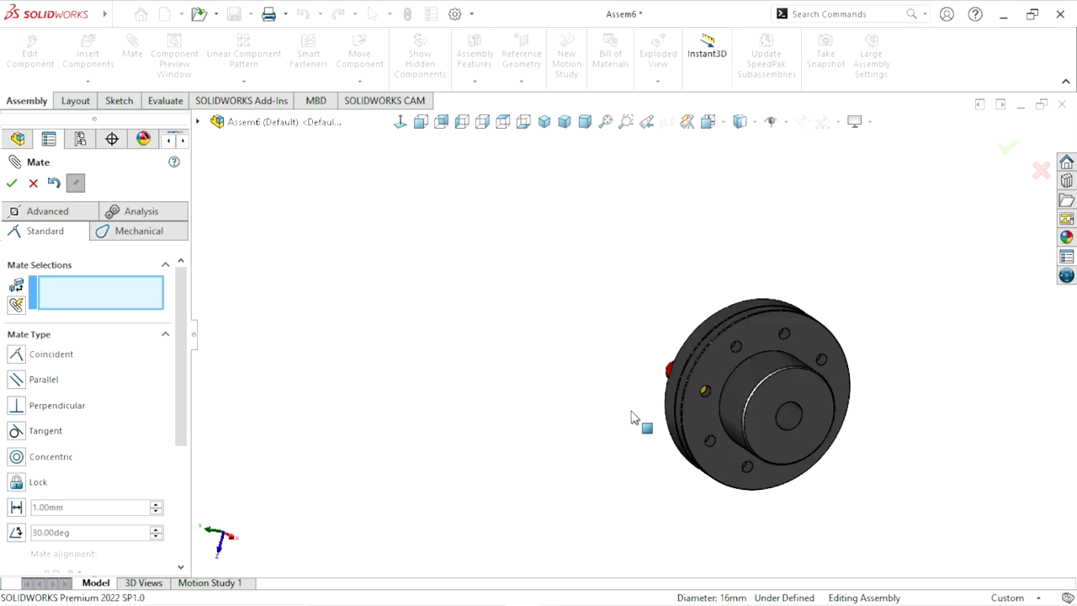
scroll(637, 431, down, 2)
scroll(699, 388, down, 3)
- Mate the washer 02 face coincident with the flange 02 face
middle_drag(698, 388, 755, 409)
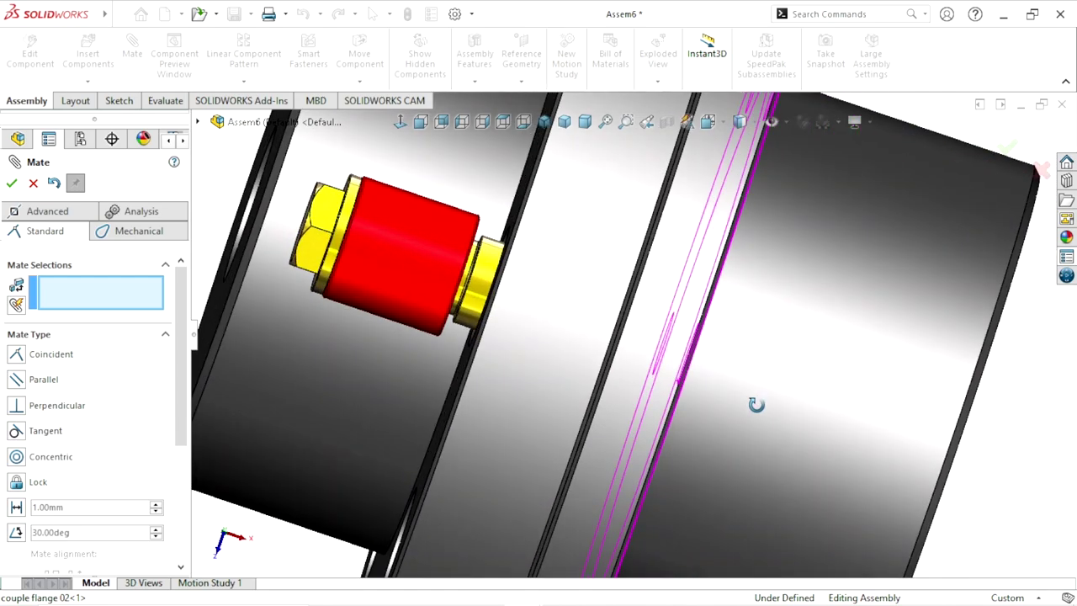
mouse_move(272, 233)
middle_down()
mouse_move(424, 319)
mouse_move(337, 213)
middle_up()
scroll(338, 214, down, 3)
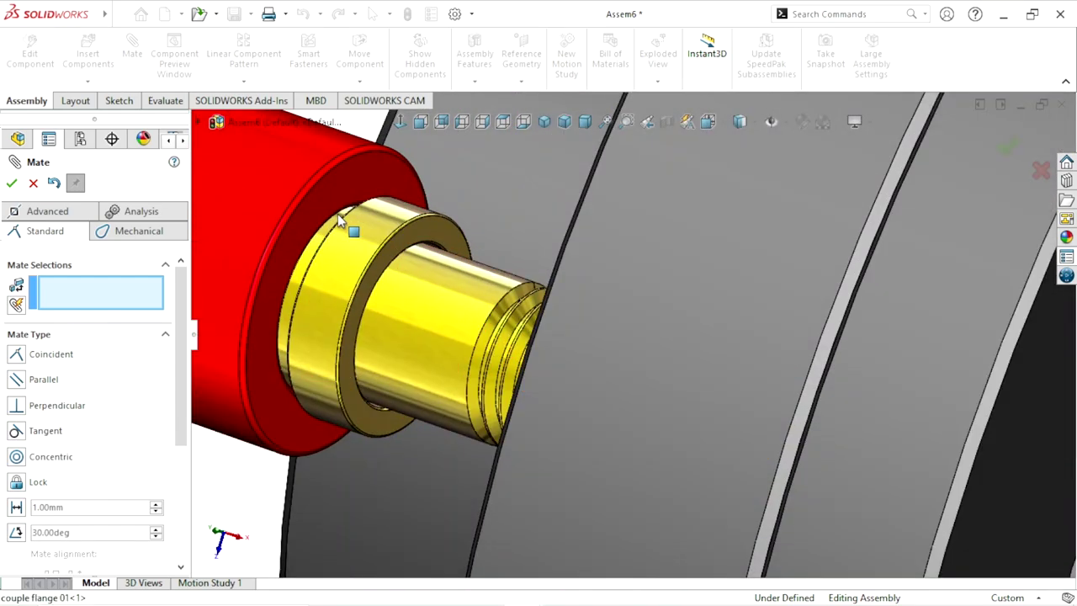
scroll(338, 213, down, 3)
click(548, 252)
scroll(583, 360, up, 5)
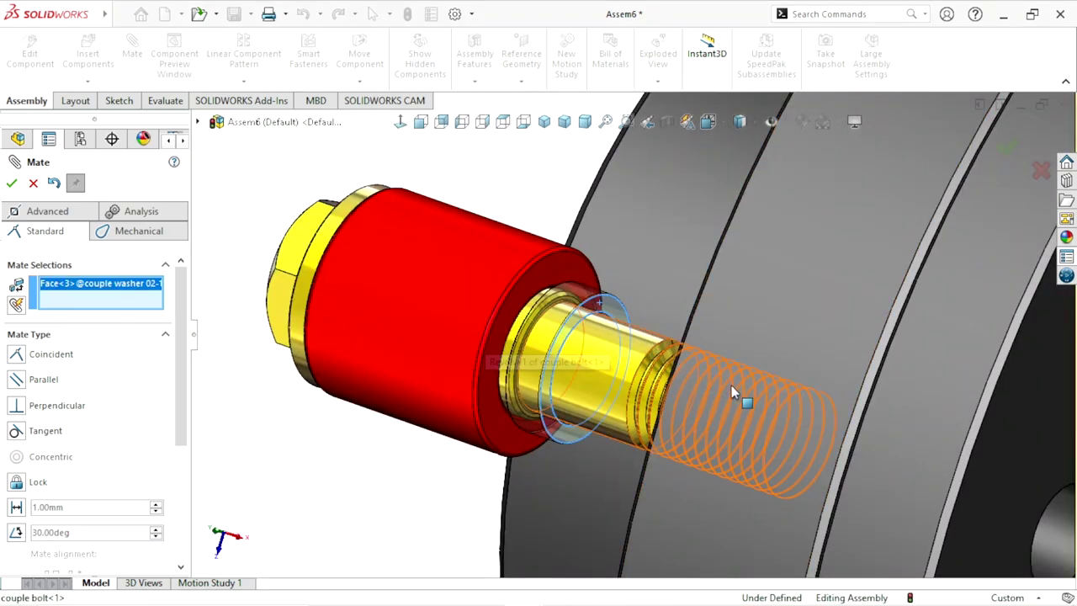
mouse_move(731, 385)
middle_down()
mouse_move(800, 409)
mouse_move(752, 413)
mouse_move(762, 362)
middle_up()
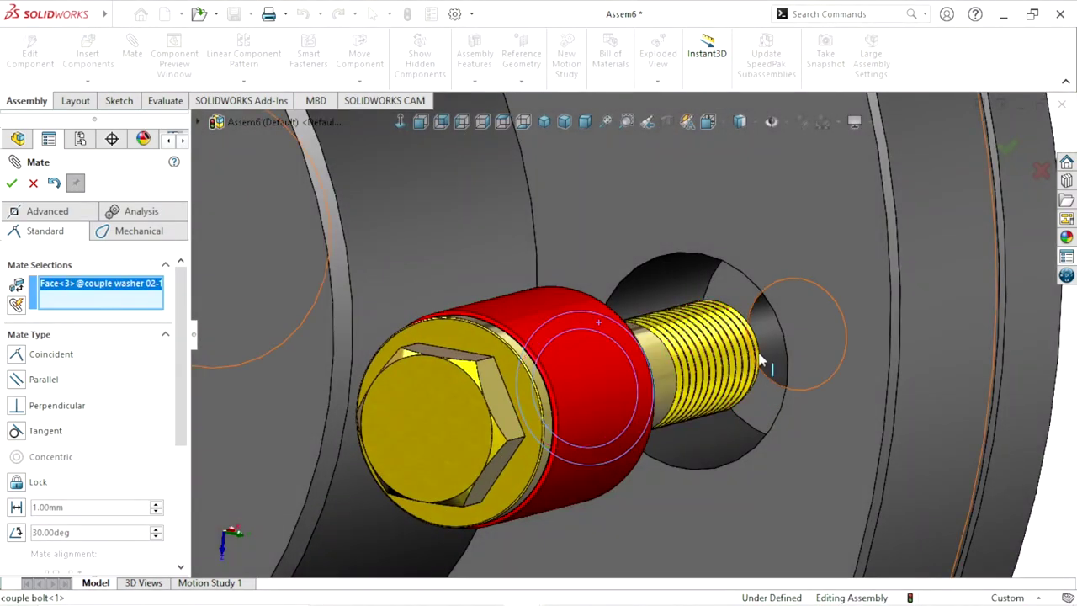
click(736, 292)
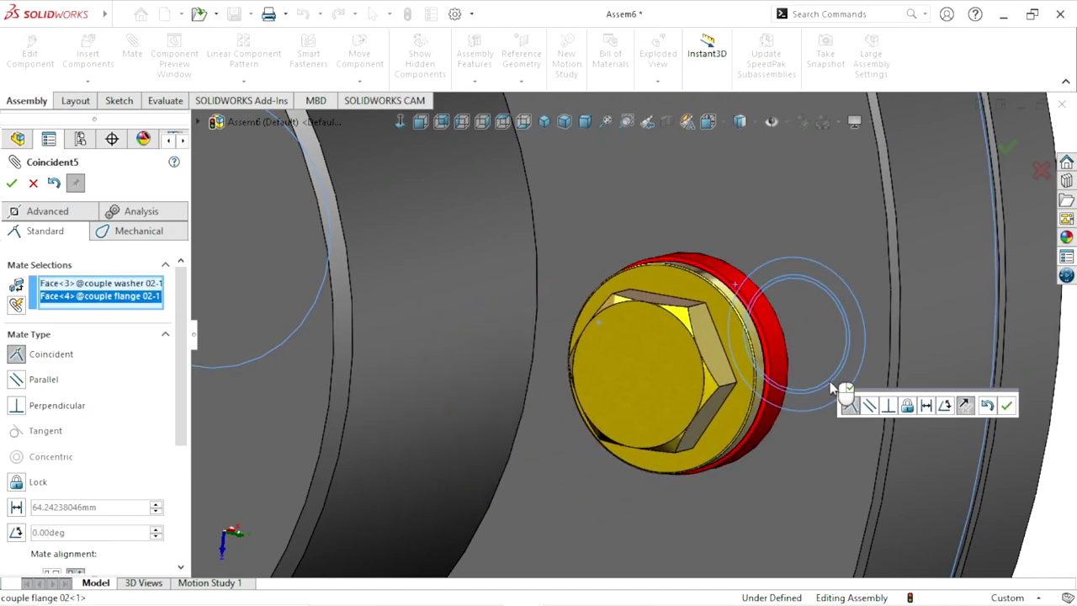
click(1004, 406)
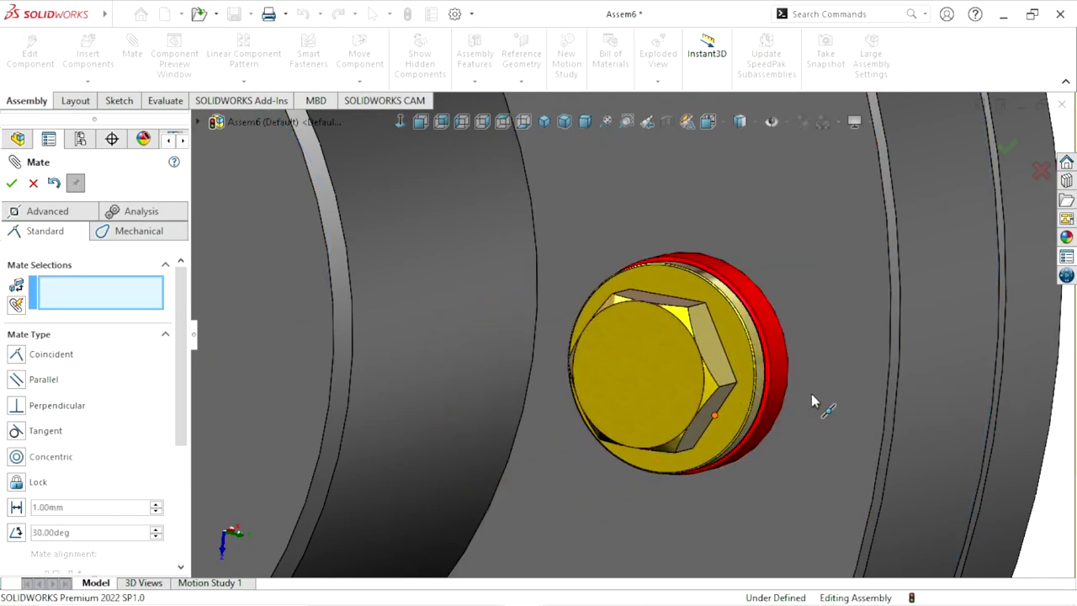
- Close the Mate PropertyManager and orbit to check the bolt through the coupling
scroll(813, 390, up, 5)
middle_drag(814, 390, 706, 348)
scroll(731, 356, up, 3)
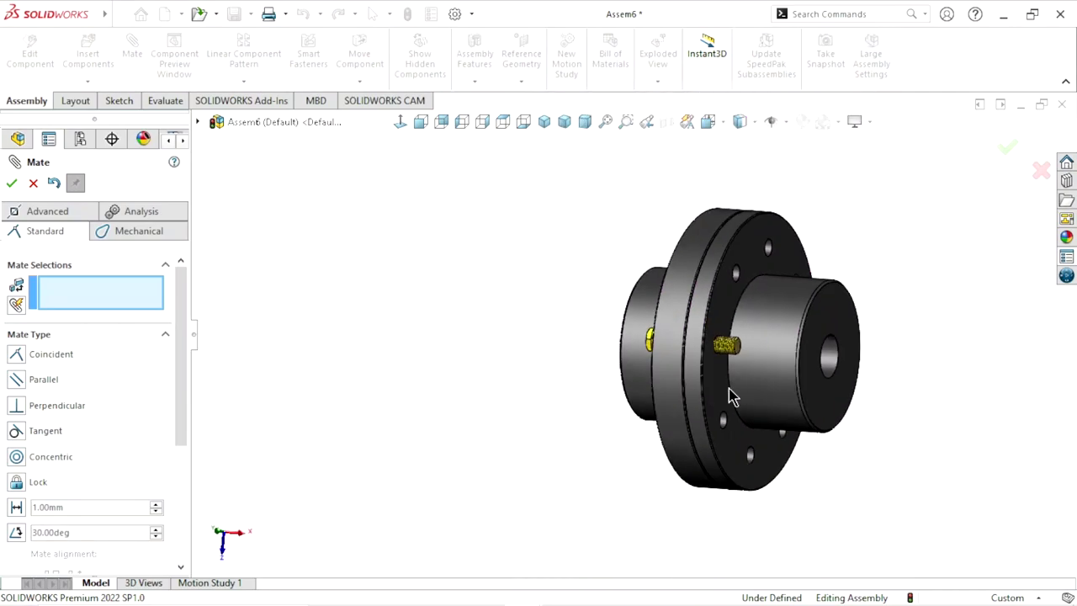
scroll(731, 361, down, 5)
scroll(642, 384, down, 2)
scroll(642, 384, up, 1)
click(12, 183)
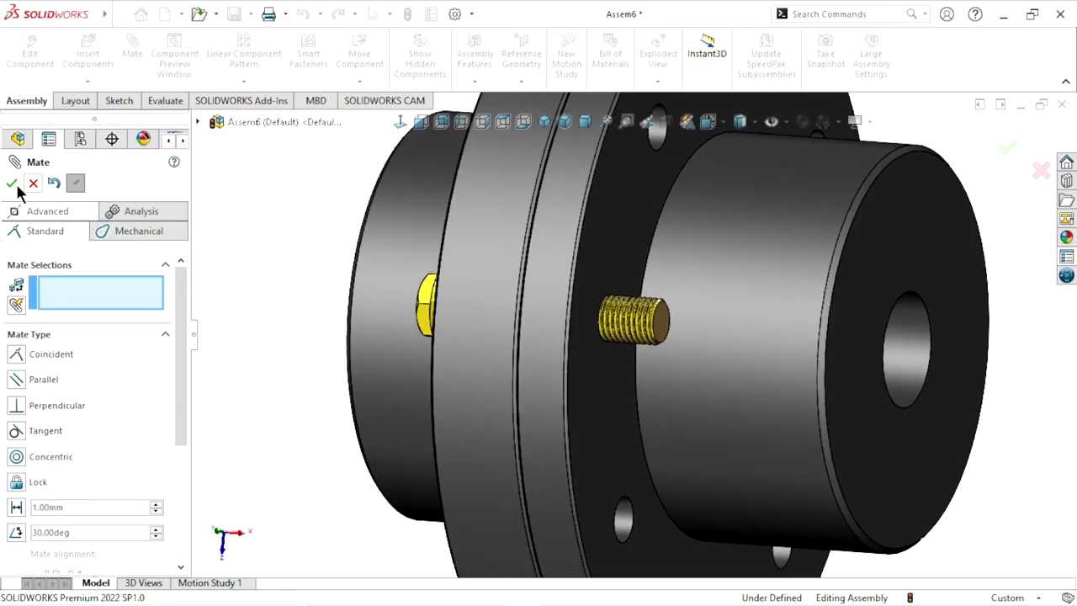
scroll(657, 376, up, 3)
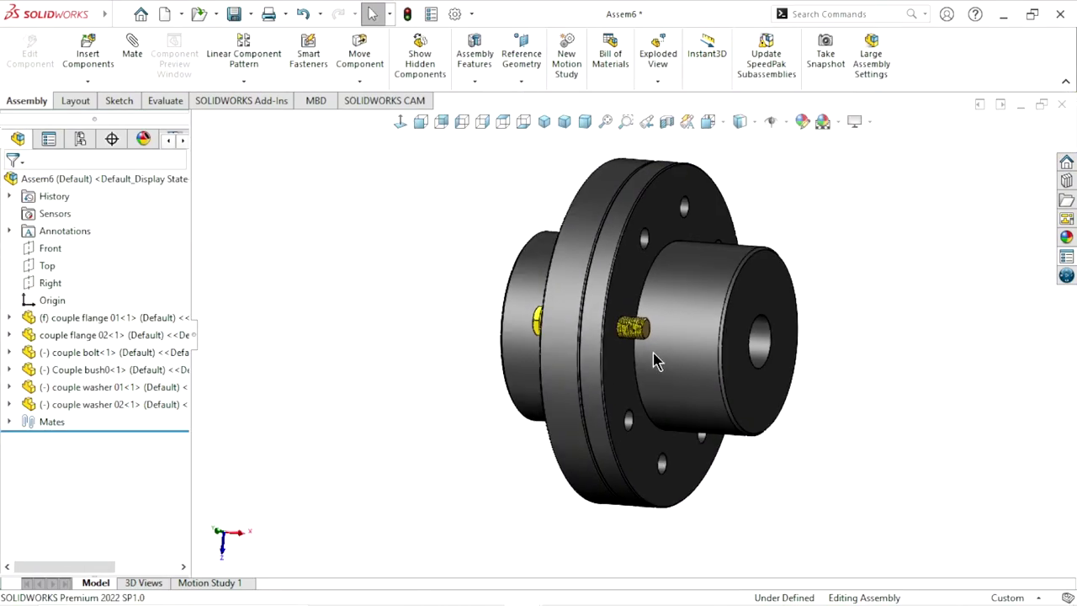
scroll(651, 361, down, 3)
mouse_move(577, 361)
middle_down()
mouse_move(638, 345)
mouse_move(639, 243)
mouse_move(570, 317)
mouse_move(663, 345)
middle_up()
scroll(570, 317, up, 3)
scroll(664, 352, down, 2)
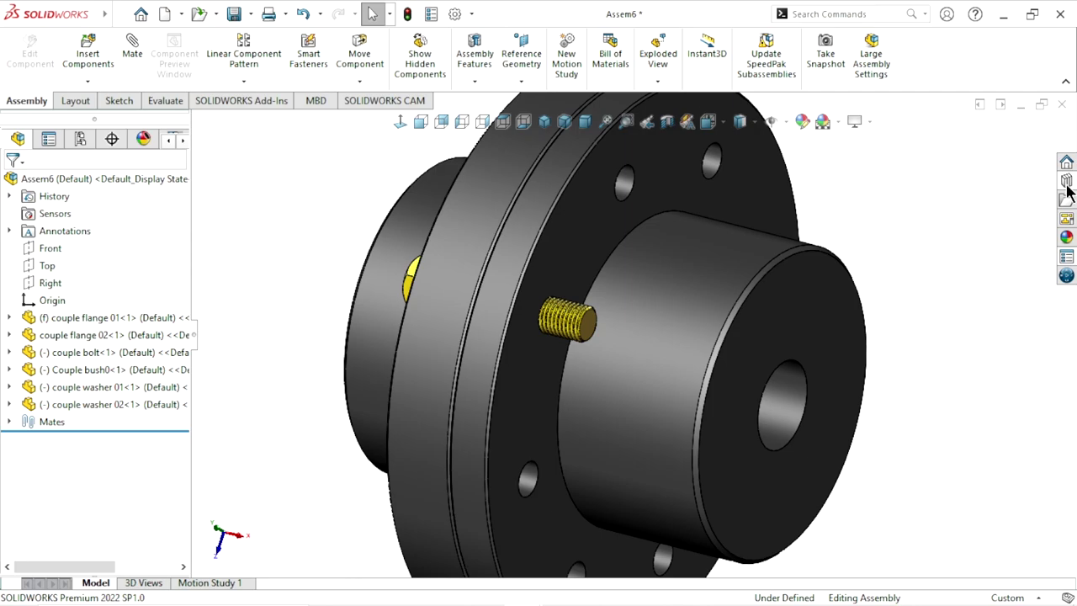
- Browse the Design Library's Toolbox to the IS Washers category
click(1066, 182)
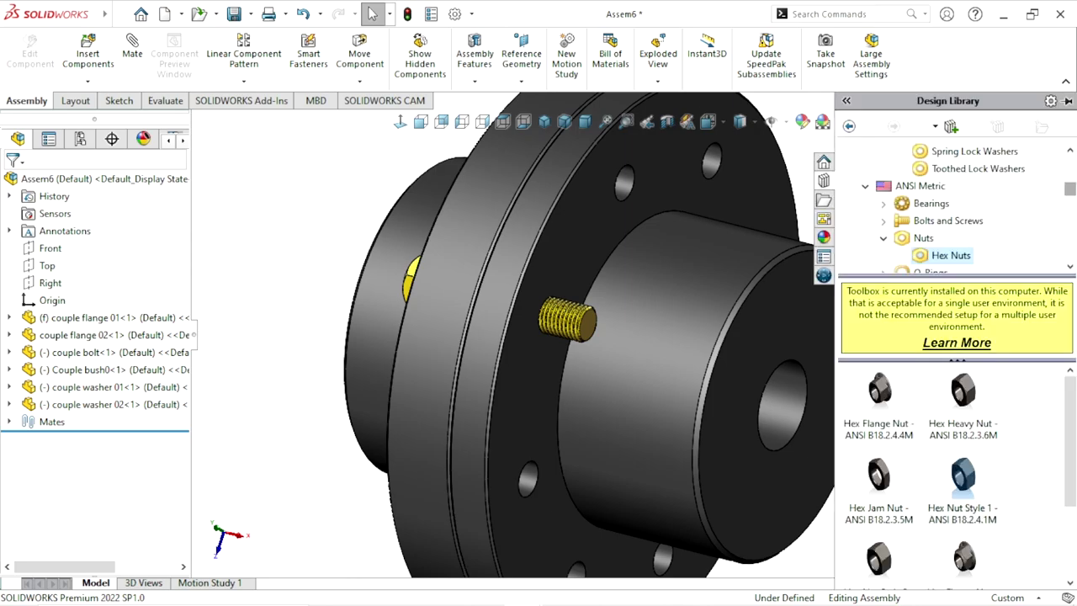
mouse_move(1071, 438)
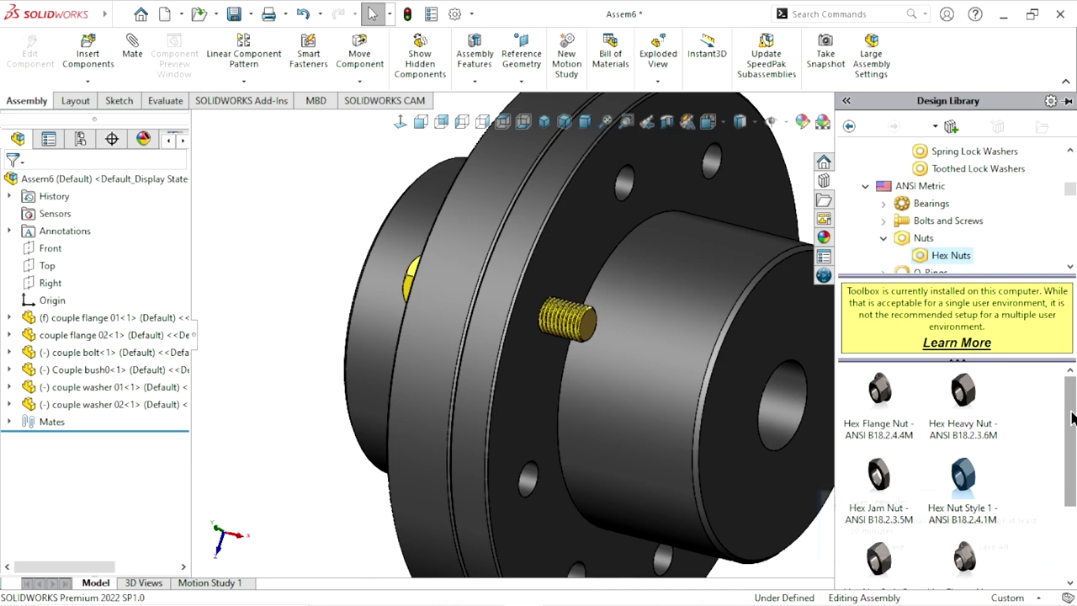
click(851, 126)
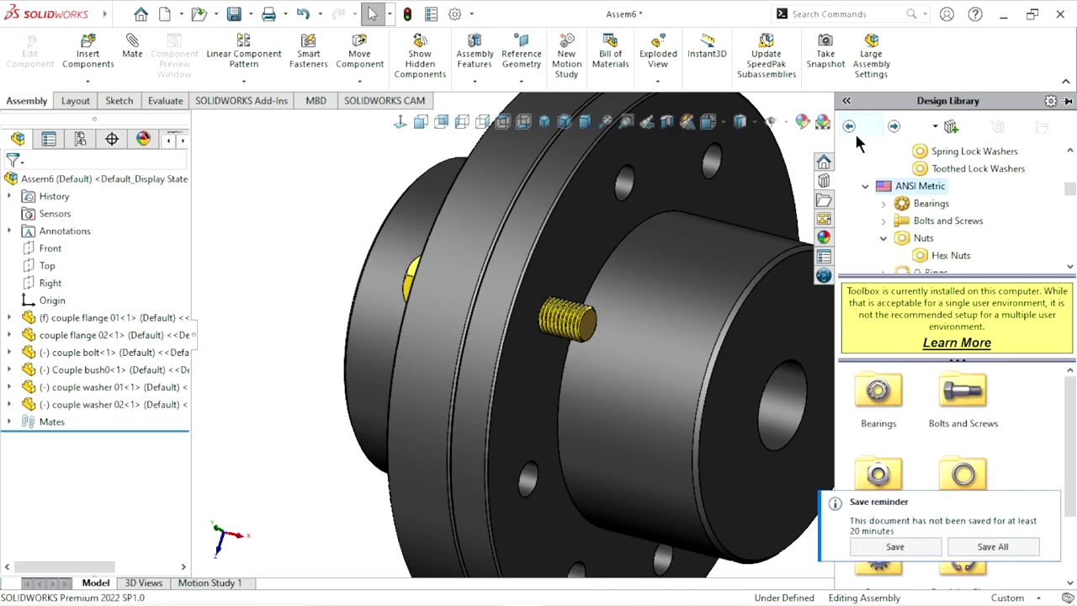
click(849, 127)
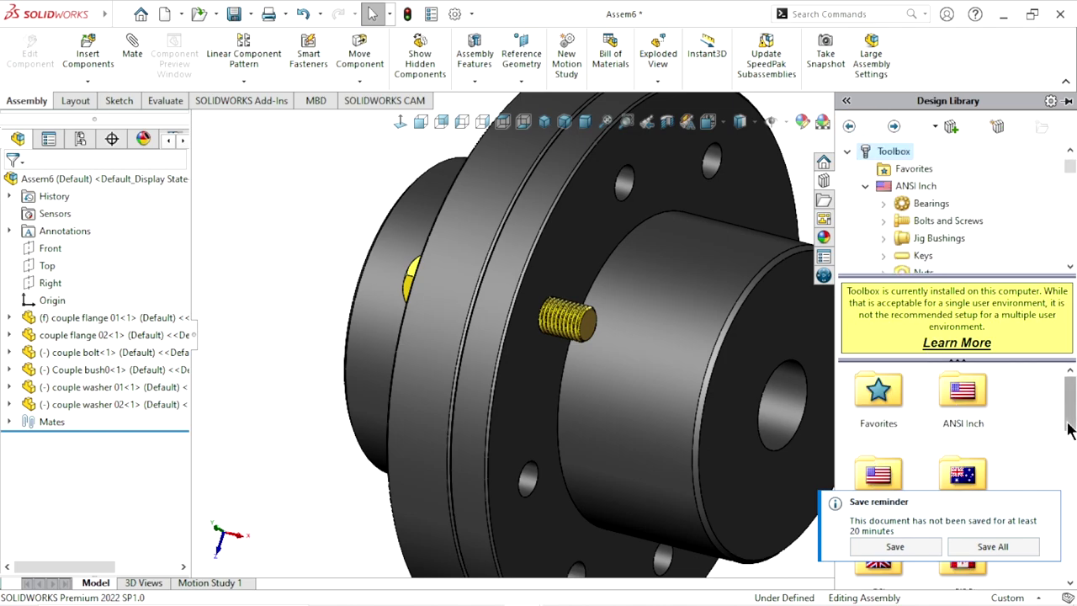
scroll(1067, 428, down, 1)
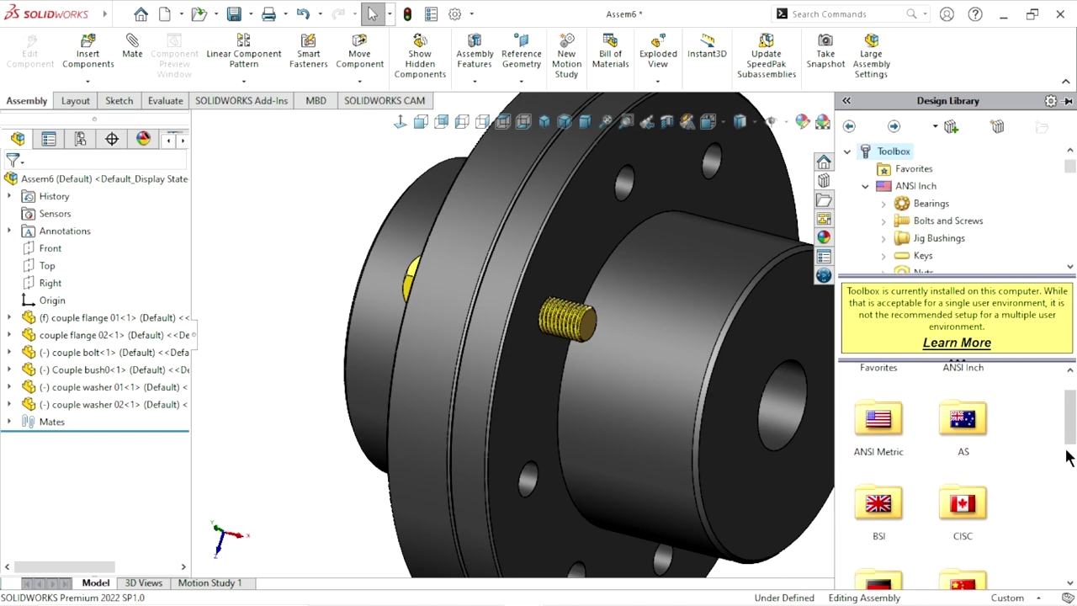
scroll(1067, 455, down, 2)
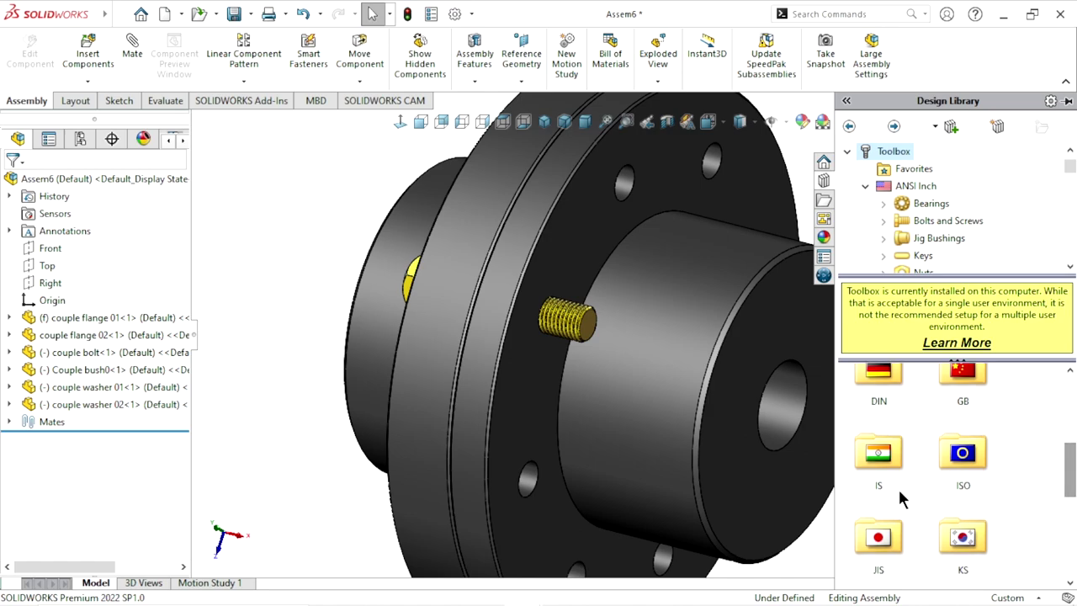
double_click(890, 465)
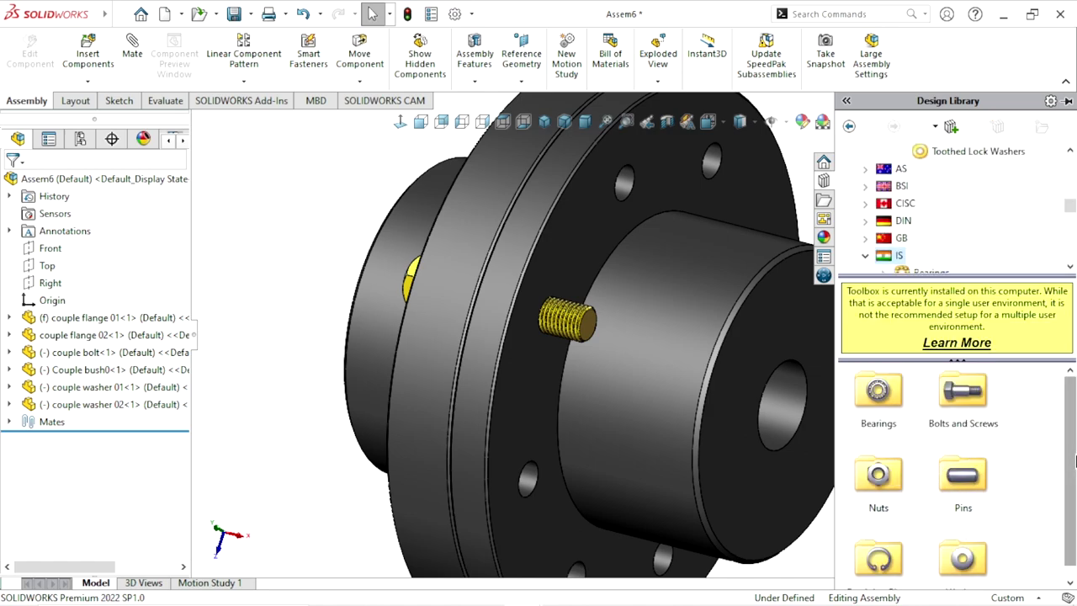
scroll(1068, 471, down, 1)
double_click(963, 558)
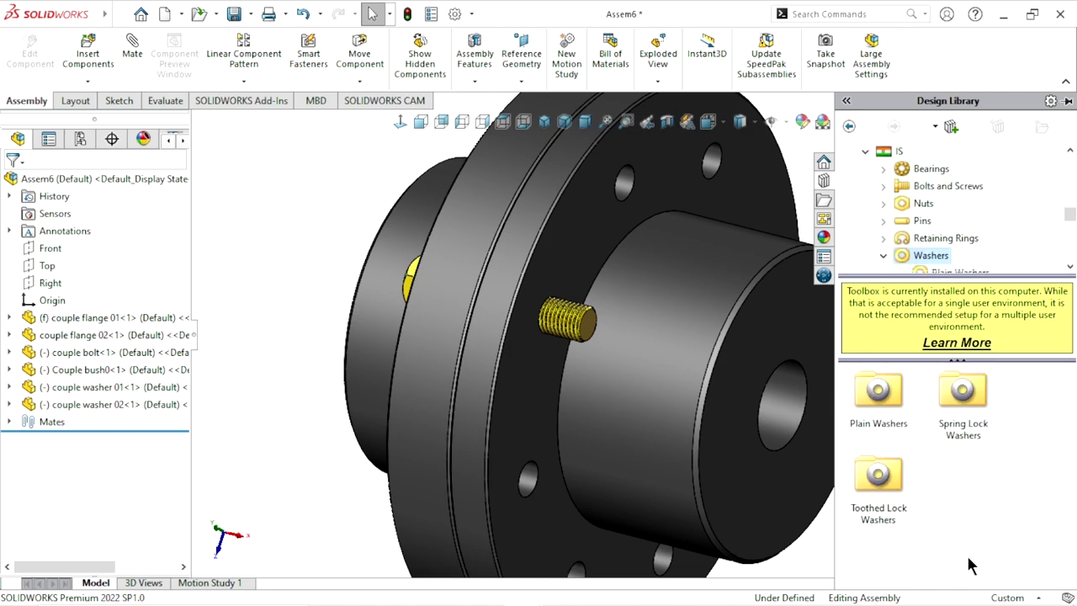
- Drag a Spring Lock Washer IS 6735 from Spring Lock Washers into the assembly
click(978, 425)
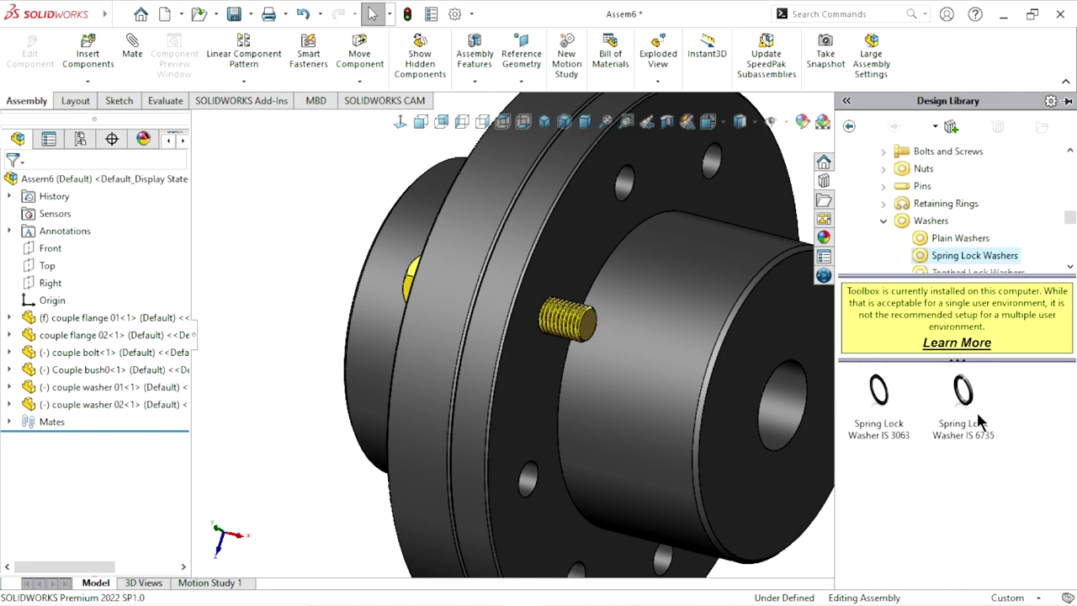
scroll(780, 444, up, 3)
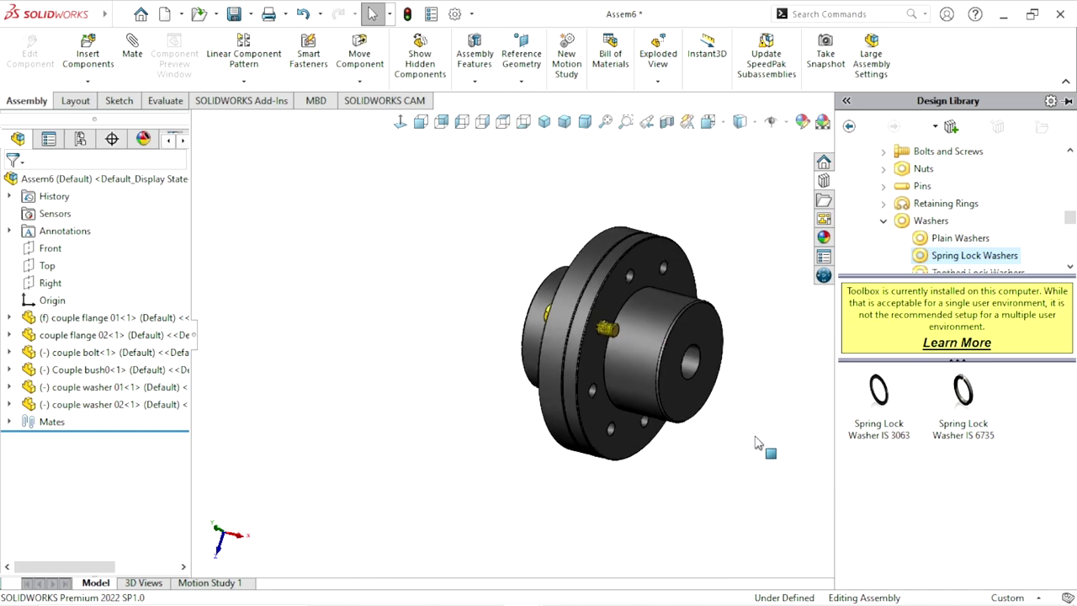
scroll(752, 365, down, 3)
drag(973, 407, 728, 261)
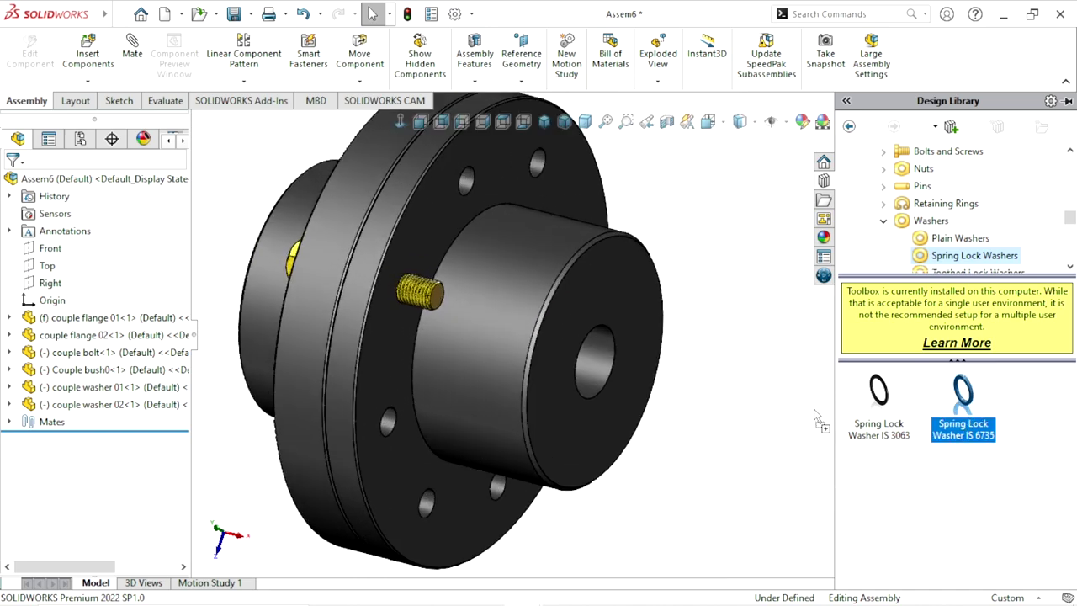
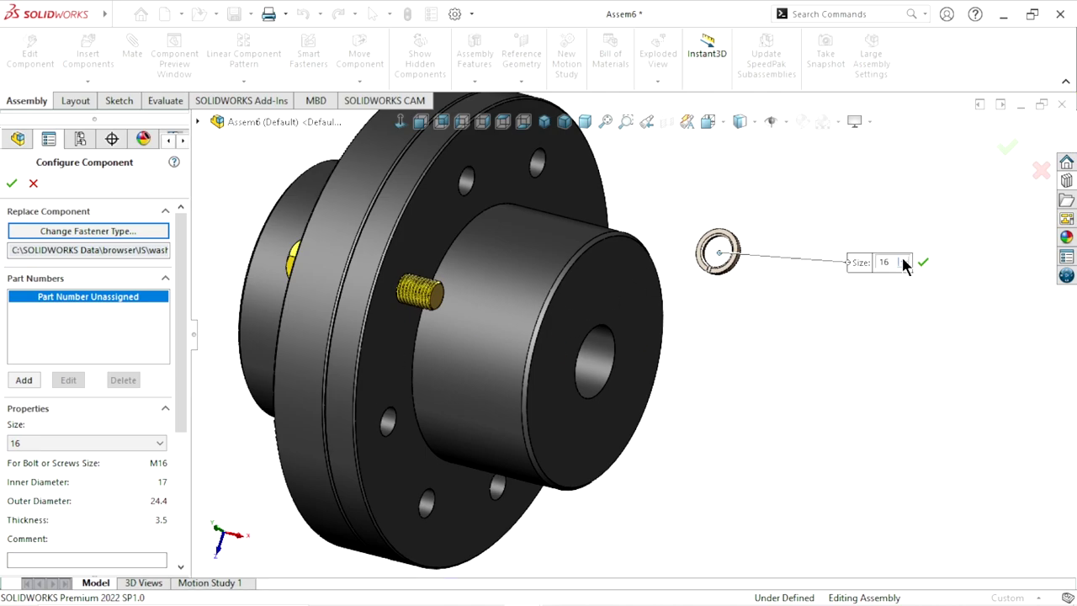
- Keep the spring lock washer at size 16 and place it around the threaded bolt
click(904, 262)
click(891, 367)
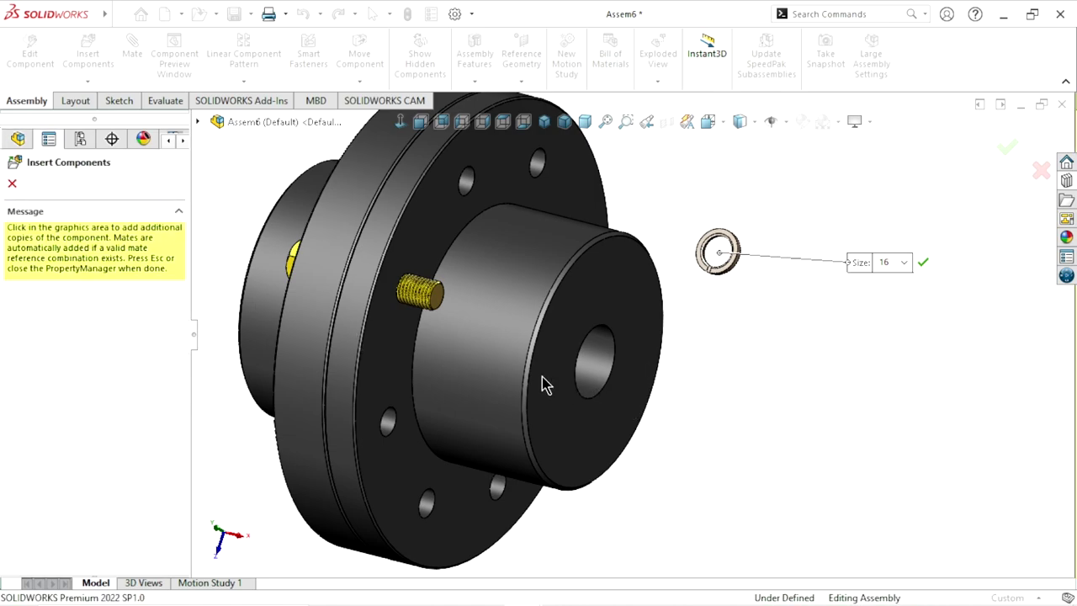
scroll(546, 378, up, 3)
scroll(596, 320, down, 2)
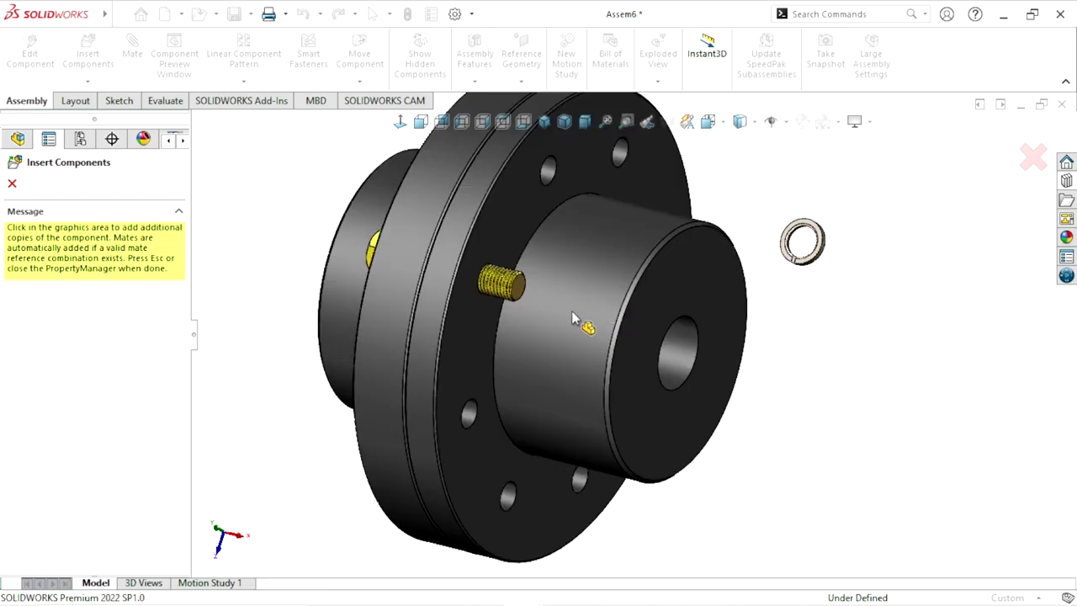
middle_drag(571, 311, 529, 286)
scroll(547, 303, down, 4)
scroll(547, 303, down, 2)
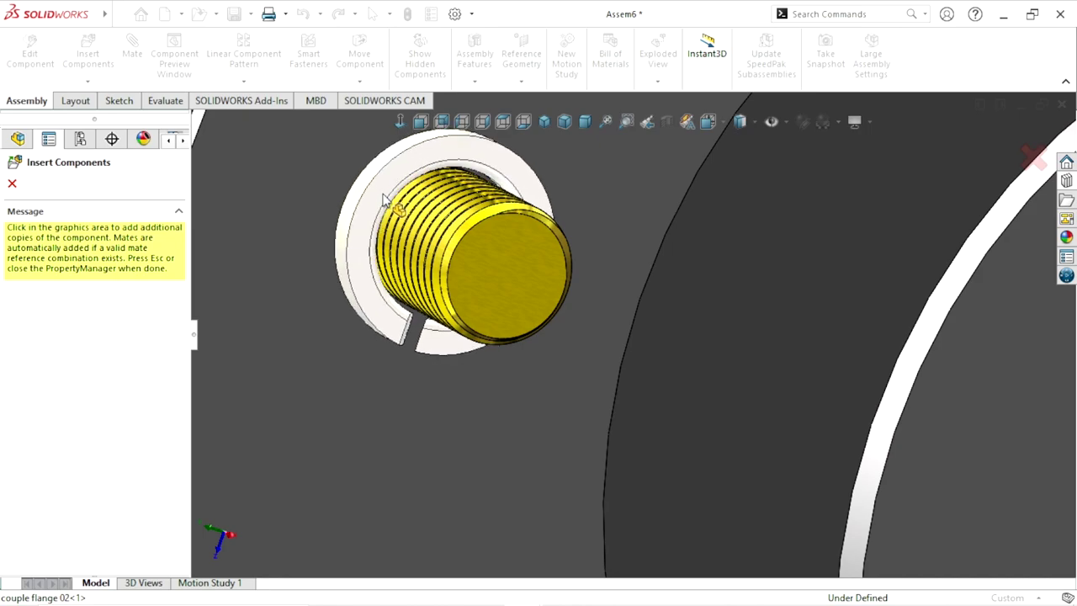
click(383, 207)
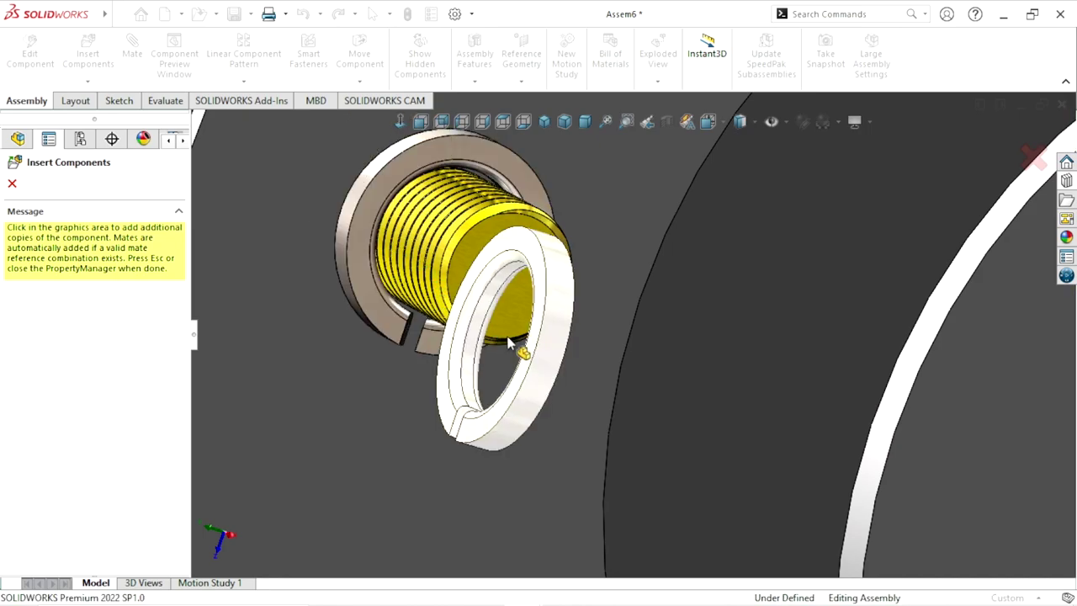
scroll(509, 341, up, 5)
- Stop inserting washers and frame the loose washer floating beside the coupling
key(Escape)
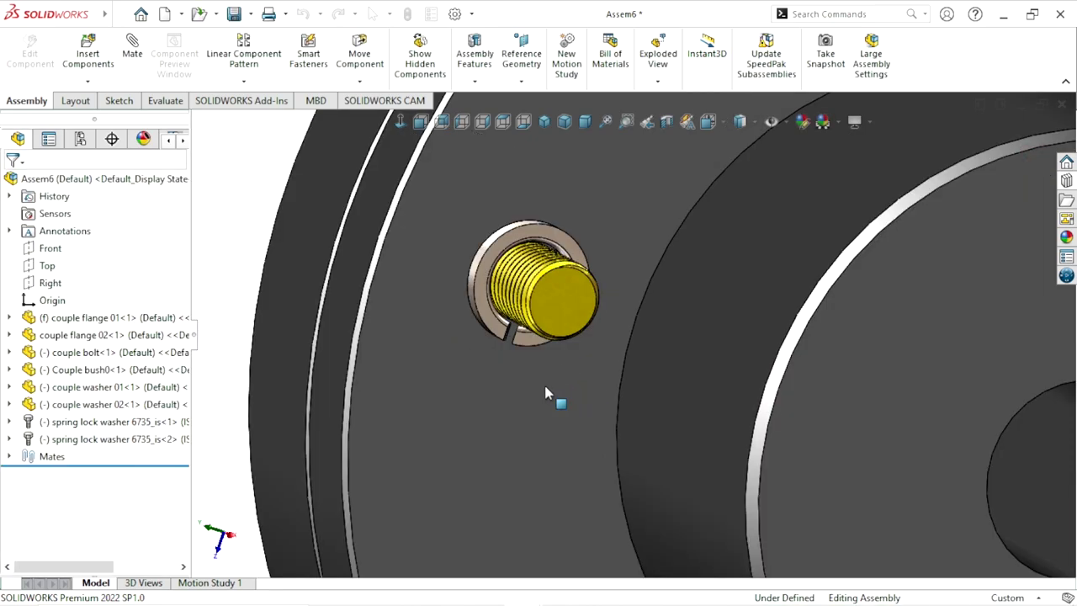
scroll(548, 389, up, 2)
scroll(589, 389, up, 4)
scroll(656, 395, up, 2)
middle_drag(673, 396, 1005, 389)
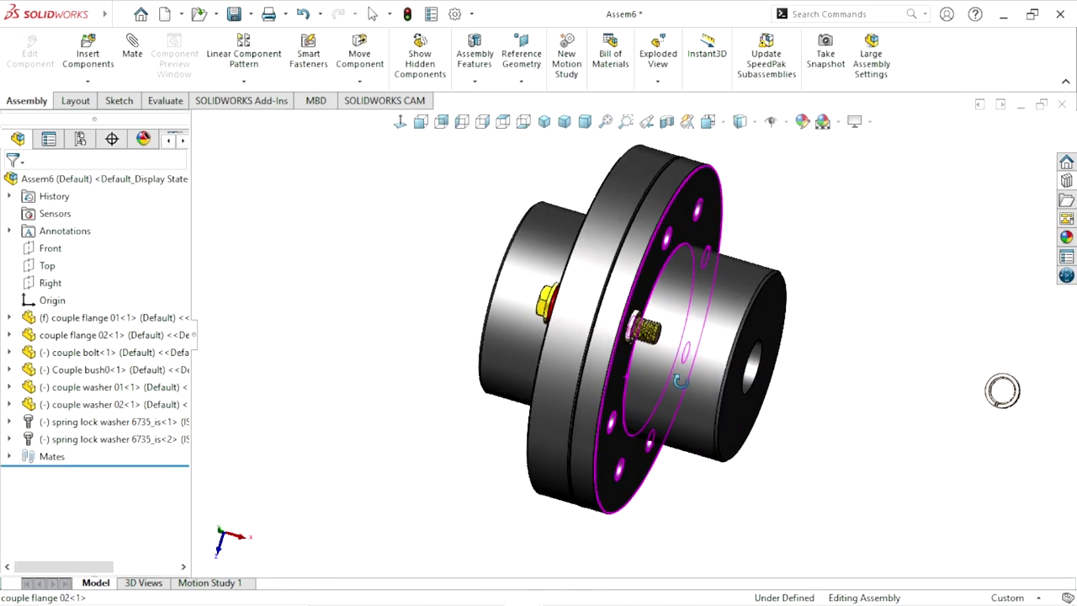
scroll(622, 328, down, 5)
scroll(623, 328, down, 2)
scroll(692, 338, up, 2)
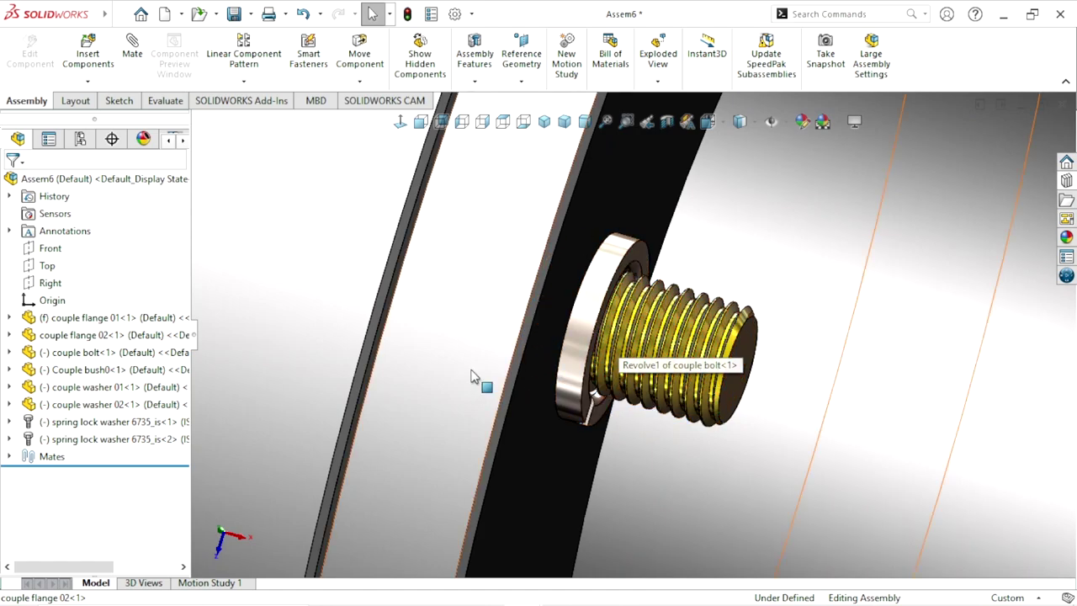
scroll(691, 339, up, 3)
scroll(691, 338, up, 2)
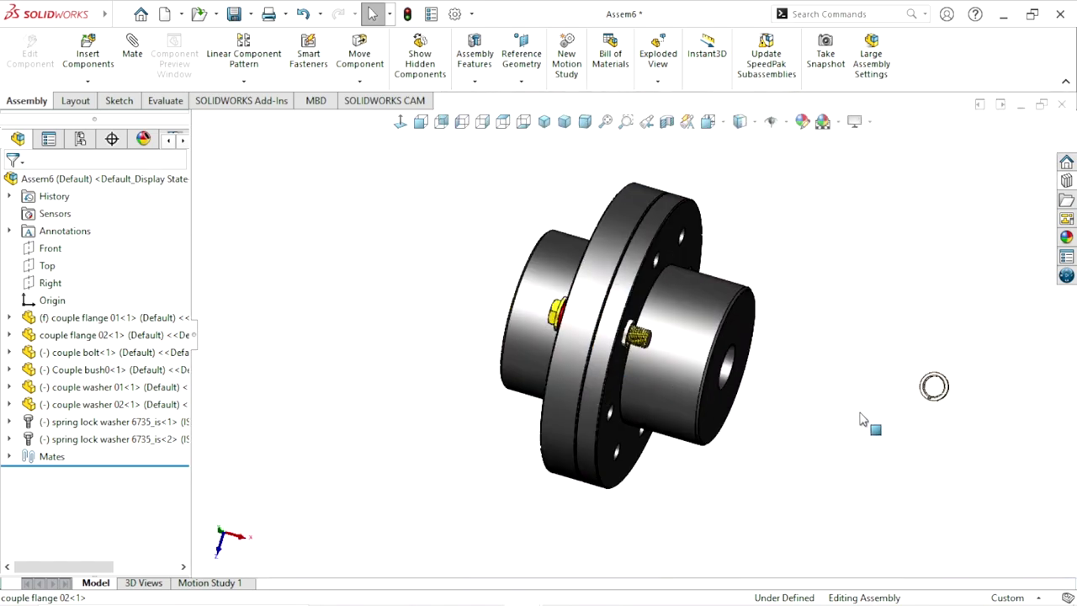
click(947, 389)
key(ctrl+8)
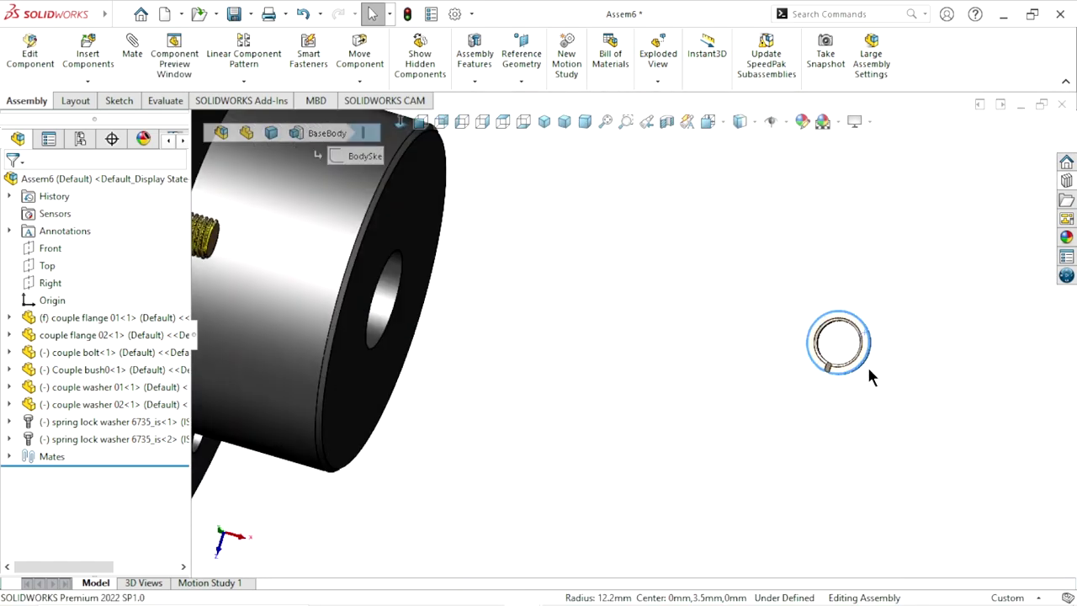
- Delete spring lock washer 6735_is<1> from the FeatureManager tree and confirm
click(117, 424)
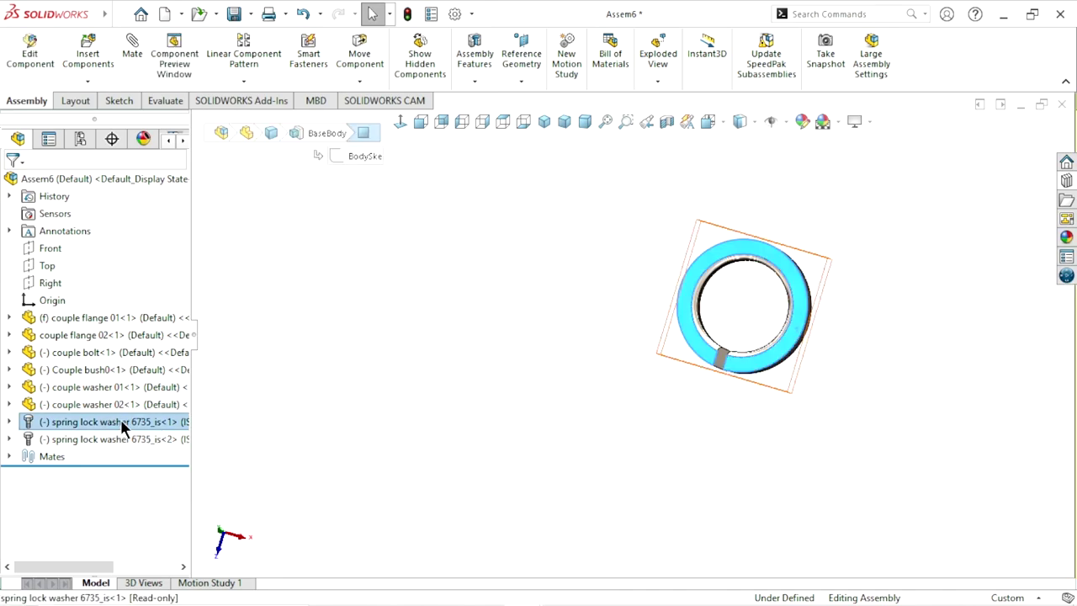
right_click(121, 423)
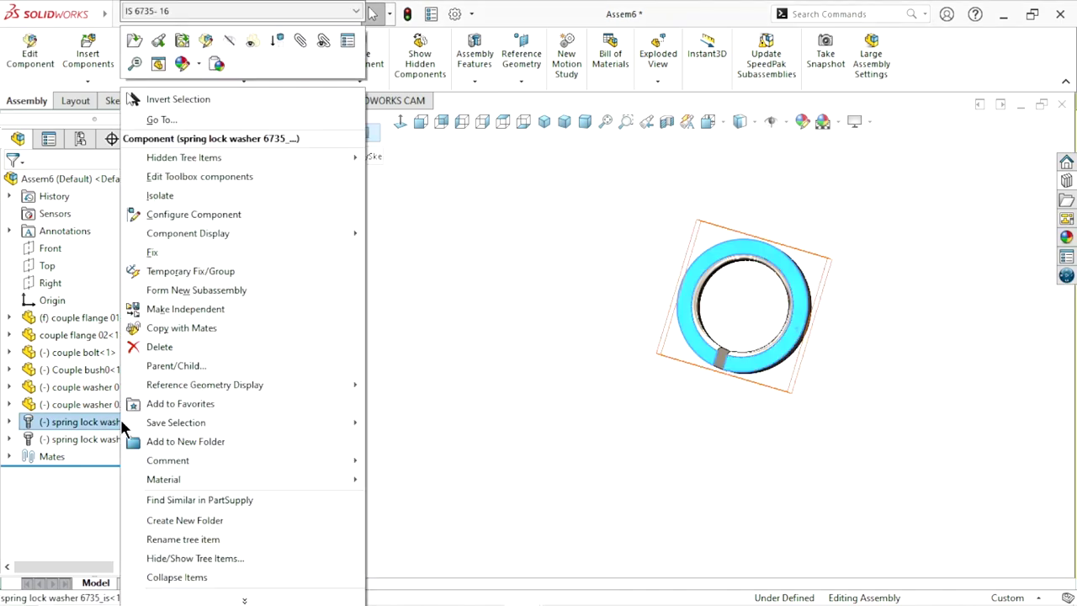
click(180, 345)
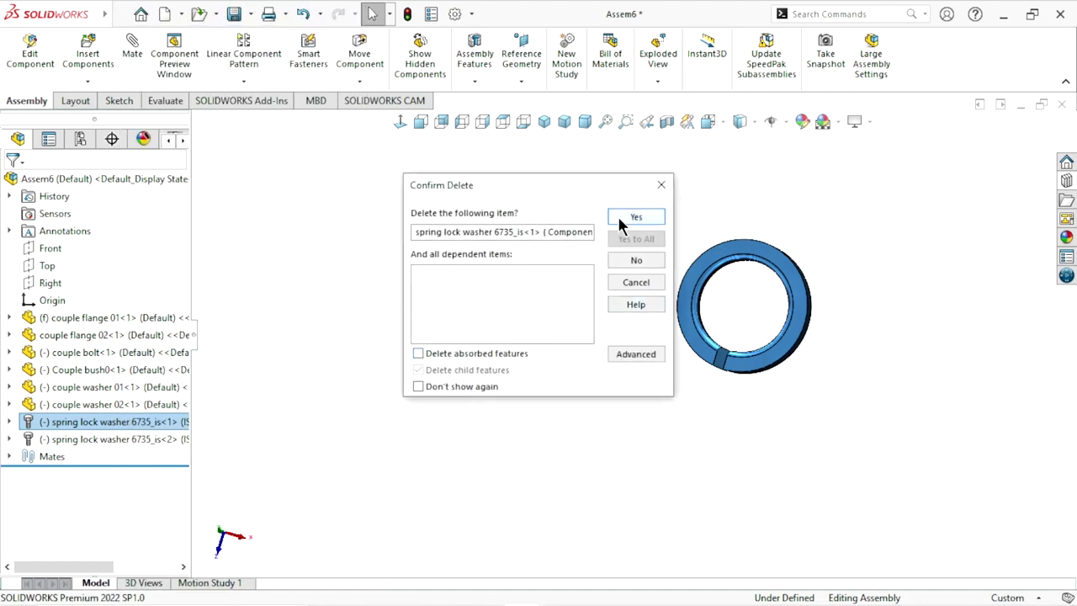
click(623, 220)
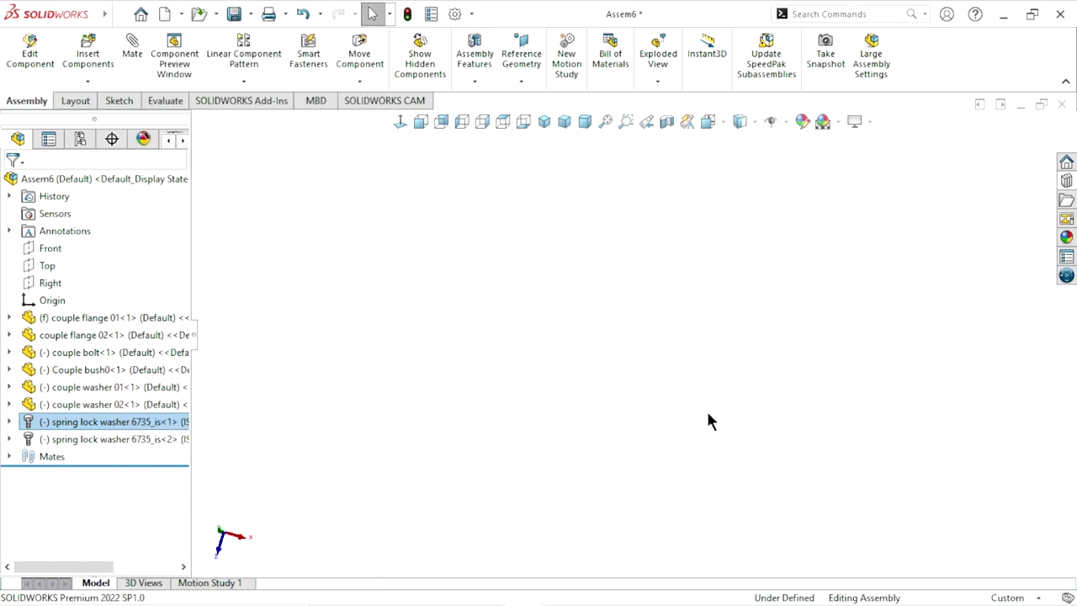
scroll(707, 421, up, 5)
scroll(536, 401, up, 3)
scroll(601, 404, up, 2)
scroll(751, 350, down, 2)
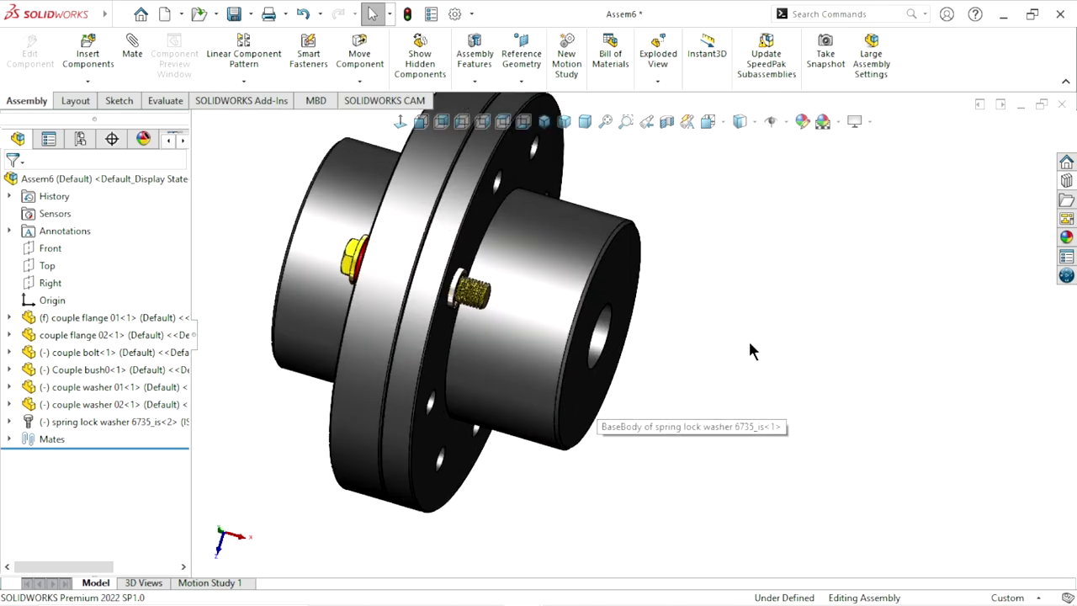
middle_drag(748, 339, 704, 325)
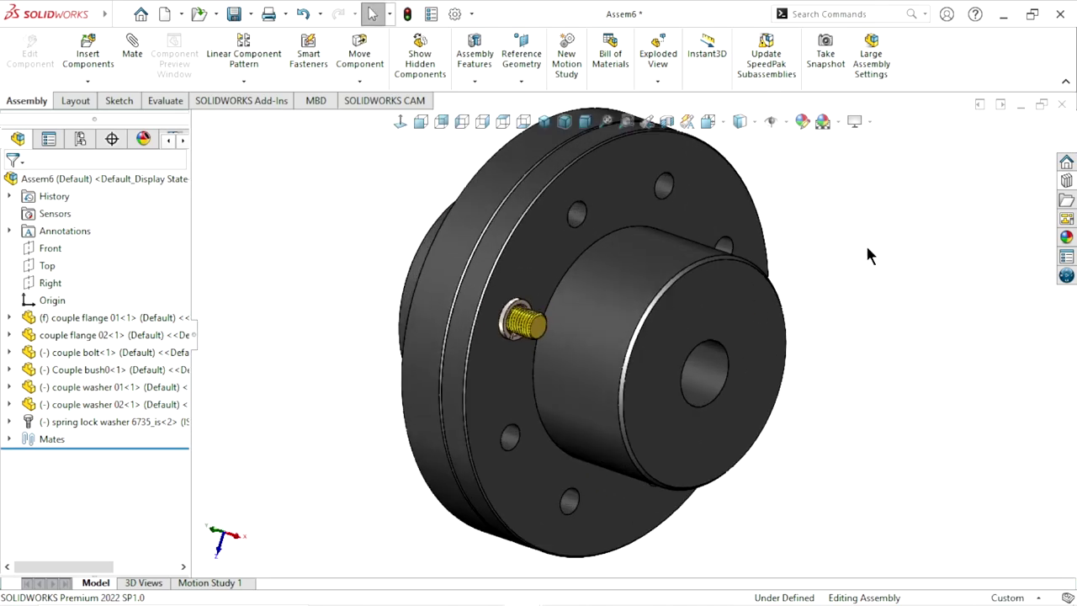
- Browse the Design Library to Toolbox > ANSI Metric > Nuts > Hex Nuts
click(1066, 182)
click(849, 127)
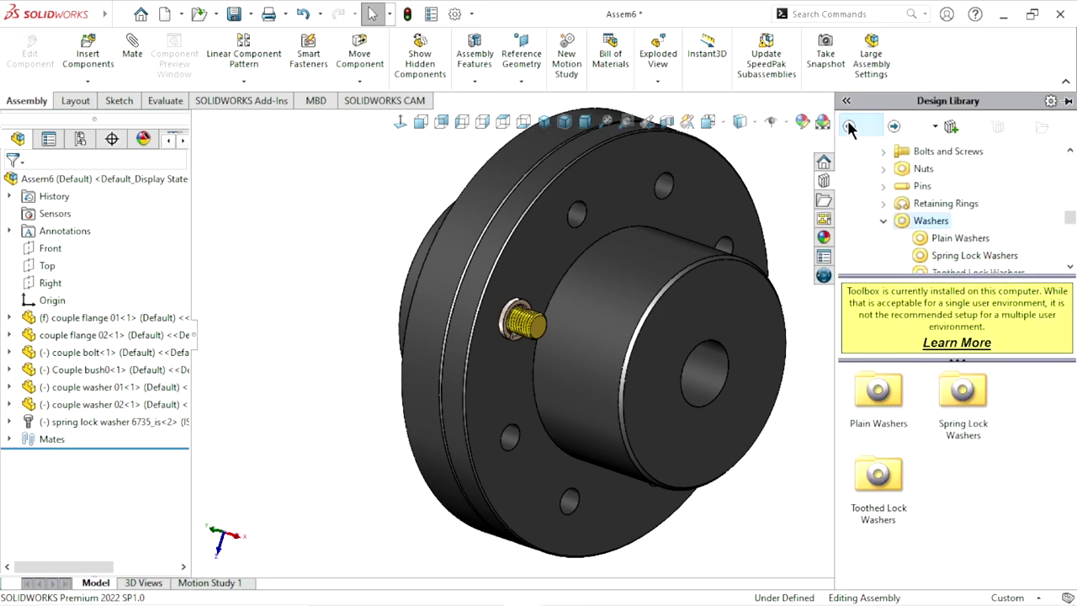
click(849, 126)
click(849, 126)
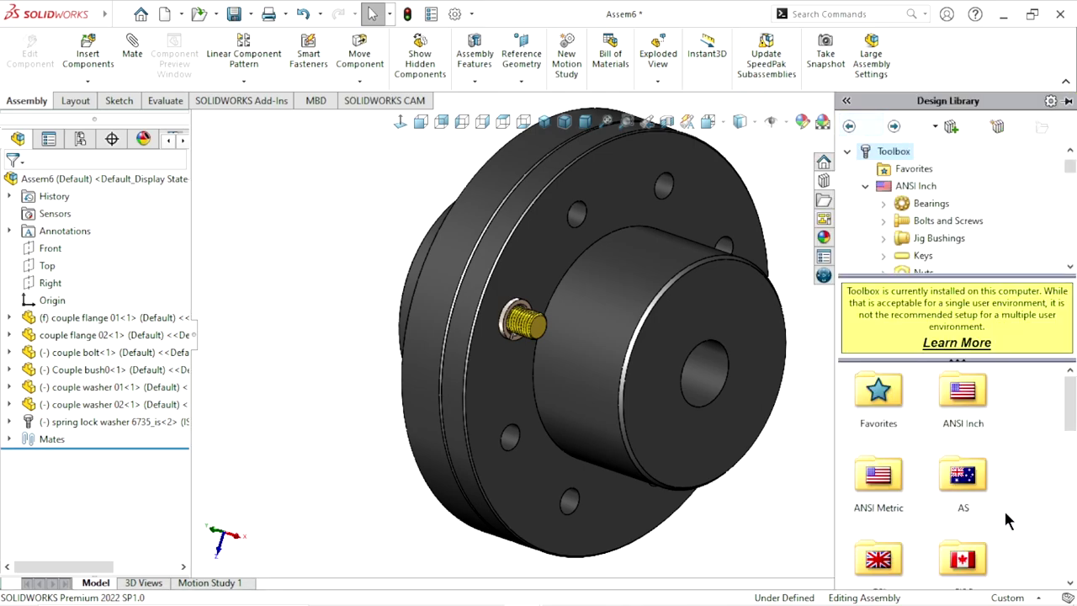
double_click(867, 480)
mouse_move(1069, 446)
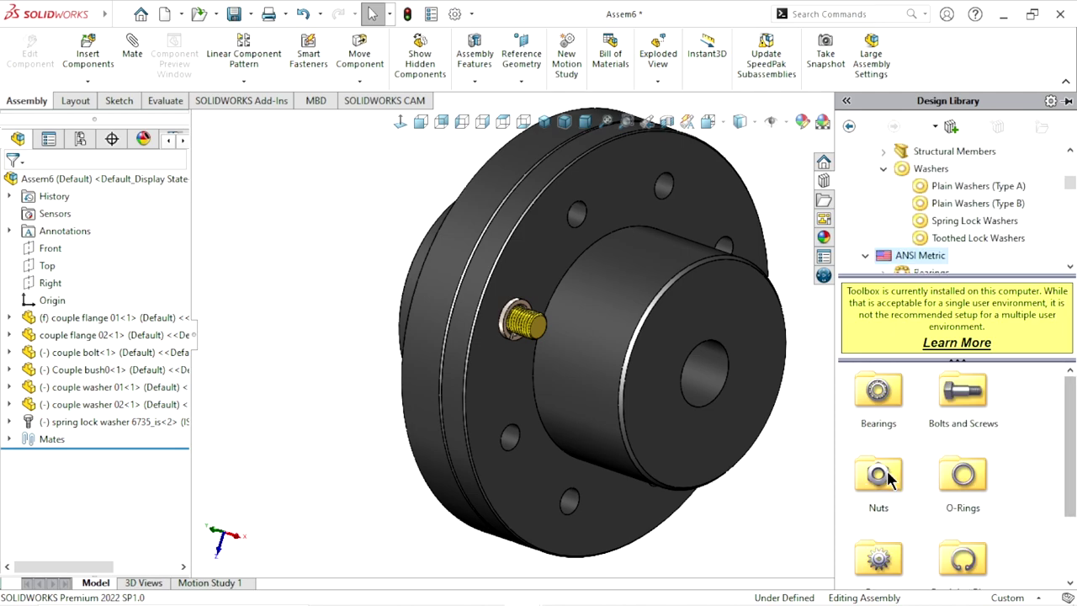
double_click(884, 467)
double_click(891, 389)
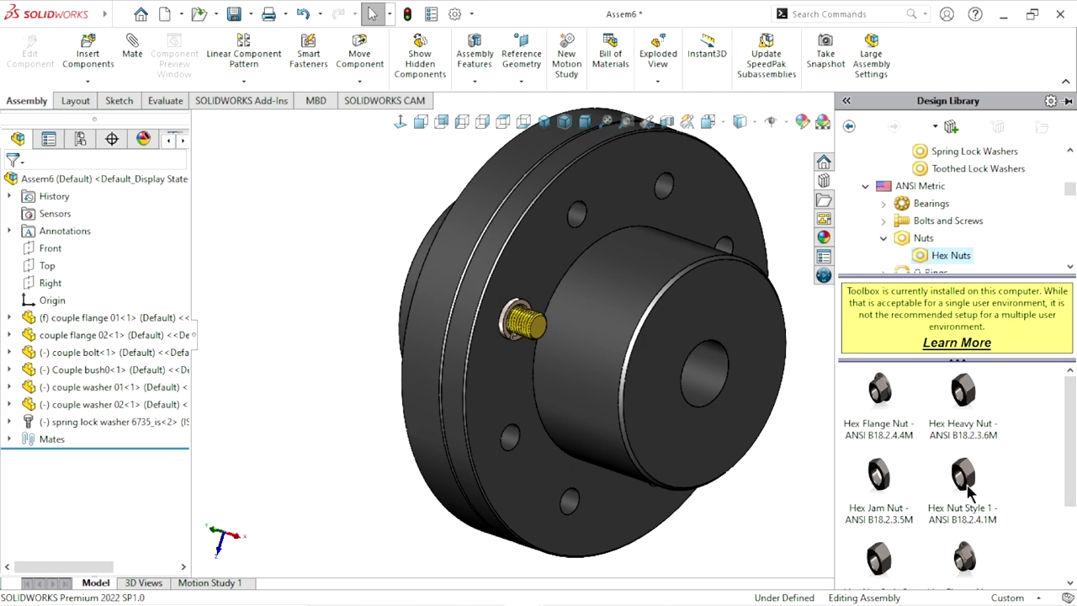
- Drop Hex Nut Style 1 into the assembly beside the flange
scroll(755, 395, up, 2)
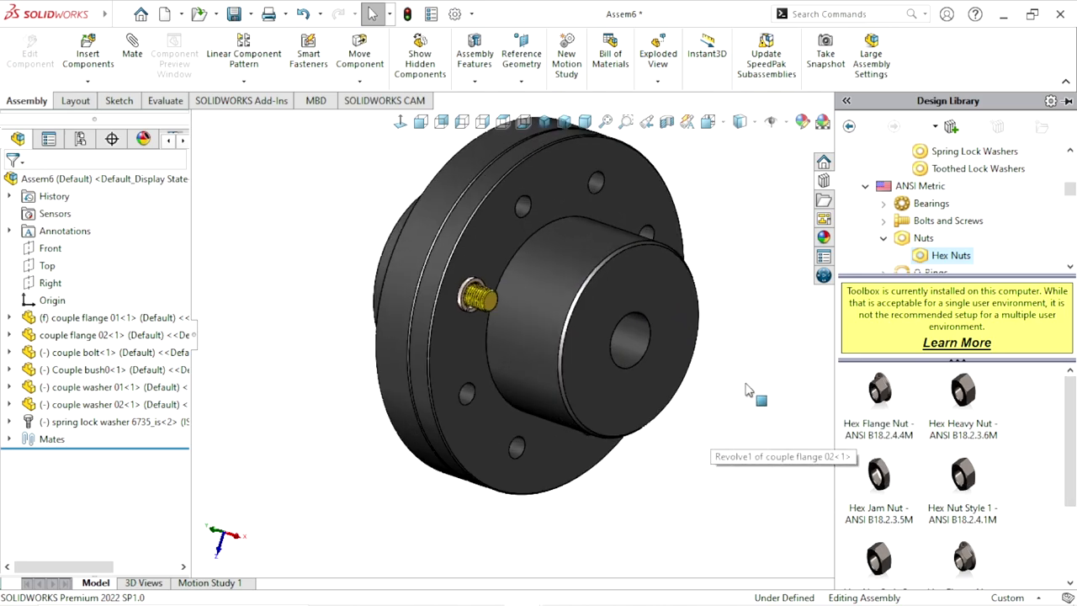
click(970, 475)
drag(969, 476, 762, 345)
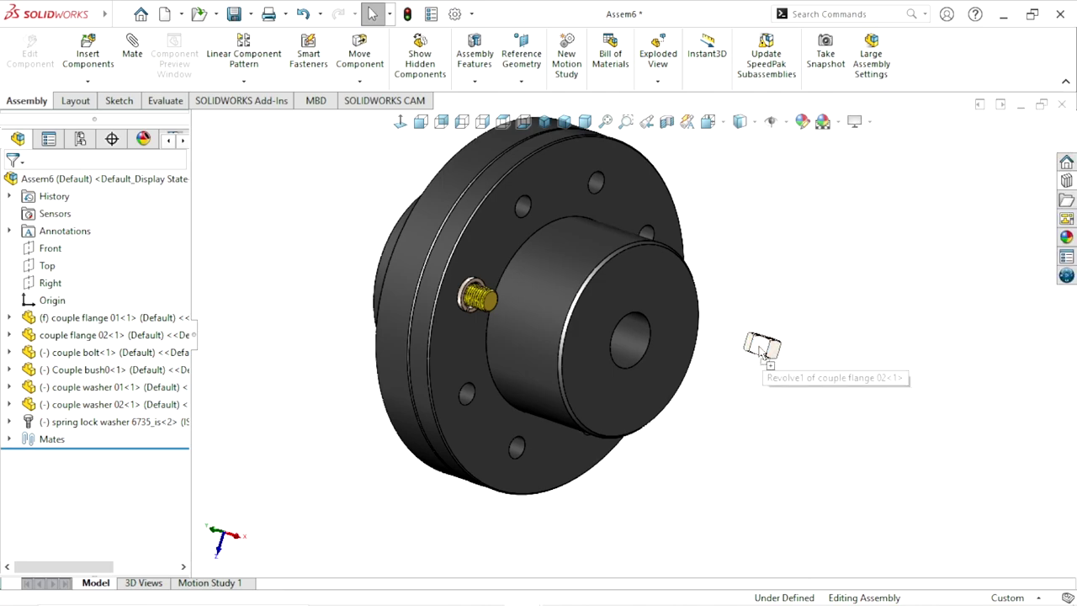
drag(758, 345, 761, 352)
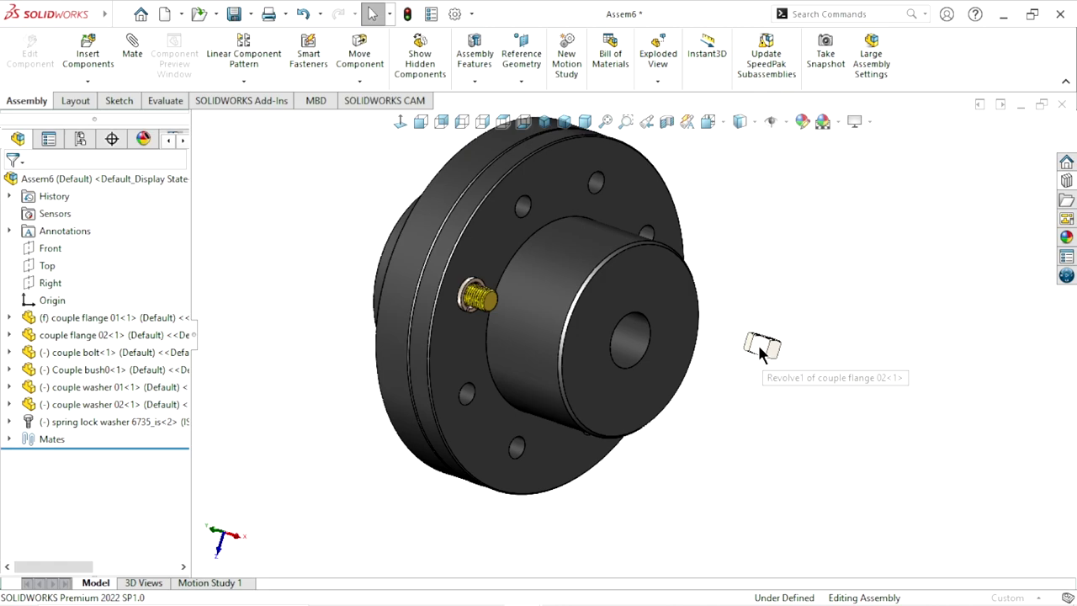
drag(759, 352, 759, 354)
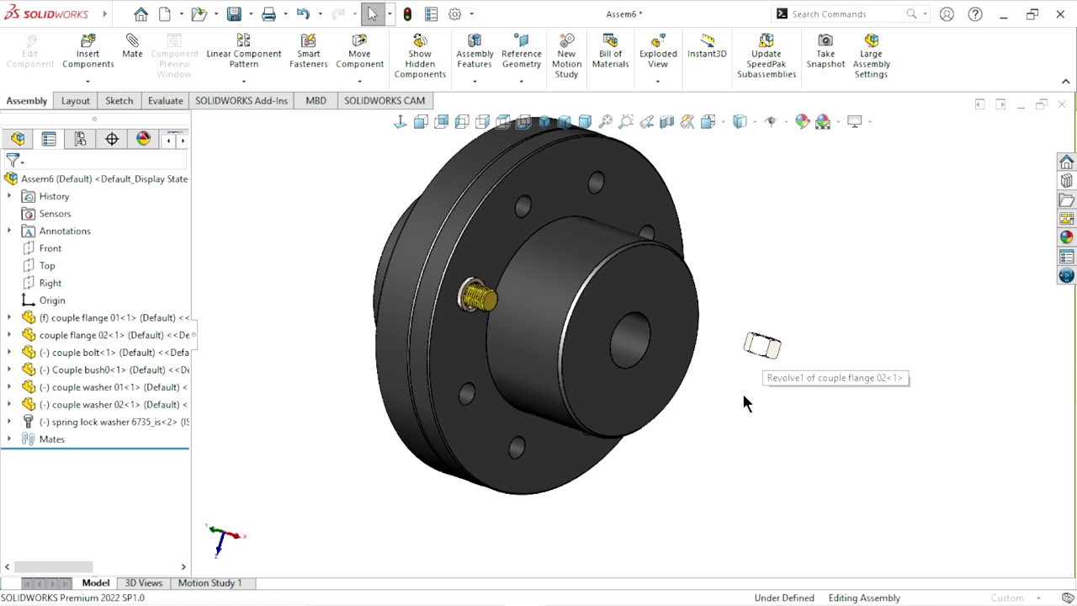
- Configure the hex nut as size M16 with Schematic thread display
click(83, 446)
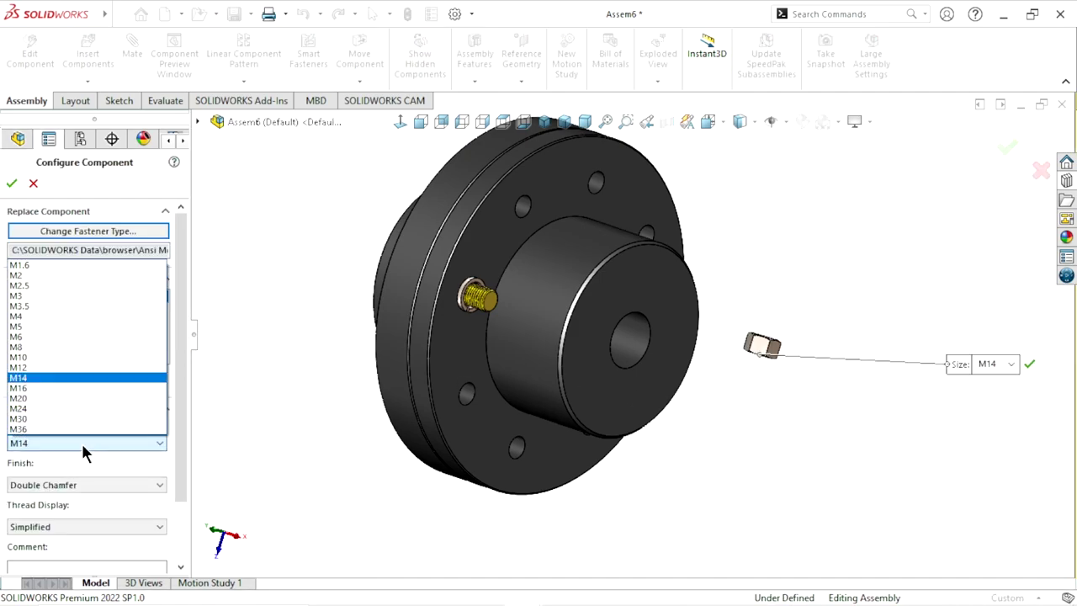
click(32, 384)
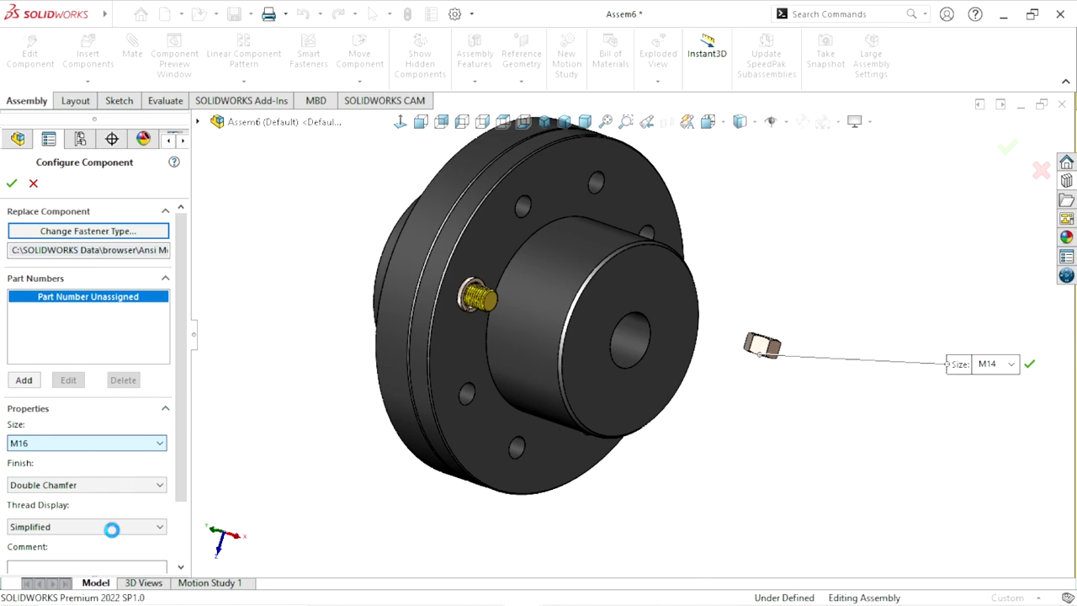
click(117, 525)
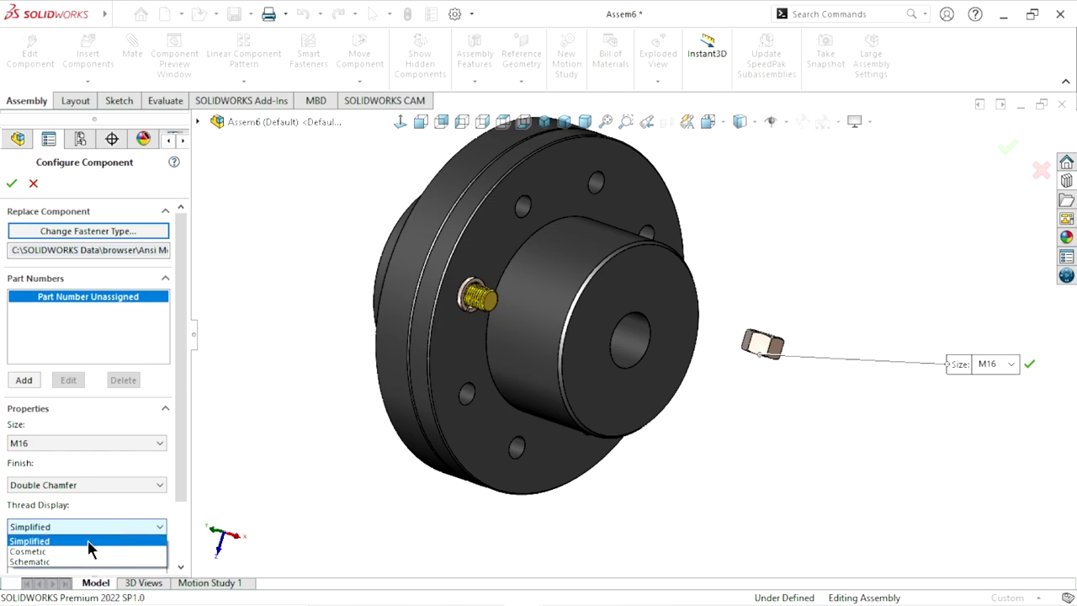
click(63, 561)
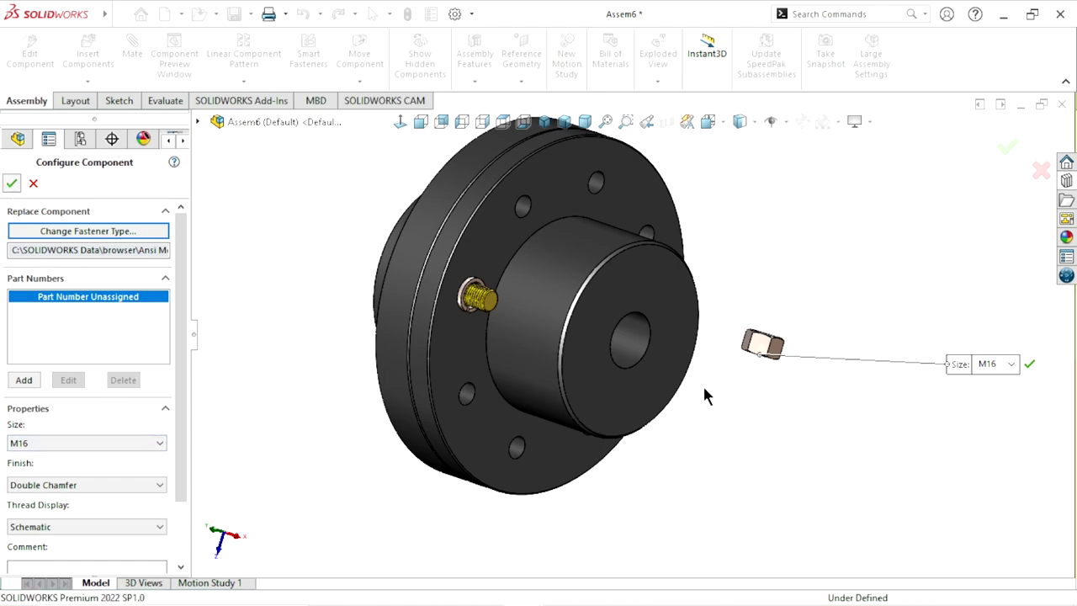
- Flip the nut so its hex face points outward and seat it on the bolt end
scroll(522, 315, down, 3)
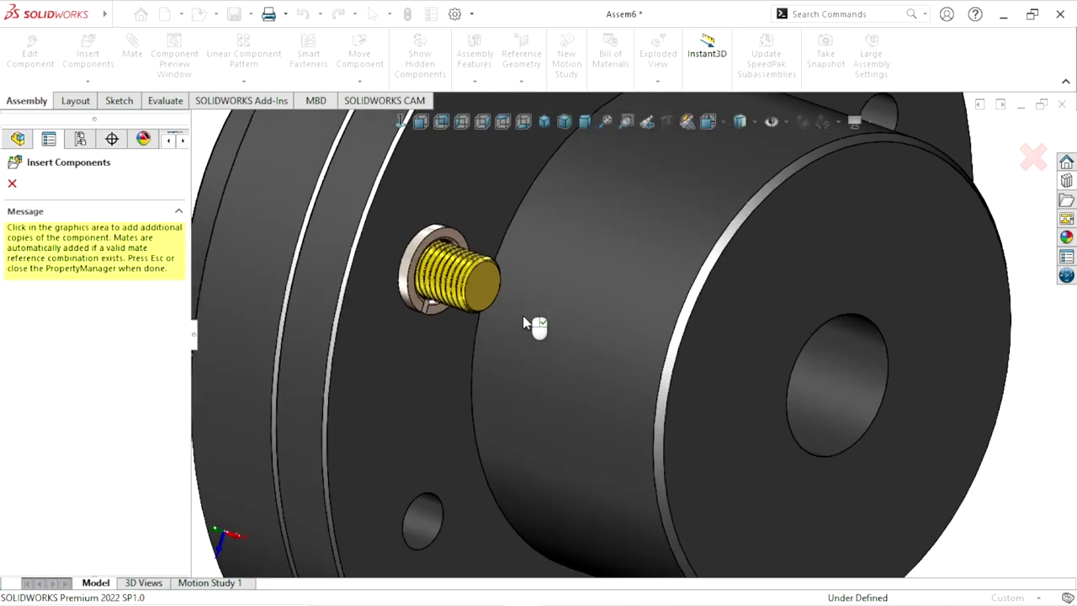
scroll(487, 289, down, 3)
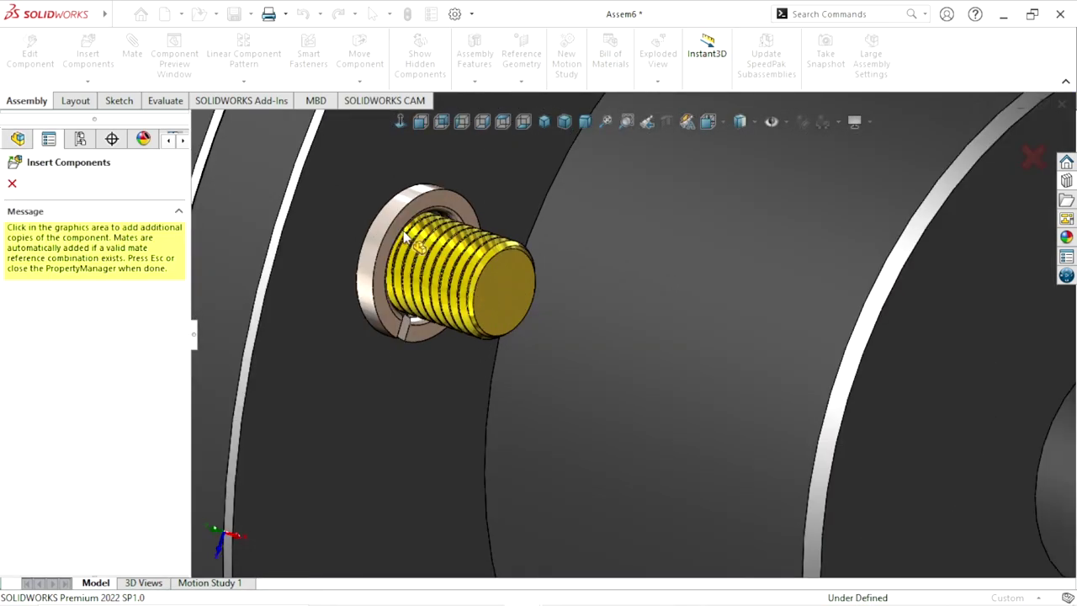
middle_drag(560, 293, 513, 274)
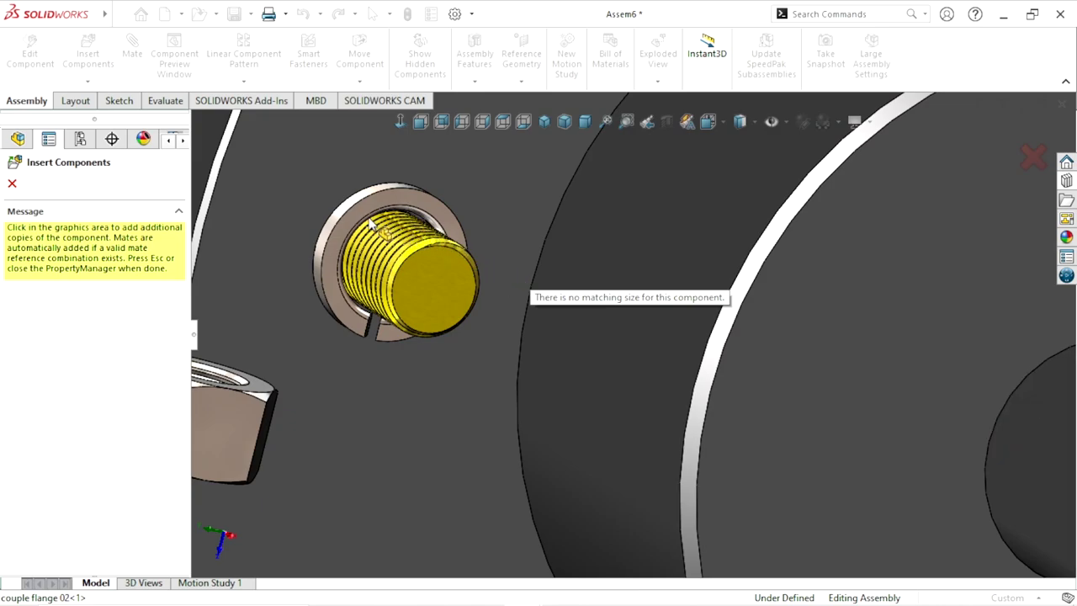
key(Tab)
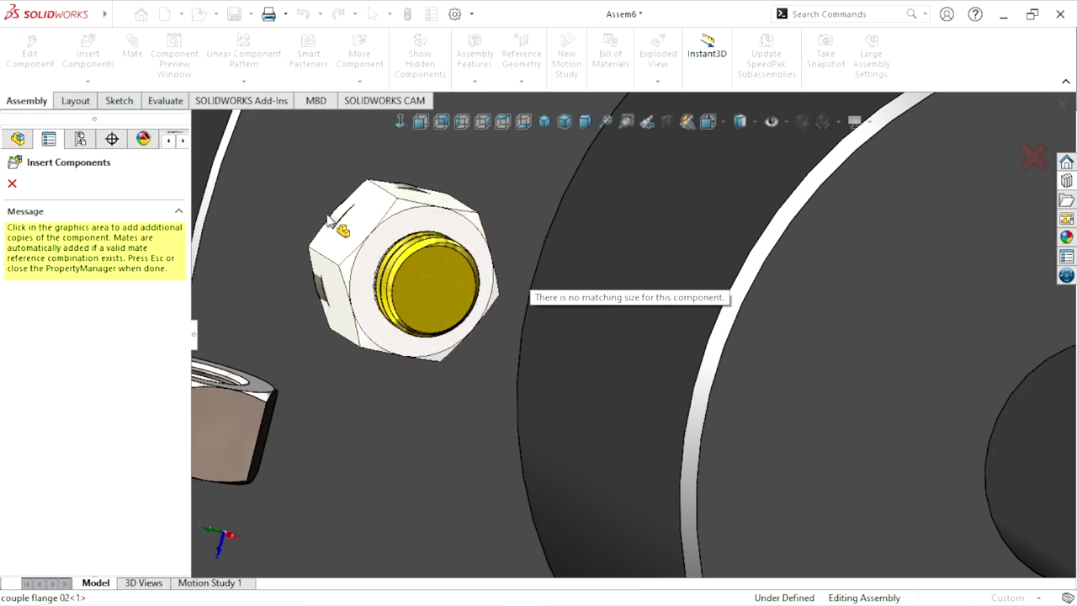
key(Tab)
key(Tab)
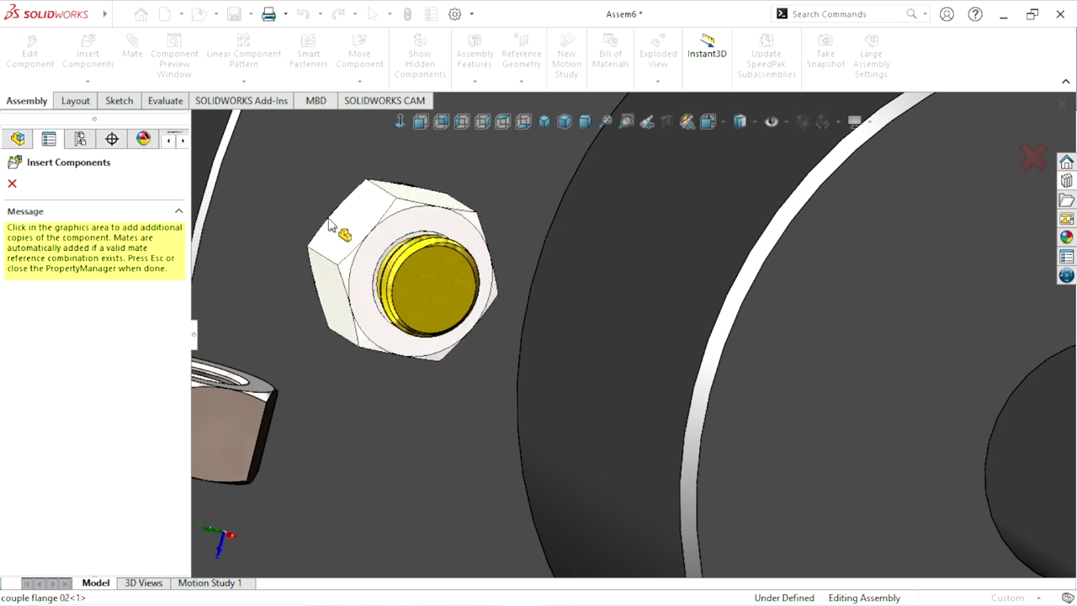
key(Tab)
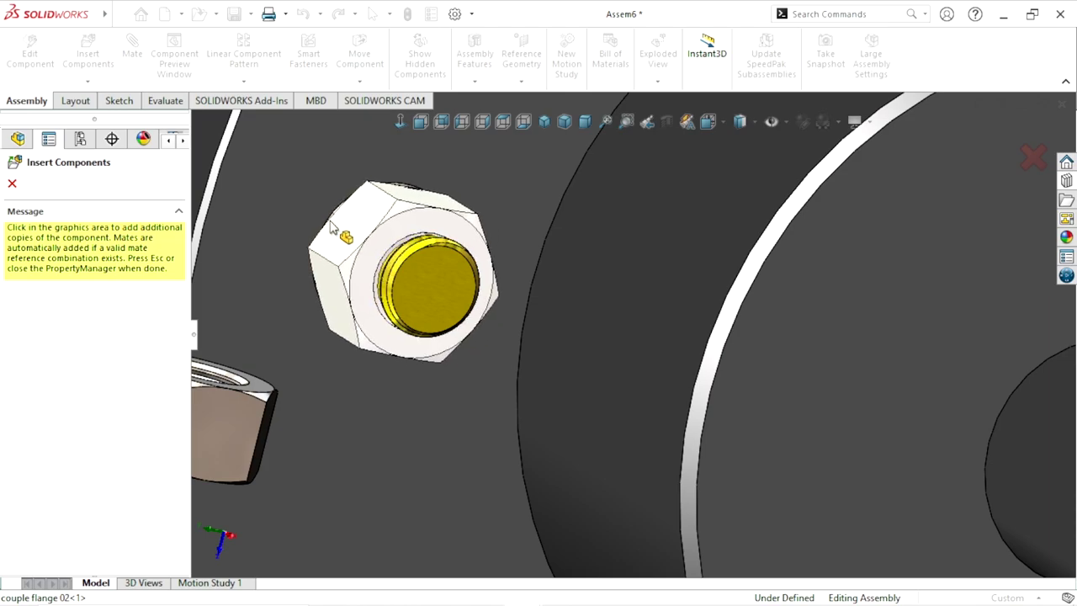
key(Tab)
key(Tab)
key(Tab)
key(Tab)
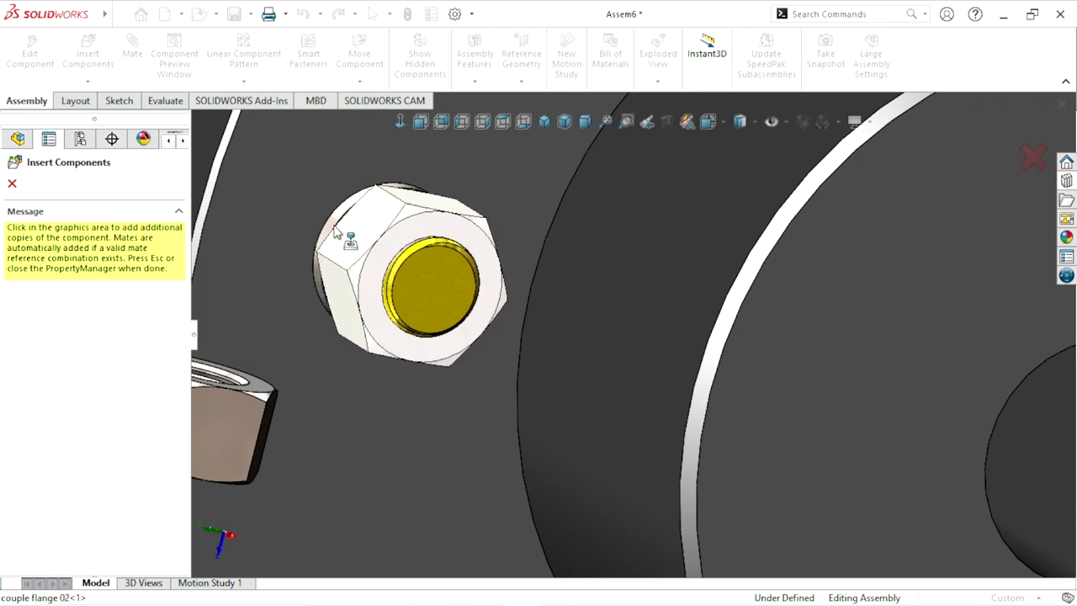
click(336, 234)
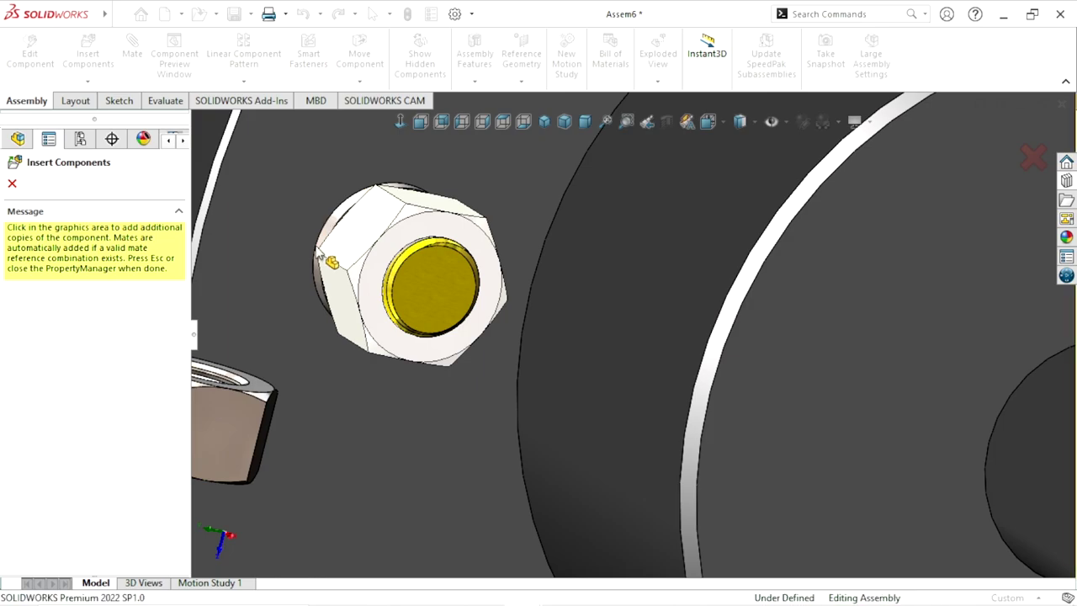
- Drop a second nut copy, end component insertion, and face the flange head-on
click(425, 374)
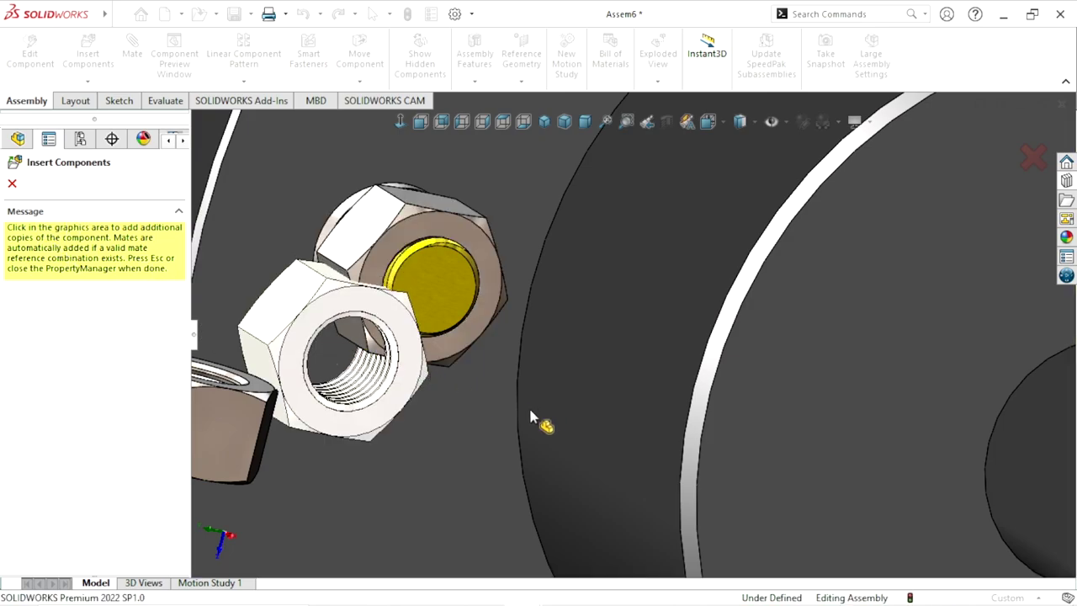
key(Escape)
scroll(480, 429, up, 2)
scroll(517, 409, up, 3)
scroll(589, 362, up, 2)
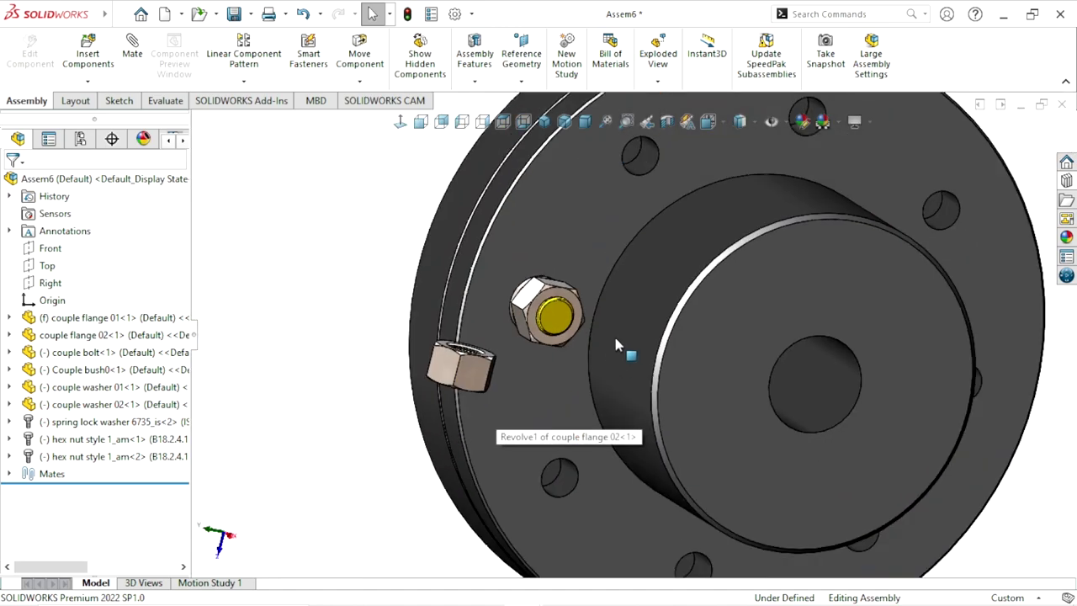
scroll(615, 344, down, 2)
middle_drag(543, 361, 500, 344)
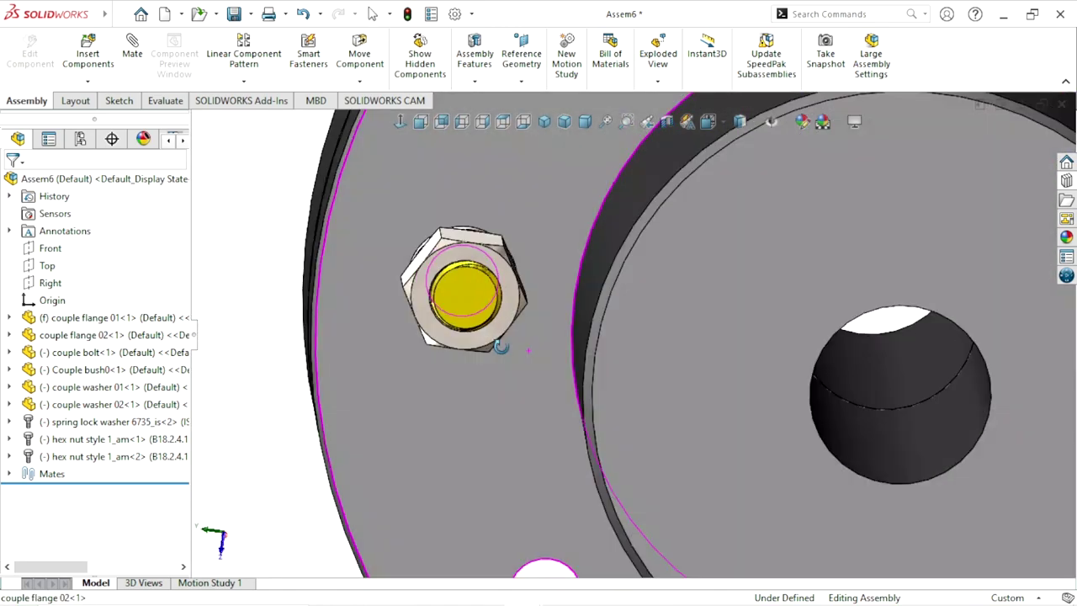
scroll(505, 370, up, 5)
scroll(507, 387, up, 3)
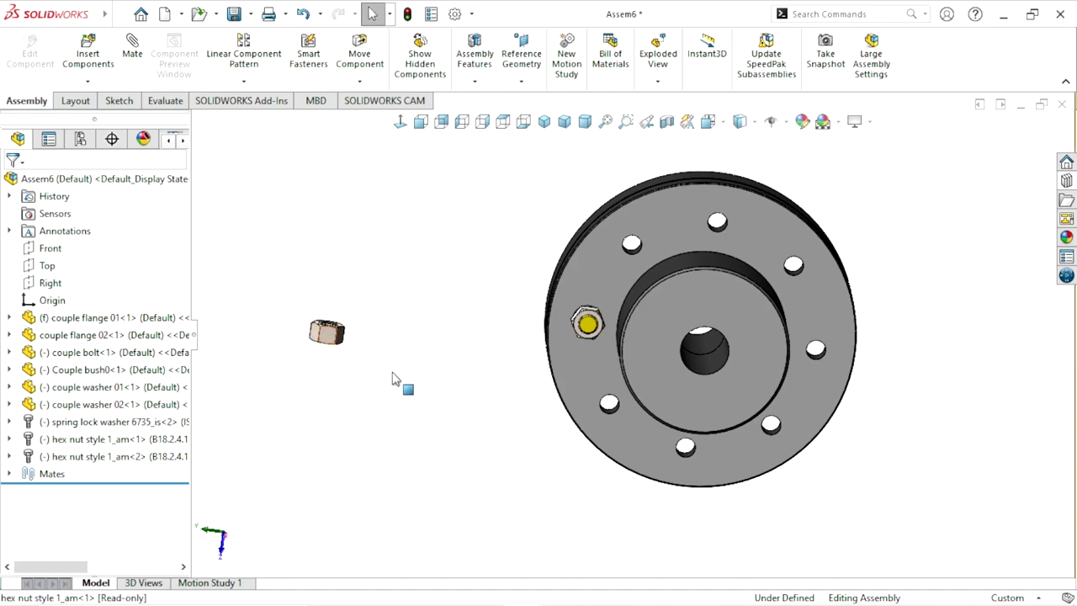
- Delete the stray hex nut style 1_am<1> from the tree and confirm
click(143, 439)
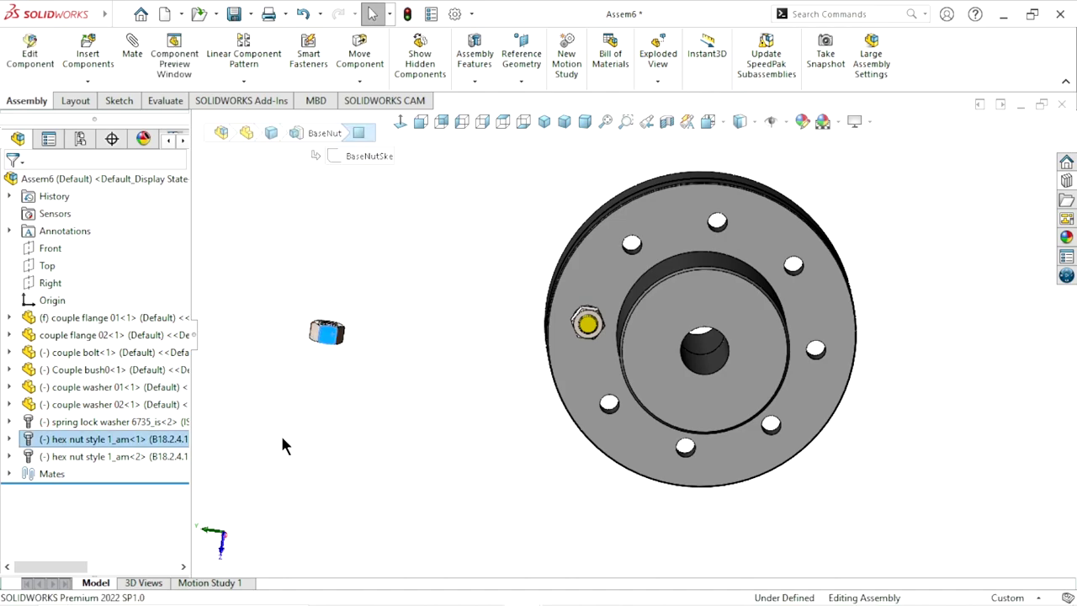
right_click(154, 444)
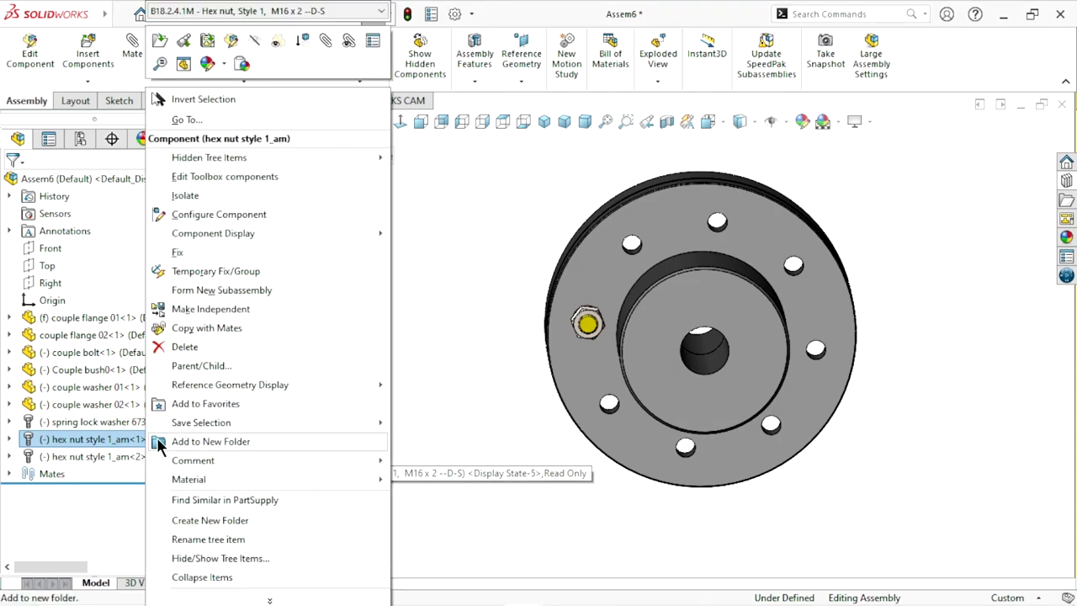
click(200, 345)
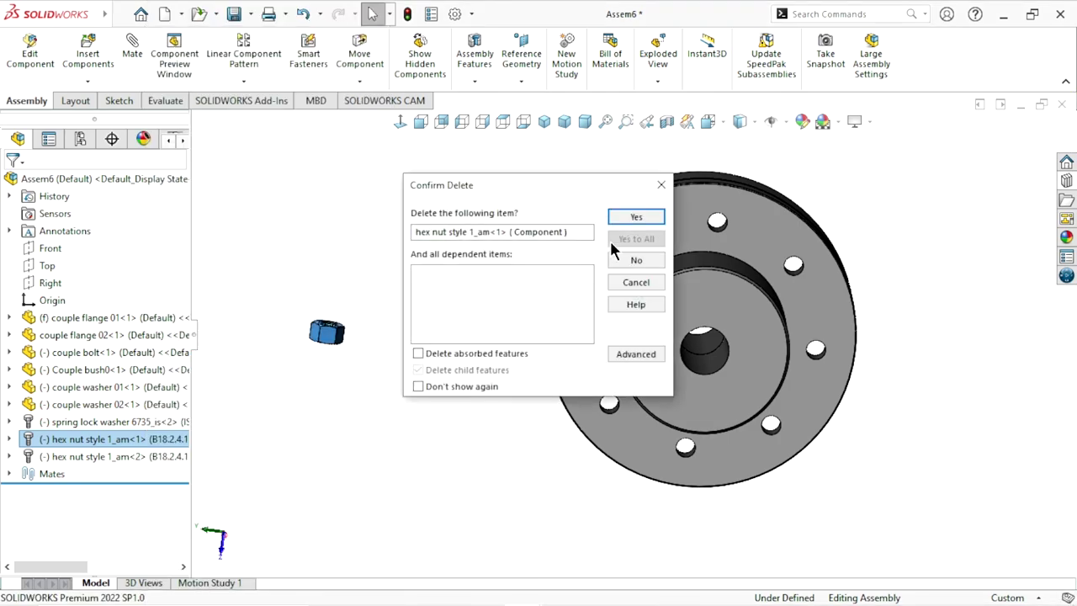
click(636, 217)
scroll(769, 390, up, 2)
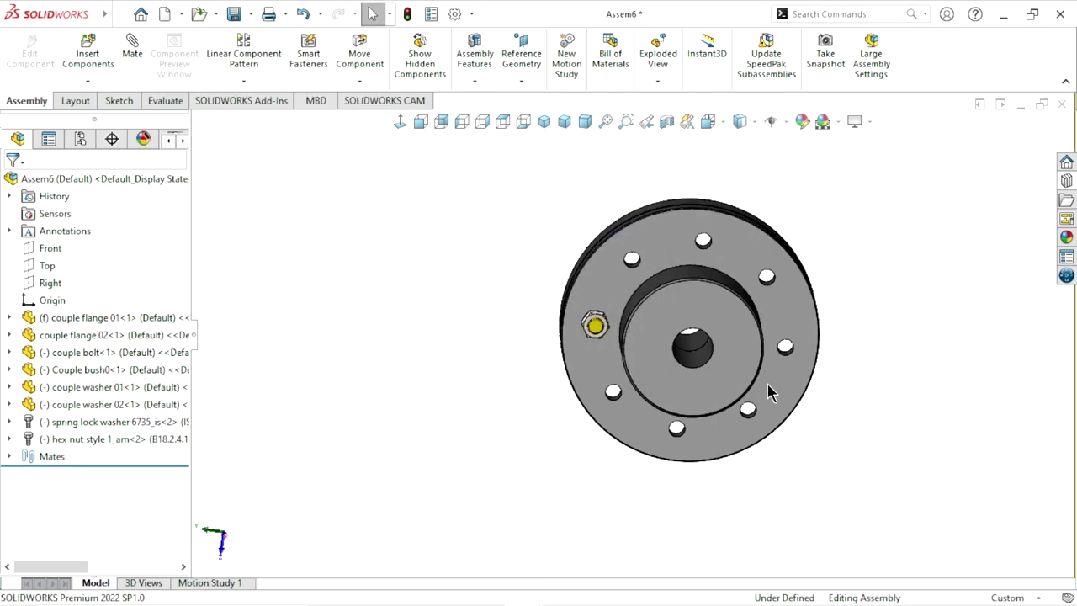
scroll(785, 376, up, 2)
scroll(721, 338, down, 2)
- Turn the coupling to an isometric view and bring up the component pattern types
mouse_move(704, 361)
middle_down()
mouse_move(833, 413)
mouse_move(632, 457)
mouse_move(662, 374)
middle_up()
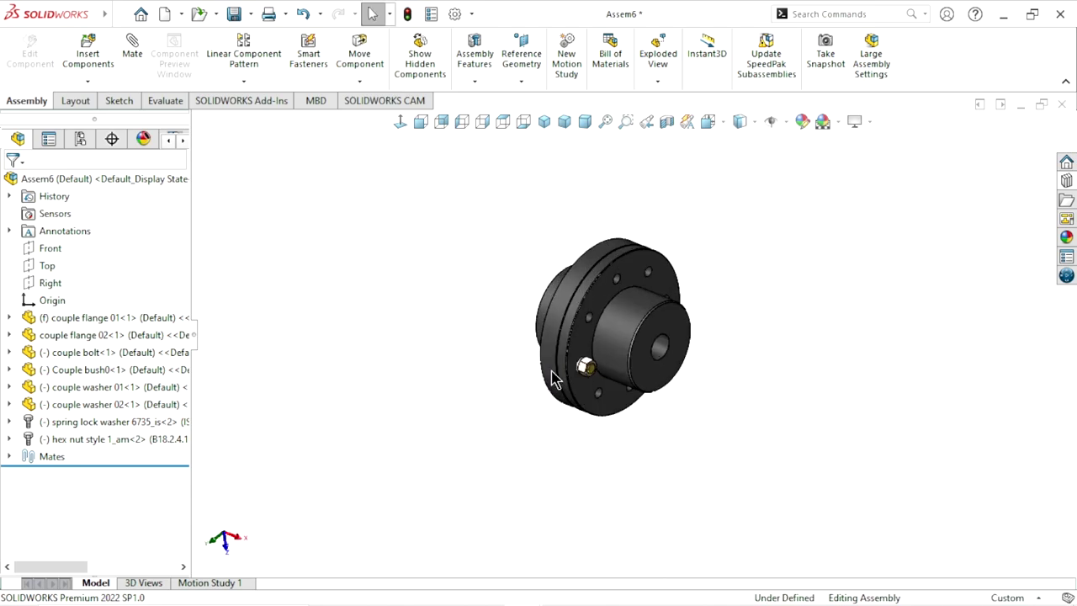
scroll(662, 375, down, 3)
scroll(662, 374, up, 2)
scroll(841, 303, down, 2)
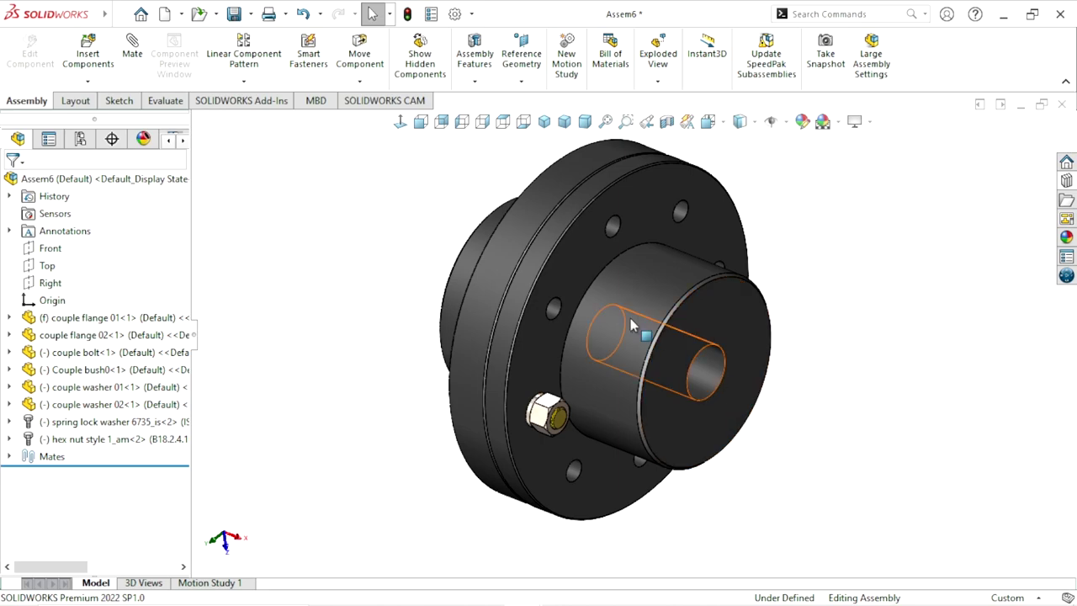
scroll(757, 378, up, 2)
scroll(752, 445, down, 1)
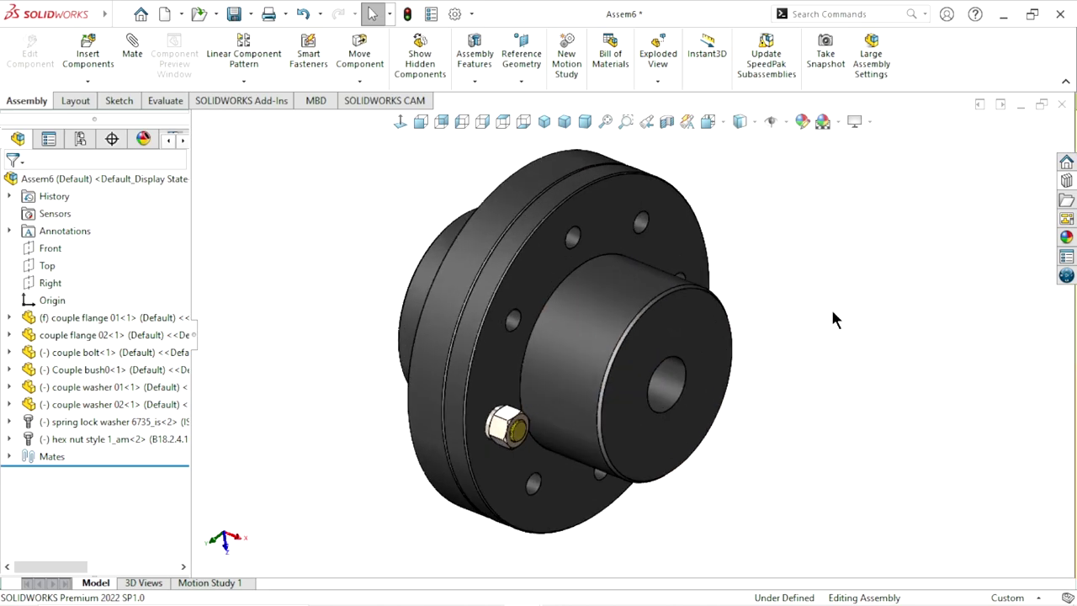
scroll(741, 303, down, 2)
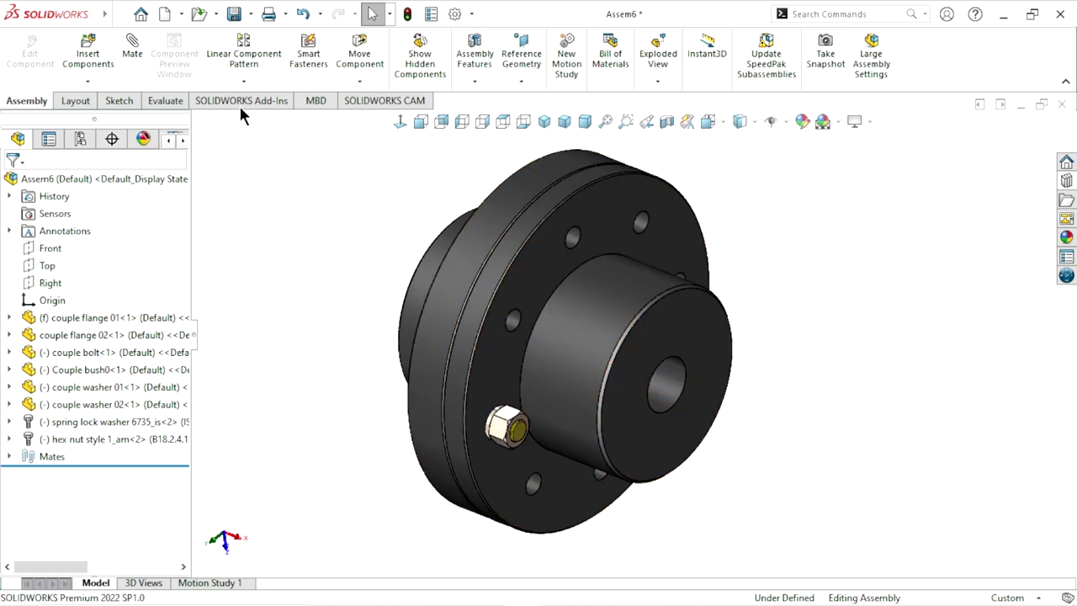
click(245, 83)
- Circularly pattern the bolt, bush, both couple washers, lock washer and hex nut about the flange's outer face
click(247, 121)
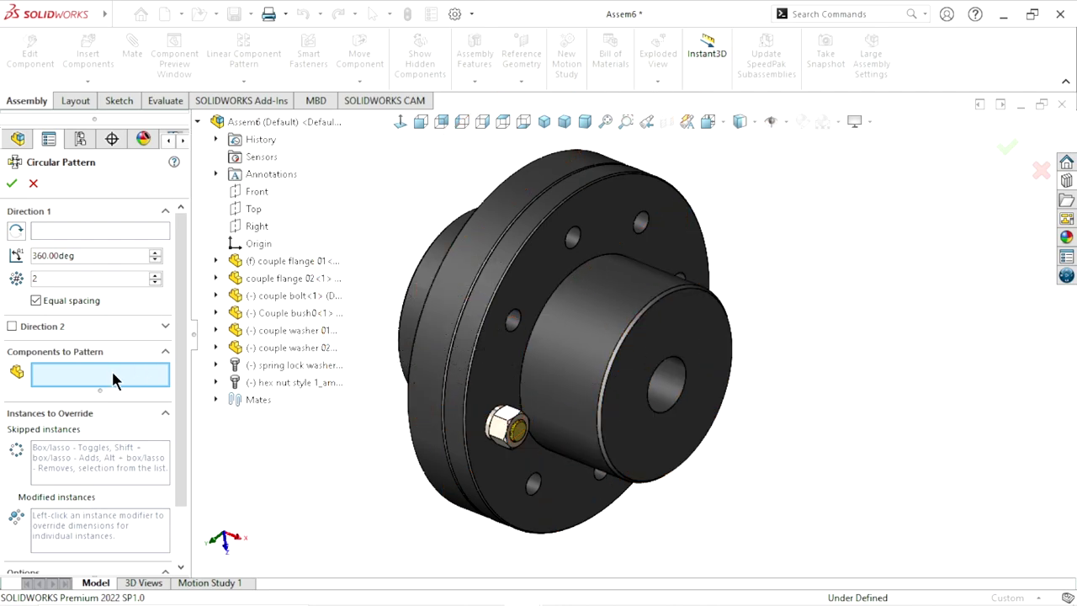
click(290, 297)
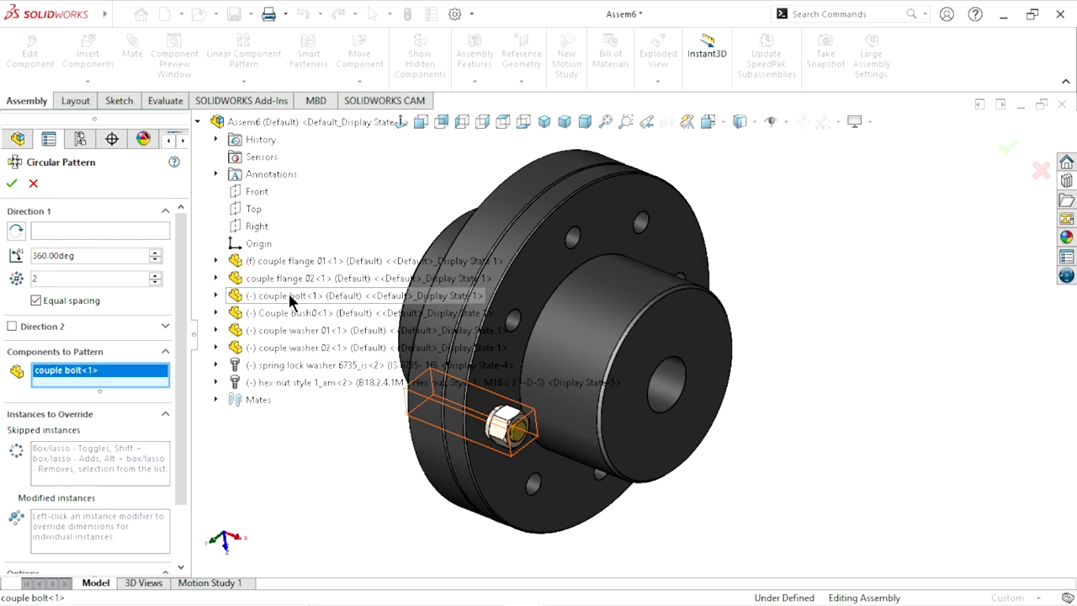
click(287, 313)
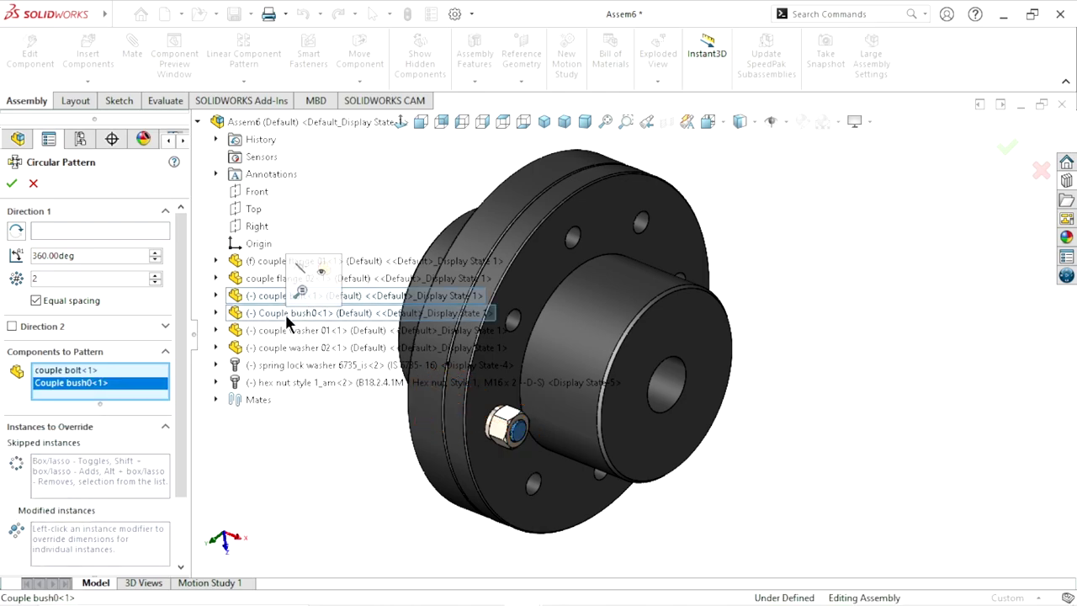
click(286, 331)
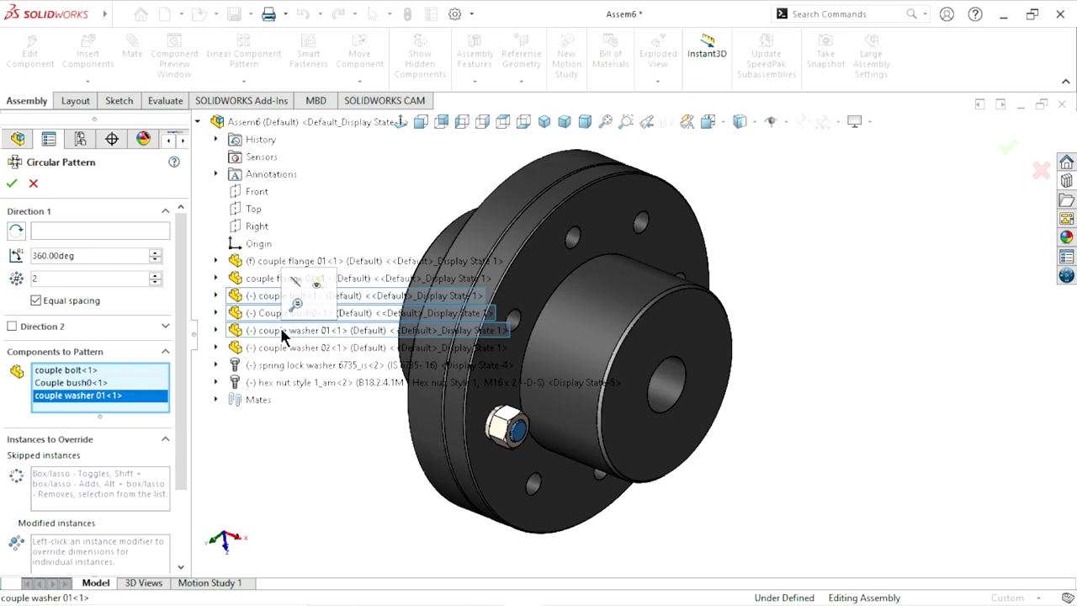
click(280, 348)
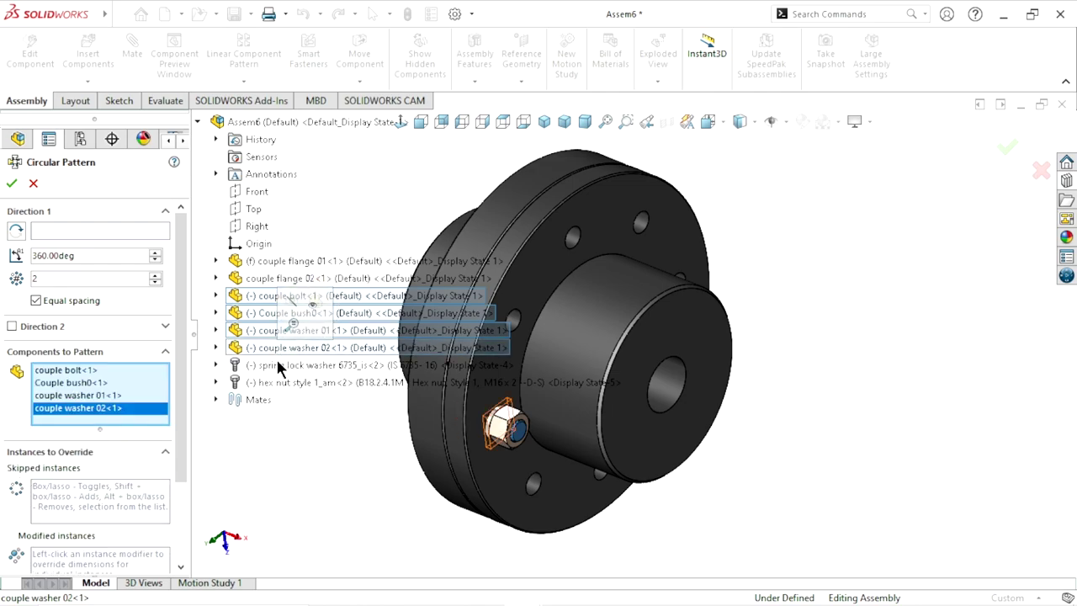
click(280, 365)
click(283, 382)
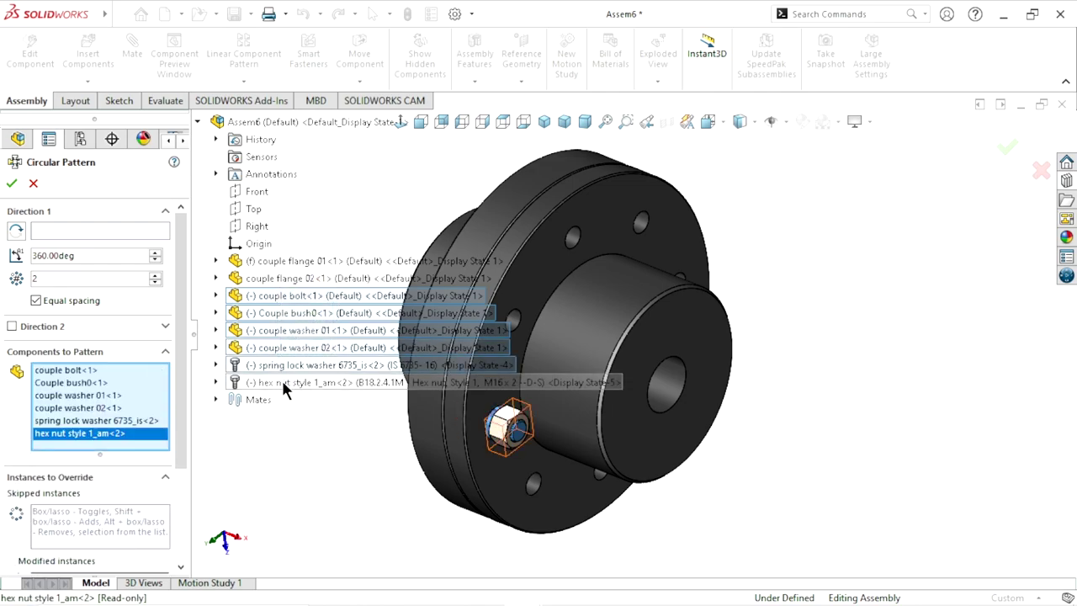
click(84, 232)
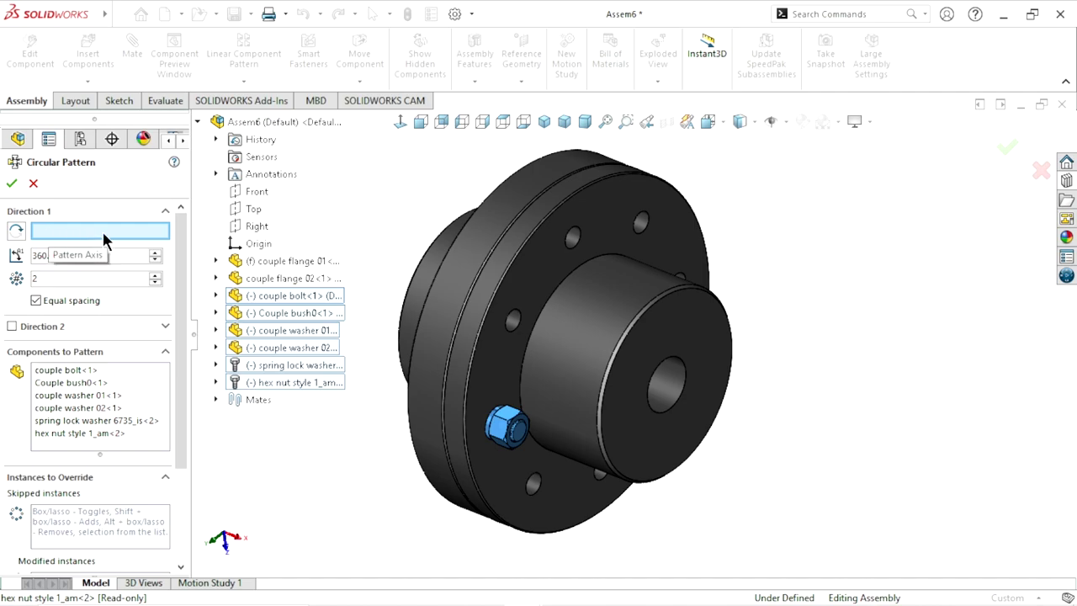
click(674, 228)
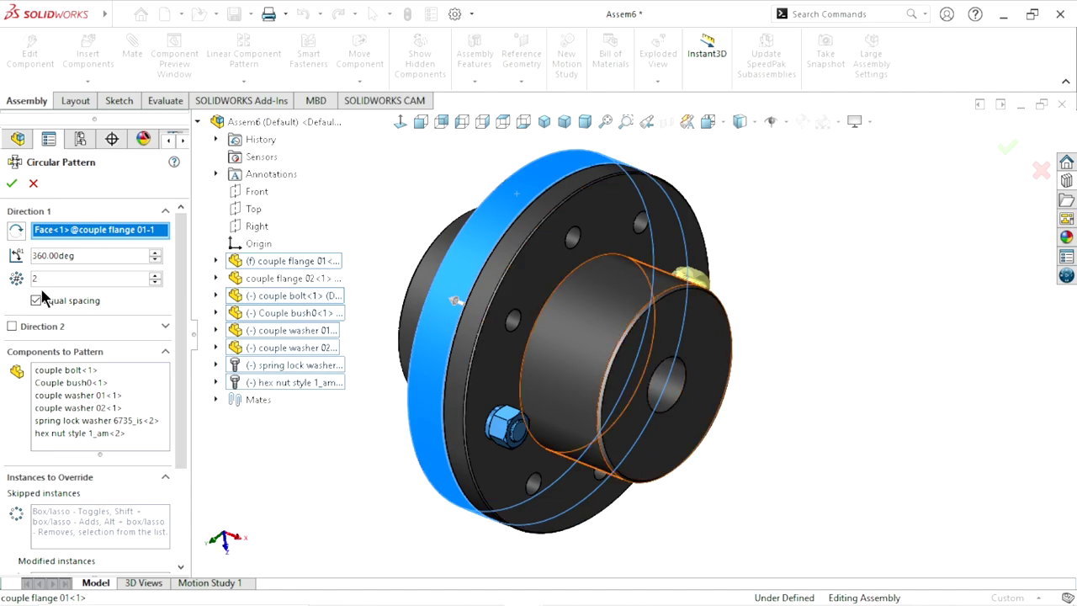
- Raise the pattern instance count to 8 and accept it
click(156, 275)
click(156, 275)
click(157, 276)
click(157, 275)
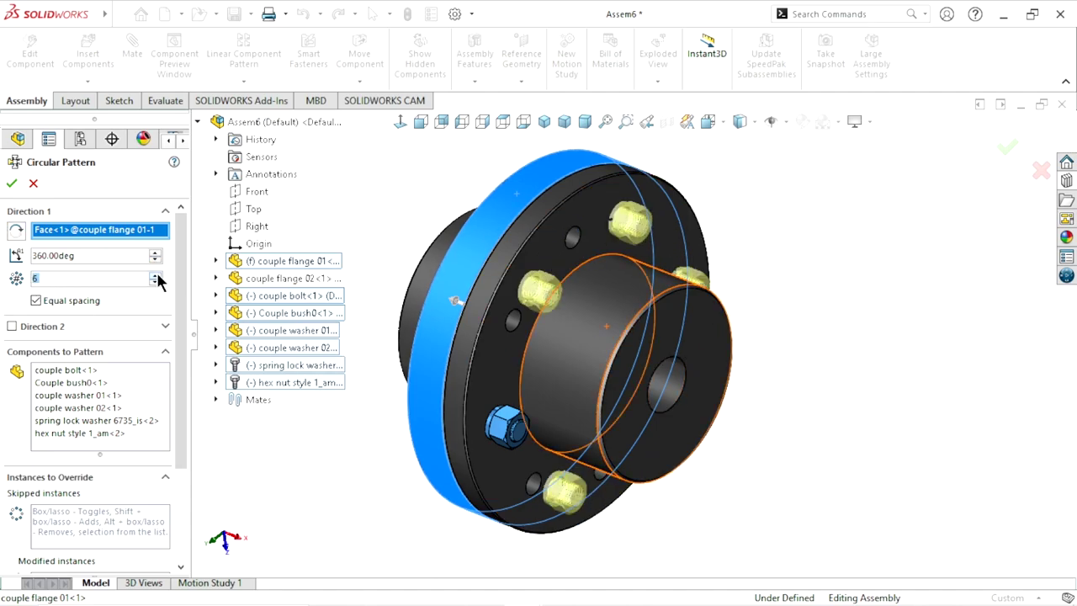
click(157, 276)
click(157, 275)
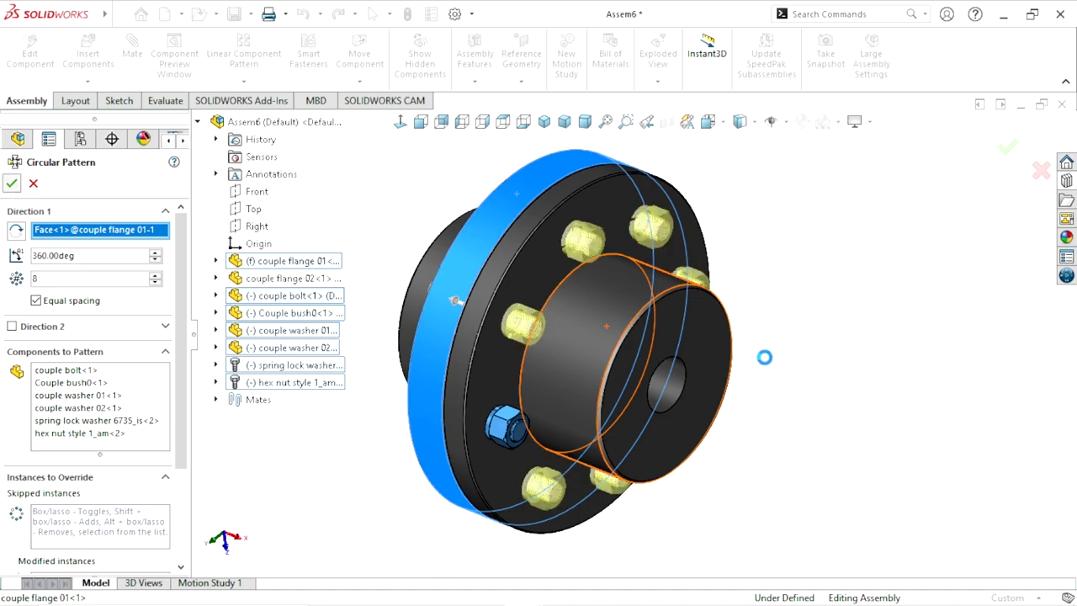
key(Return)
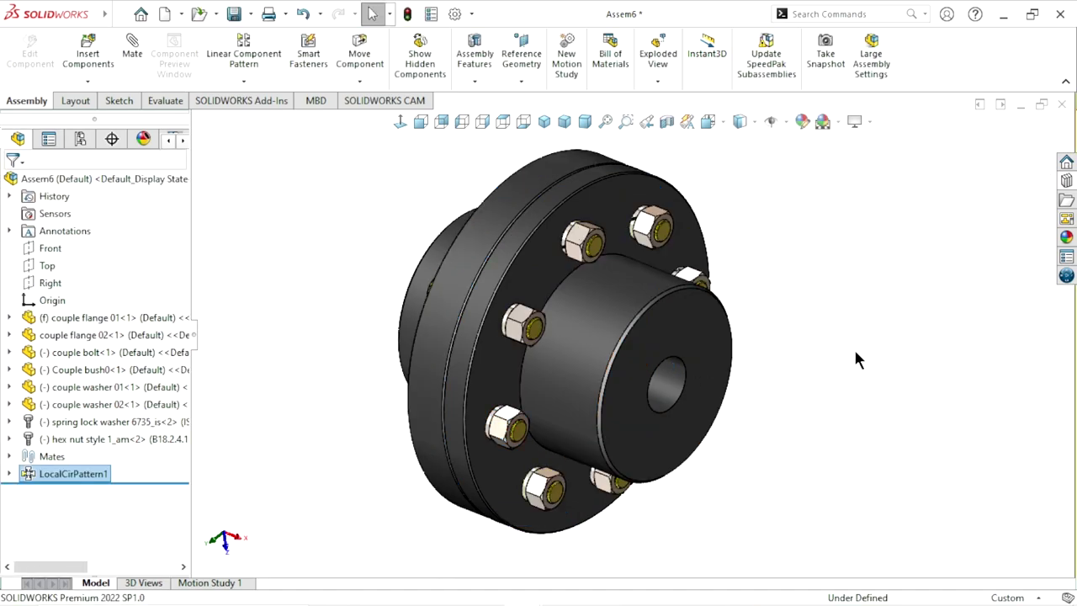
- Select the original hex nut and lock washer, then expand LocalCirPattern1
mouse_move(751, 437)
middle_down()
mouse_move(661, 308)
mouse_move(812, 356)
middle_up()
scroll(673, 410, up, 4)
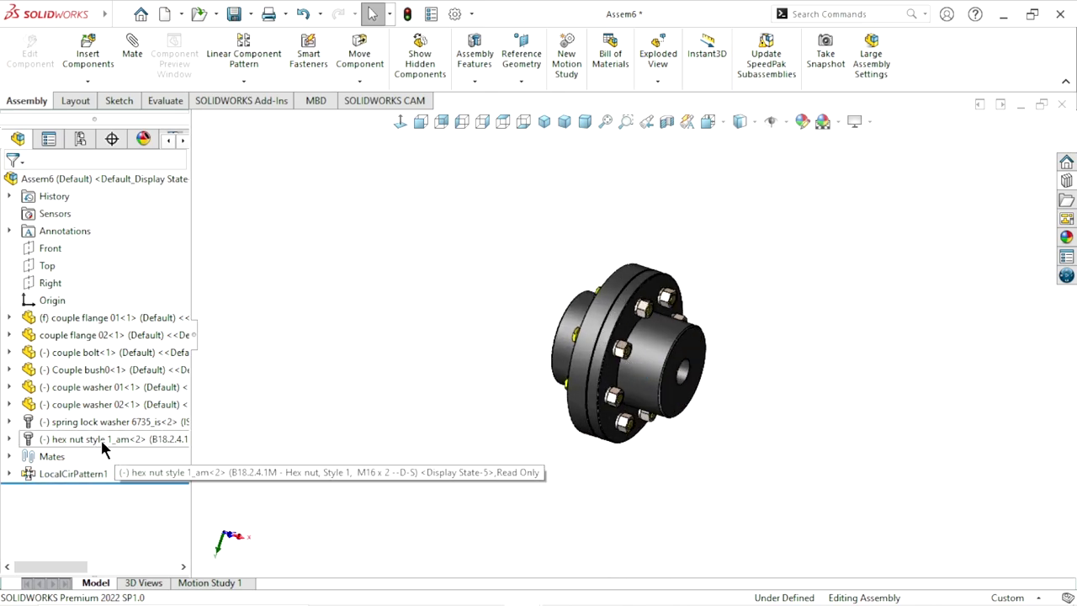
click(48, 439)
ctrl+click(48, 421)
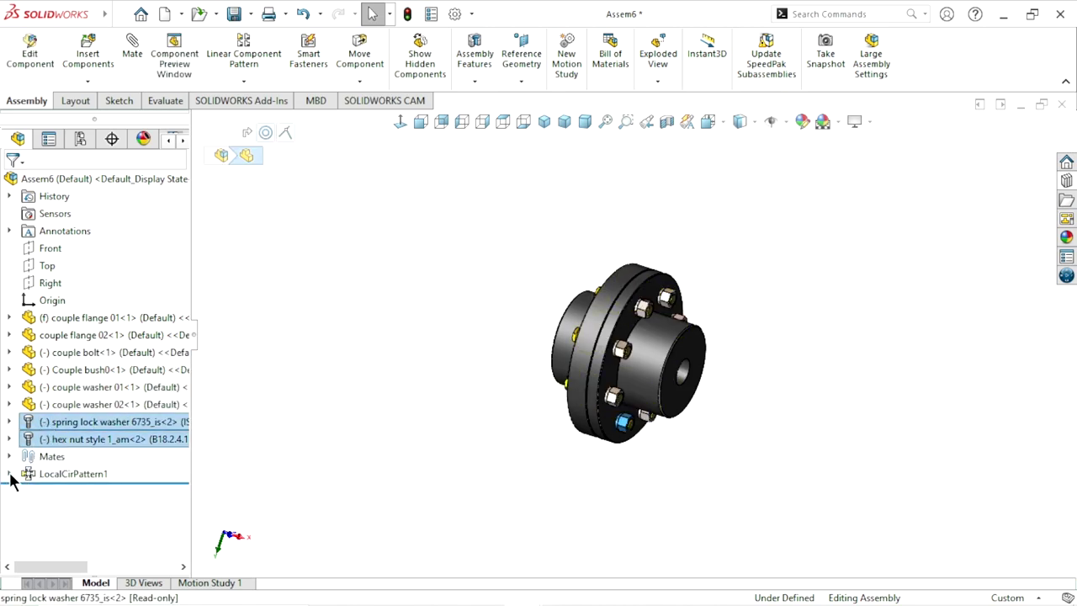
click(10, 475)
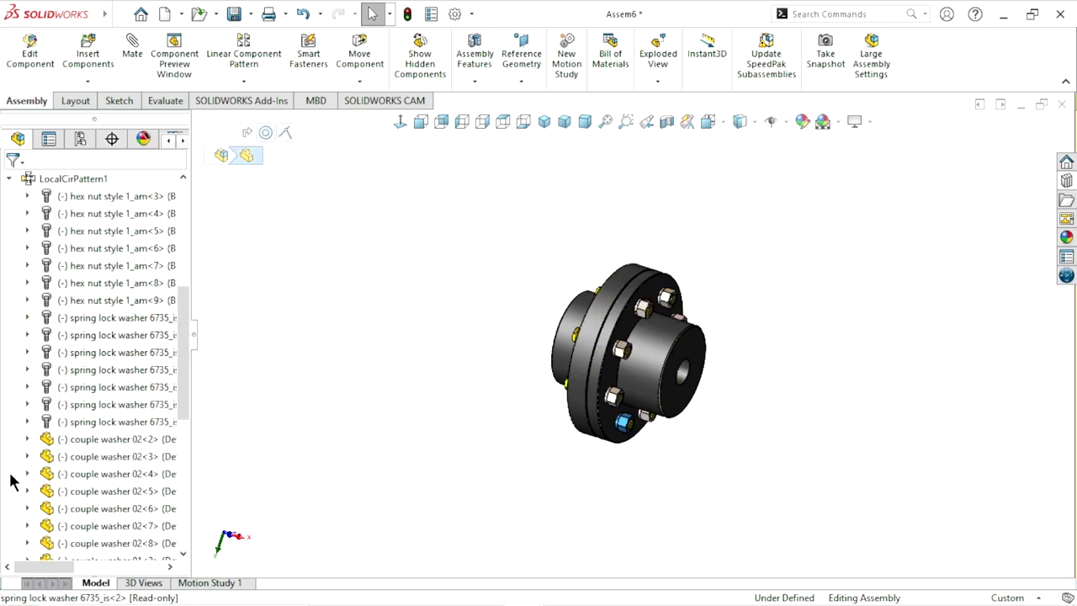
- Add patterned spring lock washers <2>–<8> and hex nuts <4>–<9> to the selection
click(55, 416)
ctrl+click(65, 404)
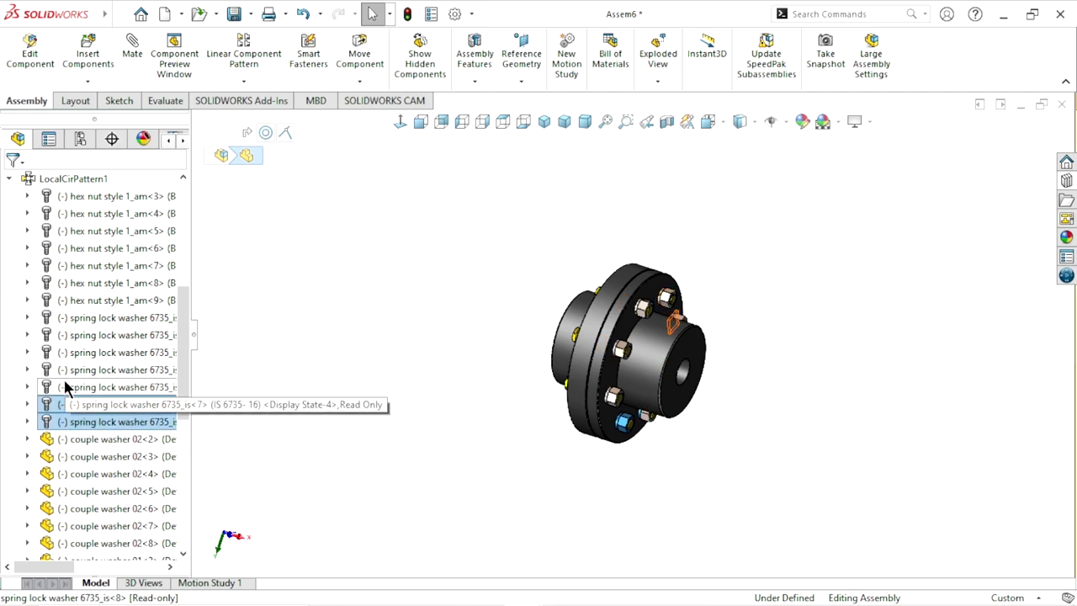
ctrl+click(65, 387)
ctrl+click(67, 369)
ctrl+click(69, 352)
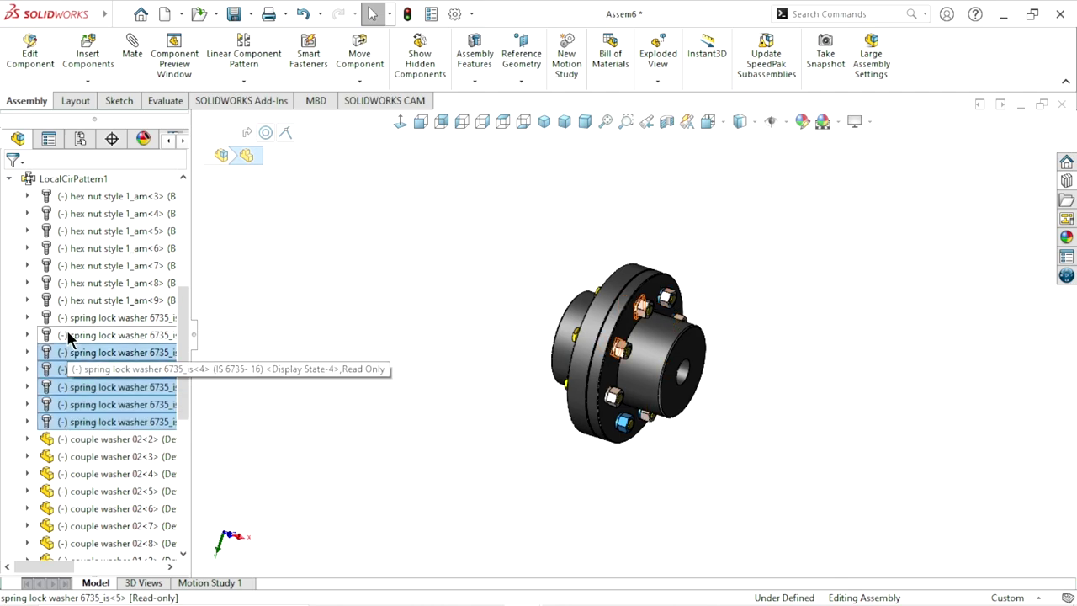
ctrl+click(72, 335)
ctrl+click(76, 318)
ctrl+click(81, 295)
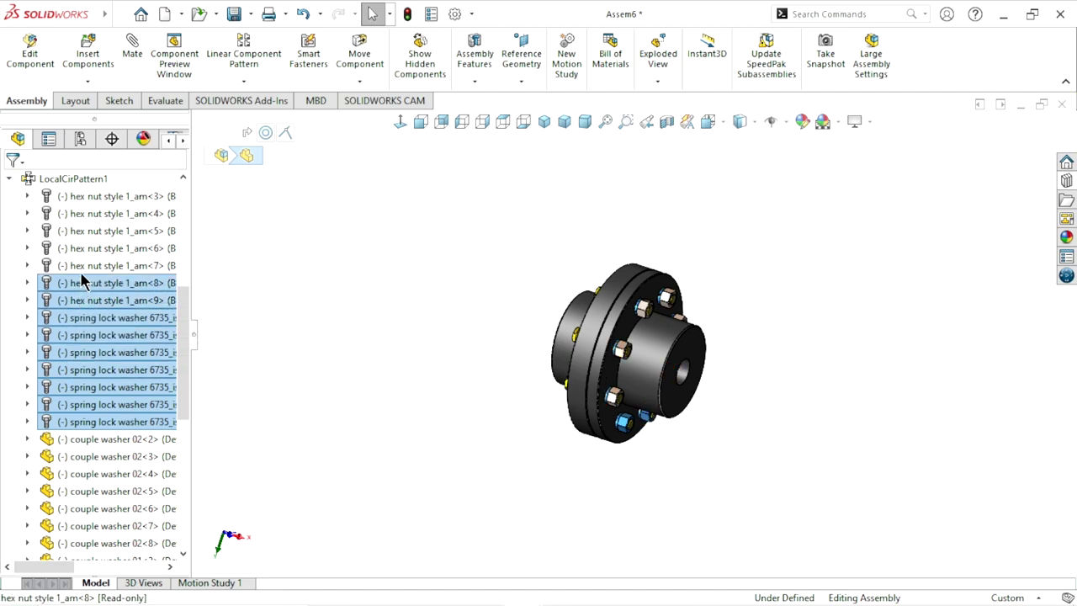
ctrl+click(83, 283)
ctrl+click(84, 265)
shift+click(84, 236)
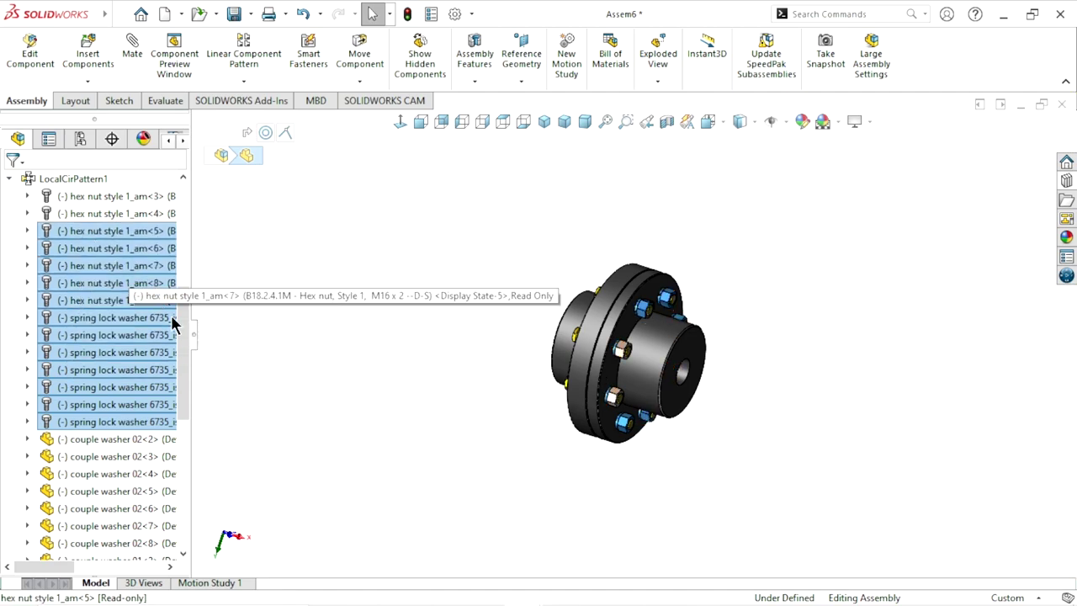
drag(183, 334, 183, 311)
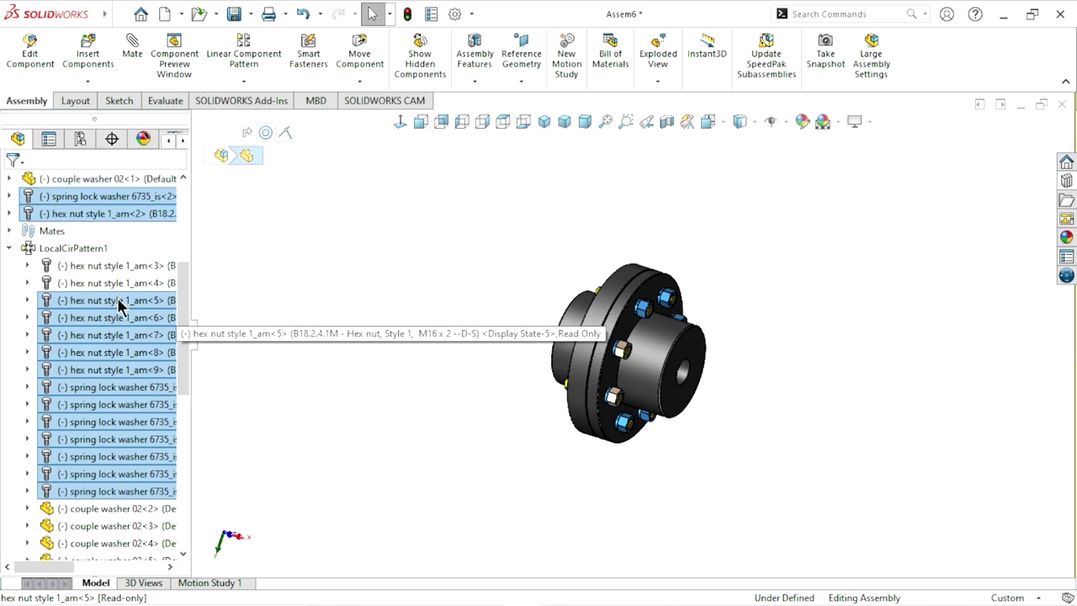
ctrl+click(97, 283)
- Include hex nut <3> and set Blue to 0 for a yellow RGB 200, 175, 0 appearance
ctrl+click(93, 265)
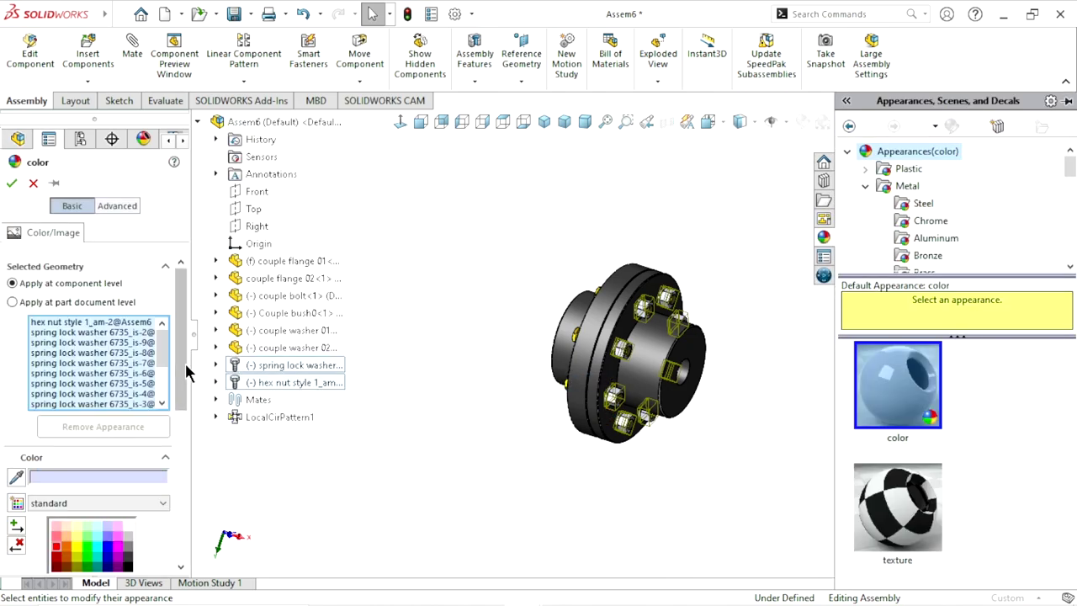
drag(179, 371, 179, 503)
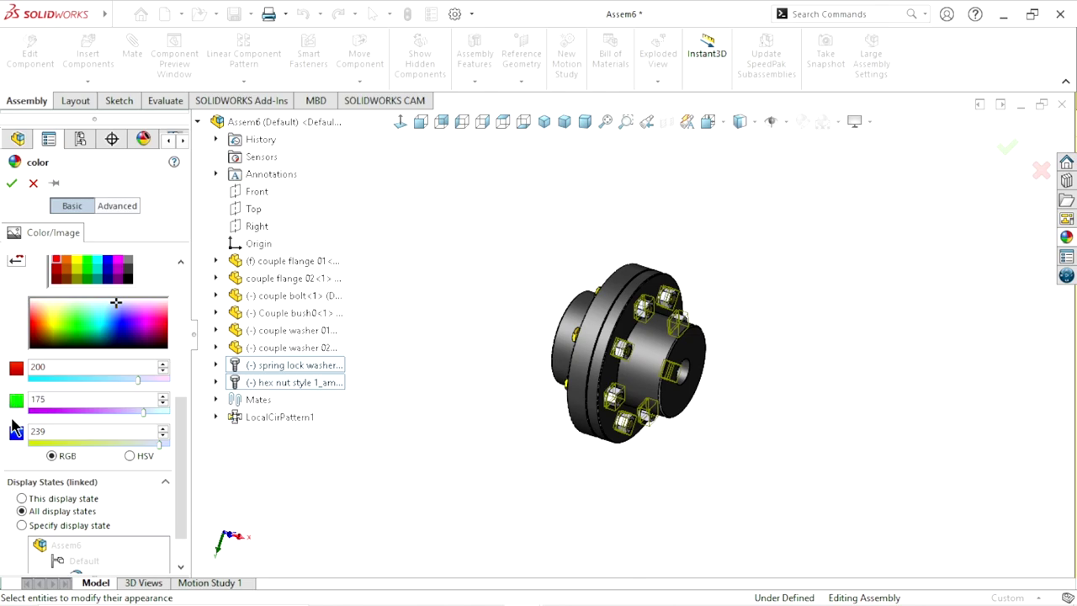
click(60, 432)
text(0)
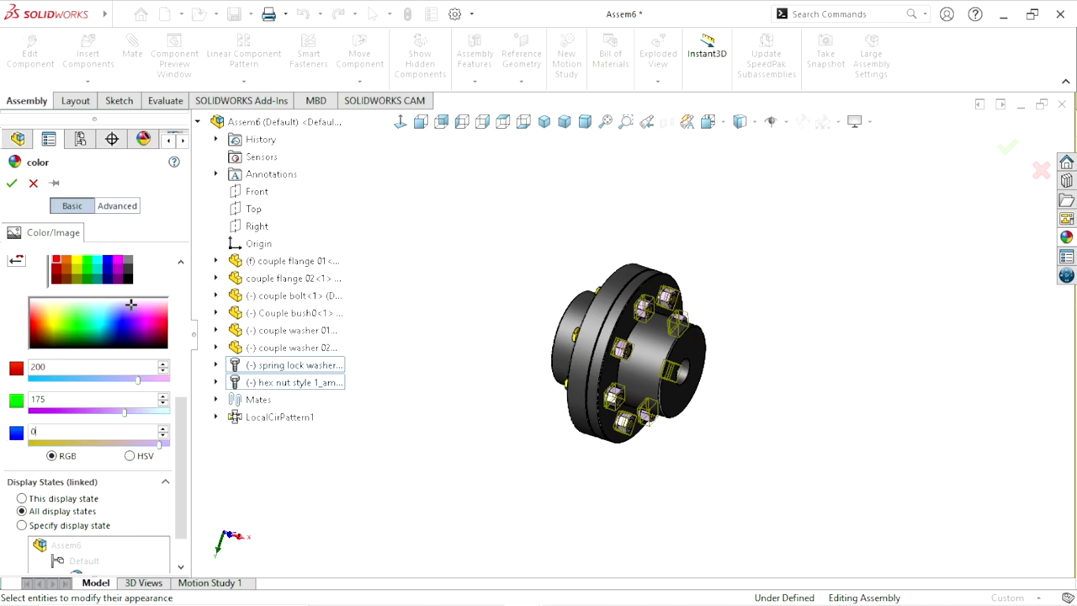
key(Return)
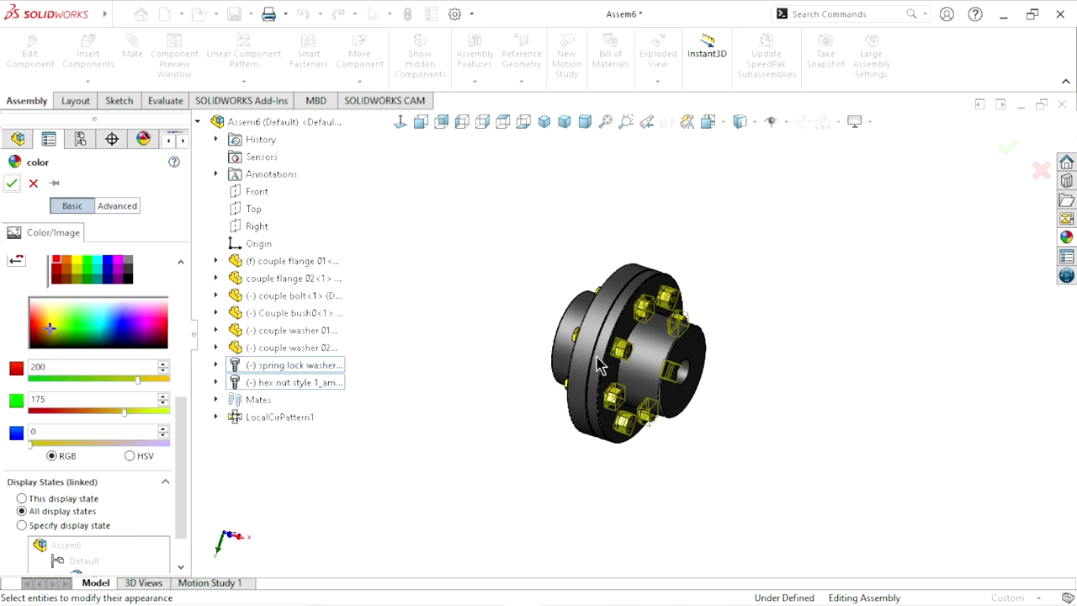
key(Return)
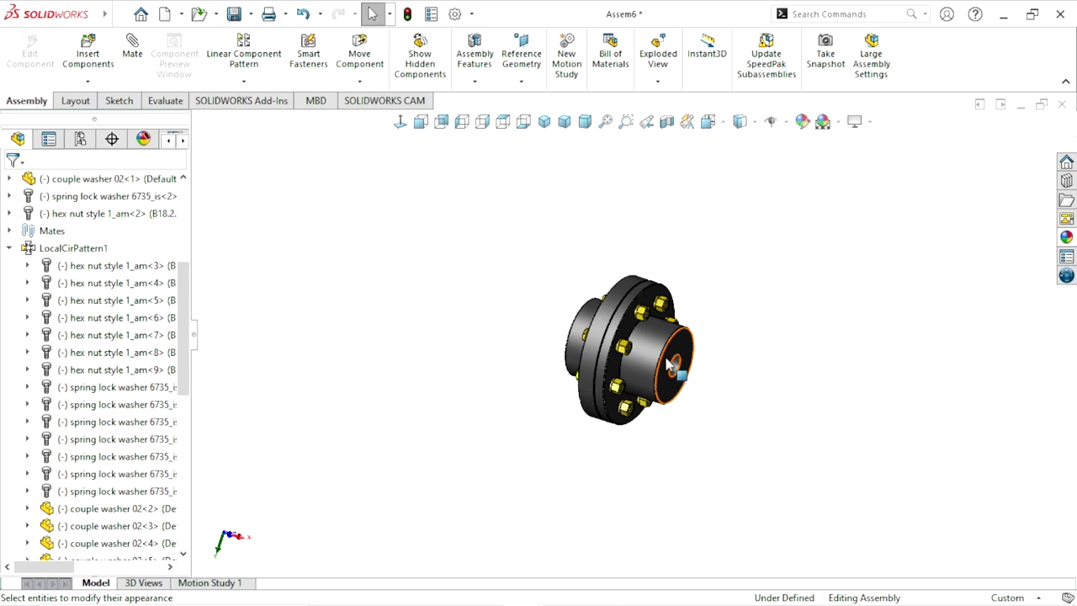
scroll(706, 360, down, 3)
mouse_move(745, 363)
middle_down()
mouse_move(614, 284)
mouse_move(488, 257)
mouse_move(468, 227)
mouse_move(421, 224)
mouse_move(408, 328)
mouse_move(831, 452)
mouse_move(887, 298)
mouse_move(451, 313)
mouse_move(435, 193)
mouse_move(707, 428)
mouse_move(833, 337)
mouse_move(837, 236)
mouse_move(617, 423)
mouse_move(723, 458)
mouse_move(806, 306)
mouse_move(822, 159)
mouse_move(567, 288)
mouse_move(666, 452)
mouse_move(546, 149)
middle_up()
click(567, 120)
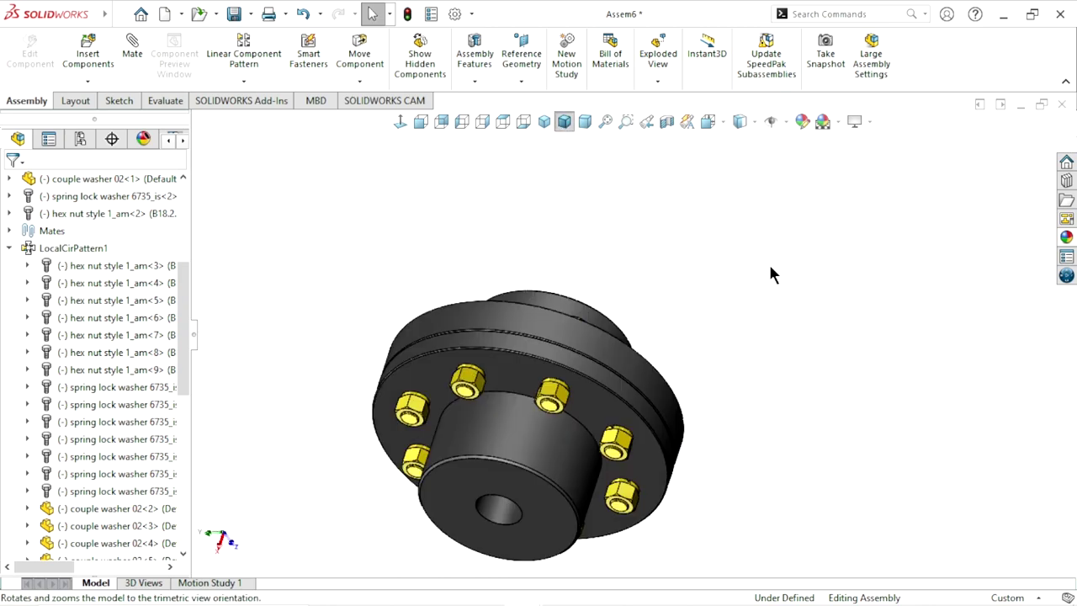
scroll(542, 318, down, 3)
key(ctrl+1)
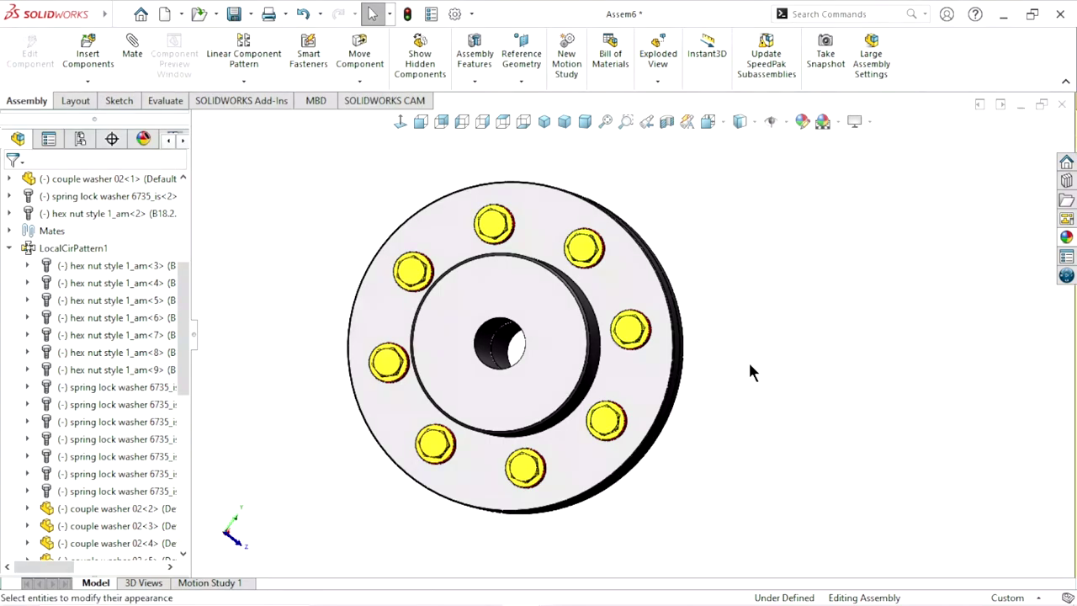
mouse_move(749, 365)
middle_down()
mouse_move(687, 429)
mouse_move(808, 413)
mouse_move(802, 431)
mouse_move(624, 386)
mouse_move(726, 412)
mouse_move(687, 401)
middle_up()
scroll(803, 438, up, 3)
scroll(734, 369, down, 3)
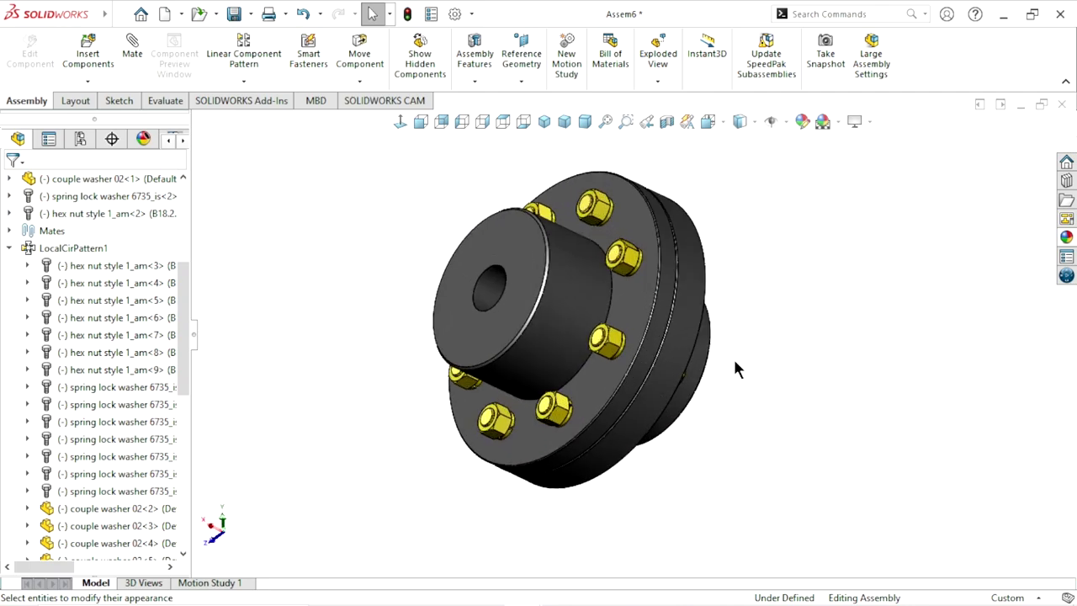
middle_drag(735, 368, 618, 395)
scroll(617, 396, up, 3)
scroll(641, 328, down, 3)
middle_drag(644, 331, 658, 282)
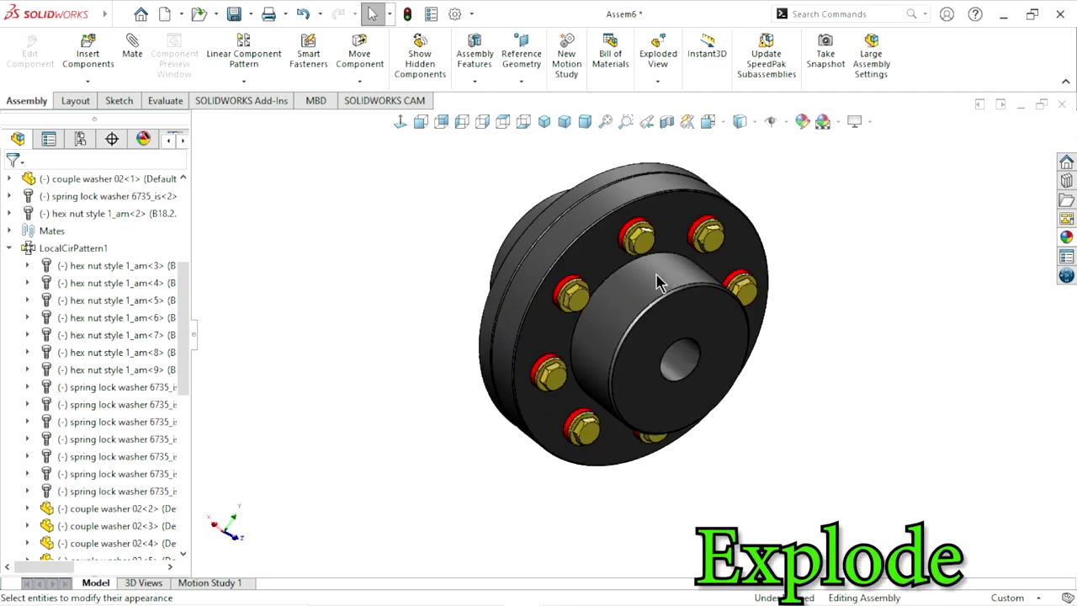
key(f)
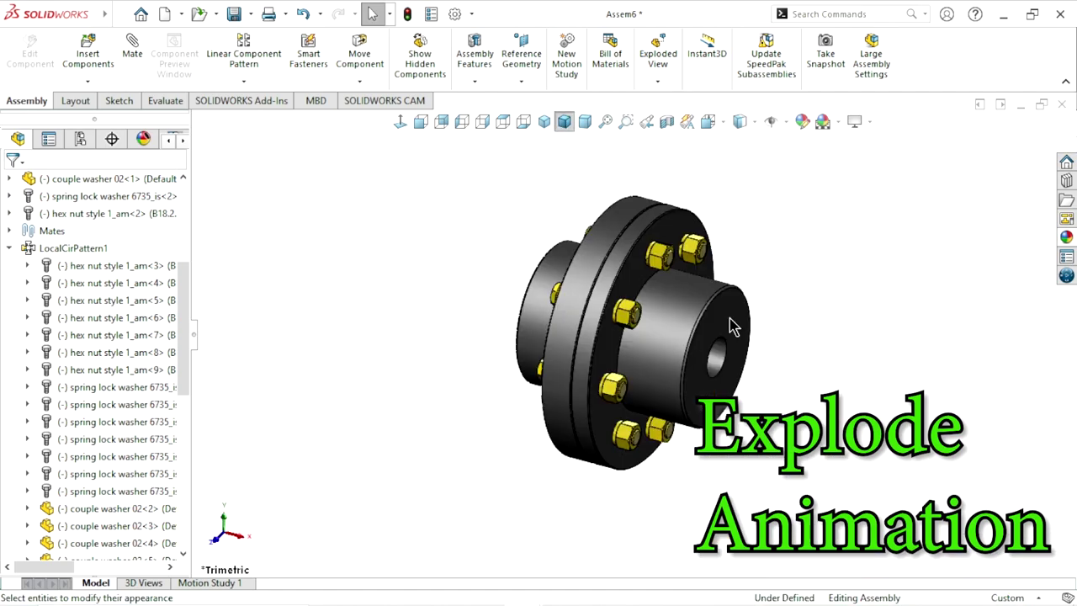
scroll(629, 280, down, 2)
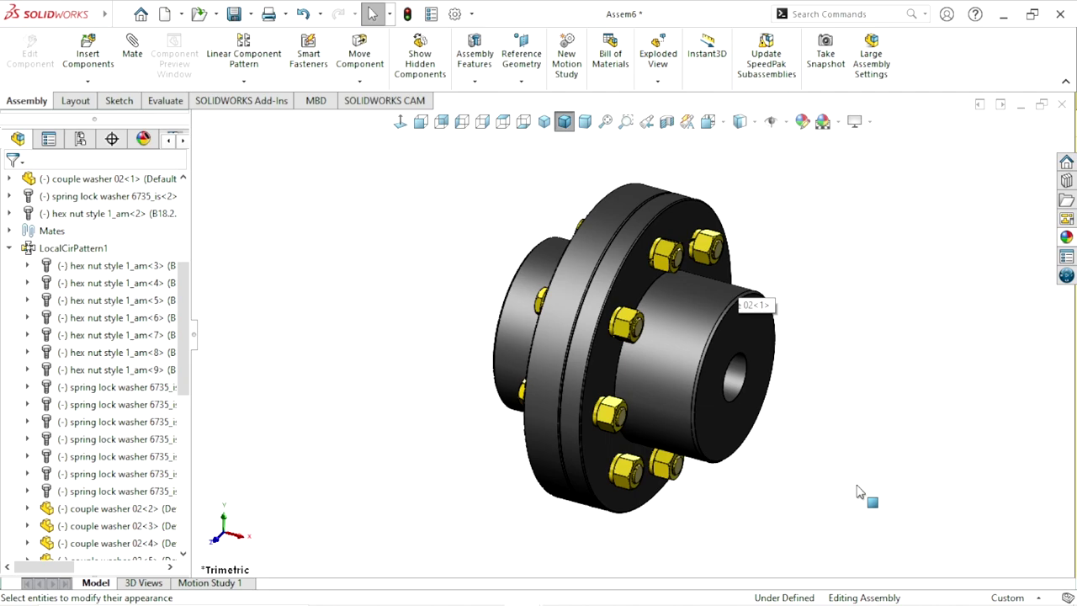
key(f)
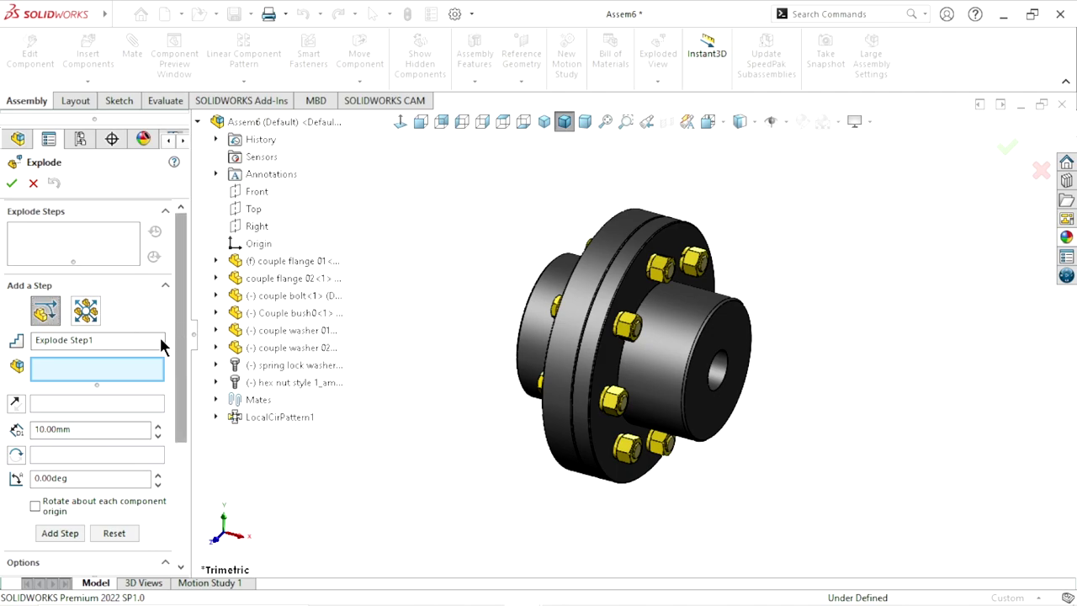
- Select the first four hex nuts for the explode step
scroll(680, 408, down, 2)
scroll(665, 387, down, 3)
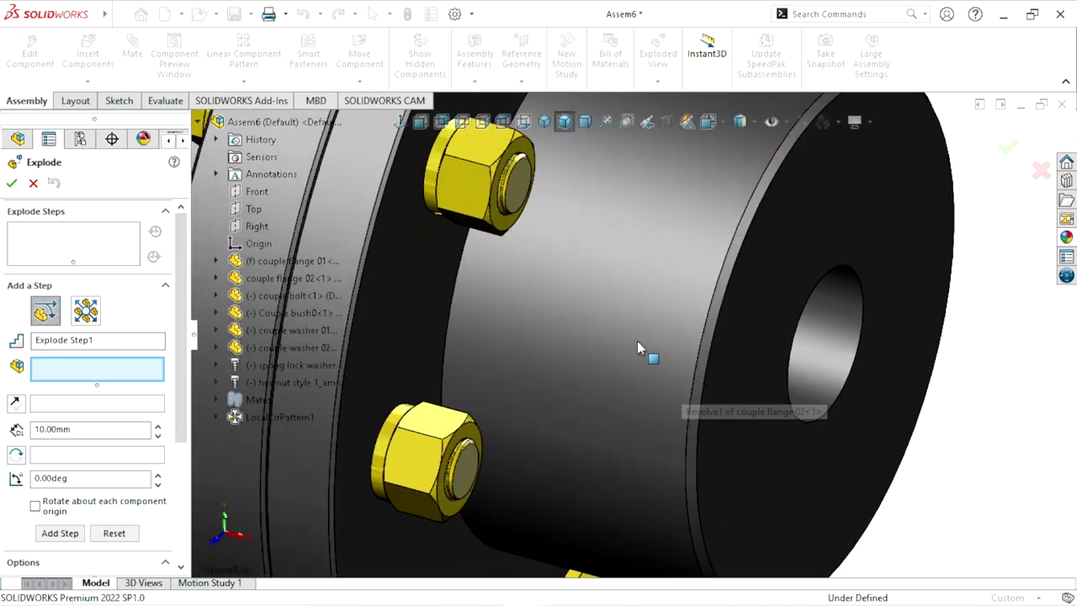
click(475, 185)
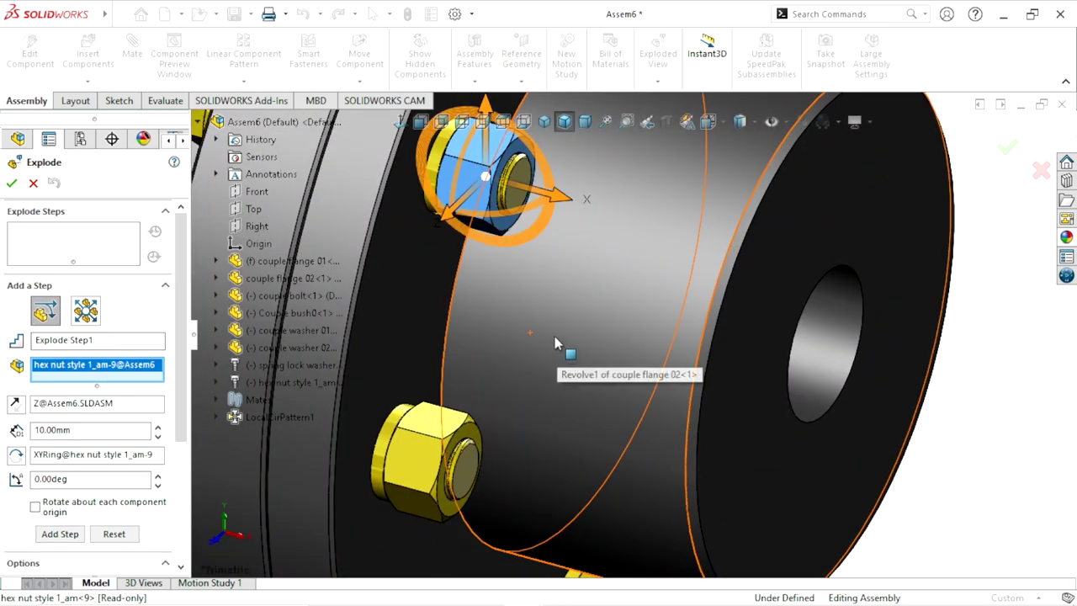
scroll(555, 343, up, 5)
scroll(538, 370, down, 5)
click(538, 371)
scroll(620, 415, up, 1)
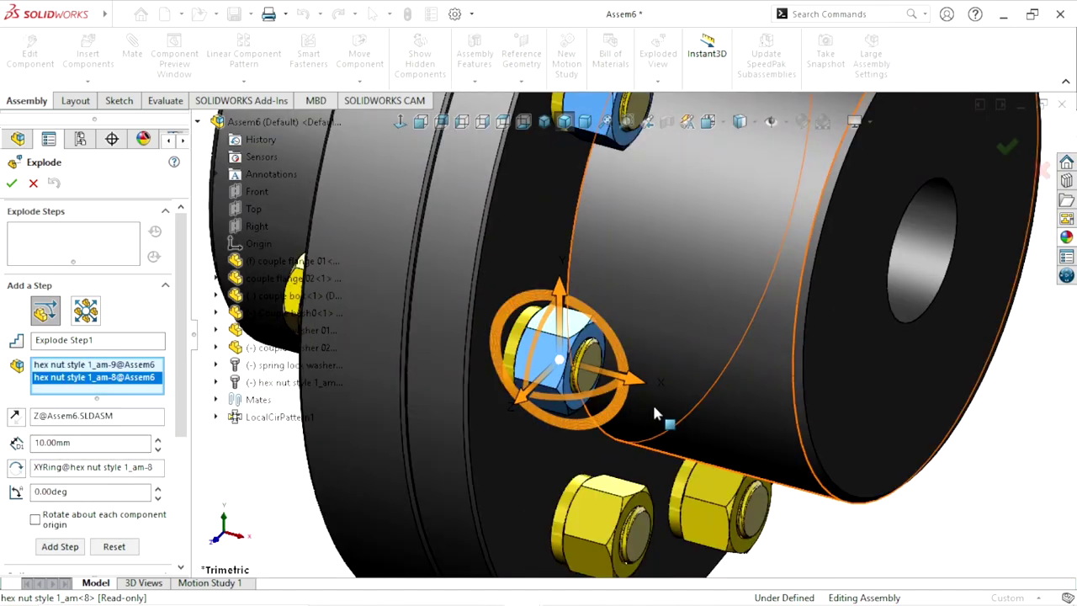
scroll(664, 429, up, 3)
scroll(668, 439, down, 4)
click(543, 374)
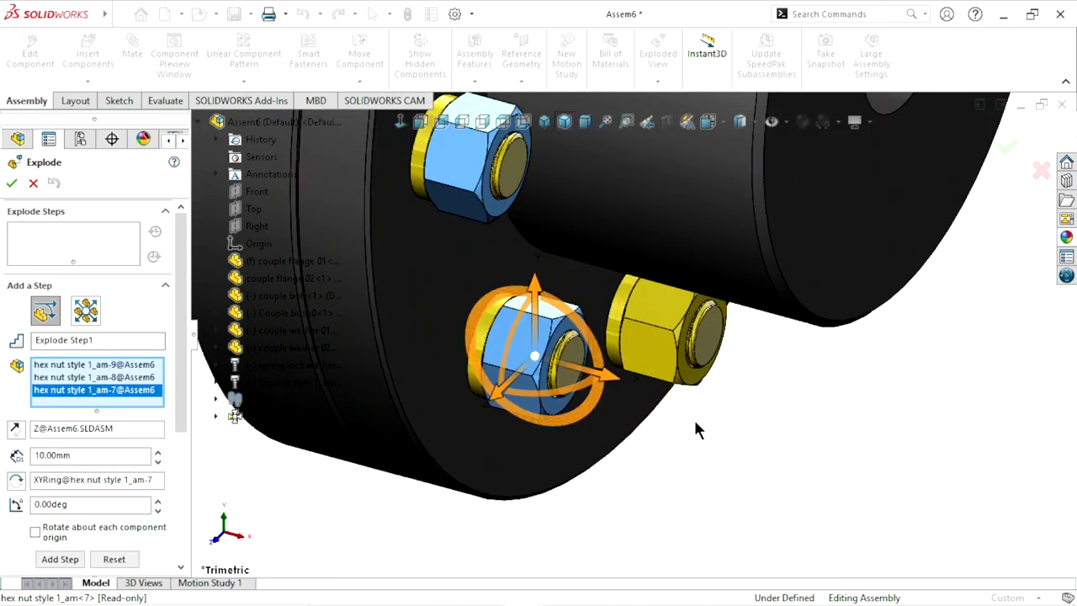
scroll(693, 428, up, 3)
scroll(699, 404, down, 3)
click(639, 345)
scroll(783, 344, up, 2)
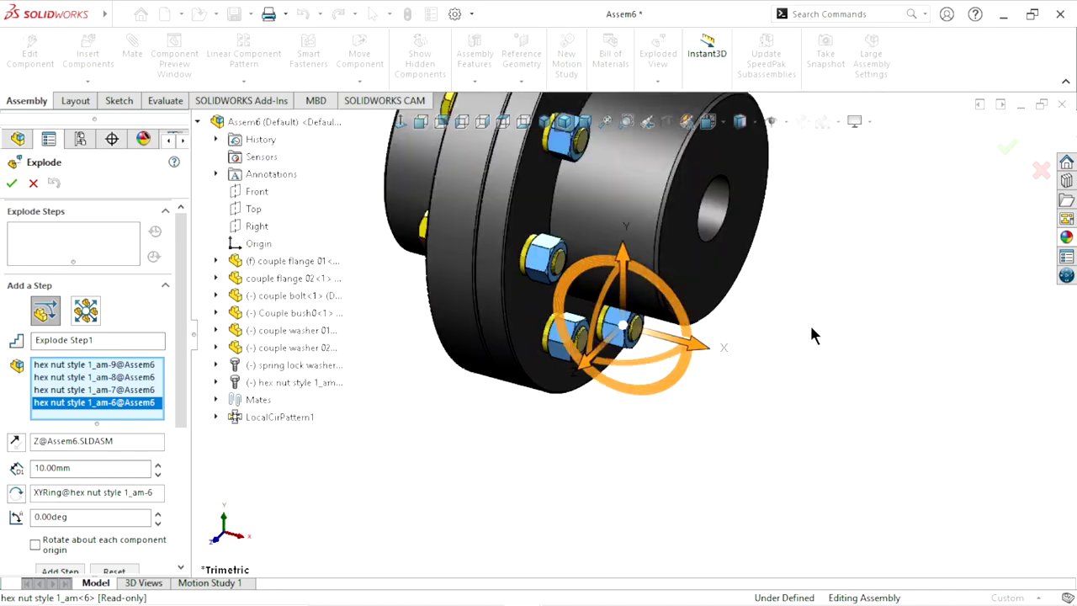
- Add the remaining four hex nuts to the explode selection
mouse_move(810, 334)
middle_down()
mouse_move(735, 373)
mouse_move(803, 241)
middle_up()
scroll(742, 263, down, 3)
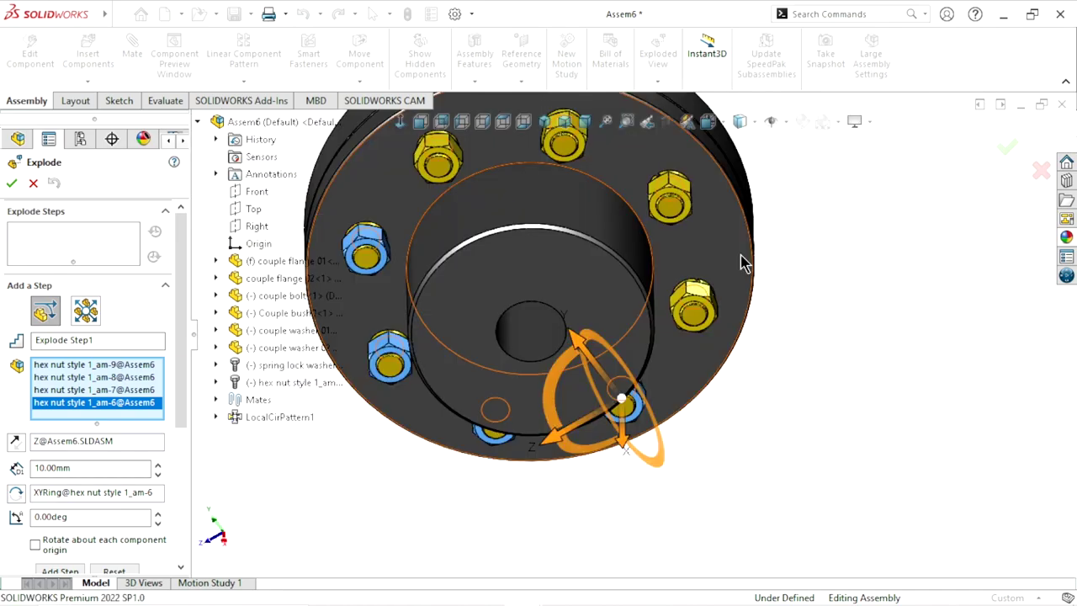
scroll(742, 262, down, 3)
click(665, 324)
scroll(664, 219, down, 1)
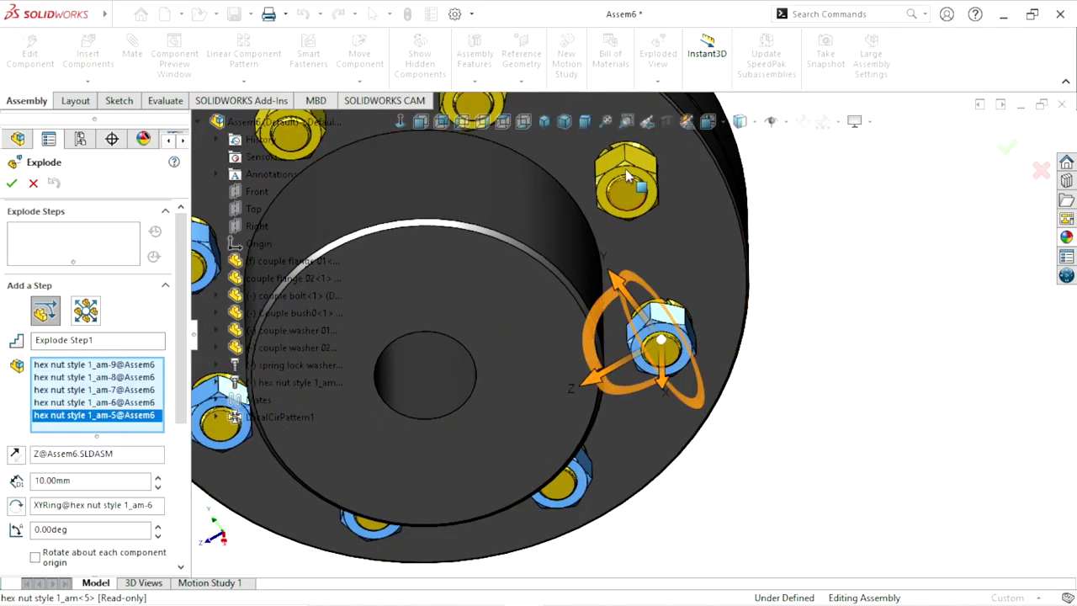
click(622, 178)
scroll(618, 180, up, 5)
scroll(593, 218, down, 2)
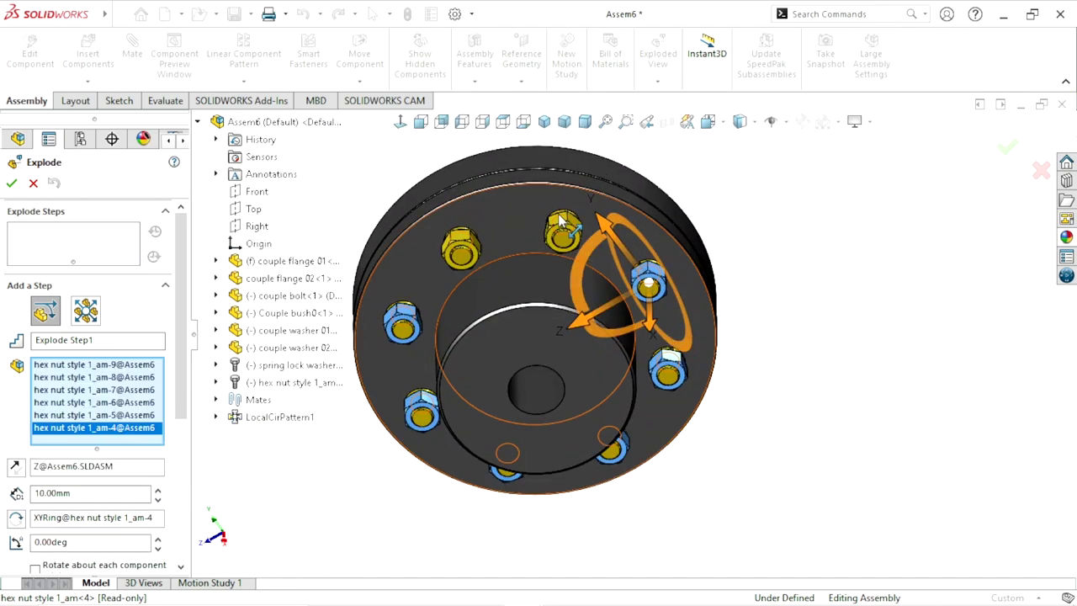
scroll(585, 236, down, 3)
click(583, 236)
click(417, 268)
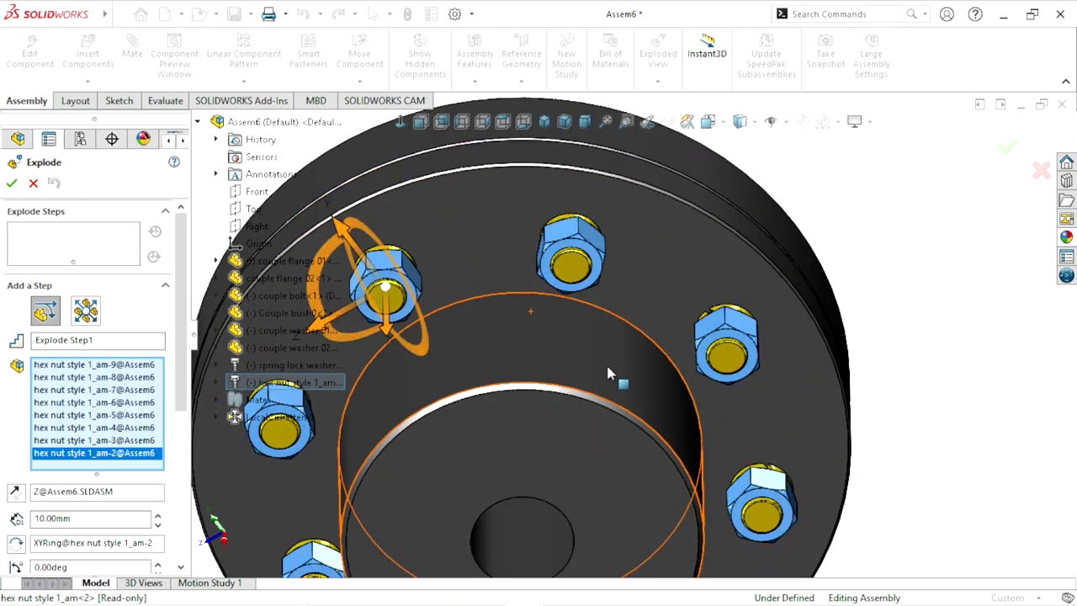
scroll(619, 362, up, 5)
click(563, 123)
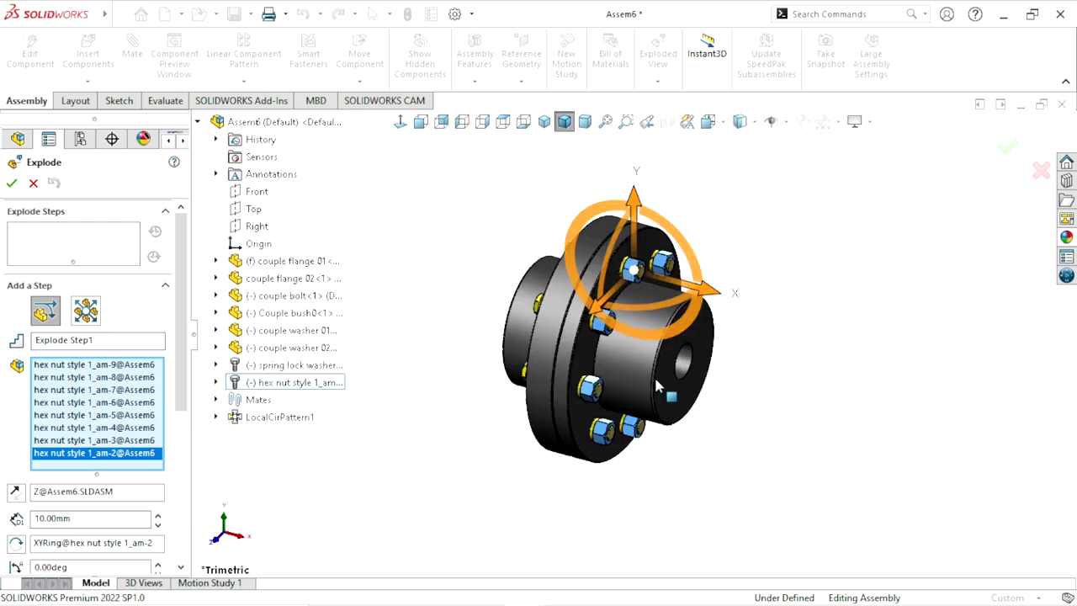
scroll(677, 375, down, 1)
scroll(668, 353, down, 1)
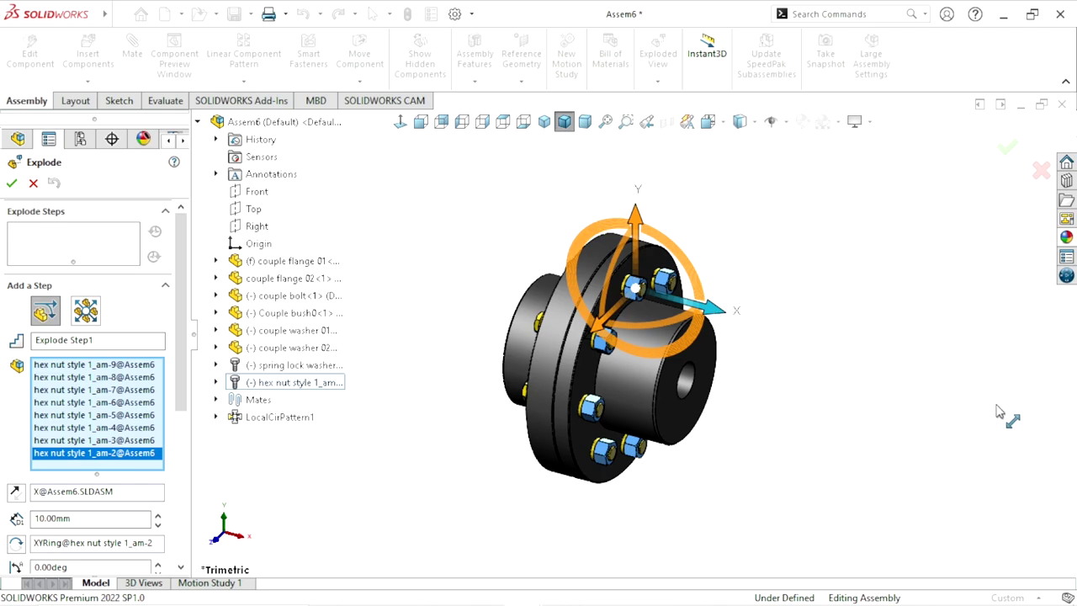
- Pull the eight nuts about 367.96mm along X and finish Explode Step1
drag(997, 410, 1015, 406)
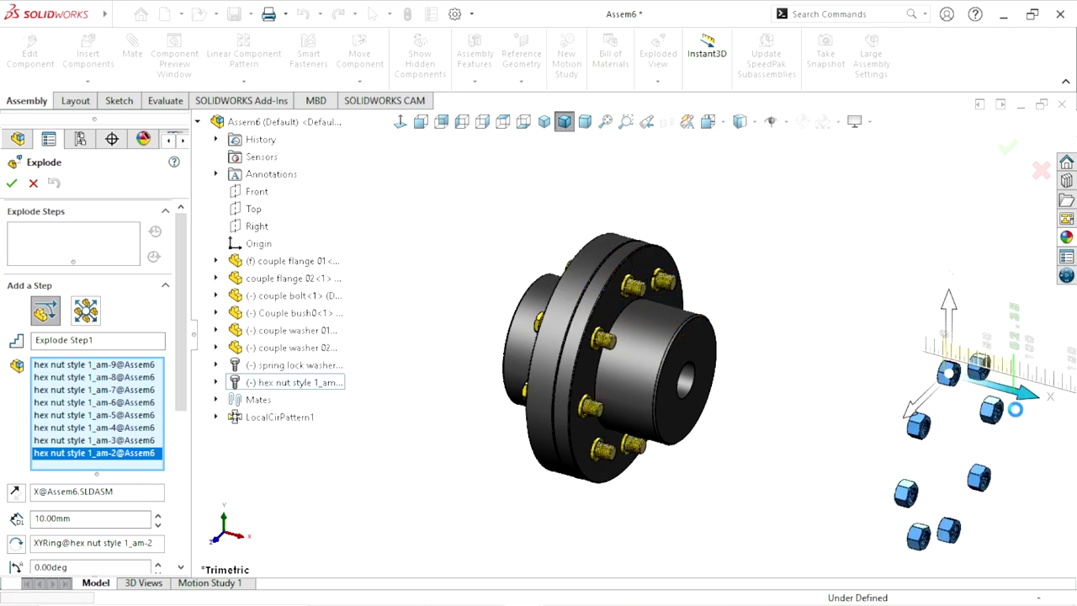
click(240, 383)
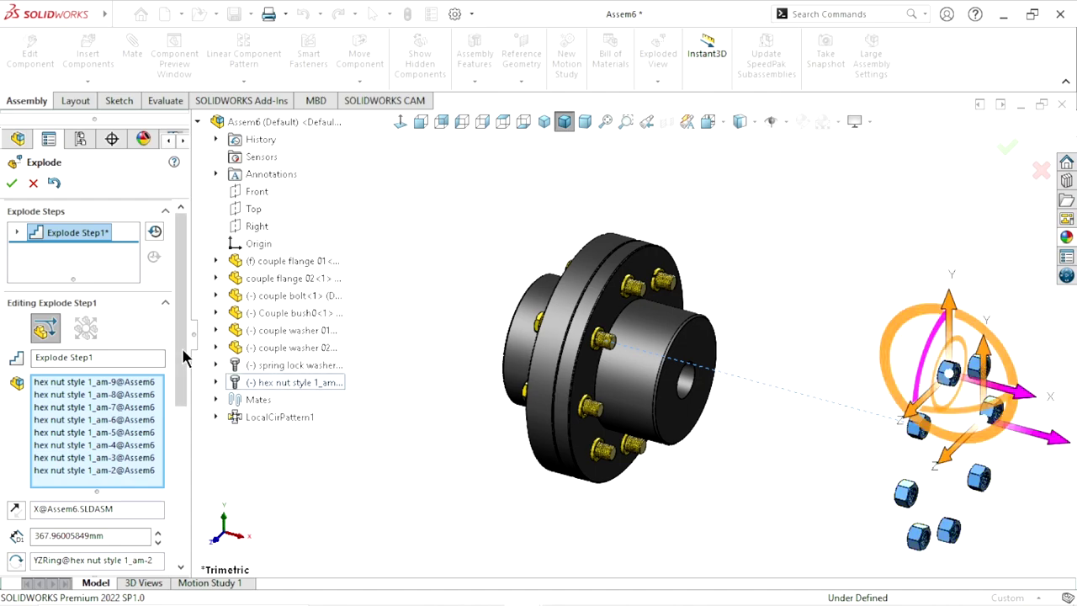
scroll(139, 454, down, 4)
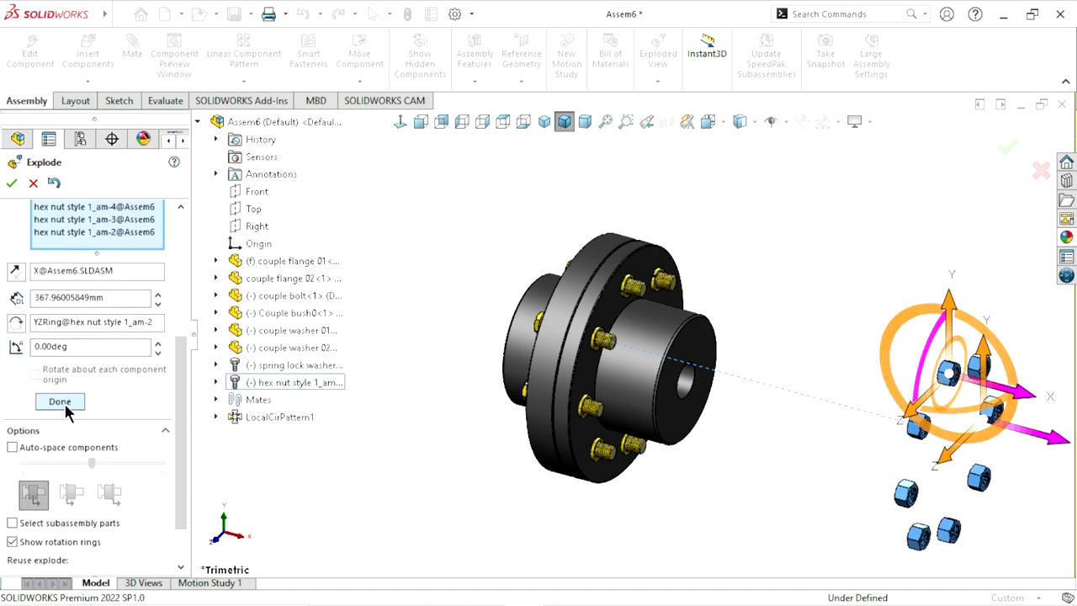
click(60, 402)
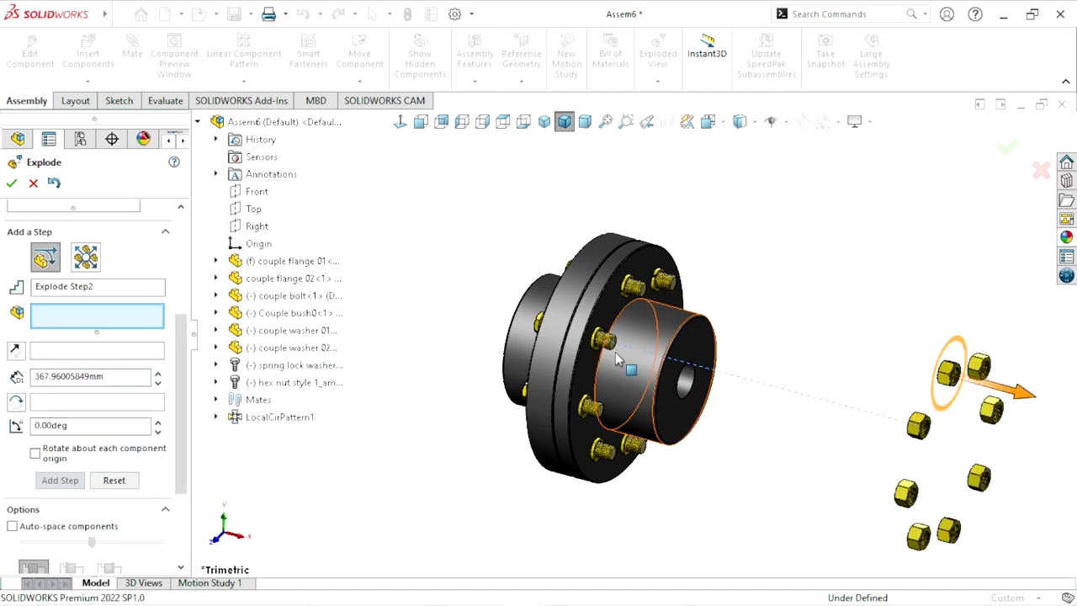
- Select the first four spring lock washers for a new explode step
scroll(615, 352, down, 3)
scroll(615, 352, down, 3)
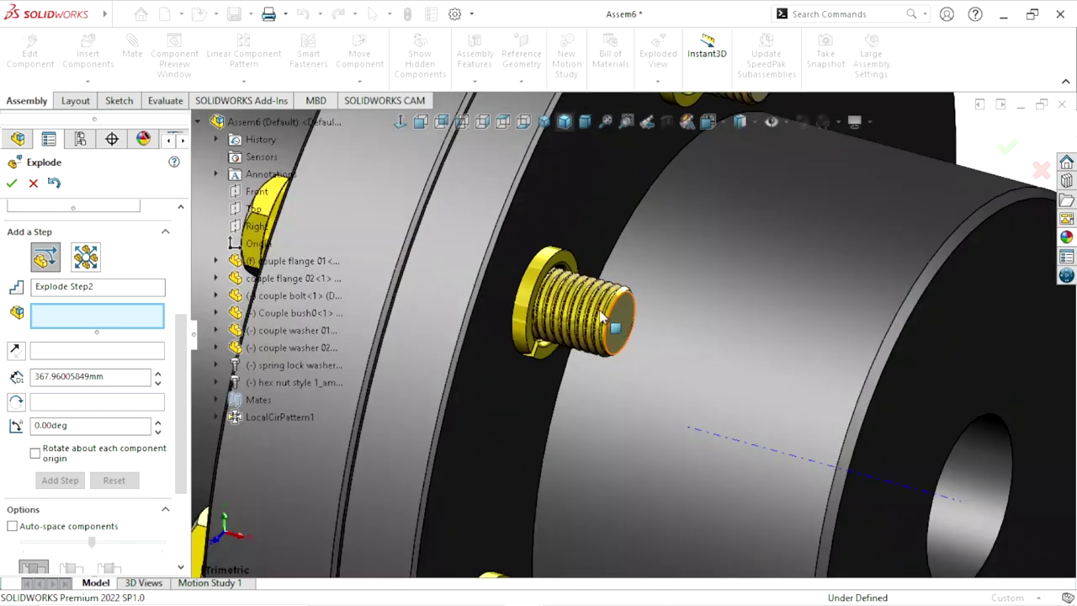
click(551, 274)
scroll(666, 308, up, 5)
scroll(673, 212, down, 5)
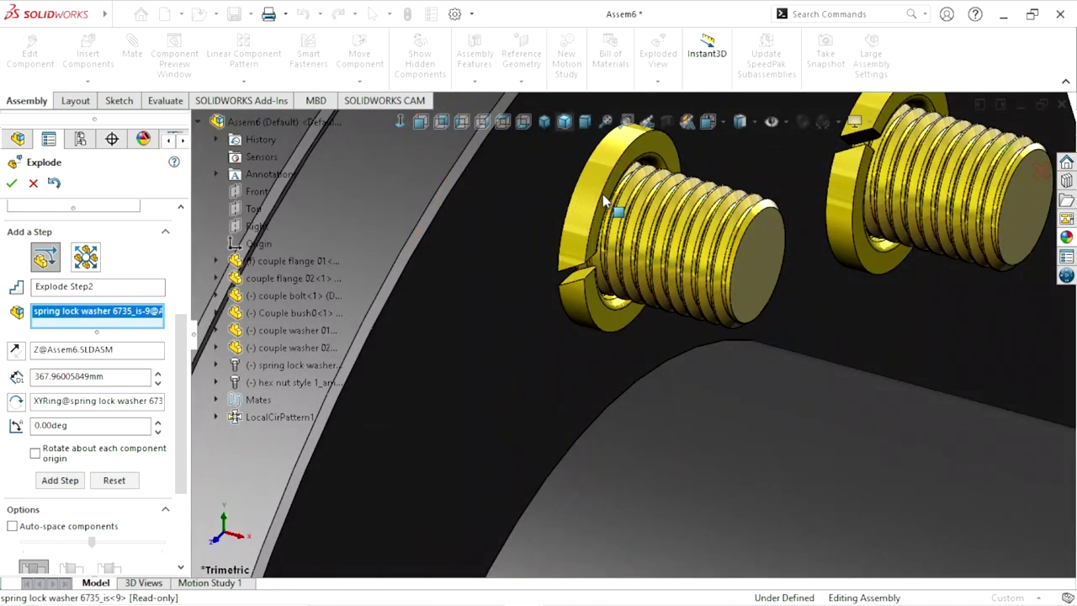
click(614, 212)
scroll(613, 212, up, 3)
scroll(744, 276, down, 4)
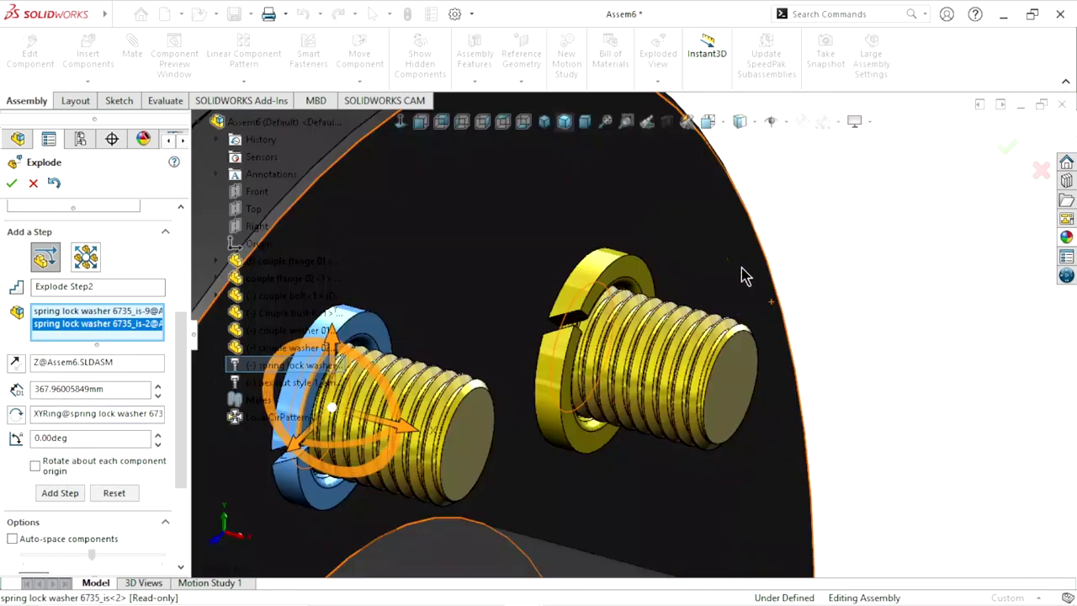
click(609, 286)
scroll(695, 371, up, 3)
scroll(683, 416, up, 2)
scroll(686, 427, up, 2)
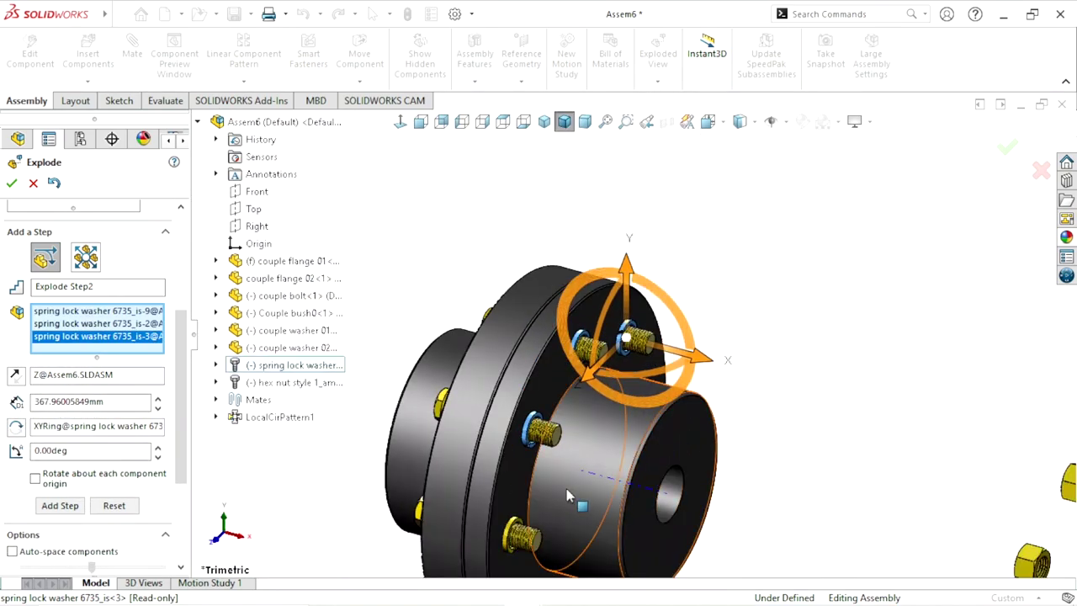
scroll(686, 428, up, 2)
scroll(472, 421, down, 6)
click(420, 394)
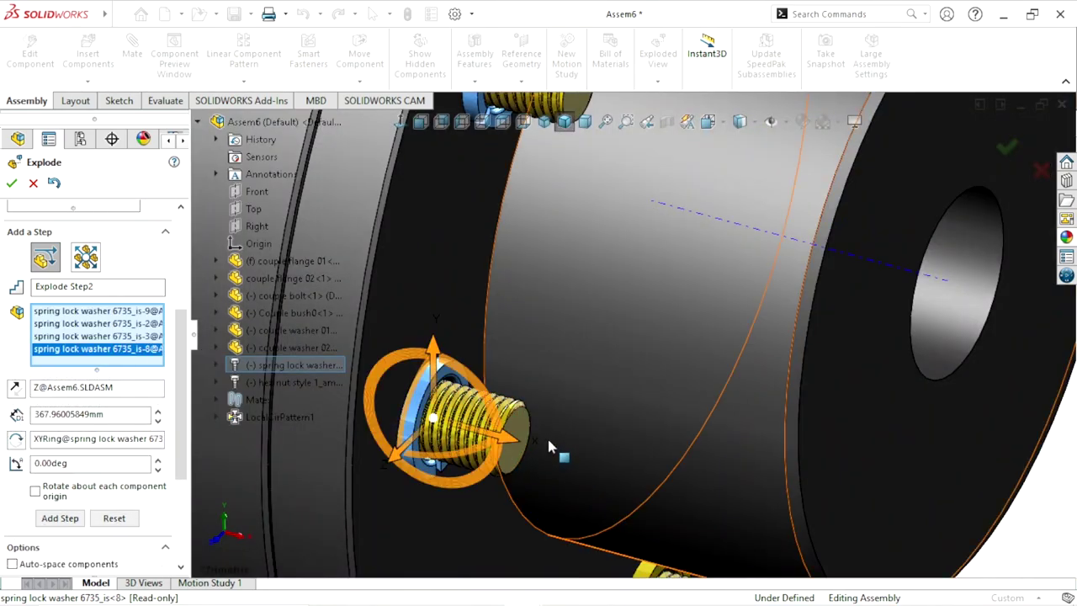
- Add the remaining four spring lock washers to the selection
scroll(546, 442, up, 3)
scroll(594, 361, down, 4)
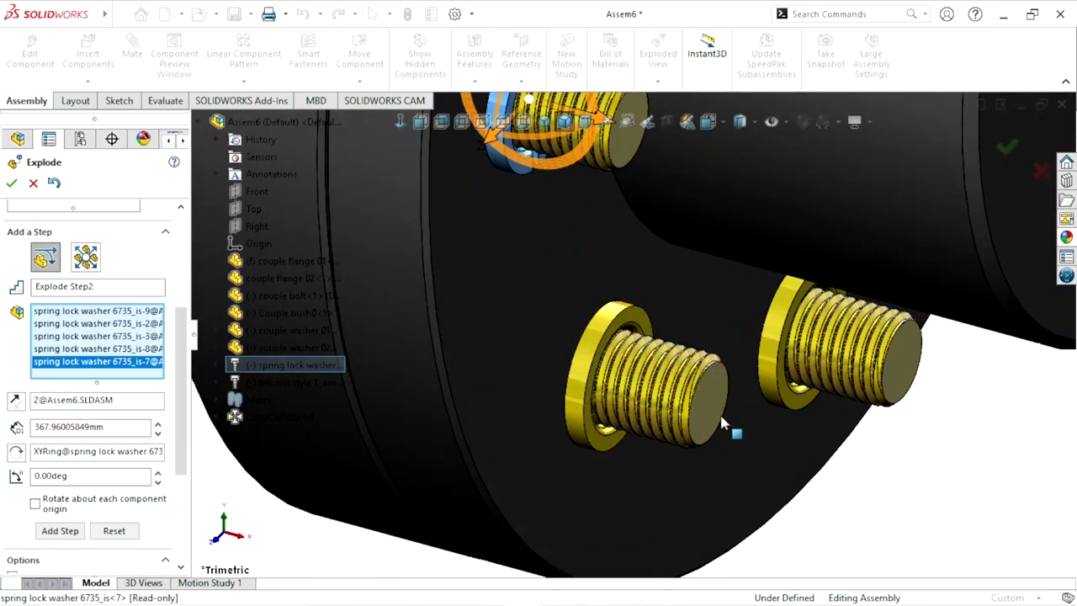
scroll(732, 427, up, 3)
scroll(740, 361, down, 4)
click(671, 364)
click(667, 364)
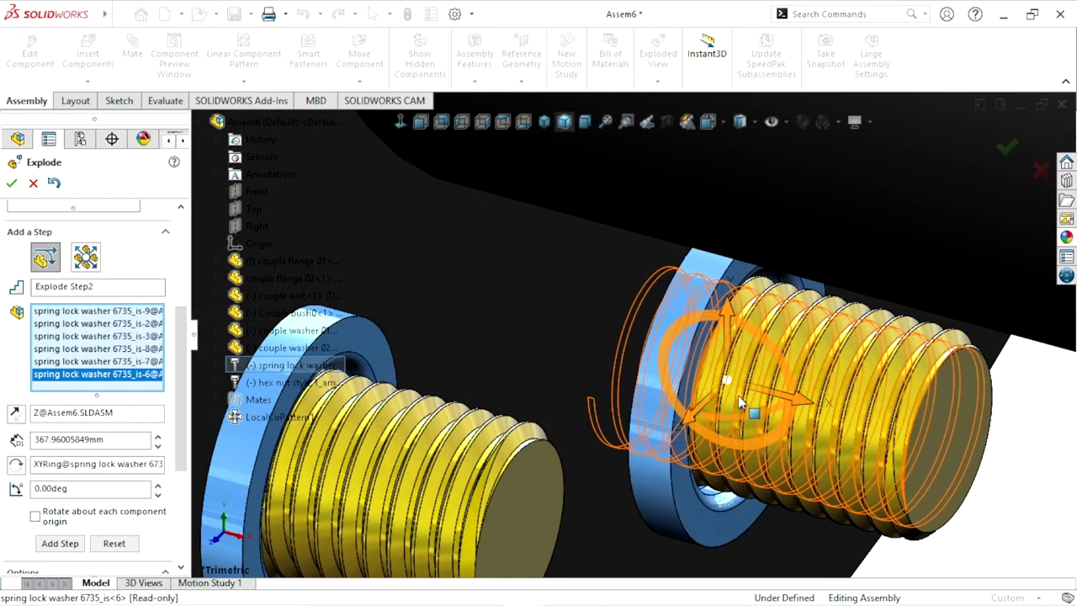
scroll(738, 395, up, 3)
scroll(821, 310, down, 4)
scroll(765, 331, up, 3)
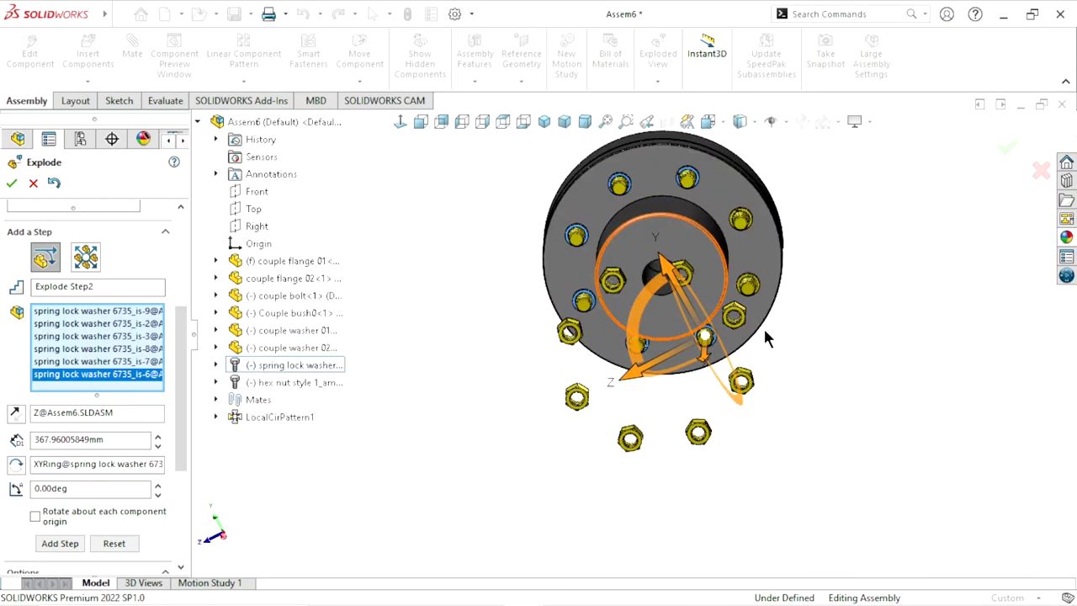
scroll(707, 320, down, 2)
scroll(721, 337, down, 2)
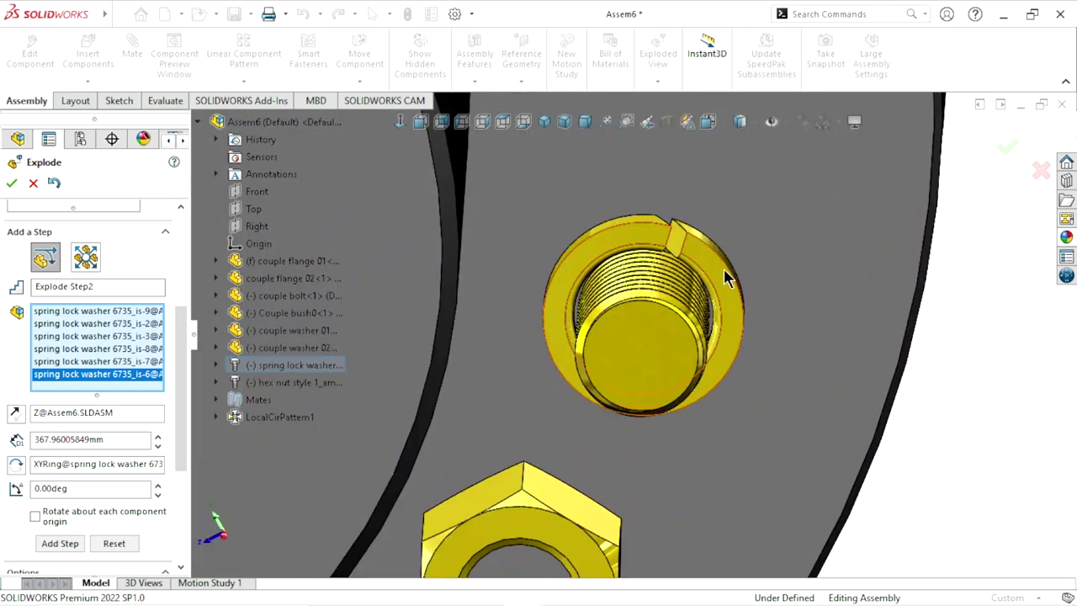
click(789, 345)
scroll(783, 354, up, 2)
scroll(779, 360, down, 2)
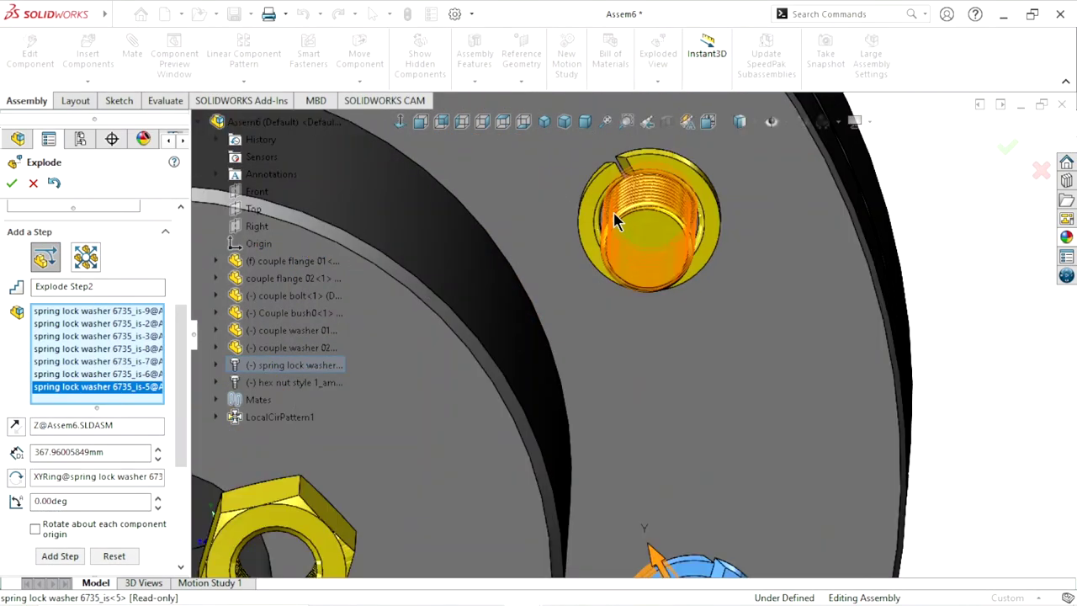
scroll(620, 217, down, 3)
click(639, 221)
scroll(716, 289, up, 2)
scroll(688, 310, up, 3)
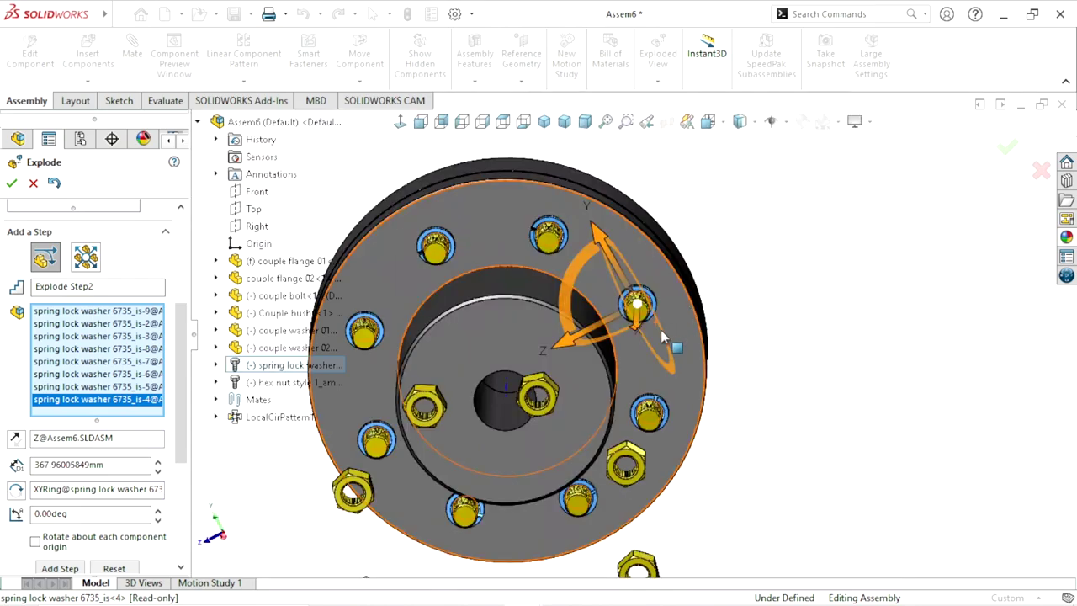
scroll(660, 330, up, 1)
- Pull the washers about 318.75mm along X beside the nuts and finish Explode Step2
right_drag(720, 335, 707, 402)
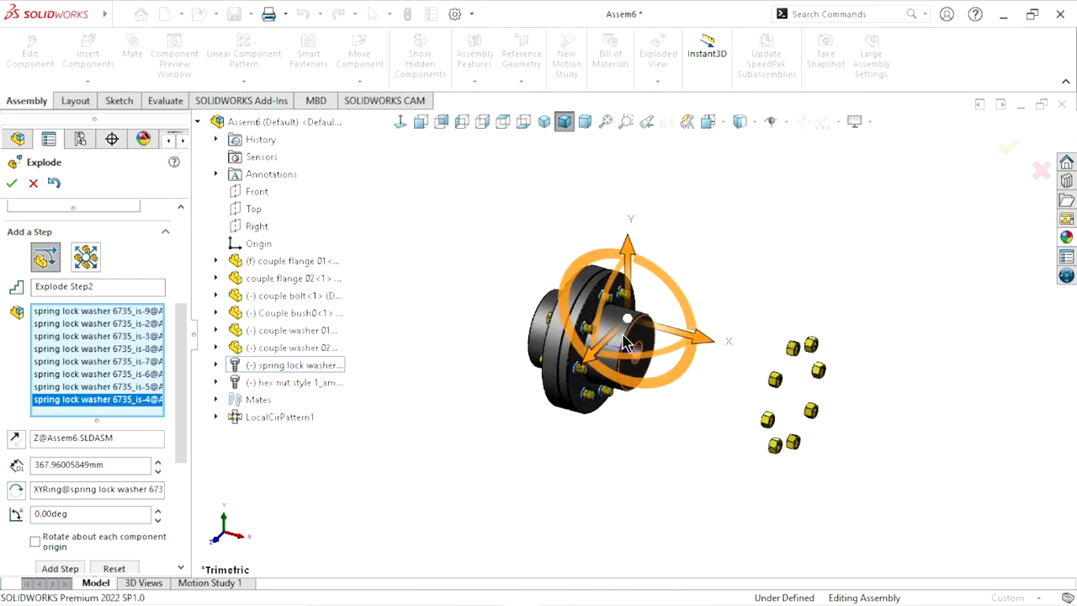
scroll(648, 360, down, 2)
drag(746, 350, 999, 418)
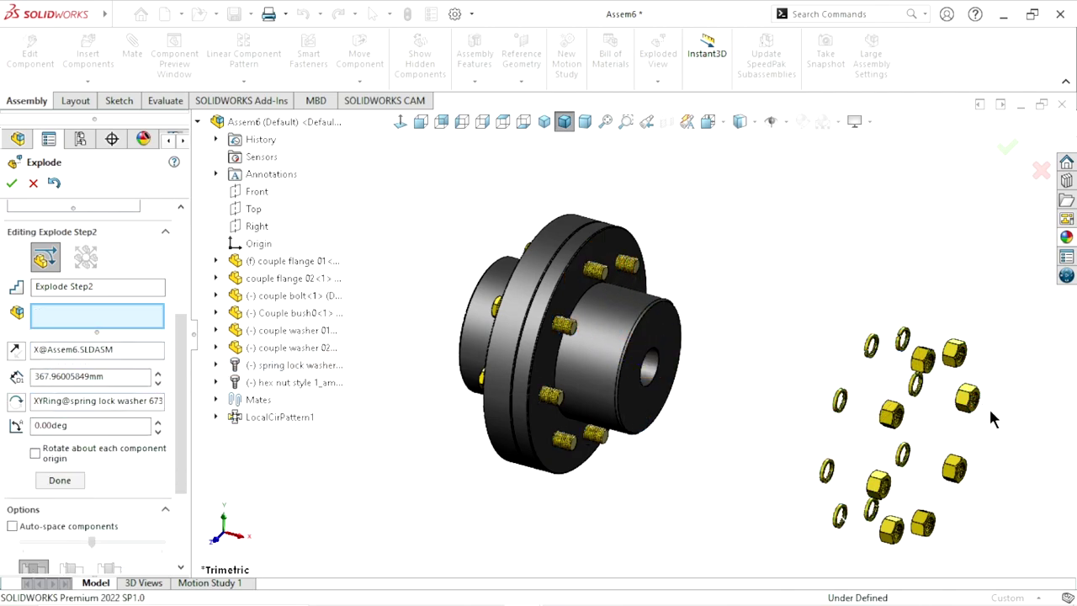
drag(182, 405, 186, 498)
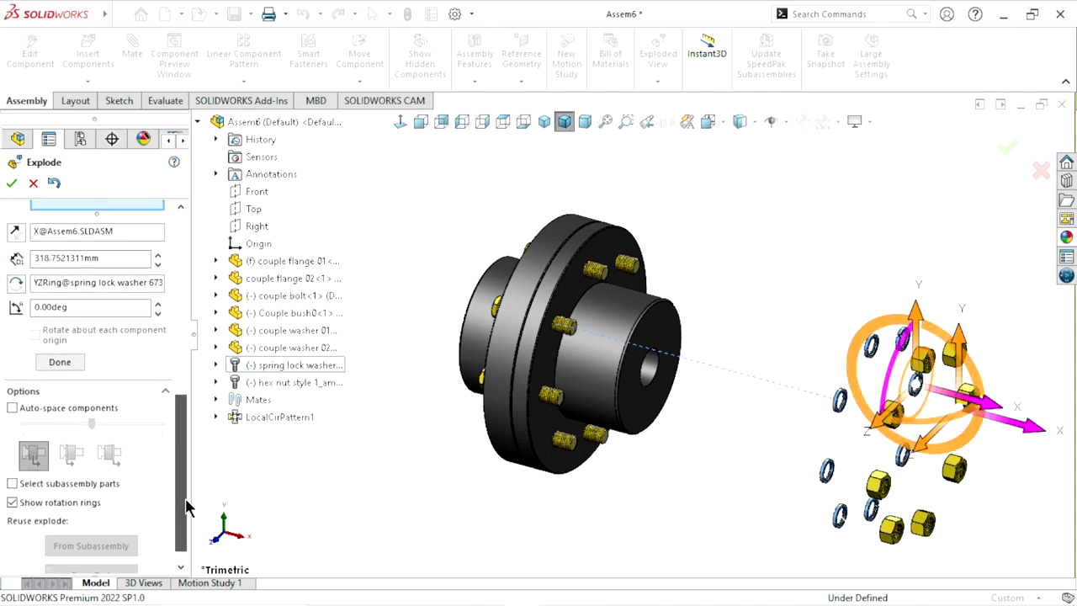
click(61, 362)
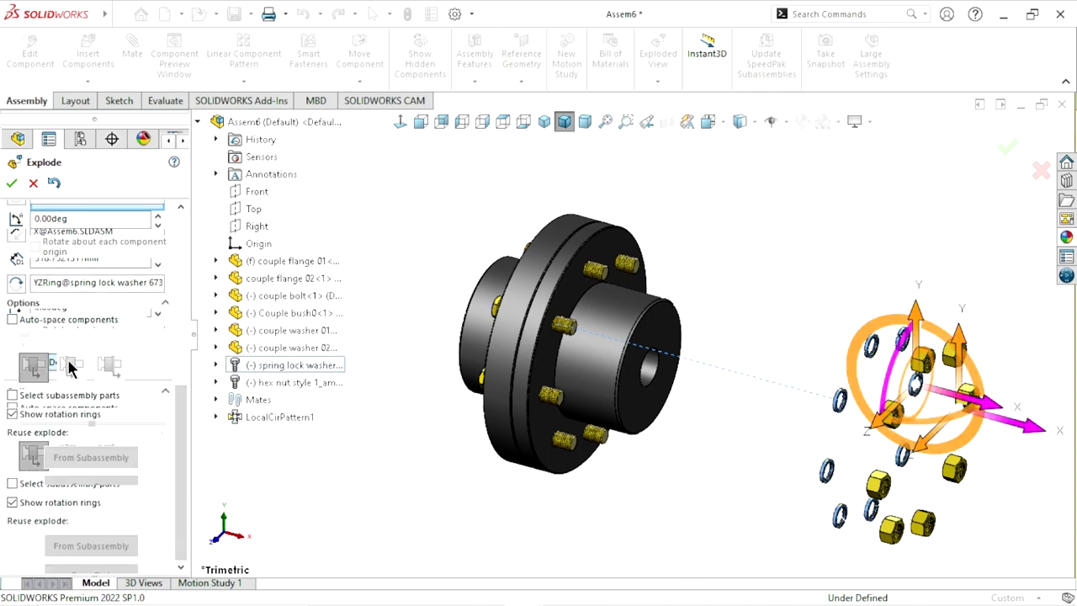
click(705, 454)
- Collapse the component tree and select the first five coupling bolts
scroll(514, 349, down, 2)
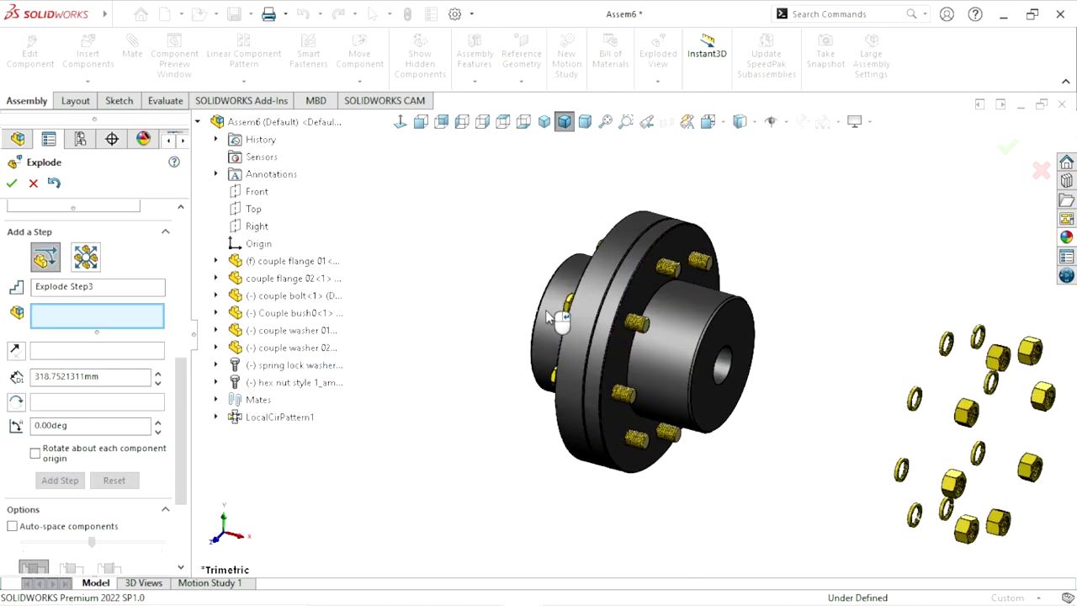
scroll(551, 311, down, 3)
middle_drag(628, 339, 637, 384)
scroll(637, 384, up, 1)
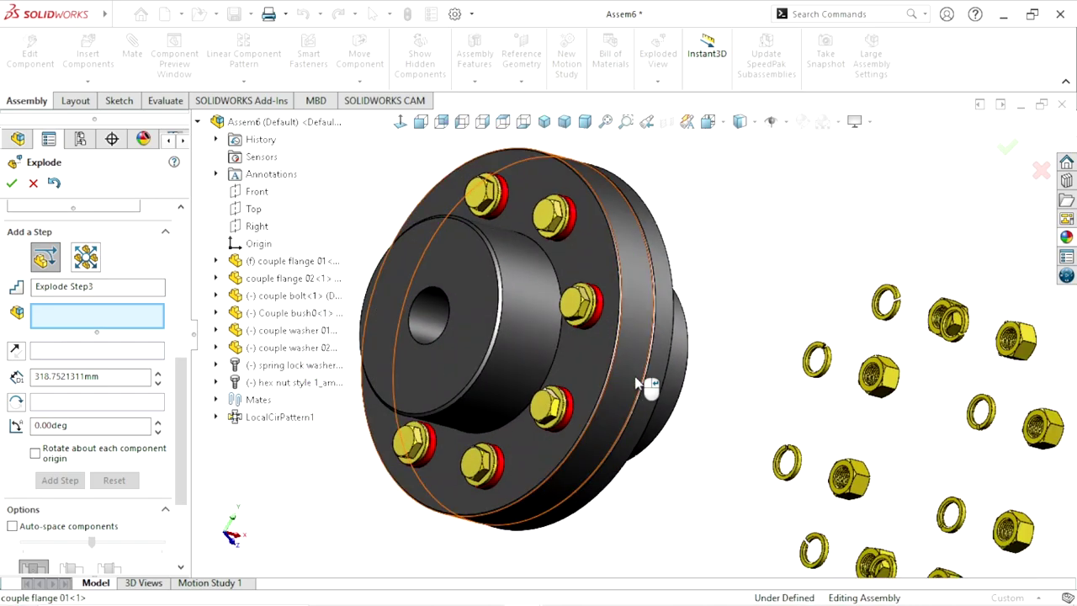
scroll(637, 385, up, 3)
scroll(582, 340, up, 2)
scroll(583, 341, down, 2)
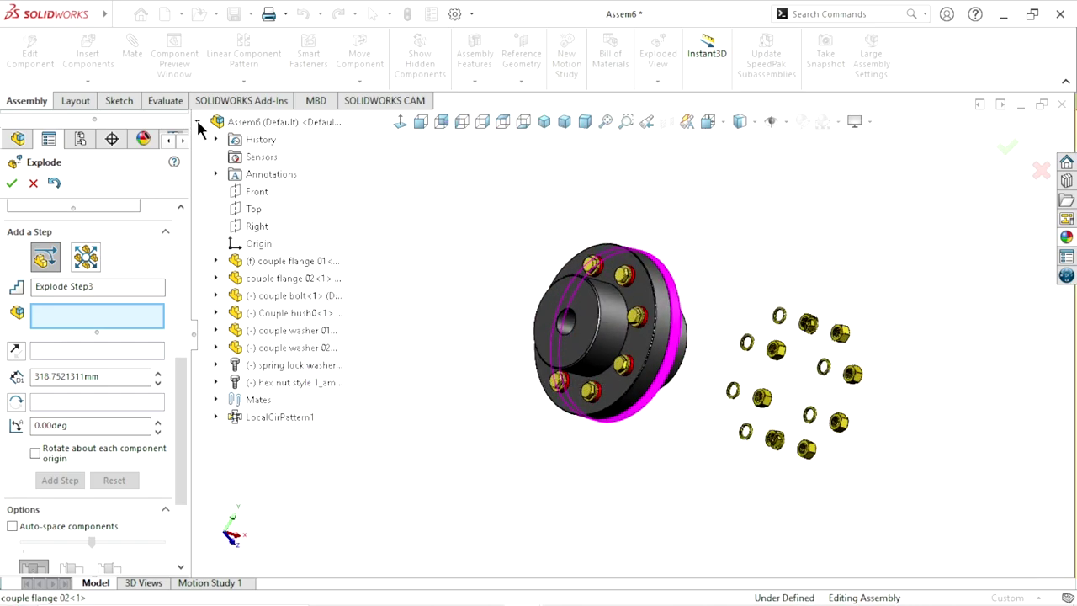
click(198, 123)
scroll(606, 337, up, 2)
scroll(690, 315, down, 4)
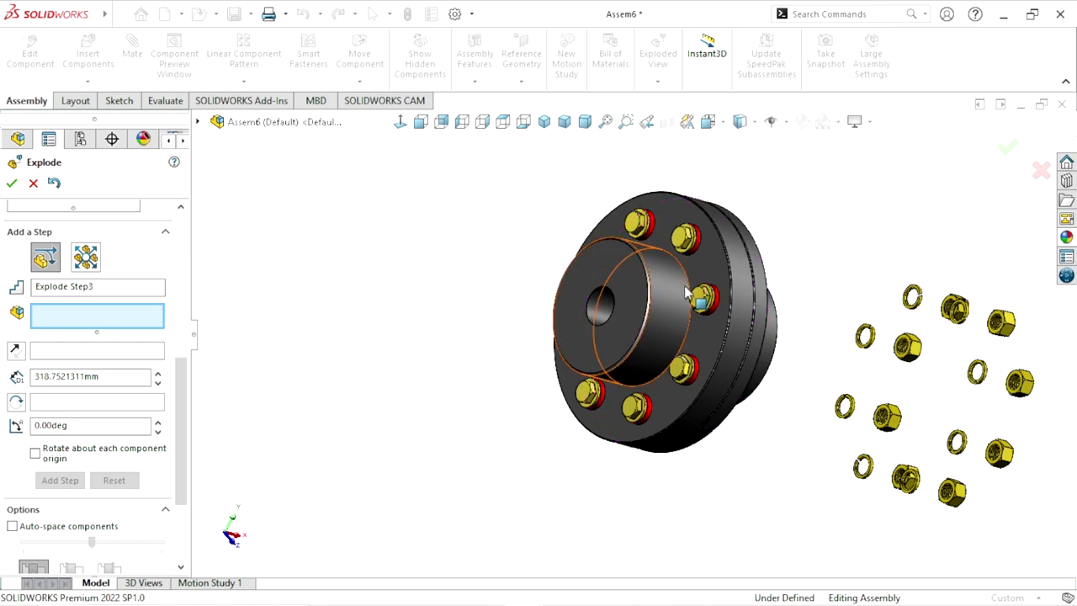
scroll(695, 269, down, 2)
click(669, 220)
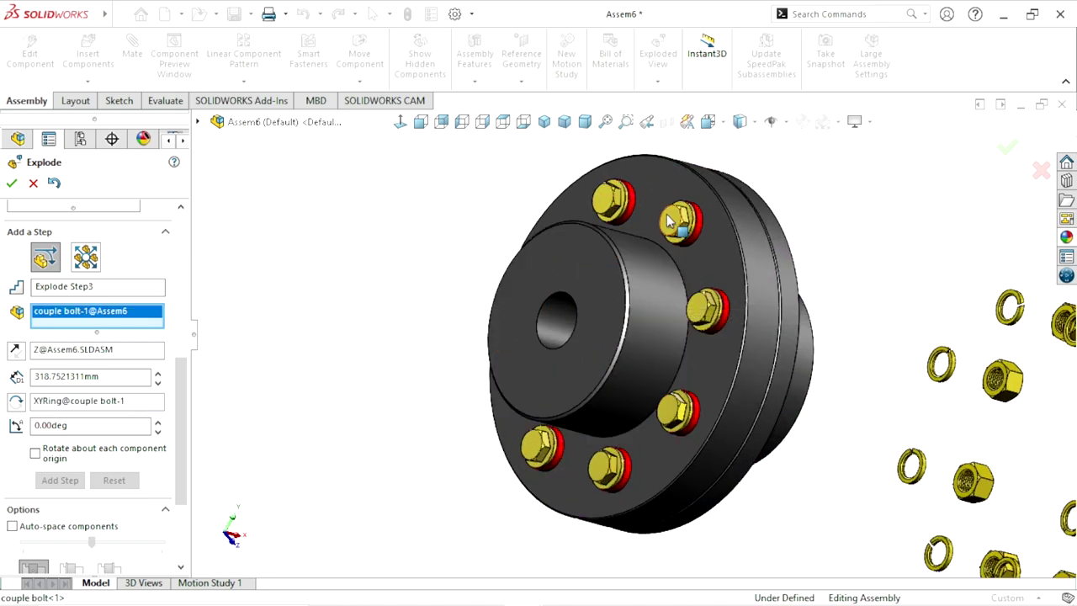
click(705, 311)
click(678, 410)
click(609, 468)
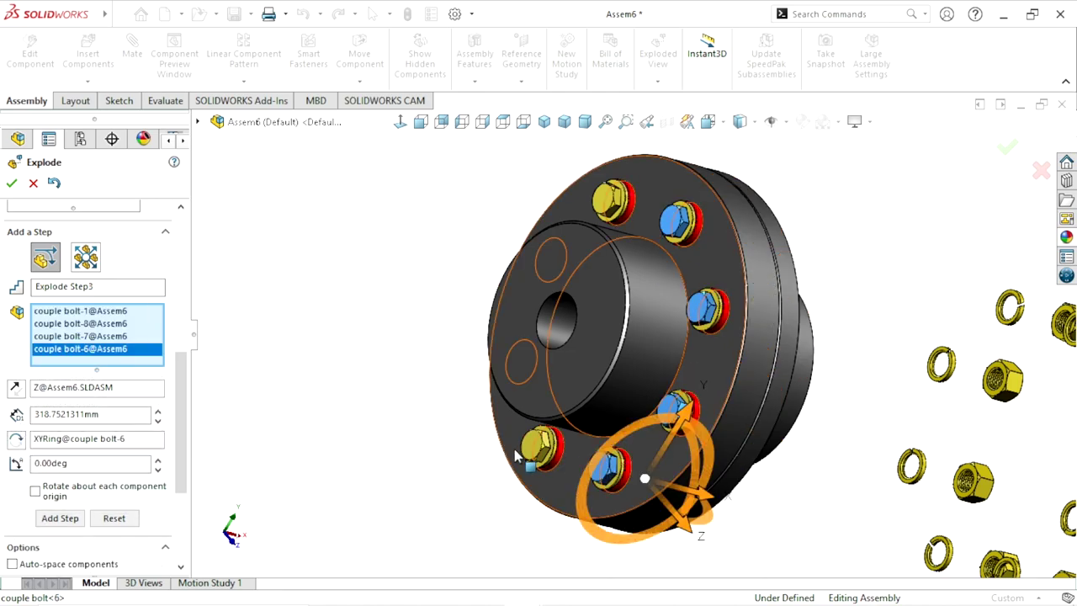
click(517, 456)
- Add the last three bolts to the selection and return to trimetric view
scroll(647, 383, up, 3)
scroll(648, 383, up, 2)
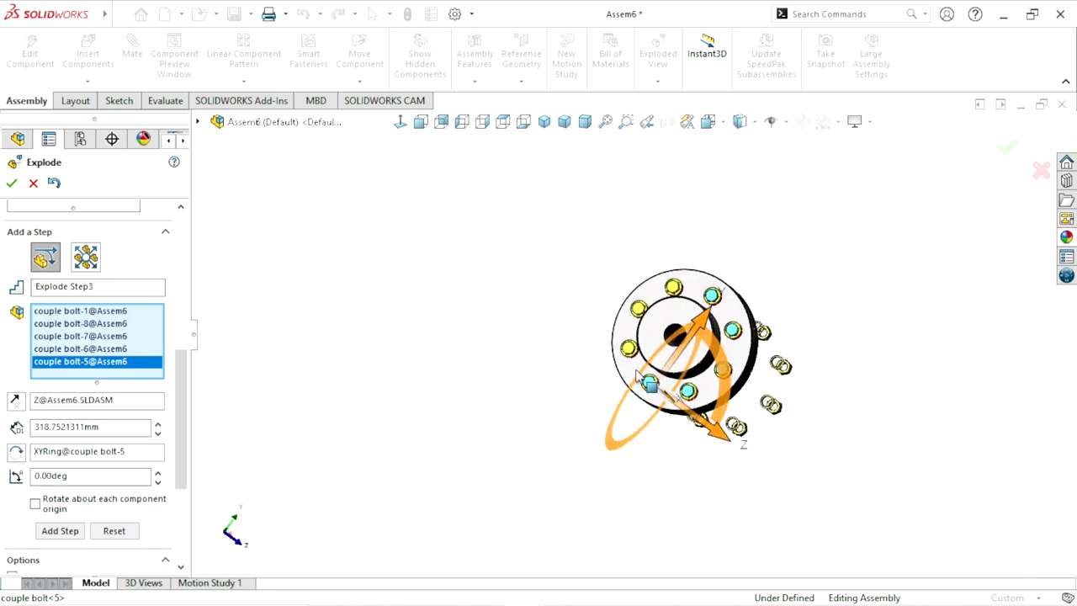
scroll(645, 362, down, 1)
scroll(648, 334, down, 2)
click(619, 356)
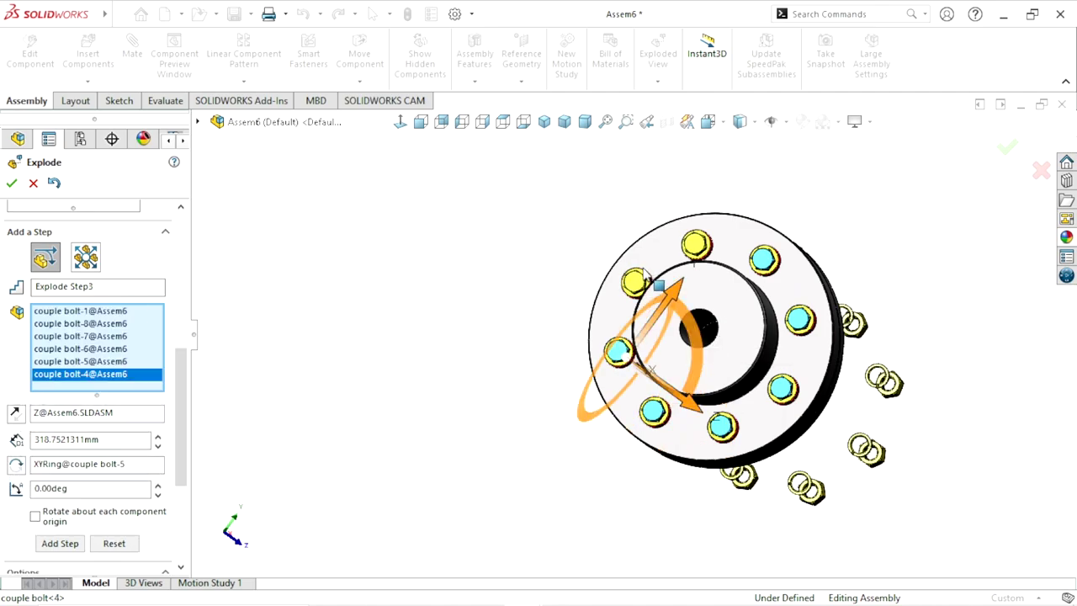
click(696, 253)
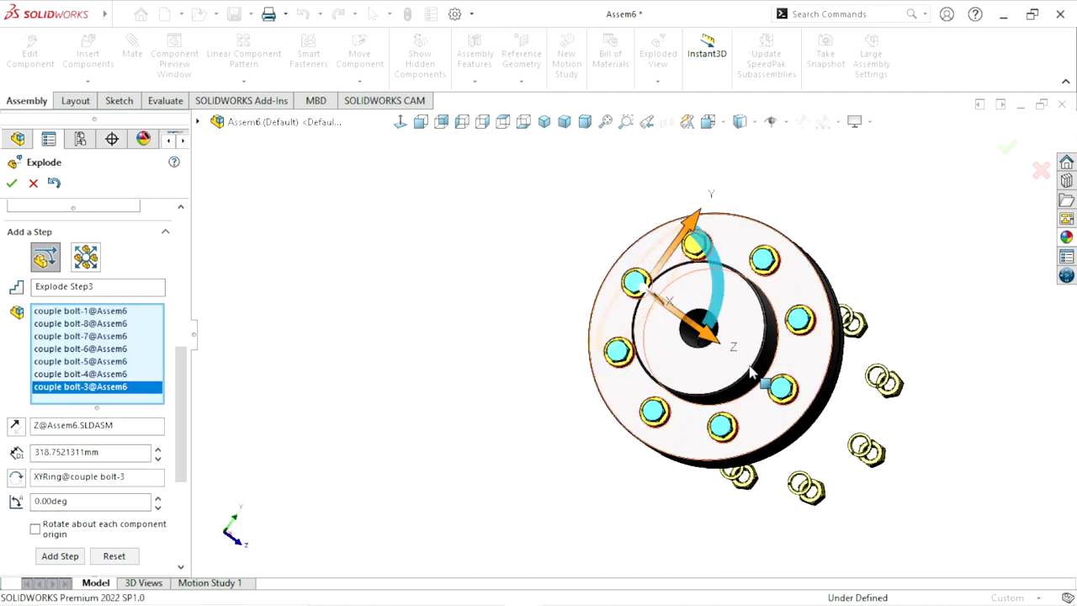
scroll(766, 383, down, 3)
click(809, 370)
scroll(810, 371, up, 5)
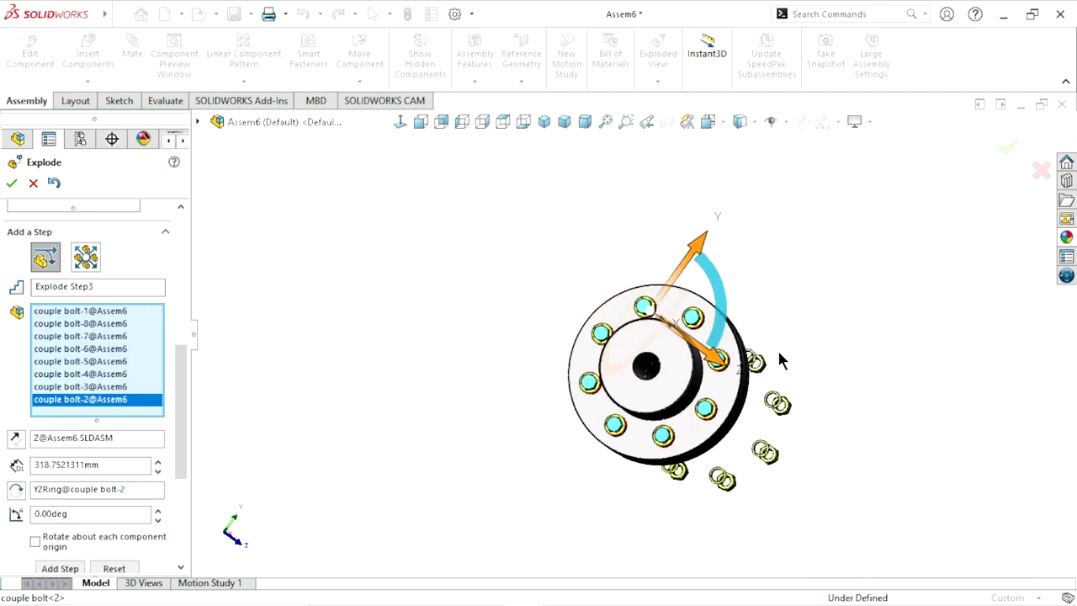
click(564, 123)
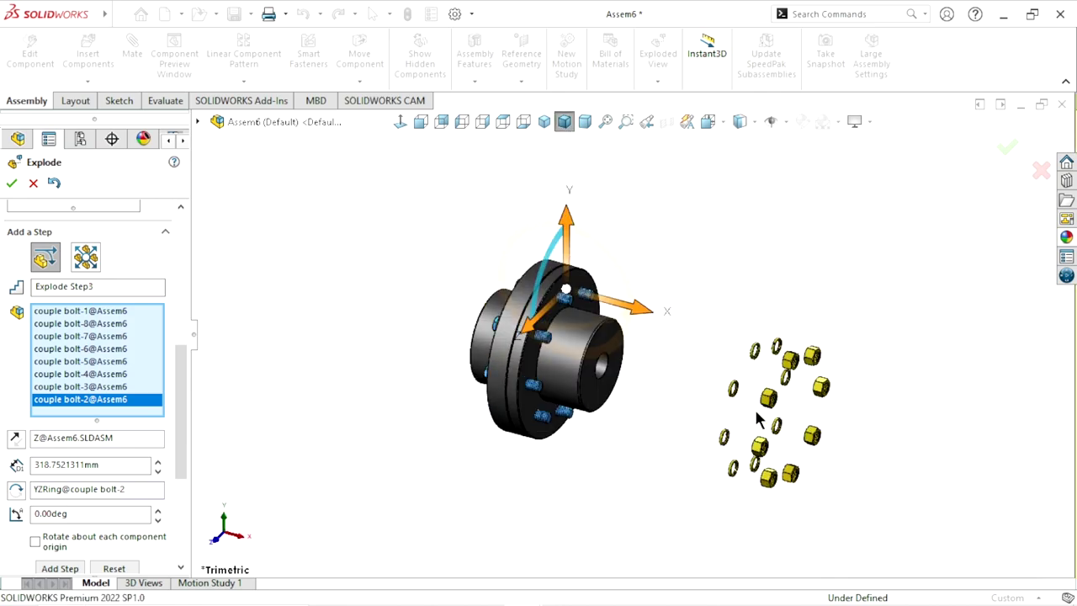
- Pull the eight bolts about 400.92mm along X out of the flange and finish Explode Step3
scroll(497, 341, down, 2)
scroll(497, 320, up, 3)
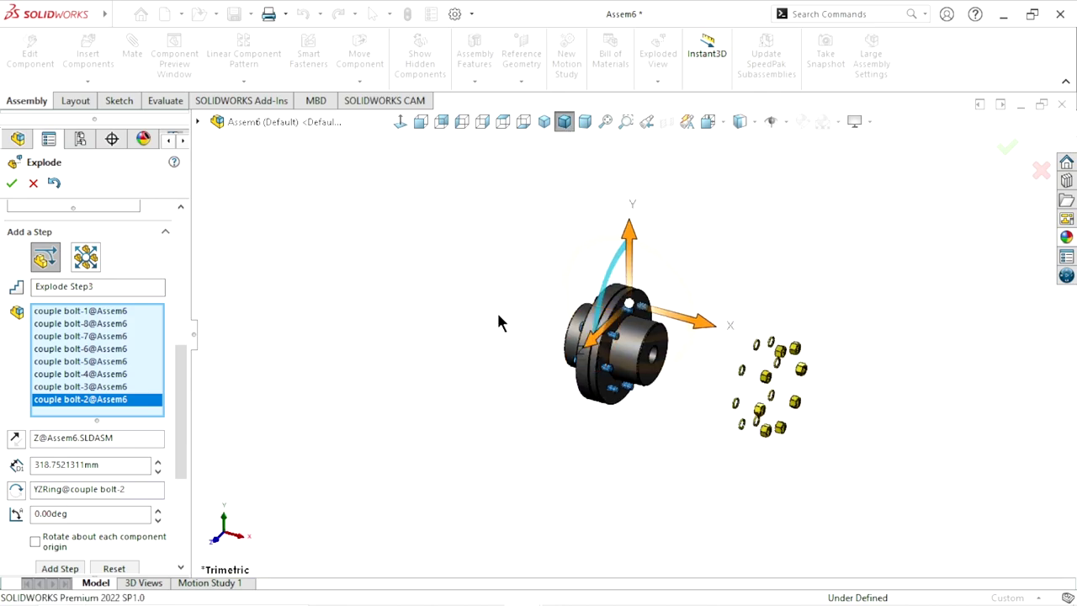
scroll(496, 319, down, 3)
scroll(870, 408, up, 2)
scroll(613, 303, down, 1)
scroll(555, 316, down, 1)
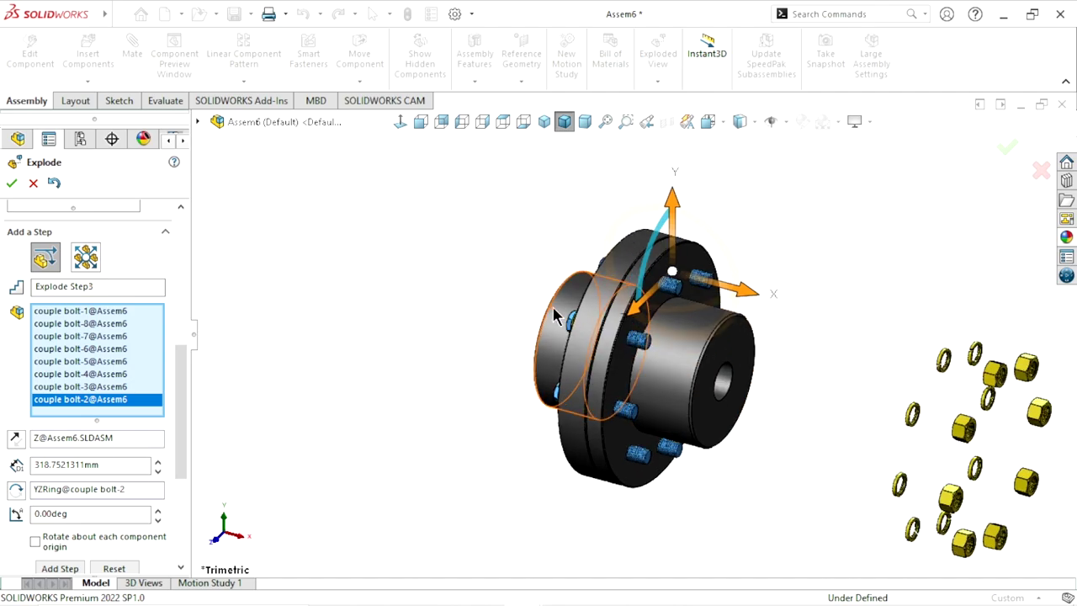
drag(753, 301, 390, 248)
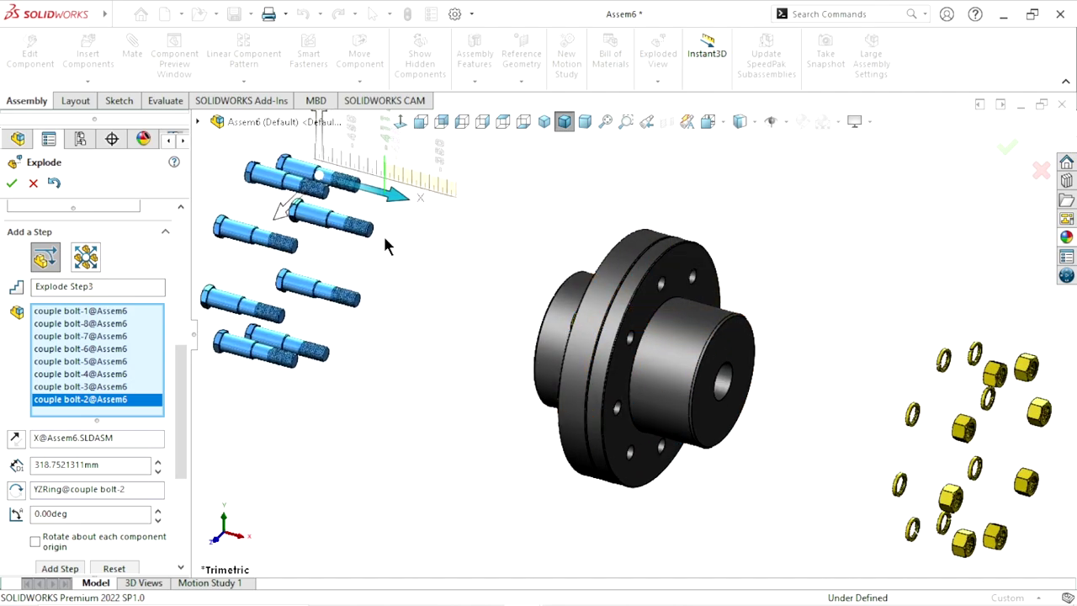
drag(387, 246, 383, 240)
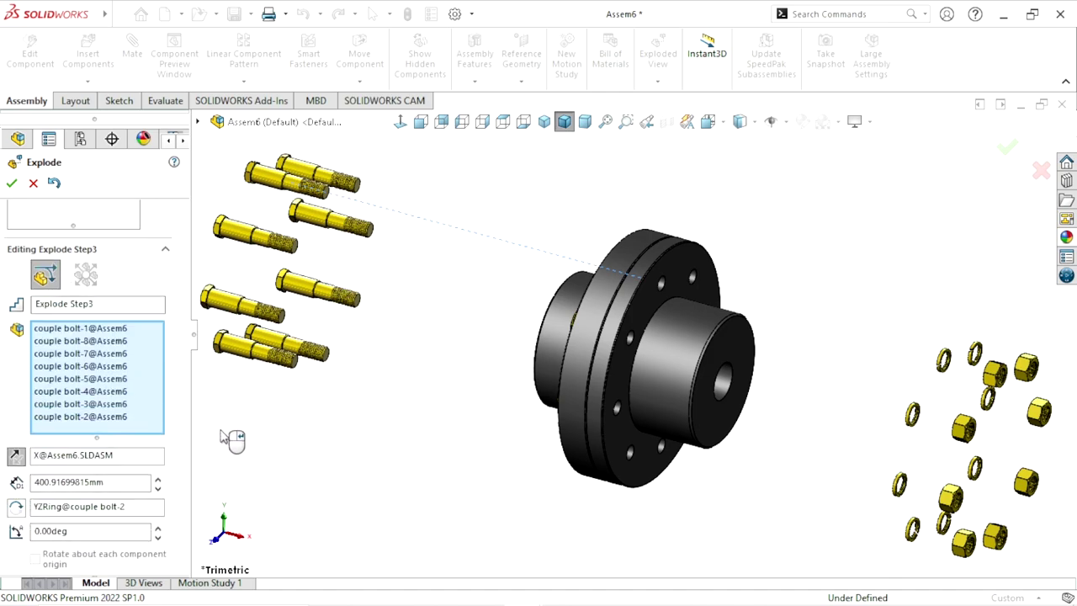
drag(182, 380, 186, 436)
click(60, 453)
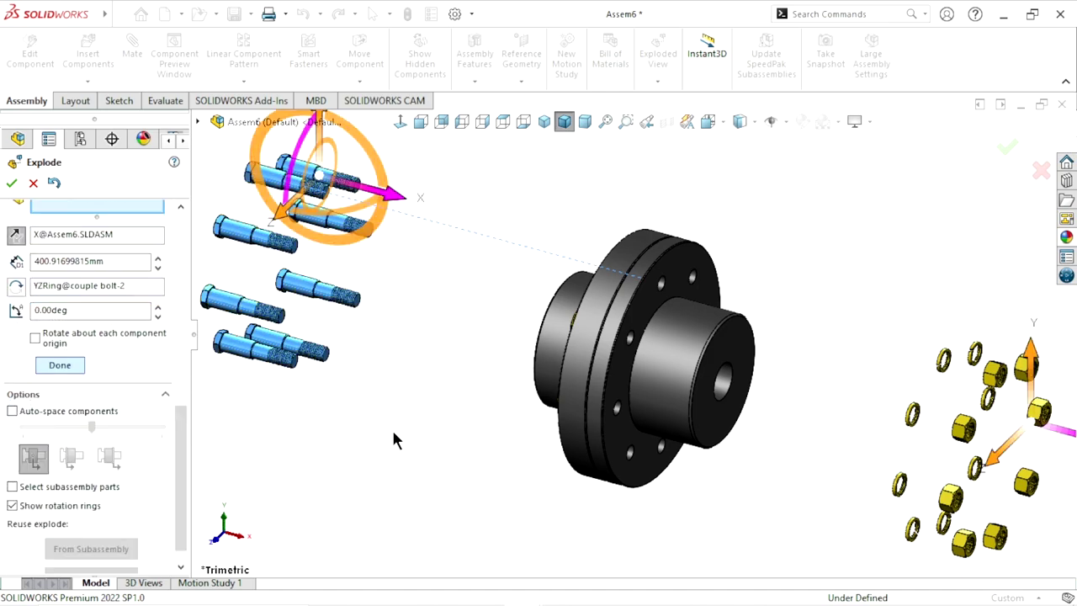
- Select the first three couple washers for the explode step
scroll(609, 335, up, 3)
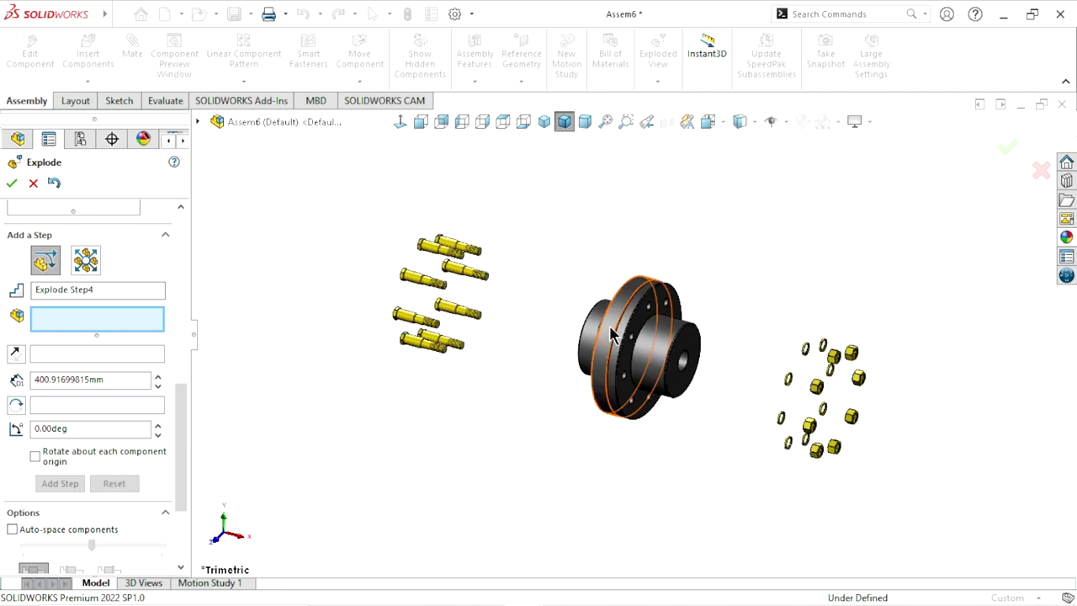
scroll(613, 337, down, 5)
mouse_move(612, 336)
middle_down()
mouse_move(681, 336)
mouse_move(615, 368)
middle_up()
scroll(546, 356, up, 3)
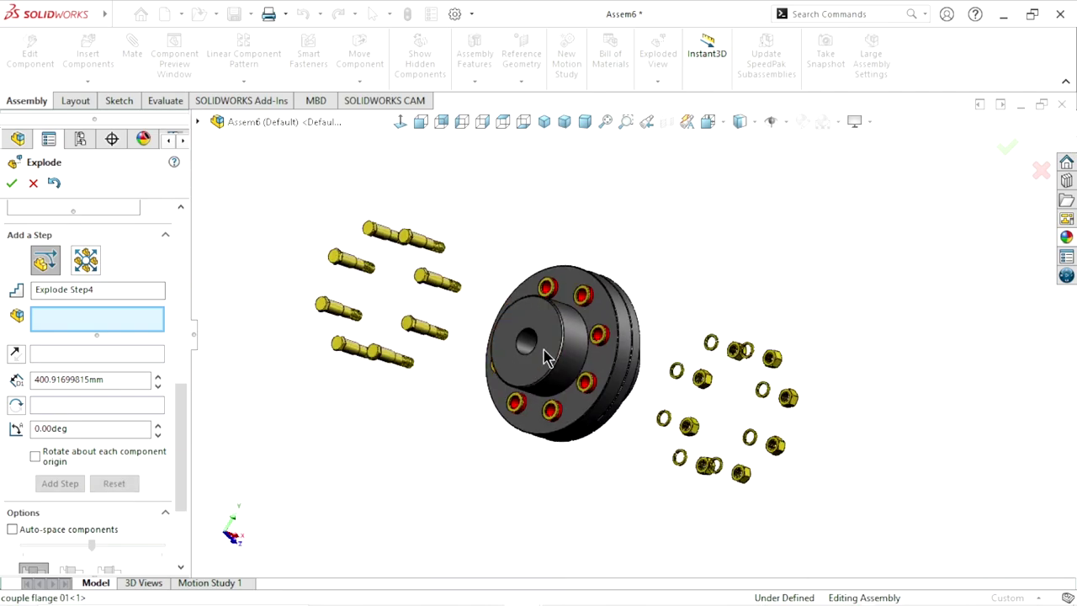
scroll(644, 305, down, 5)
scroll(808, 271, down, 4)
click(809, 271)
scroll(813, 286, up, 3)
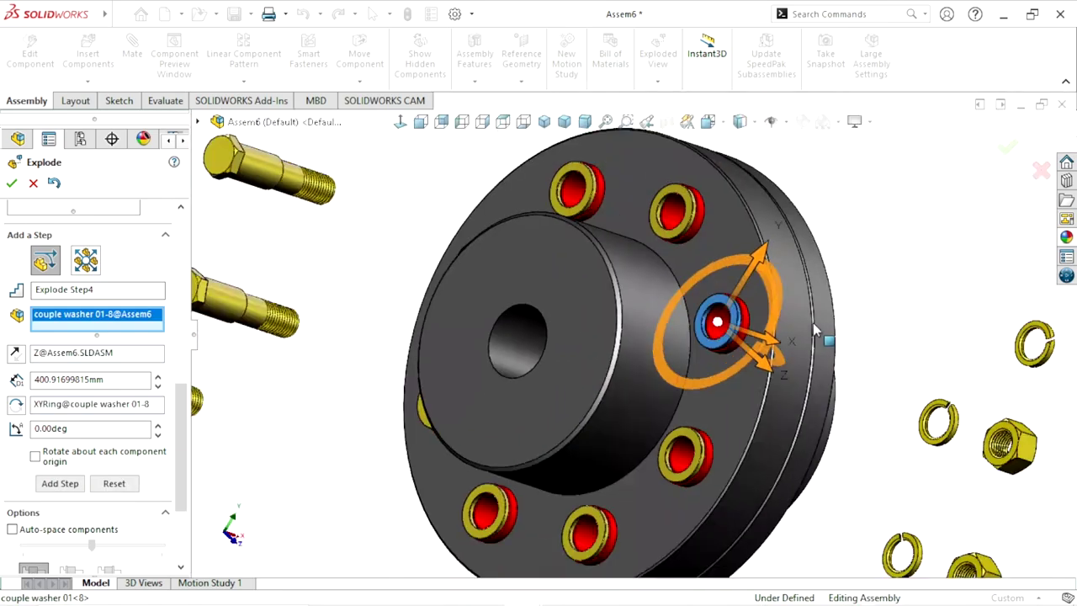
scroll(677, 226, down, 3)
click(673, 178)
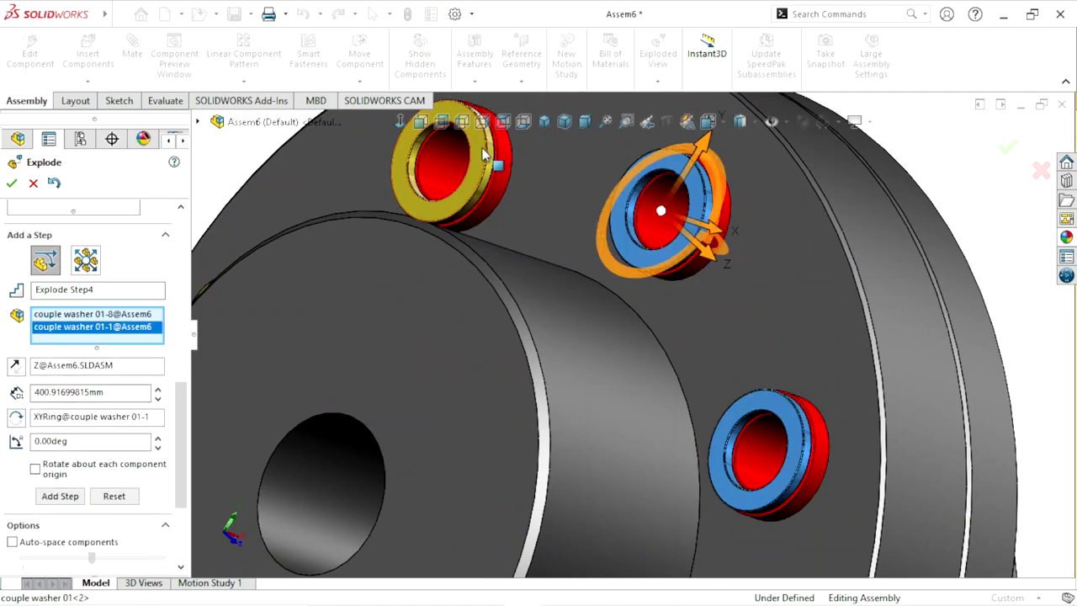
click(446, 160)
scroll(653, 310, up, 3)
scroll(579, 333, up, 2)
- Add the remaining five couple washers, 01-3 through 01-8, to the selection
middle_drag(578, 333, 555, 353)
scroll(555, 353, down, 3)
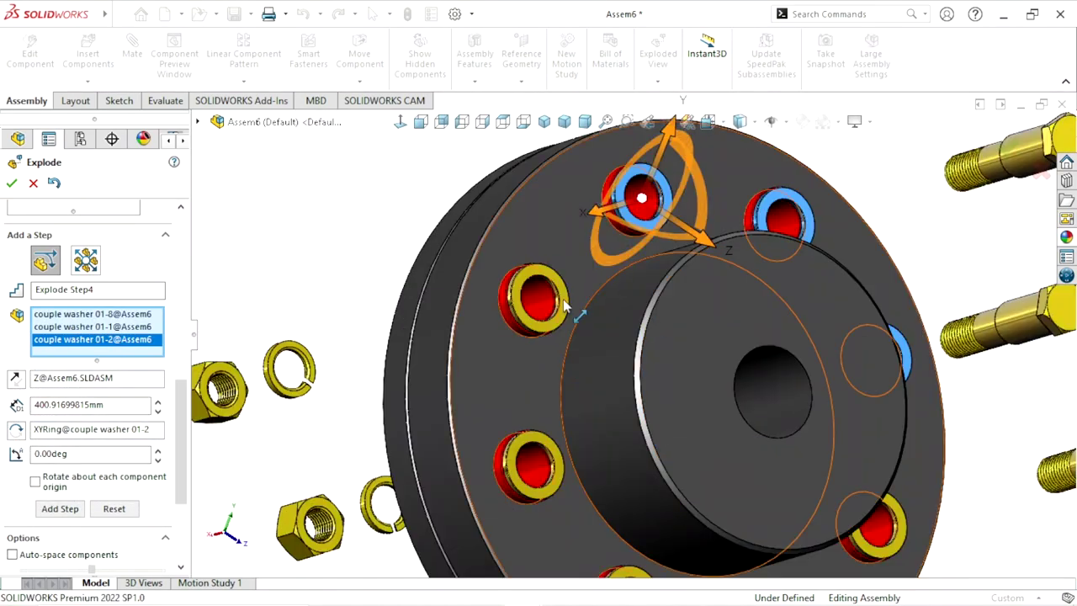
click(538, 454)
scroll(539, 454, down, 1)
click(538, 454)
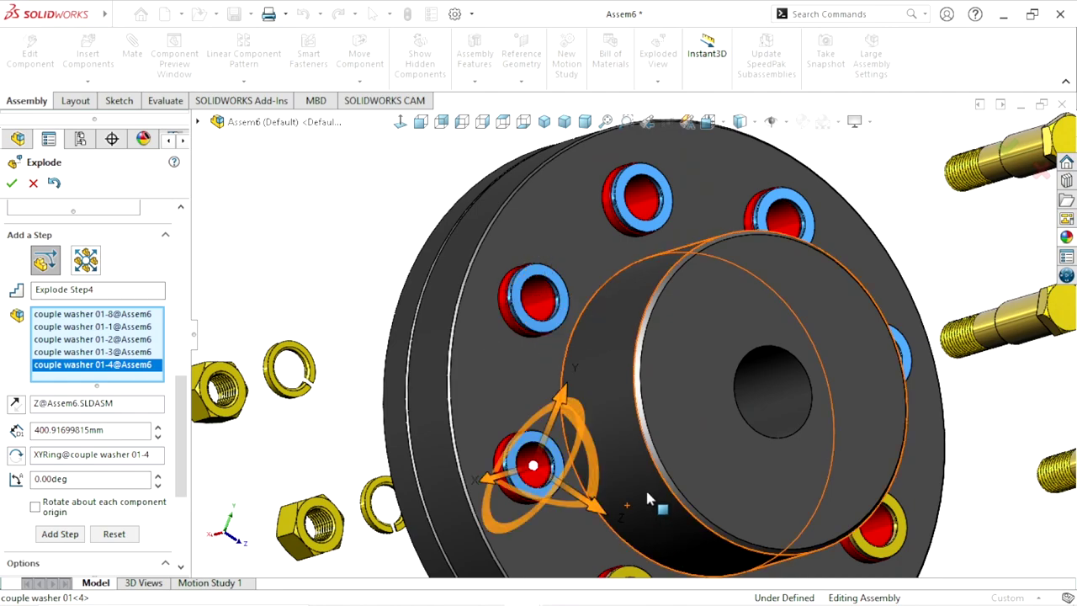
scroll(647, 488, up, 3)
scroll(637, 356, down, 5)
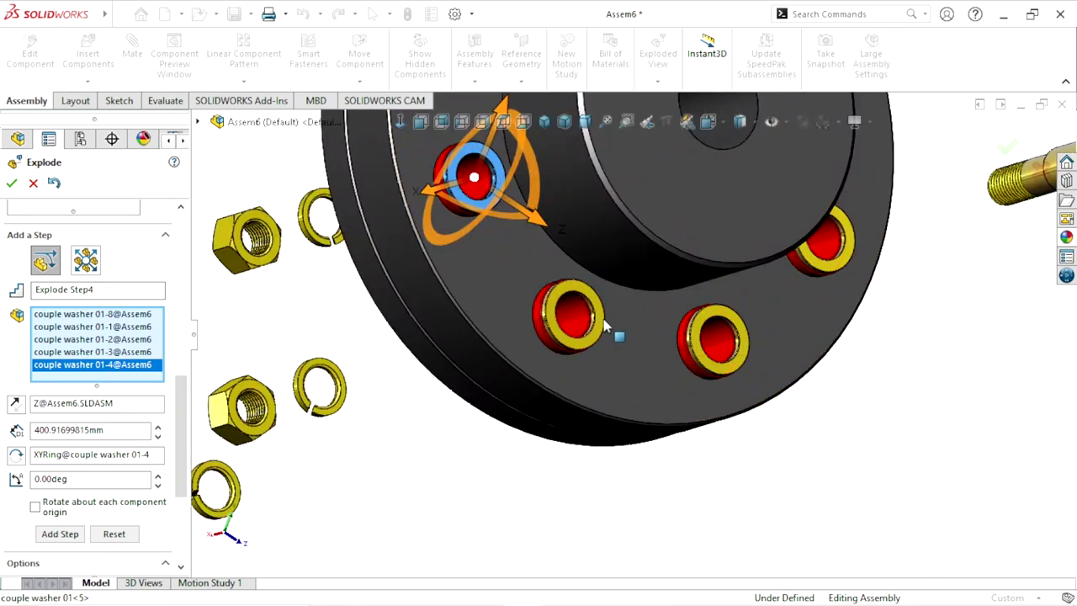
click(602, 324)
click(716, 337)
click(833, 349)
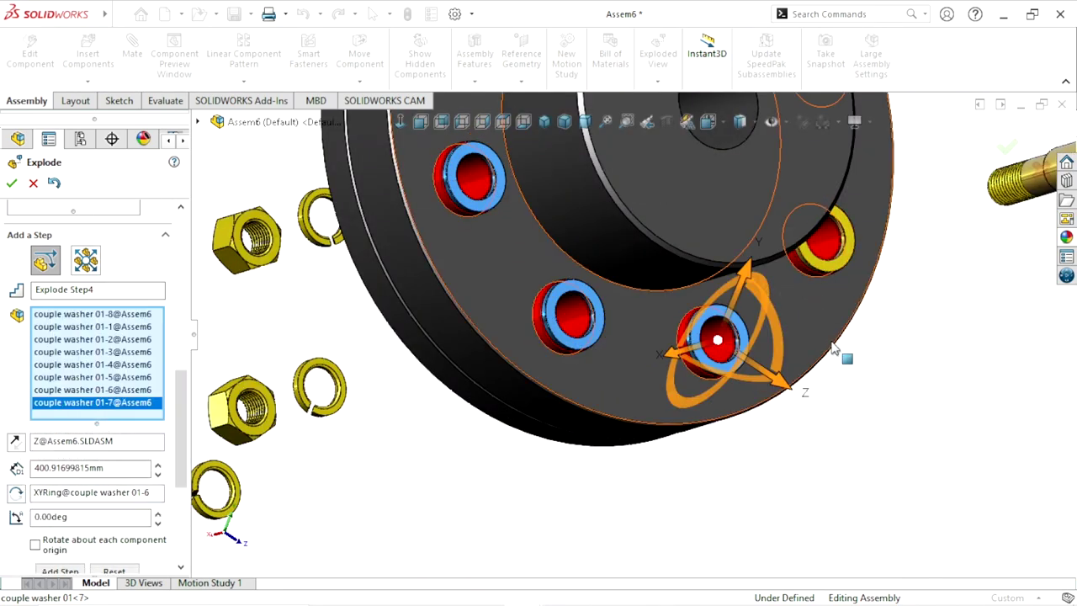
- Pull the washers about 304.79mm along X beside the bolts and finish Explode Step4
scroll(842, 336, up, 3)
middle_drag(859, 308, 604, 159)
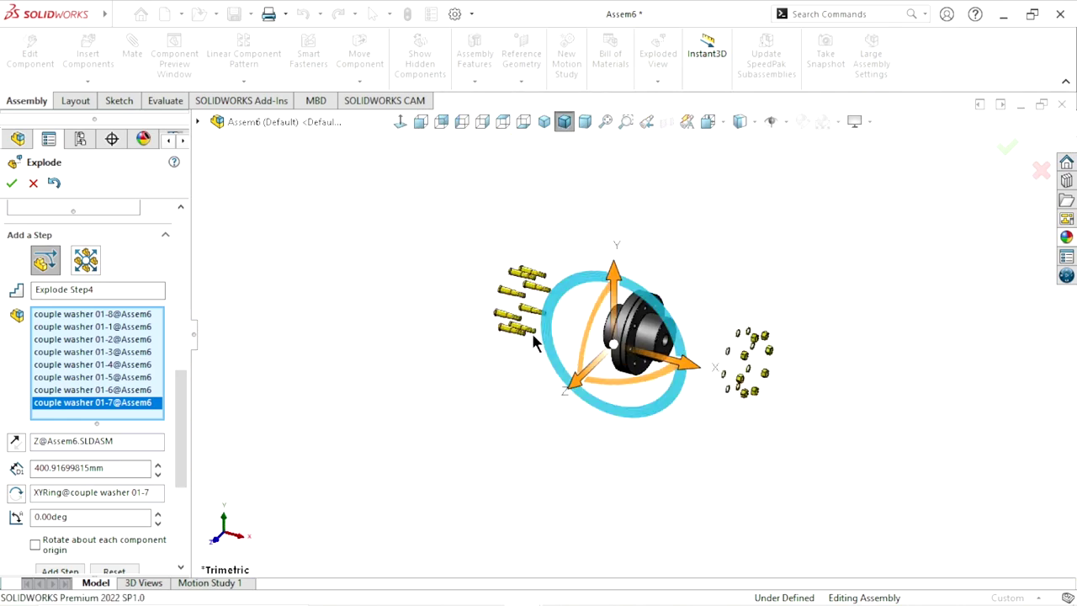
middle_drag(618, 391, 531, 332)
scroll(770, 330, up, 2)
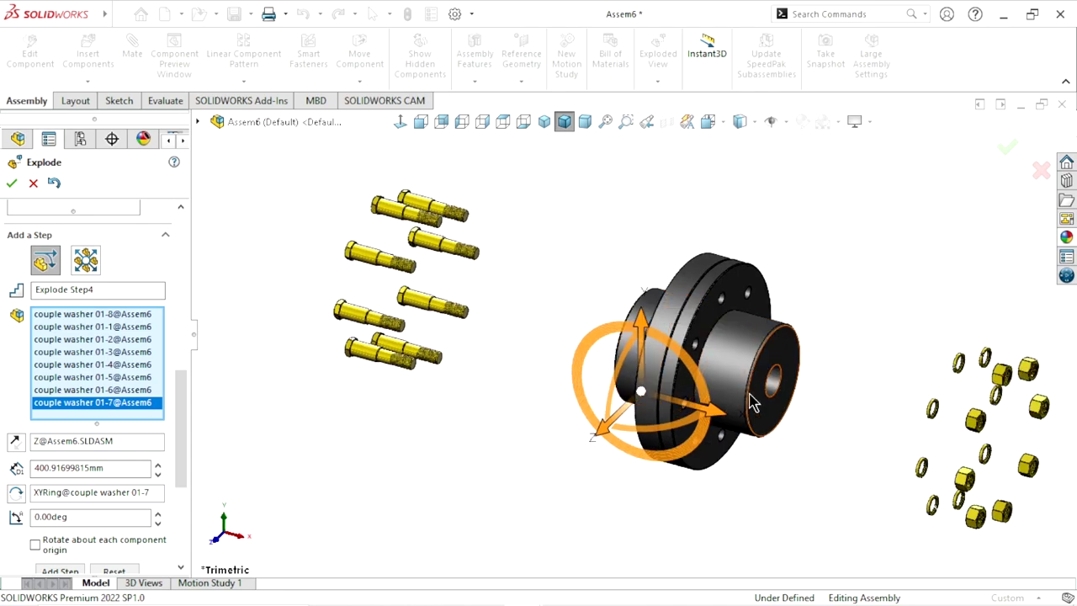
mouse_move(728, 415)
mouse_down()
mouse_move(486, 377)
mouse_move(497, 379)
mouse_up()
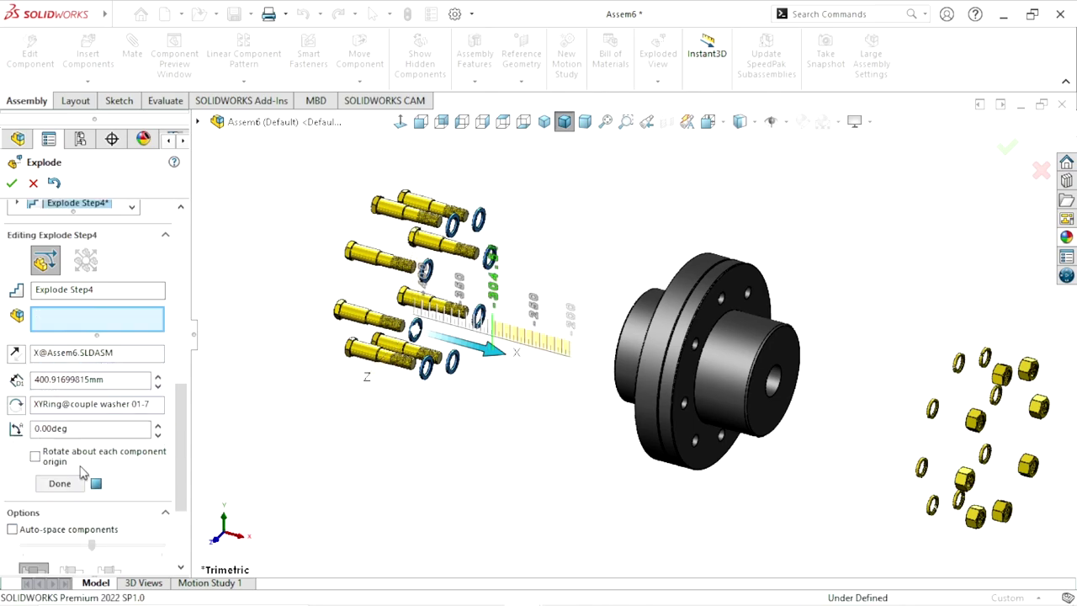
click(59, 484)
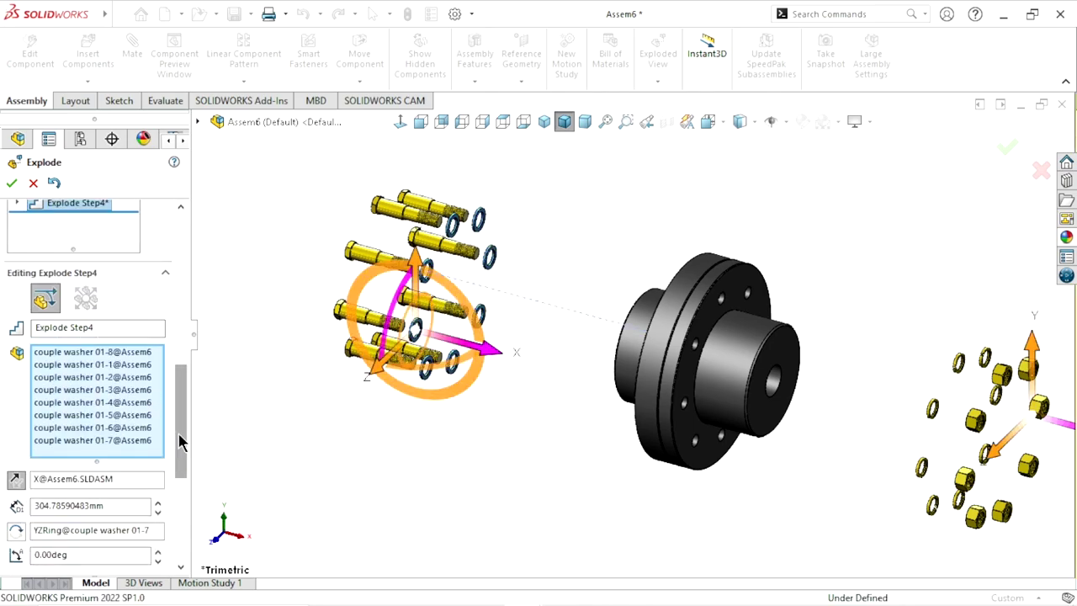
drag(183, 417, 157, 467)
click(80, 455)
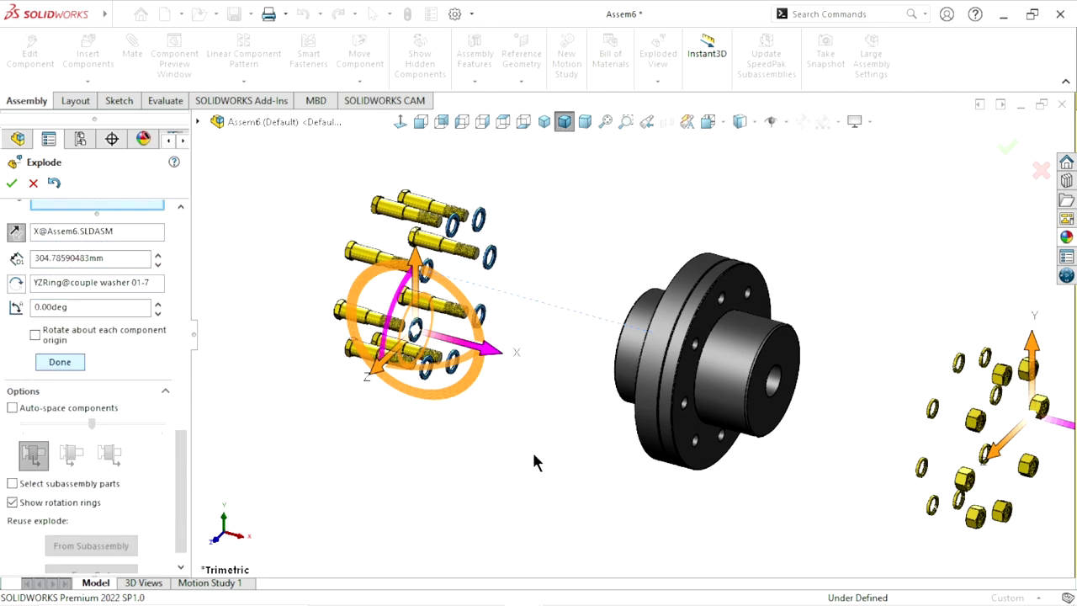
- Start a new explode step by selecting all eight red Couple bush parts in the hub flange
click(586, 381)
scroll(581, 385, down, 2)
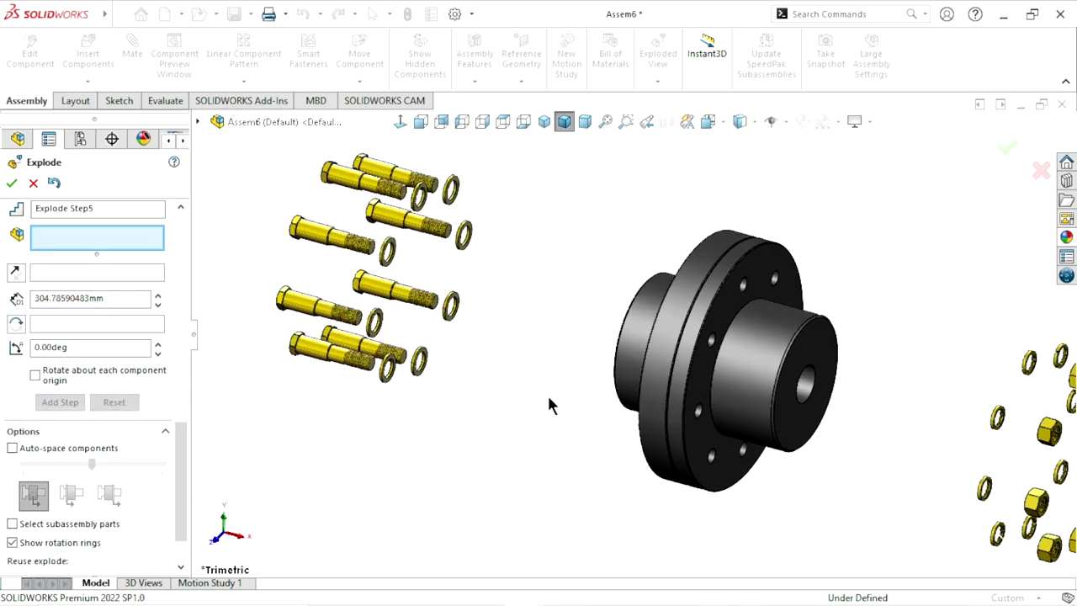
mouse_move(555, 431)
middle_down()
mouse_move(598, 428)
mouse_move(620, 445)
middle_up()
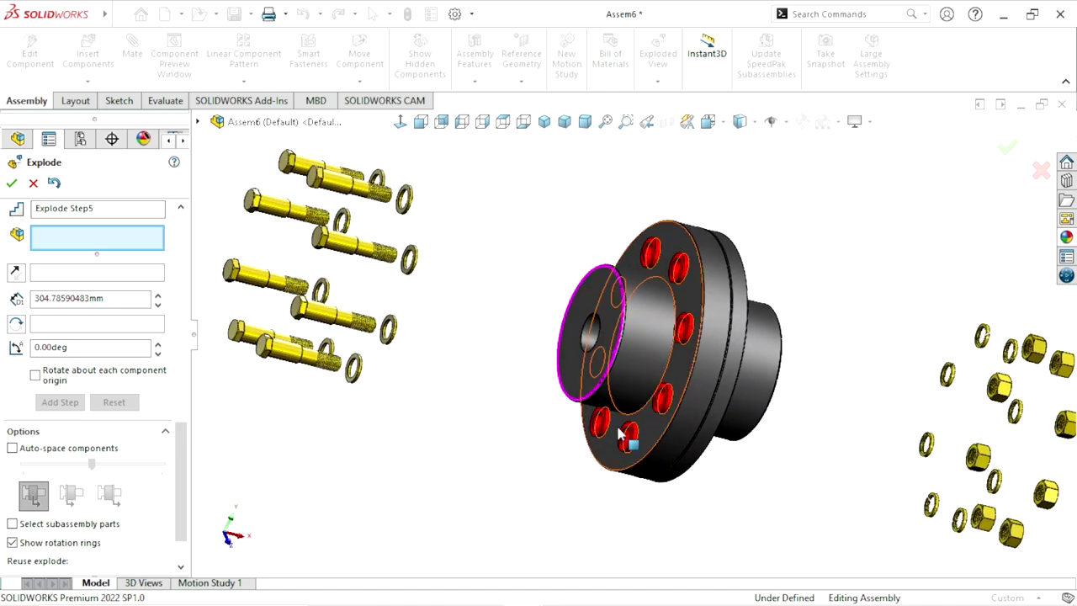
scroll(620, 444, up, 3)
scroll(626, 354, down, 5)
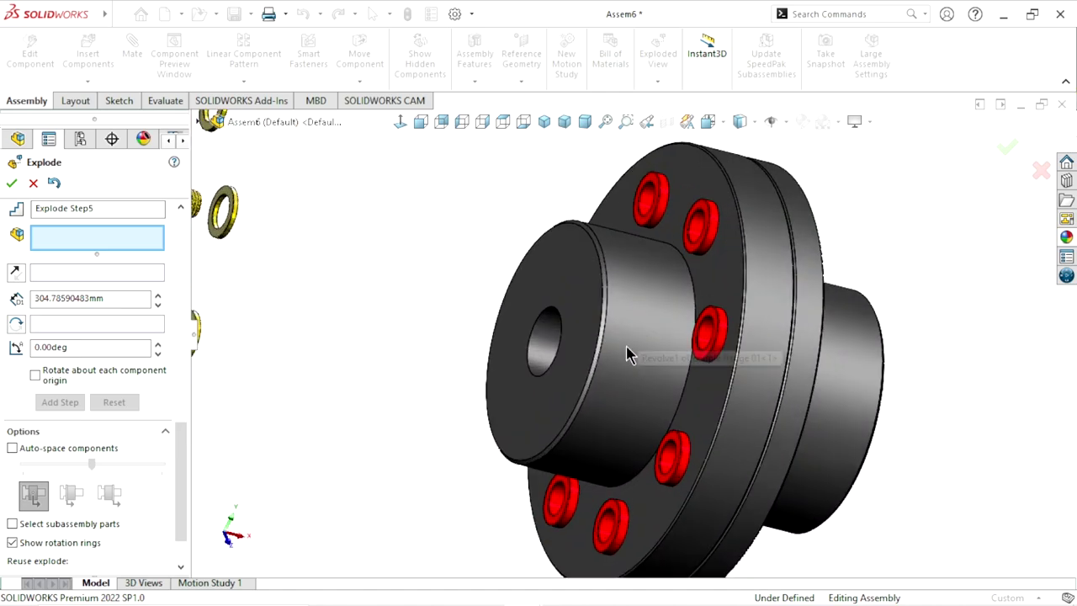
click(710, 338)
click(700, 225)
scroll(673, 347, up, 1)
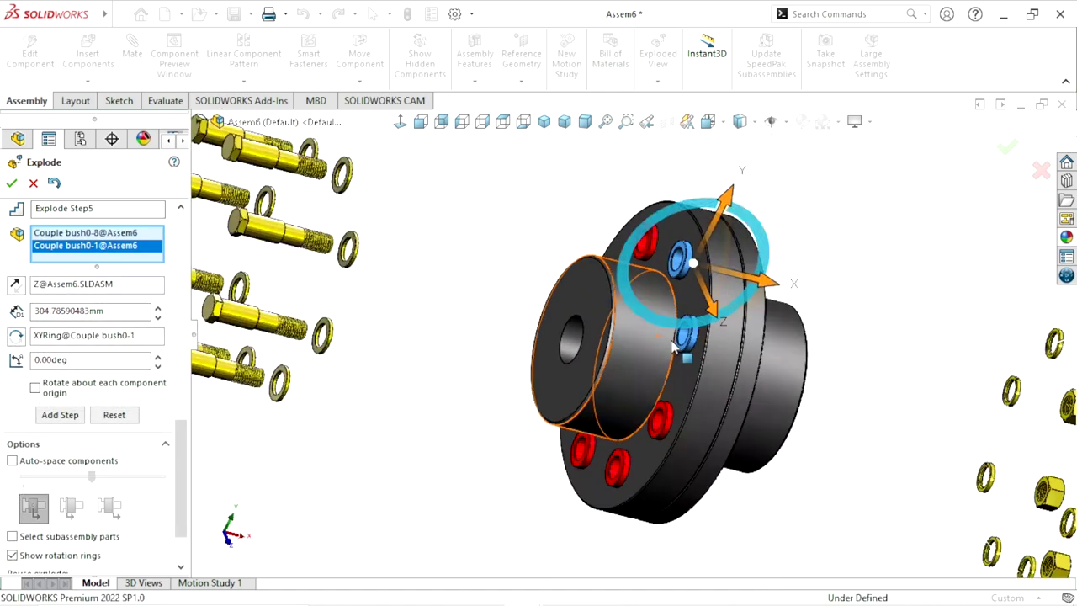
scroll(673, 347, down, 2)
click(608, 234)
scroll(610, 342, up, 3)
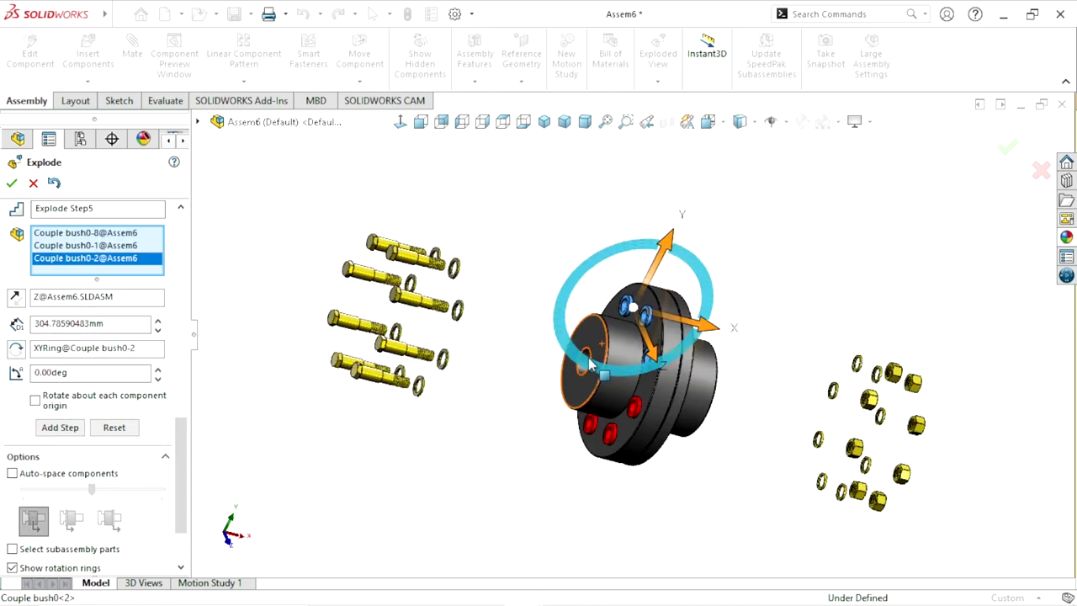
middle_drag(591, 363, 546, 356)
scroll(547, 356, down, 3)
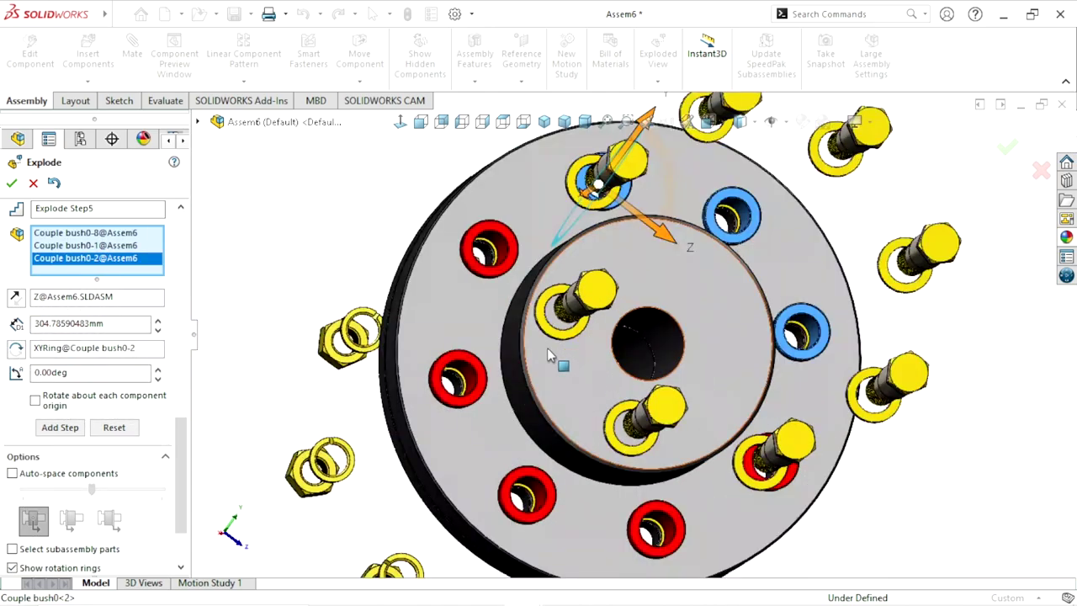
click(503, 261)
click(456, 381)
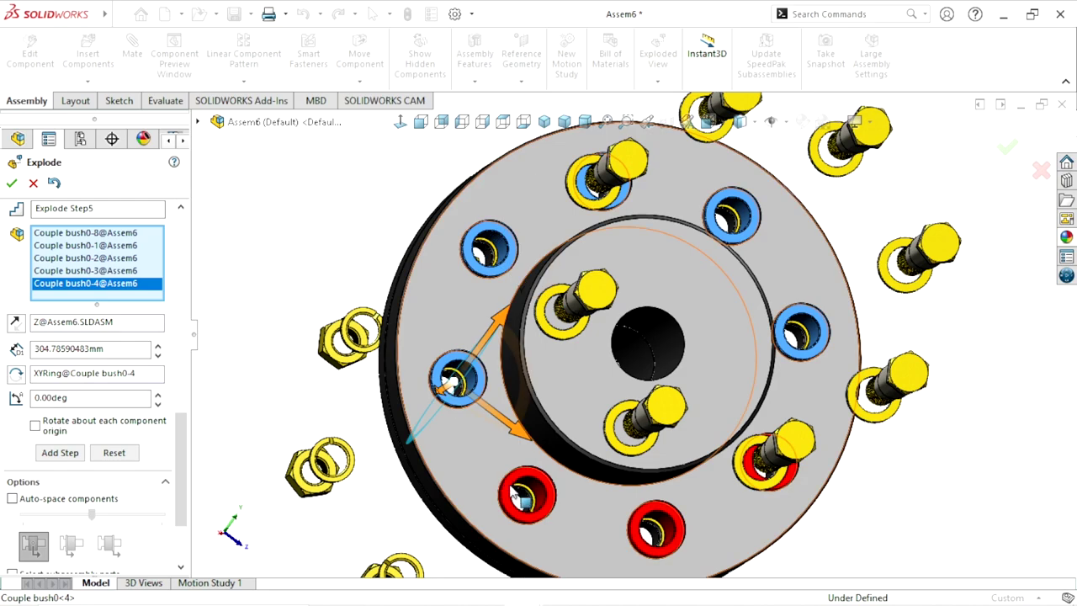
click(515, 494)
click(656, 529)
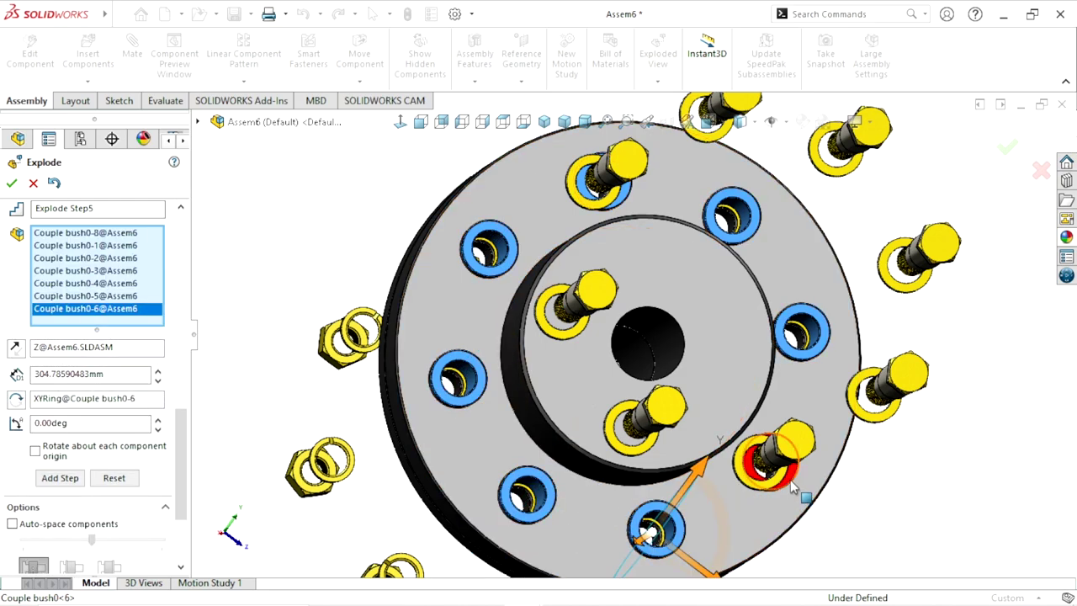
click(790, 477)
- Move the eight bushings about 232 mm left along X toward the bolts and commit the step
scroll(842, 505, up, 5)
mouse_move(855, 500)
middle_down()
mouse_move(837, 471)
mouse_move(737, 469)
middle_up()
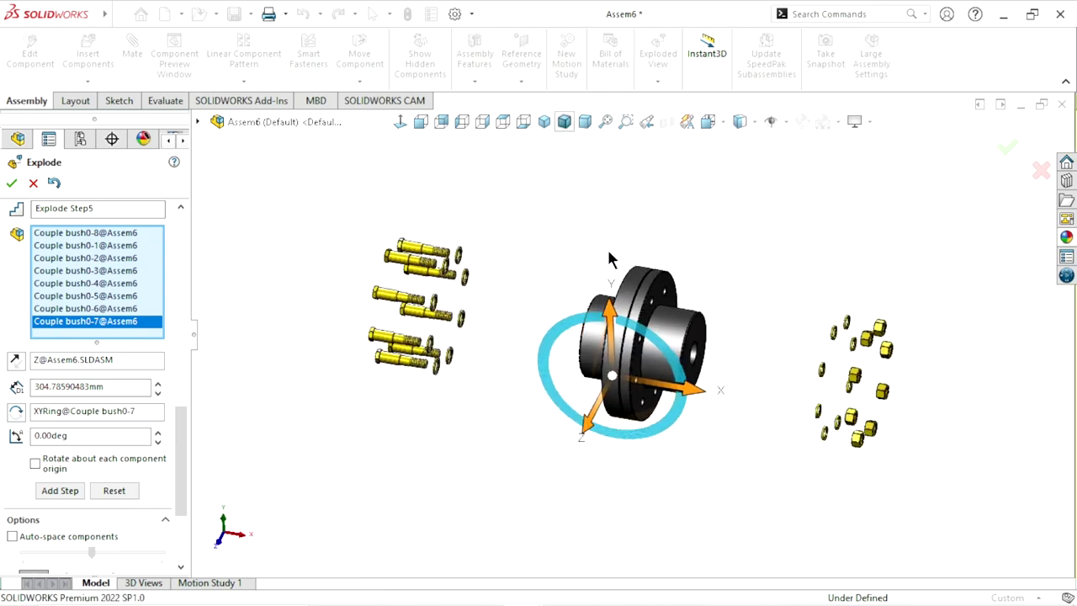
right_drag(611, 257, 679, 346)
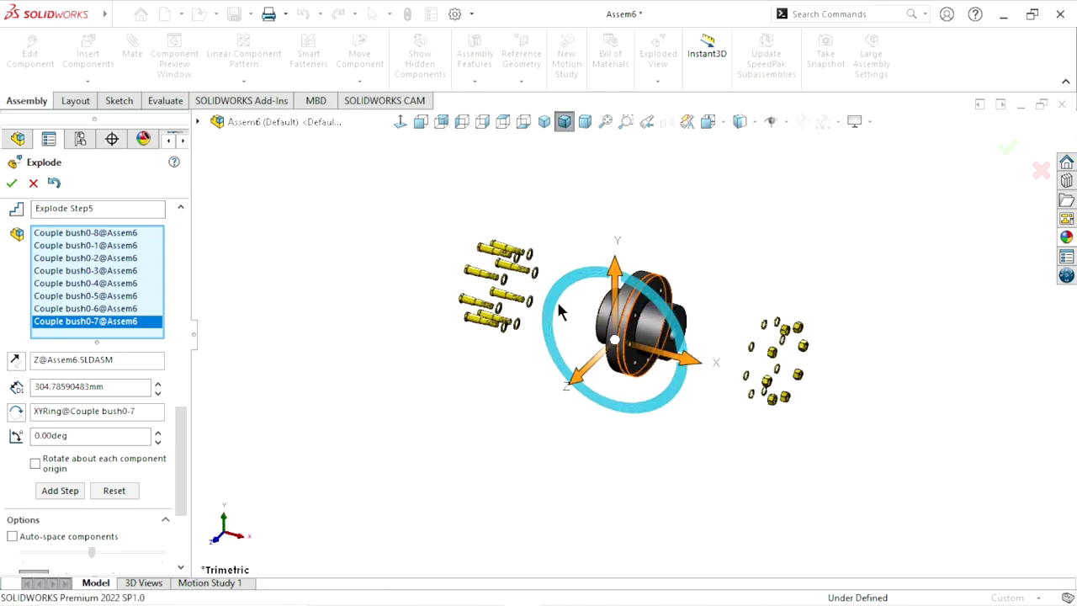
scroll(562, 311, down, 1)
scroll(578, 315, down, 1)
scroll(625, 336, down, 2)
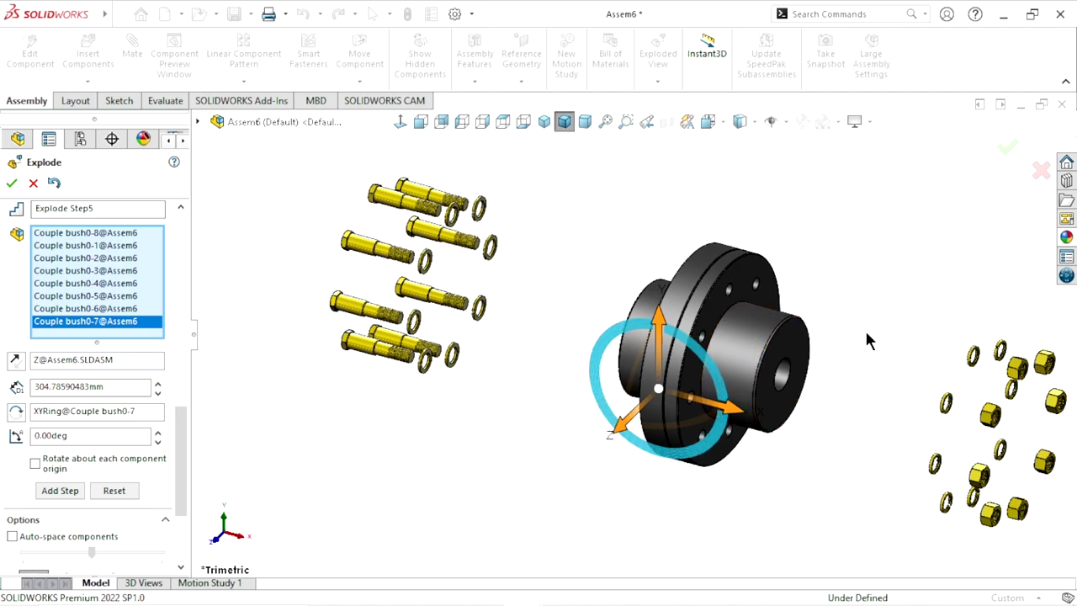
ctrl+middle_drag(868, 340, 819, 330)
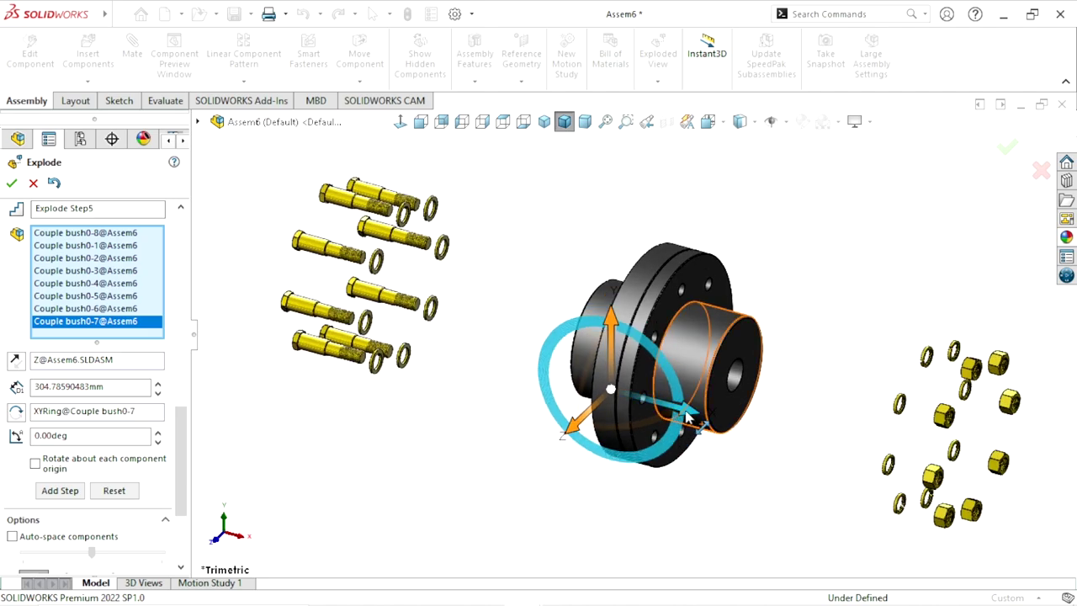
mouse_move(687, 414)
mouse_down()
mouse_move(488, 358)
mouse_move(509, 377)
mouse_up()
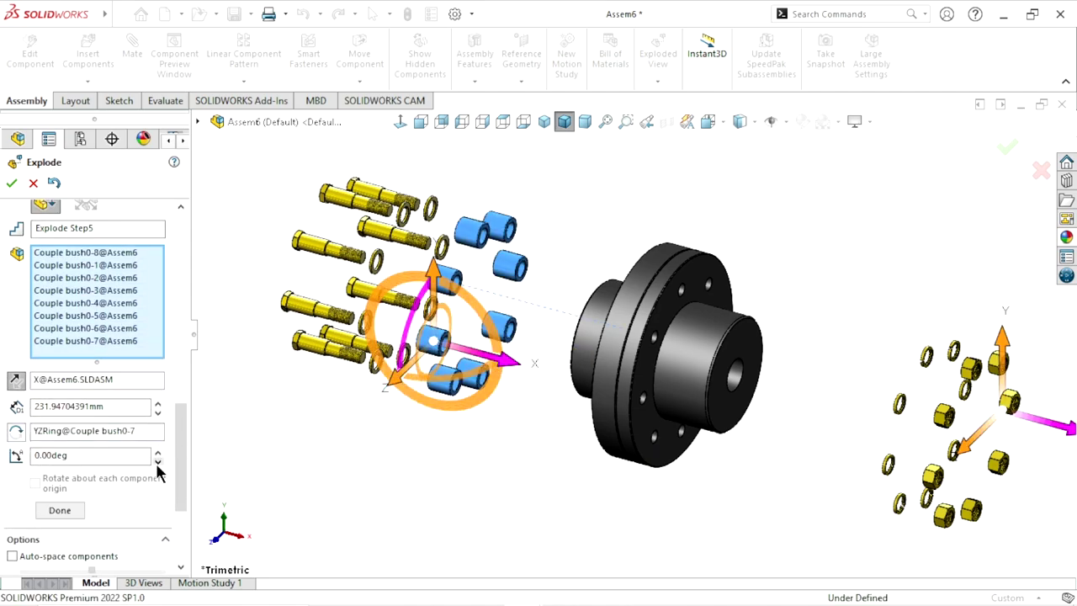
drag(183, 455, 182, 483)
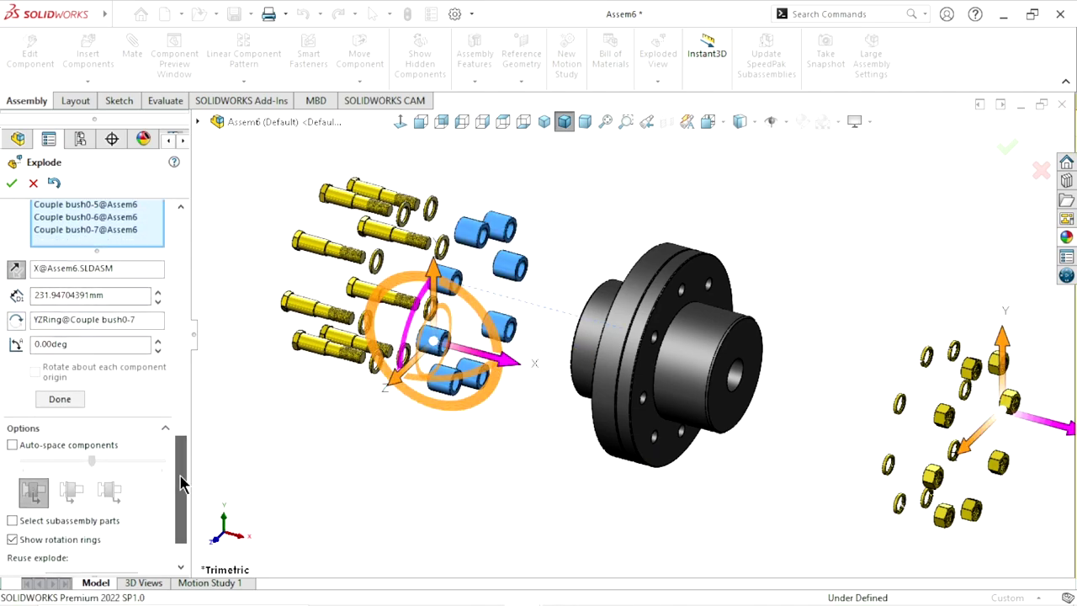
click(73, 404)
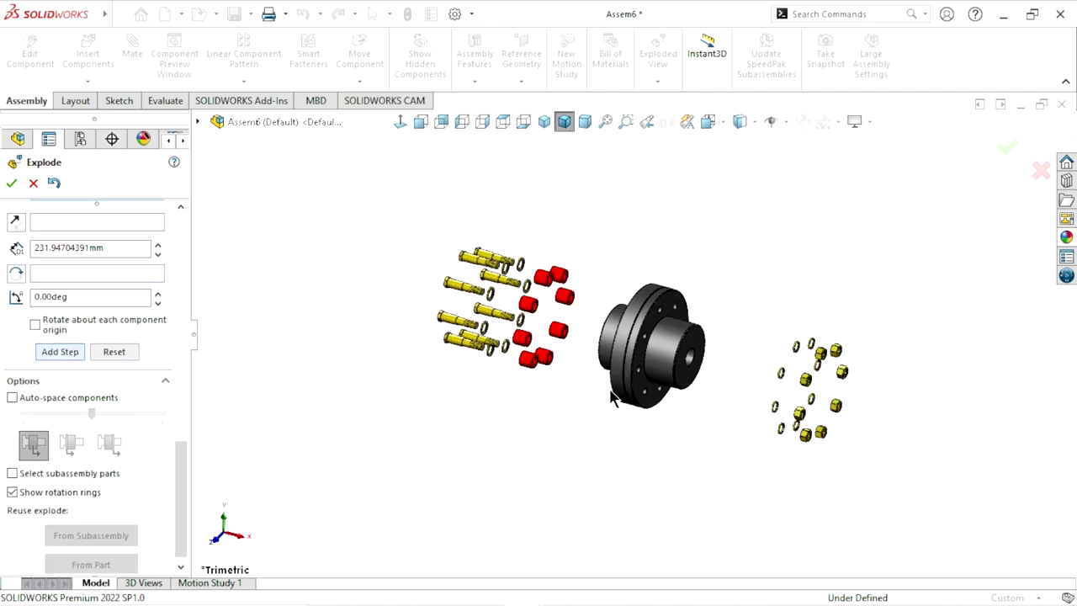
- Select every blue couple washer 02 sitting in the hub's bolt holes
middle_drag(603, 412, 692, 368)
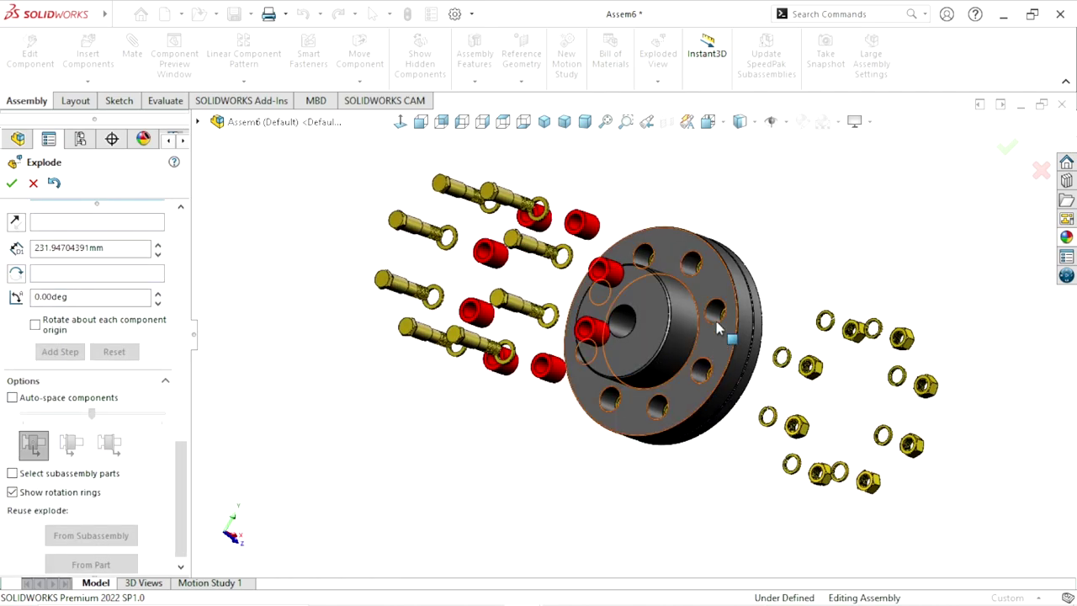
scroll(692, 369, down, 3)
scroll(698, 312, down, 3)
click(706, 308)
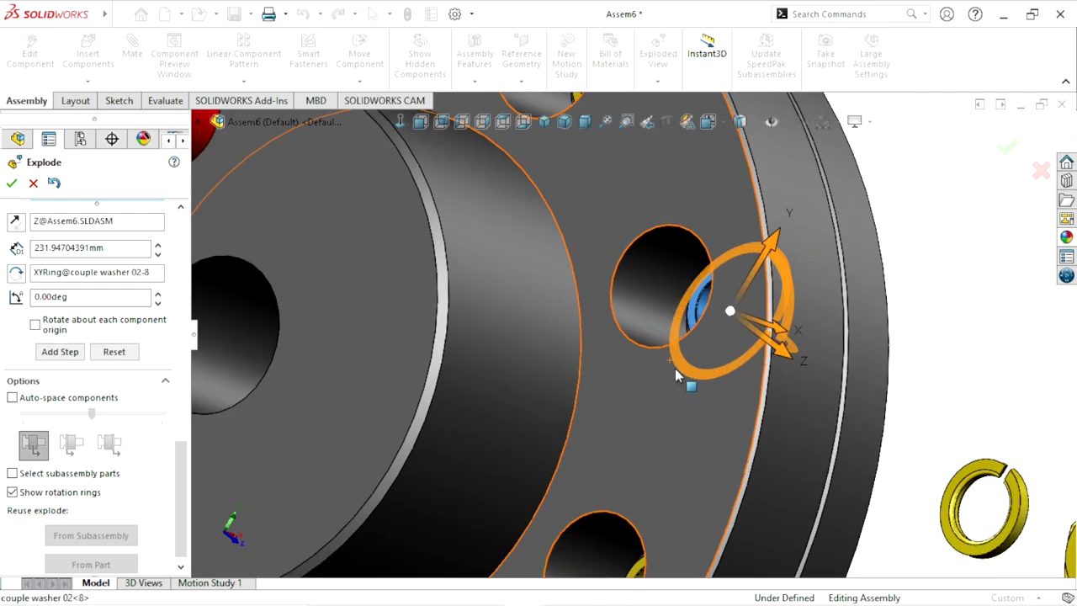
scroll(675, 368, up, 3)
scroll(612, 260, down, 4)
click(603, 154)
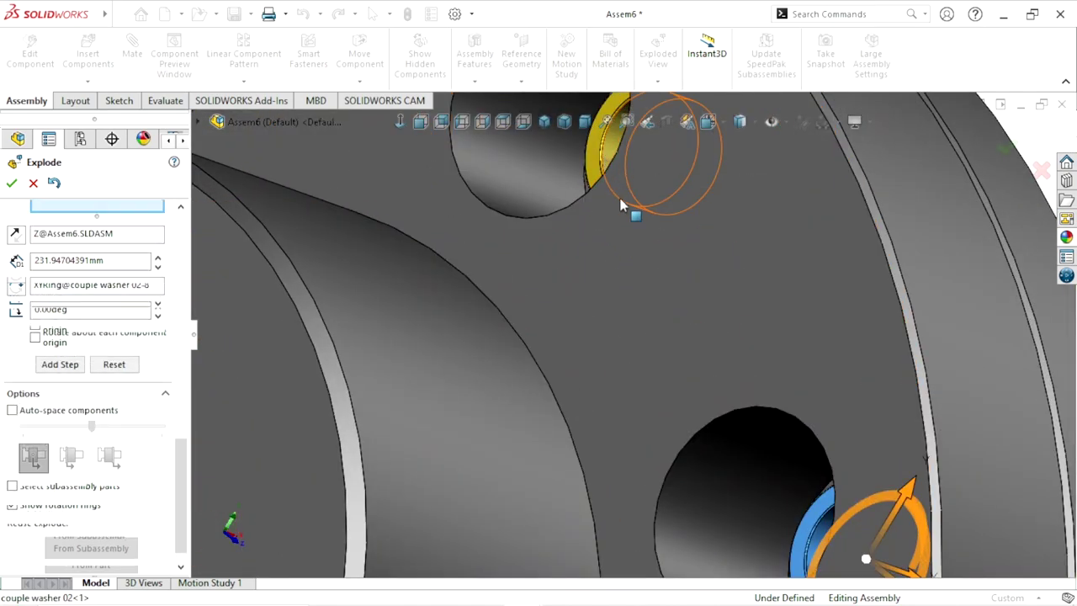
scroll(627, 212, up, 3)
scroll(645, 260, down, 3)
scroll(567, 283, down, 1)
click(390, 238)
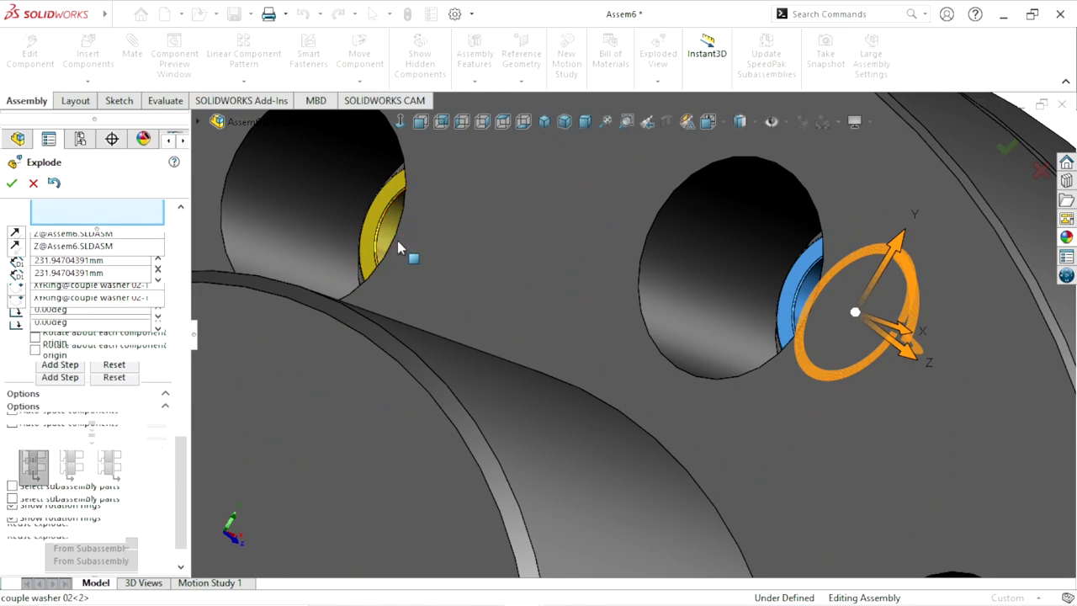
scroll(397, 241, up, 3)
scroll(446, 386, down, 2)
scroll(446, 386, down, 1)
scroll(445, 385, up, 3)
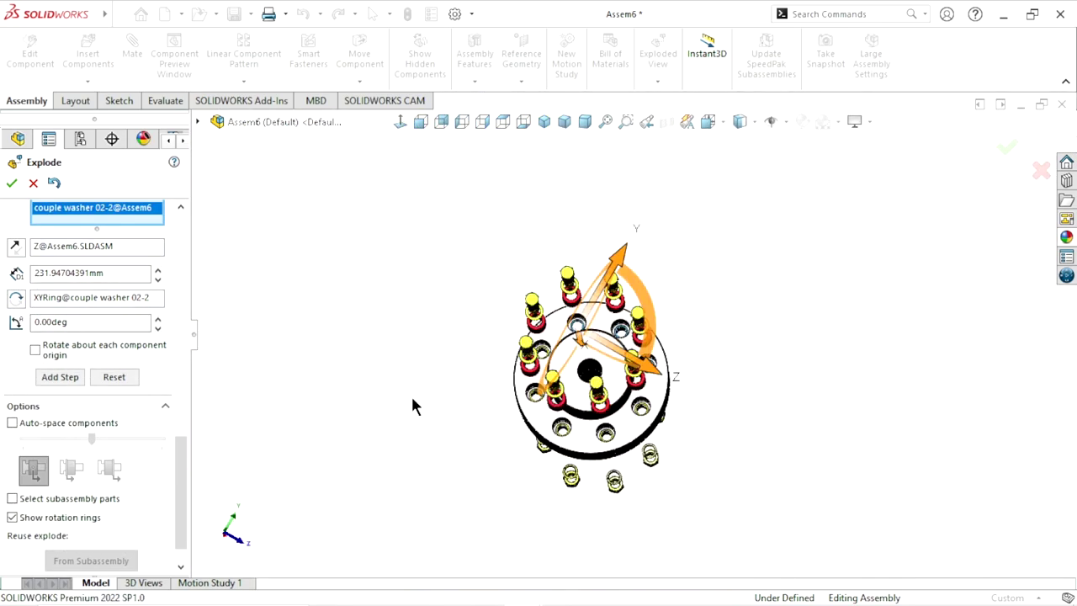
scroll(624, 332, down, 3)
scroll(867, 248, down, 3)
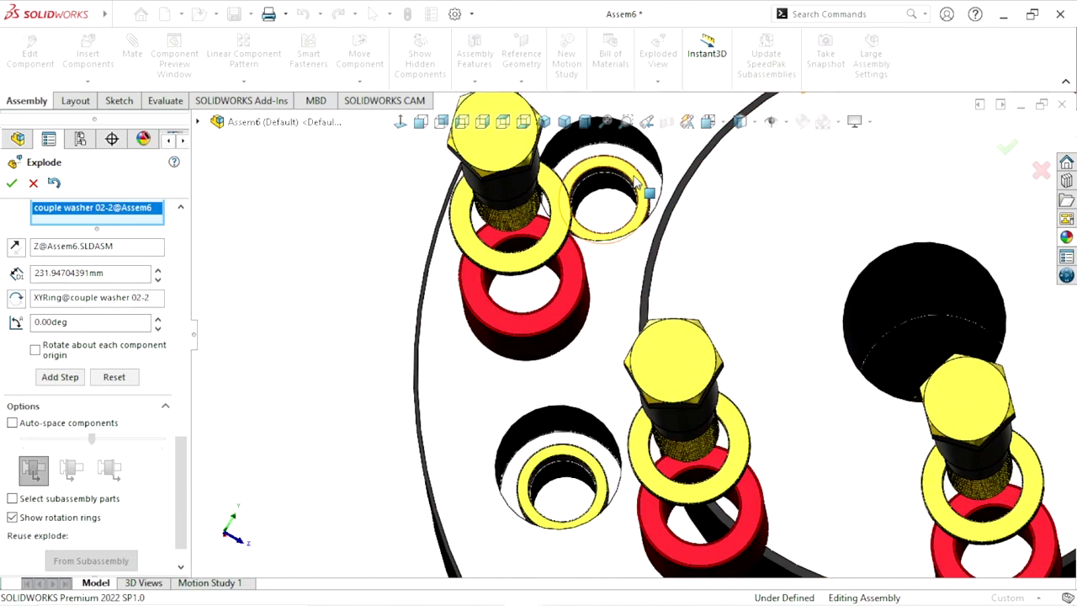
click(551, 465)
click(551, 463)
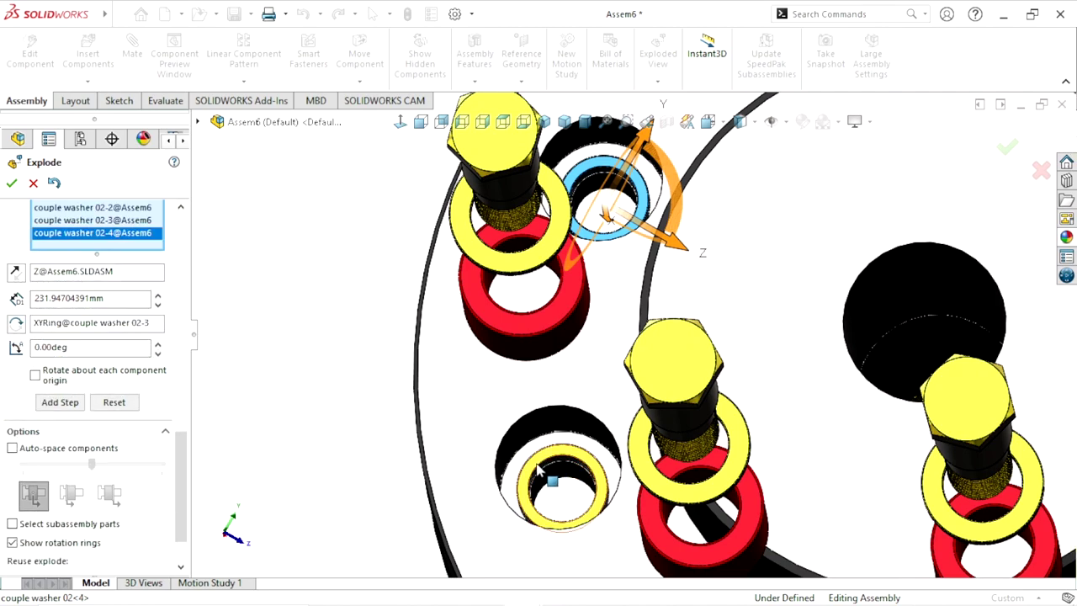
scroll(589, 467, up, 3)
scroll(640, 471, down, 1)
scroll(599, 395, down, 3)
scroll(599, 395, down, 2)
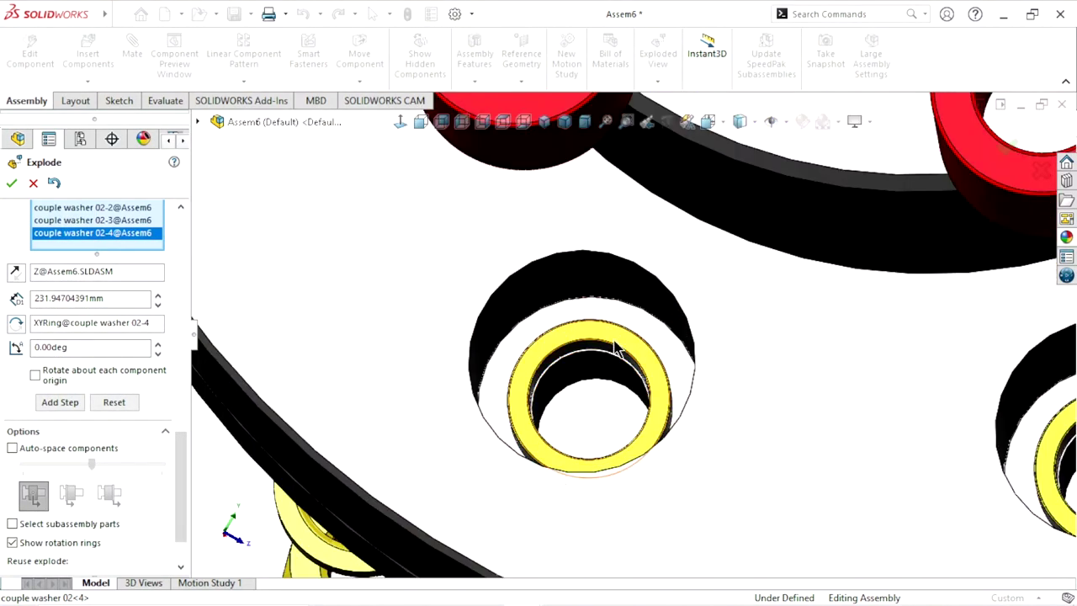
click(613, 356)
scroll(724, 414, up, 3)
scroll(783, 403, down, 3)
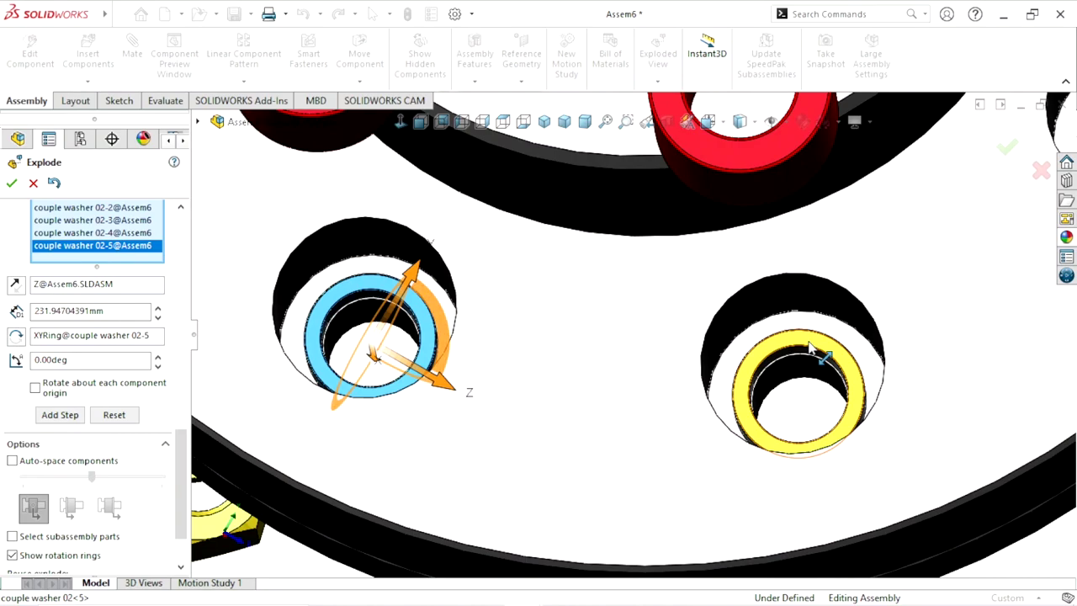
click(810, 348)
scroll(783, 354, up, 3)
scroll(742, 269, down, 3)
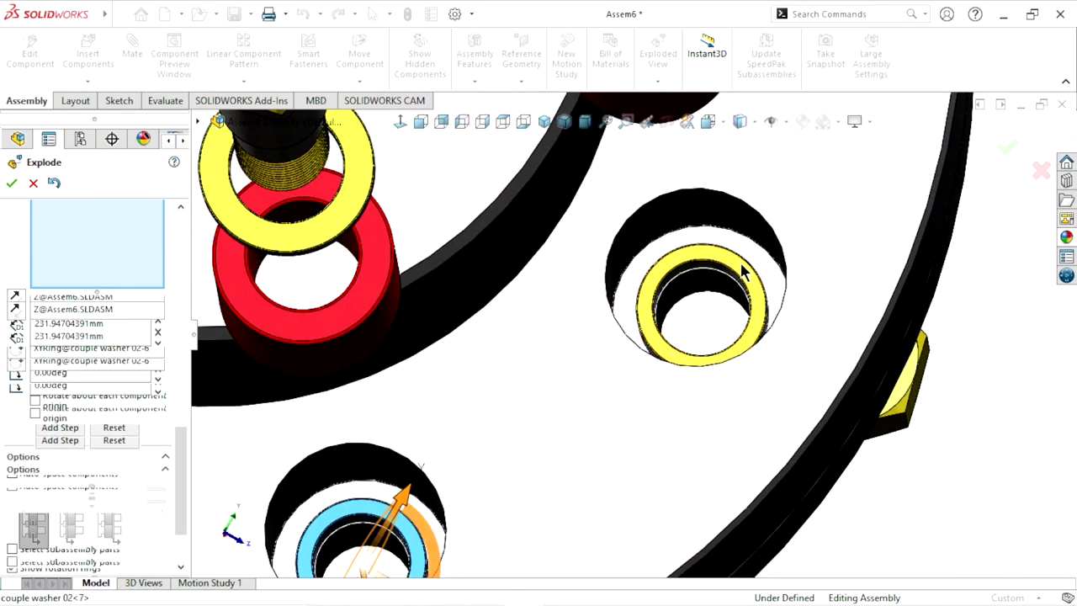
click(742, 269)
scroll(742, 269, up, 2)
scroll(652, 276, up, 2)
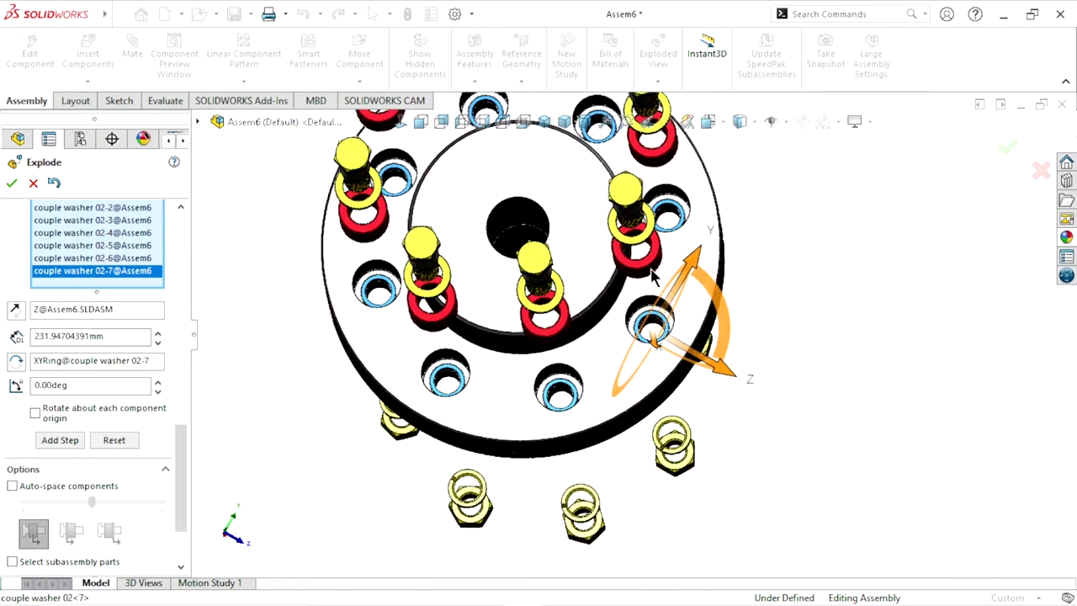
- Return to Trimetric view and move the washers about 178 mm left along X
click(569, 128)
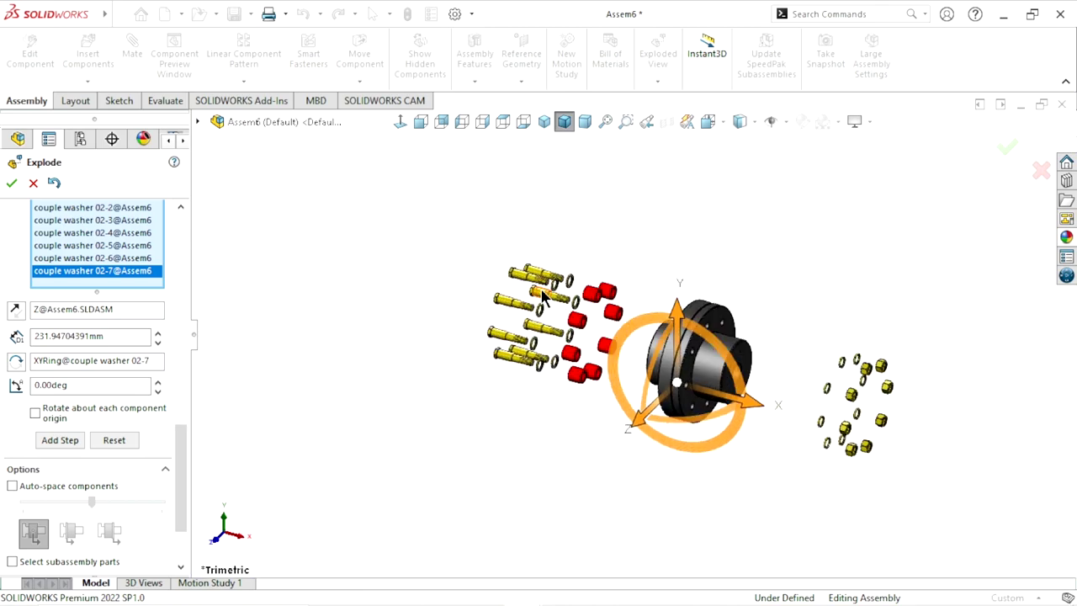
scroll(730, 431, down, 2)
scroll(656, 393, down, 1)
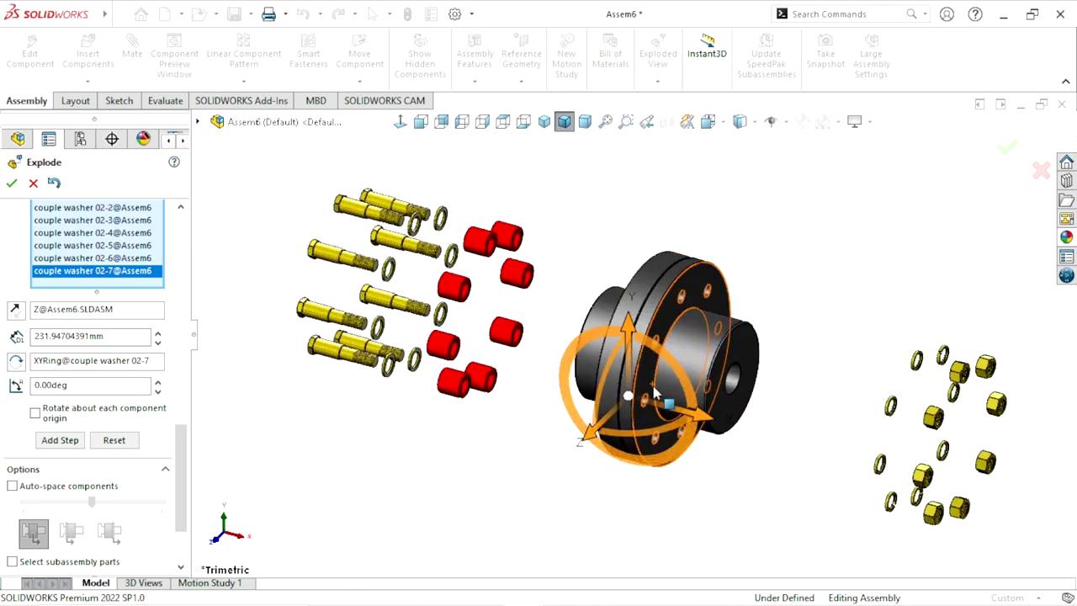
drag(703, 426, 582, 380)
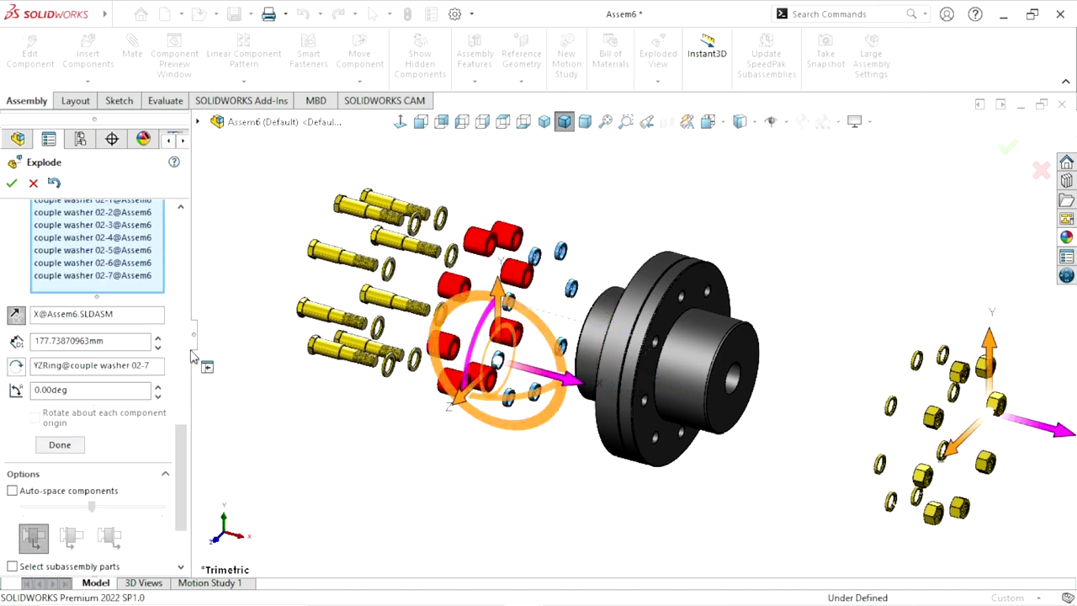
scroll(182, 449, down, 2)
- Commit the washer step, move couple flange 02 about 145.66 mm along X, and close Explode
click(38, 346)
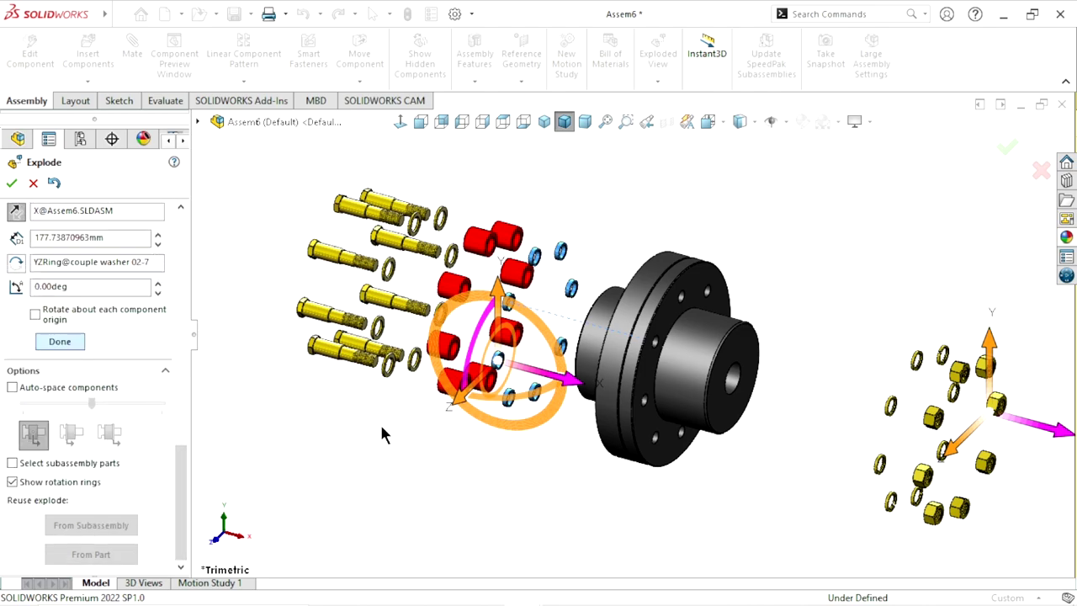
scroll(625, 413, up, 3)
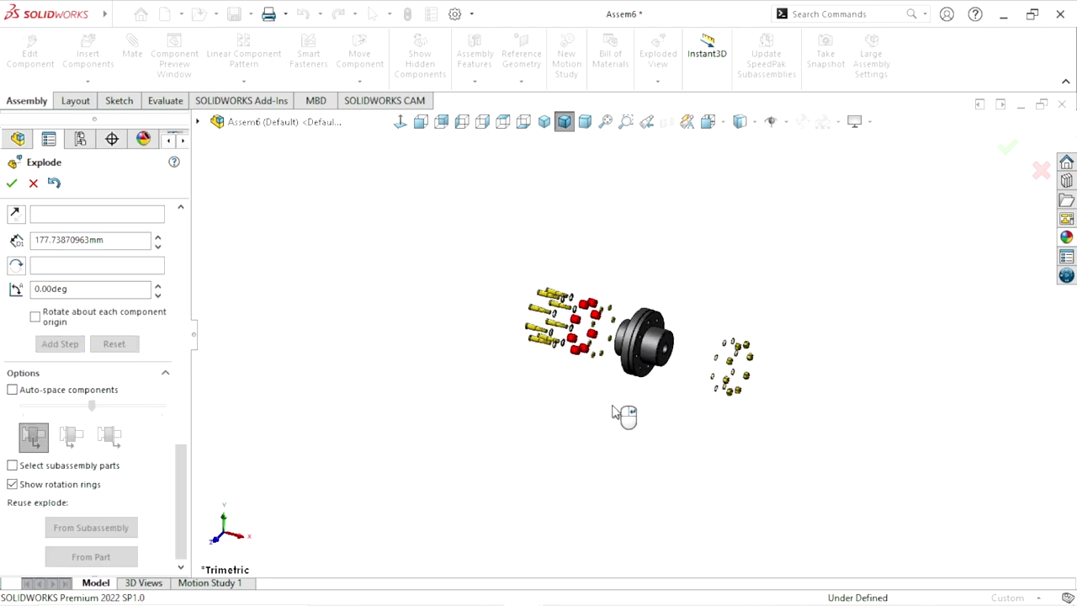
scroll(639, 387, down, 2)
click(683, 374)
scroll(683, 374, down, 2)
scroll(690, 420, up, 3)
scroll(723, 396, down, 4)
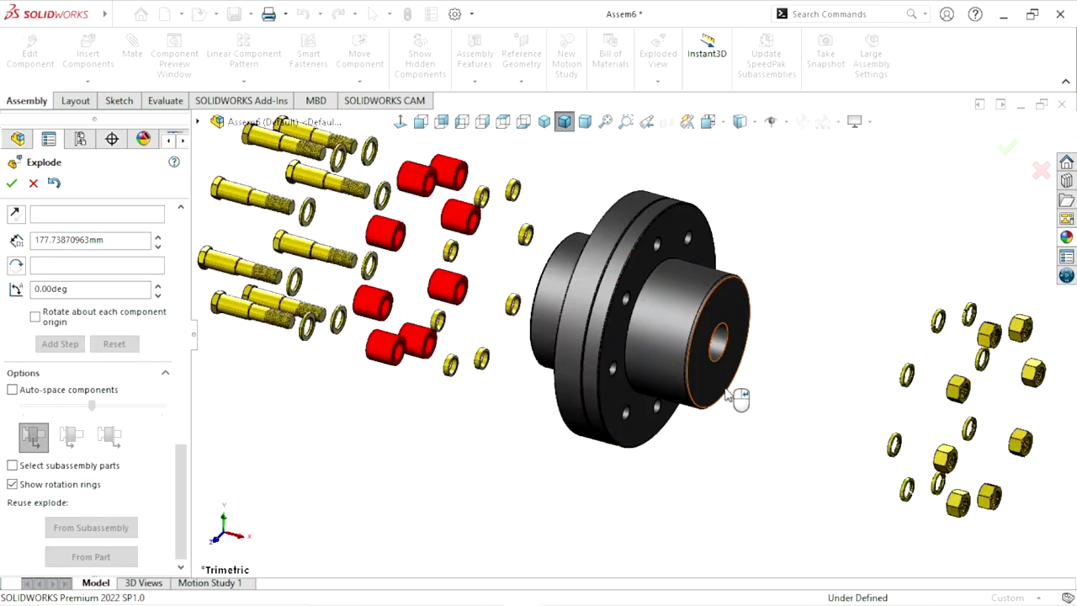
click(673, 298)
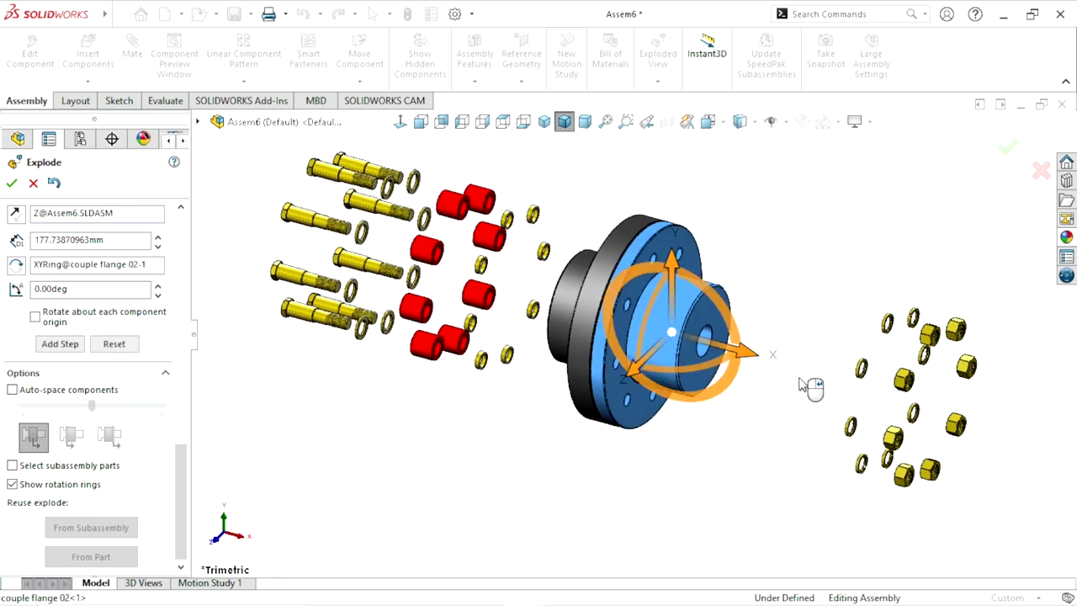
drag(753, 355, 862, 384)
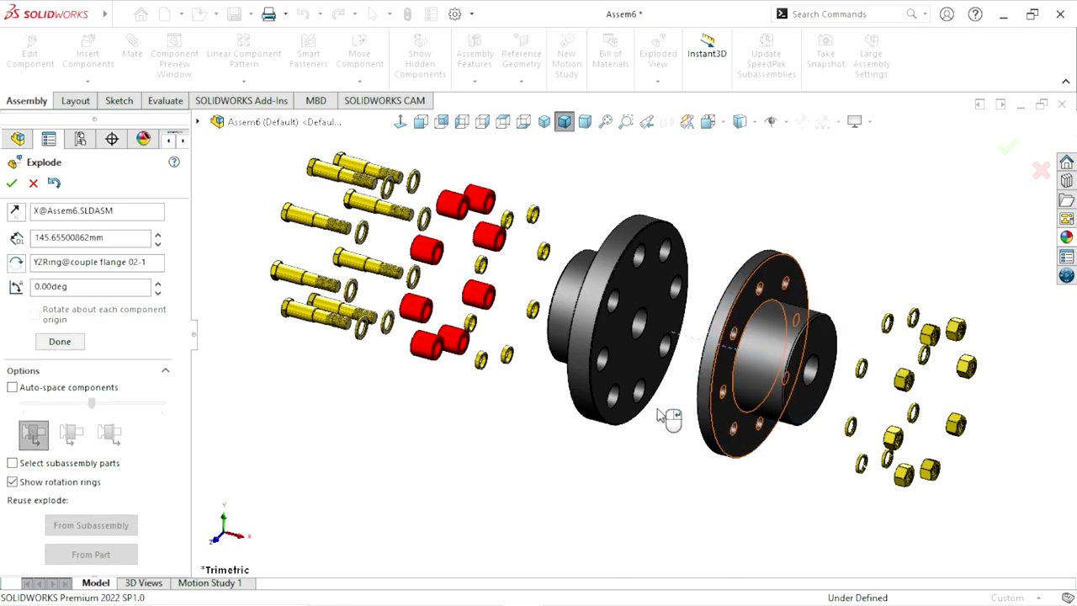
click(60, 341)
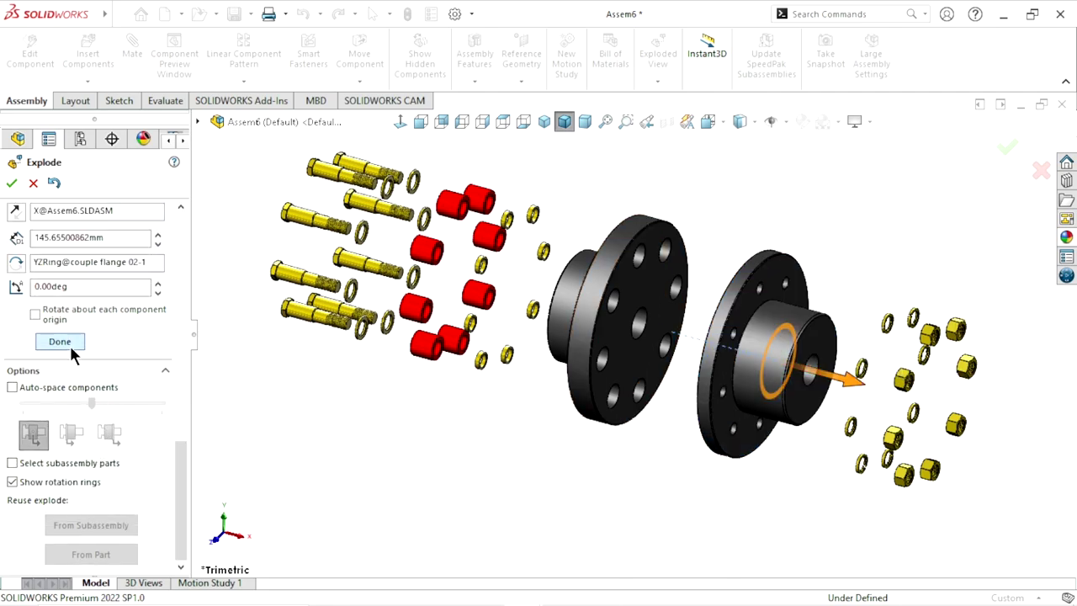
click(11, 183)
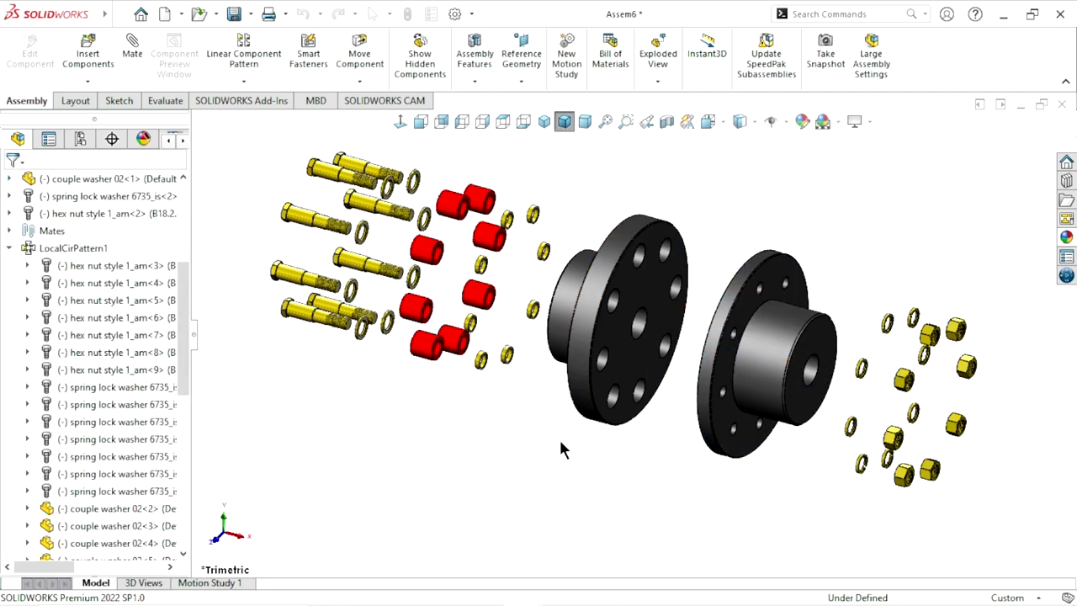
- Collapse LocalCirPattern1 in the FeatureManager tree and bring up the Assem6 context menu
scroll(606, 445, up, 3)
scroll(643, 314, down, 2)
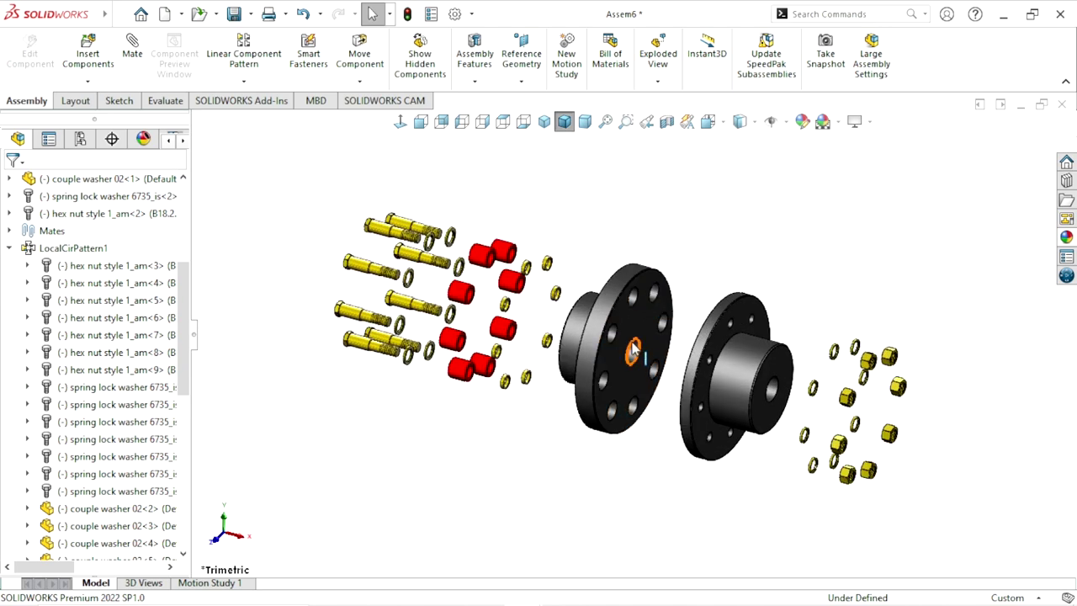
scroll(632, 348, down, 1)
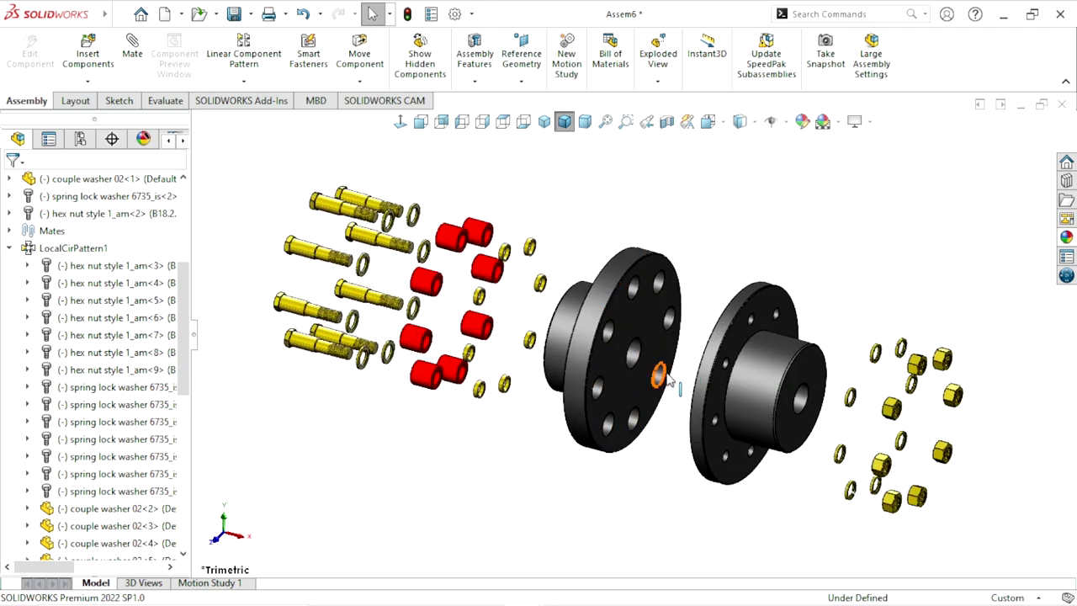
scroll(669, 381, down, 1)
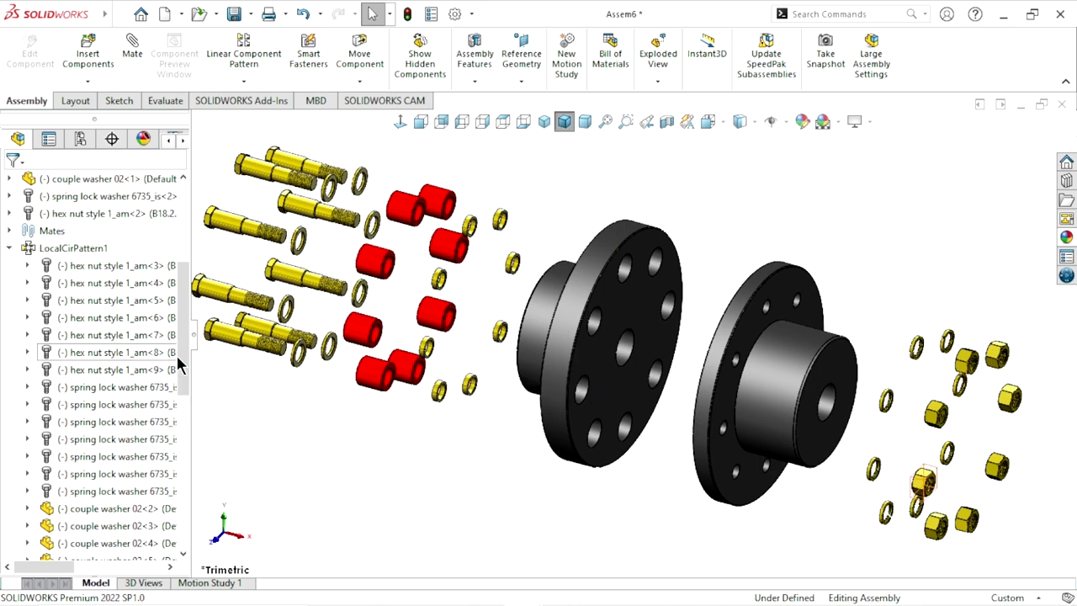
click(11, 249)
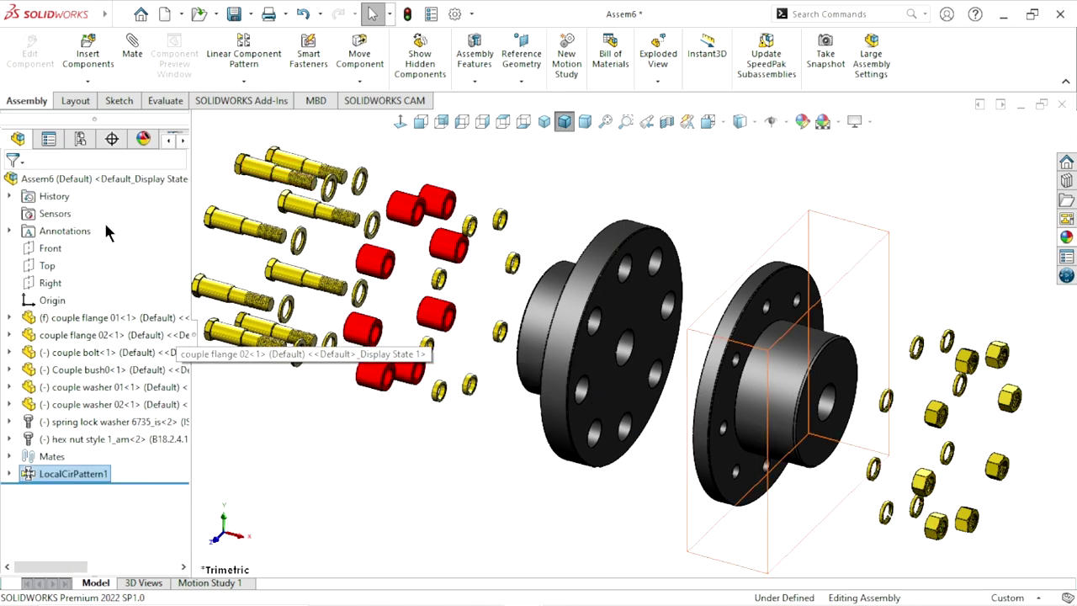
click(106, 178)
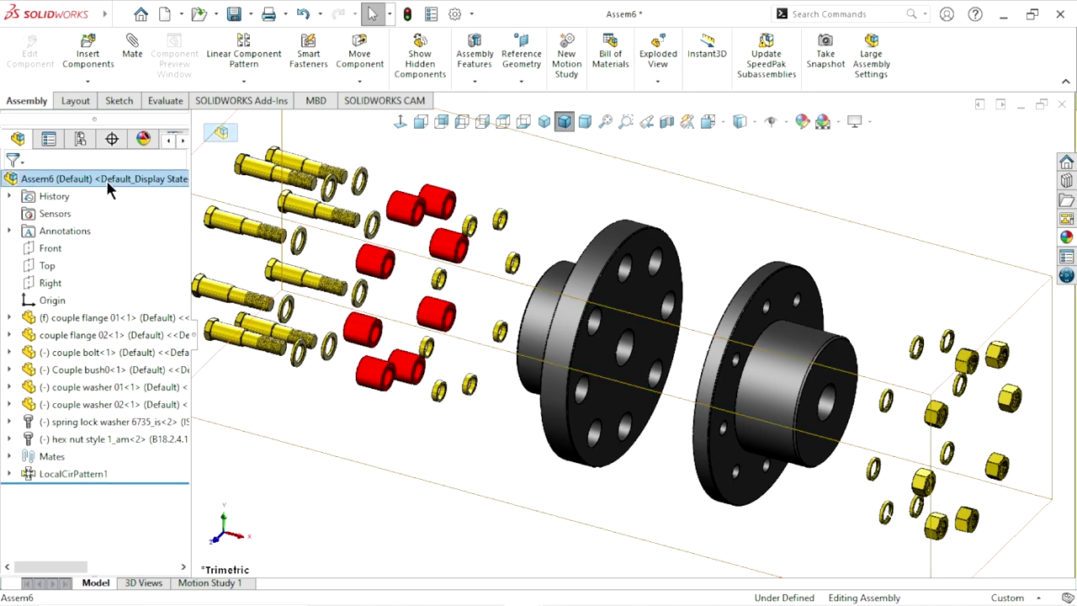
right_click(106, 179)
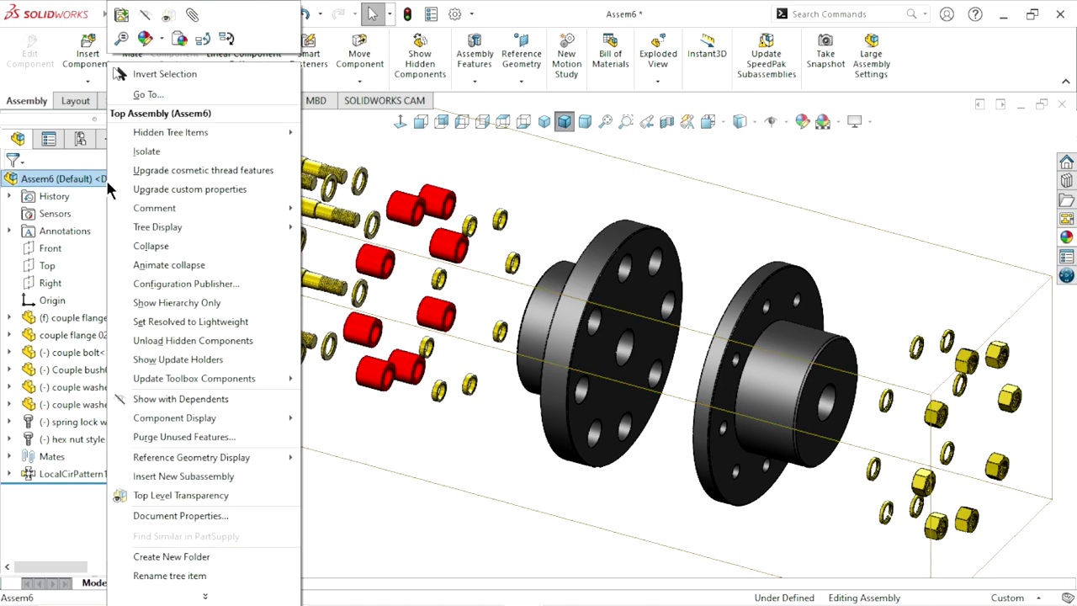
- Animate the exploded coupling collapsing, close the Animation Controller, and go to Motion Study 1
click(175, 266)
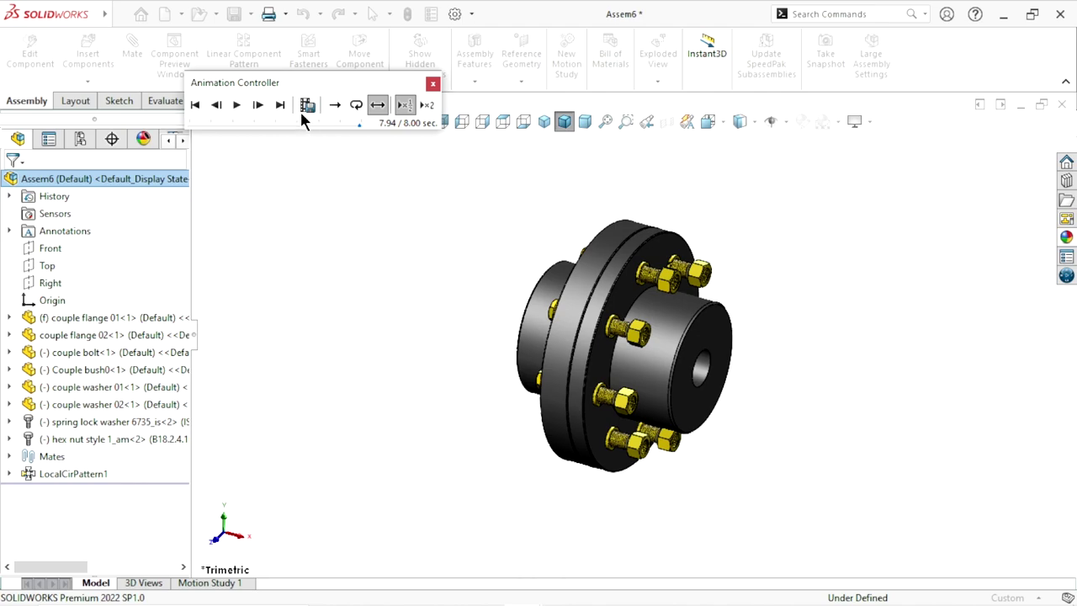
click(434, 84)
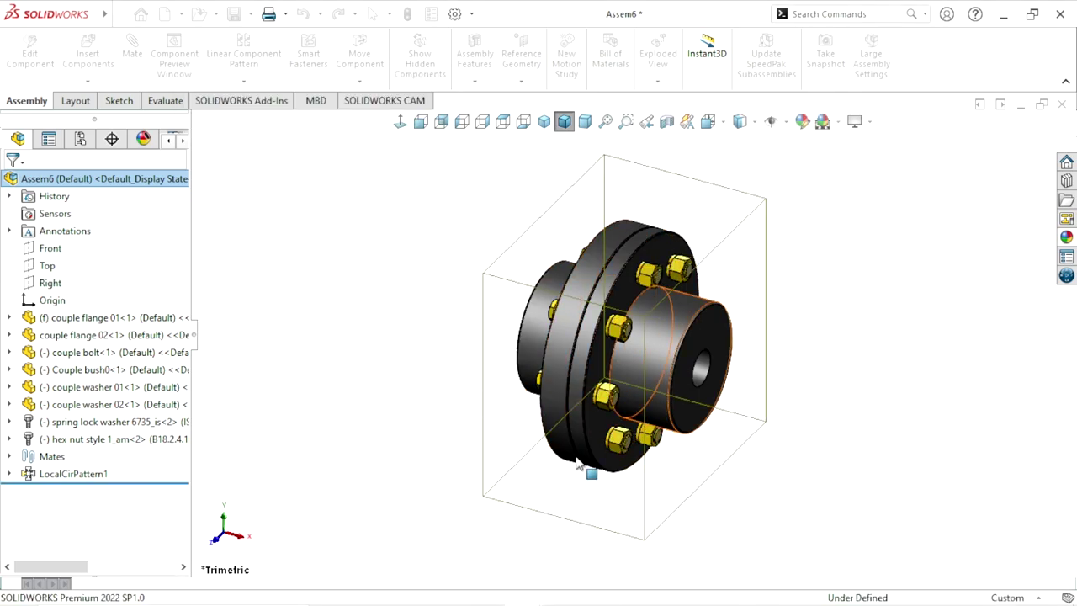
click(220, 583)
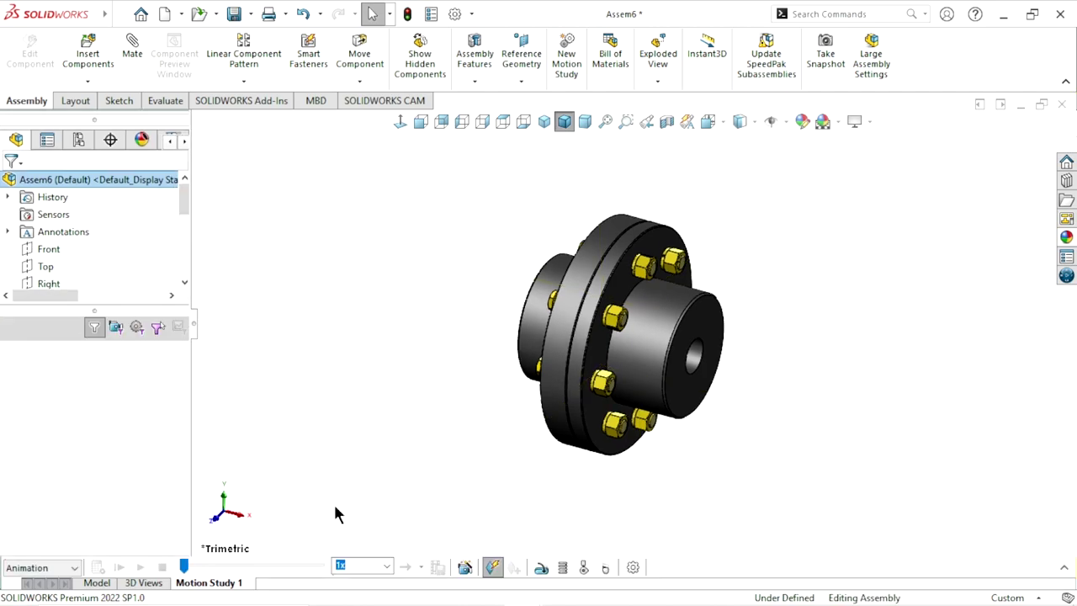
- Expand the MotionManager and add a 7-second Explode animation through the Animation Wizard
click(1064, 567)
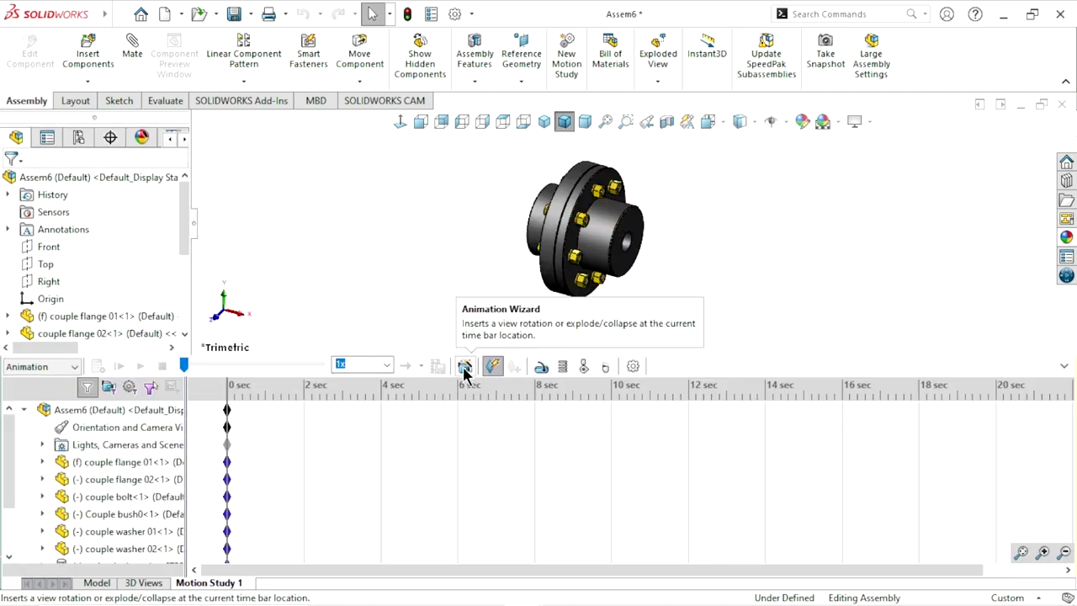
click(463, 367)
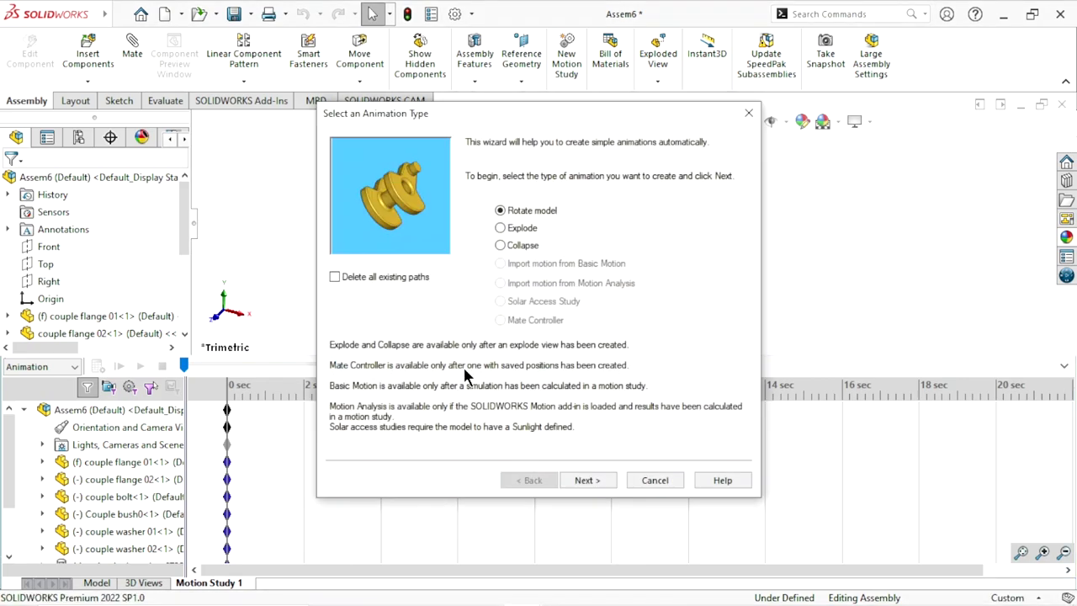
click(501, 227)
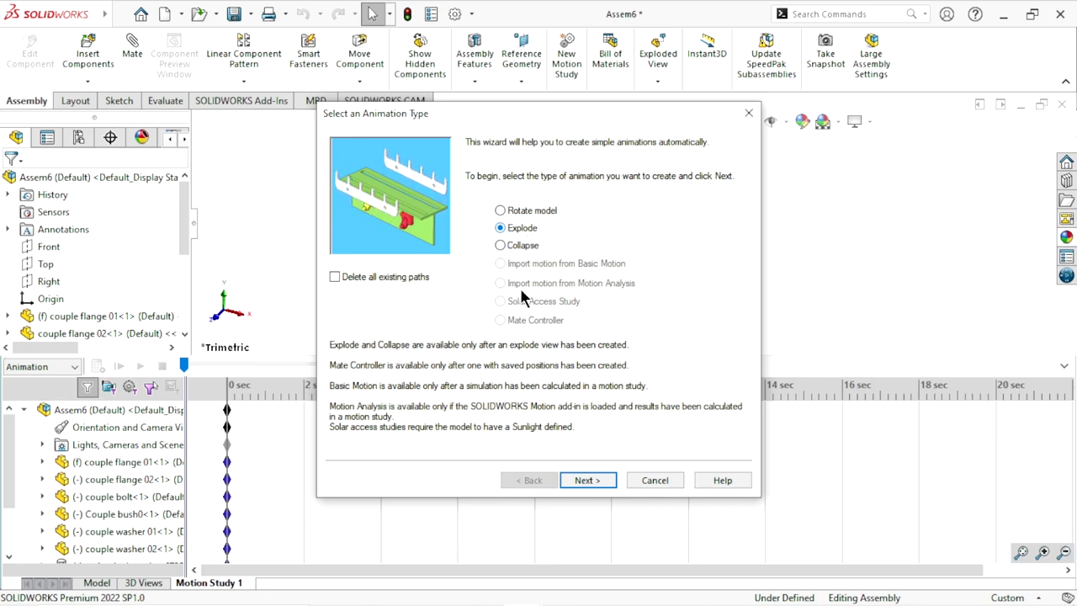
click(585, 481)
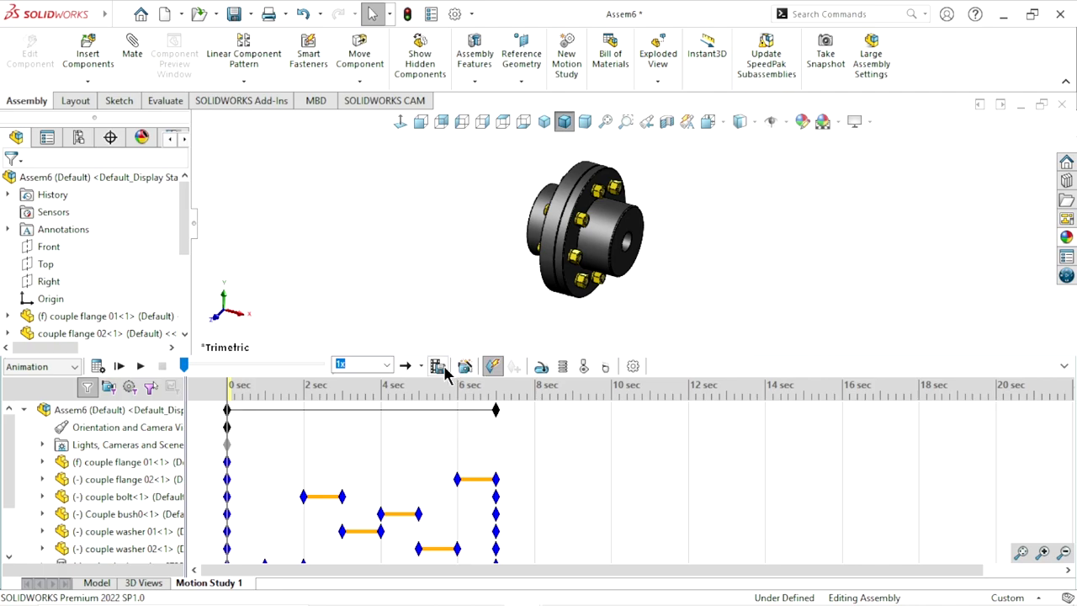
- Add a Collapse animation through the Animation Wizard with a 7-second start time
click(469, 371)
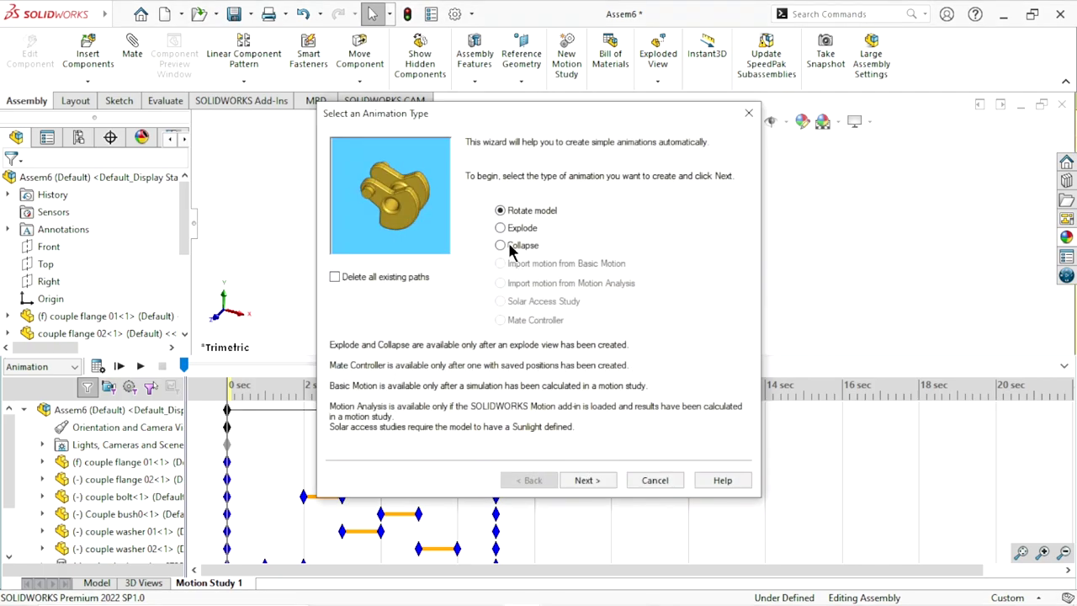
click(507, 245)
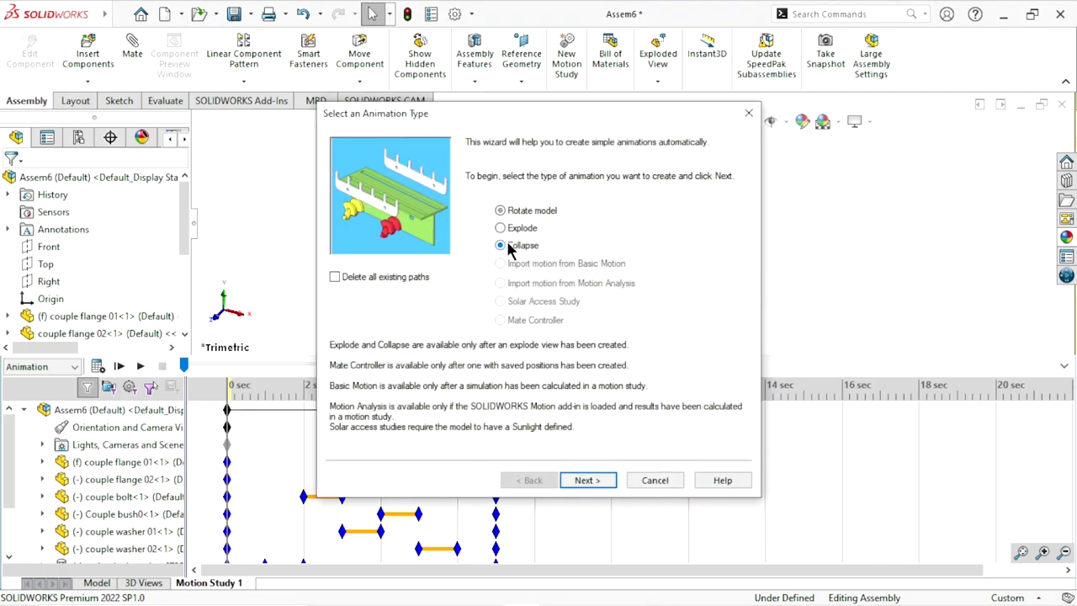
click(587, 483)
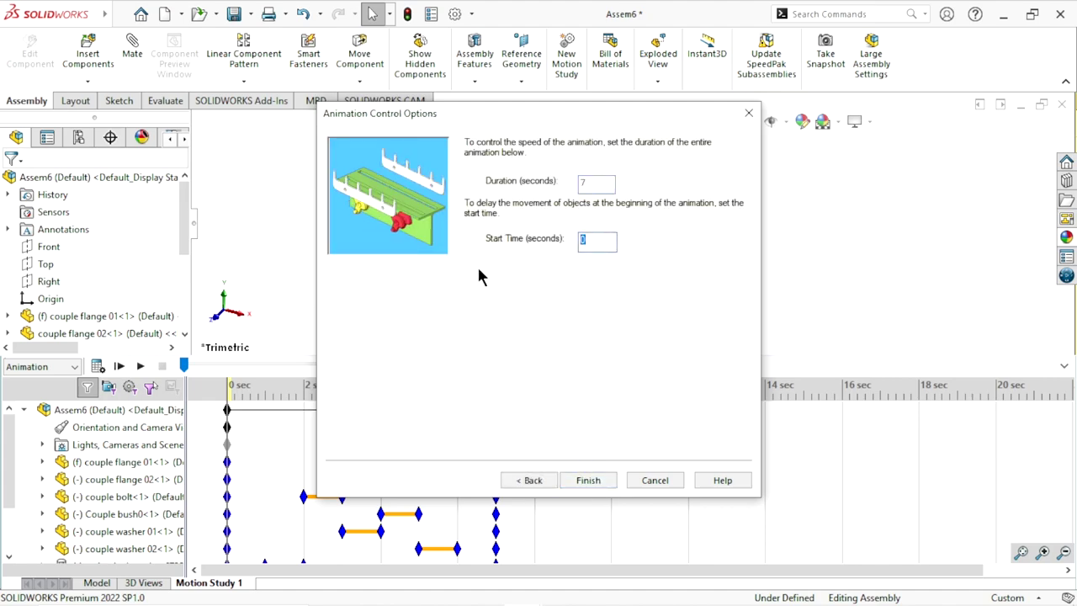
text(7)
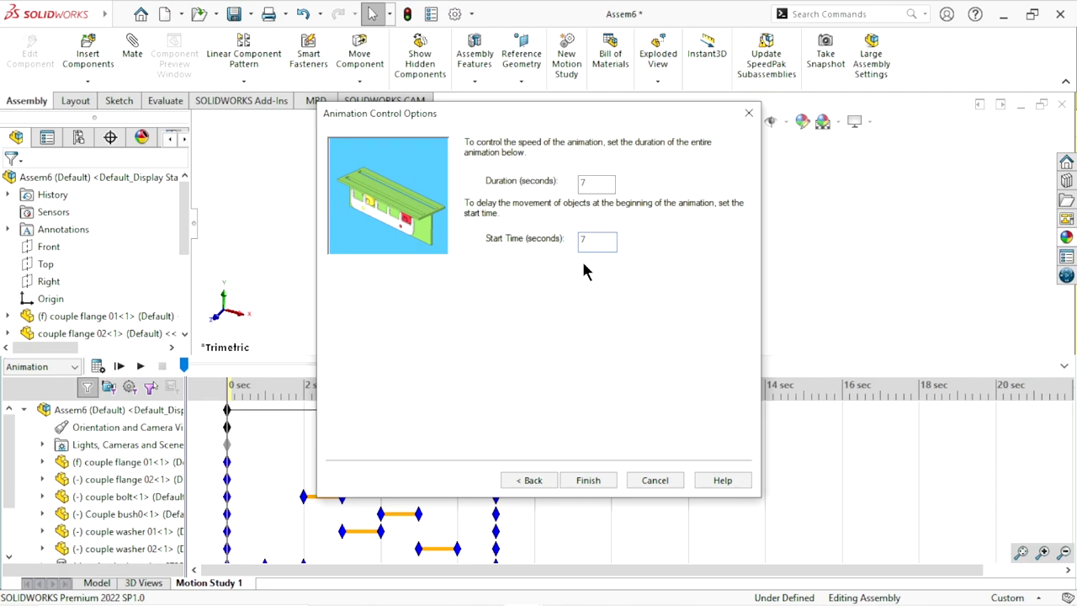
click(594, 479)
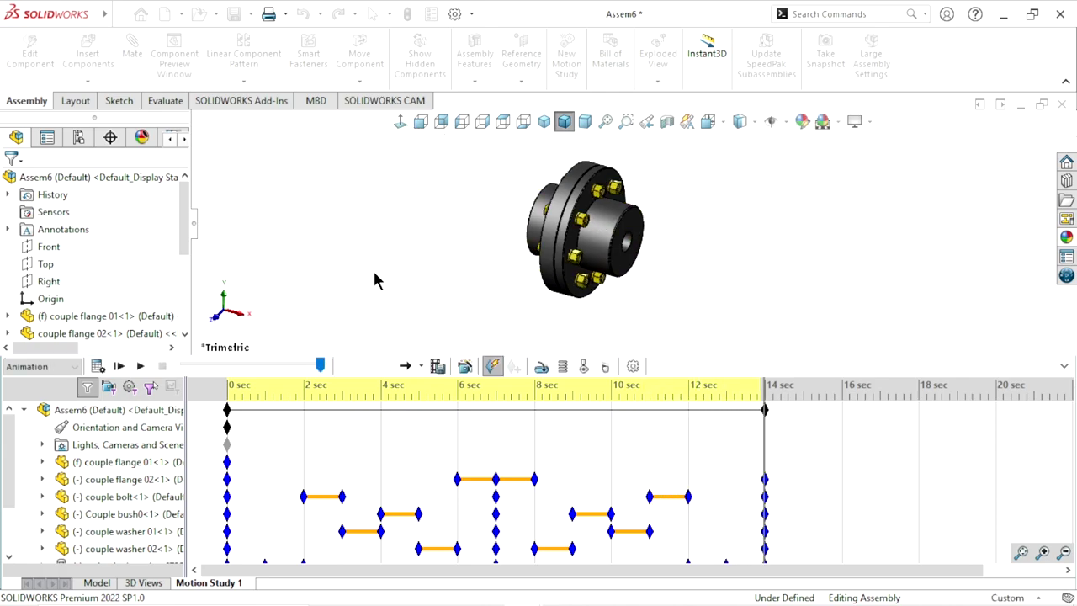
- Hide the MotionManager, play the 14-second explode-and-collapse animation, and orbit to inspect the coupling
click(1065, 367)
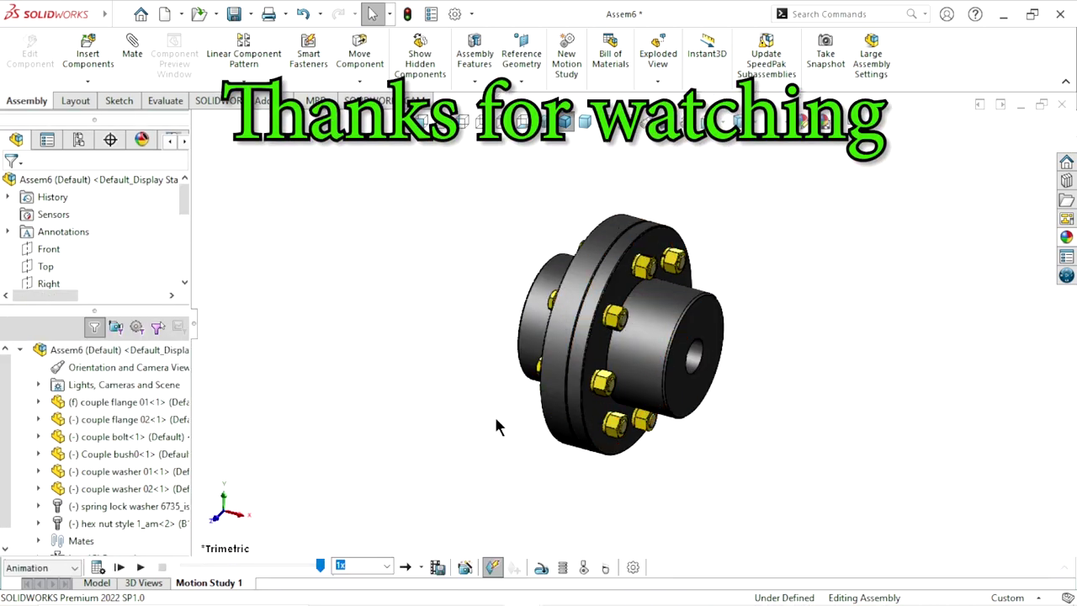
click(126, 568)
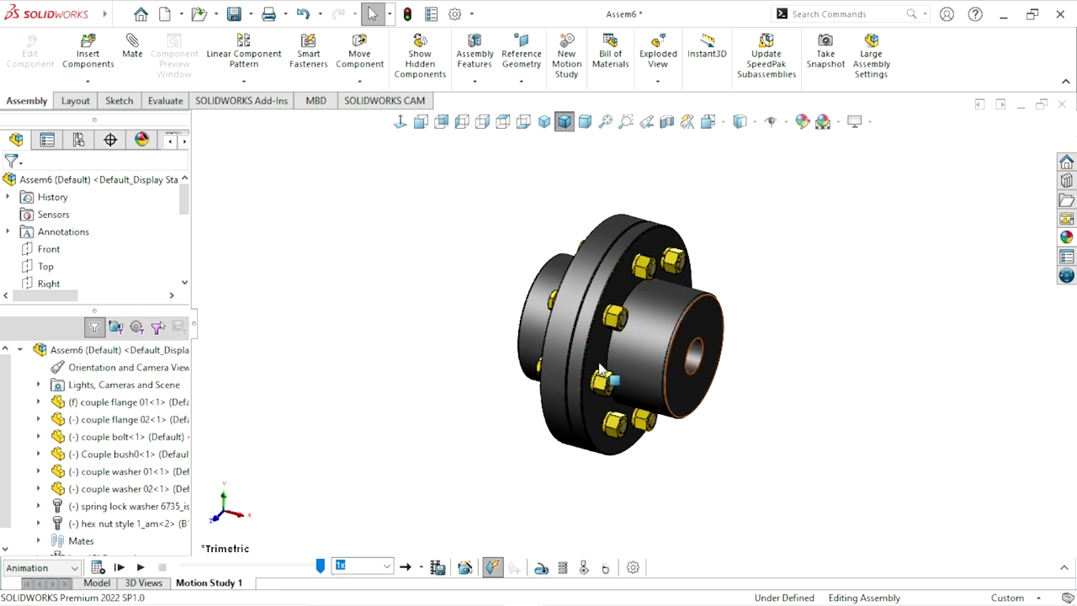
mouse_move(600, 370)
middle_down()
mouse_move(738, 373)
mouse_move(660, 402)
mouse_move(675, 409)
mouse_move(817, 320)
mouse_move(757, 356)
mouse_move(657, 463)
mouse_move(637, 373)
mouse_move(694, 372)
mouse_move(725, 391)
mouse_move(654, 366)
mouse_move(776, 367)
middle_up()
scroll(644, 385, up, 3)
scroll(731, 368, down, 4)
scroll(729, 385, up, 2)
scroll(725, 391, up, 2)
scroll(763, 361, down, 3)
scroll(654, 365, up, 2)
scroll(647, 335, down, 2)
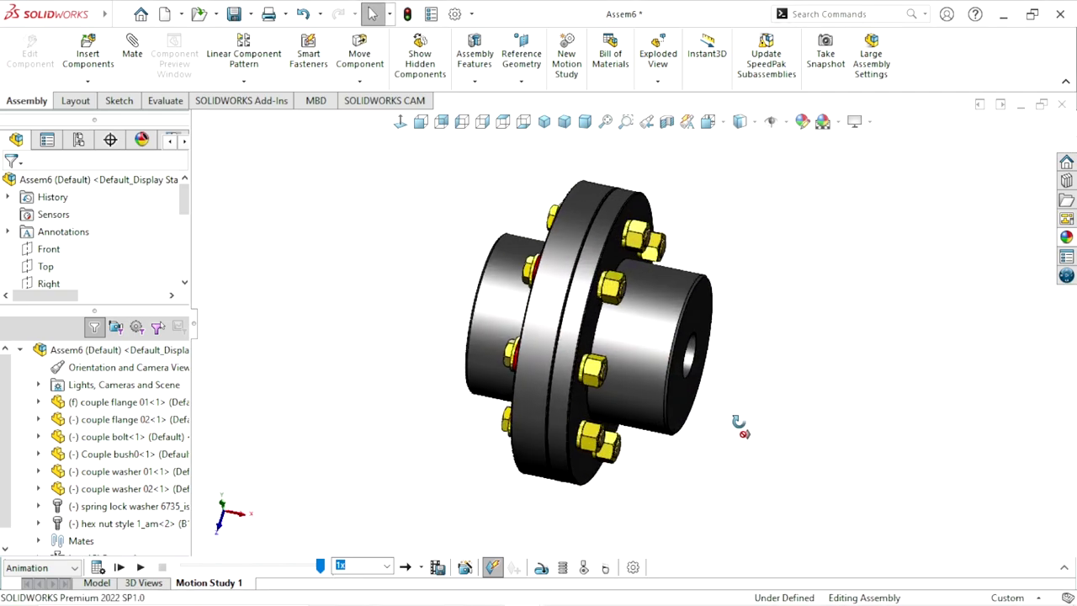